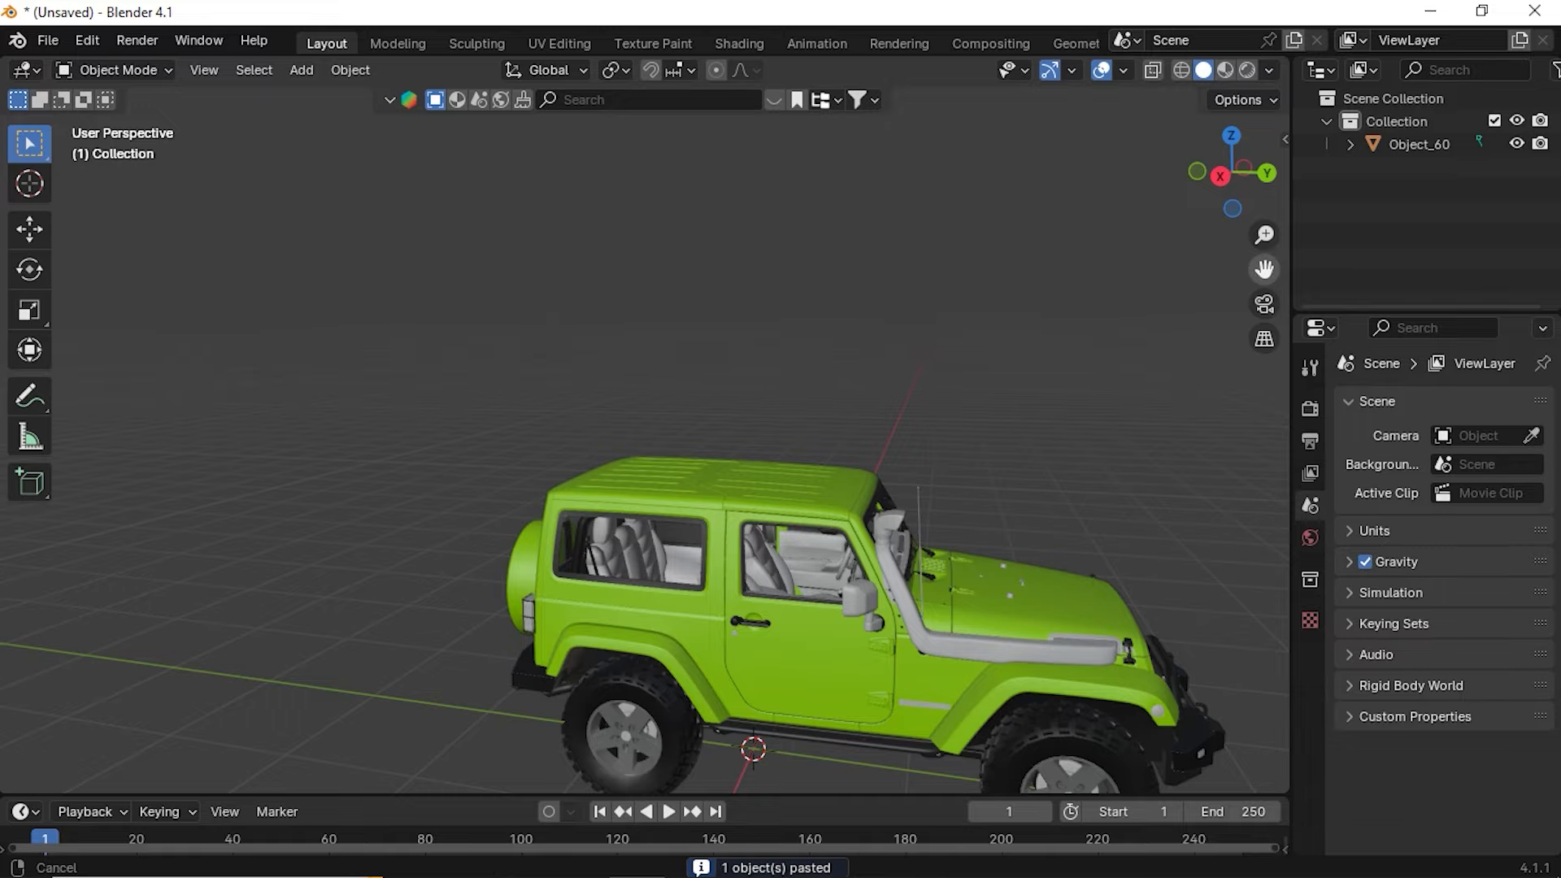
Widen the Outliner and Properties editors beside the 3D viewport
{"action": "middle_click_drag", "start_coordinate": [980, 480], "coordinate": [834, 486]}
{"action": "scroll", "coordinate": [834, 486], "scroll_direction": "up", "scroll_amount": 2}
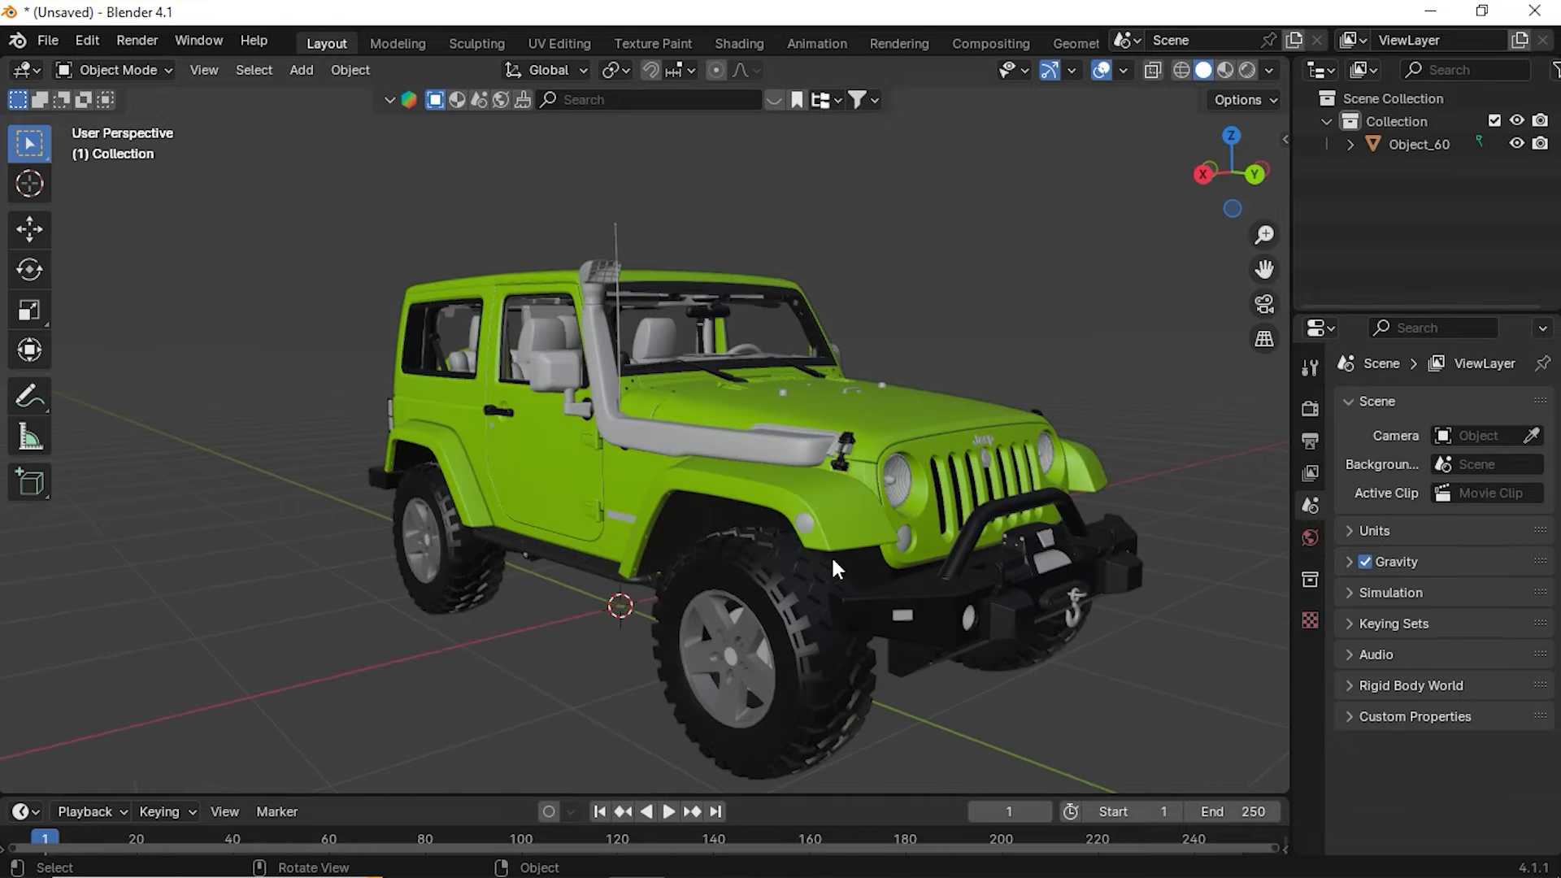
{"action": "mouse_move", "coordinate": [898, 564]}
{"action": "middle_mouse_down"}
{"action": "mouse_move", "coordinate": [842, 561]}
{"action": "mouse_move", "coordinate": [875, 572]}
{"action": "mouse_move", "coordinate": [800, 582]}
{"action": "mouse_move", "coordinate": [919, 579]}
{"action": "middle_mouse_up"}
{"action": "scroll", "coordinate": [824, 578], "scroll_direction": "down", "scroll_amount": 1}
{"action": "scroll", "coordinate": [919, 579], "scroll_direction": "down", "scroll_amount": 1}
{"action": "left_click_drag", "start_coordinate": [1290, 234], "coordinate": [1041, 244]}
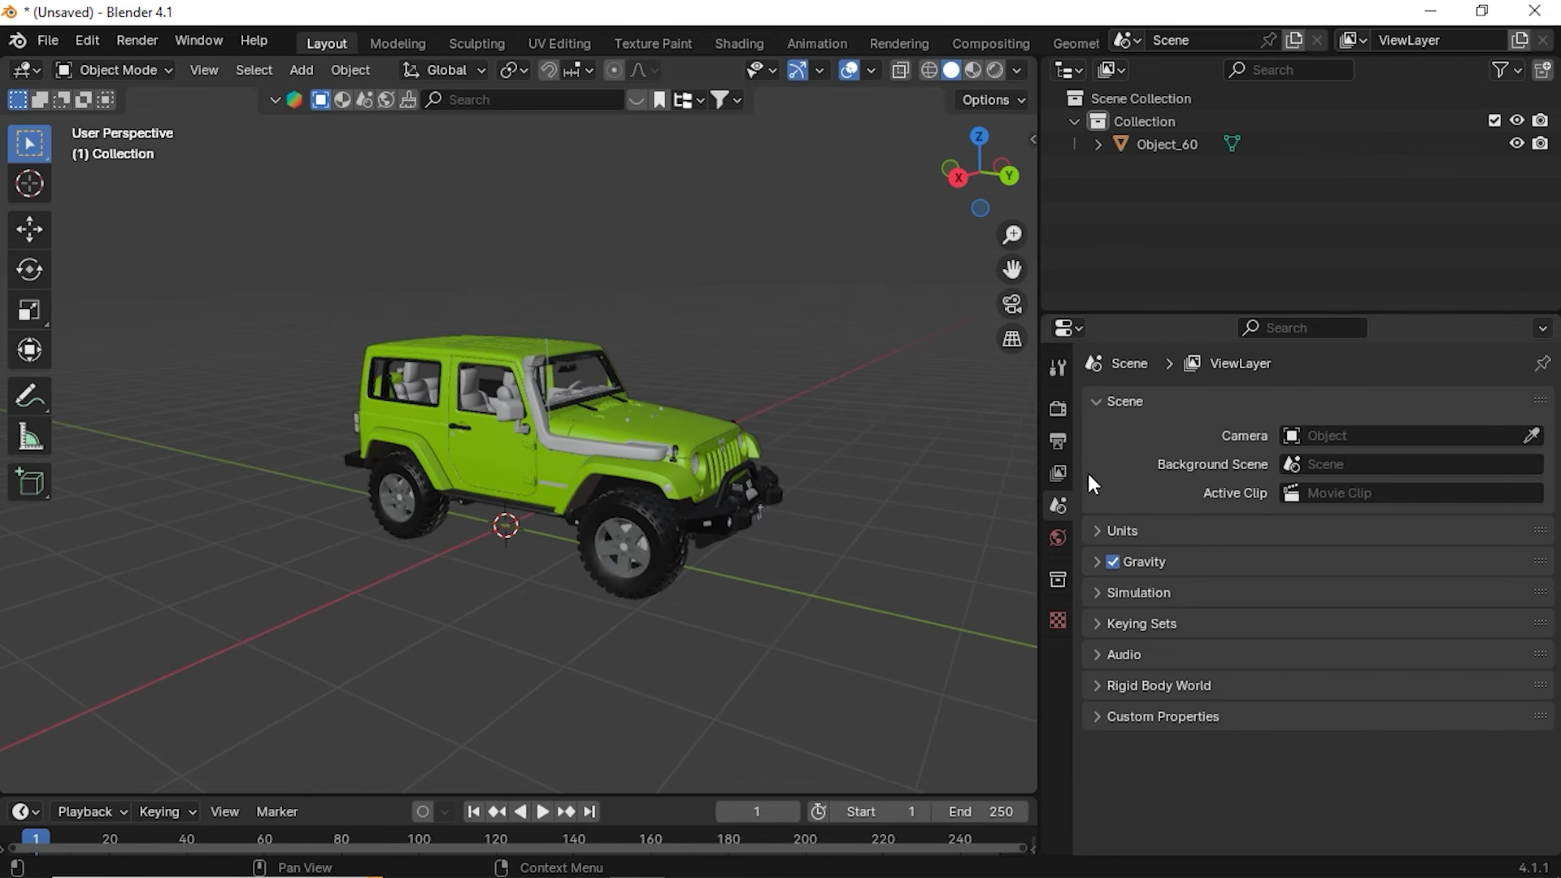
{"action": "scroll", "coordinate": [711, 509], "scroll_direction": "up", "scroll_amount": 3}
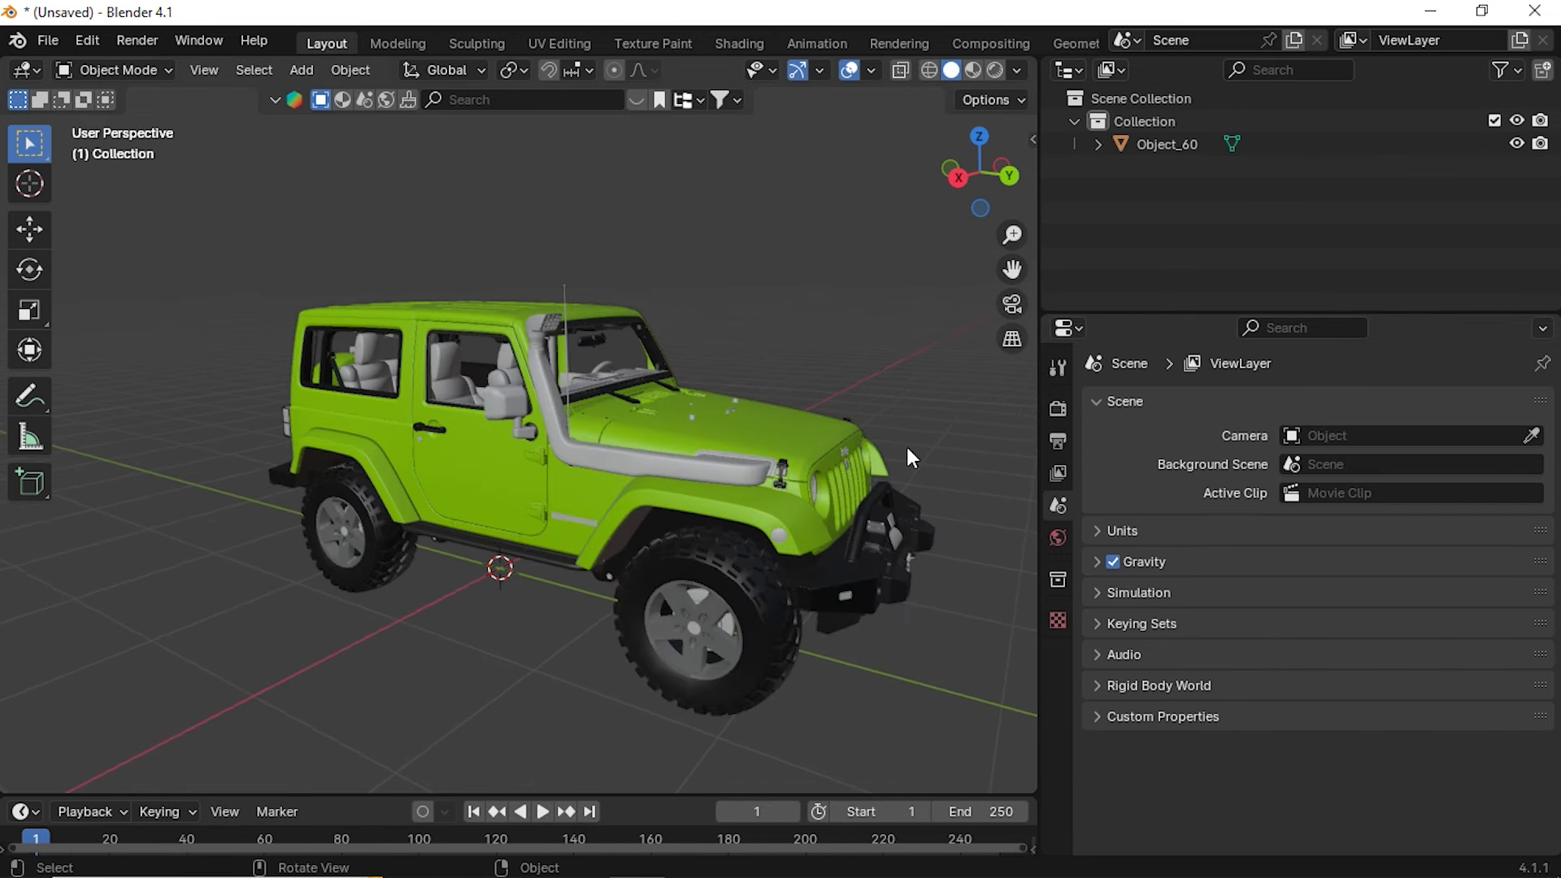
Set the render engine to Cycles and choose its compute device
{"action": "left_click", "coordinate": [1055, 410]}
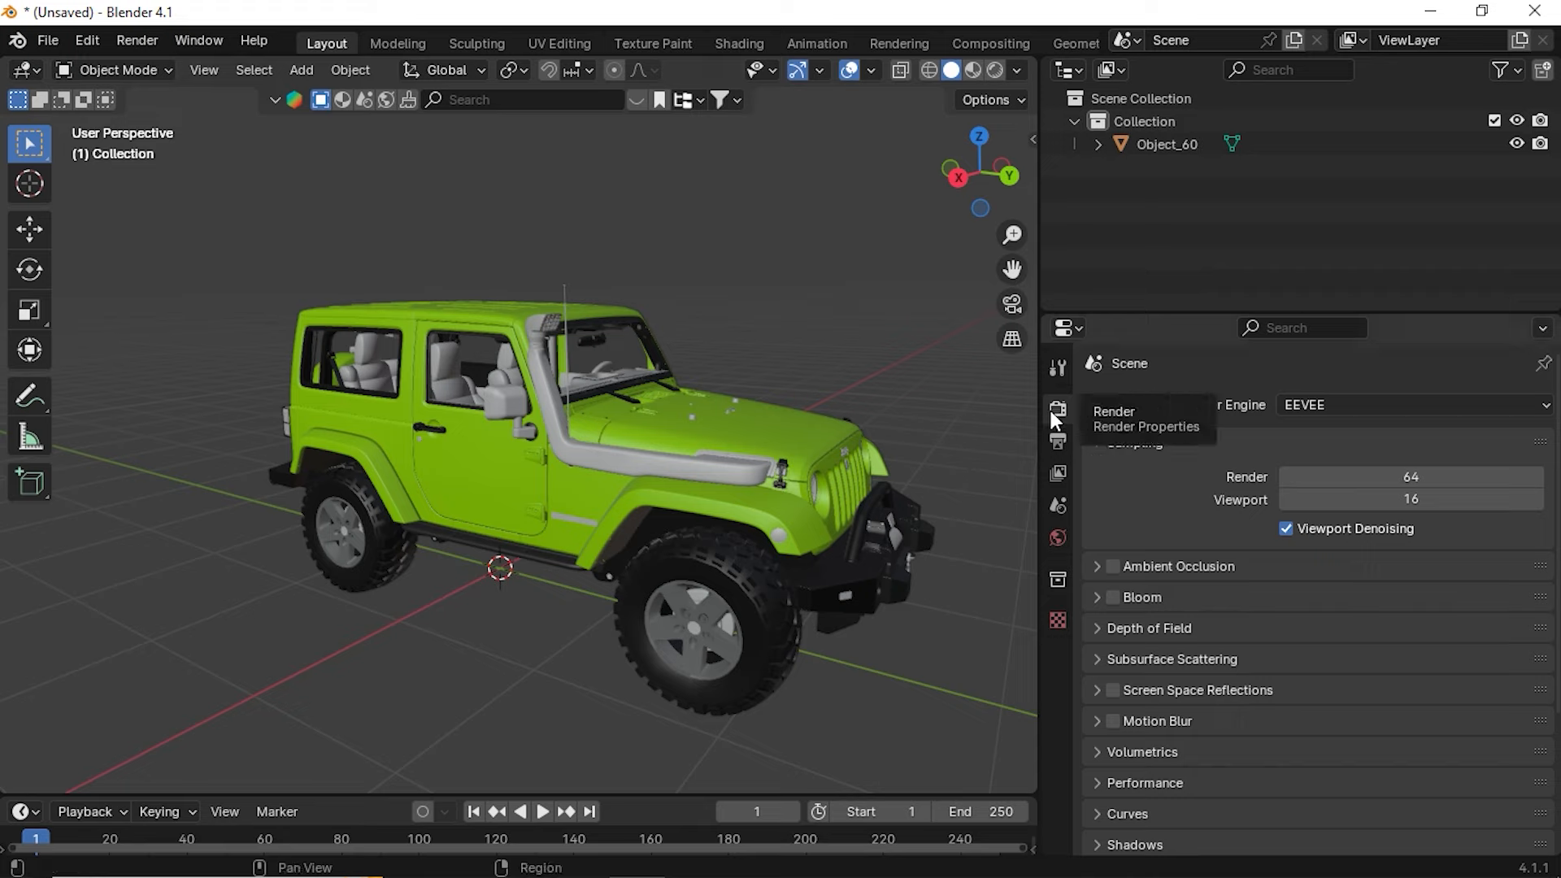
{"action": "left_click", "coordinate": [1349, 405]}
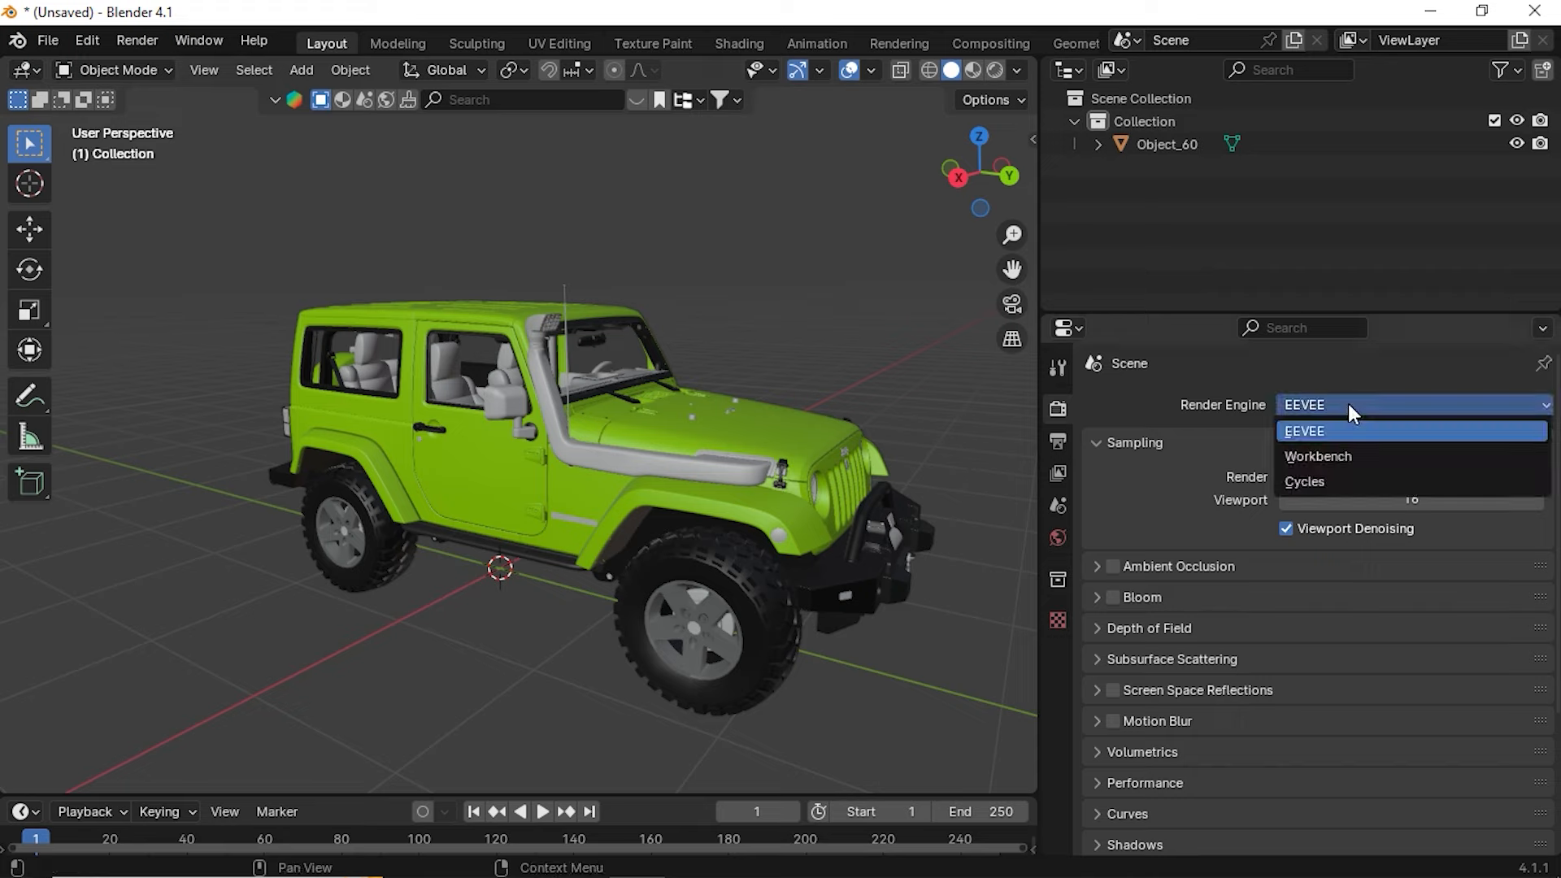
{"action": "left_click", "coordinate": [1329, 480]}
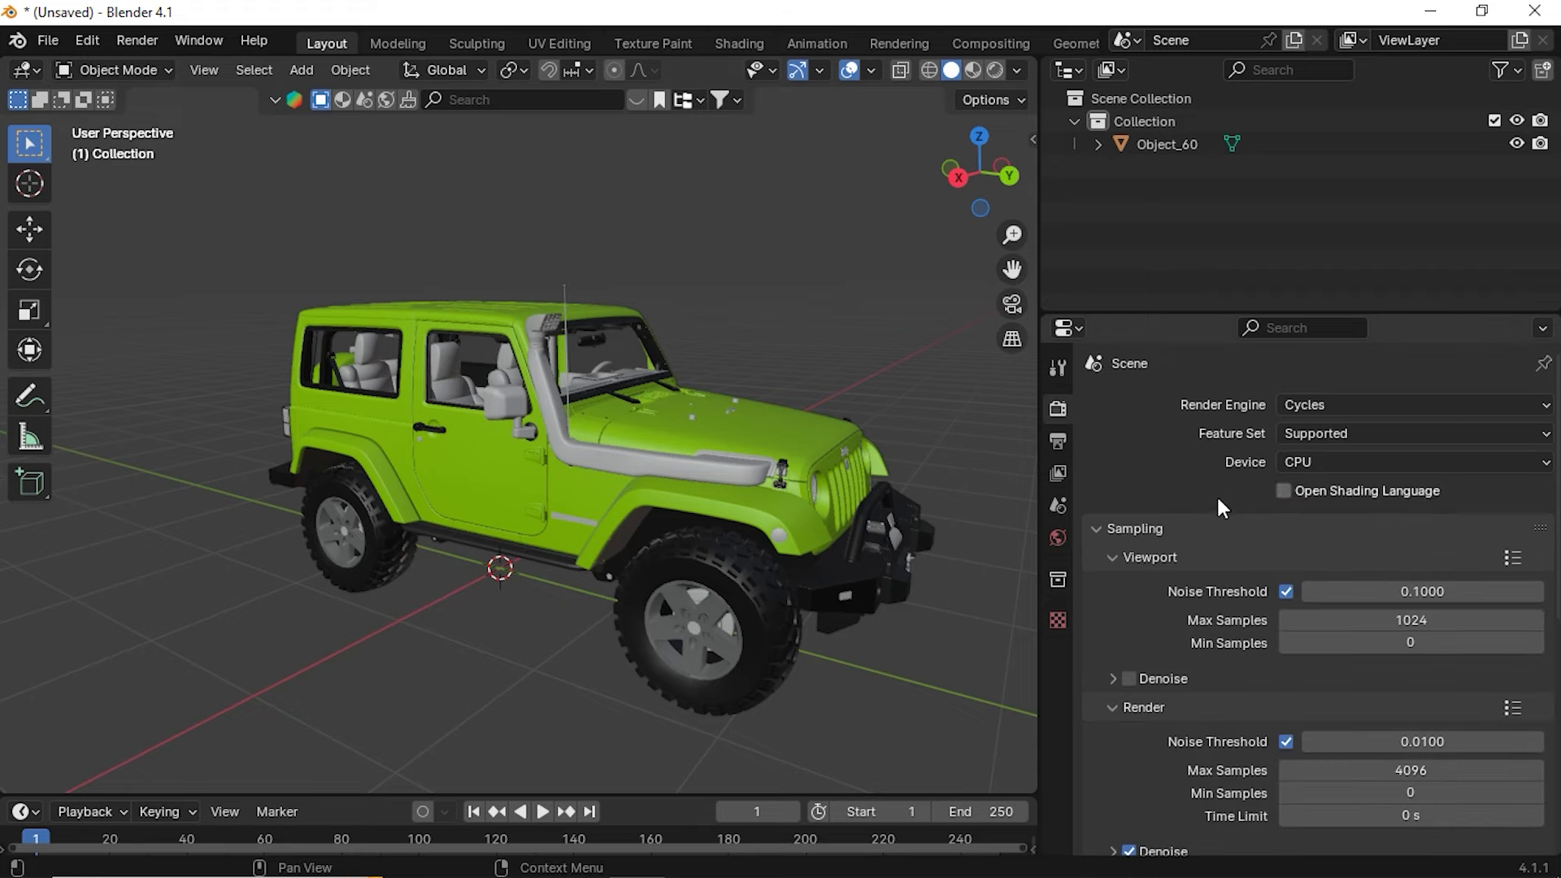
{"action": "left_click", "coordinate": [1341, 462]}
{"action": "left_click", "coordinate": [1298, 509]}
{"action": "scroll", "coordinate": [1197, 409], "scroll_direction": "down", "scroll_amount": 4}
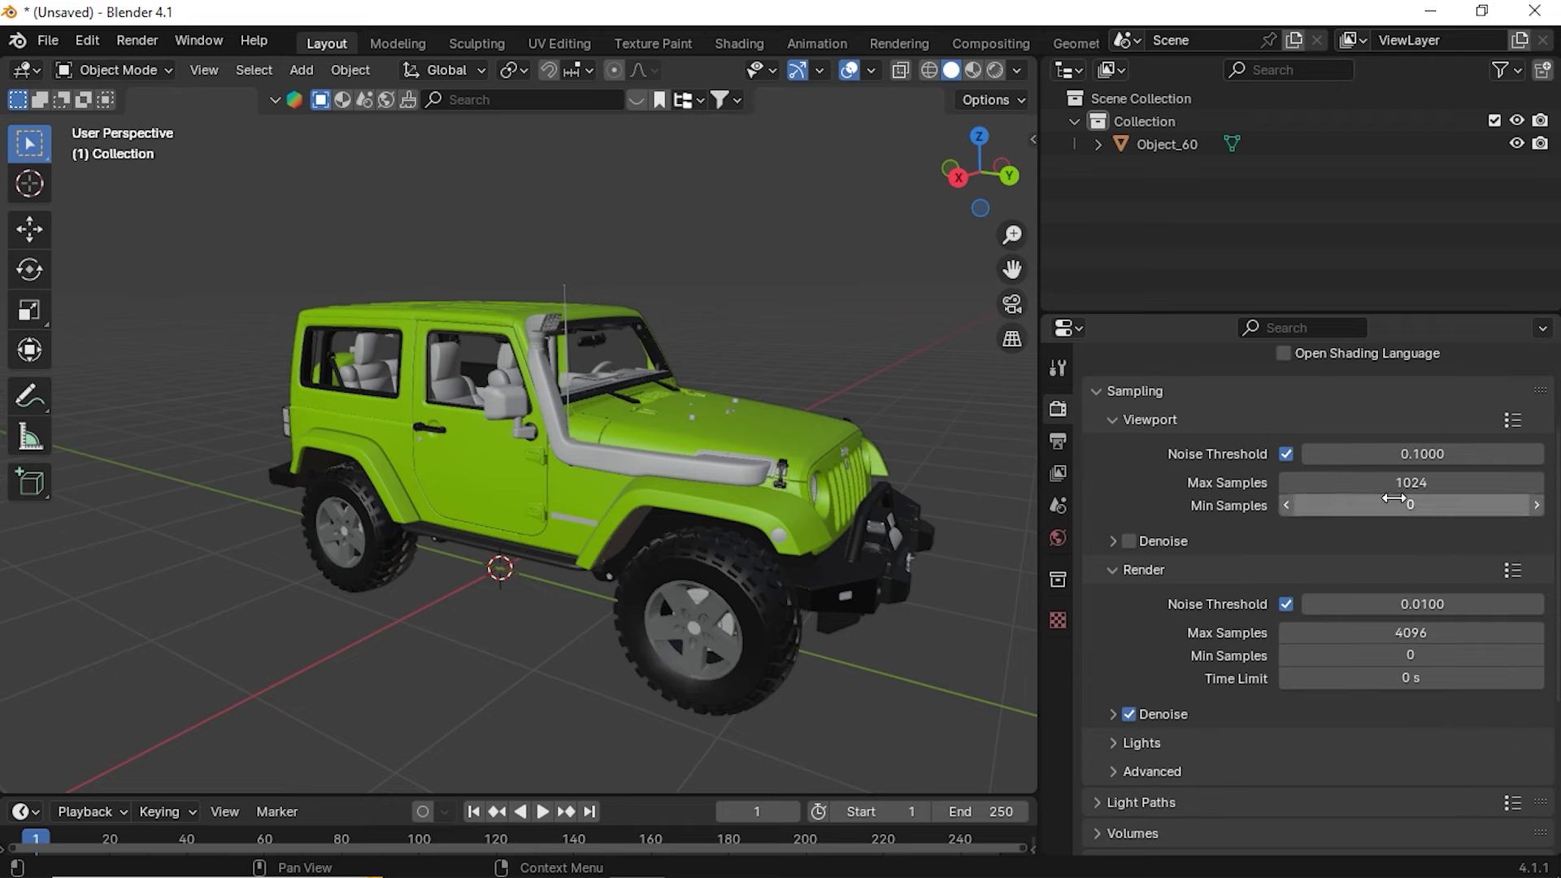
Set the maximum samples to 64 for the viewport and 128 for the final render
{"action": "left_click", "coordinate": [1420, 481]}
{"action": "type", "text": "64"}
{"action": "key", "text": "Return"}
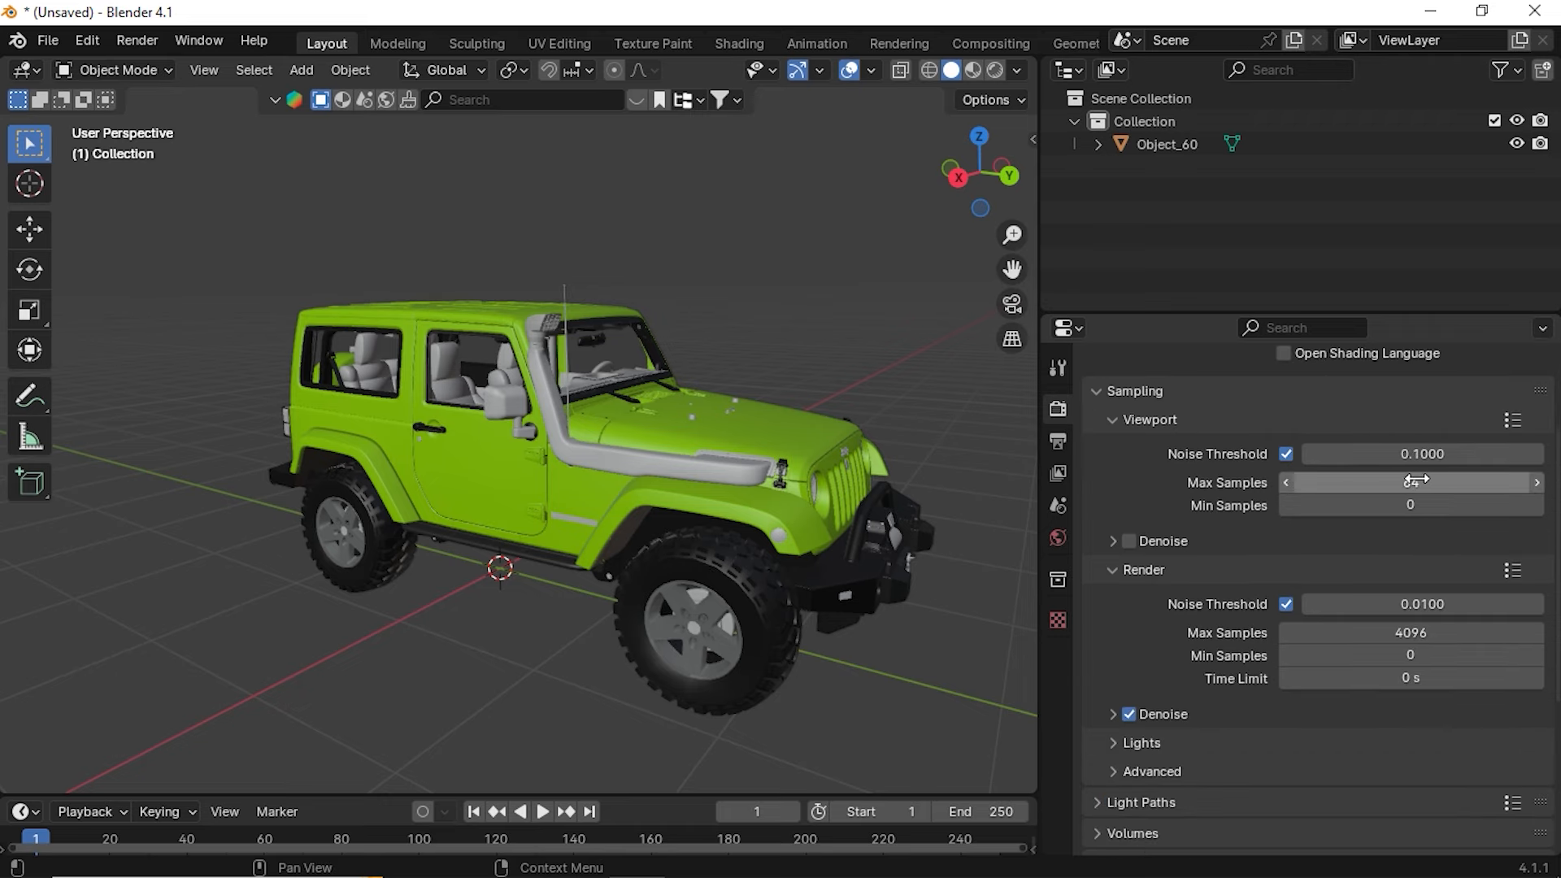
{"action": "left_click", "coordinate": [1407, 632]}
{"action": "type", "text": "1"}
{"action": "key", "text": "Return"}
Compare Solid and Rendered shading on the Jeep, leaving the viewport in Rendered shading
{"action": "scroll", "coordinate": [654, 437], "scroll_direction": "down", "scroll_amount": 3}
{"action": "middle_click_drag", "start_coordinate": [654, 437], "coordinate": [595, 488]}
{"action": "scroll", "coordinate": [452, 498], "scroll_direction": "up", "scroll_amount": 1}
{"action": "middle_click_drag", "start_coordinate": [377, 502], "coordinate": [344, 504]}
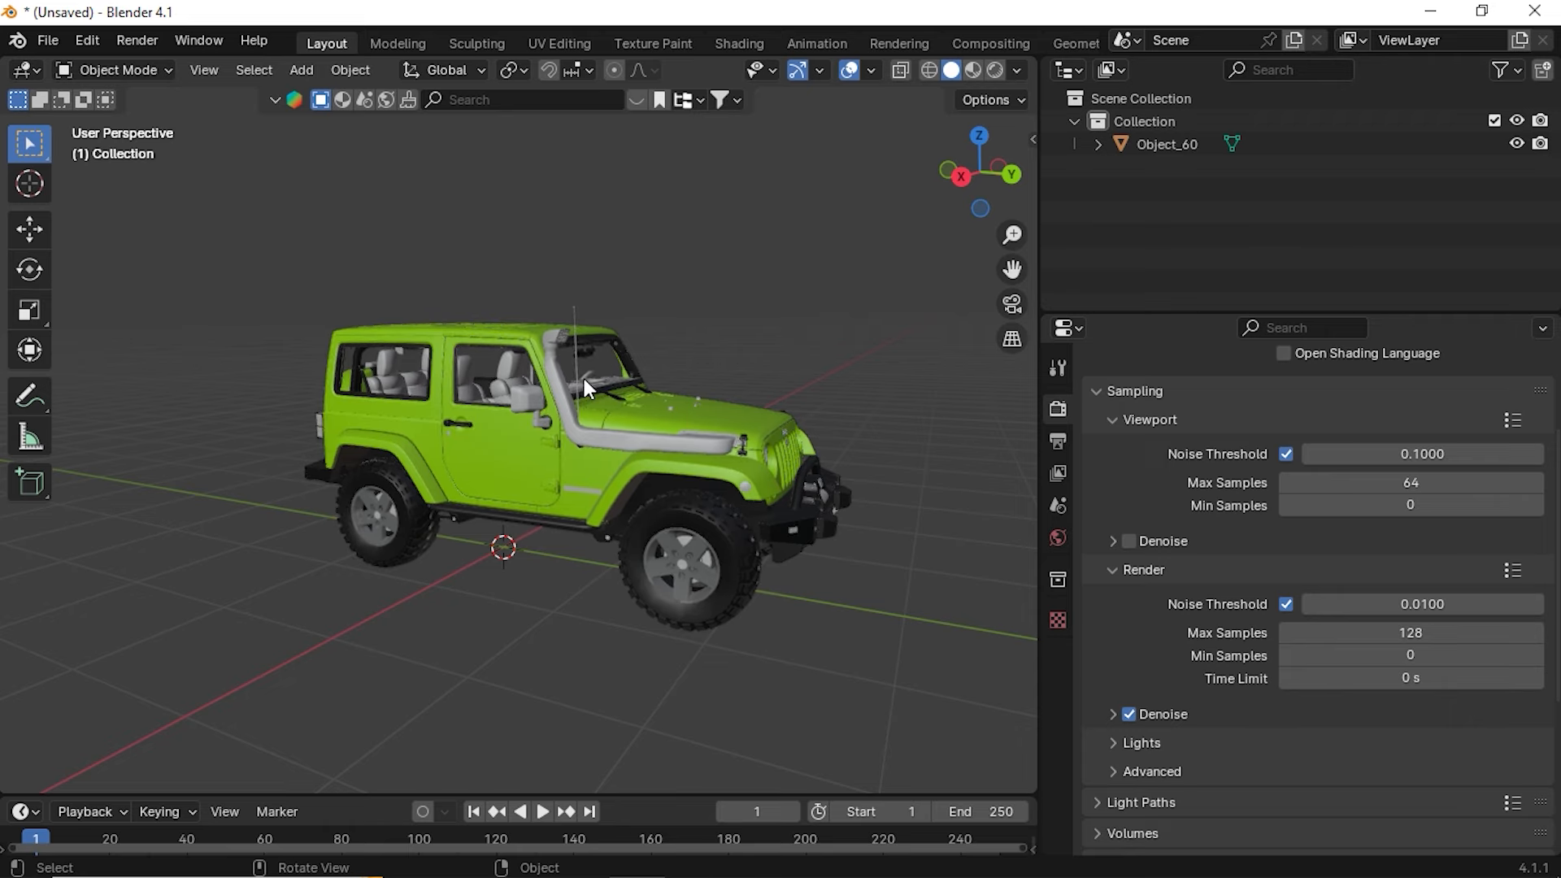
{"action": "key", "text": "z"}
{"action": "left_click", "coordinate": [590, 237]}
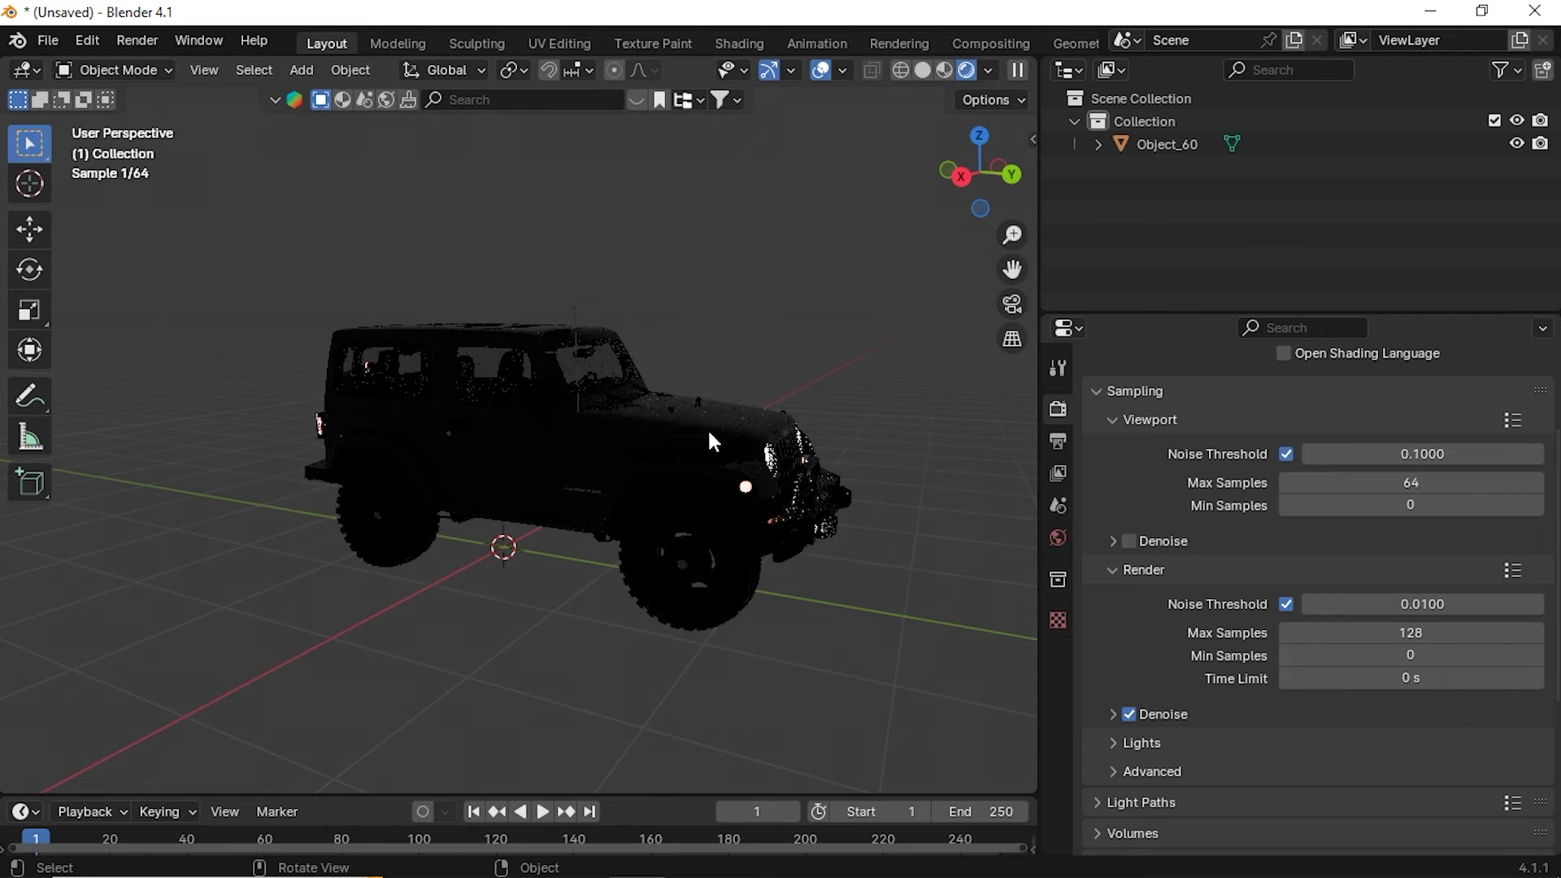
{"action": "key", "text": "z"}
{"action": "left_click", "coordinate": [556, 355]}
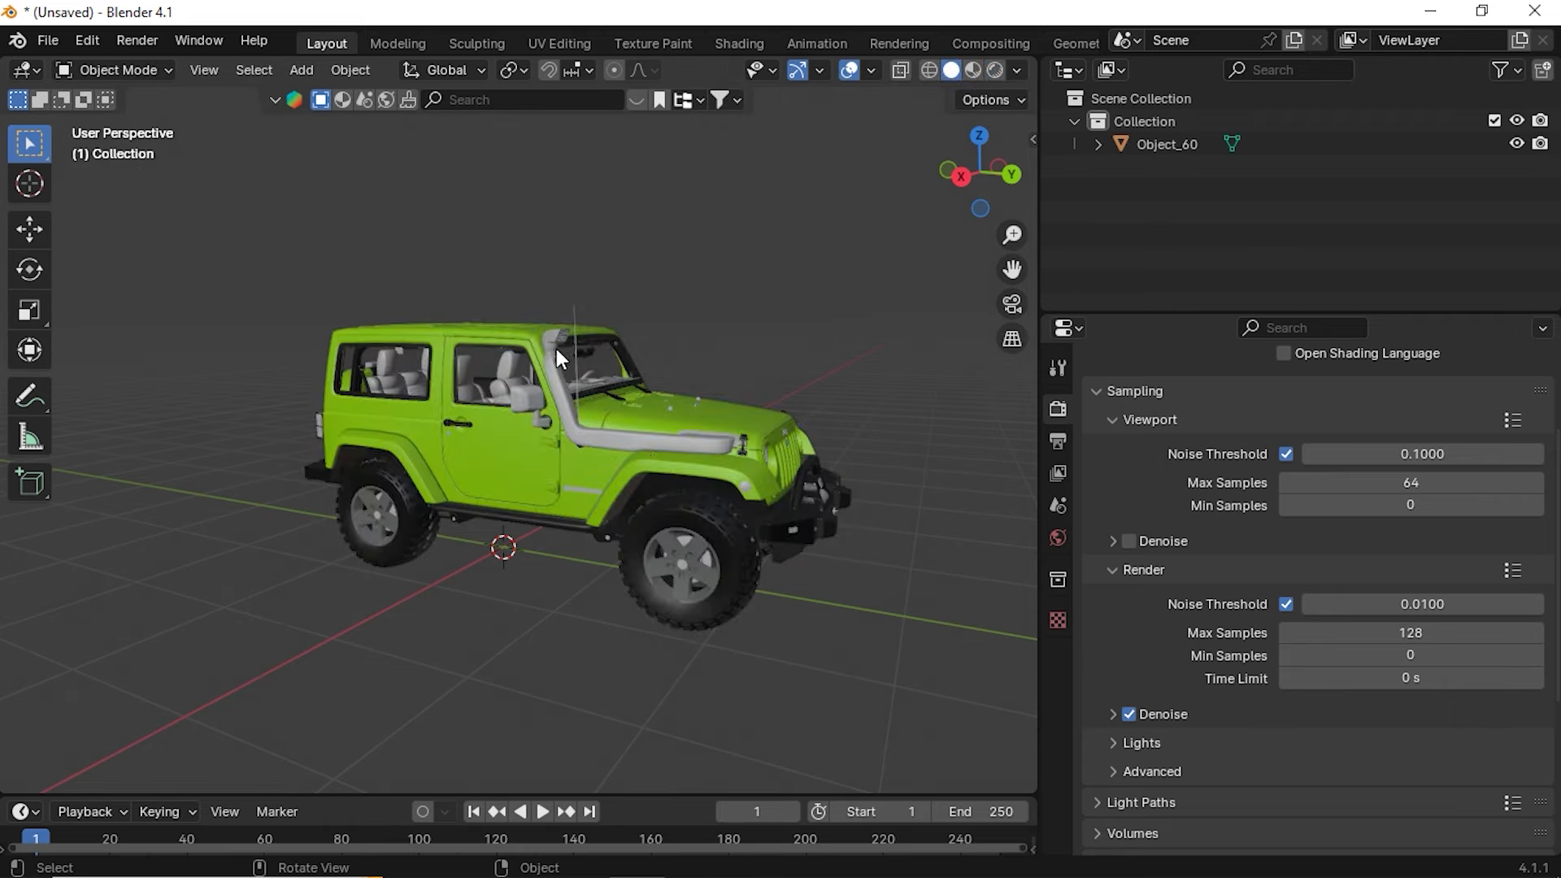
{"action": "key", "text": "z"}
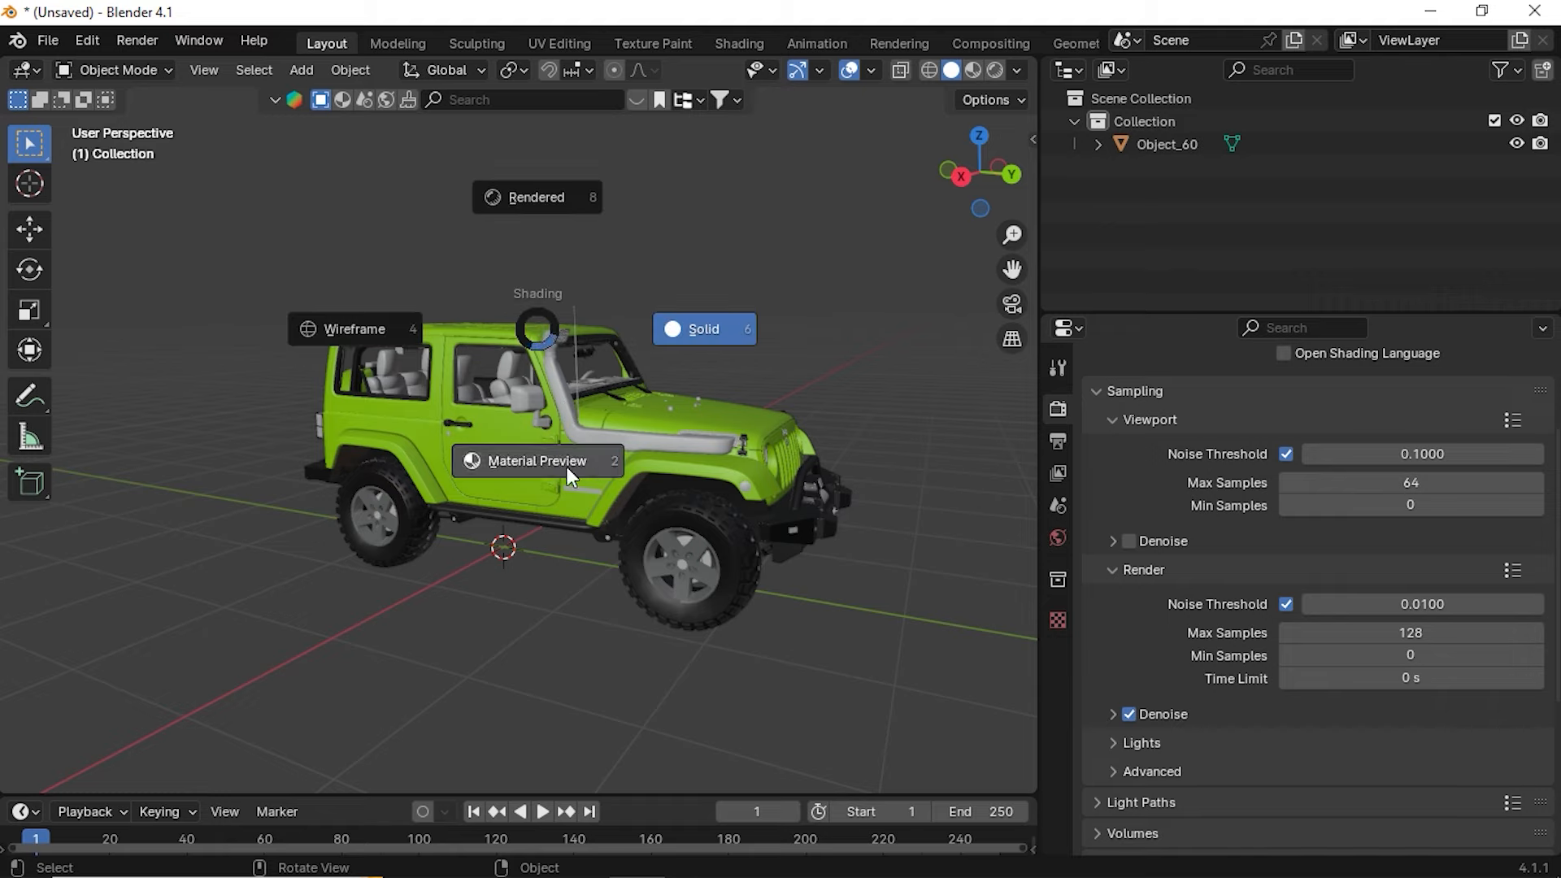
{"action": "left_click", "coordinate": [513, 192]}
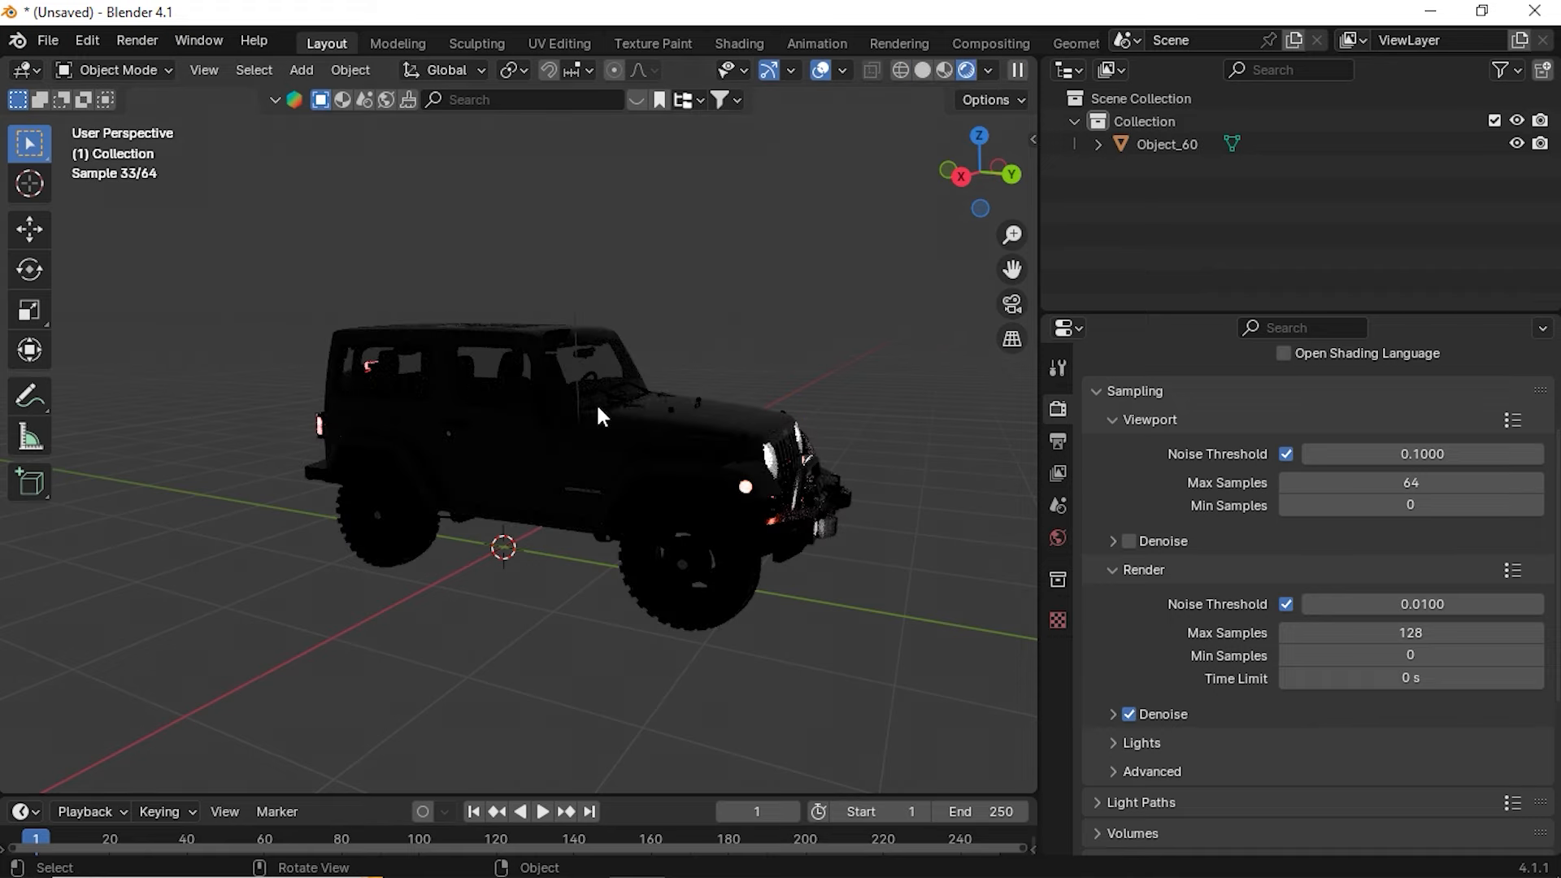
{"action": "mouse_move", "coordinate": [758, 444]}
{"action": "middle_mouse_down"}
{"action": "mouse_move", "coordinate": [618, 448]}
{"action": "mouse_move", "coordinate": [754, 439]}
{"action": "middle_mouse_up"}
{"action": "middle_click_drag", "start_coordinate": [530, 496], "coordinate": [470, 471]}
Select the Jeep and open its material nodes in the Shading workspace
{"action": "left_click", "coordinate": [556, 501]}
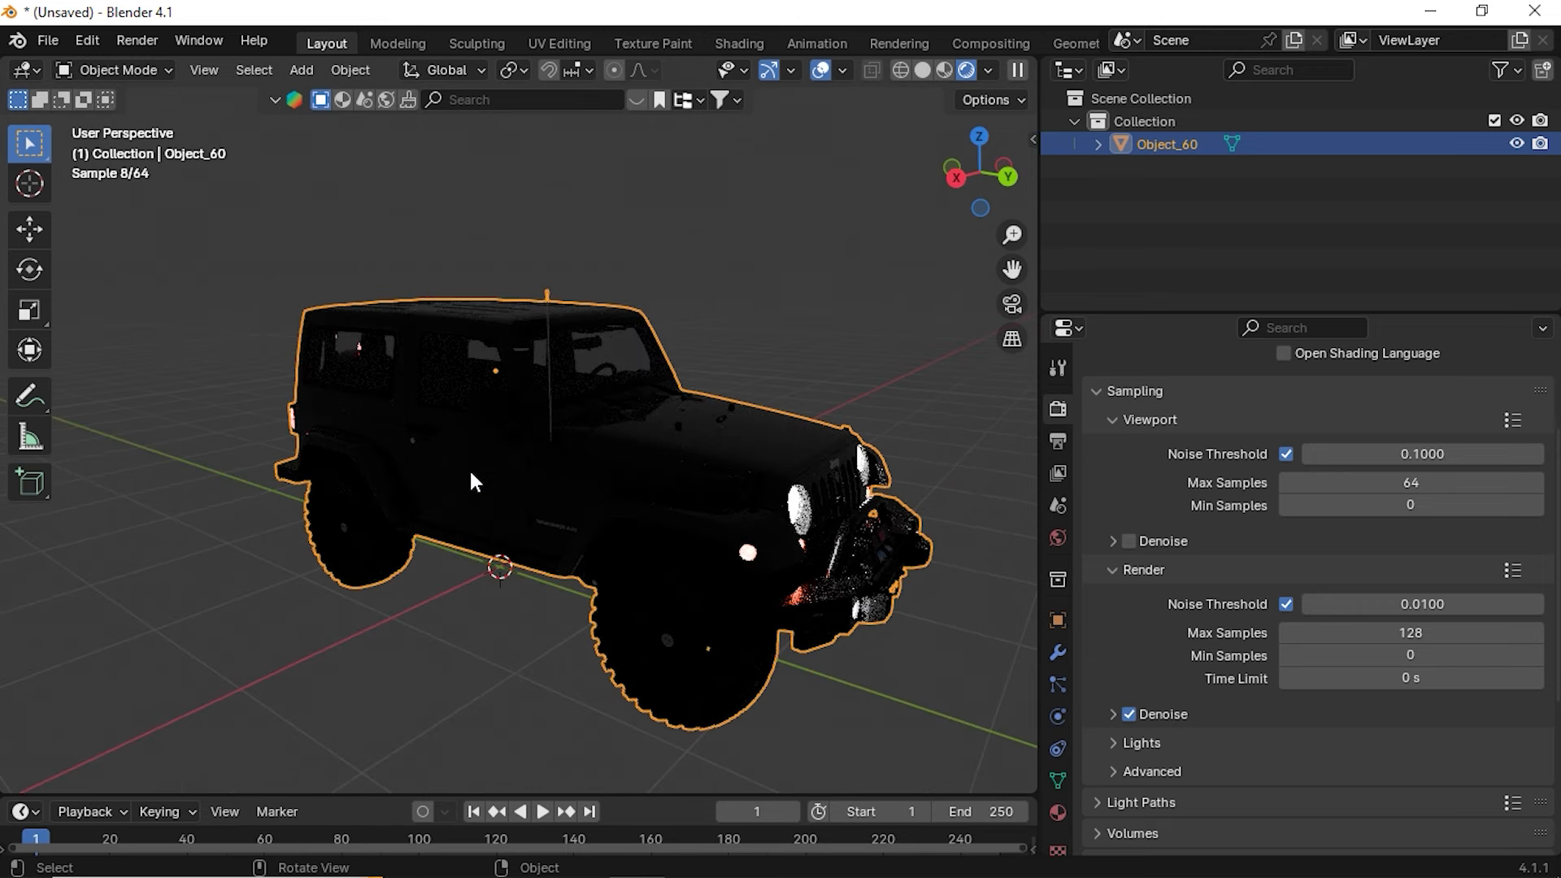
{"action": "mouse_move", "coordinate": [491, 415]}
{"action": "middle_mouse_down"}
{"action": "mouse_move", "coordinate": [683, 465]}
{"action": "mouse_move", "coordinate": [707, 456]}
{"action": "middle_mouse_up"}
{"action": "left_click", "coordinate": [746, 45]}
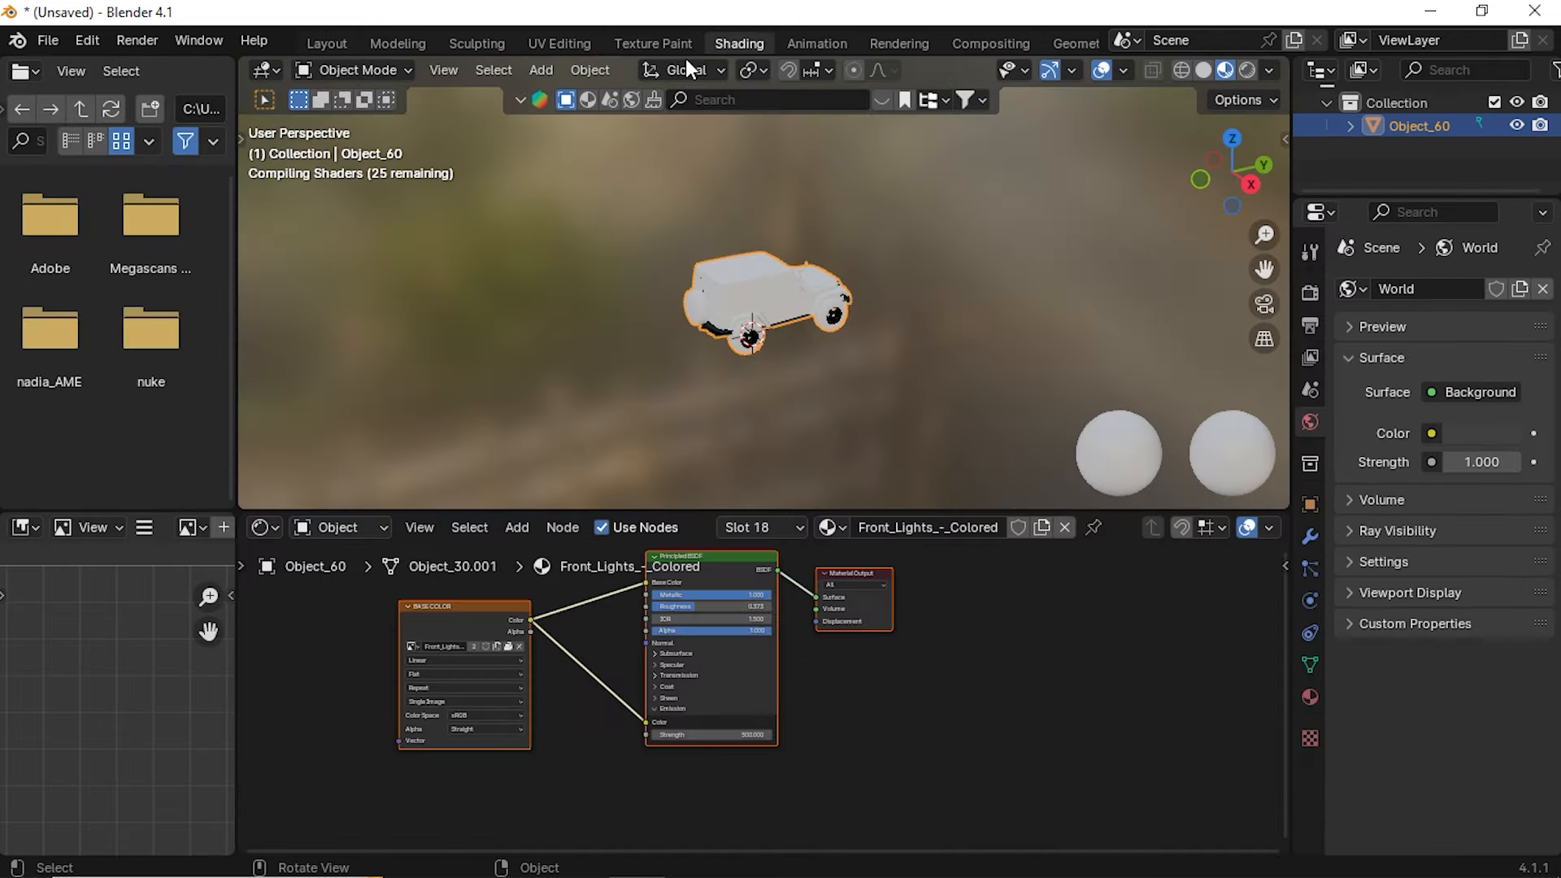
Examine the Jeep's body, headlights and tail lights in material preview from the front, side and rear
{"action": "middle_click_drag", "start_coordinate": [751, 368], "coordinate": [817, 325]}
{"action": "scroll", "coordinate": [821, 323], "scroll_direction": "up", "scroll_amount": 5}
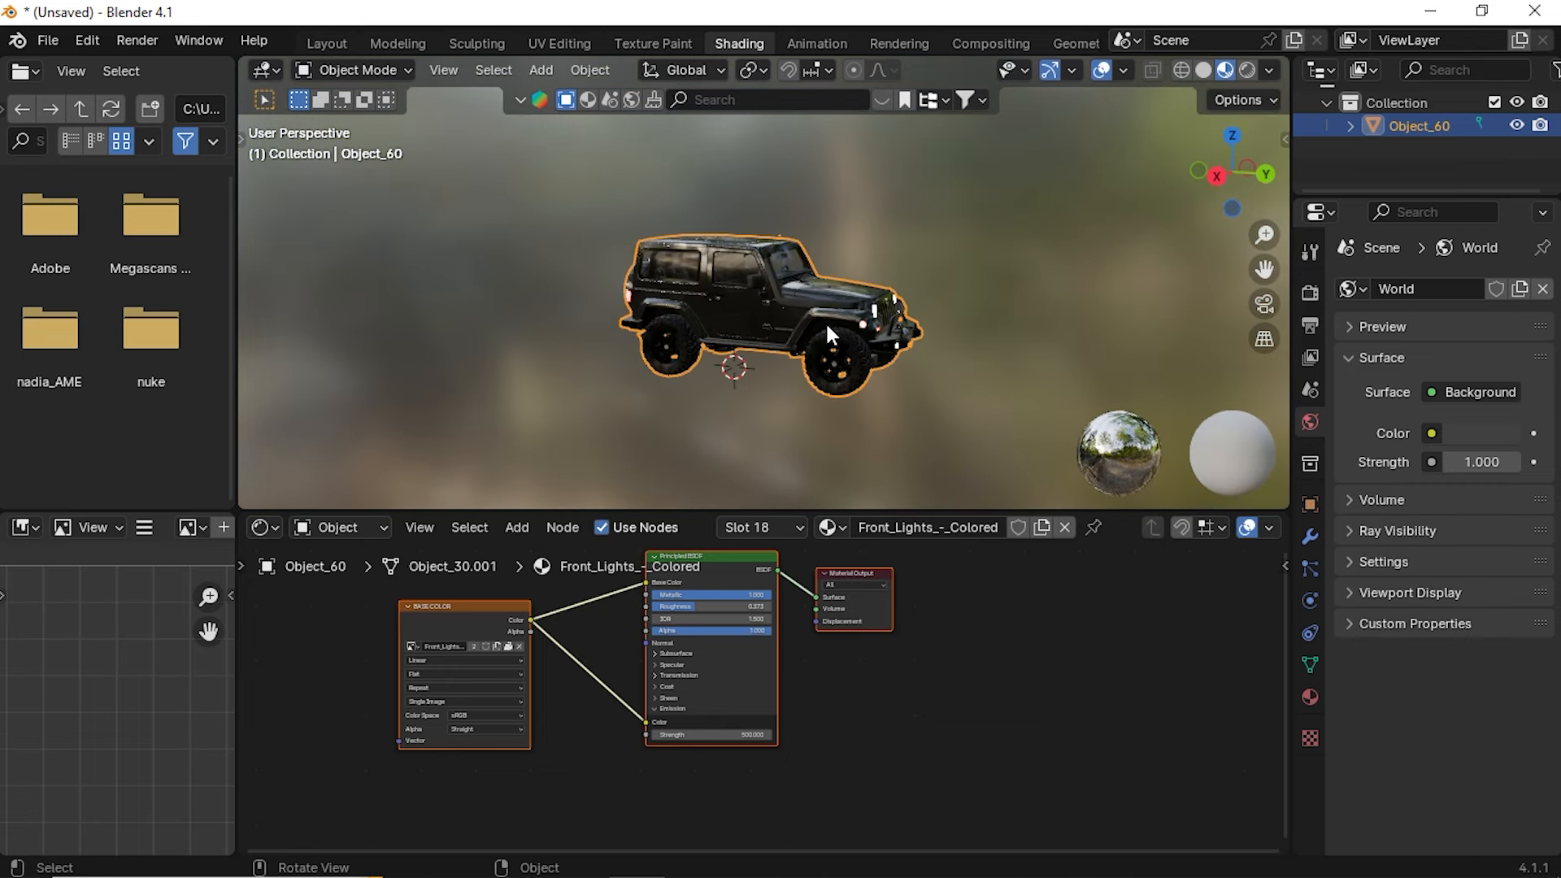
{"action": "scroll", "coordinate": [894, 683], "scroll_direction": "up", "scroll_amount": 3}
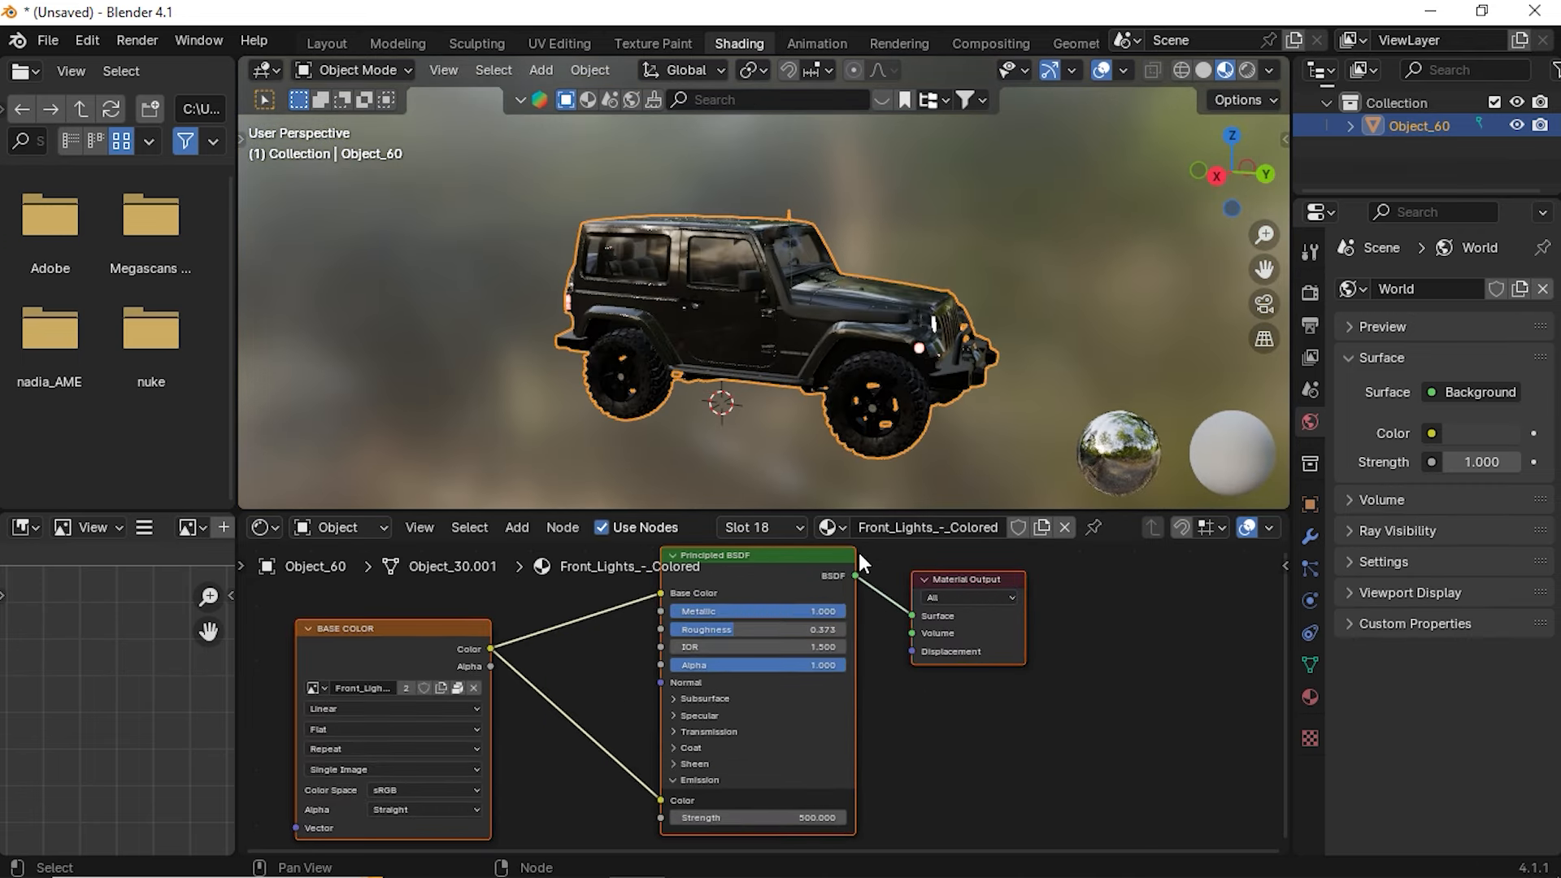
{"action": "middle_click_drag", "start_coordinate": [831, 417], "coordinate": [850, 442]}
{"action": "scroll", "coordinate": [909, 392], "scroll_direction": "up", "scroll_amount": 2}
{"action": "key", "text": "alt+a"}
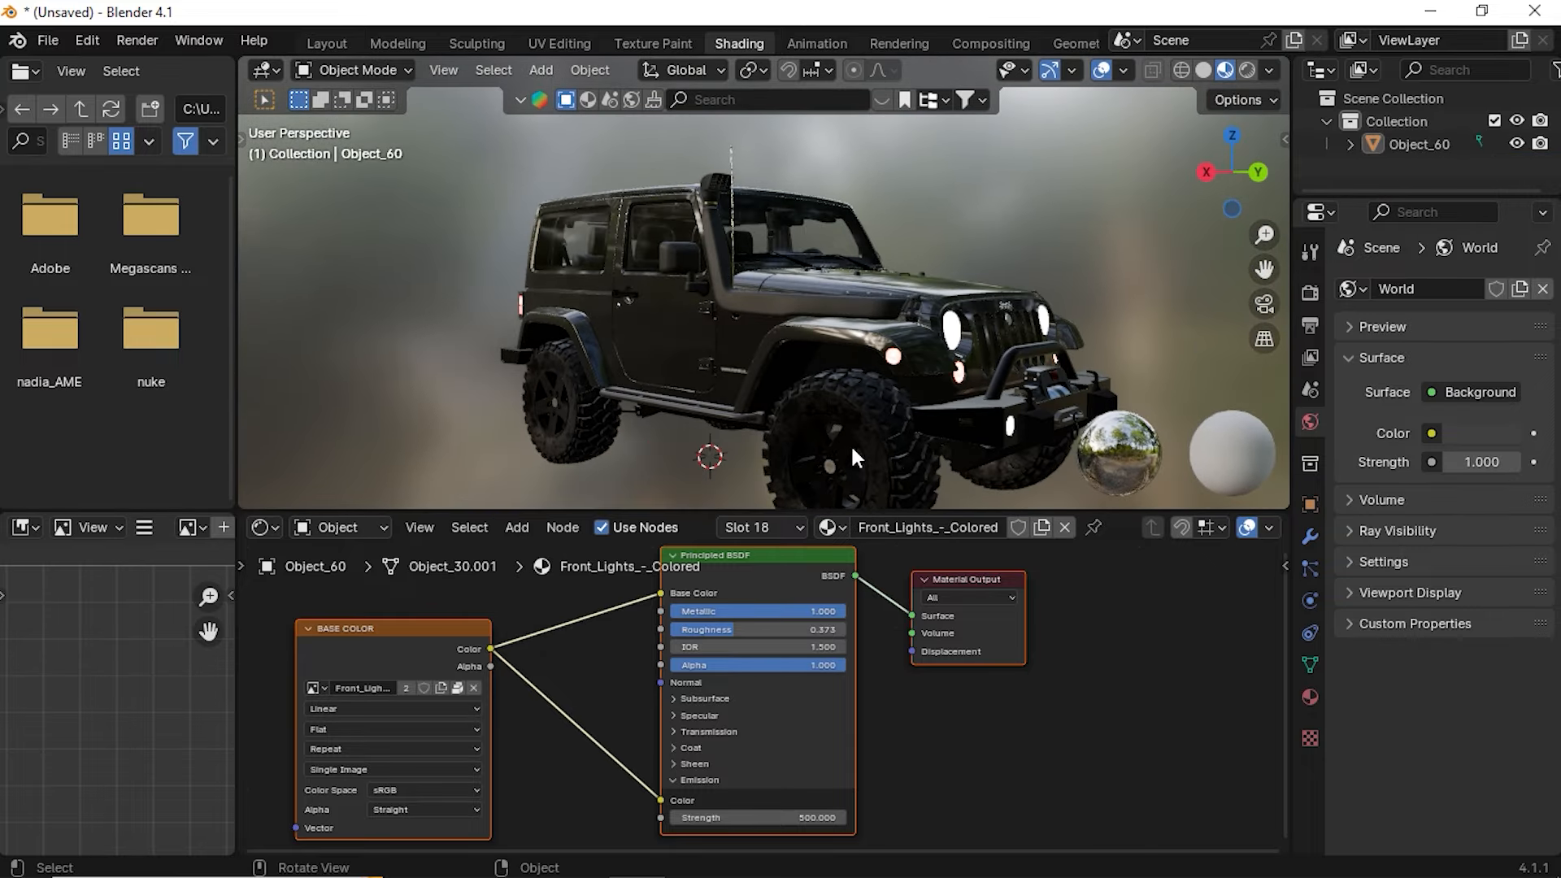
{"action": "left_click", "coordinate": [854, 445]}
{"action": "middle_click_drag", "start_coordinate": [638, 366], "coordinate": [841, 376]}
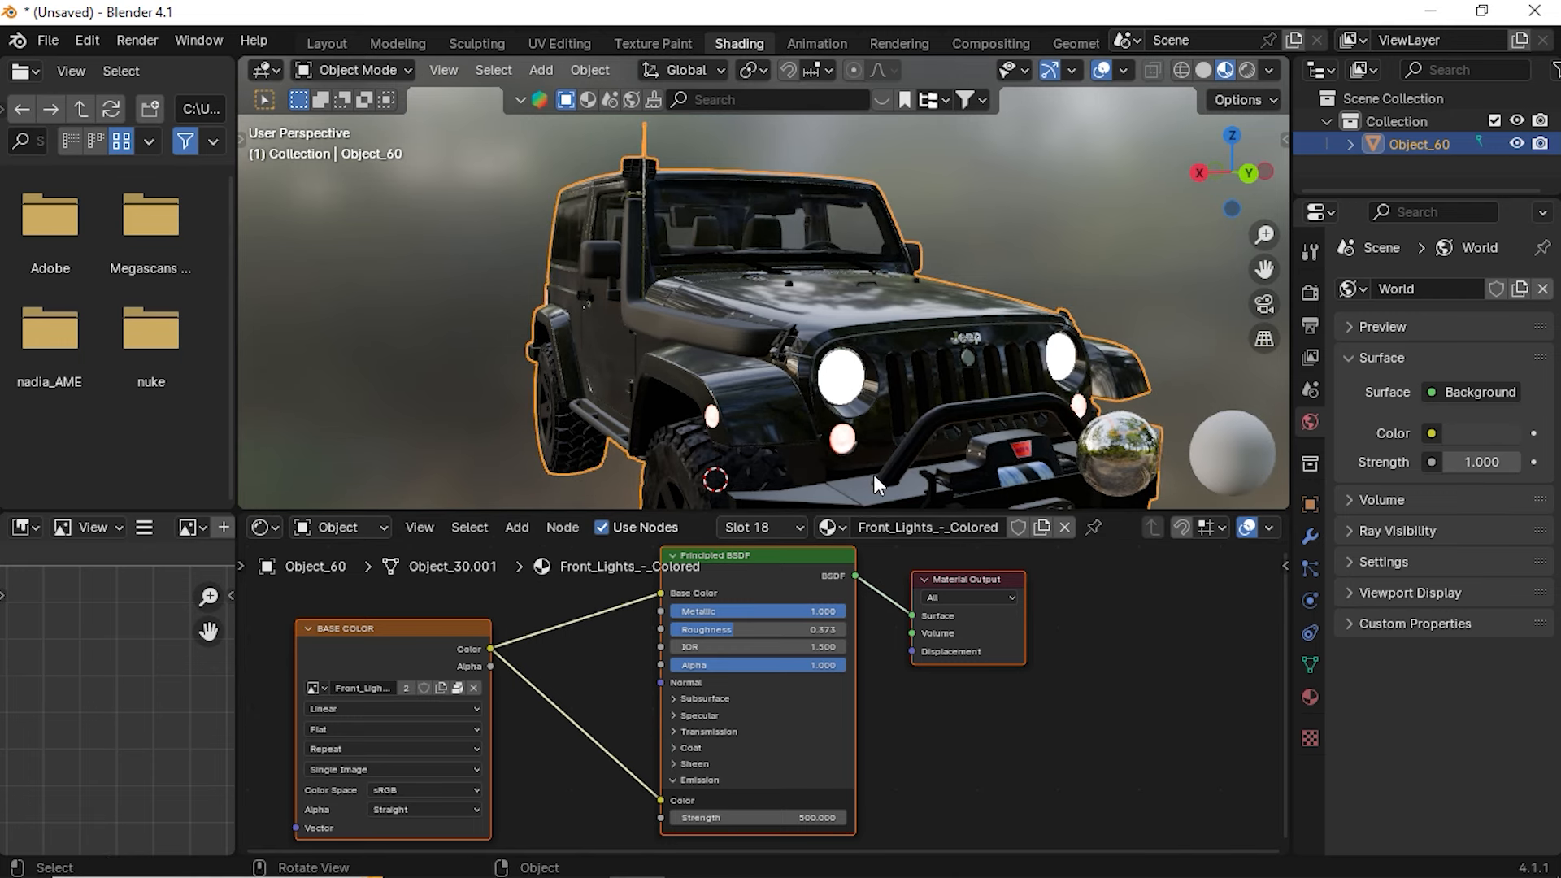
{"action": "middle_click_drag", "start_coordinate": [967, 384], "coordinate": [720, 392]}
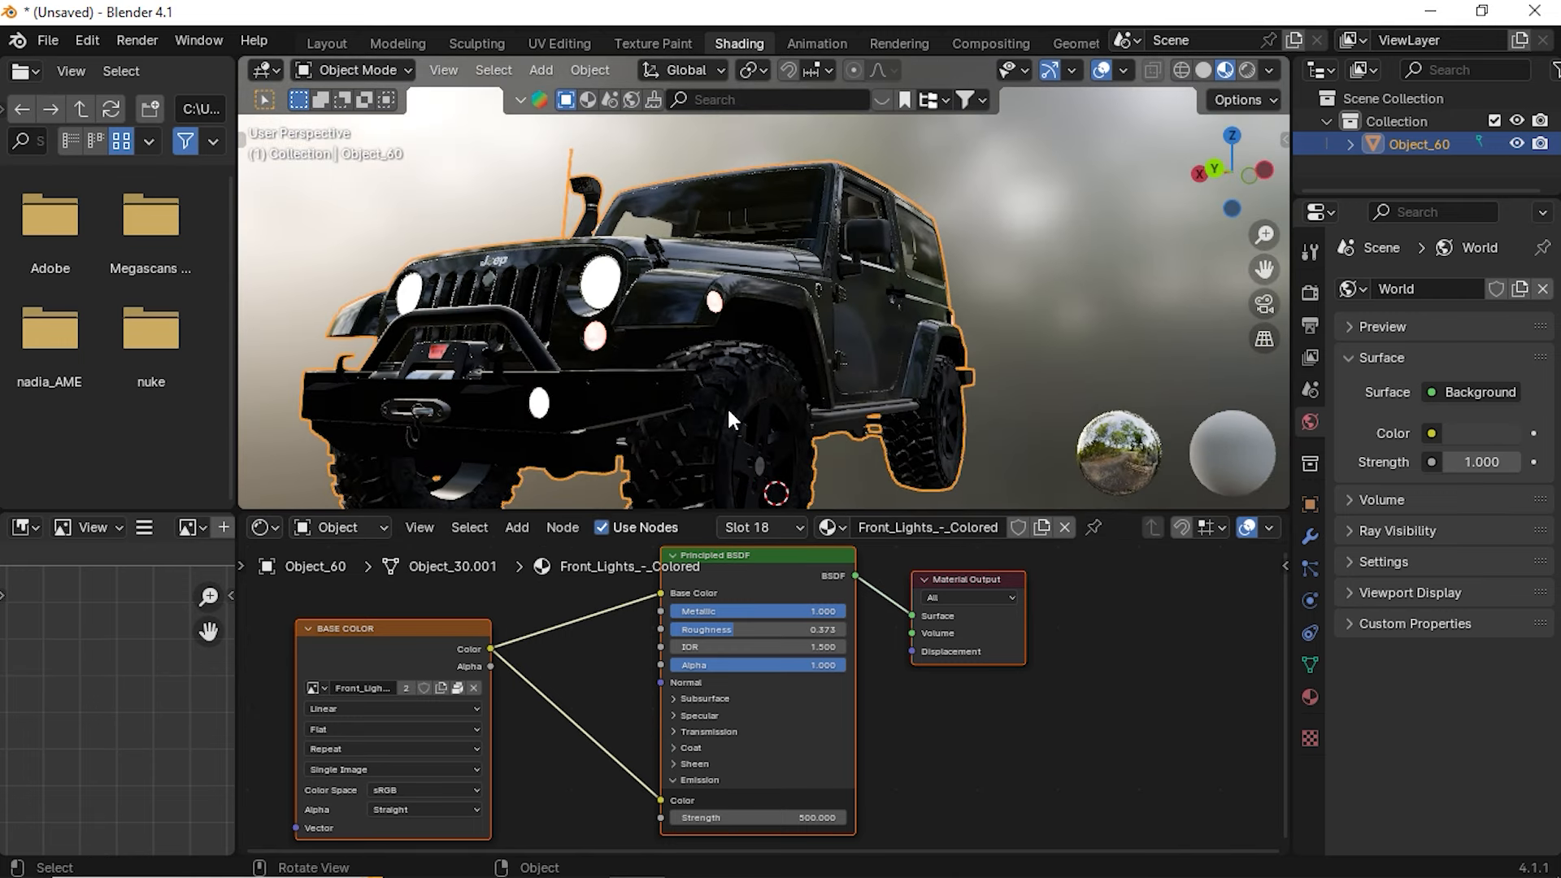
{"action": "middle_click_drag", "start_coordinate": [881, 250], "coordinate": [1025, 348]}
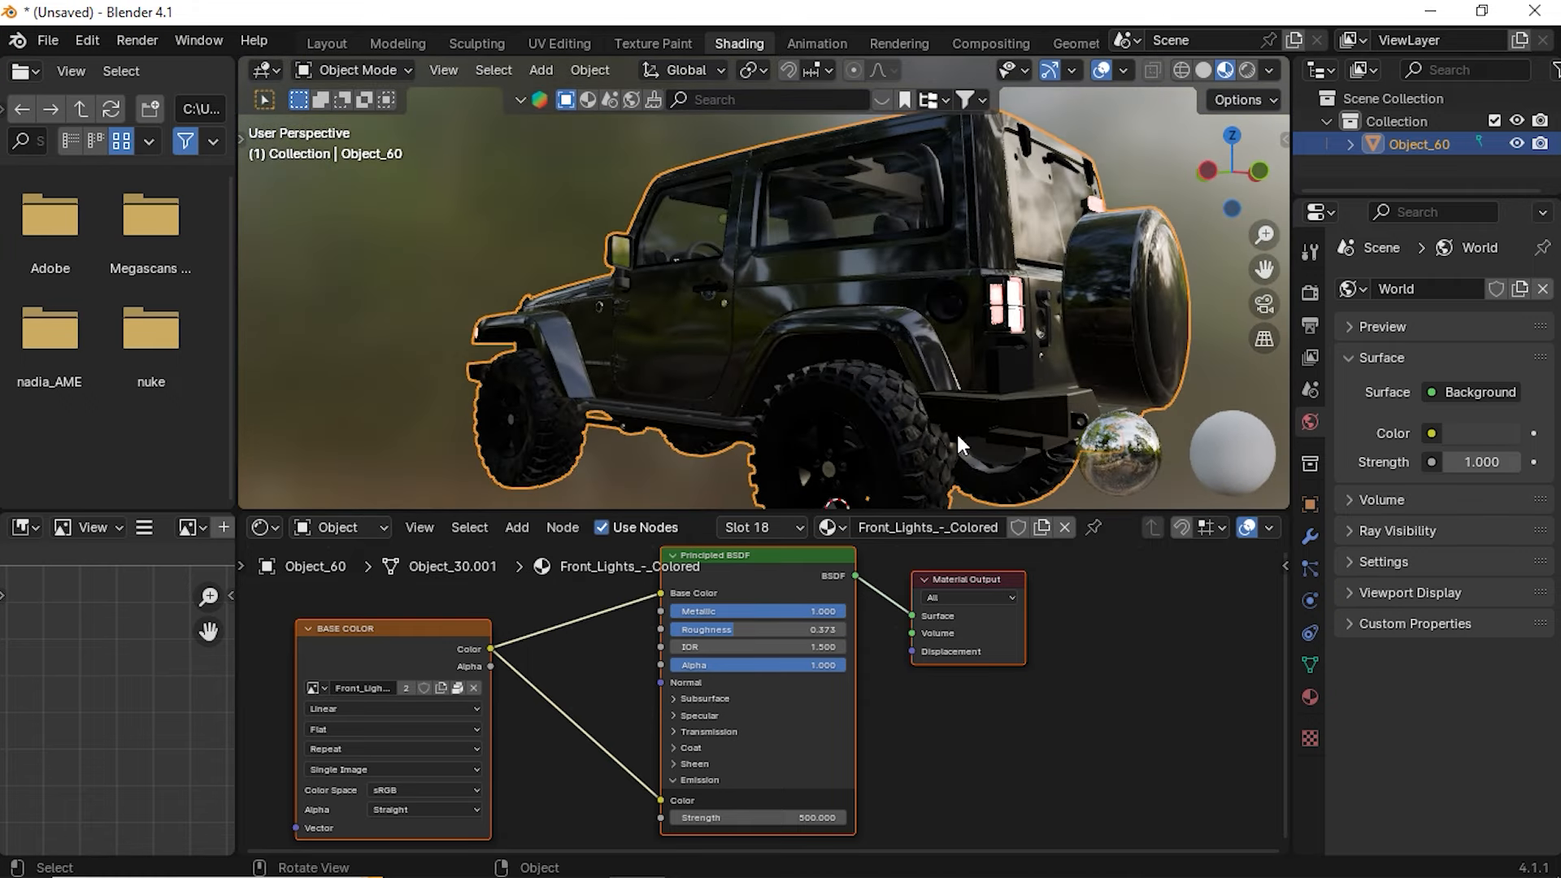
{"action": "middle_click_drag", "start_coordinate": [902, 439], "coordinate": [962, 431]}
Enlarge the shader node editor and deselect all nodes of the Front_Lights_-_Colored material
{"action": "scroll", "coordinate": [607, 705], "scroll_direction": "down", "scroll_amount": 3}
{"action": "middle_click_drag", "start_coordinate": [607, 705], "coordinate": [689, 674]}
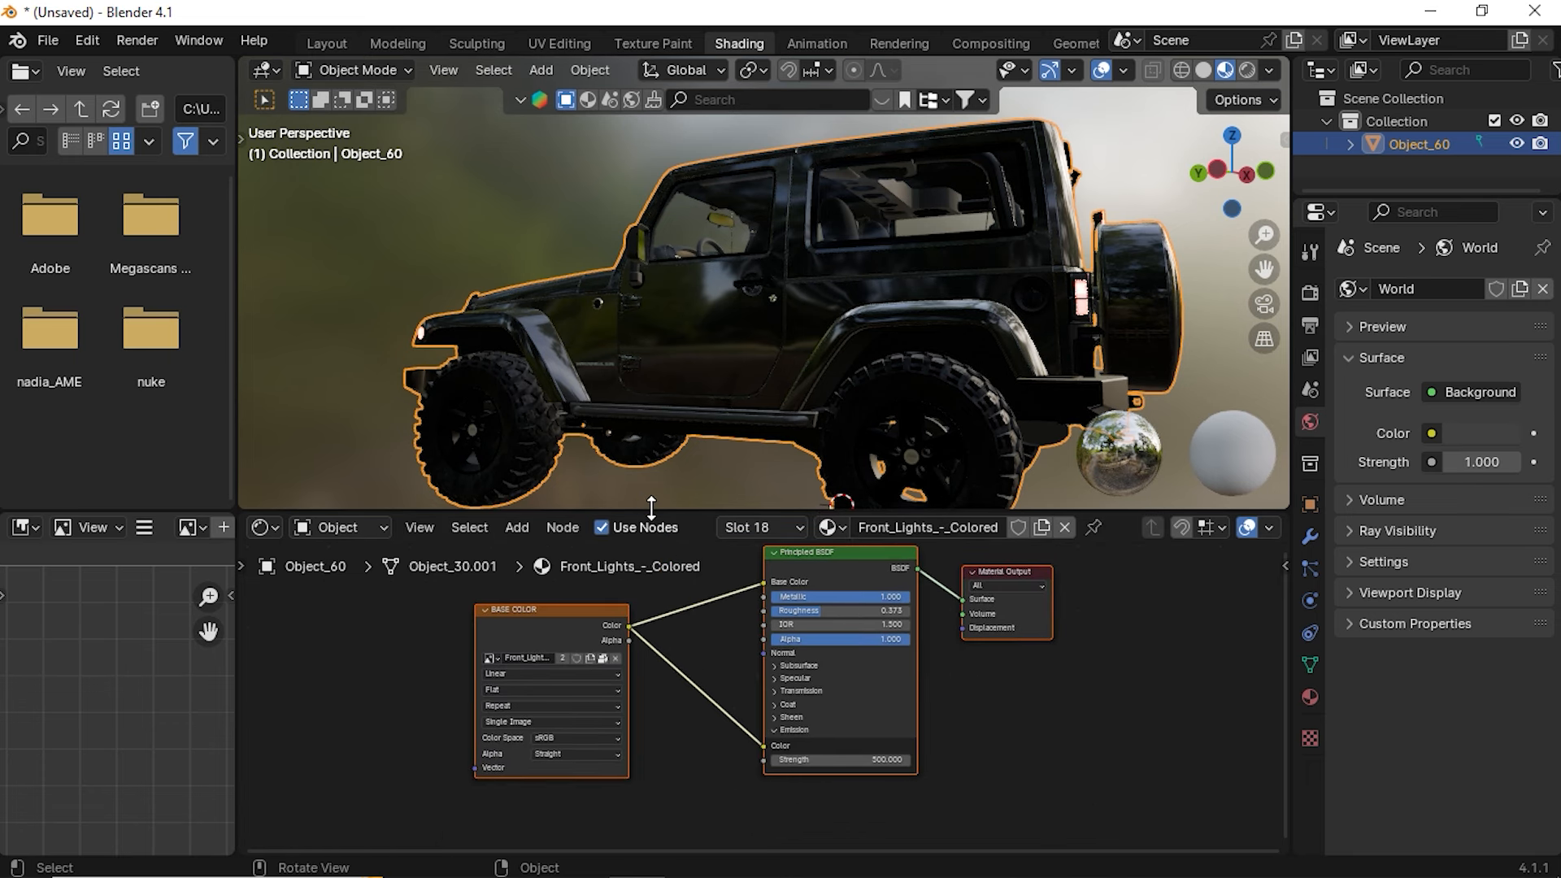
{"action": "left_click_drag", "start_coordinate": [651, 506], "coordinate": [651, 334]}
{"action": "middle_click_drag", "start_coordinate": [1045, 569], "coordinate": [953, 599]}
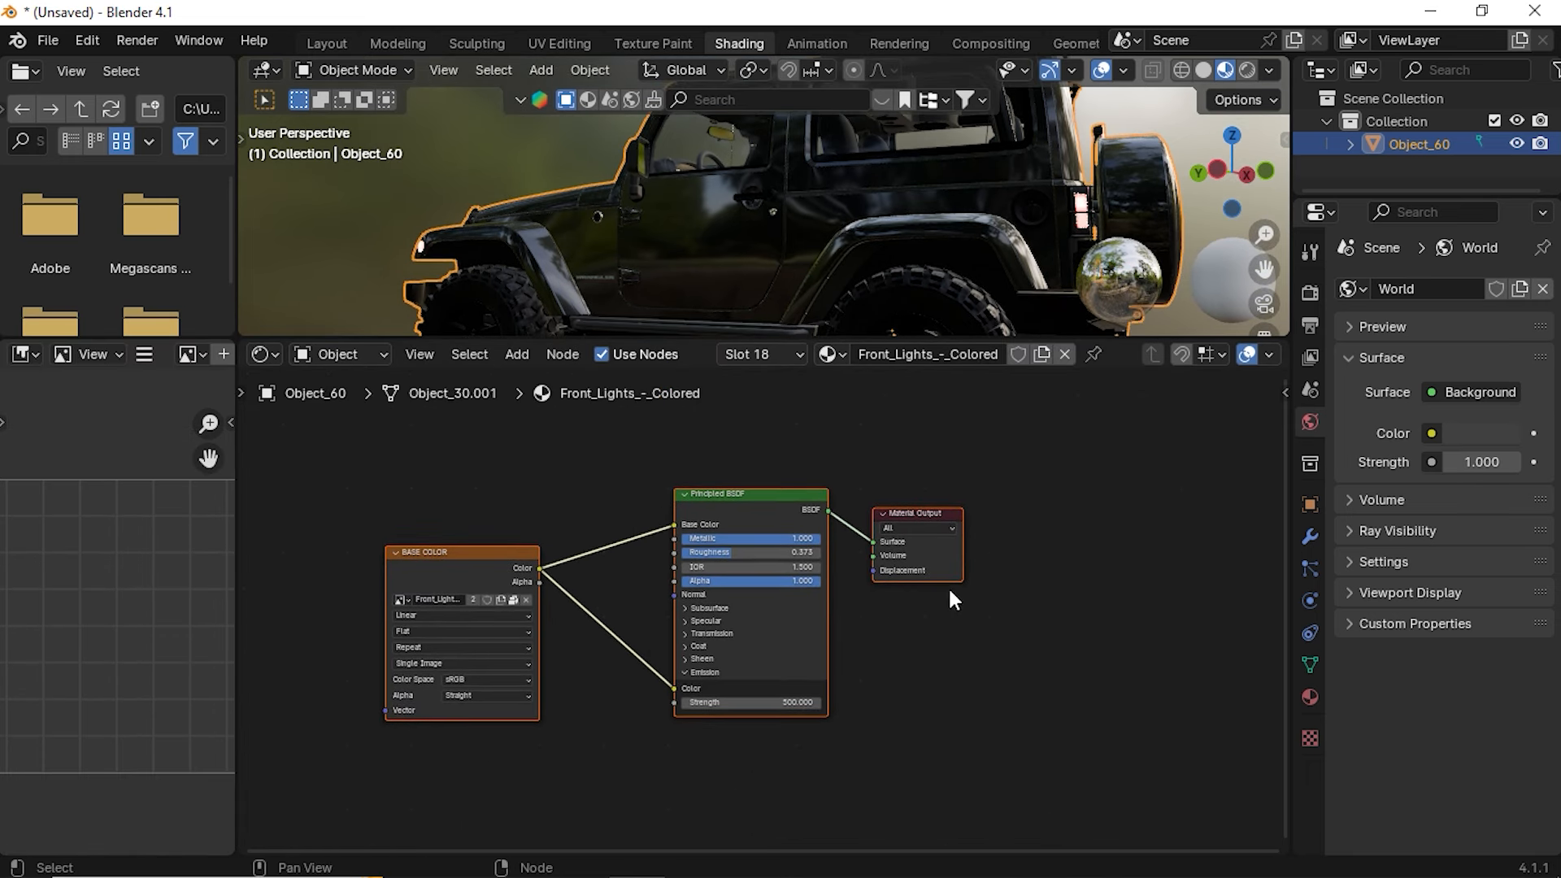
{"action": "left_click", "coordinate": [965, 688]}
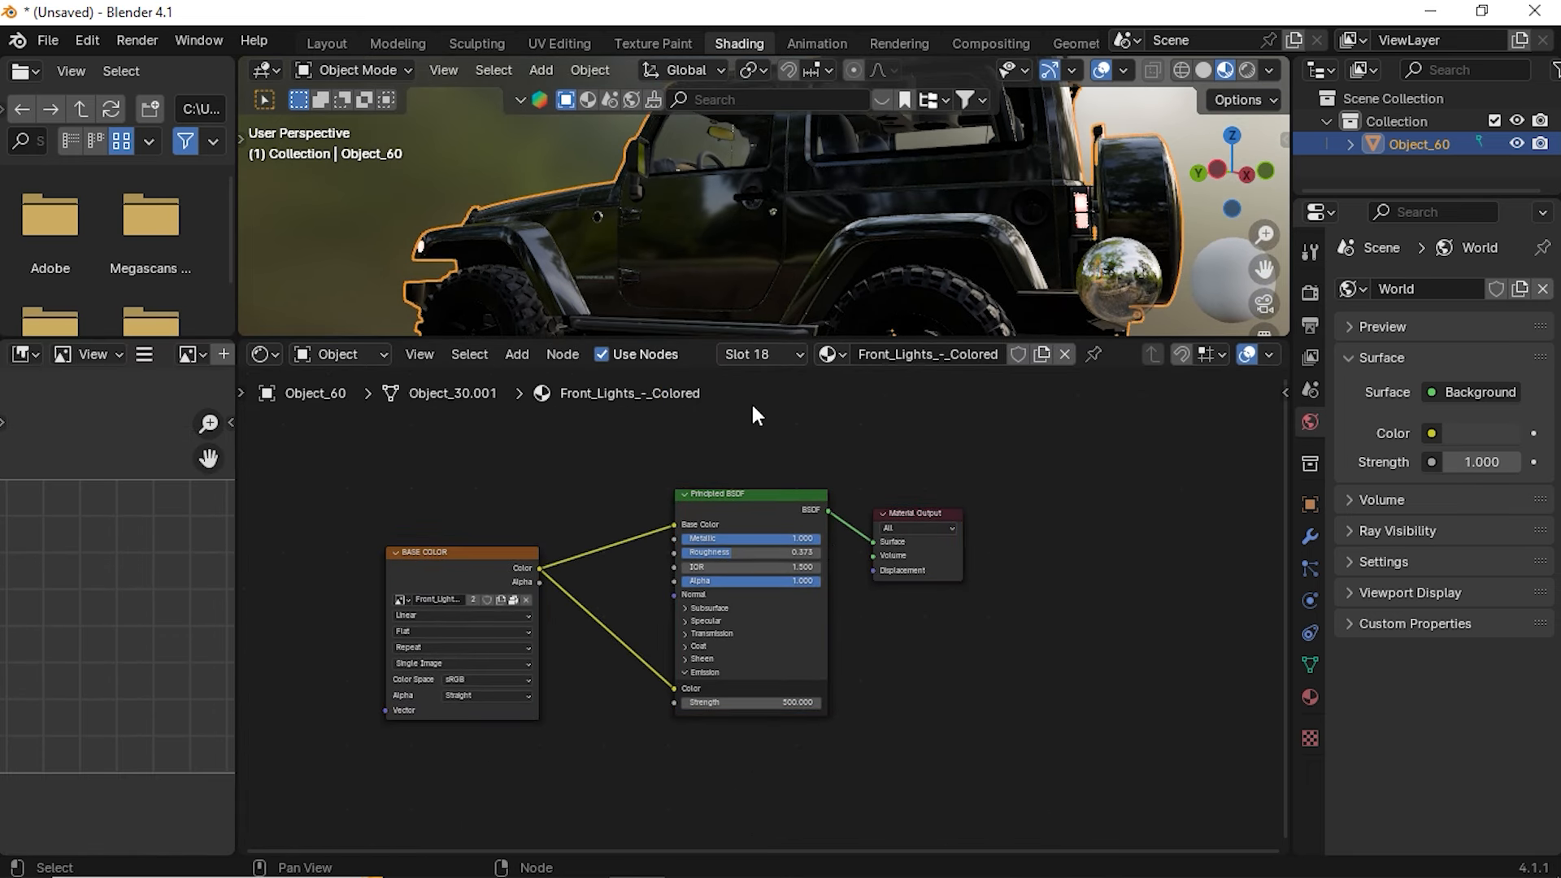
Look through the Jeep's material slots and make the Front_Lights material active
{"action": "left_click", "coordinate": [758, 358]}
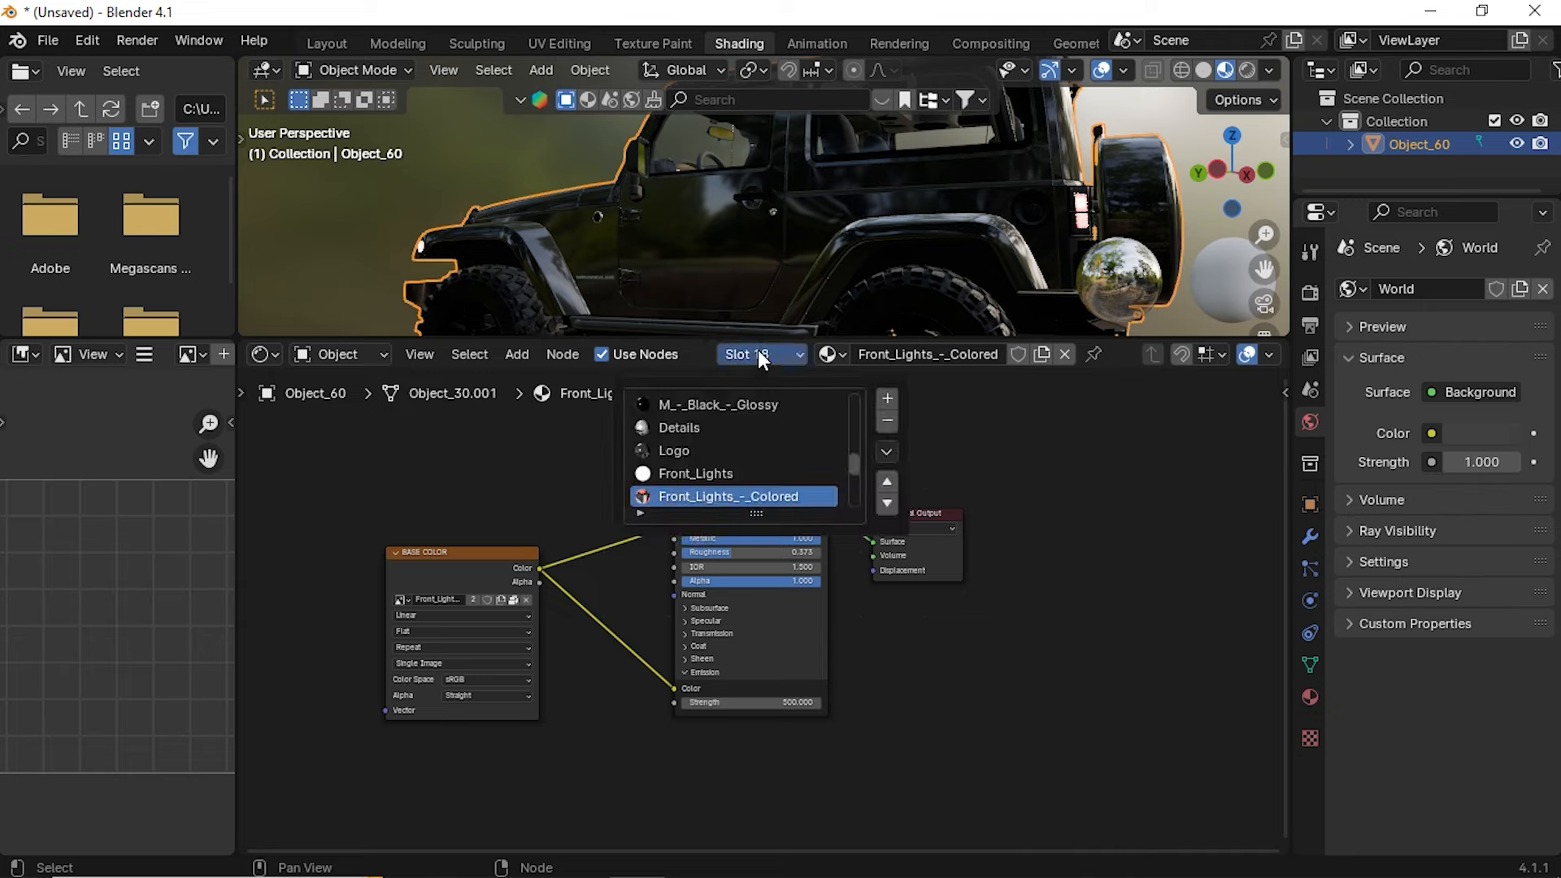
{"action": "scroll", "coordinate": [724, 455], "scroll_direction": "up", "scroll_amount": 5}
{"action": "scroll", "coordinate": [721, 452], "scroll_direction": "up", "scroll_amount": 3}
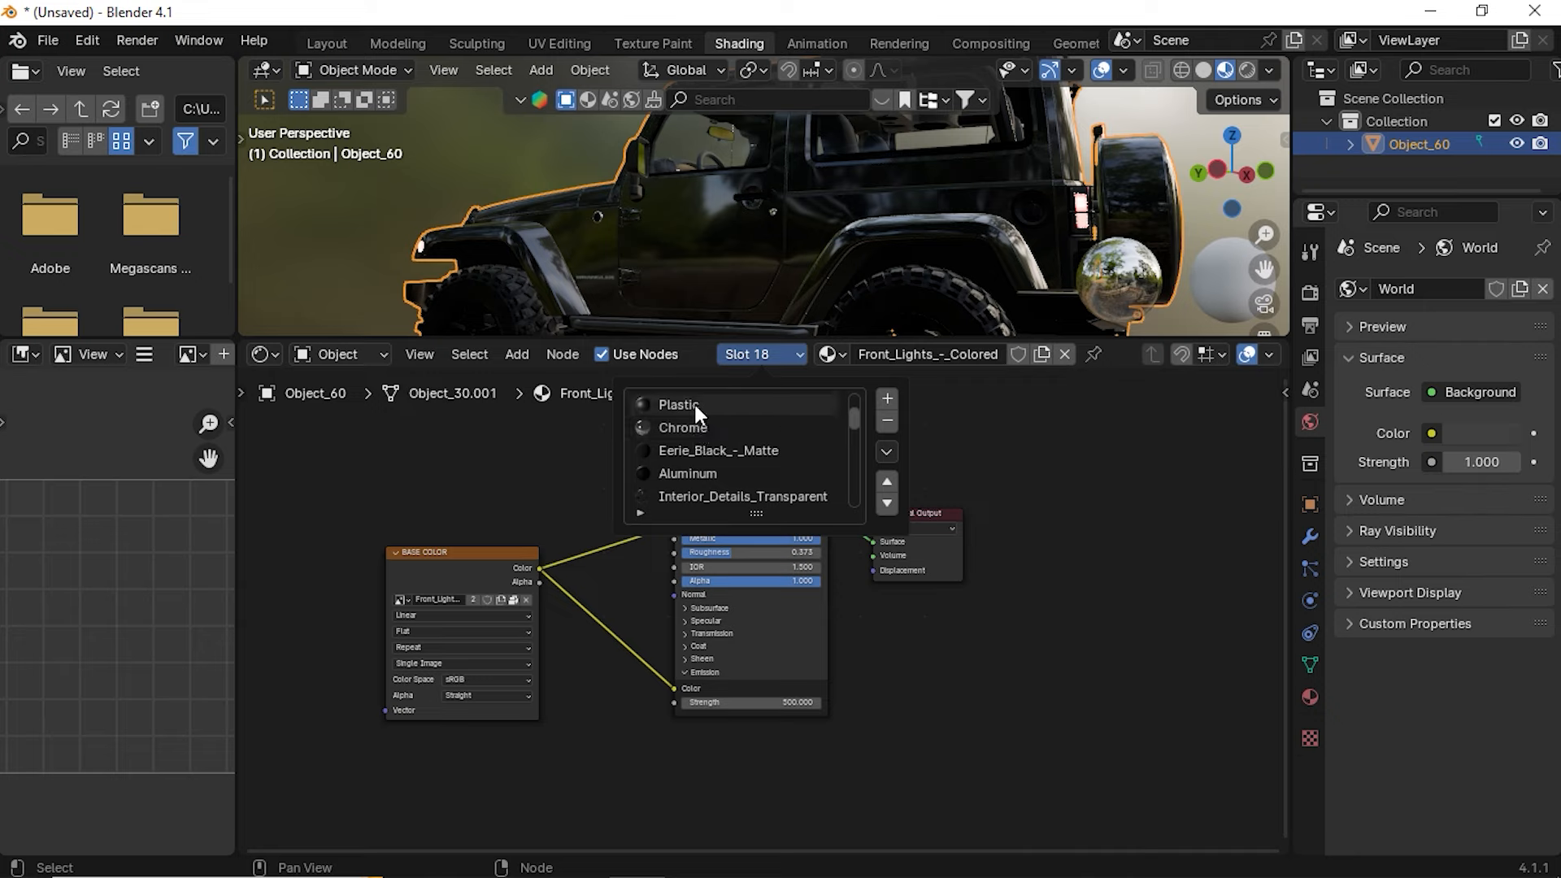
{"action": "scroll", "coordinate": [732, 455], "scroll_direction": "down", "scroll_amount": 1}
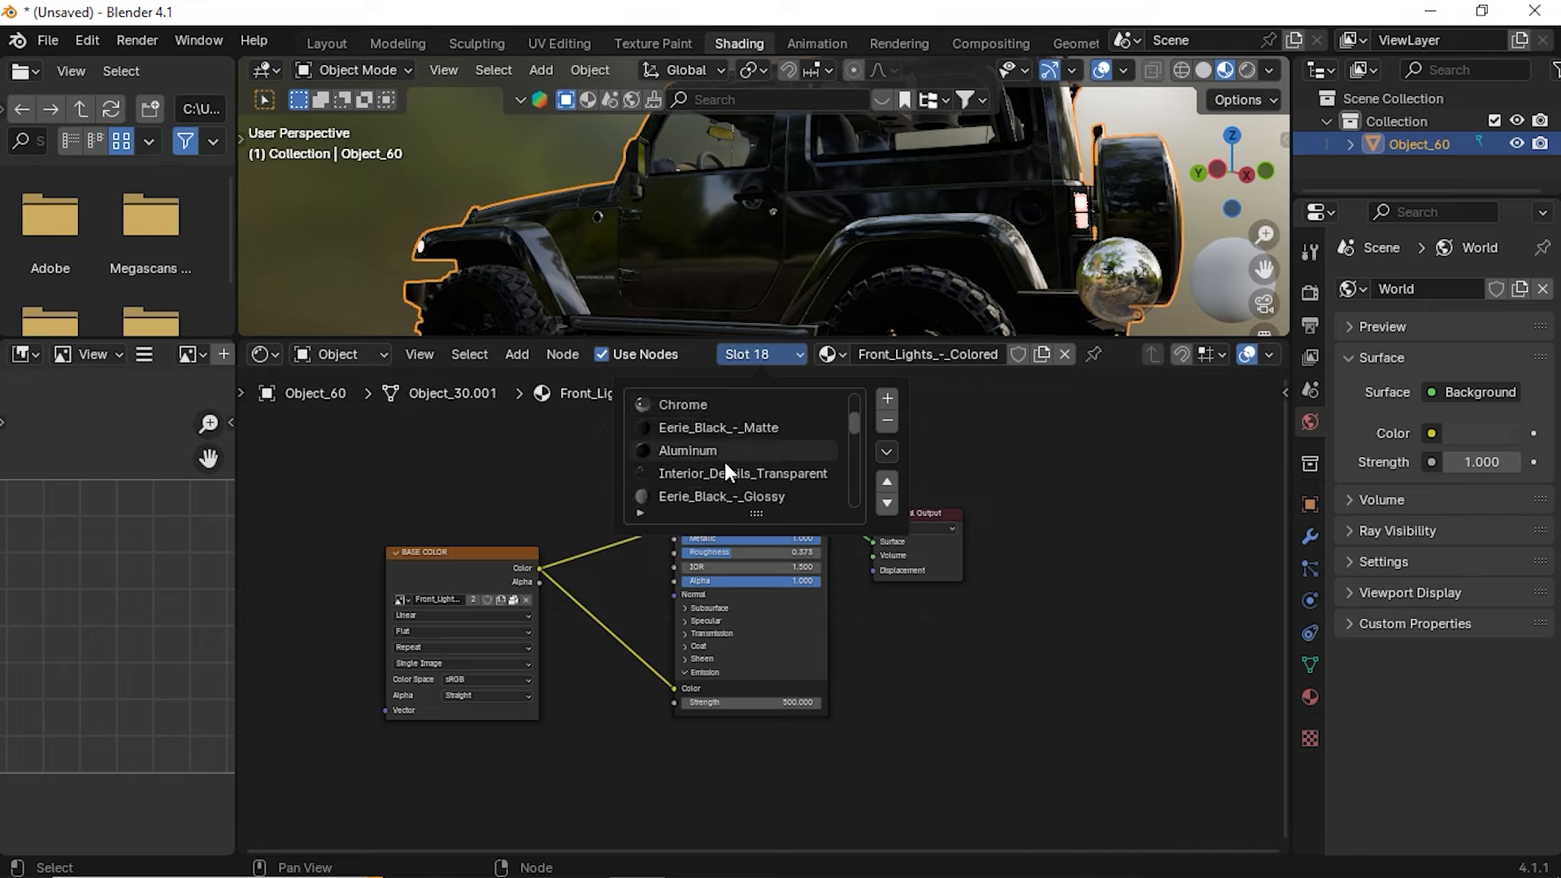
{"action": "scroll", "coordinate": [717, 455], "scroll_direction": "down", "scroll_amount": 1}
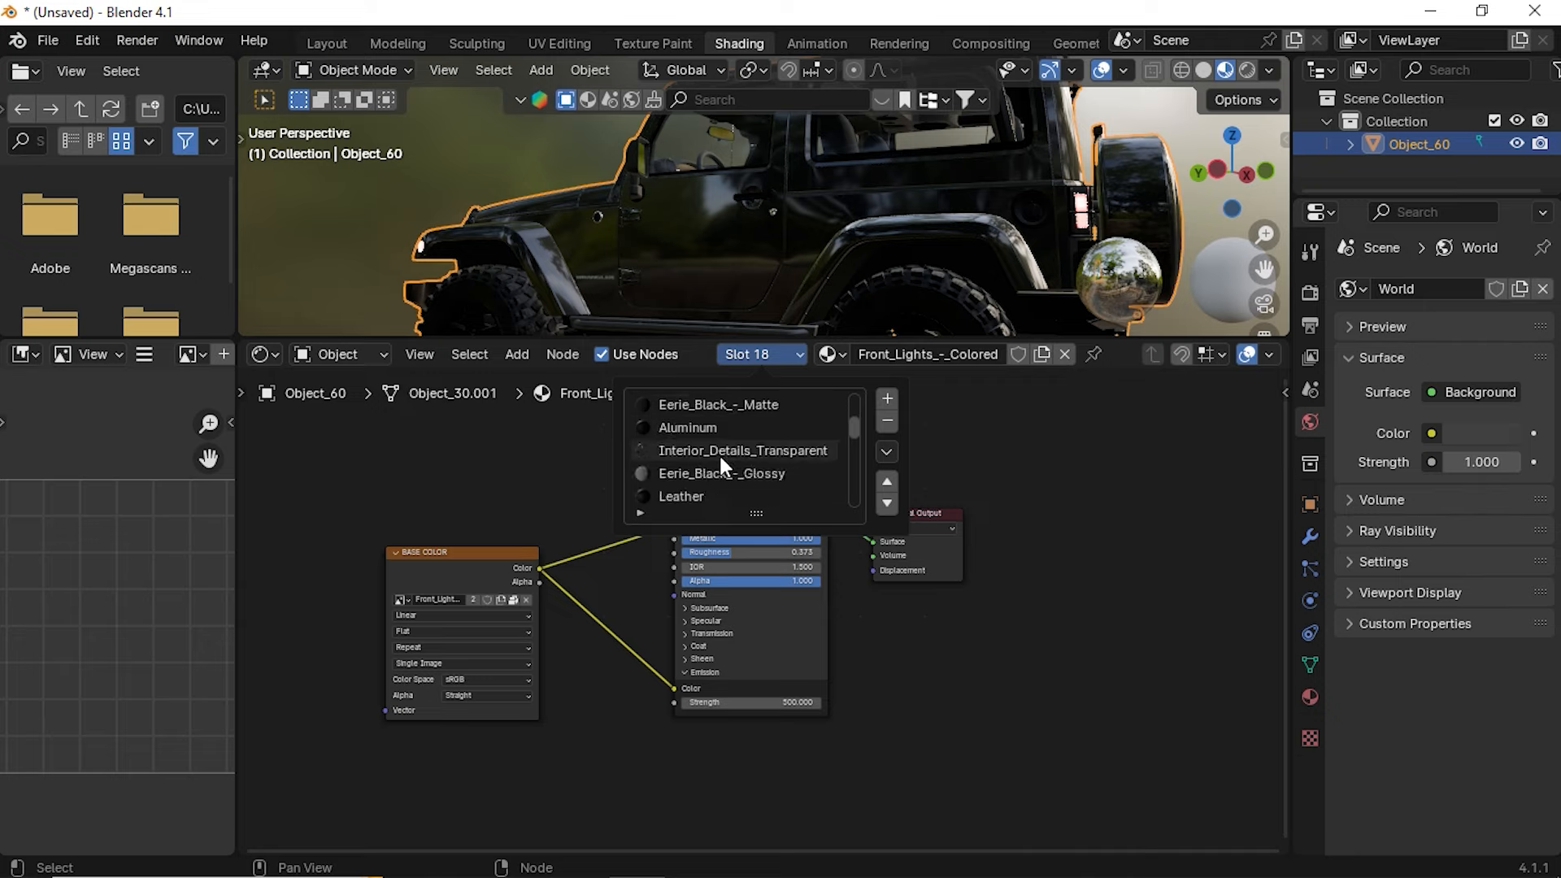
{"action": "scroll", "coordinate": [718, 460], "scroll_direction": "down", "scroll_amount": 2}
{"action": "scroll", "coordinate": [716, 460], "scroll_direction": "down", "scroll_amount": 4}
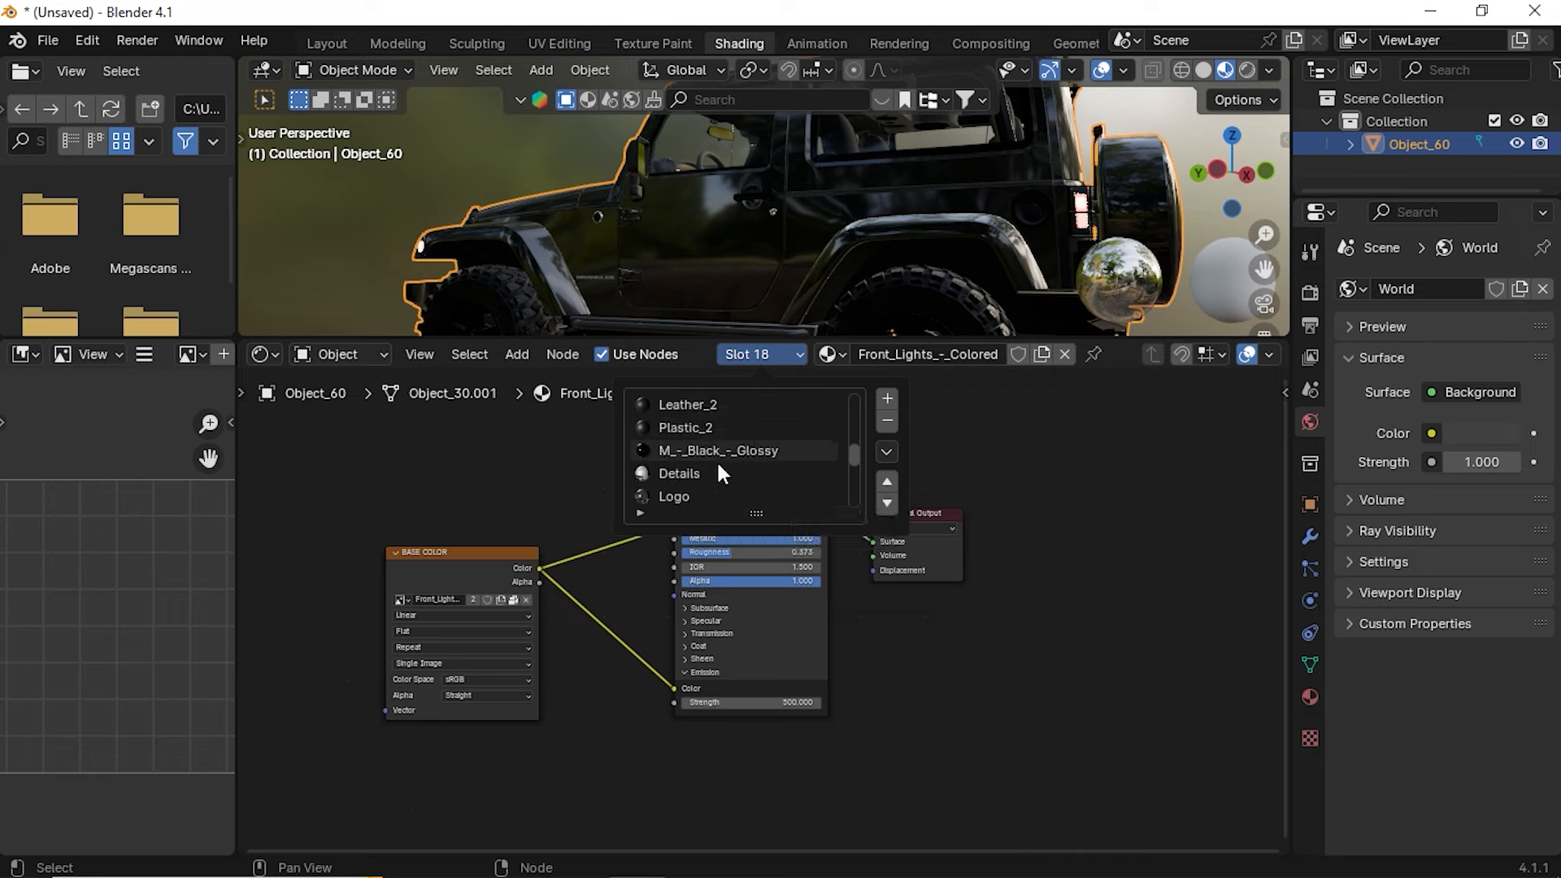
{"action": "scroll", "coordinate": [721, 457], "scroll_direction": "down", "scroll_amount": 2}
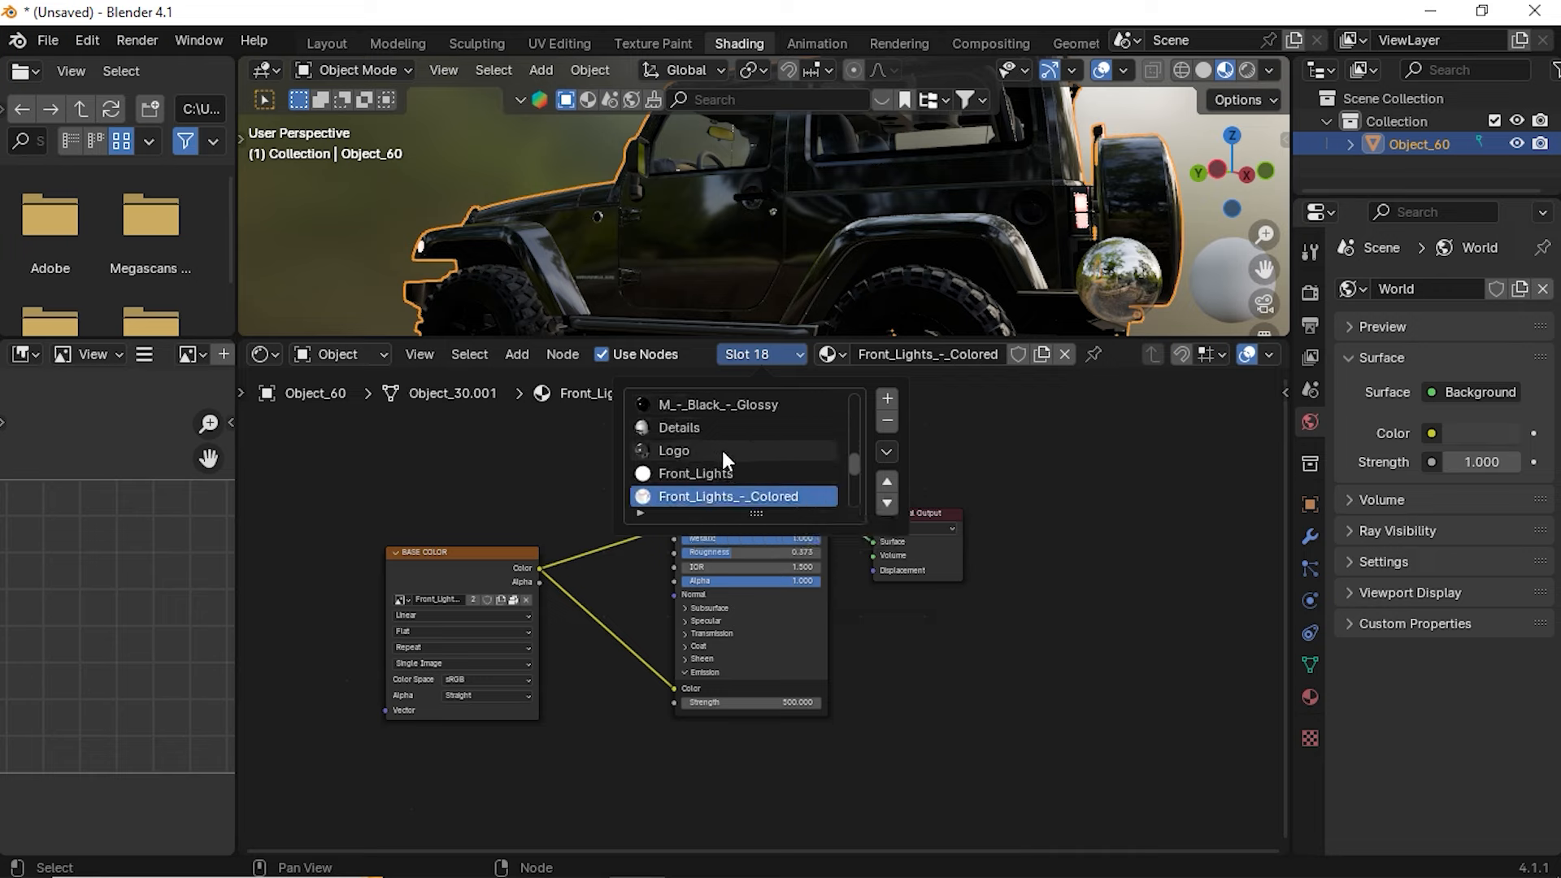
{"action": "left_click", "coordinate": [719, 468]}
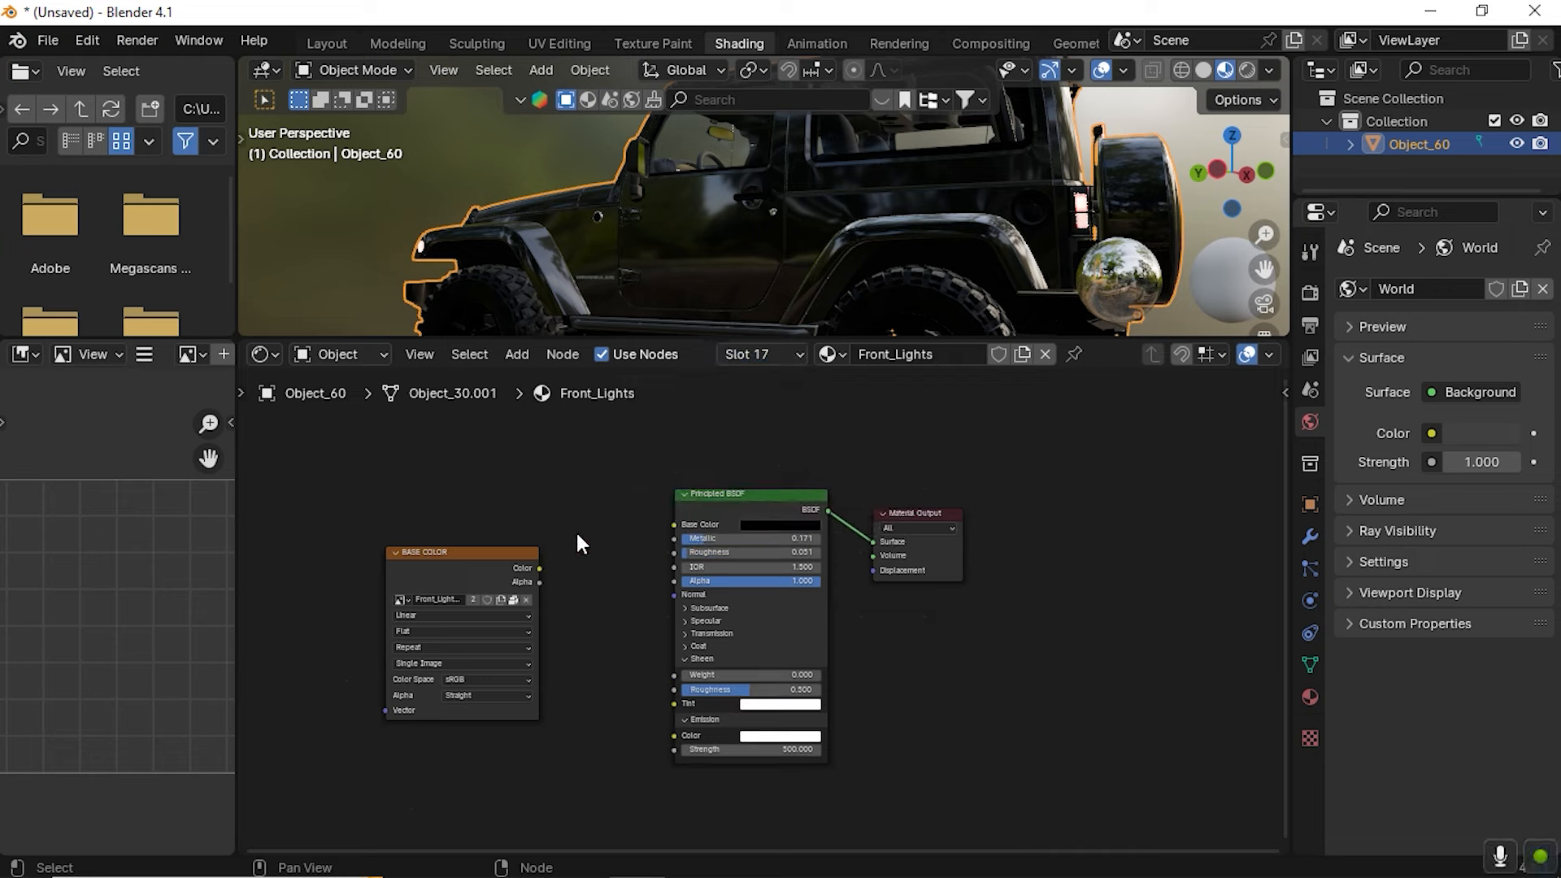
Set the emission strength of the Front_Lights material's Principled BSDF to 0
{"action": "middle_click_drag", "start_coordinate": [699, 274], "coordinate": [870, 267]}
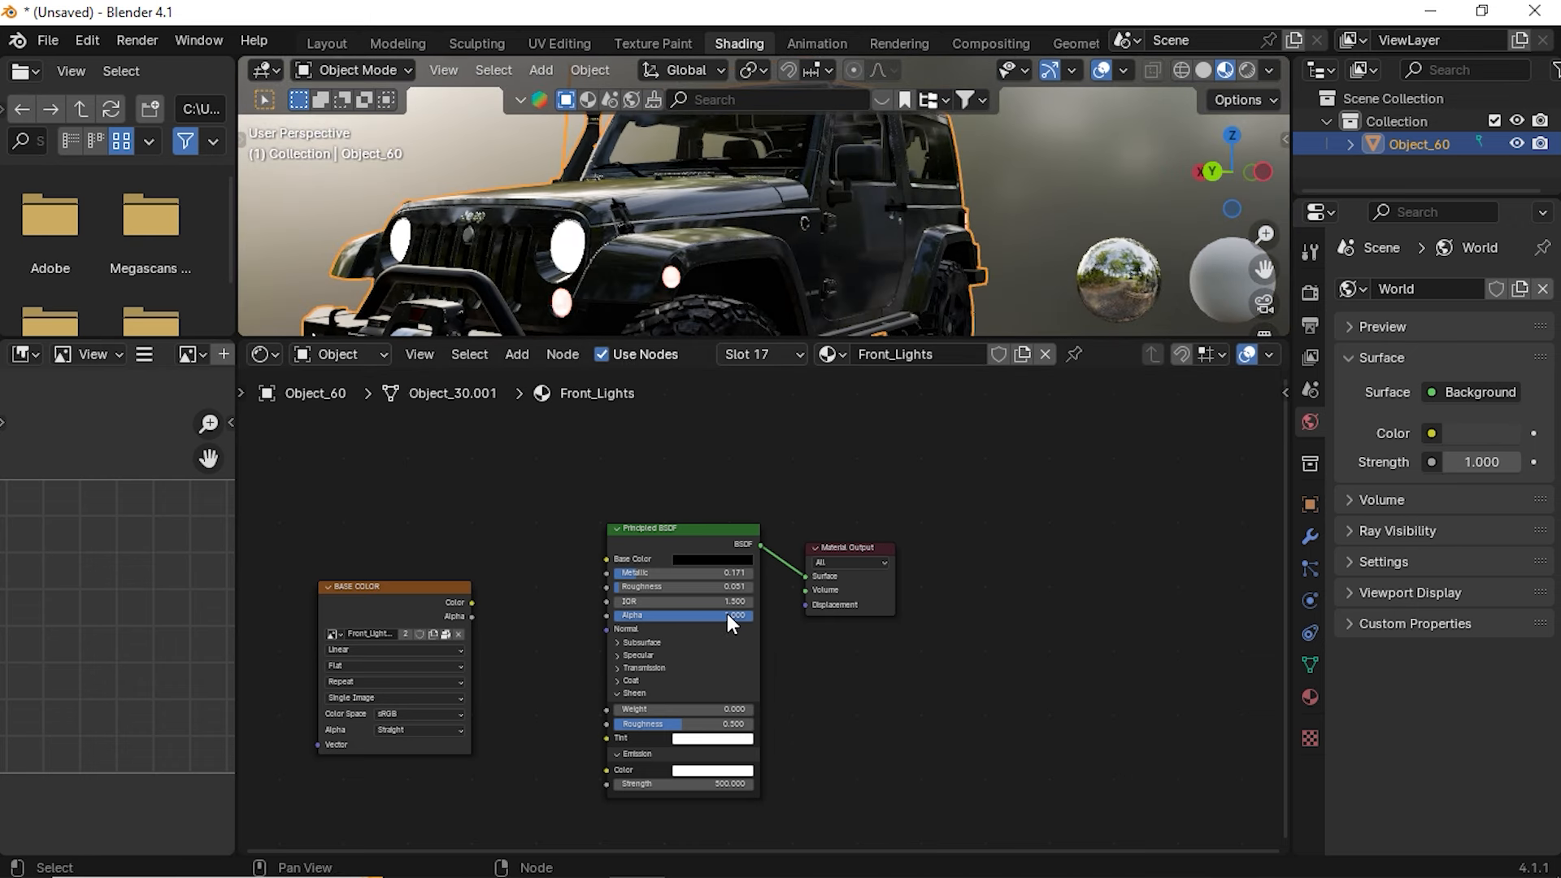
{"action": "middle_click_drag", "start_coordinate": [784, 775], "coordinate": [777, 658]}
{"action": "scroll", "coordinate": [742, 687], "scroll_direction": "up", "scroll_amount": 3}
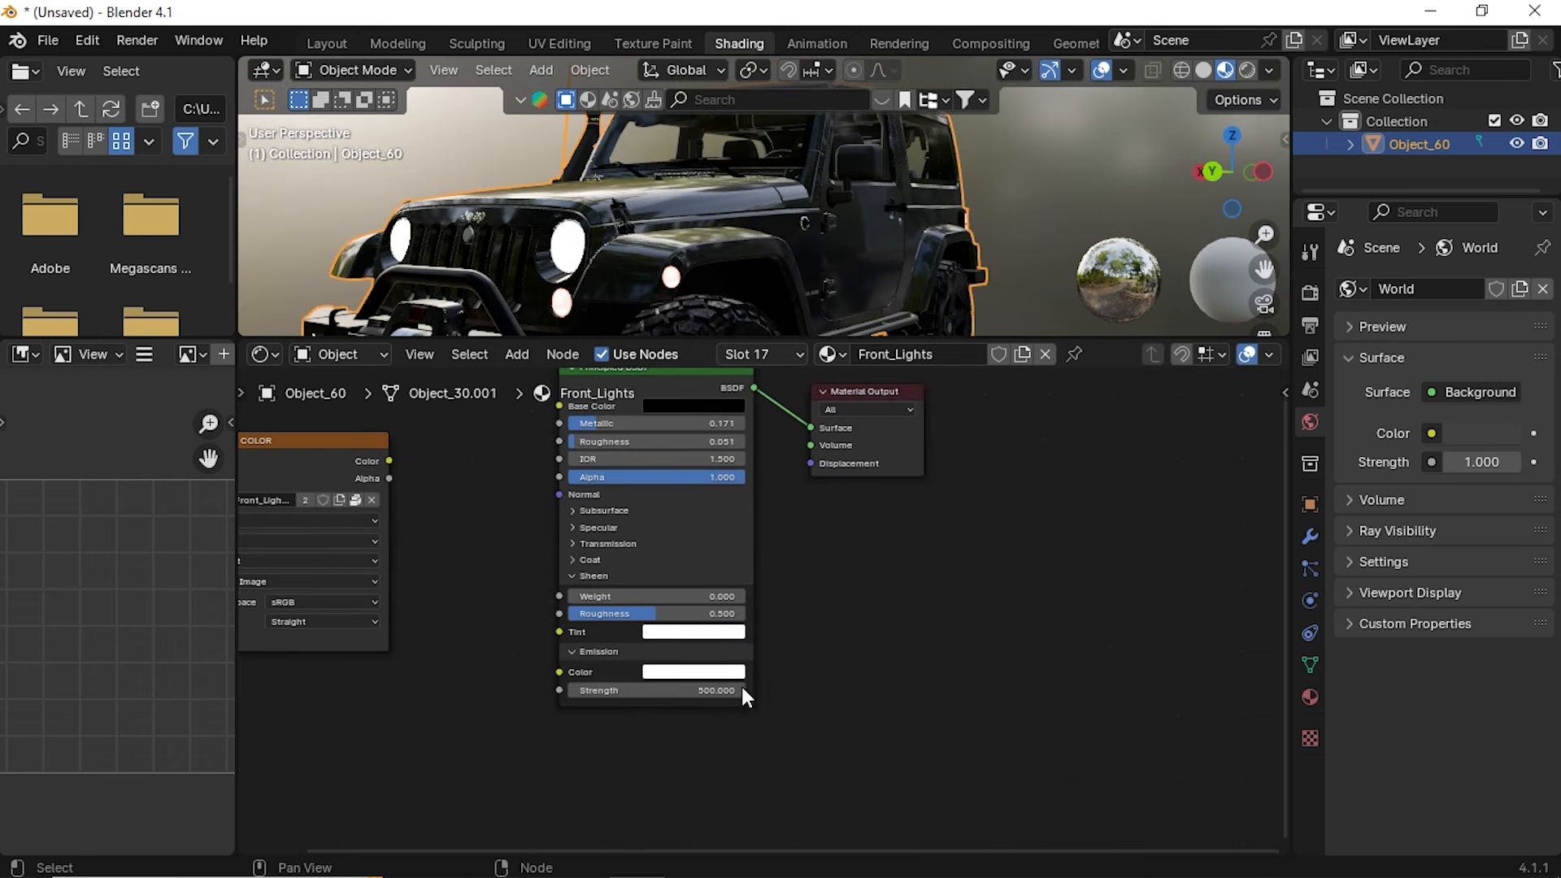
{"action": "double_click", "coordinate": [693, 690]}
{"action": "type", "text": "0"}
{"action": "key", "text": "Return"}
Try an emission strength of 1.8 on the Front_Lights material and return it to 500
{"action": "middle_click_drag", "start_coordinate": [521, 235], "coordinate": [728, 232]}
{"action": "double_click", "coordinate": [676, 692]}
{"action": "type", "text": "2.1"}
{"action": "key", "text": "Return"}
{"action": "double_click", "coordinate": [691, 691]}
{"action": "type", "text": "1.8"}
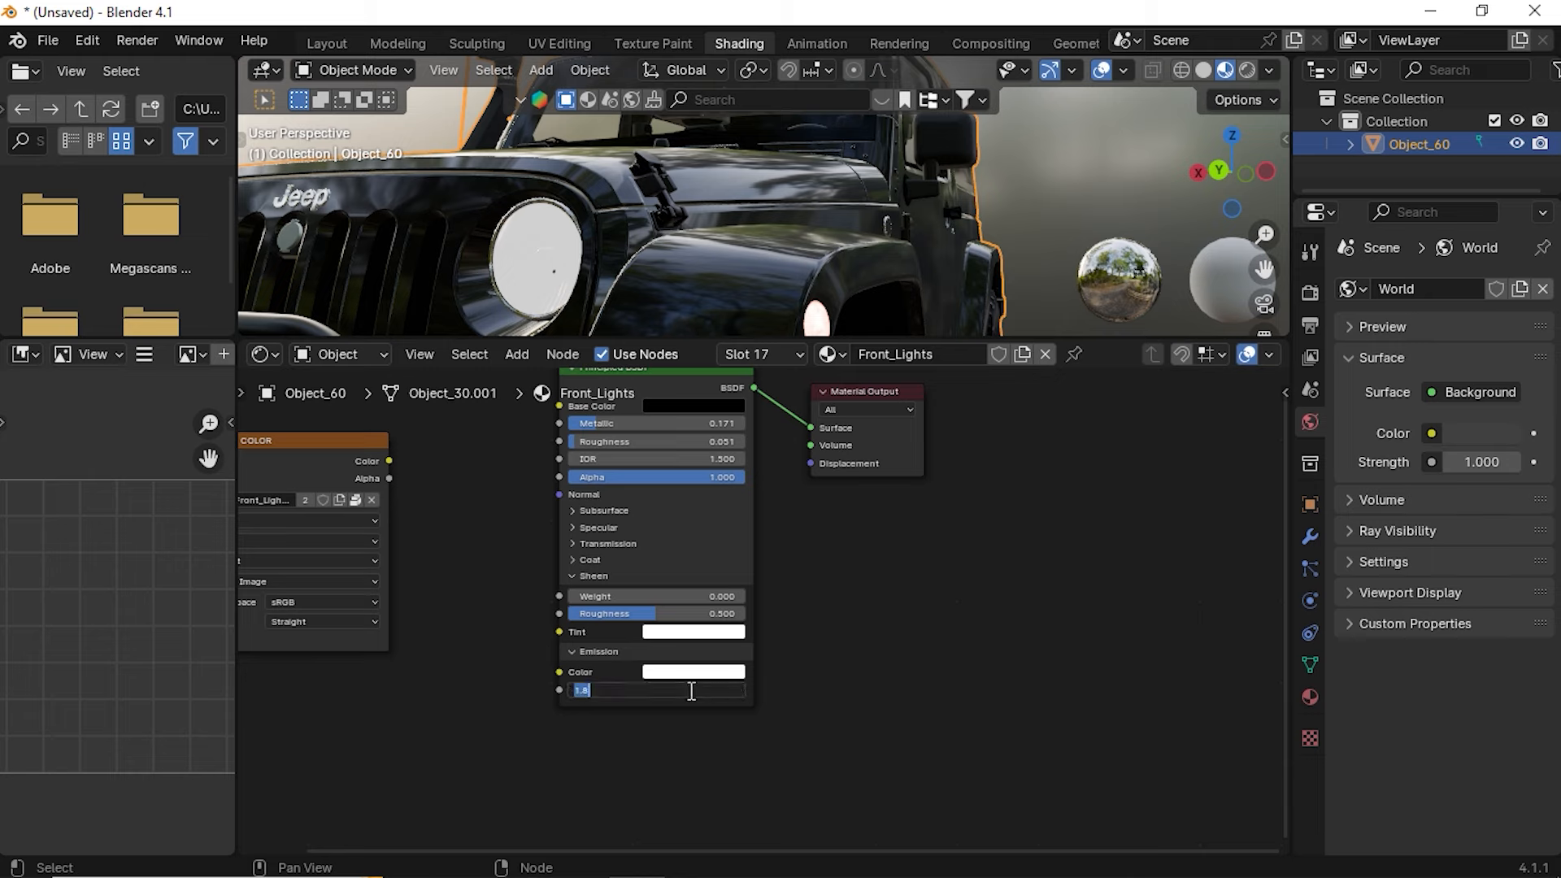
{"action": "key", "text": "Return"}
{"action": "middle_click_drag", "start_coordinate": [618, 276], "coordinate": [717, 247]}
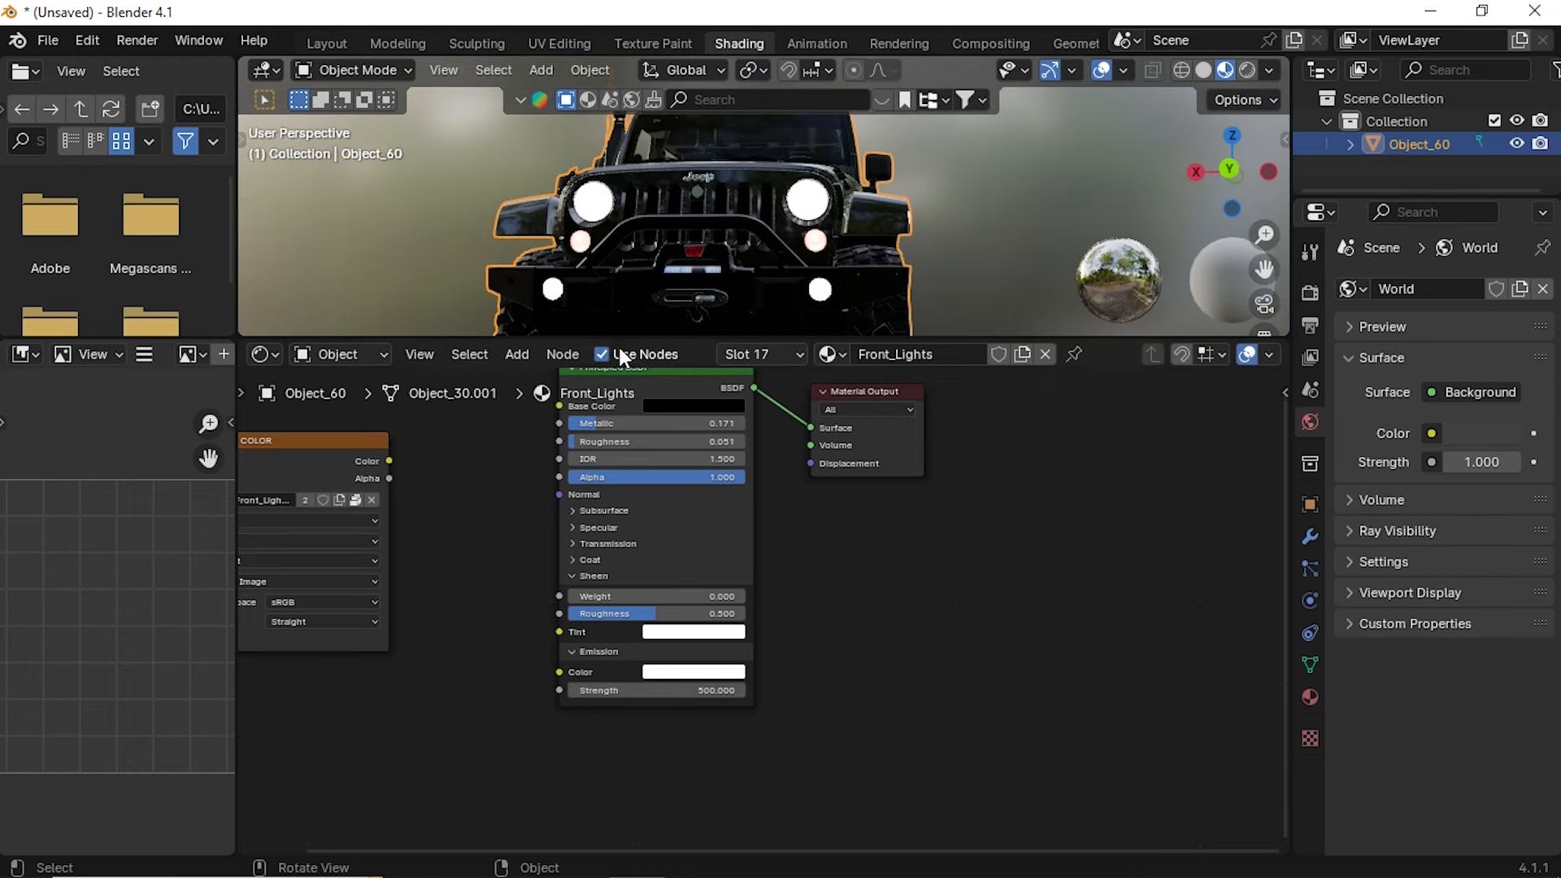
Make the Front_Lights_-_Colored material active and examine how its base colour texture feeds the Principled BSDF
{"action": "left_click", "coordinate": [776, 358]}
{"action": "scroll", "coordinate": [756, 439], "scroll_direction": "up", "scroll_amount": 2}
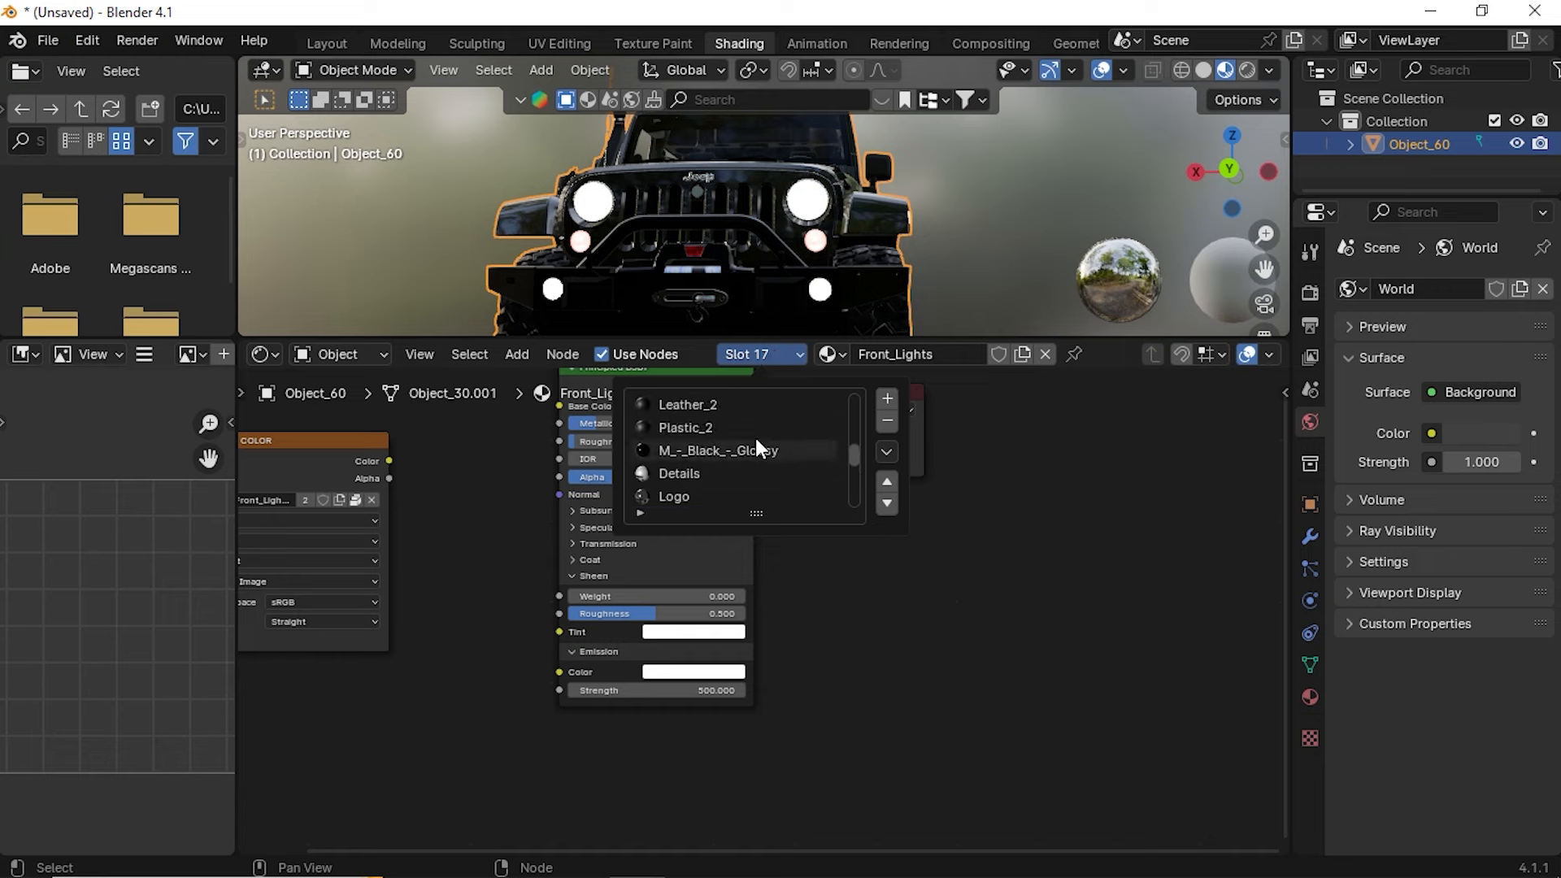
{"action": "scroll", "coordinate": [746, 427], "scroll_direction": "down", "scroll_amount": 4}
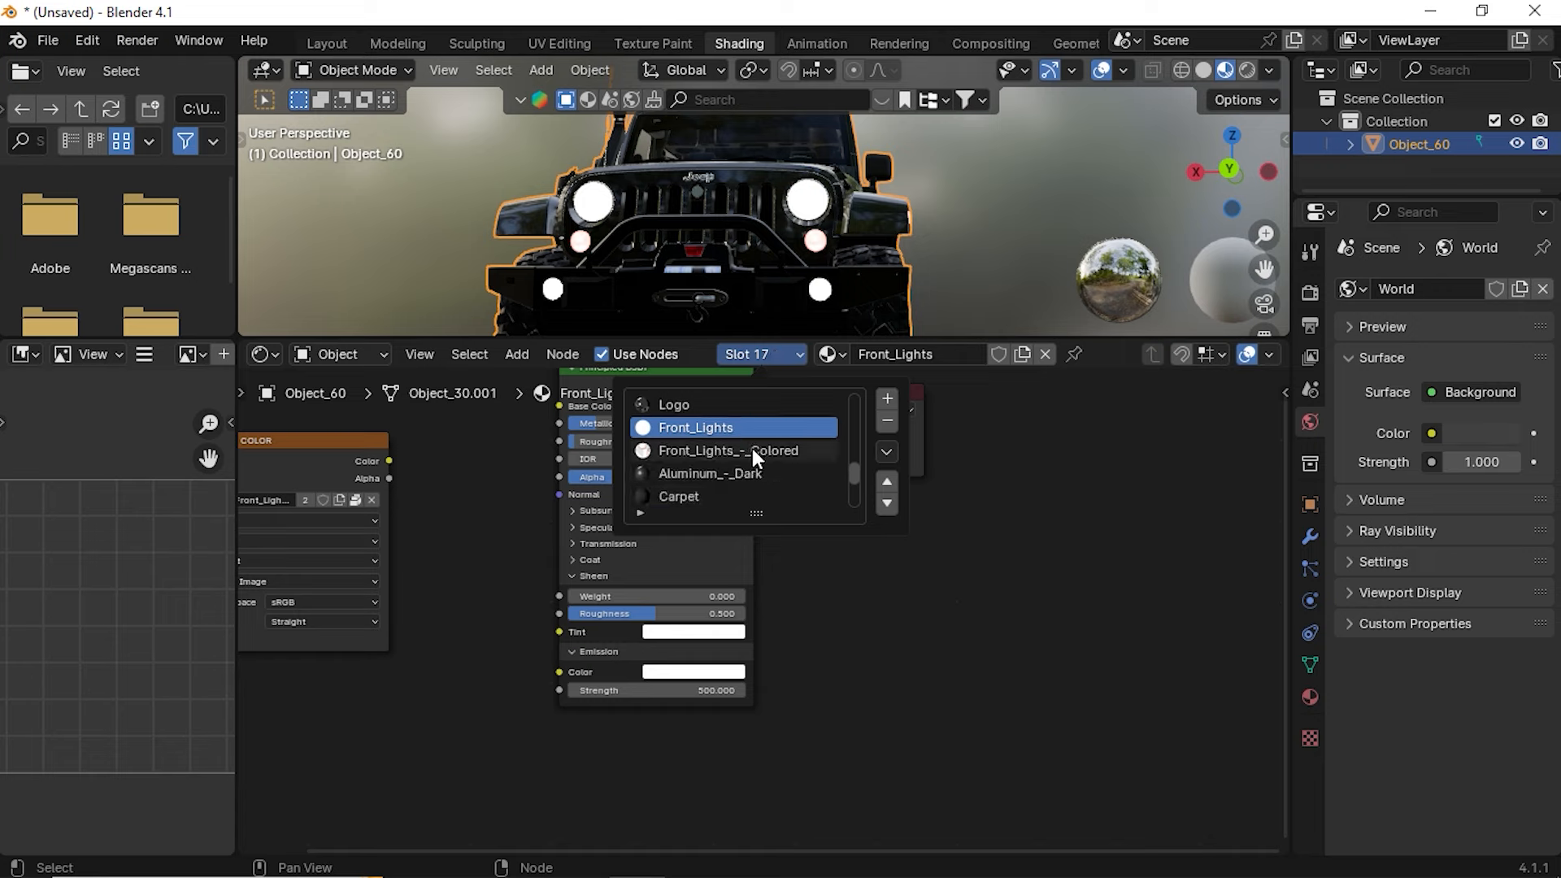
{"action": "left_click", "coordinate": [752, 450]}
{"action": "middle_click_drag", "start_coordinate": [652, 247], "coordinate": [673, 247]}
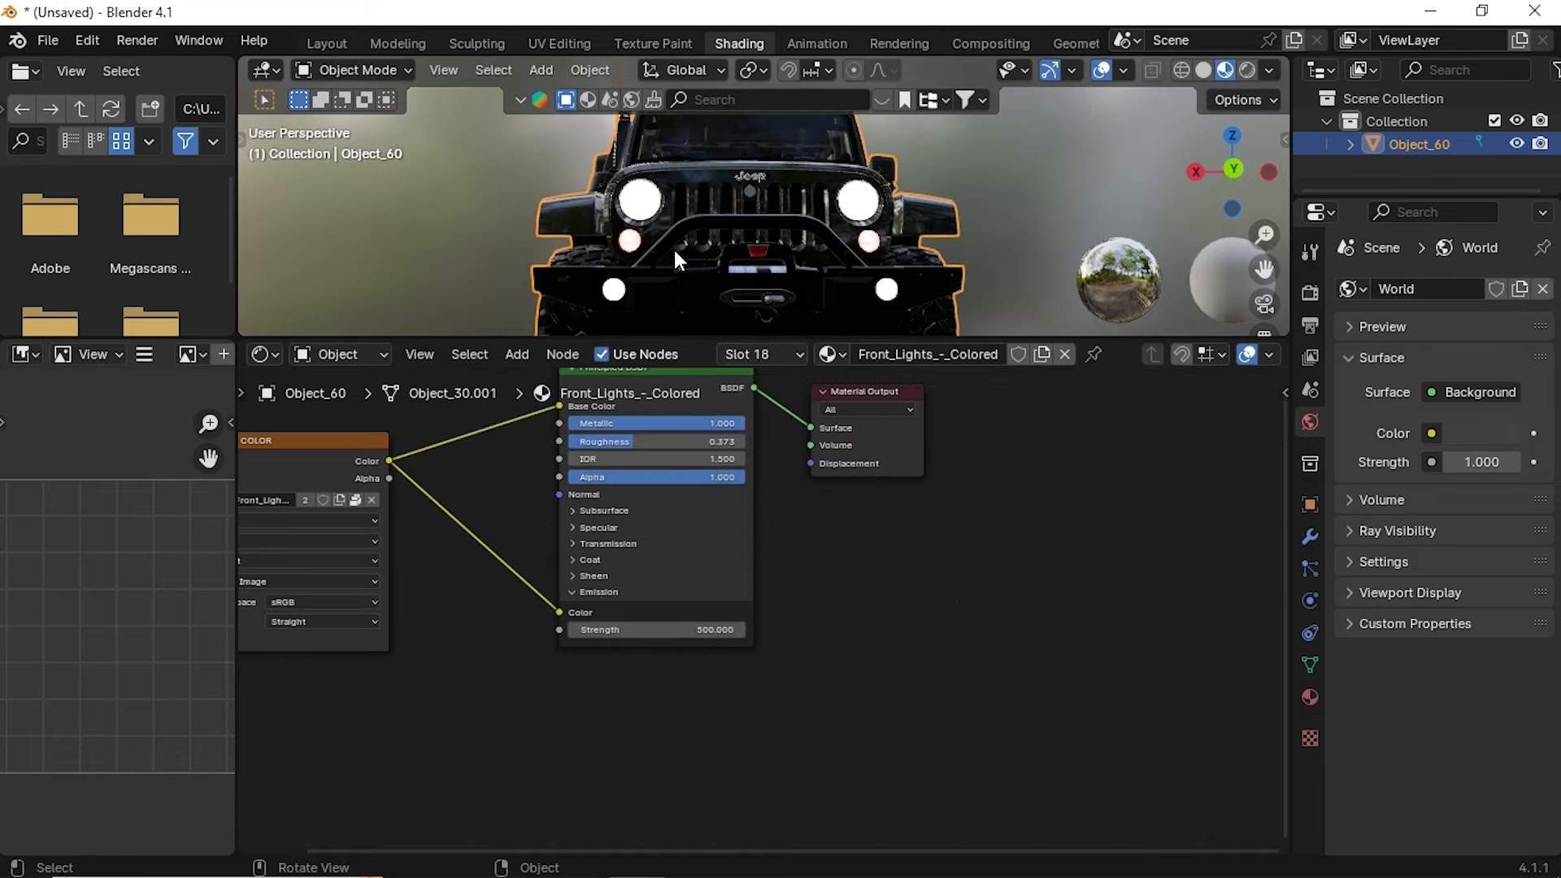
{"action": "middle_click_drag", "start_coordinate": [603, 294], "coordinate": [529, 402]}
{"action": "middle_click_drag", "start_coordinate": [494, 529], "coordinate": [699, 507]}
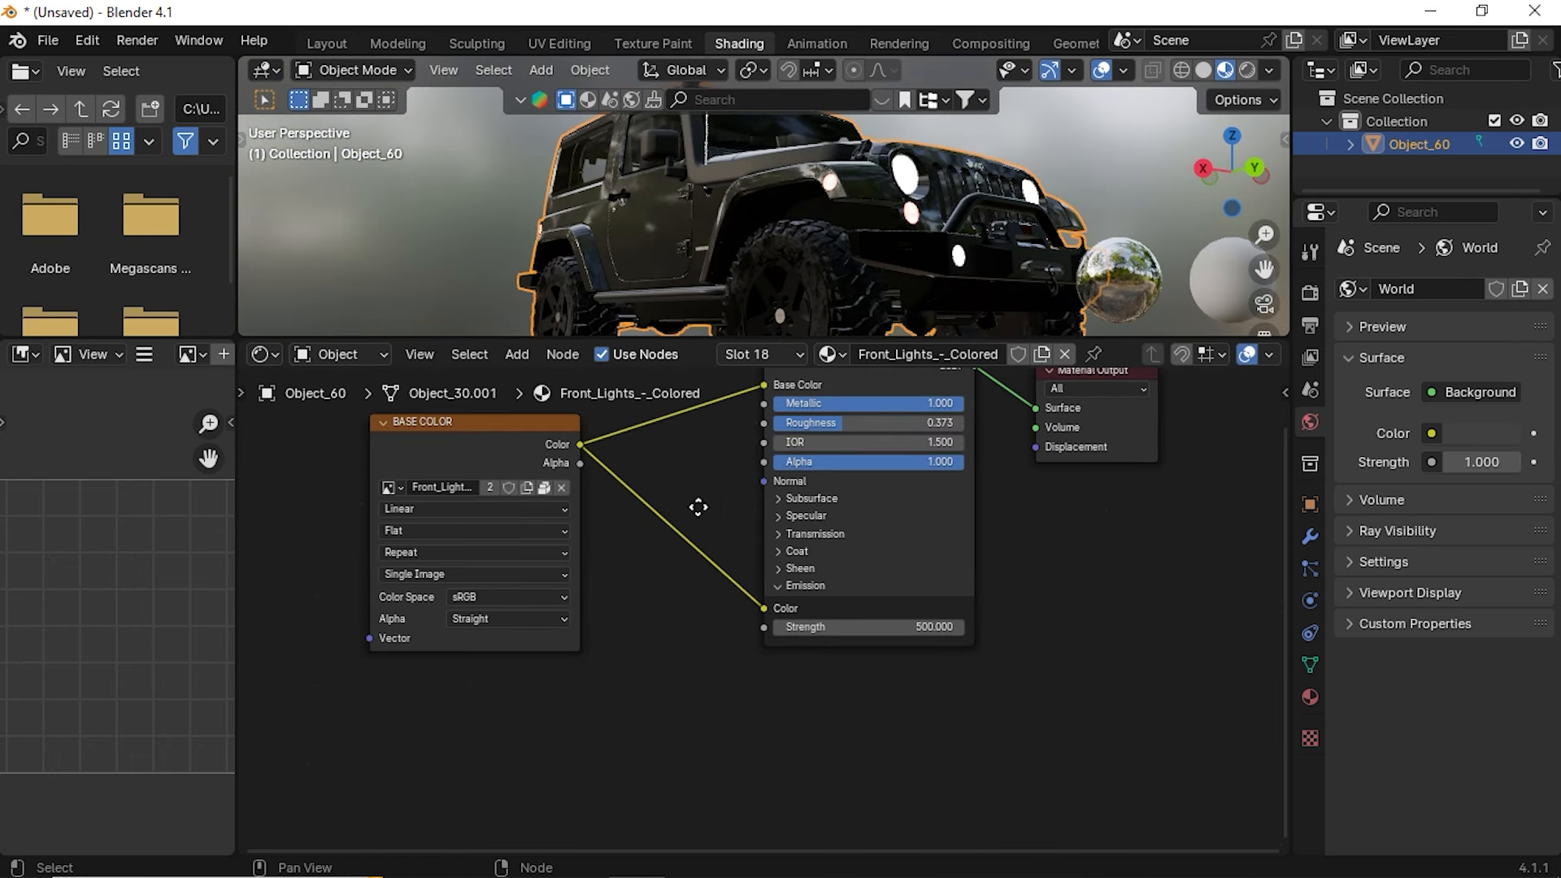
Switch to the Front_Lights material and remove its unconnected BASE COLOR image texture node
{"action": "left_click", "coordinate": [763, 355]}
{"action": "left_click", "coordinate": [731, 472]}
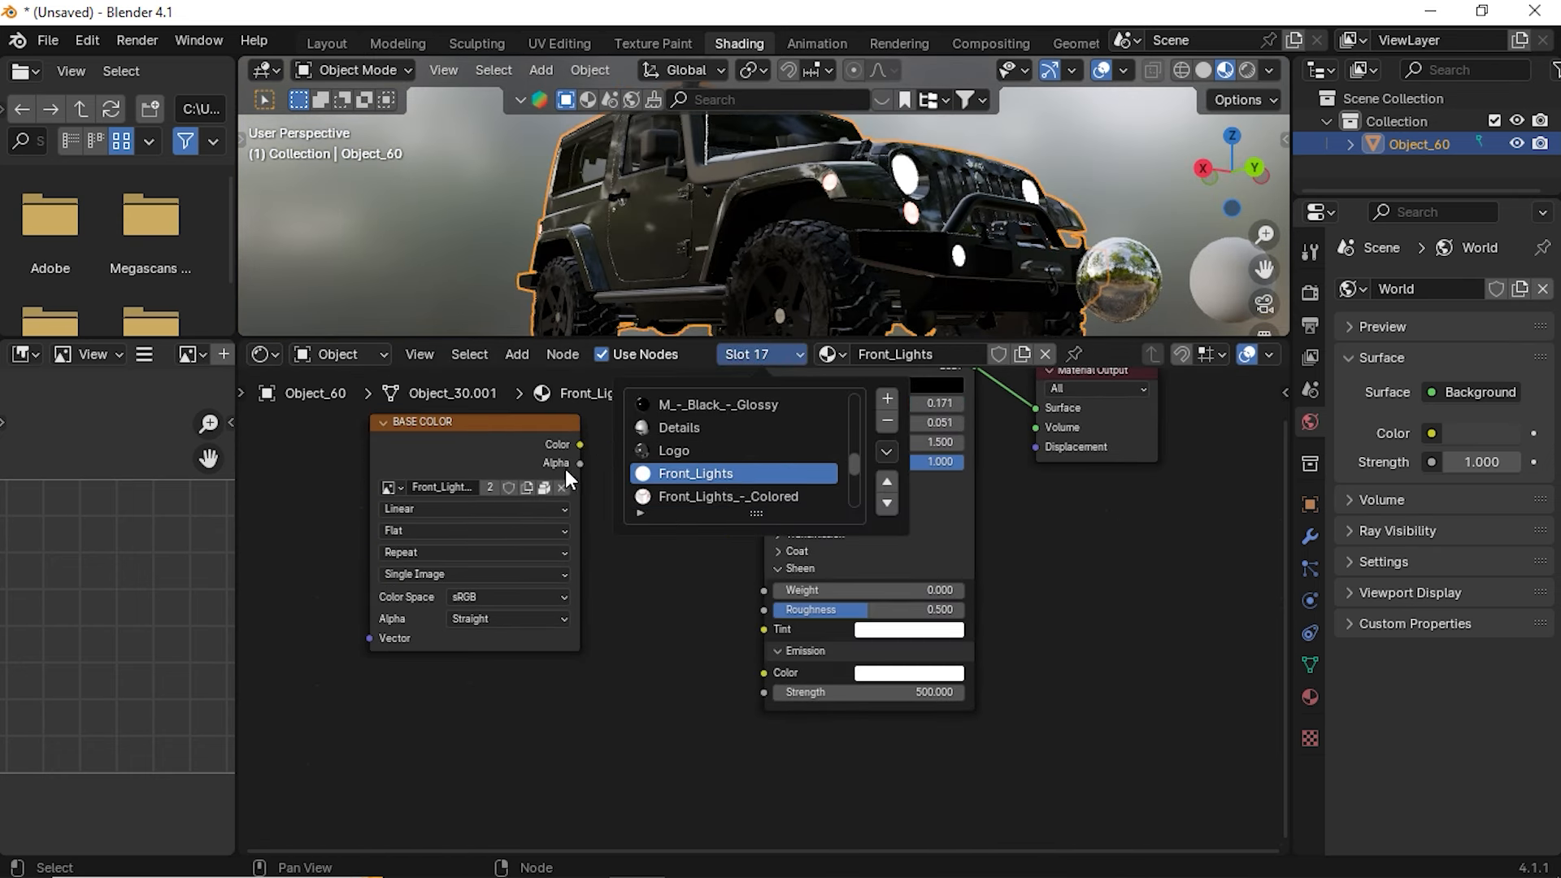
{"action": "middle_click_drag", "start_coordinate": [557, 486], "coordinate": [480, 497]}
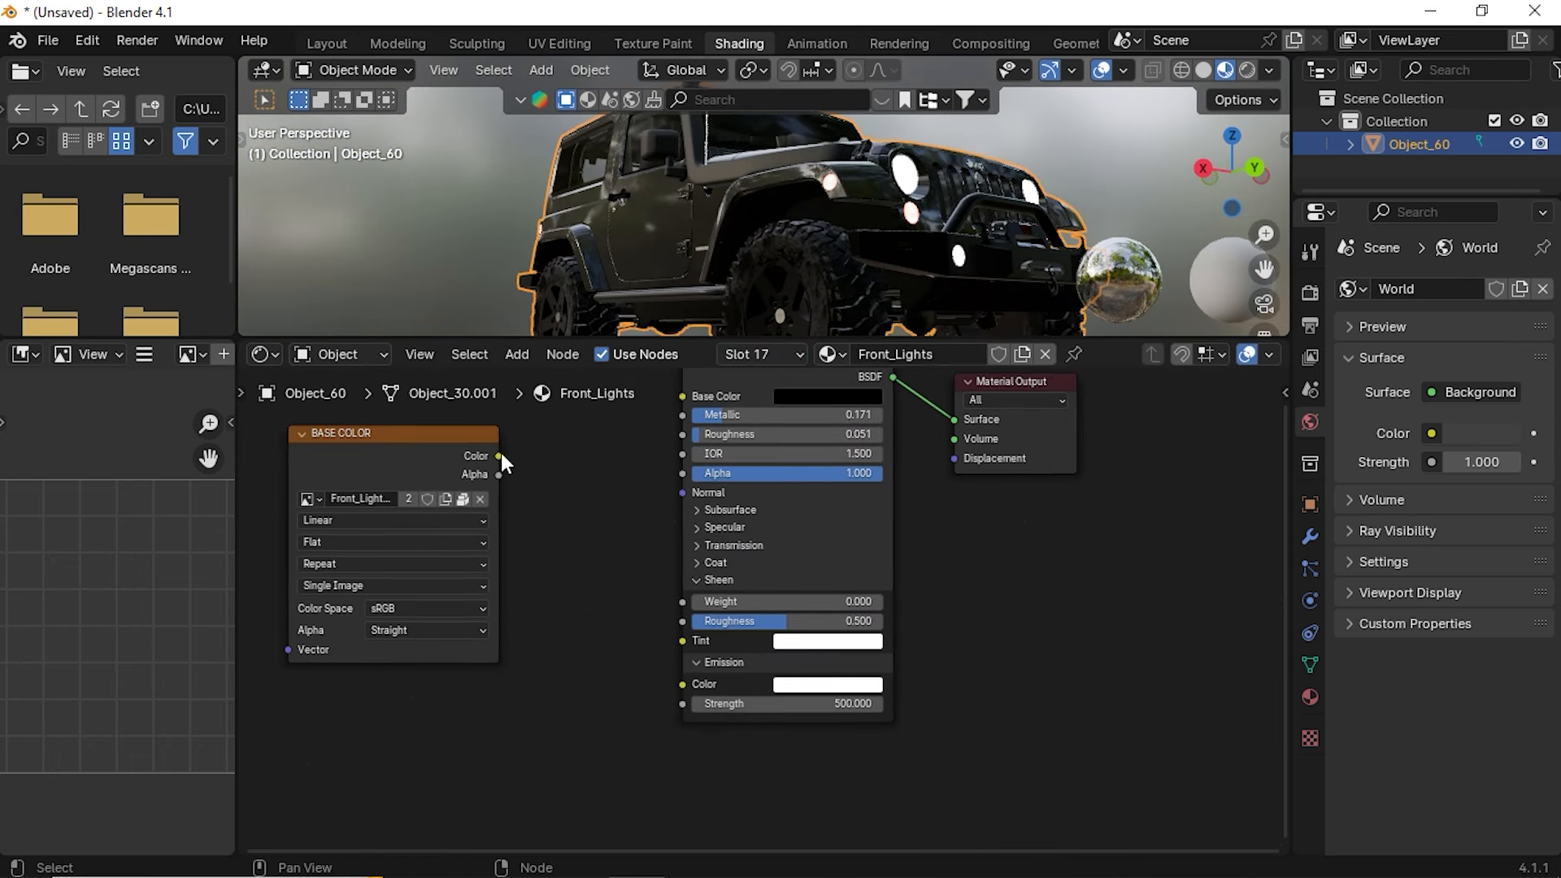
{"action": "middle_click_drag", "start_coordinate": [788, 247], "coordinate": [763, 245]}
{"action": "left_click", "coordinate": [428, 489]}
Try an emission strength of 0 on the Front_Lights_-_Colored material and return it to 500
{"action": "left_click", "coordinate": [801, 358]}
{"action": "scroll", "coordinate": [701, 482], "scroll_direction": "up", "scroll_amount": 1}
{"action": "scroll", "coordinate": [704, 467], "scroll_direction": "down", "scroll_amount": 2}
{"action": "left_click", "coordinate": [710, 472]}
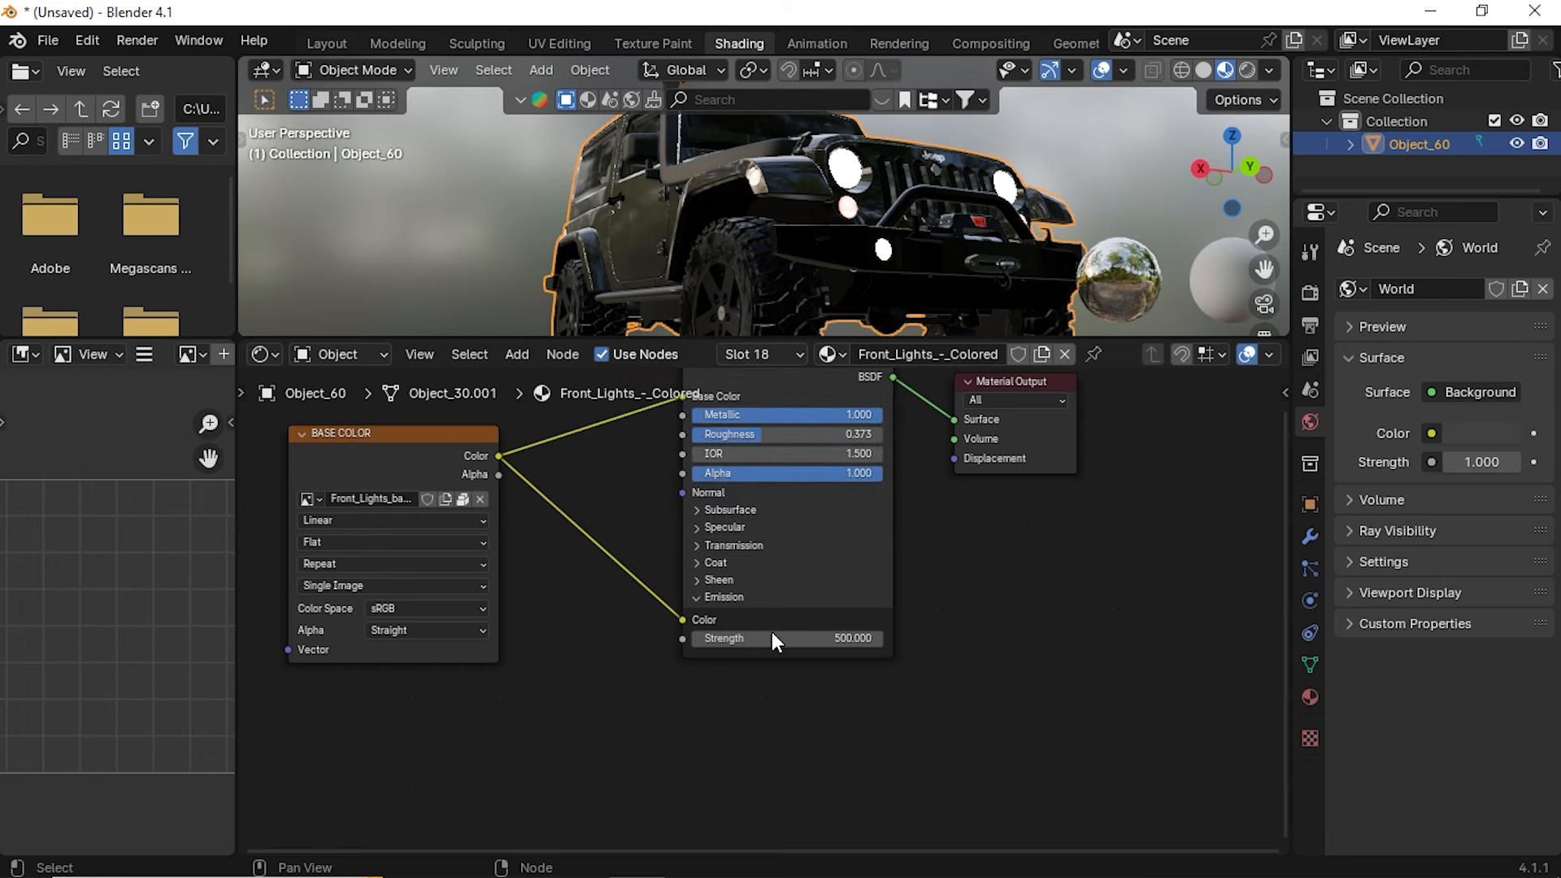
{"action": "middle_click_drag", "start_coordinate": [700, 603], "coordinate": [699, 674]}
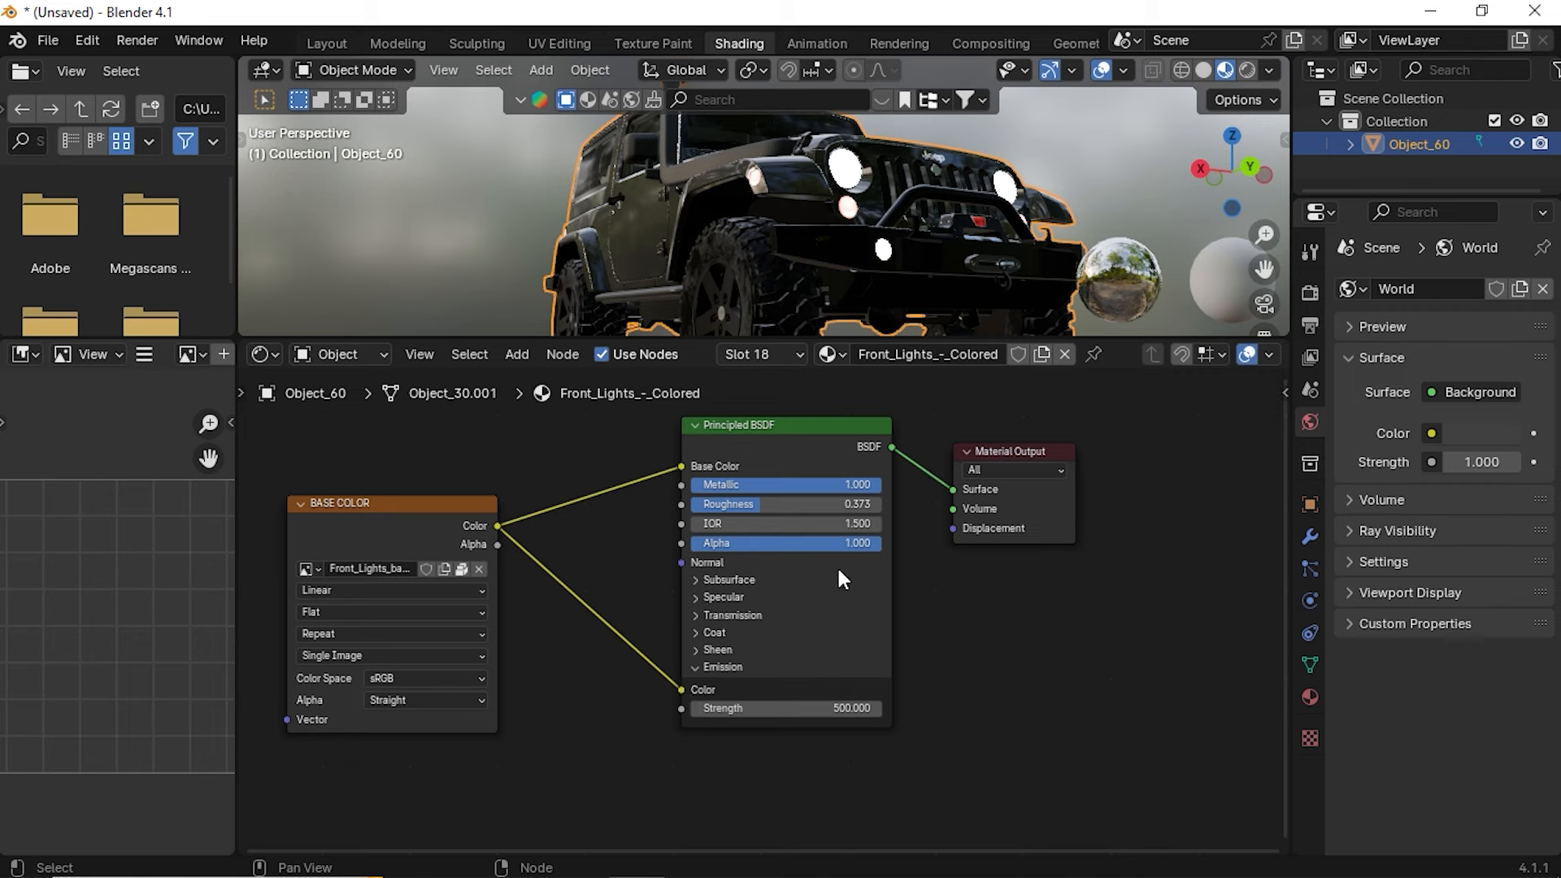
{"action": "left_click", "coordinate": [845, 708]}
{"action": "type", "text": "0"}
{"action": "key", "text": "Return"}
{"action": "scroll", "coordinate": [862, 513], "scroll_direction": "up", "scroll_amount": 1}
{"action": "scroll", "coordinate": [870, 225], "scroll_direction": "up", "scroll_amount": 5}
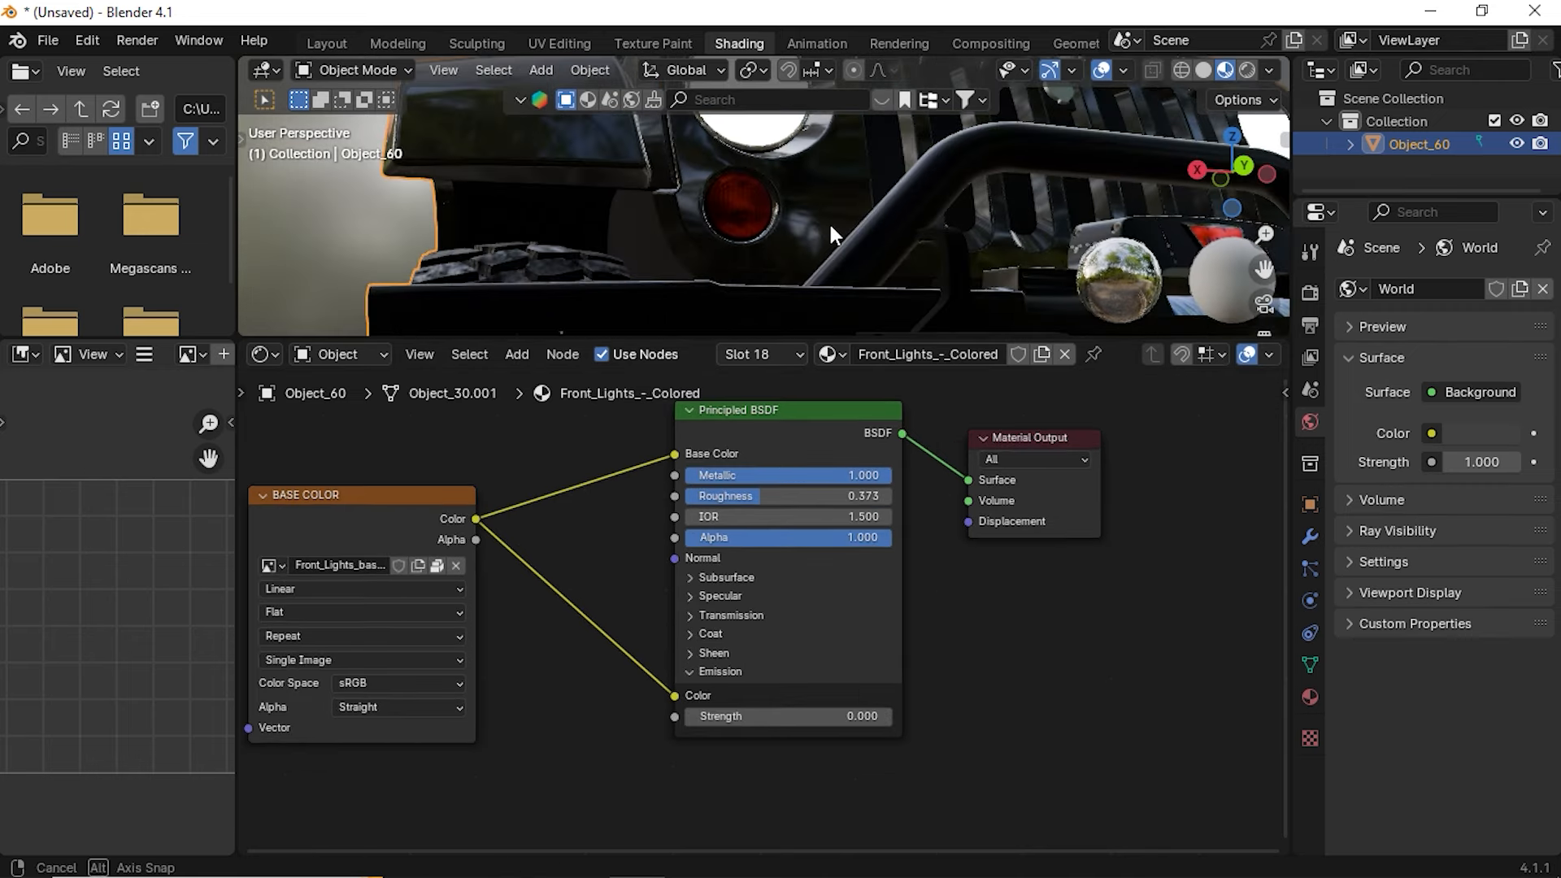
{"action": "left_click", "coordinate": [844, 714]}
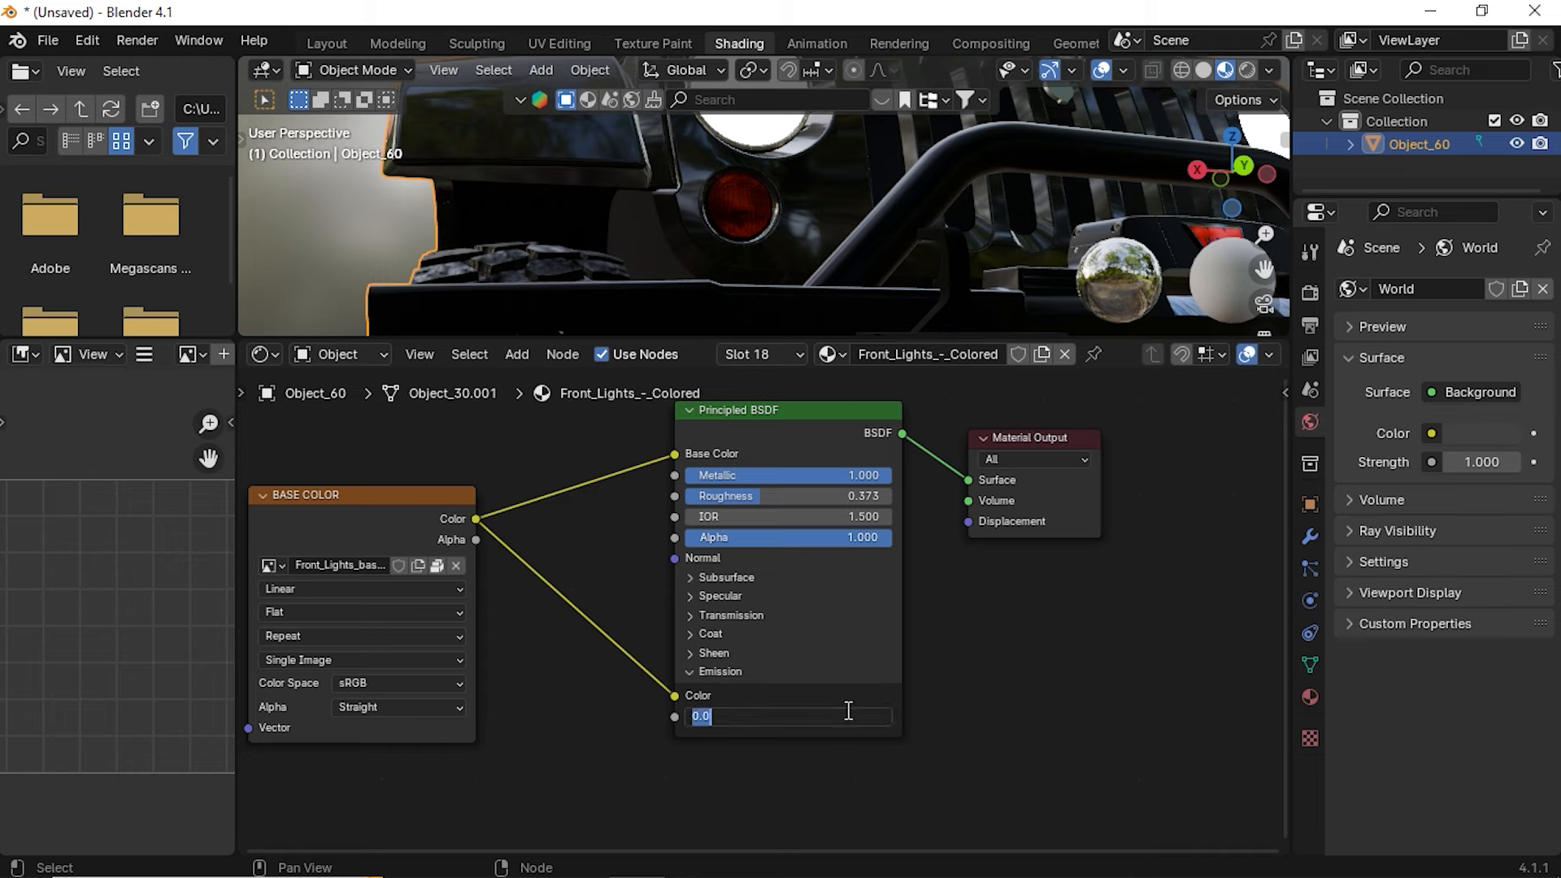
{"action": "key", "text": "Return"}
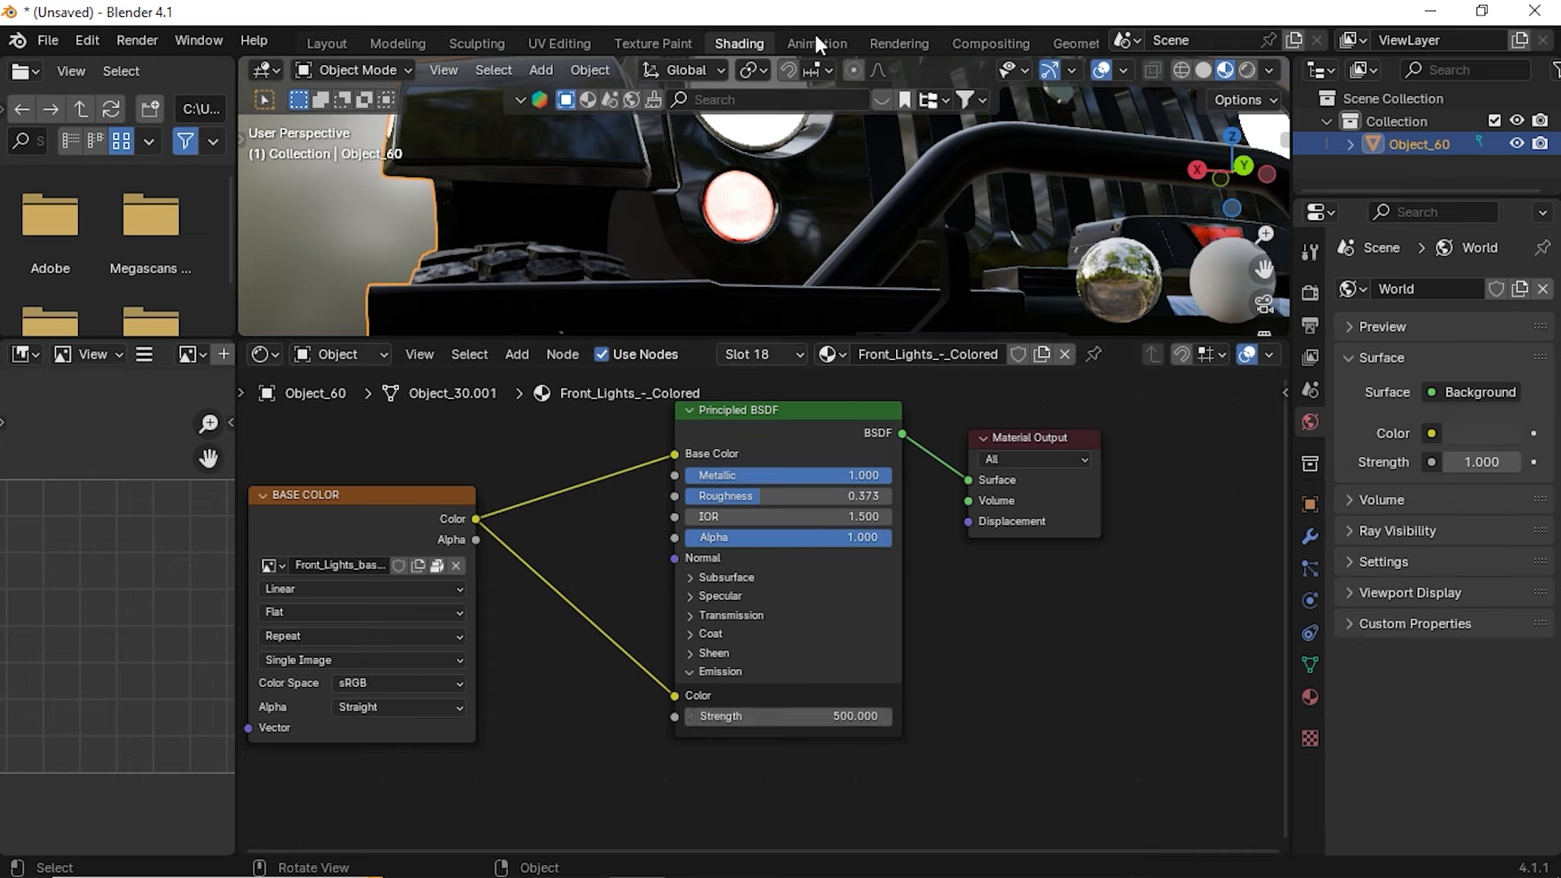
Enlarge the 3D viewport above the shader editor and view the Jeep from the side
{"action": "scroll", "coordinate": [802, 152], "scroll_direction": "down", "scroll_amount": 5}
{"action": "middle_click_drag", "start_coordinate": [802, 153], "coordinate": [825, 187]}
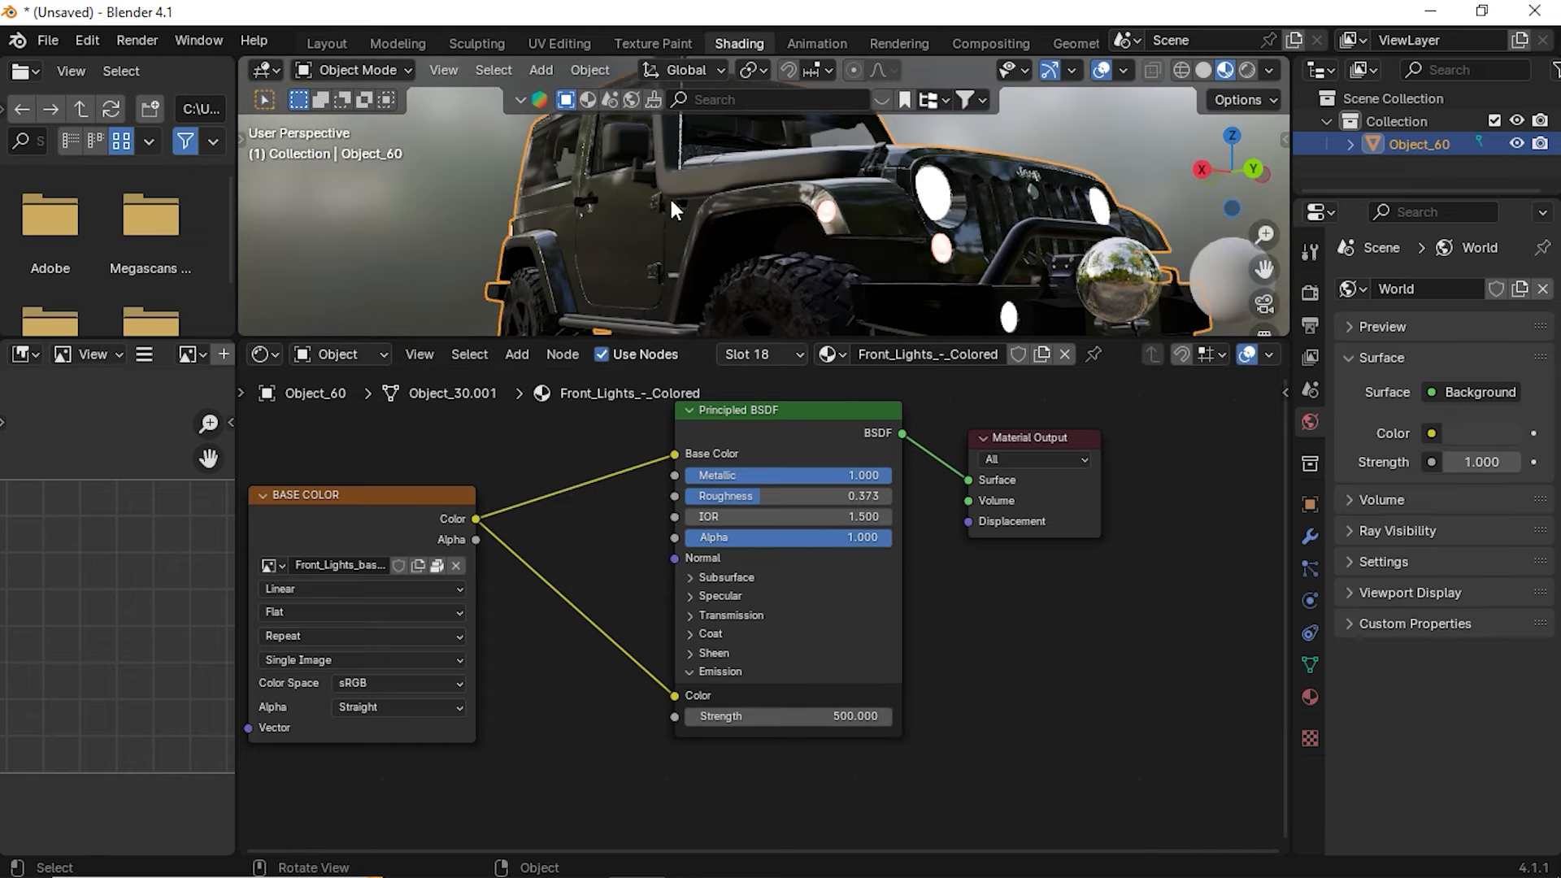
{"action": "left_click_drag", "start_coordinate": [655, 336], "coordinate": [655, 485]}
{"action": "middle_click_drag", "start_coordinate": [648, 290], "coordinate": [772, 156]}
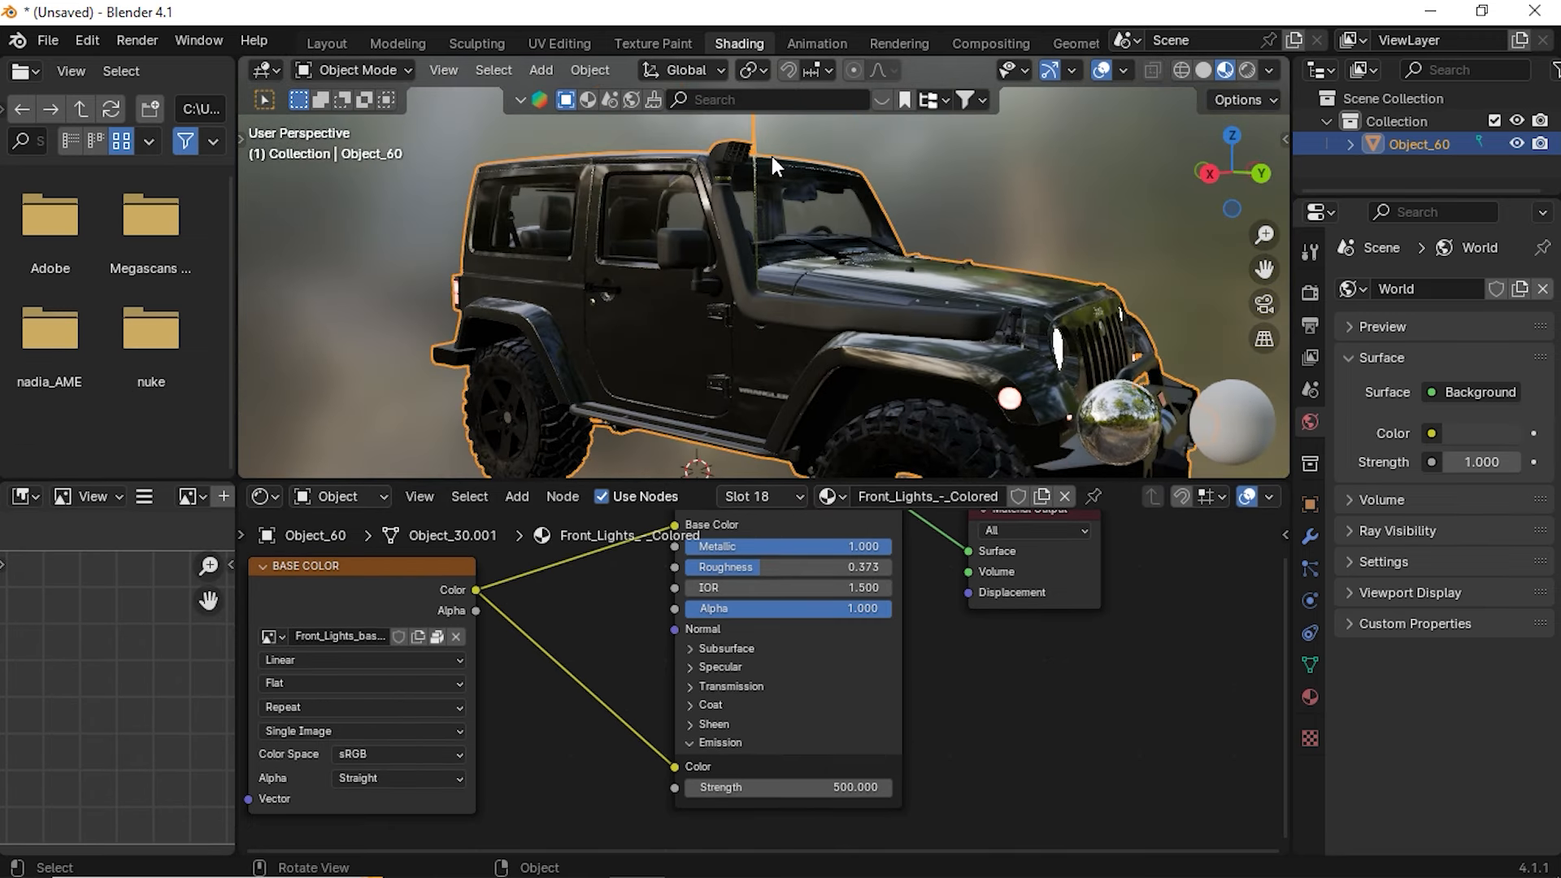
Switch to the Layout workspace and examine the rendered Jeep's glowing lights from several angles
{"action": "left_click", "coordinate": [306, 47]}
{"action": "middle_click_drag", "start_coordinate": [456, 295], "coordinate": [550, 433]}
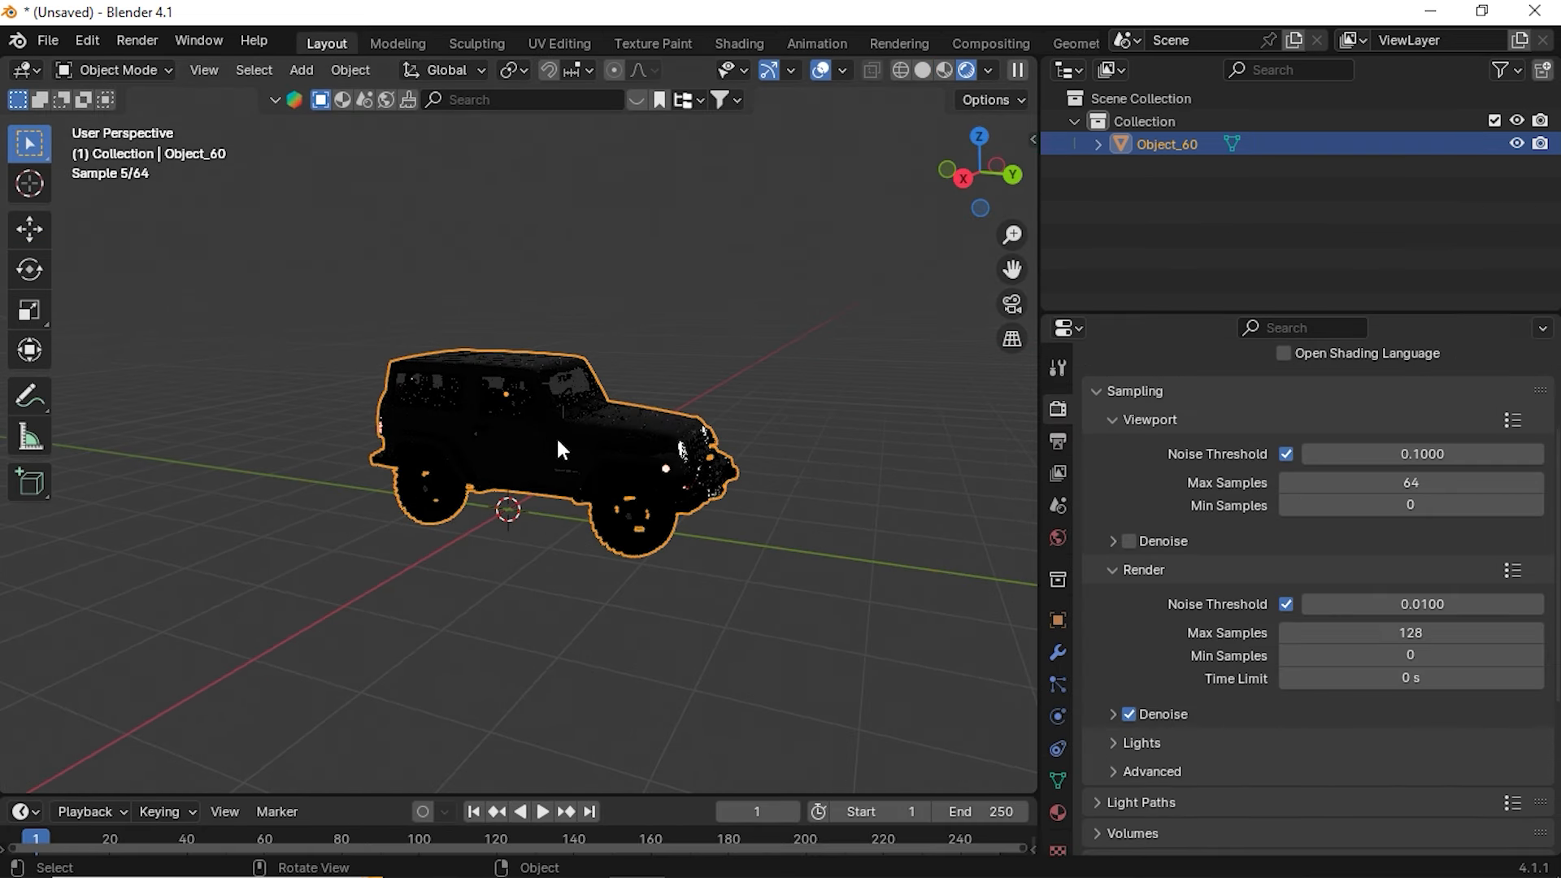
{"action": "scroll", "coordinate": [551, 435], "scroll_direction": "up", "scroll_amount": 2}
{"action": "middle_click_drag", "start_coordinate": [874, 408], "coordinate": [964, 356]}
{"action": "mouse_move", "coordinate": [1016, 269]}
{"action": "left_mouse_down"}
{"action": "mouse_move", "coordinate": [971, 290]}
{"action": "mouse_move", "coordinate": [993, 290]}
{"action": "left_mouse_up"}
{"action": "mouse_move", "coordinate": [752, 467]}
{"action": "middle_mouse_down"}
{"action": "mouse_move", "coordinate": [795, 495]}
{"action": "mouse_move", "coordinate": [764, 496]}
{"action": "middle_mouse_up"}
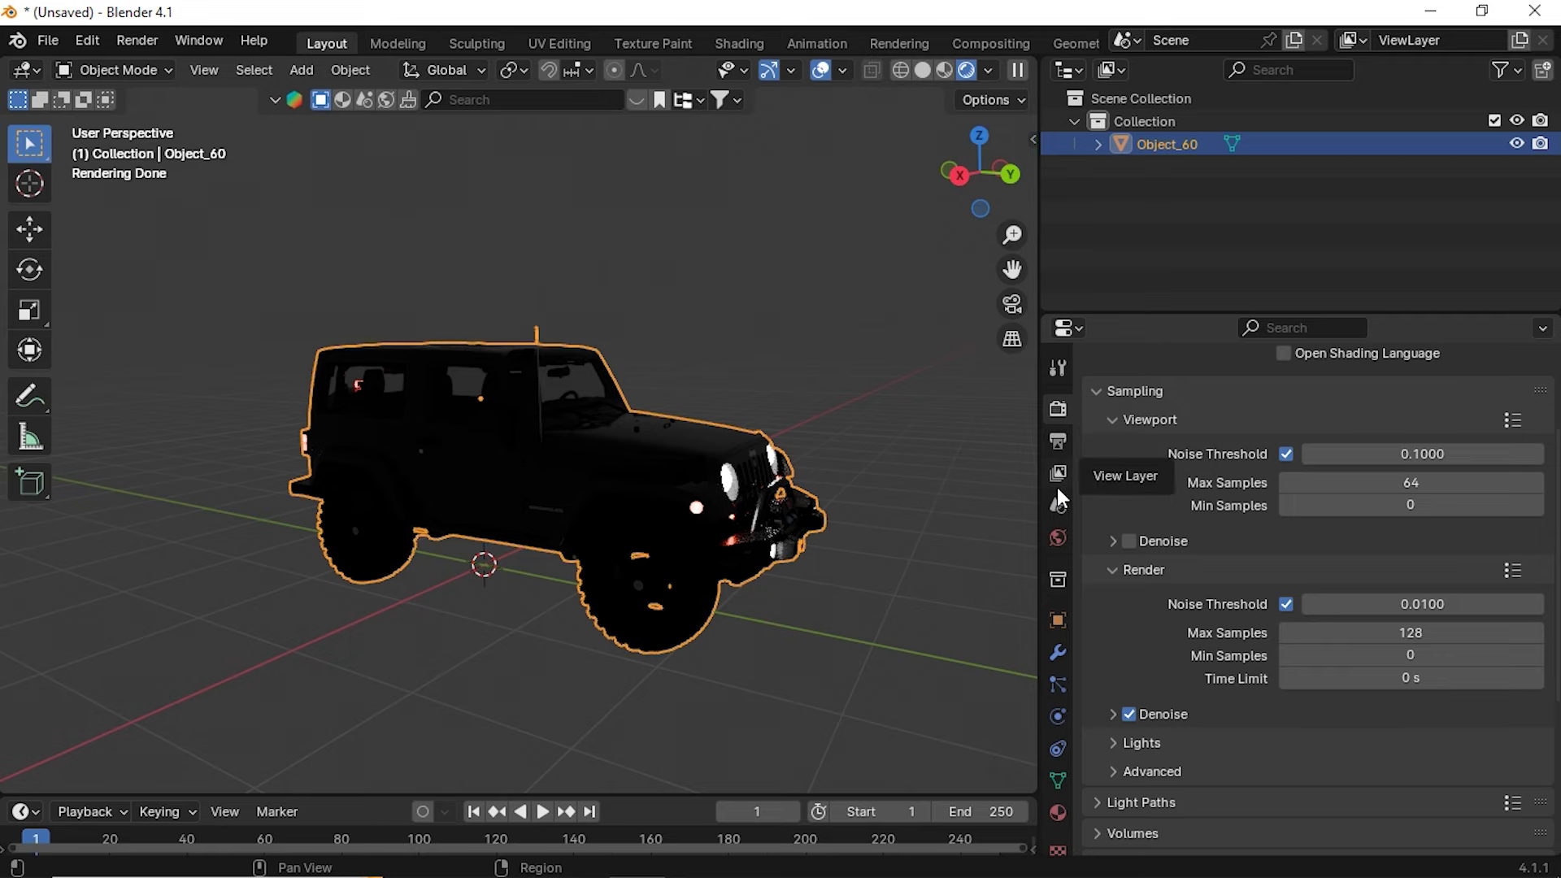
{"action": "middle_click_drag", "start_coordinate": [549, 447], "coordinate": [588, 451]}
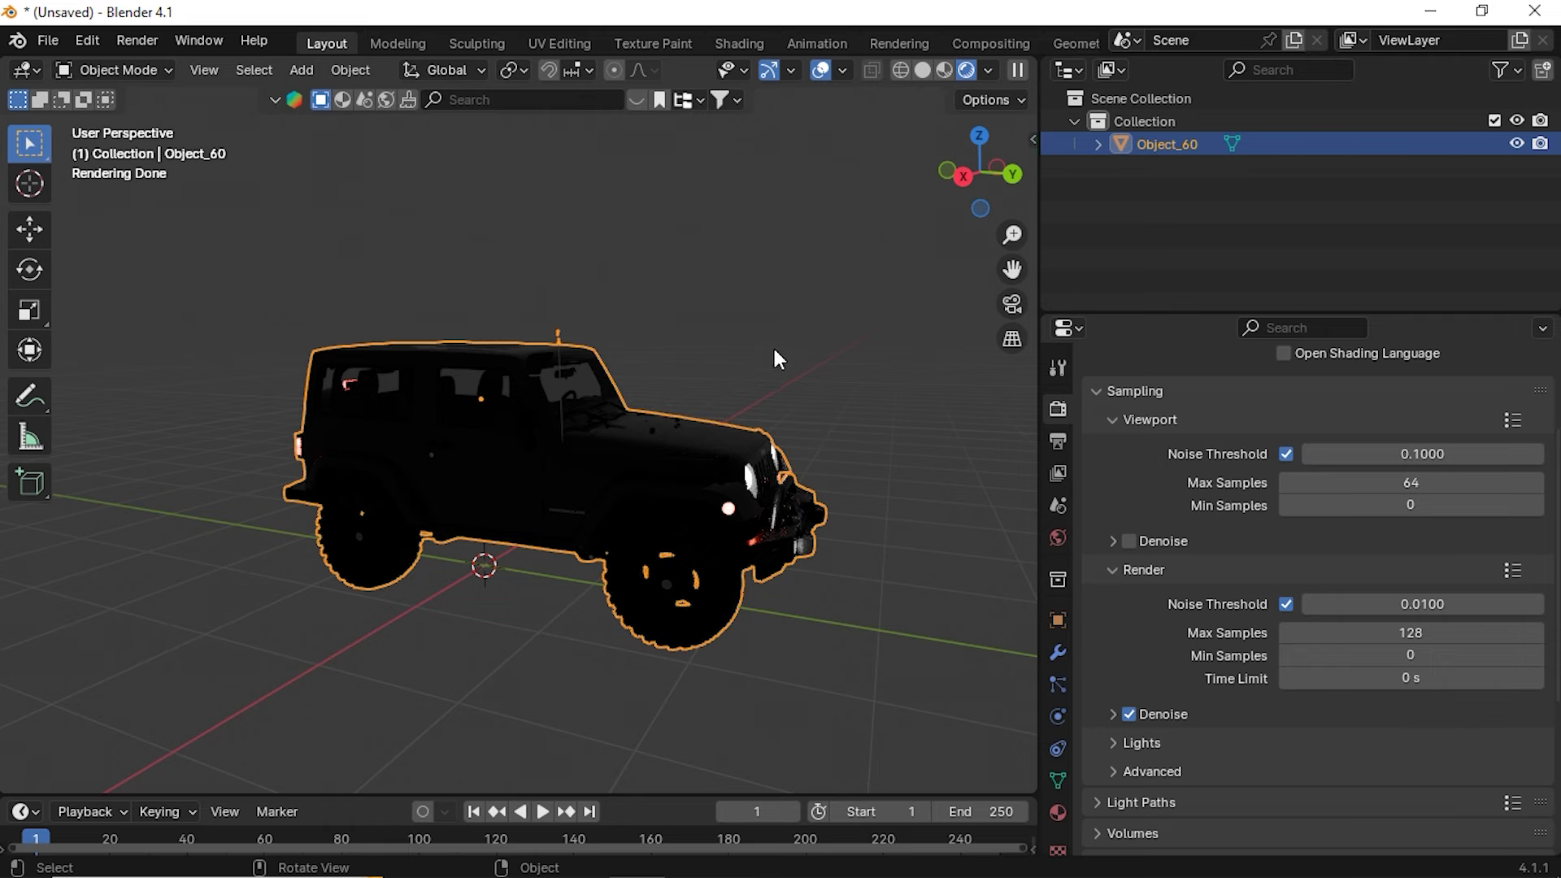
{"action": "scroll", "coordinate": [696, 443], "scroll_direction": "up", "scroll_amount": 3}
{"action": "middle_click_drag", "start_coordinate": [696, 444], "coordinate": [627, 452]}
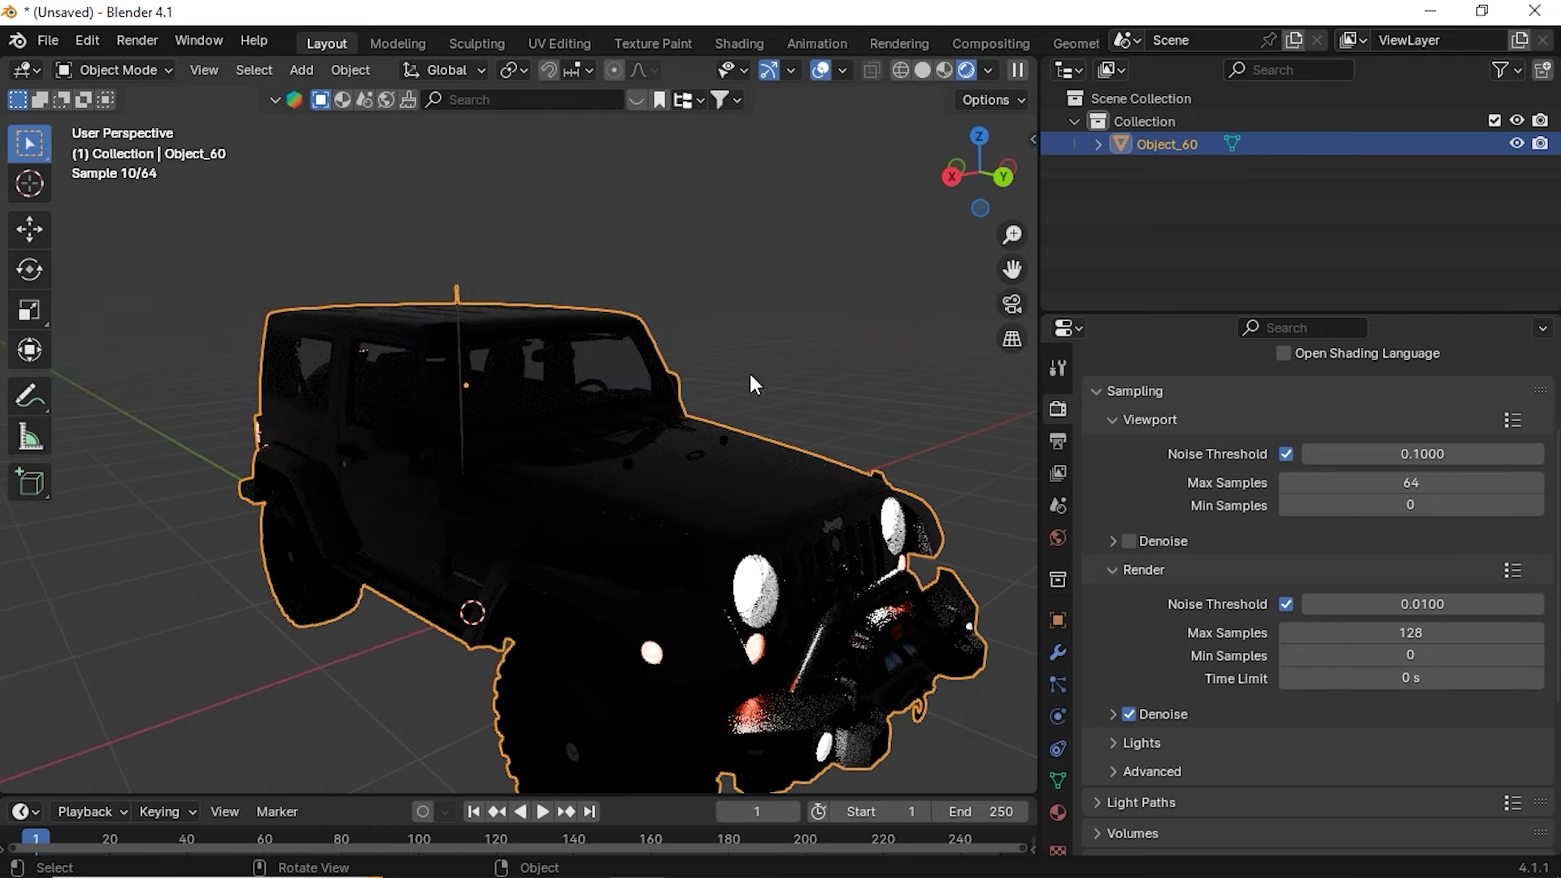
{"action": "middle_click_drag", "start_coordinate": [680, 523], "coordinate": [780, 570]}
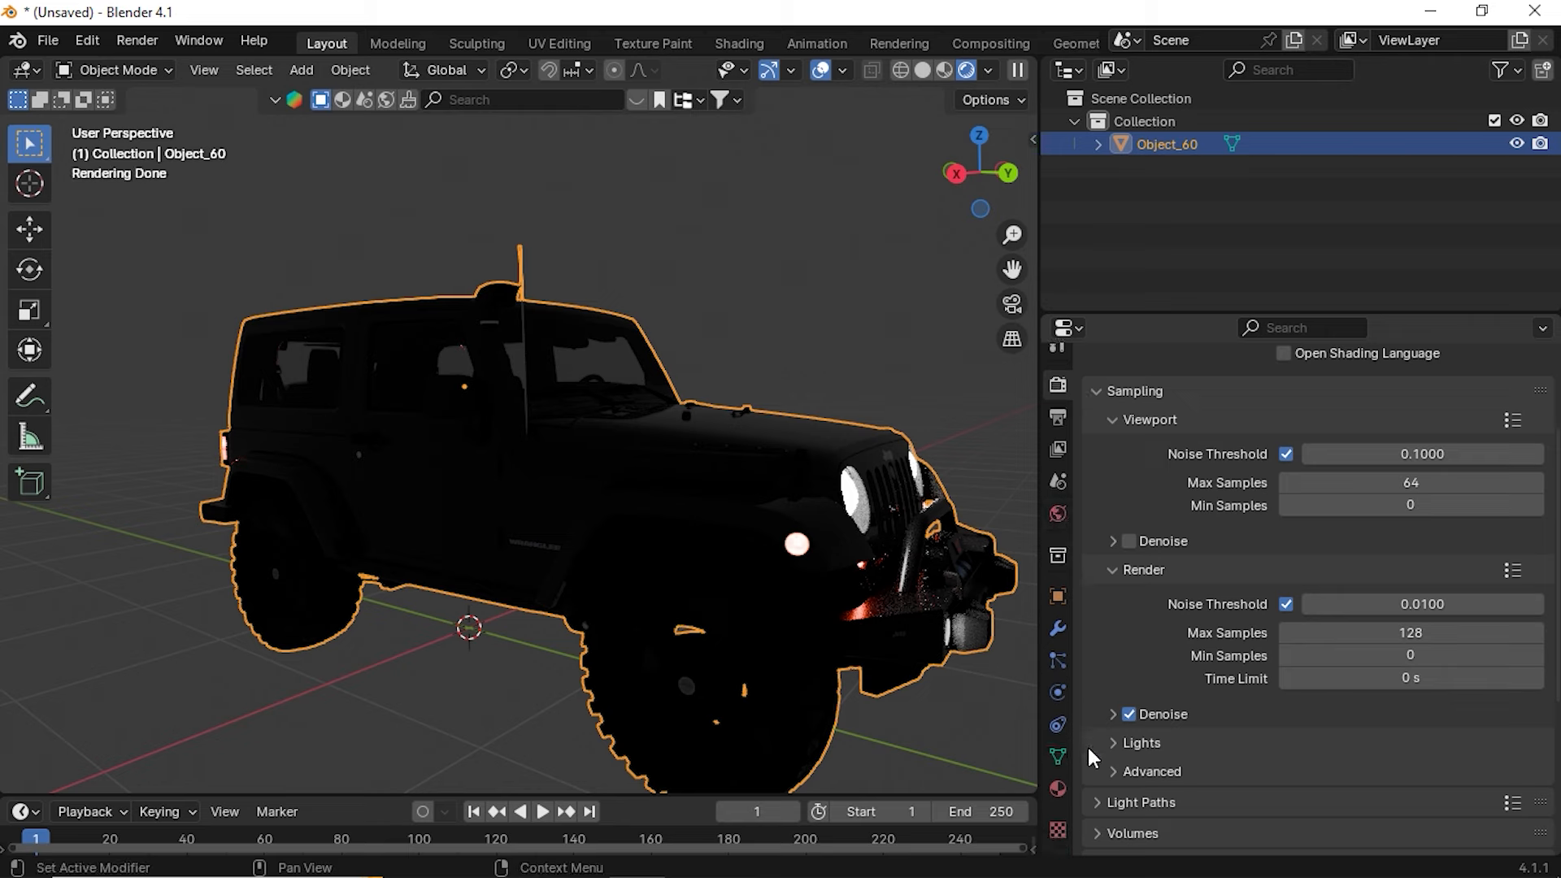
Set the world background colour to black and view the darkened scene around the Jeep
{"action": "scroll", "coordinate": [1065, 532], "scroll_direction": "down", "scroll_amount": 1}
{"action": "left_click", "coordinate": [1062, 526]}
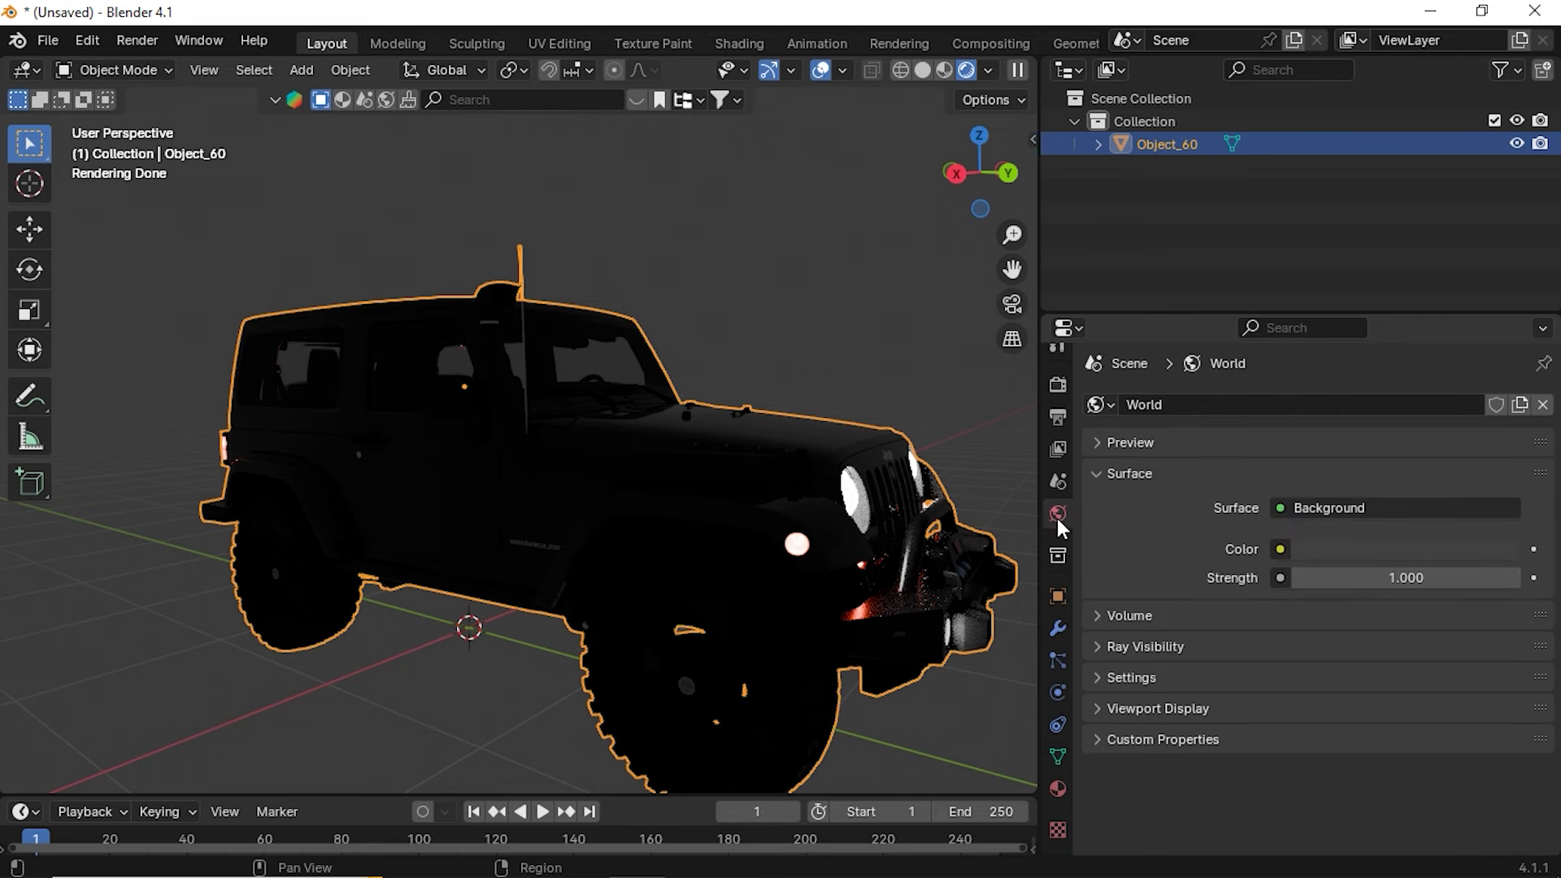
{"action": "left_click", "coordinate": [1379, 553]}
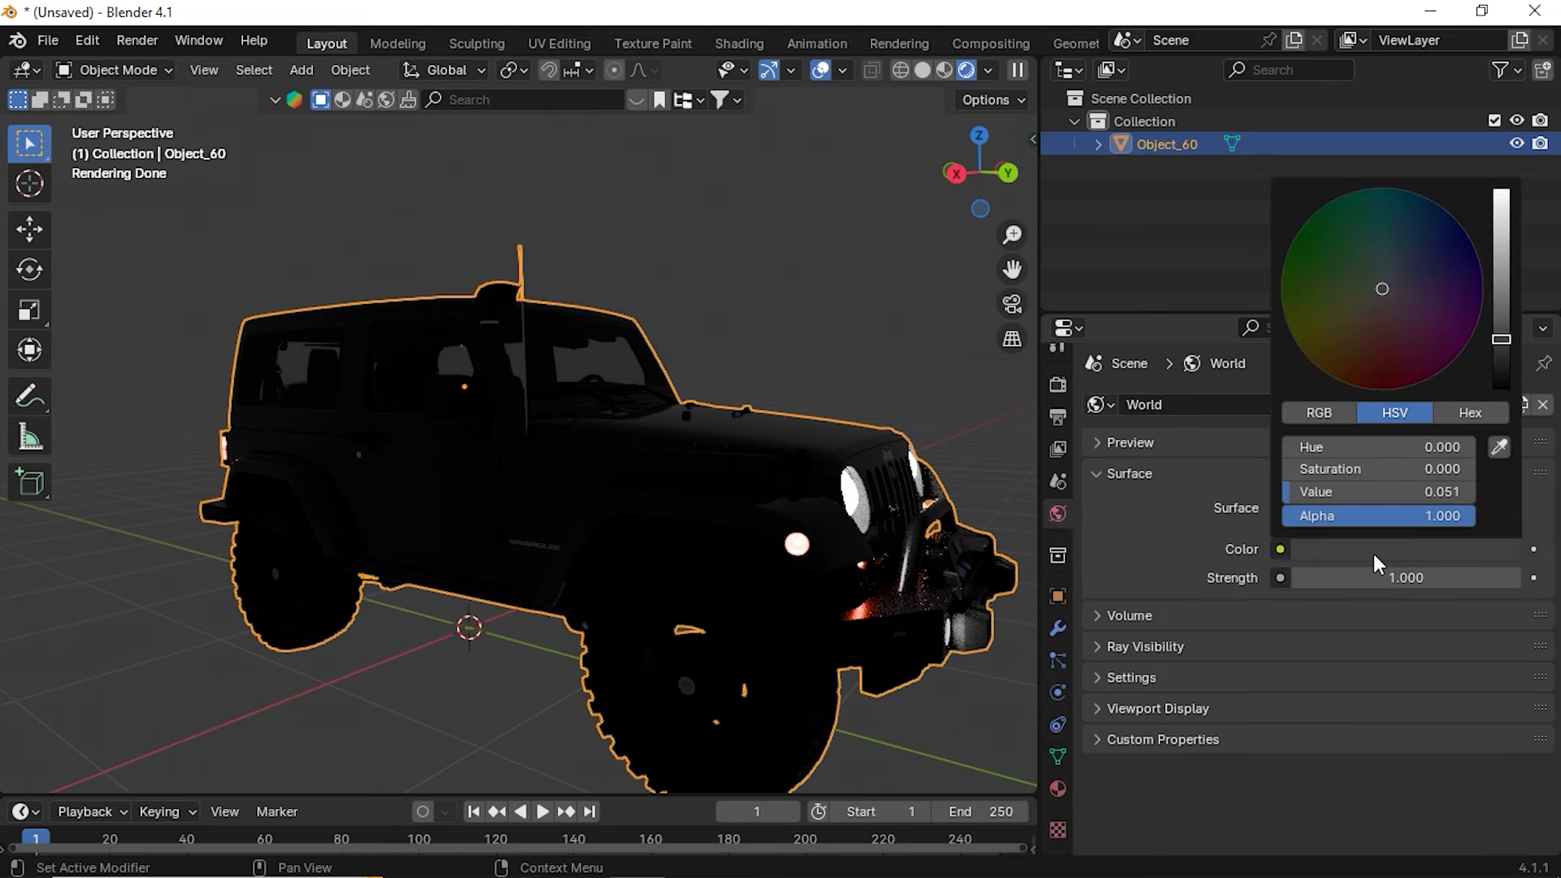
{"action": "left_click_drag", "start_coordinate": [1374, 501], "coordinate": [1285, 500]}
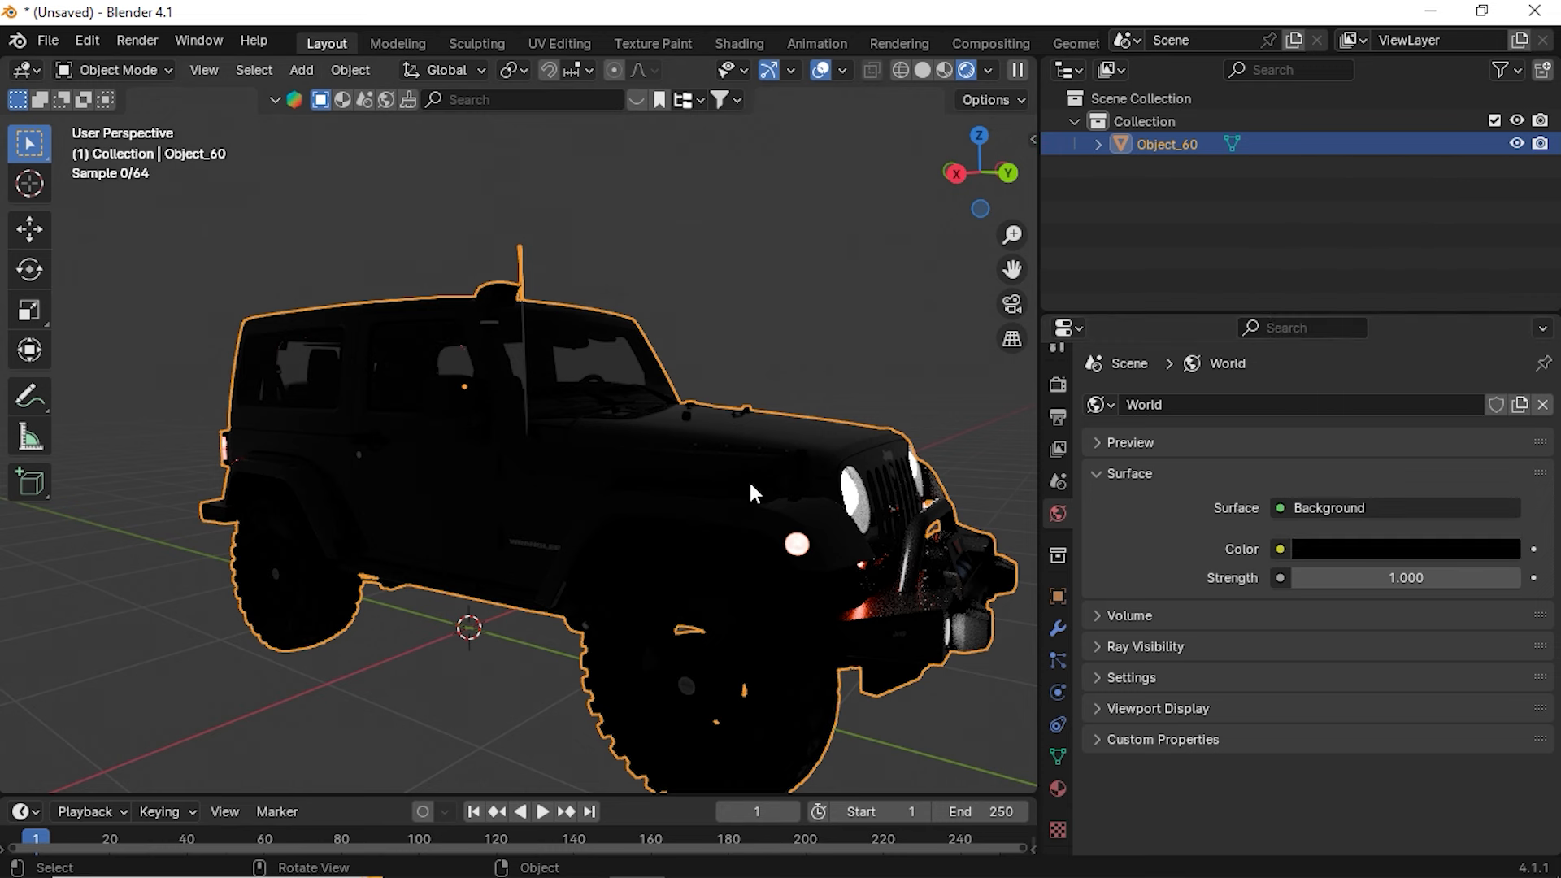
{"action": "scroll", "coordinate": [506, 494], "scroll_direction": "down", "scroll_amount": 3}
{"action": "middle_click_drag", "start_coordinate": [505, 494], "coordinate": [528, 497]}
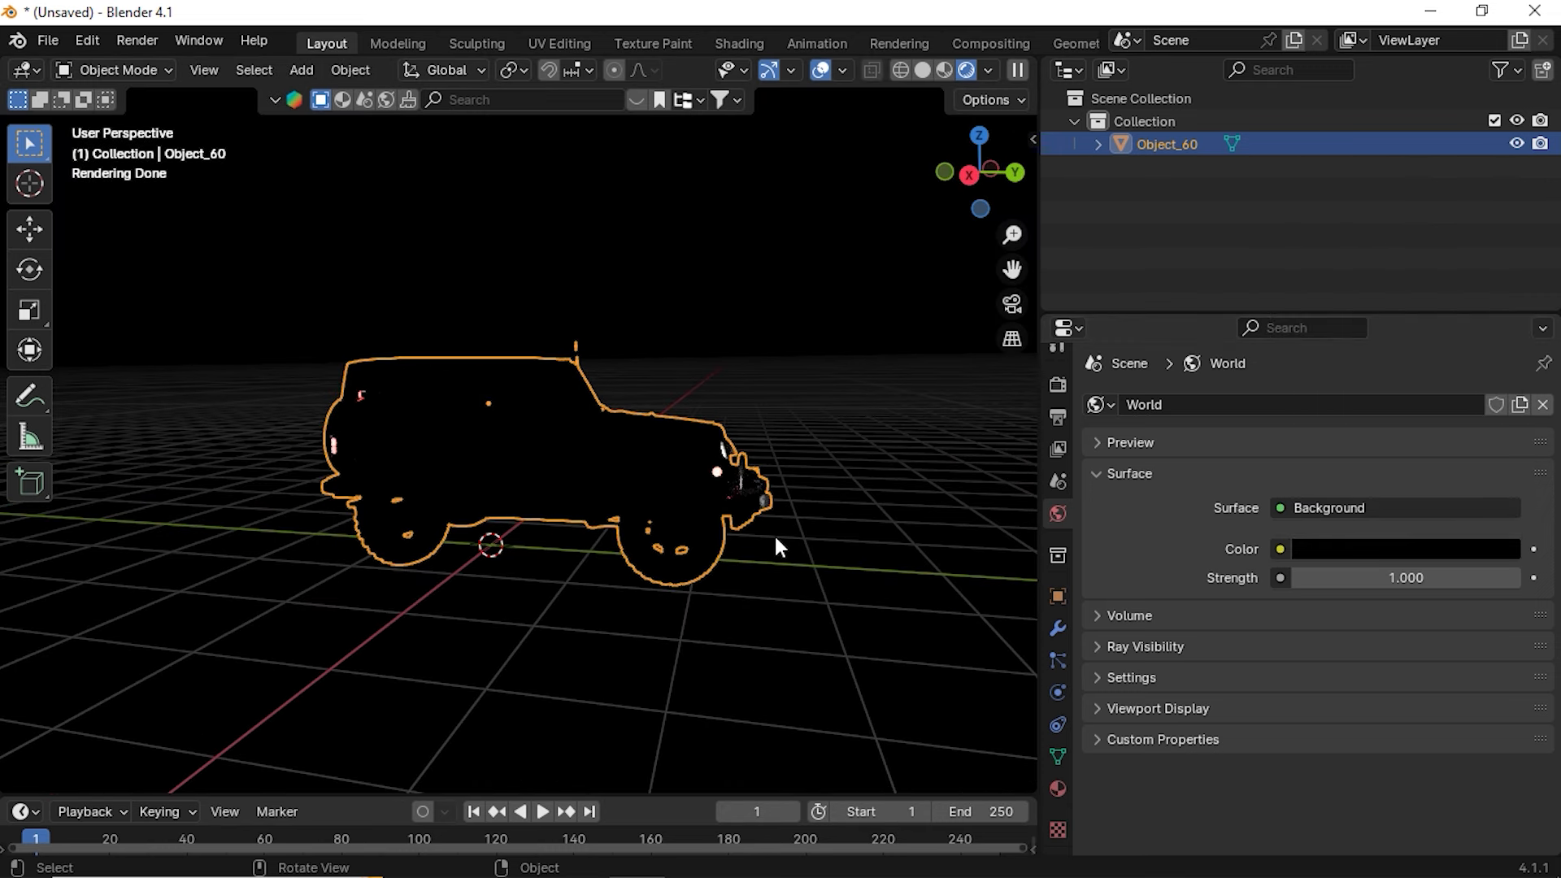
{"action": "middle_click_drag", "start_coordinate": [779, 547], "coordinate": [720, 537]}
Deselect the Jeep and examine its lights with viewport overlays temporarily turned off
{"action": "left_click", "coordinate": [883, 411]}
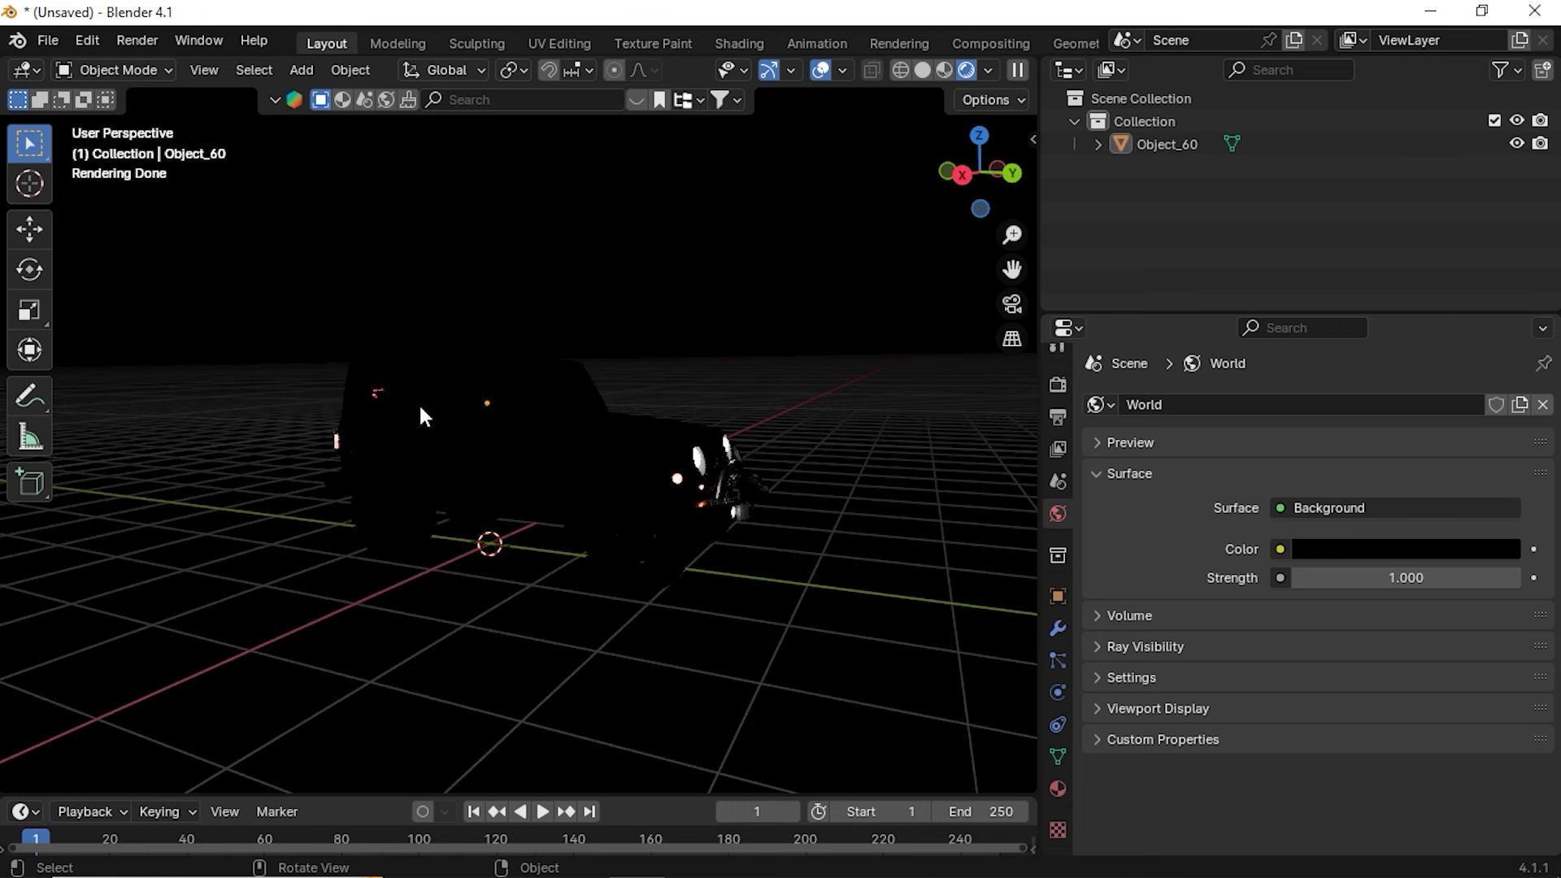
{"action": "left_click", "coordinate": [823, 71]}
{"action": "middle_click_drag", "start_coordinate": [691, 420], "coordinate": [875, 630]}
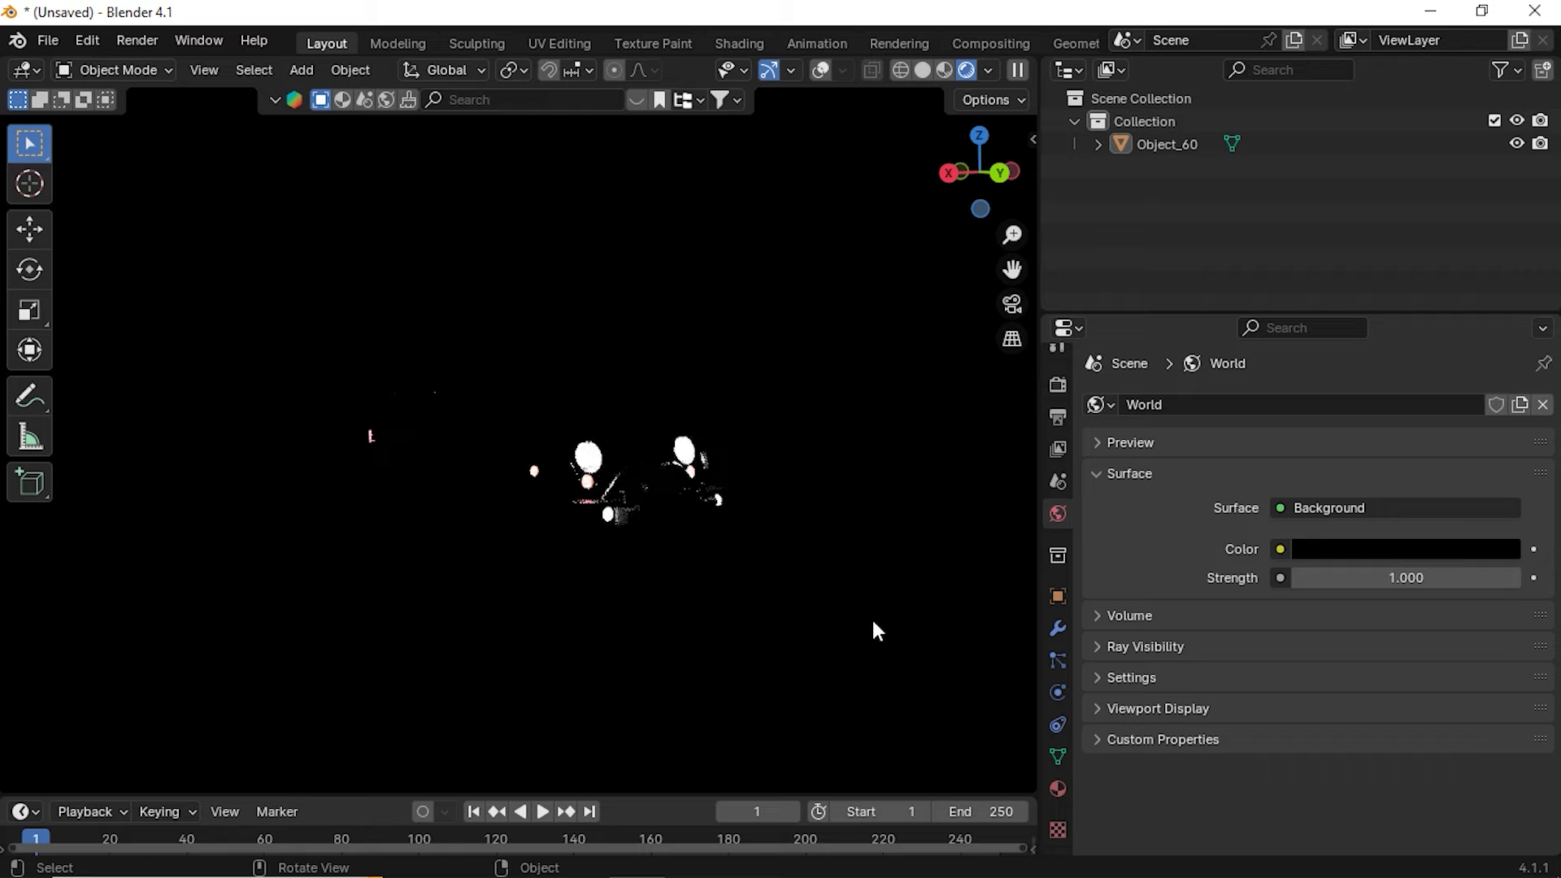
{"action": "left_click", "coordinate": [828, 71]}
{"action": "middle_click_drag", "start_coordinate": [834, 369], "coordinate": [516, 561]}
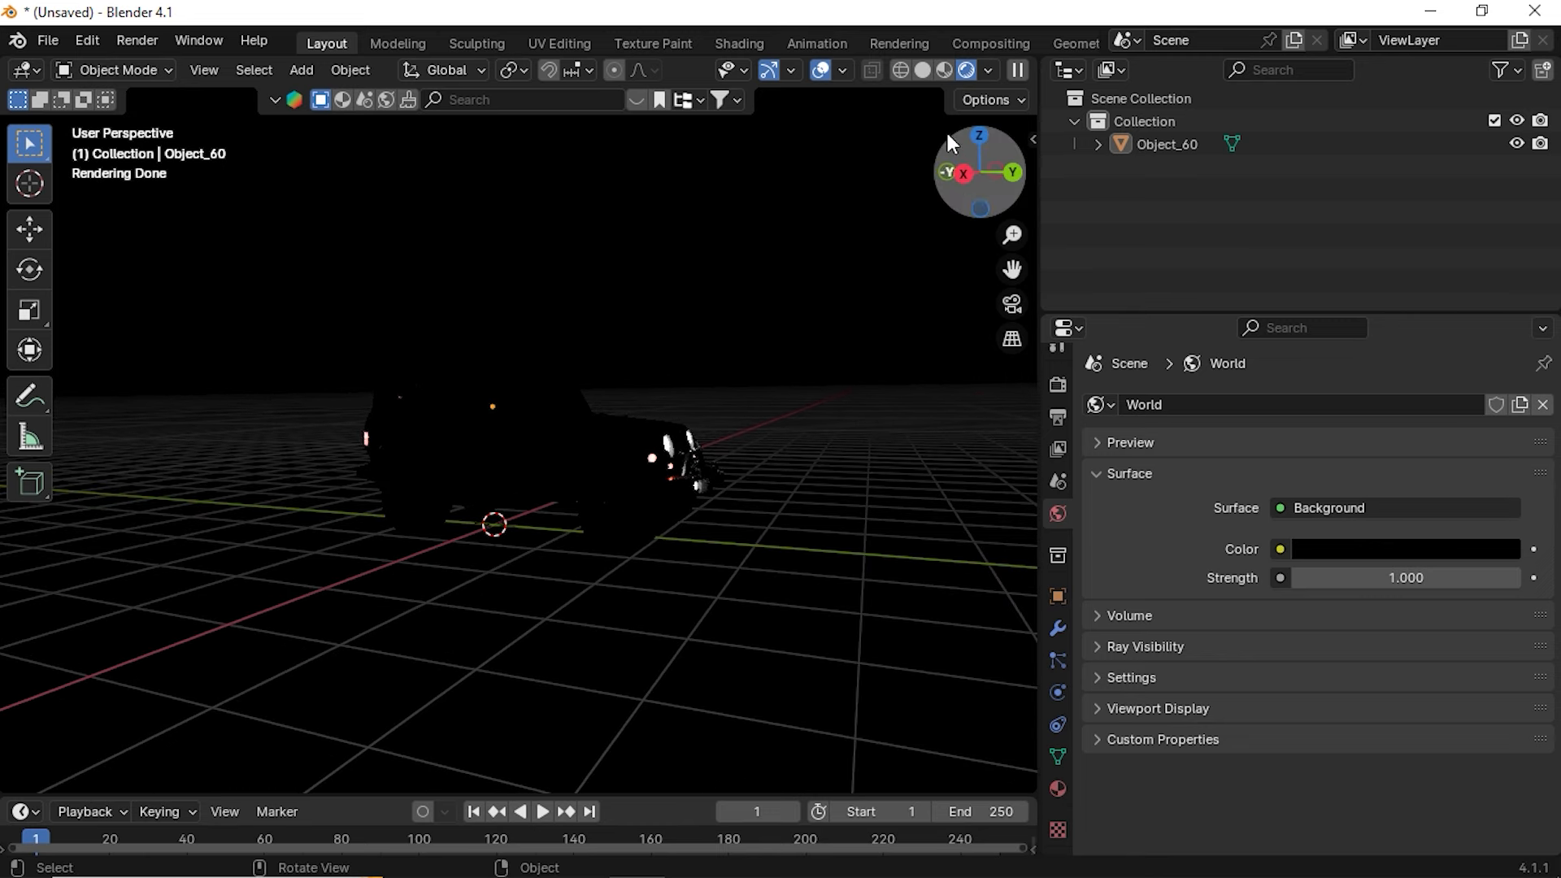
Add a plane under the Jeep in solid shading and scale it up into a large ground surface
{"action": "left_click", "coordinate": [926, 70]}
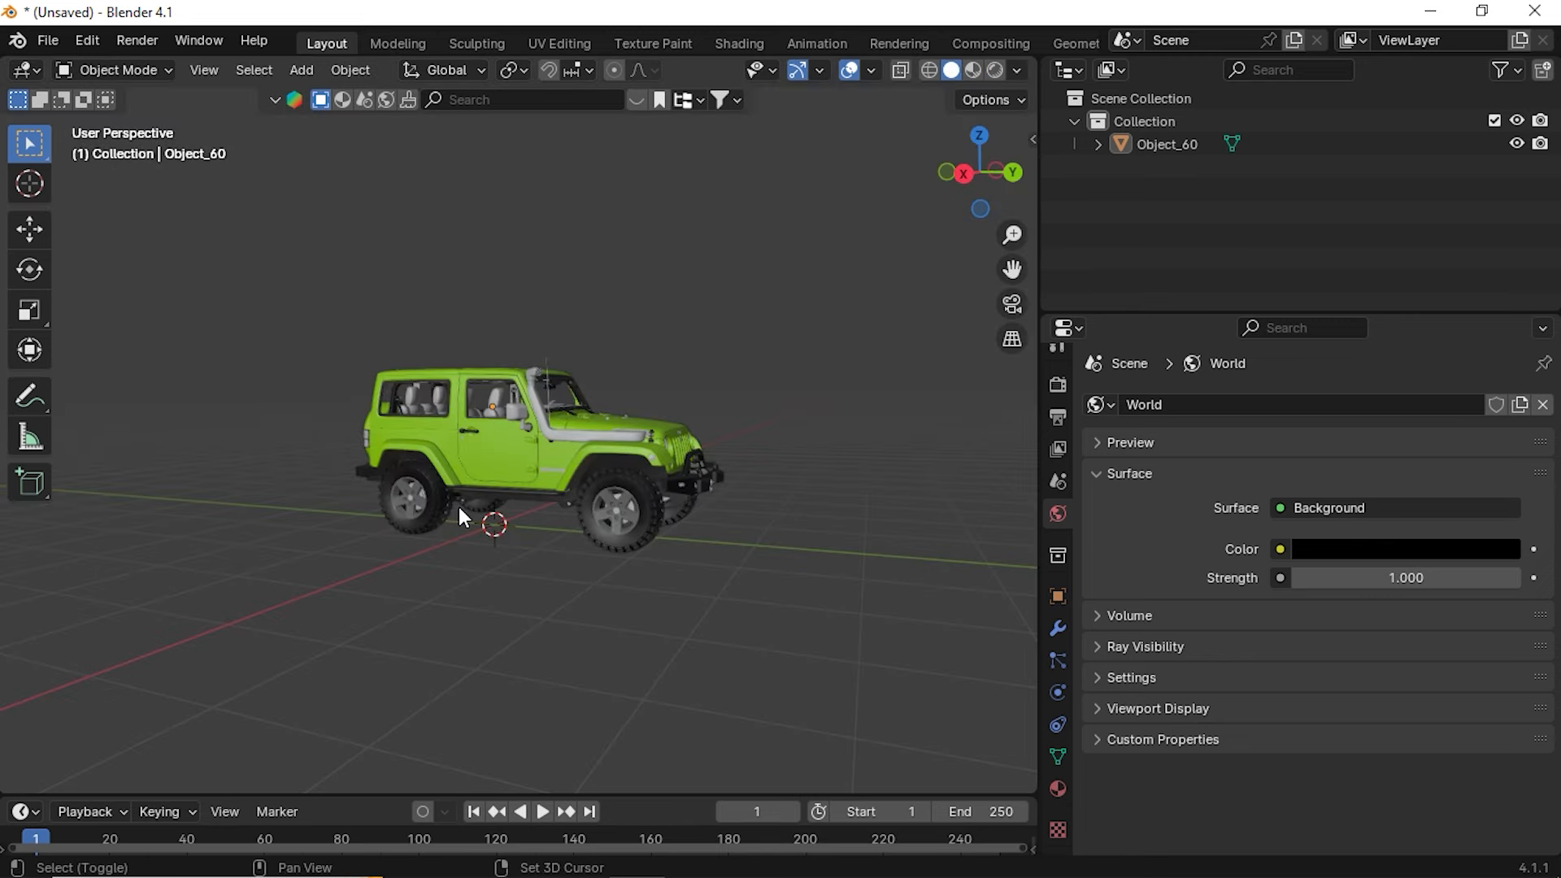
{"action": "key", "text": "shift+a"}
{"action": "mouse_move", "coordinate": [455, 427]}
{"action": "left_click", "coordinate": [576, 428]}
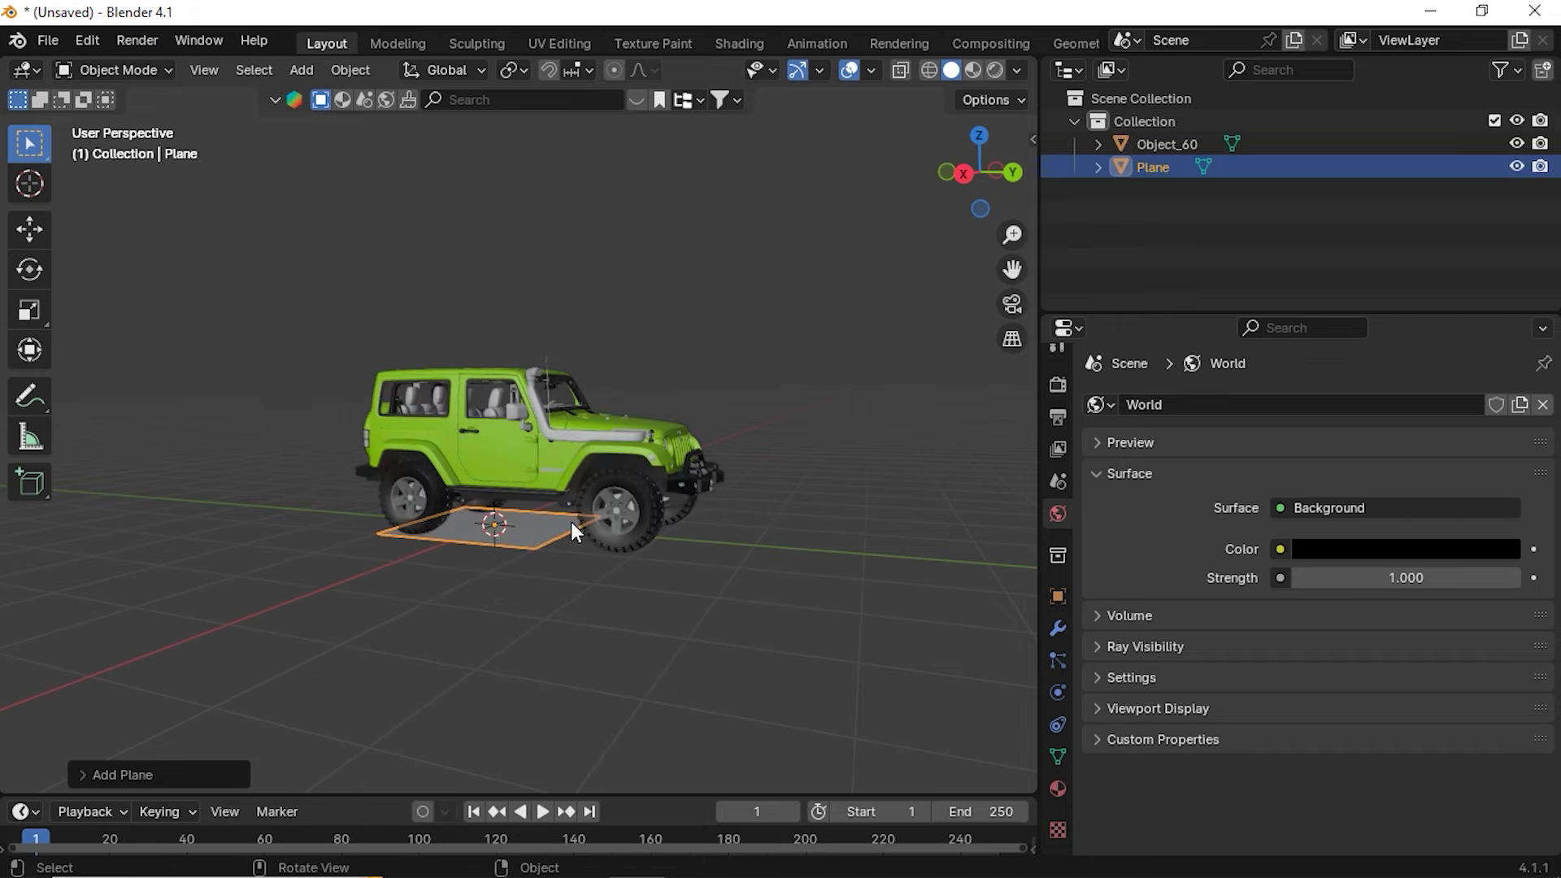
{"action": "key", "text": "s"}
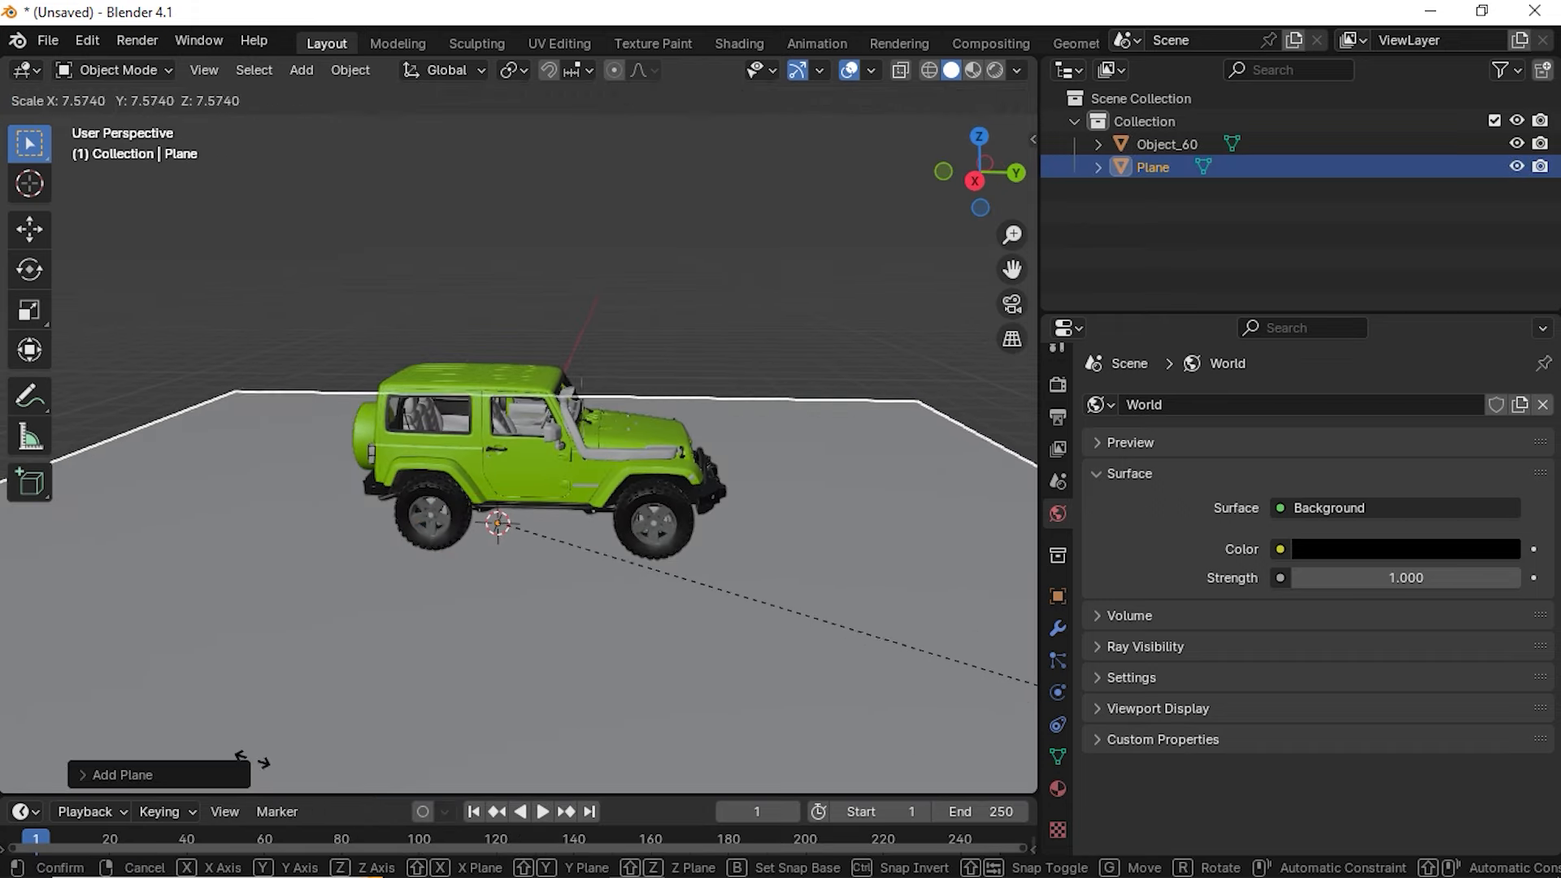
{"action": "left_click", "coordinate": [686, 712]}
{"action": "scroll", "coordinate": [719, 662], "scroll_direction": "down", "scroll_amount": 3}
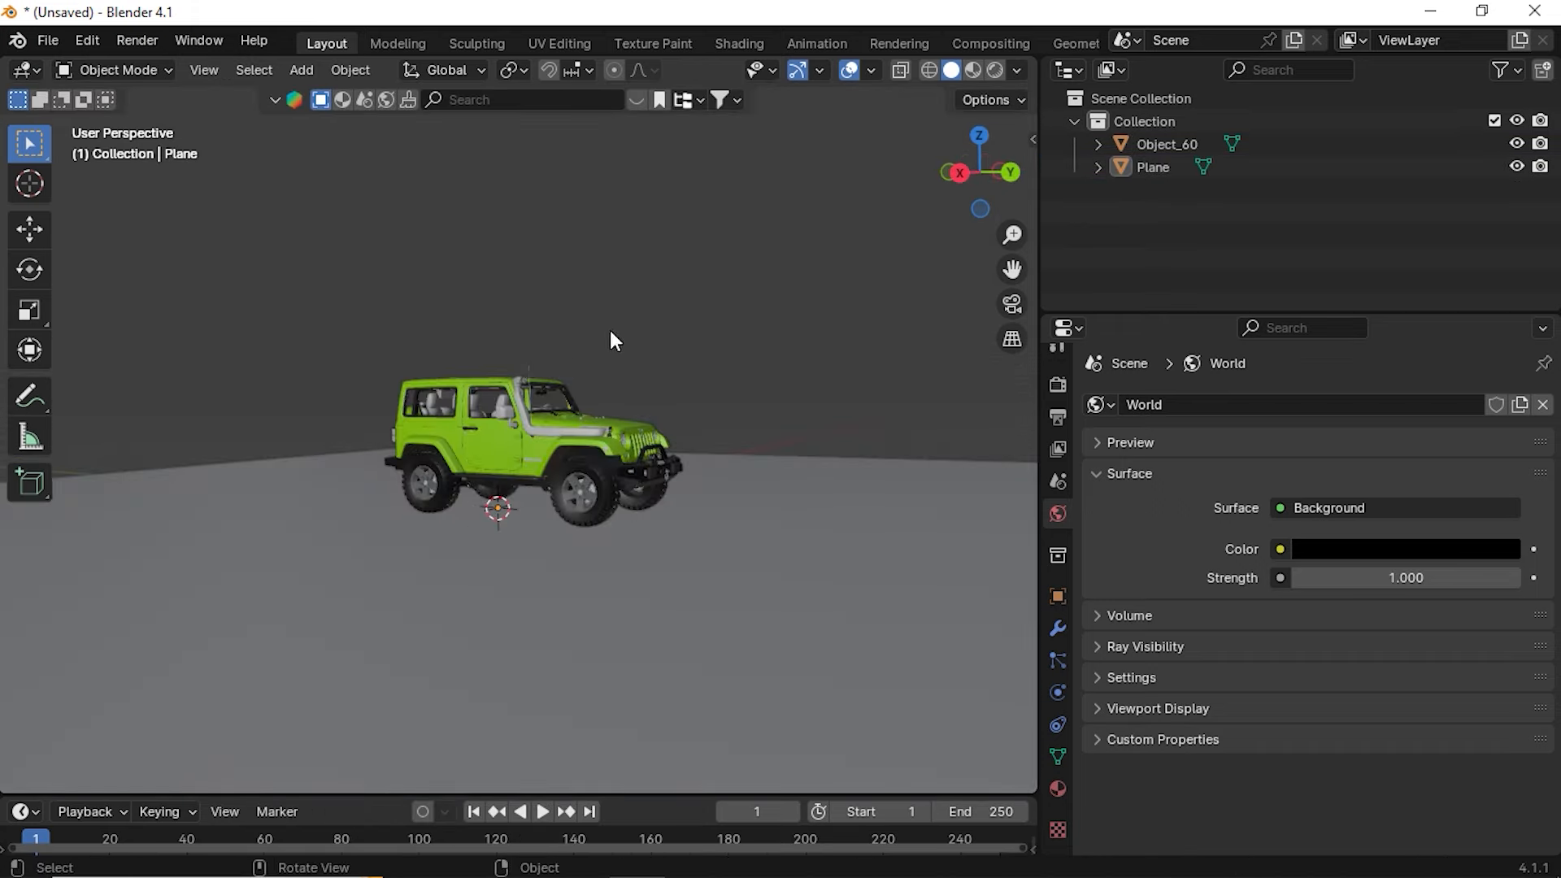
Switch the viewport to rendered shading and examine the light cast on the ground in front of and behind the Jeep
{"action": "key", "text": "z"}
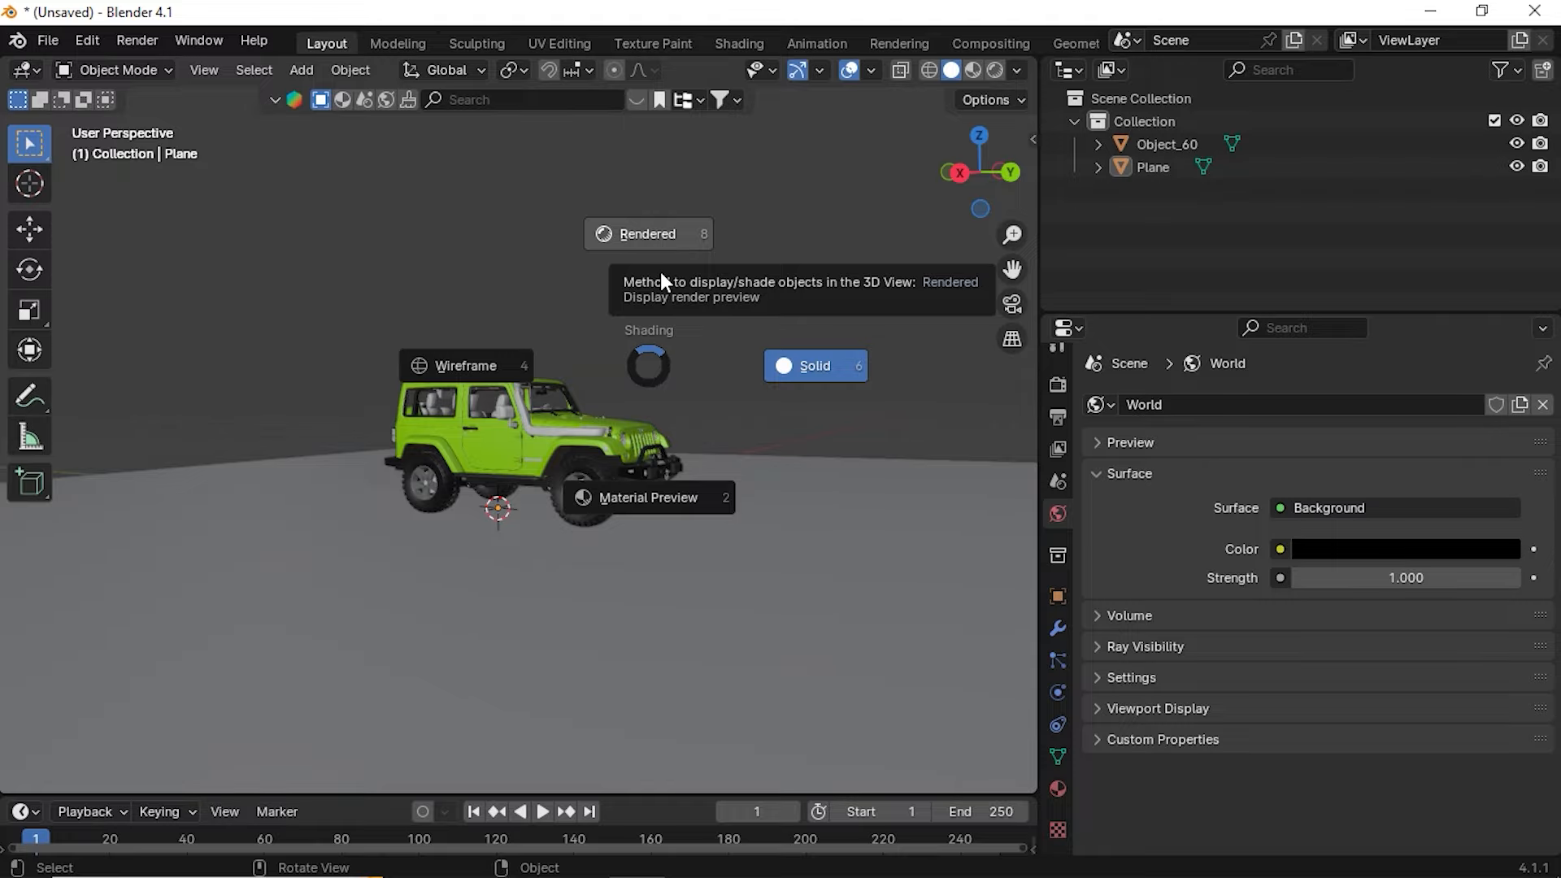
{"action": "left_click", "coordinate": [647, 233]}
{"action": "scroll", "coordinate": [642, 587], "scroll_direction": "up", "scroll_amount": 1}
{"action": "mouse_move", "coordinate": [644, 588]}
{"action": "middle_mouse_down"}
{"action": "mouse_move", "coordinate": [615, 604]}
{"action": "mouse_move", "coordinate": [668, 604]}
{"action": "middle_mouse_up"}
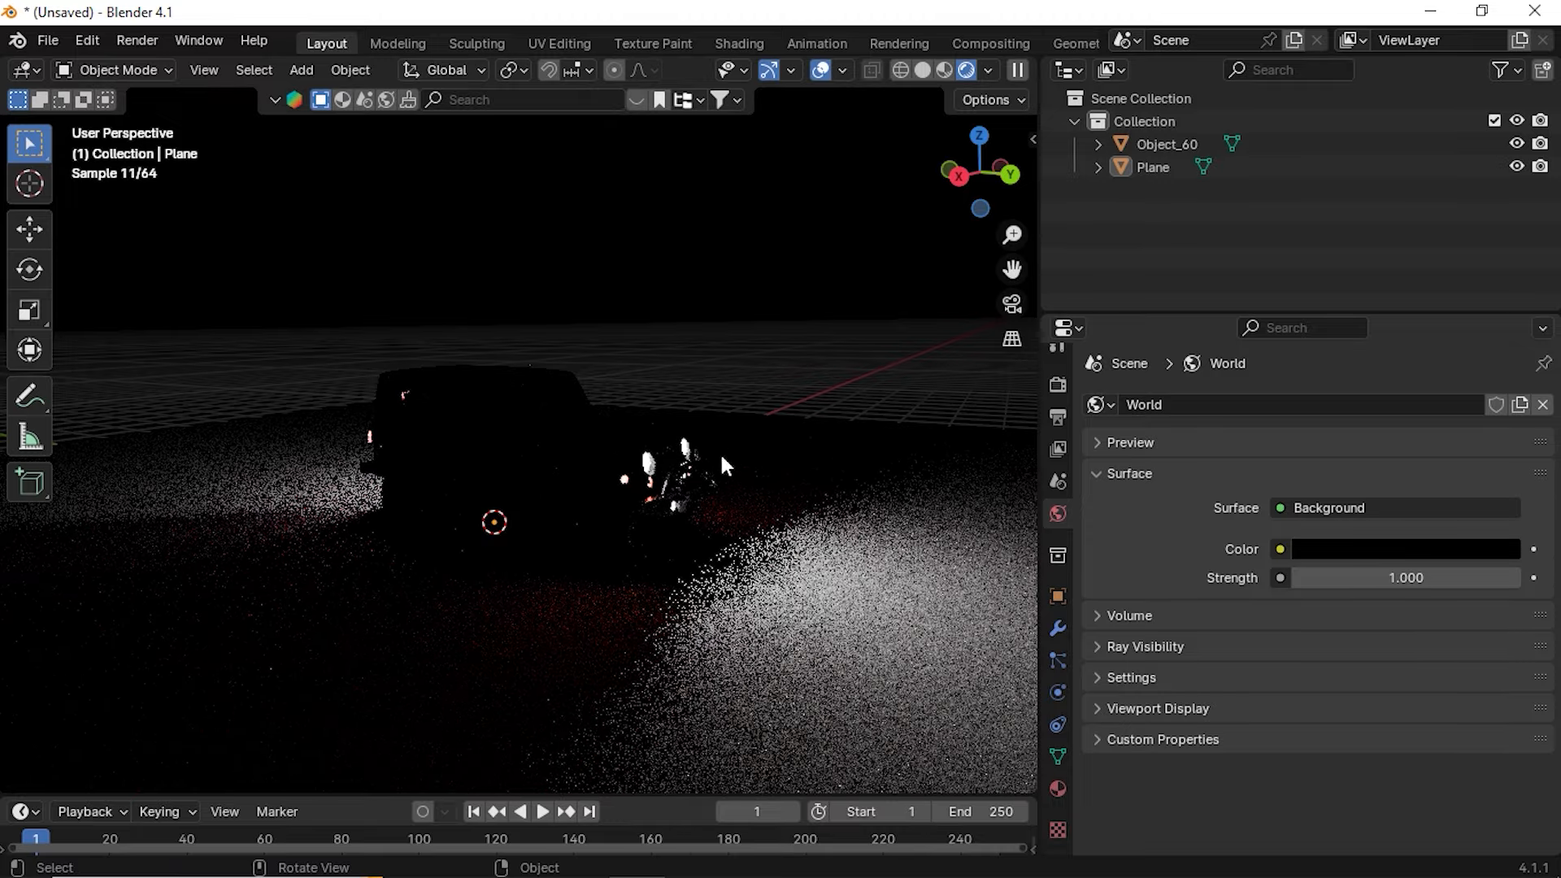
{"action": "left_click_drag", "start_coordinate": [1010, 269], "coordinate": [1006, 231]}
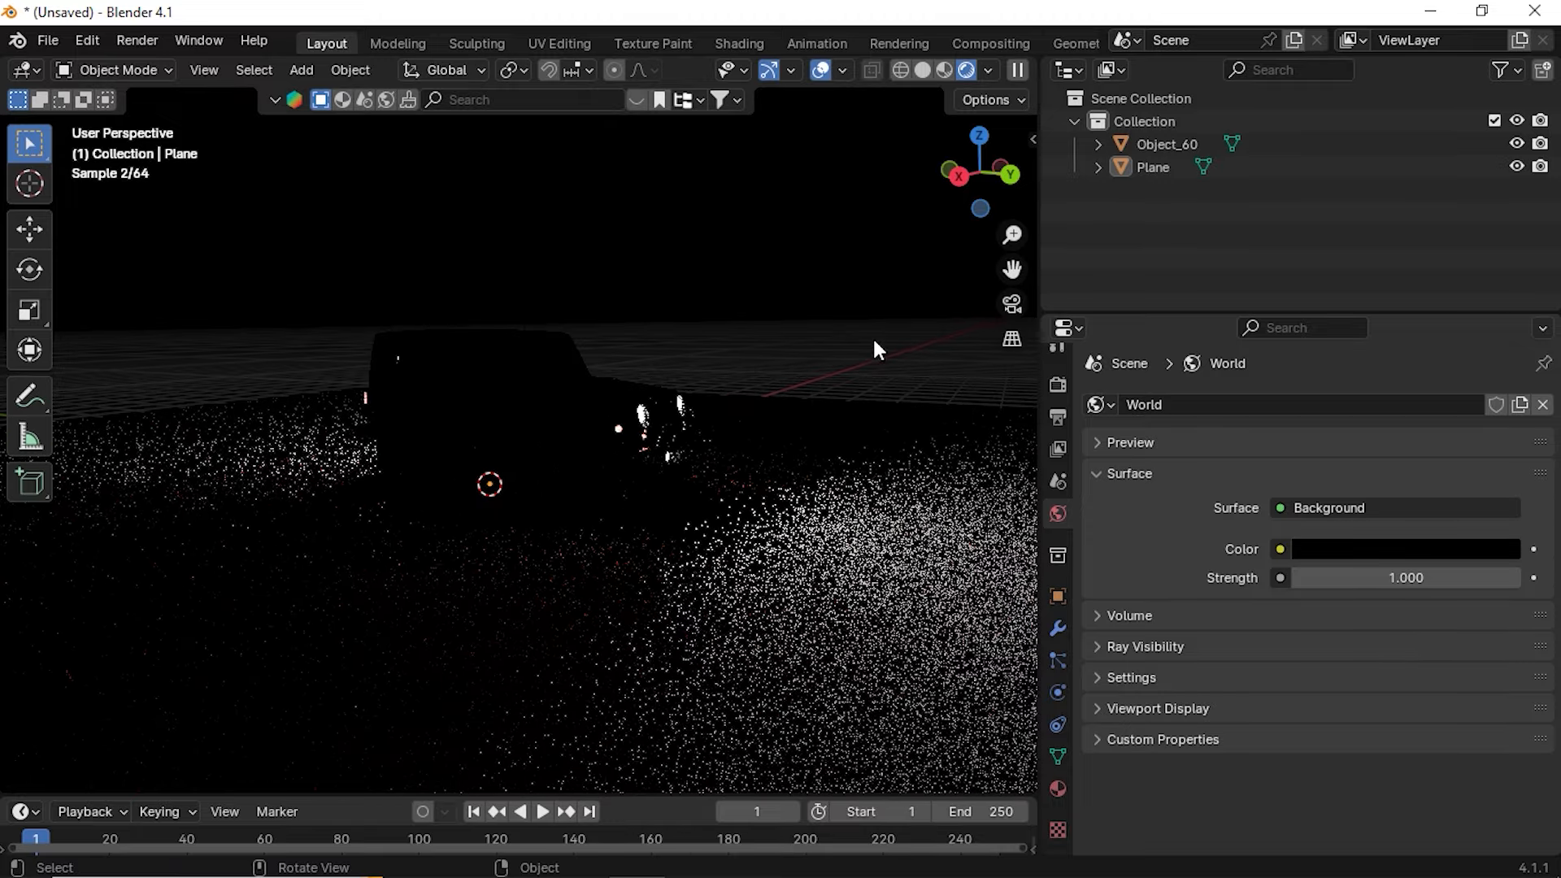
{"action": "scroll", "coordinate": [660, 421], "scroll_direction": "up", "scroll_amount": 2}
{"action": "middle_click_drag", "start_coordinate": [660, 421], "coordinate": [434, 579]}
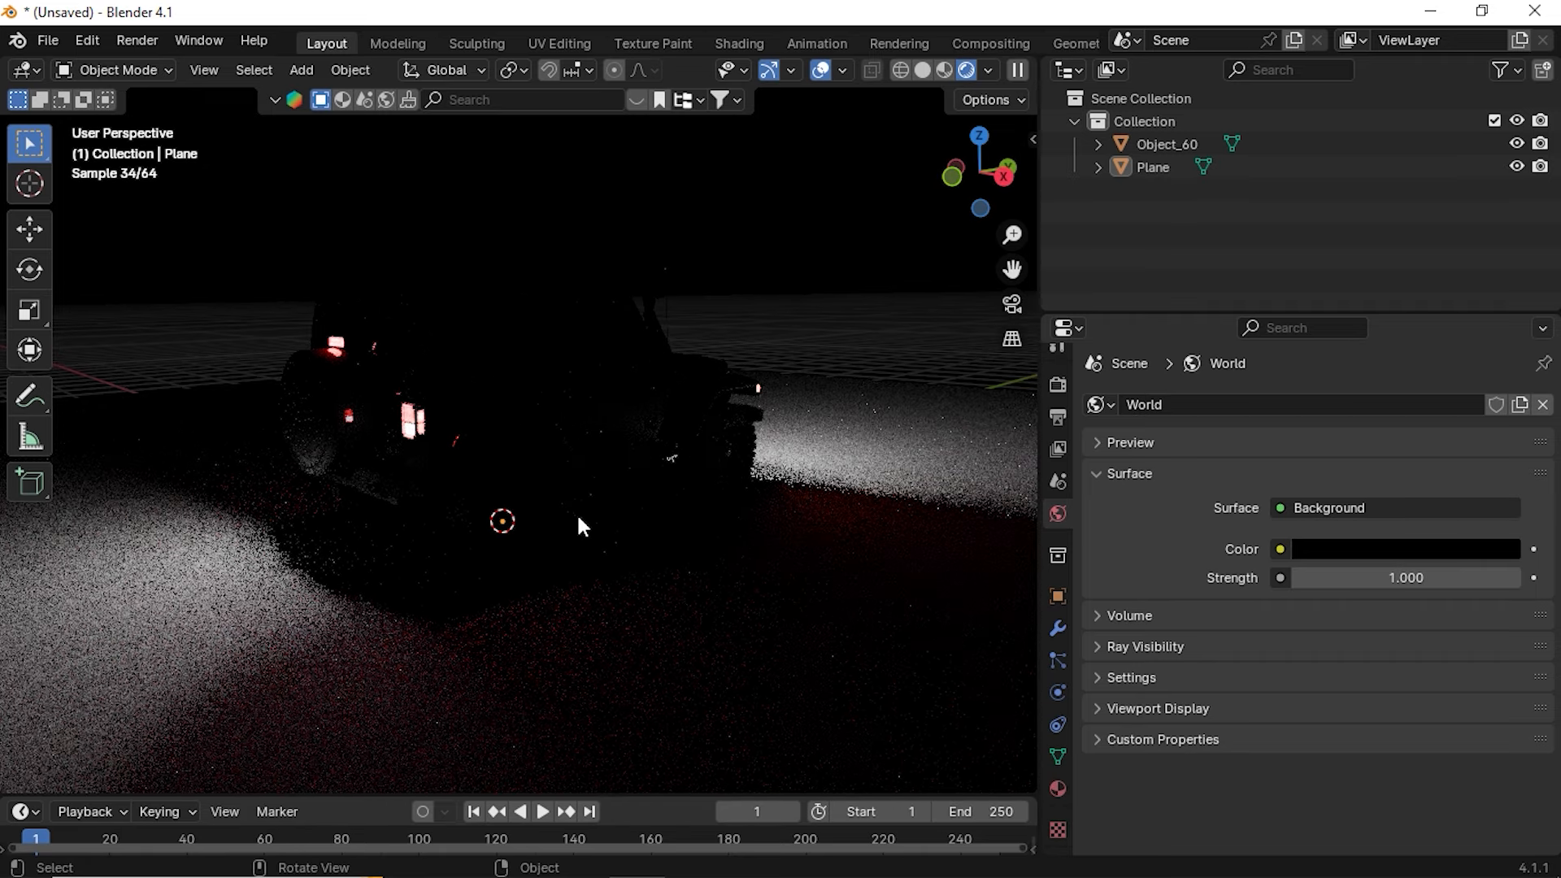
{"action": "middle_click_drag", "start_coordinate": [584, 521], "coordinate": [421, 537]}
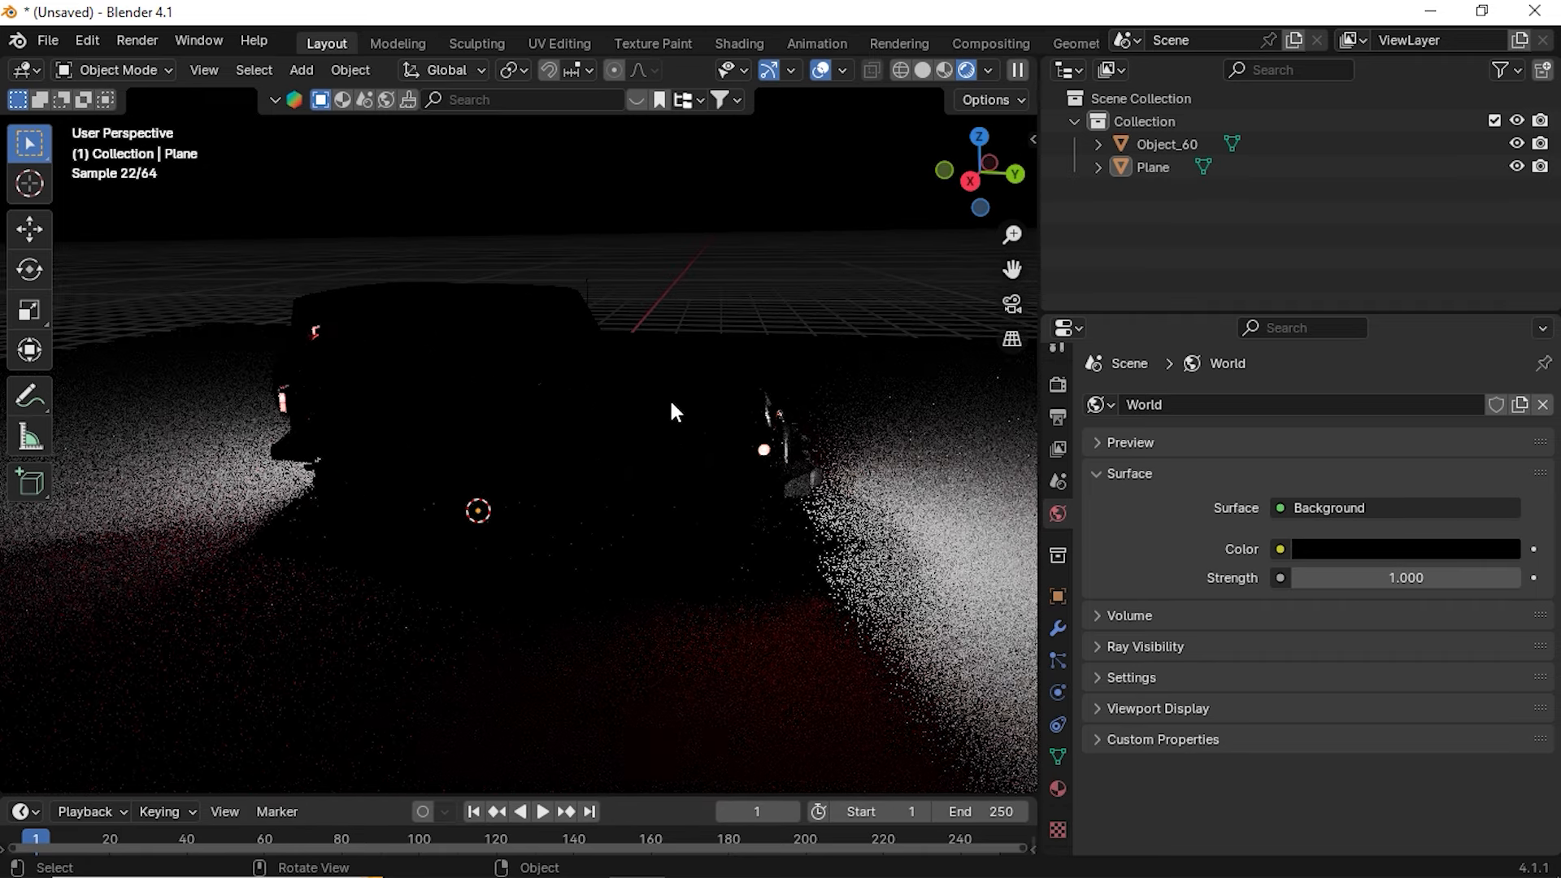
In the Shading workspace, select the Jeep and set the emission strength of its Front_Lights_-_Colored material to 0
{"action": "left_click", "coordinate": [739, 46]}
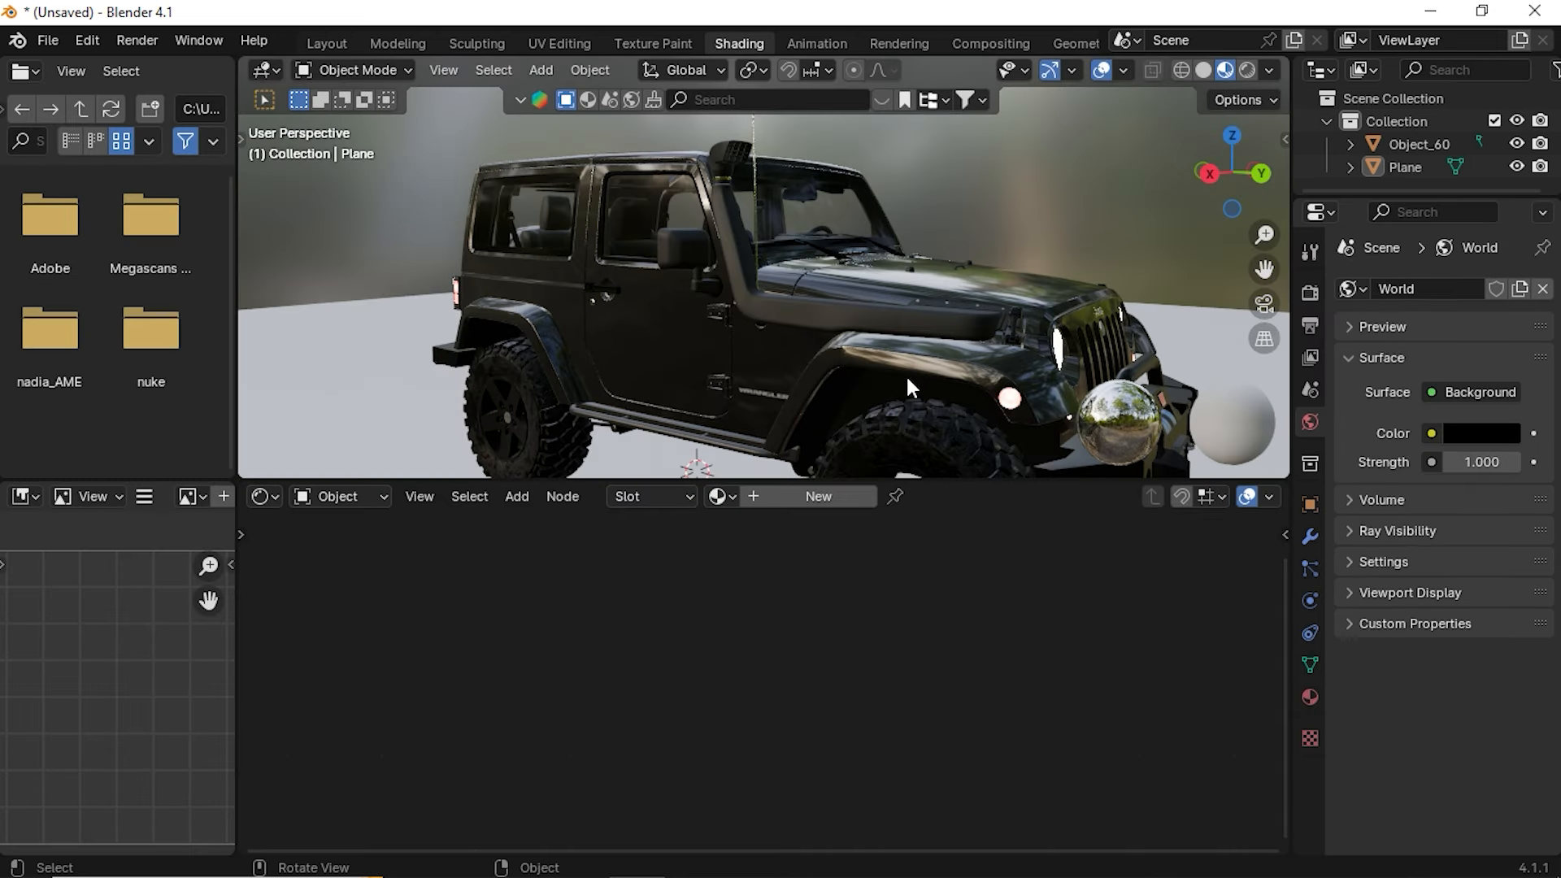
{"action": "left_click", "coordinate": [906, 374]}
{"action": "scroll", "coordinate": [605, 602], "scroll_direction": "right", "scroll_amount": 2, "text": "ctrl"}
{"action": "left_click", "coordinate": [809, 789]}
{"action": "type", "text": "0"}
{"action": "key", "text": "Return"}
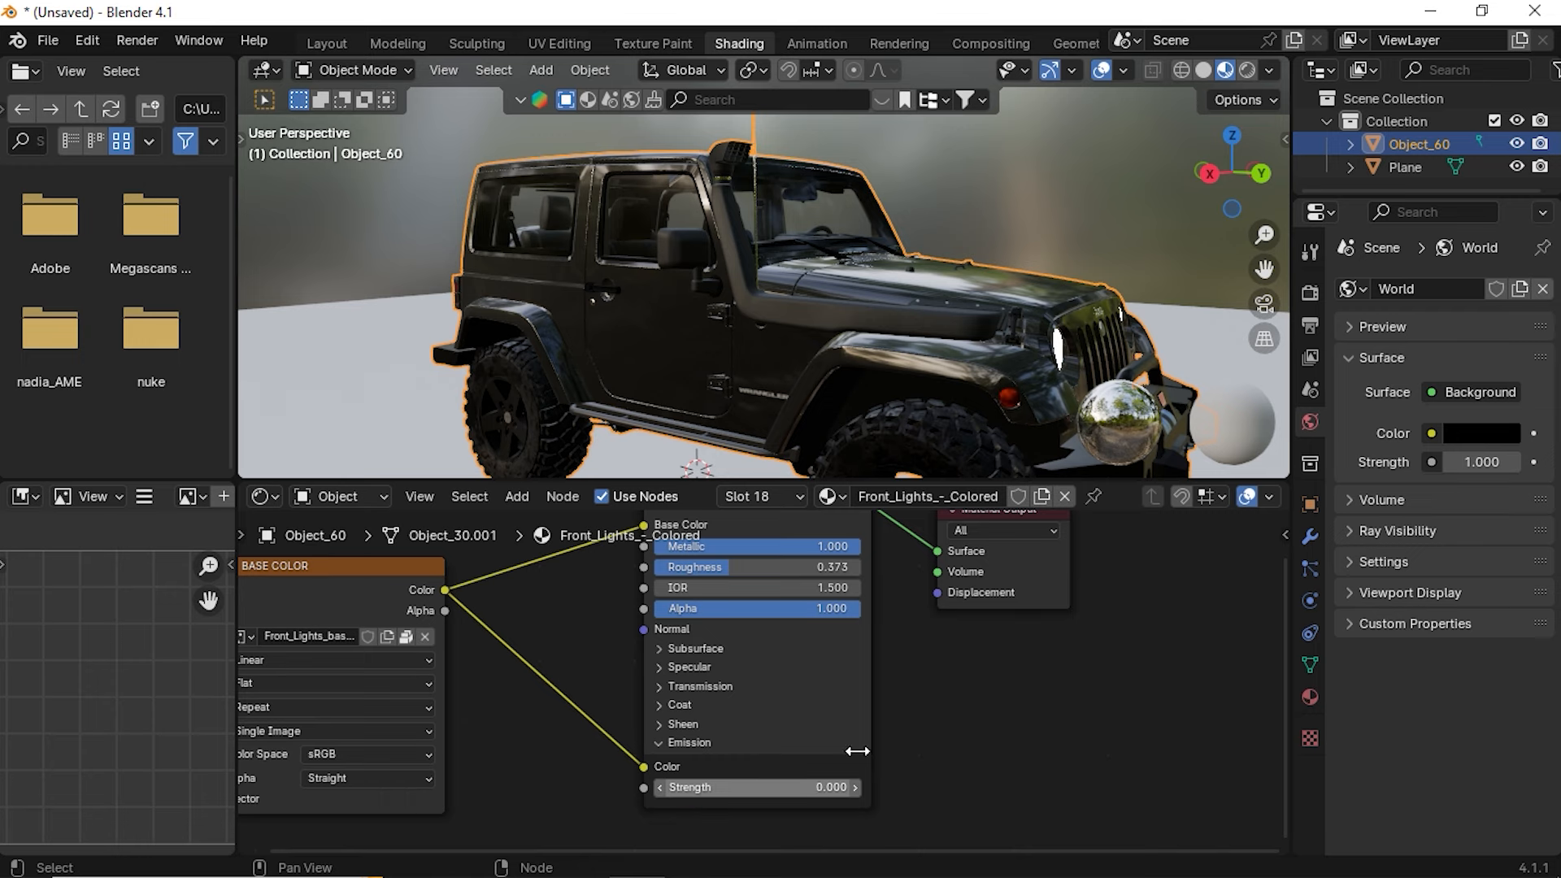
Select the Front_Lights material in slot 17 and set its emission strength to 0
{"action": "left_click", "coordinate": [752, 496]}
{"action": "left_click", "coordinate": [735, 616]}
{"action": "scroll", "coordinate": [859, 625], "scroll_direction": "down", "scroll_amount": 3, "text": "shift"}
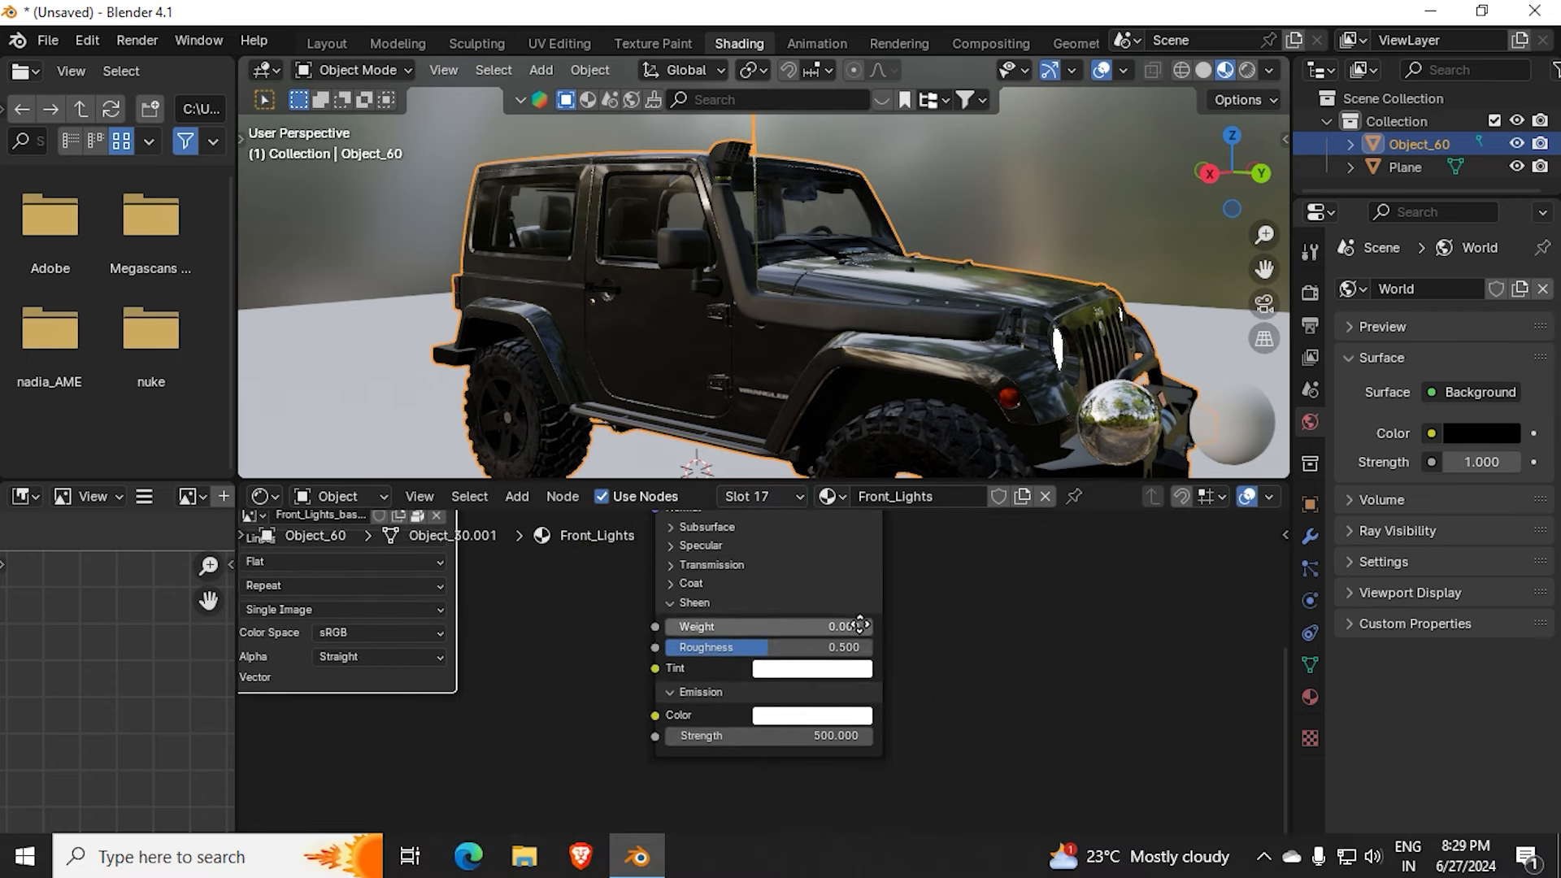
{"action": "left_click", "coordinate": [830, 736]}
{"action": "type", "text": "0"}
{"action": "key", "text": "Return"}
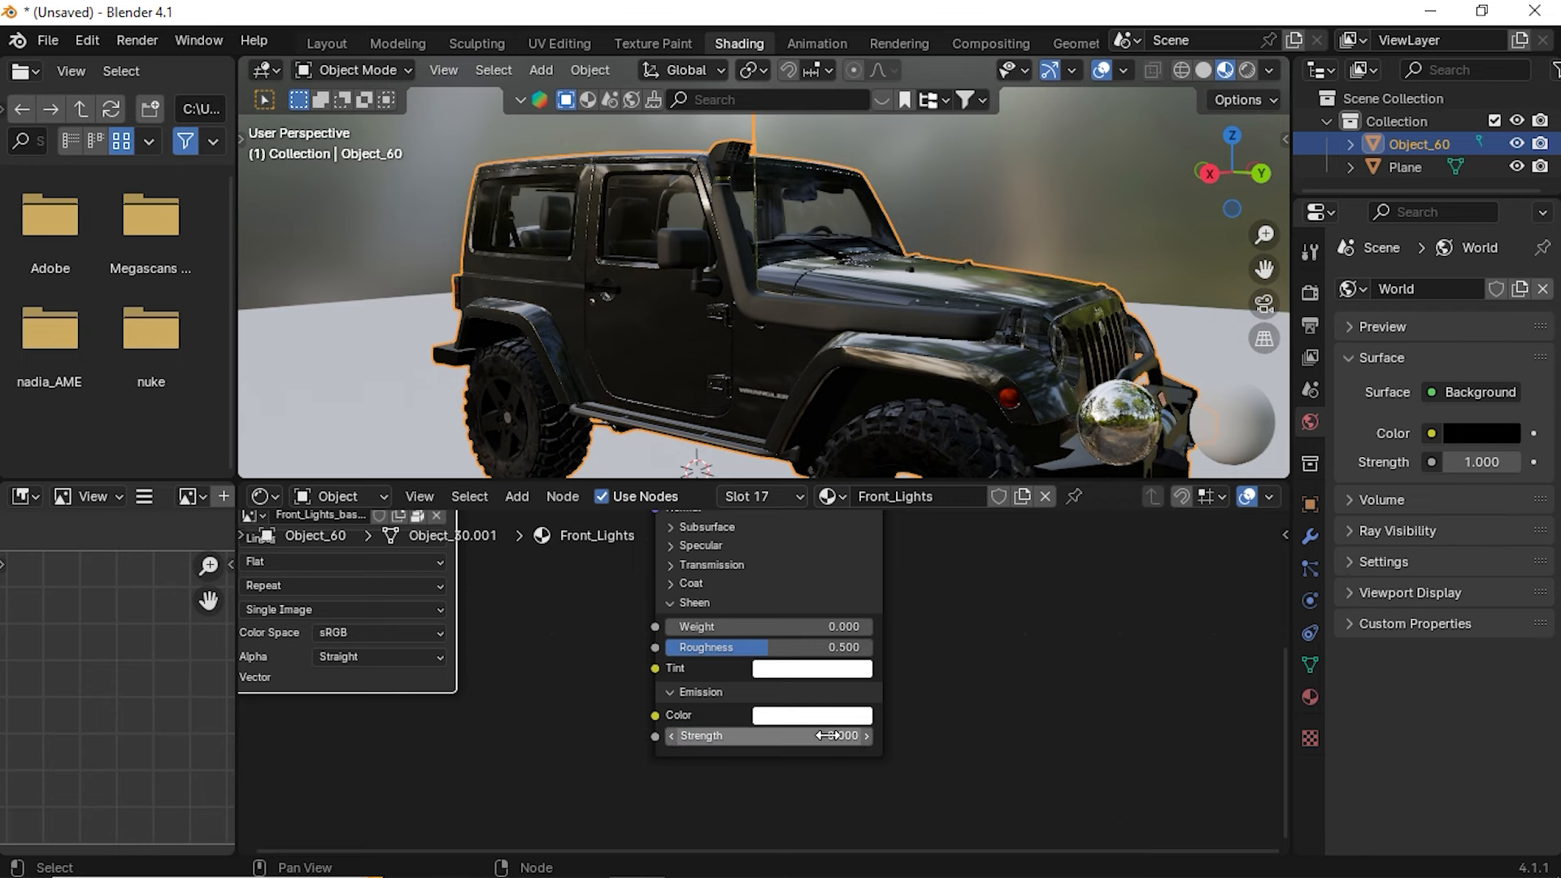
Return to the Layout workspace, deselect the Jeep and examine the rendered scene with and without viewport overlays
{"action": "scroll", "coordinate": [651, 394], "scroll_direction": "down", "scroll_amount": 2}
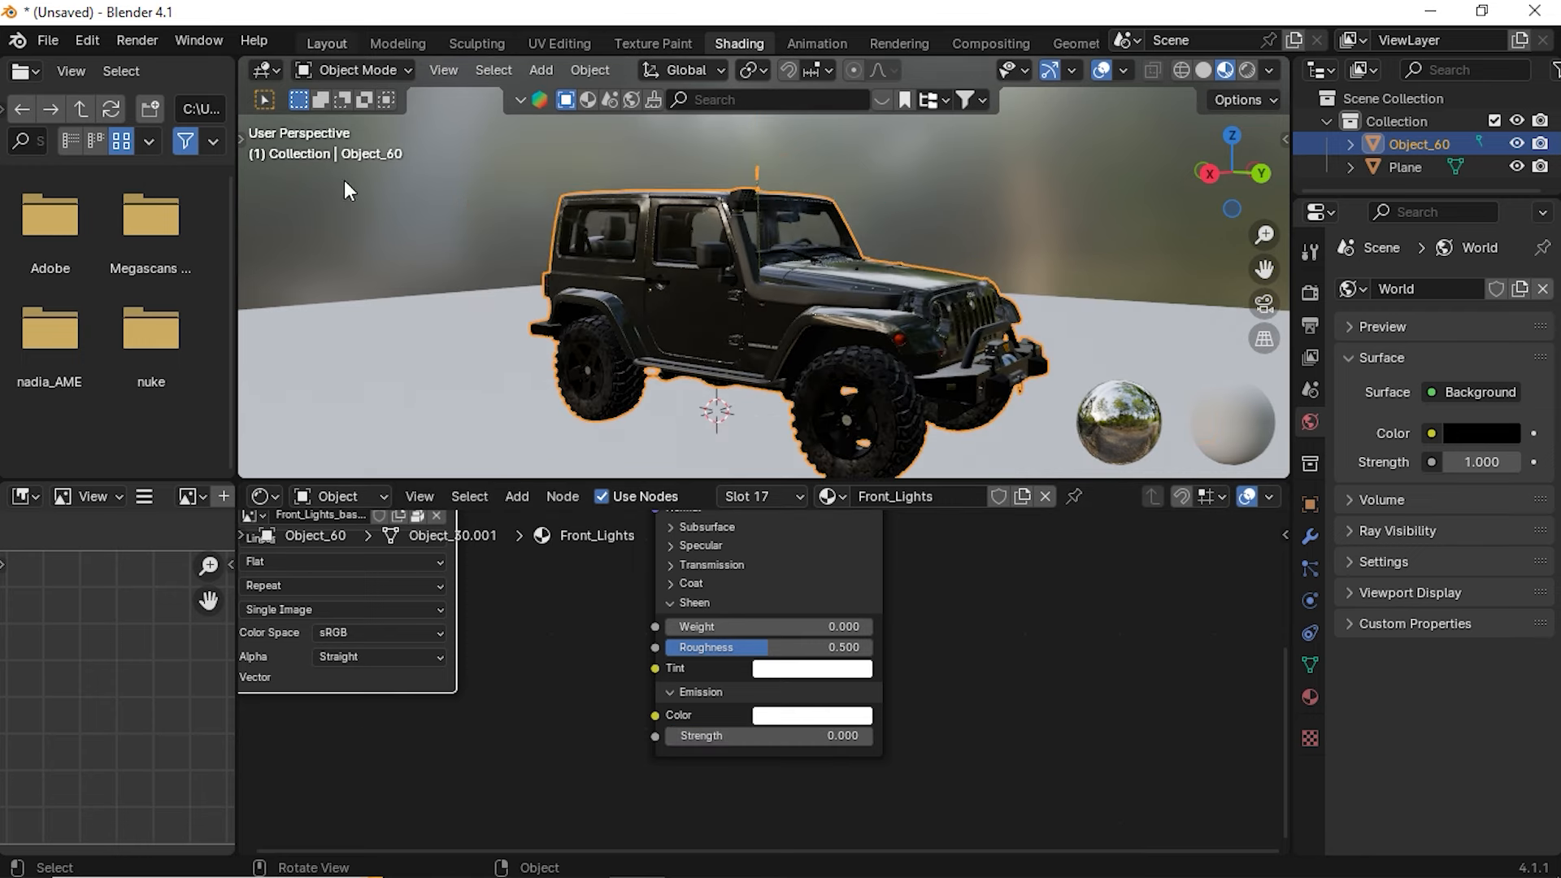
{"action": "left_click", "coordinate": [326, 43]}
{"action": "middle_click_drag", "start_coordinate": [641, 414], "coordinate": [524, 392]}
{"action": "left_click", "coordinate": [818, 317]}
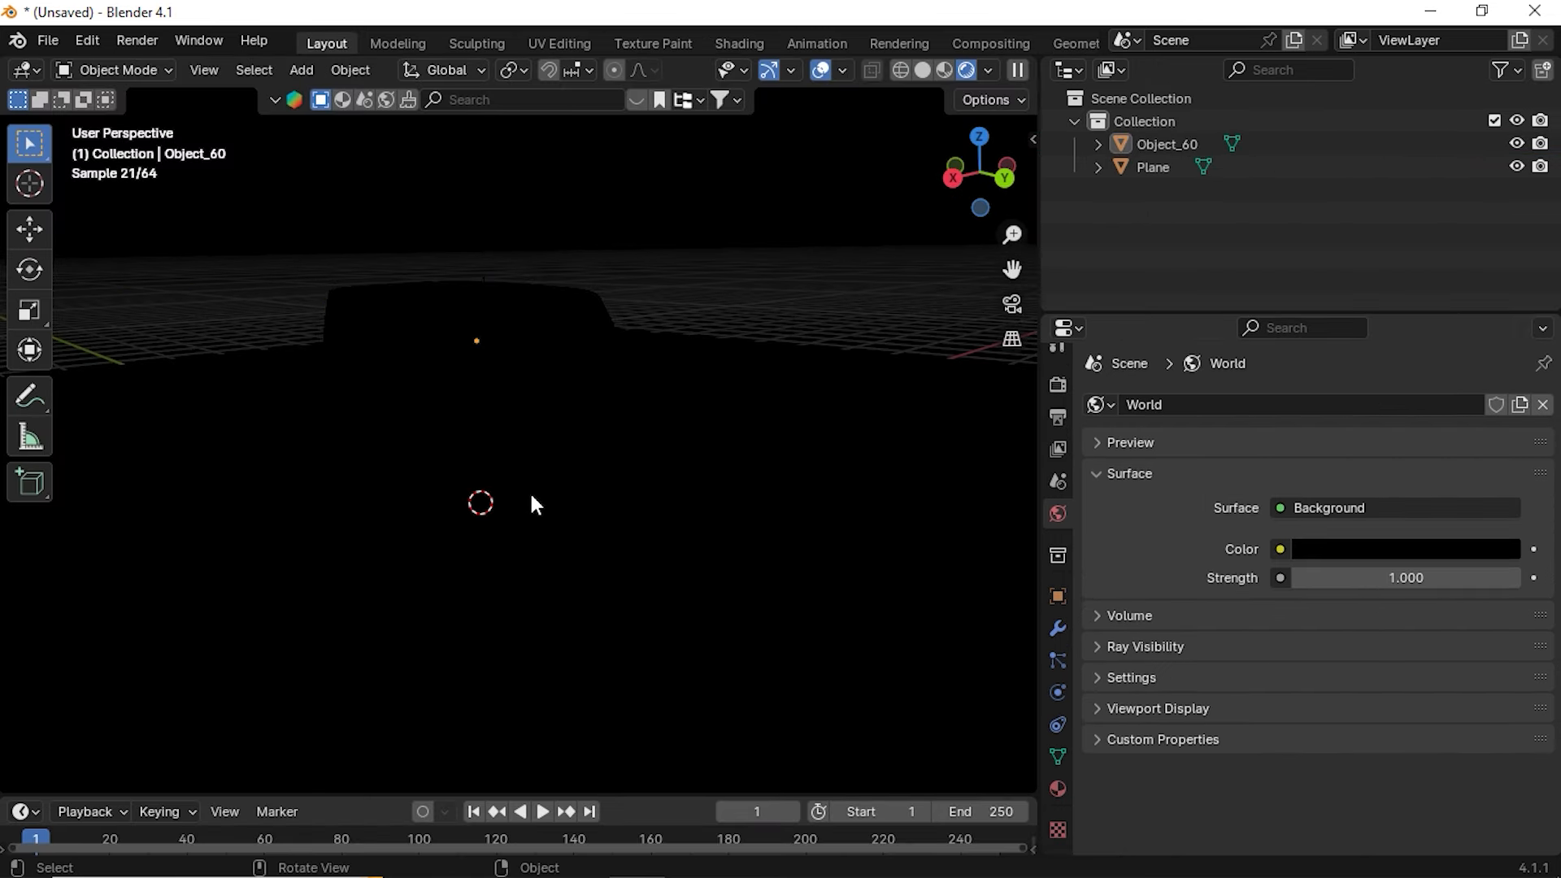
{"action": "middle_click_drag", "start_coordinate": [544, 490], "coordinate": [592, 487]}
{"action": "left_click", "coordinate": [826, 72]}
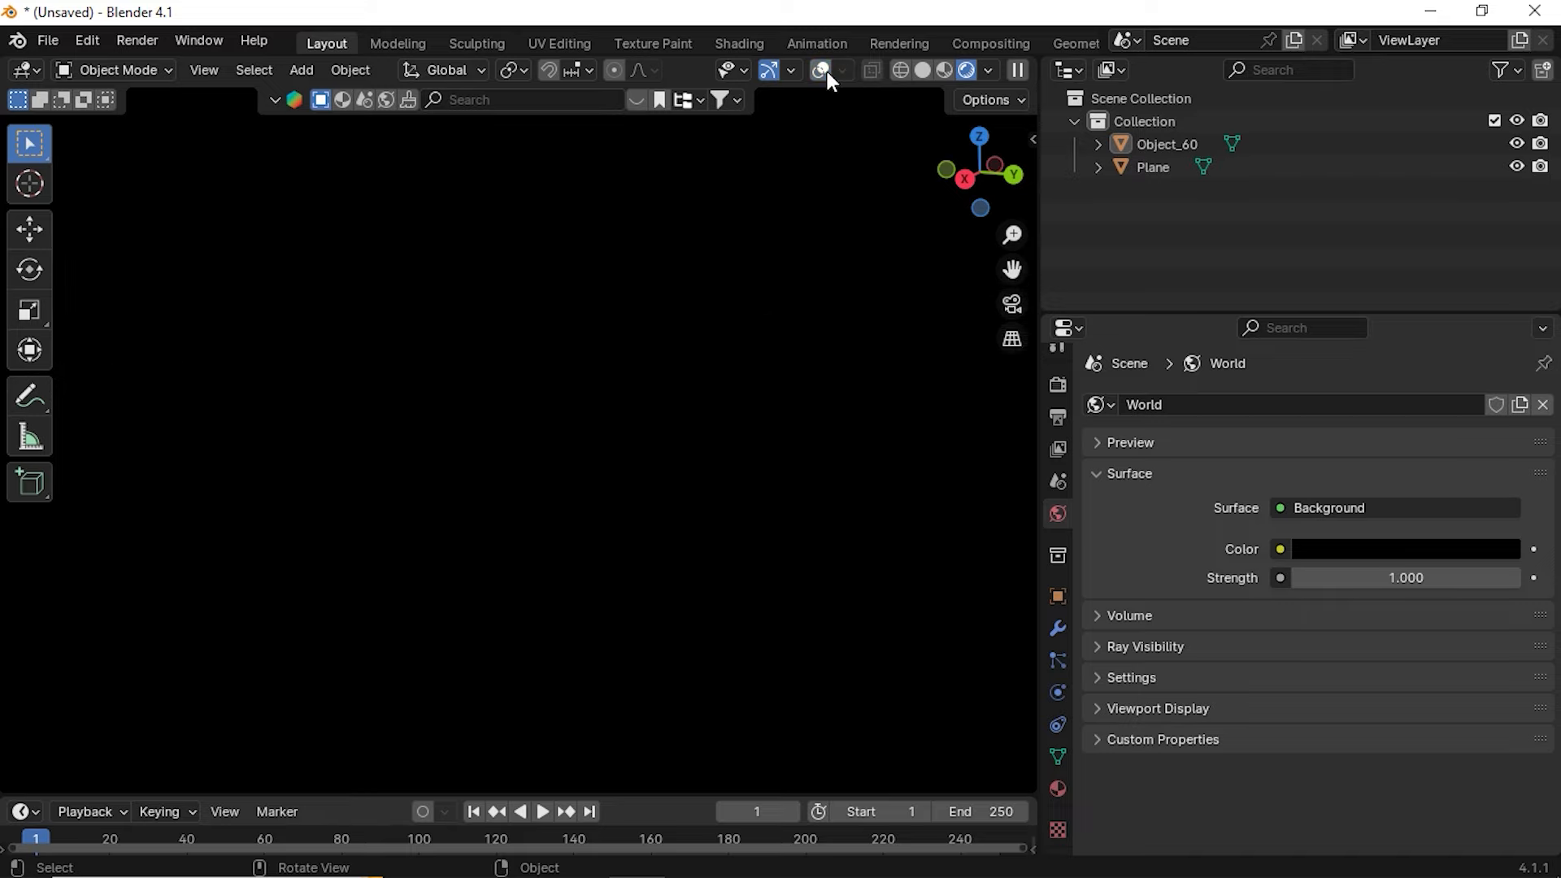
{"action": "left_click", "coordinate": [826, 72]}
{"action": "middle_click_drag", "start_coordinate": [584, 471], "coordinate": [657, 421]}
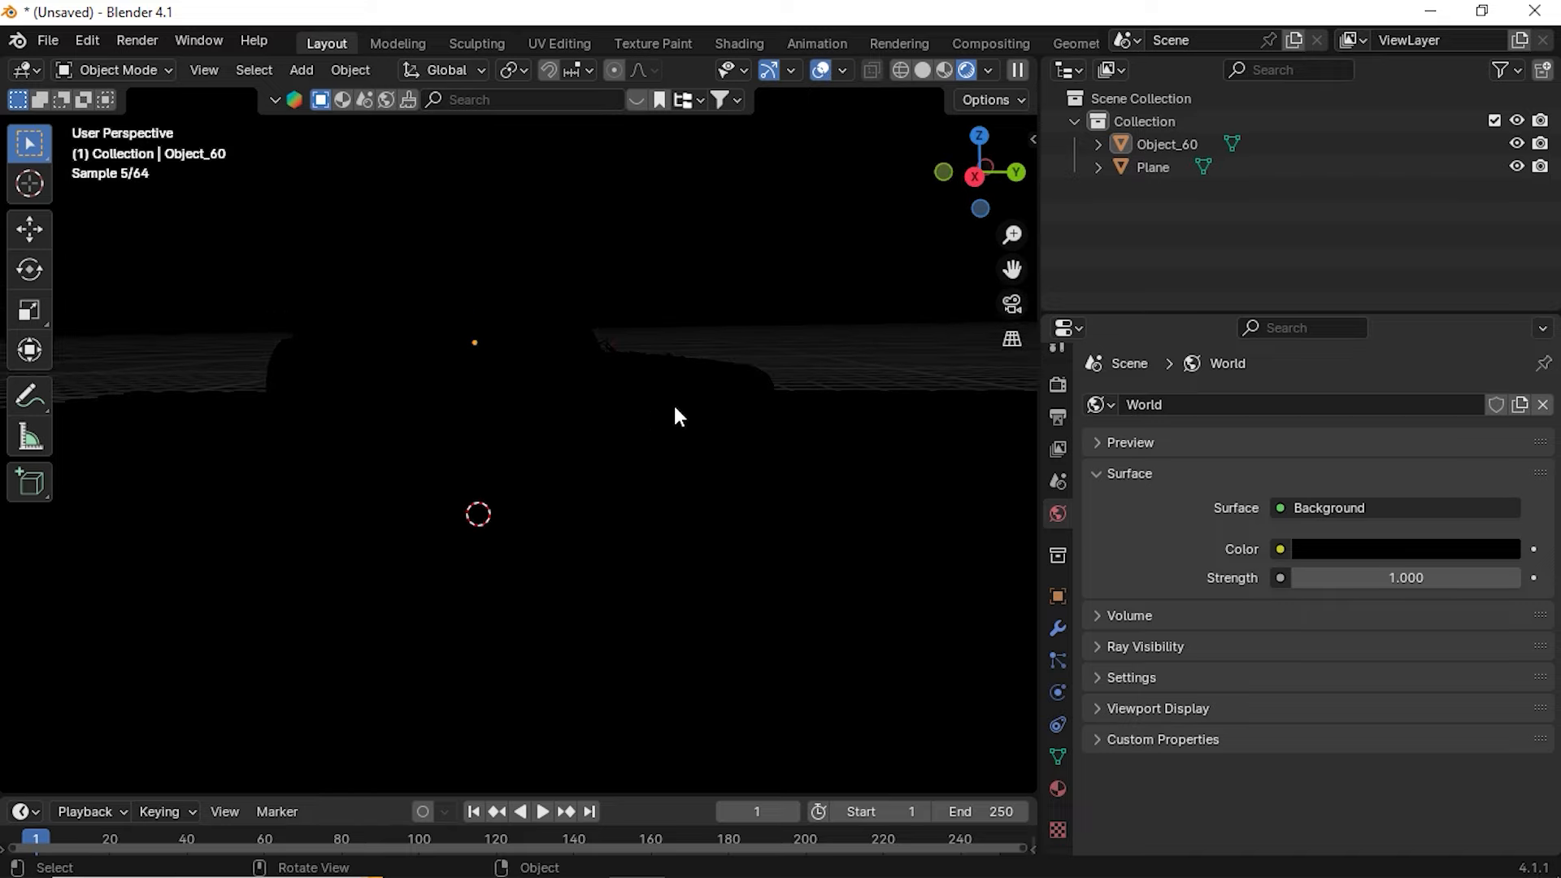
{"action": "middle_click_drag", "start_coordinate": [857, 376], "coordinate": [705, 393]}
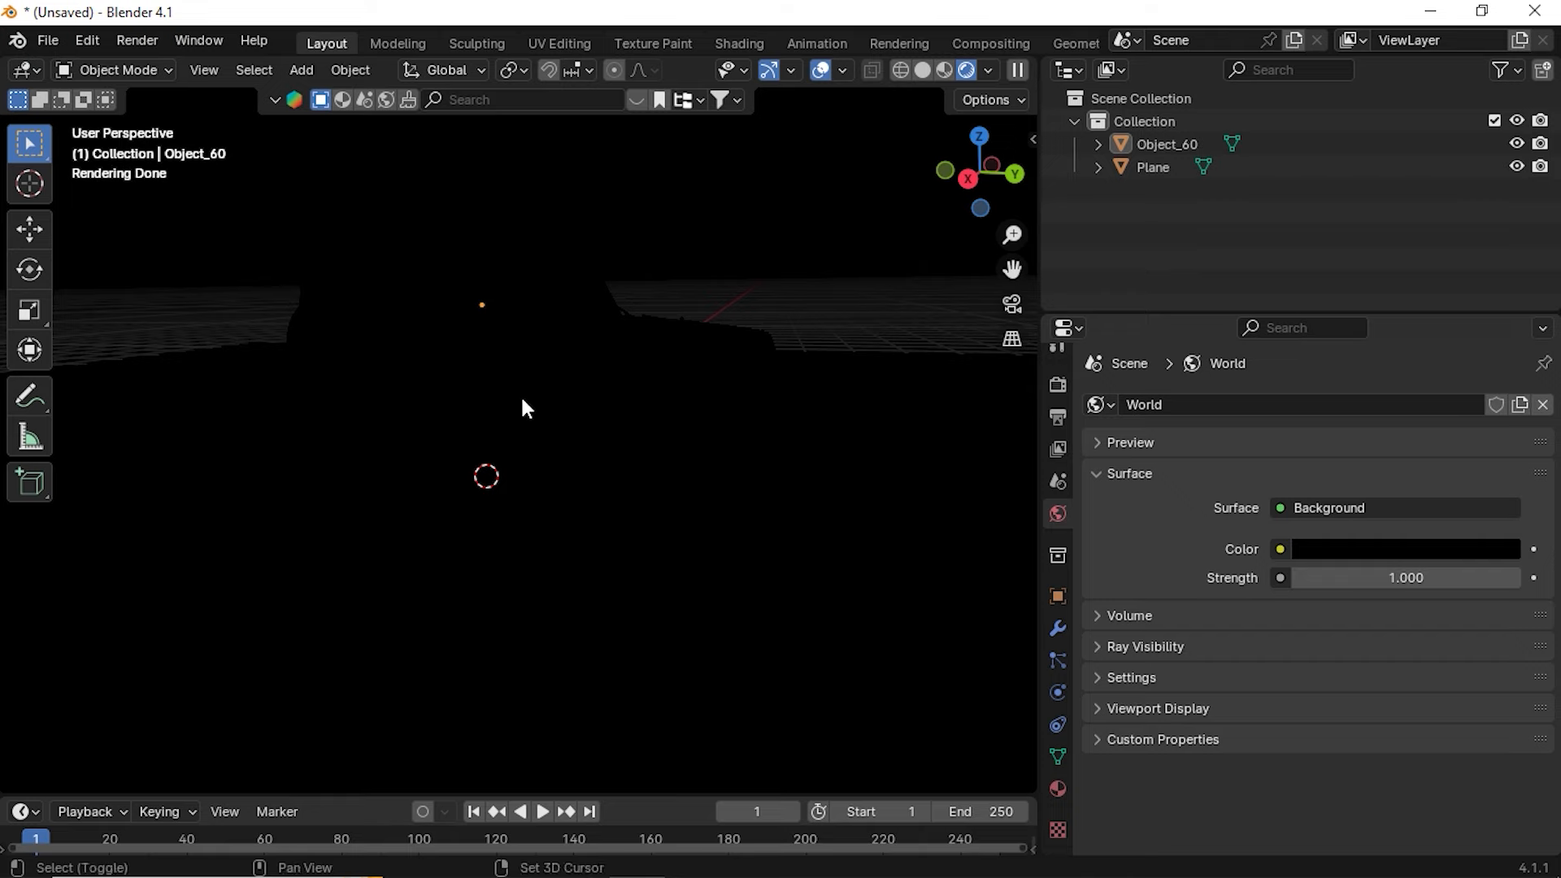
Add an area light at the 3D cursor below the Jeep and scale it up into a large rectangle
{"action": "key", "text": "shift+a"}
{"action": "mouse_move", "coordinate": [528, 679]}
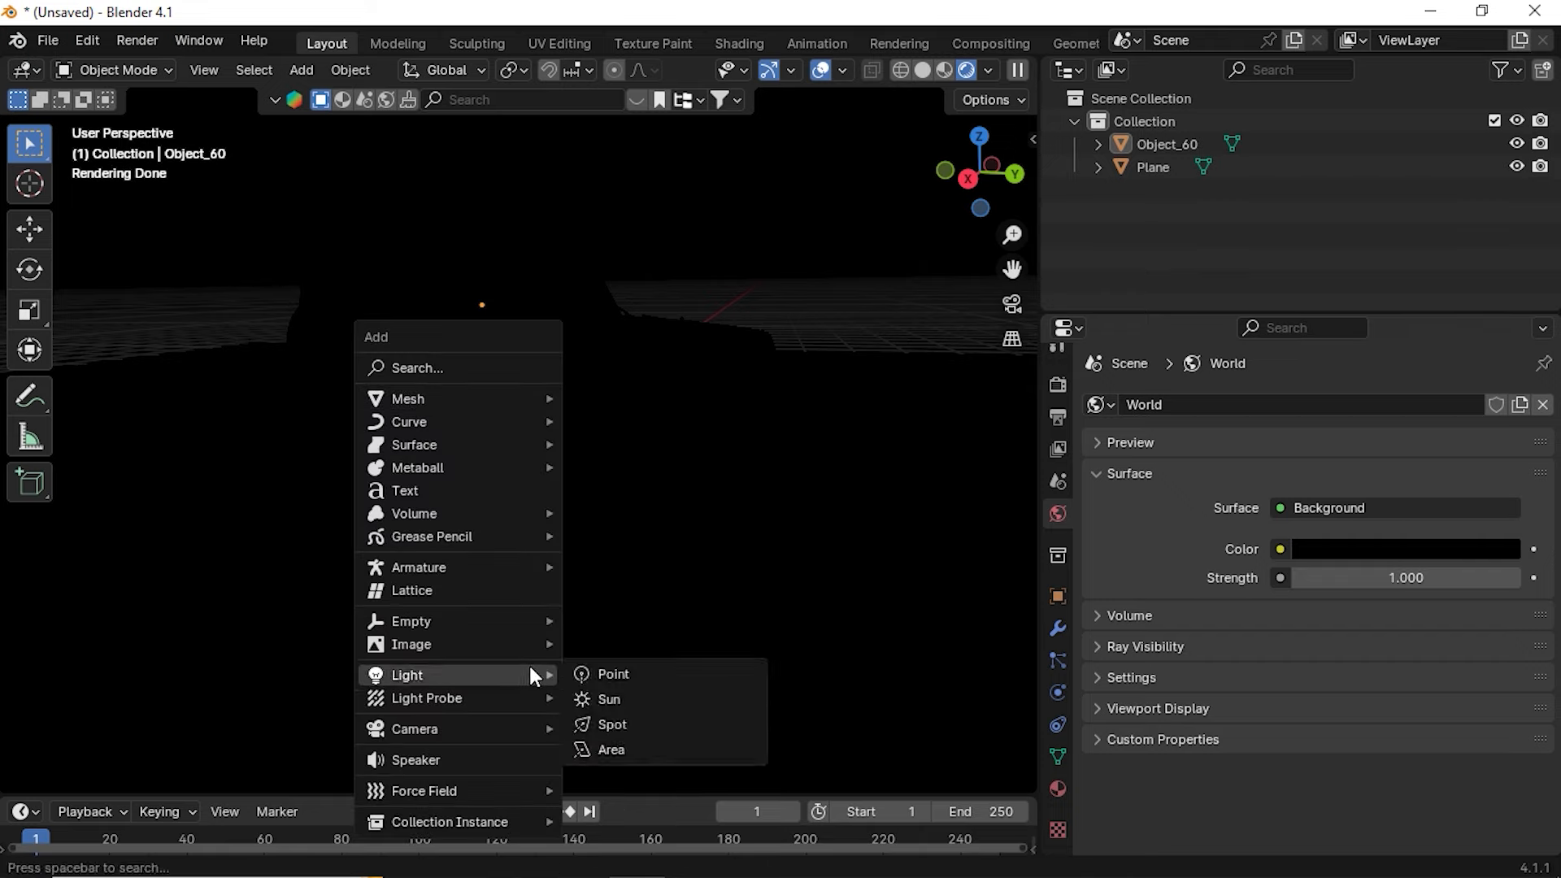
{"action": "left_click", "coordinate": [623, 746]}
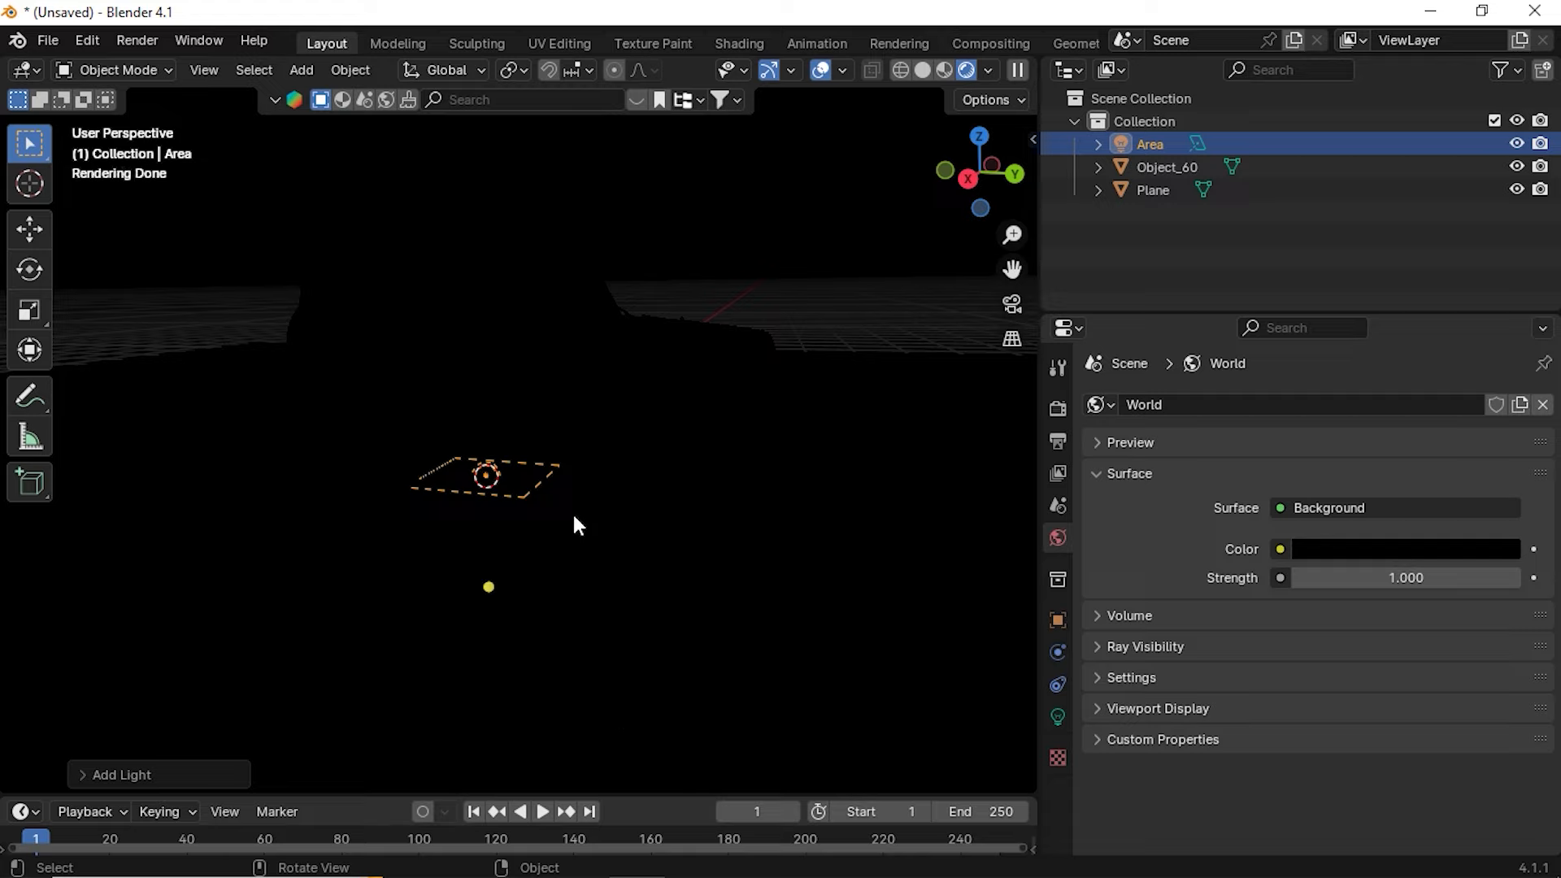
{"action": "left_click_drag", "start_coordinate": [533, 489], "coordinate": [481, 435]}
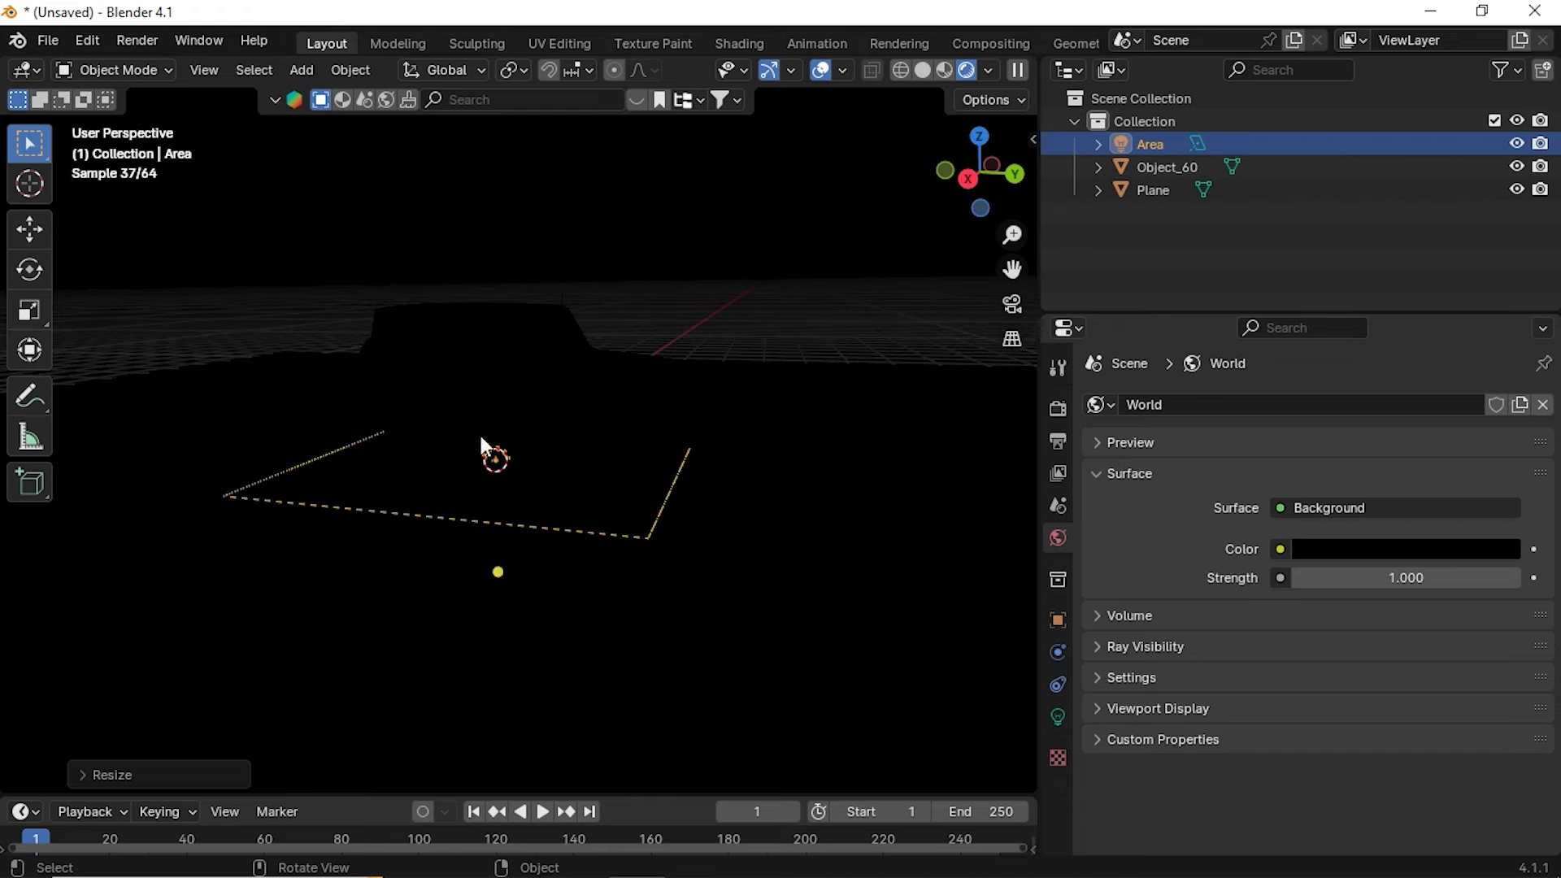
Raise the area light about 2.8 m along the global Z axis above the Jeep and examine the resulting illumination
{"action": "key", "text": "g"}
{"action": "key", "text": "z"}
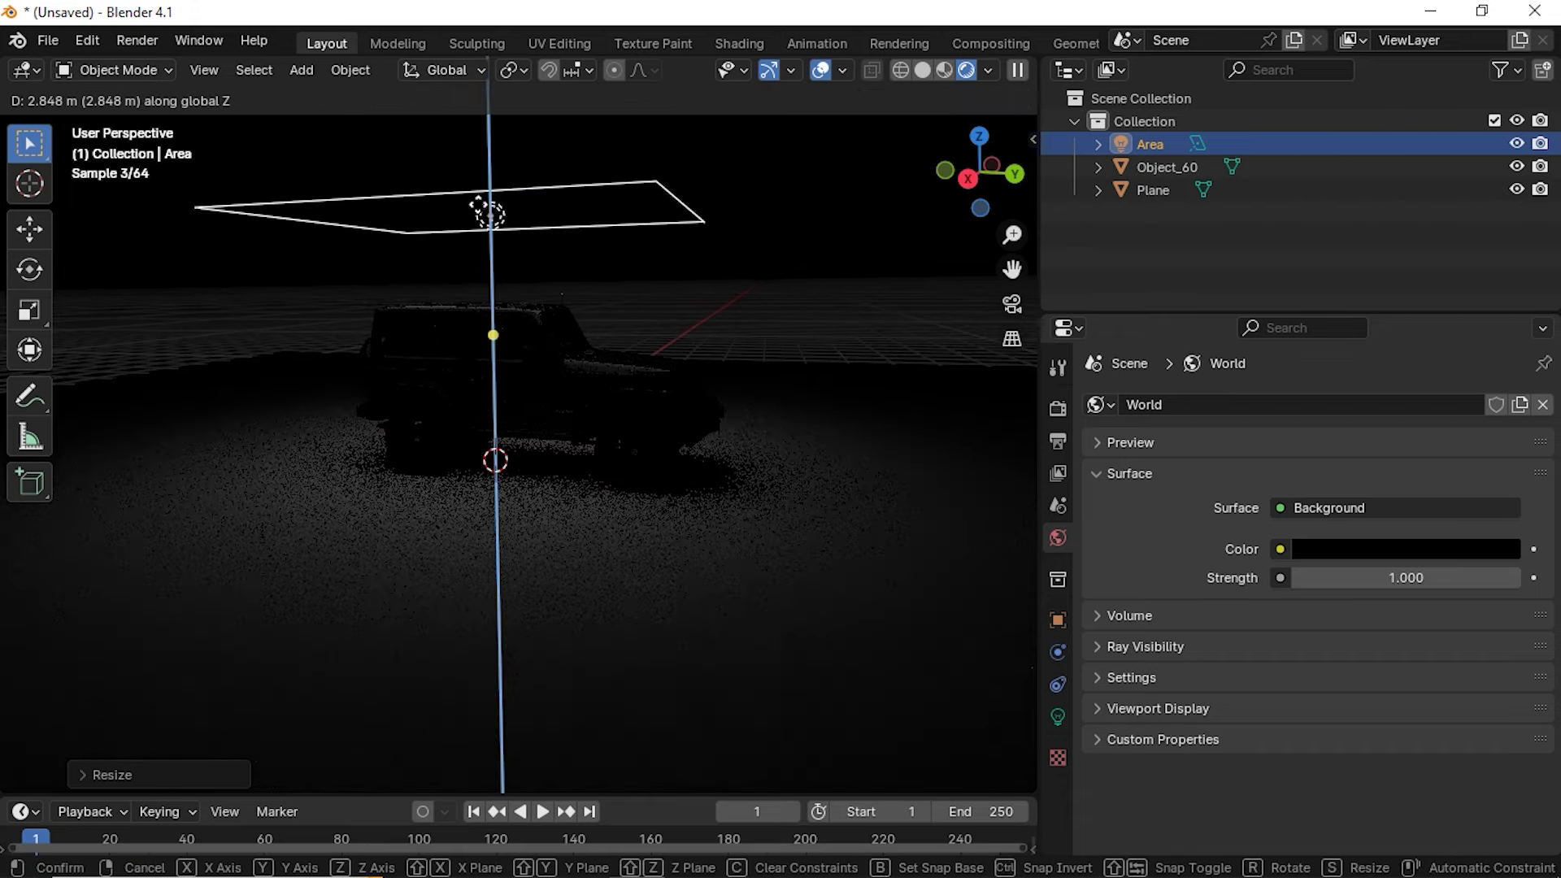
{"action": "left_click", "coordinate": [491, 213]}
{"action": "middle_click_drag", "start_coordinate": [516, 244], "coordinate": [659, 387]}
{"action": "scroll", "coordinate": [611, 345], "scroll_direction": "up", "scroll_amount": 3}
{"action": "middle_click_drag", "start_coordinate": [671, 494], "coordinate": [551, 404]}
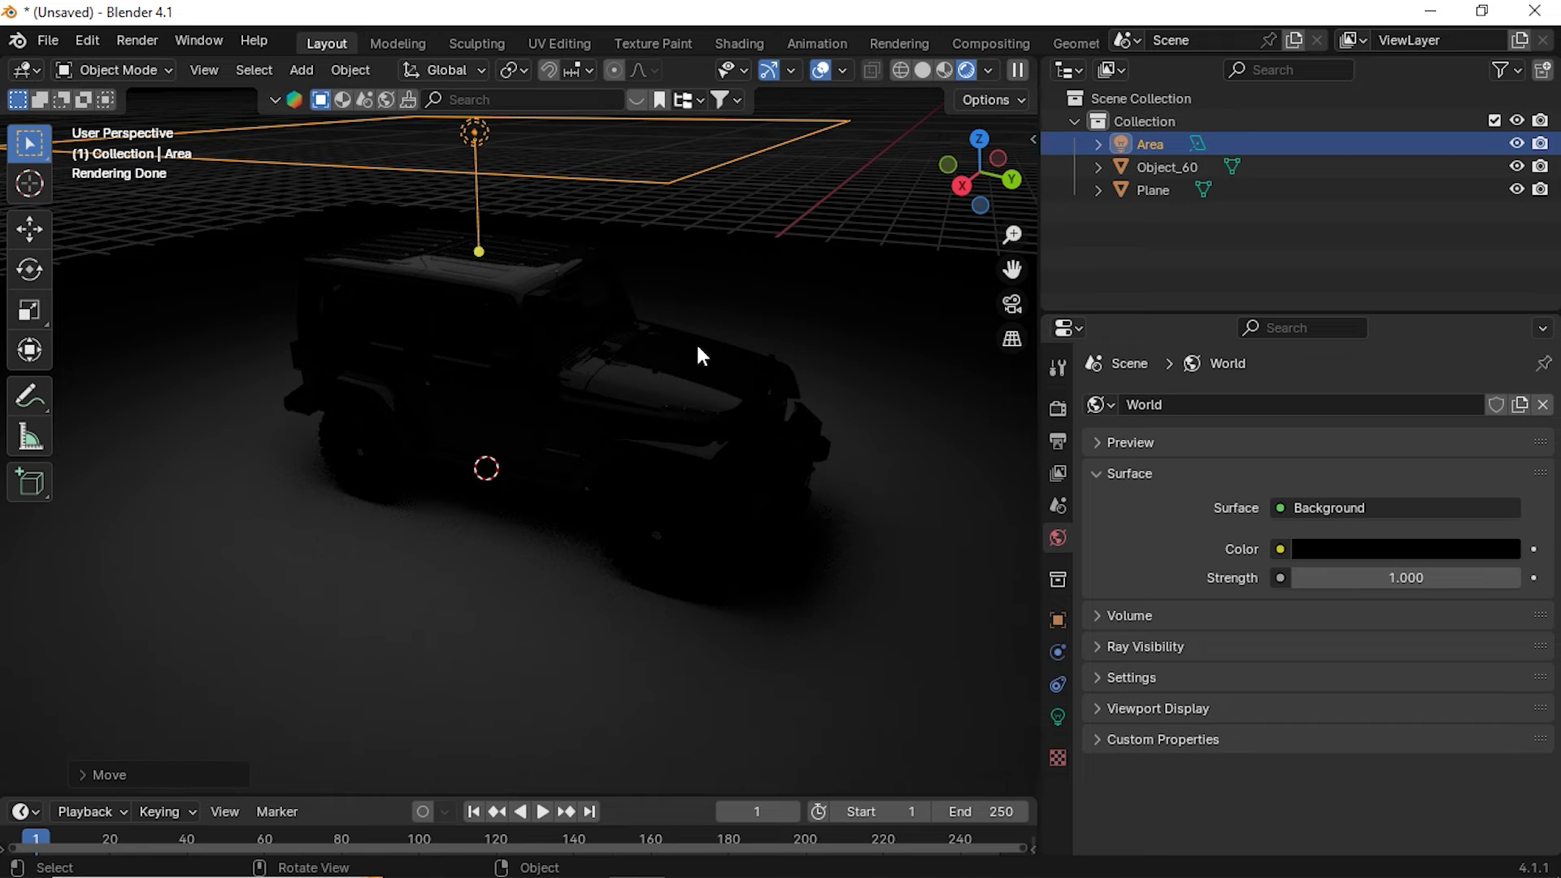
{"action": "middle_click_drag", "start_coordinate": [697, 347], "coordinate": [527, 413]}
{"action": "scroll", "coordinate": [561, 355], "scroll_direction": "up", "scroll_amount": 2}
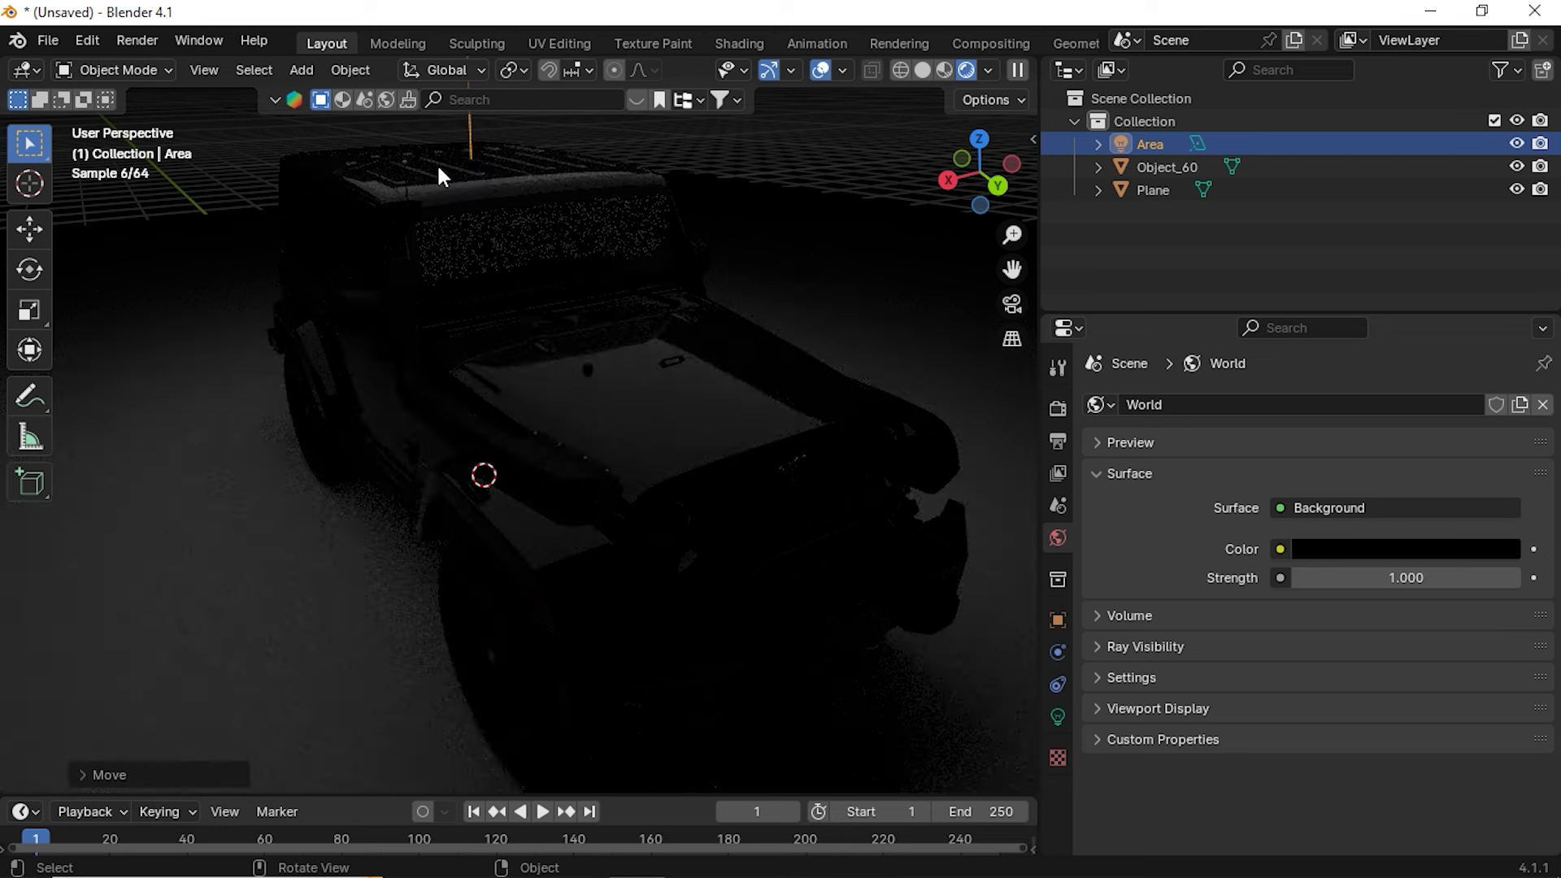
{"action": "middle_click_drag", "start_coordinate": [487, 261], "coordinate": [584, 364]}
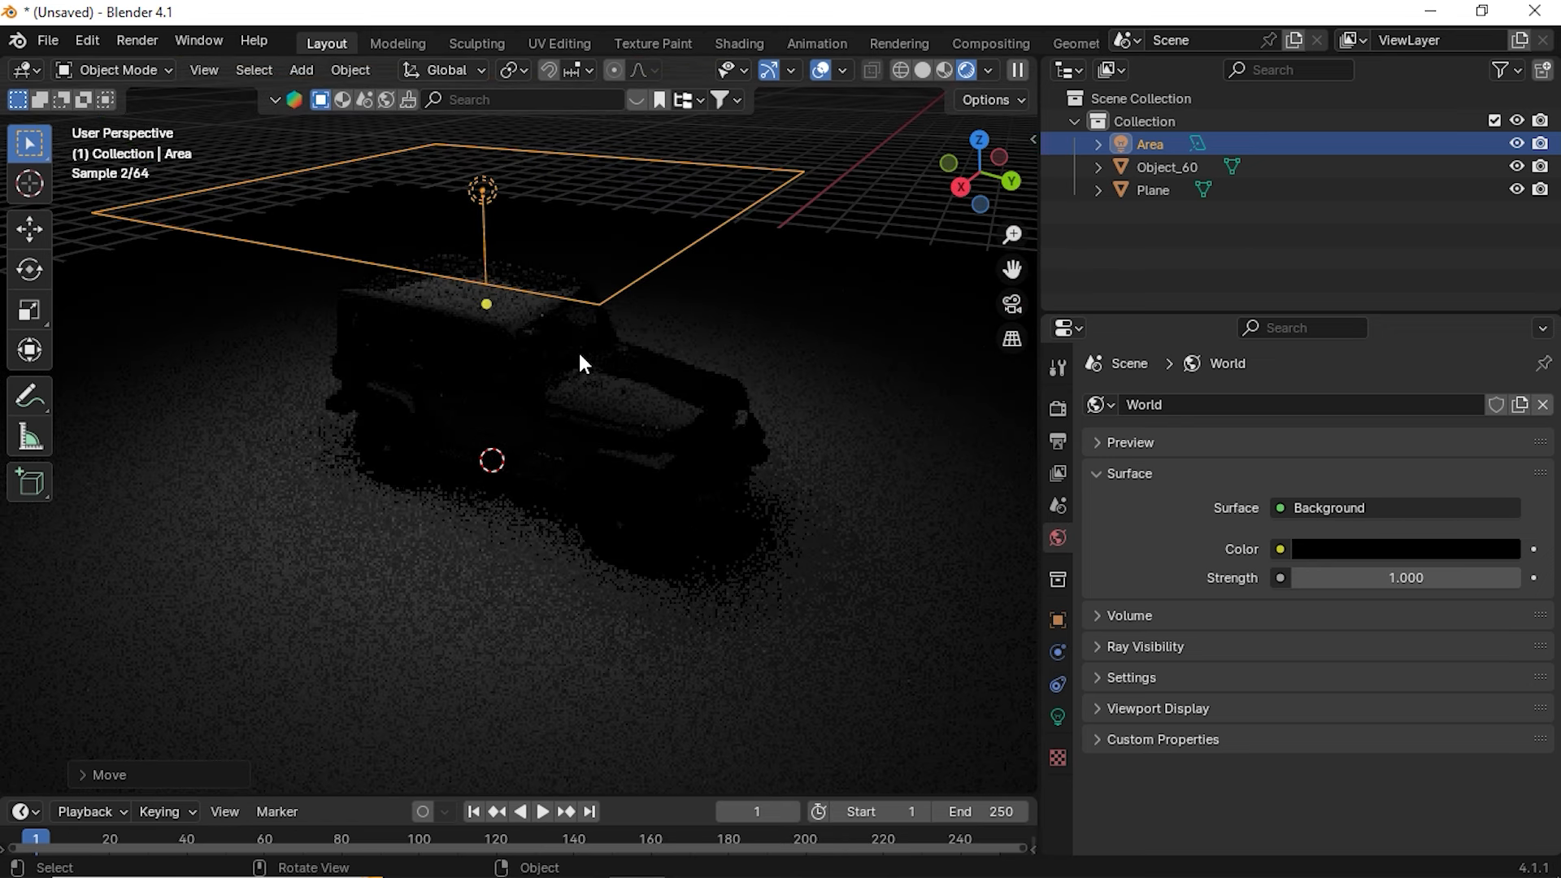
Hide the area light and add a new mesh plane at the 3D cursor under the Jeep
{"action": "left_click", "coordinate": [1519, 145]}
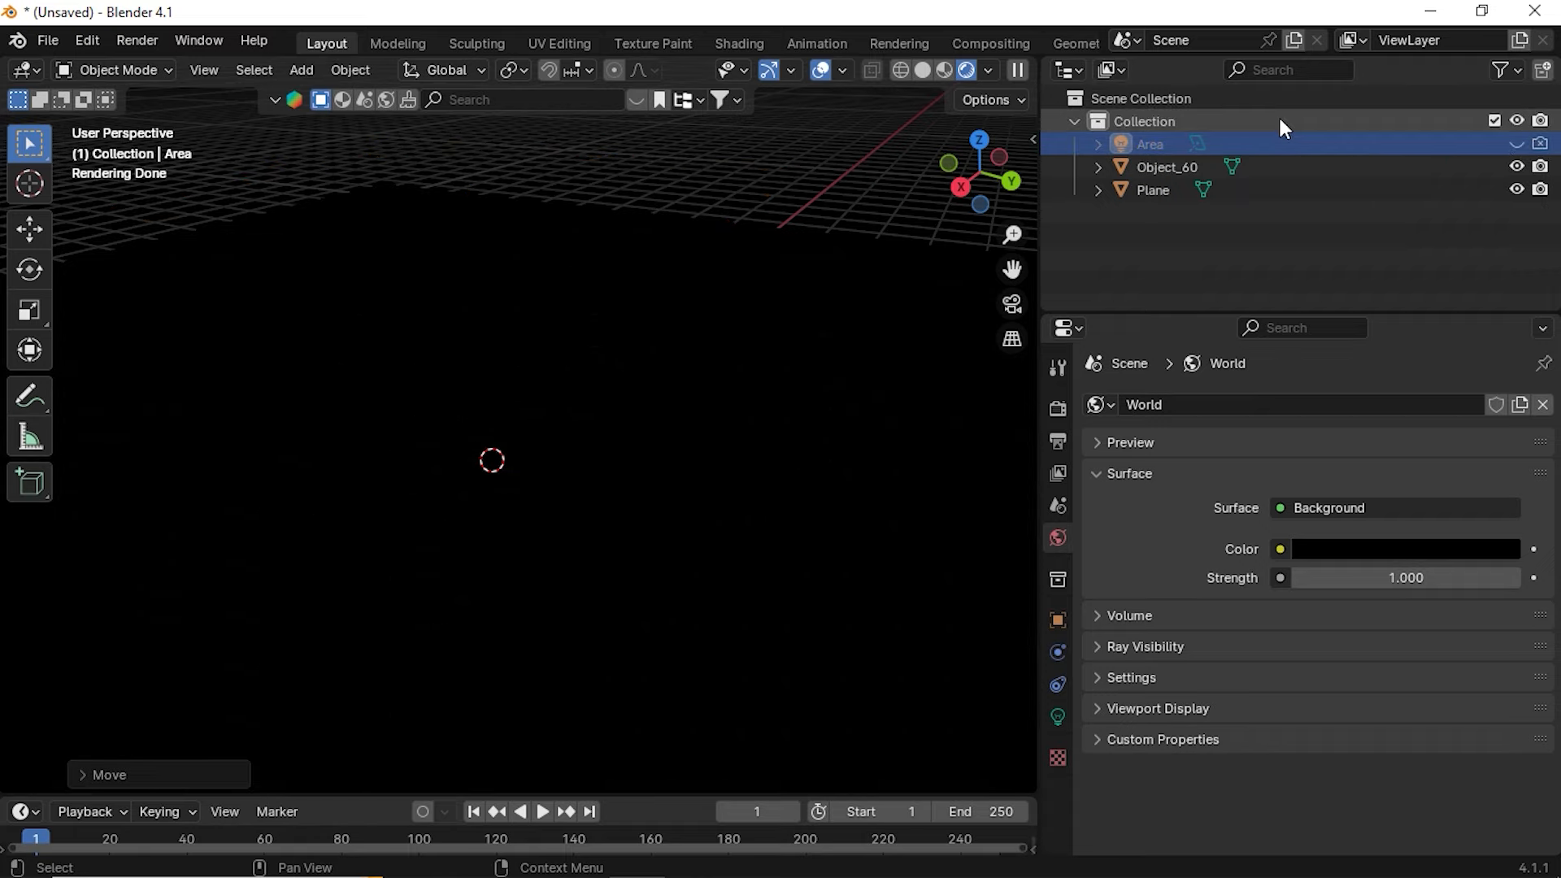
{"action": "middle_click_drag", "start_coordinate": [656, 578], "coordinate": [636, 533]}
{"action": "key", "text": "shift+a"}
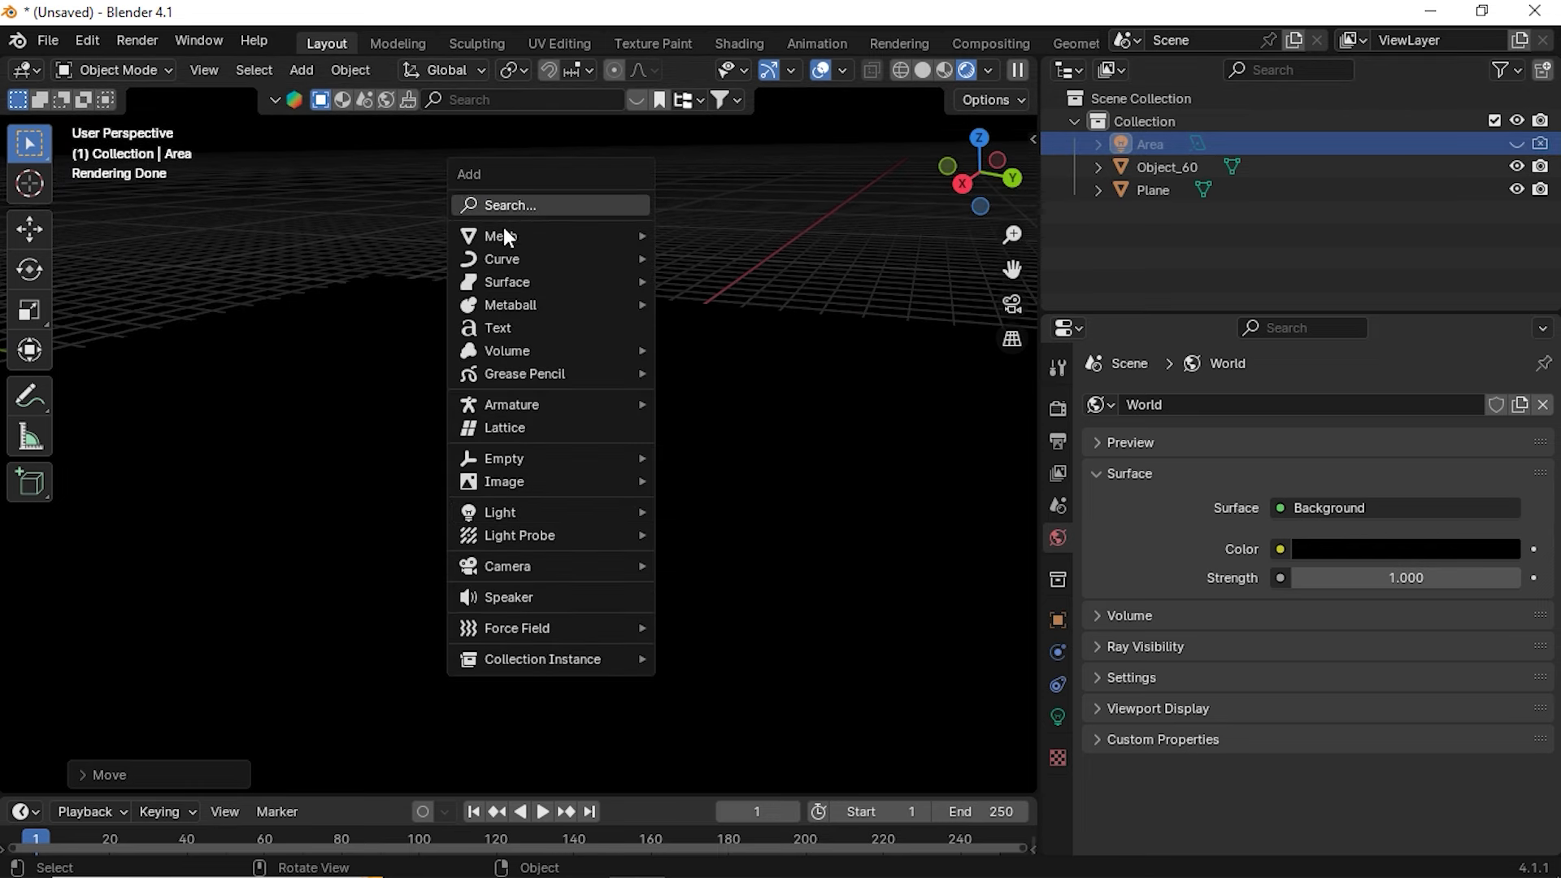
{"action": "mouse_move", "coordinate": [521, 235]}
{"action": "left_click", "coordinate": [713, 237]}
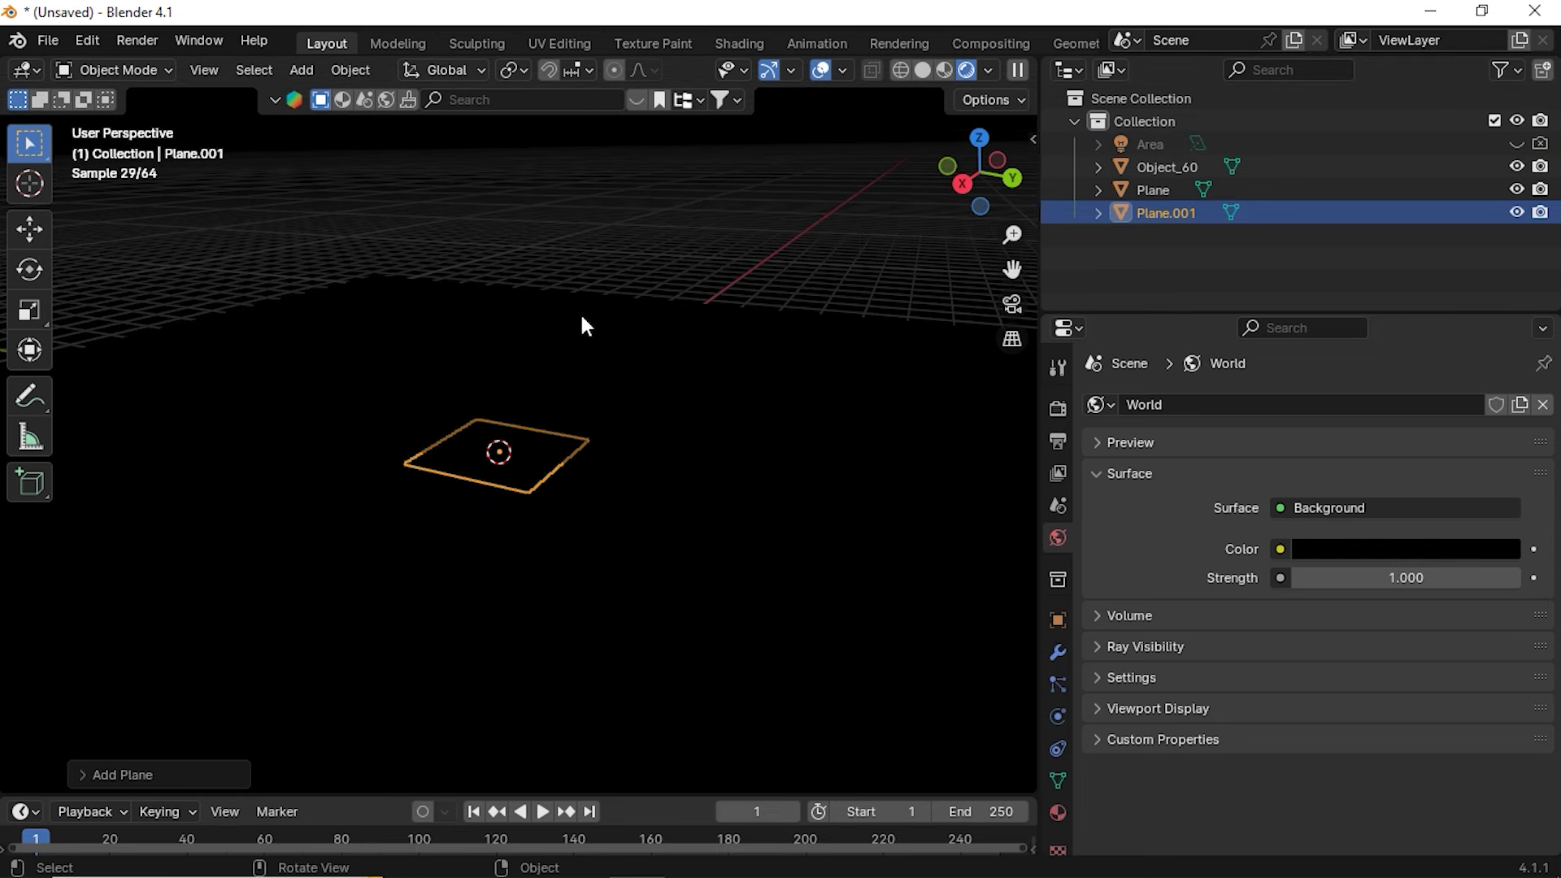
Switch the viewport to solid shading and raise the newly added small plane along Z above the Jeep's roof
{"action": "key", "text": "z"}
{"action": "left_click", "coordinate": [793, 320]}
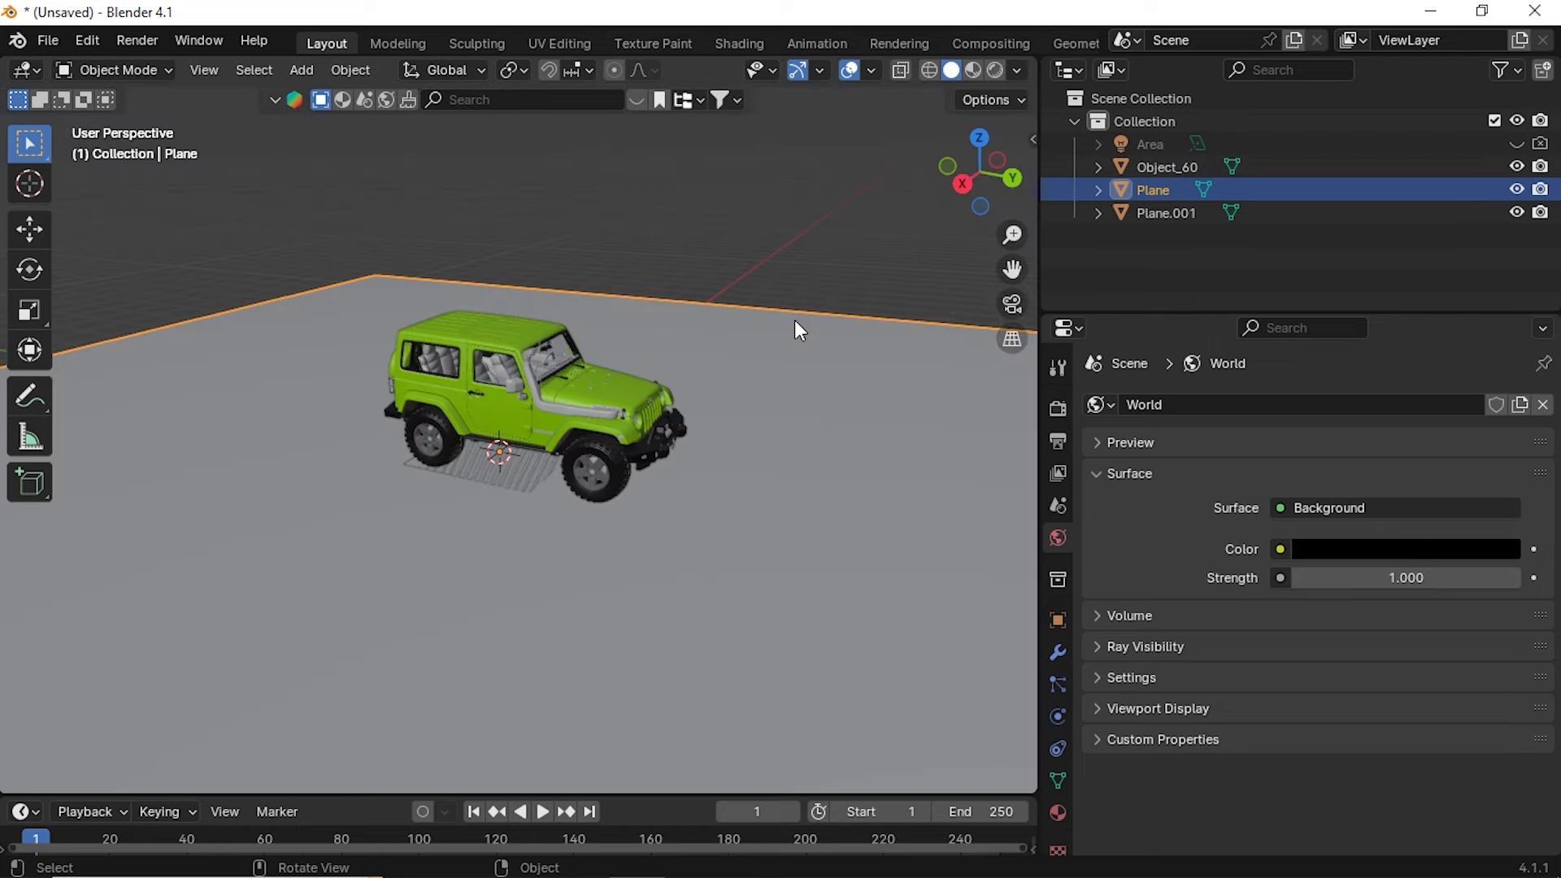
{"action": "middle_click_drag", "start_coordinate": [491, 516], "coordinate": [523, 498]}
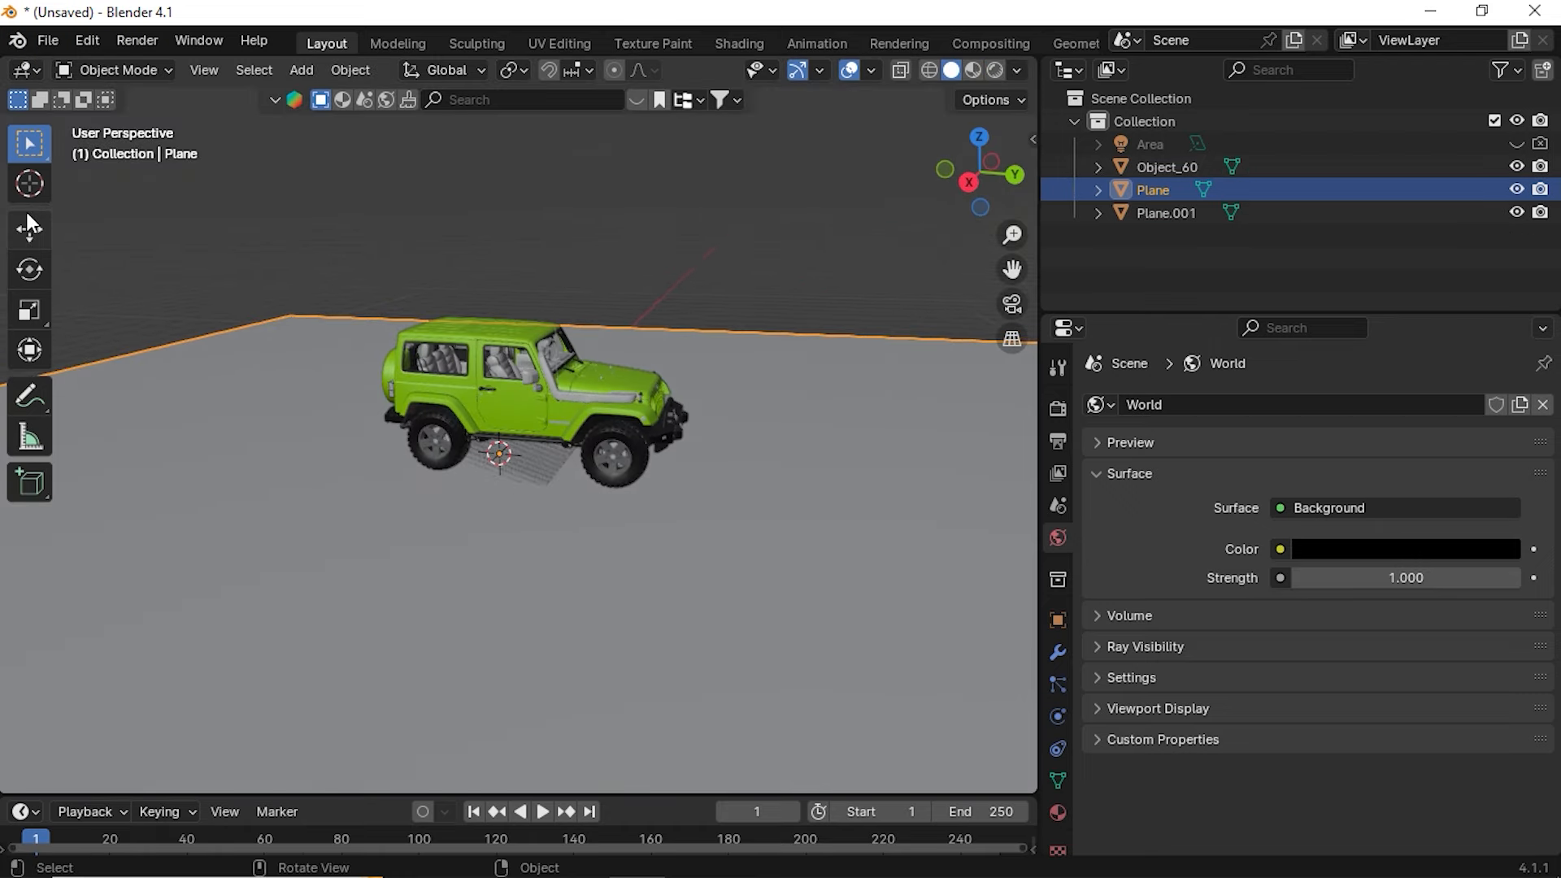
{"action": "left_click", "coordinate": [31, 232]}
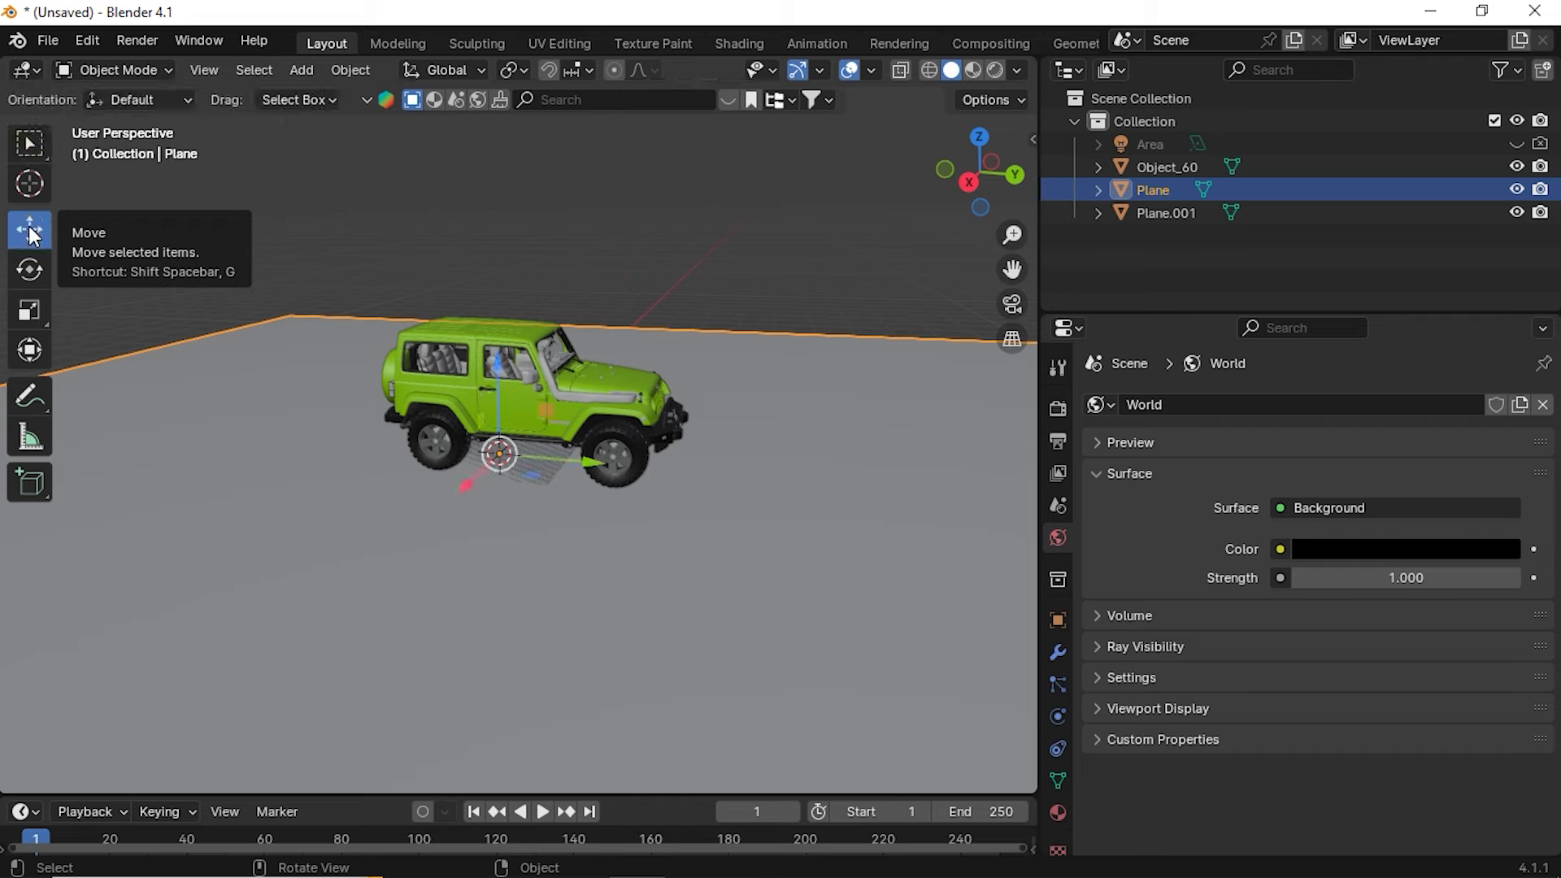
{"action": "left_click_drag", "start_coordinate": [498, 356], "coordinate": [486, 317]}
{"action": "key", "text": "ctrl+z"}
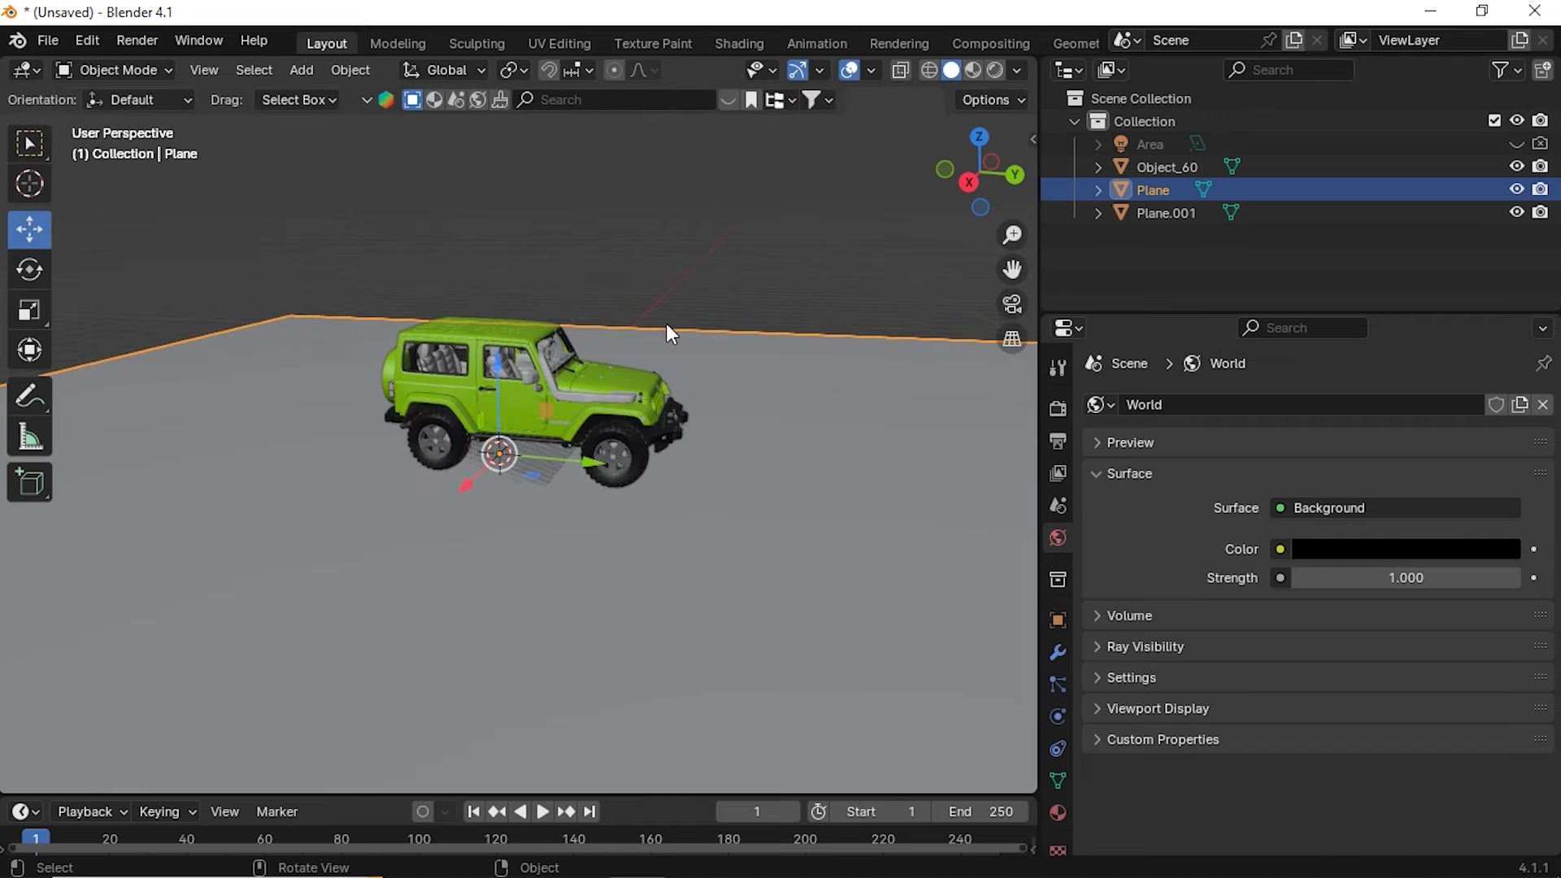
{"action": "left_click", "coordinate": [1171, 213]}
{"action": "left_click_drag", "start_coordinate": [510, 376], "coordinate": [522, 178]}
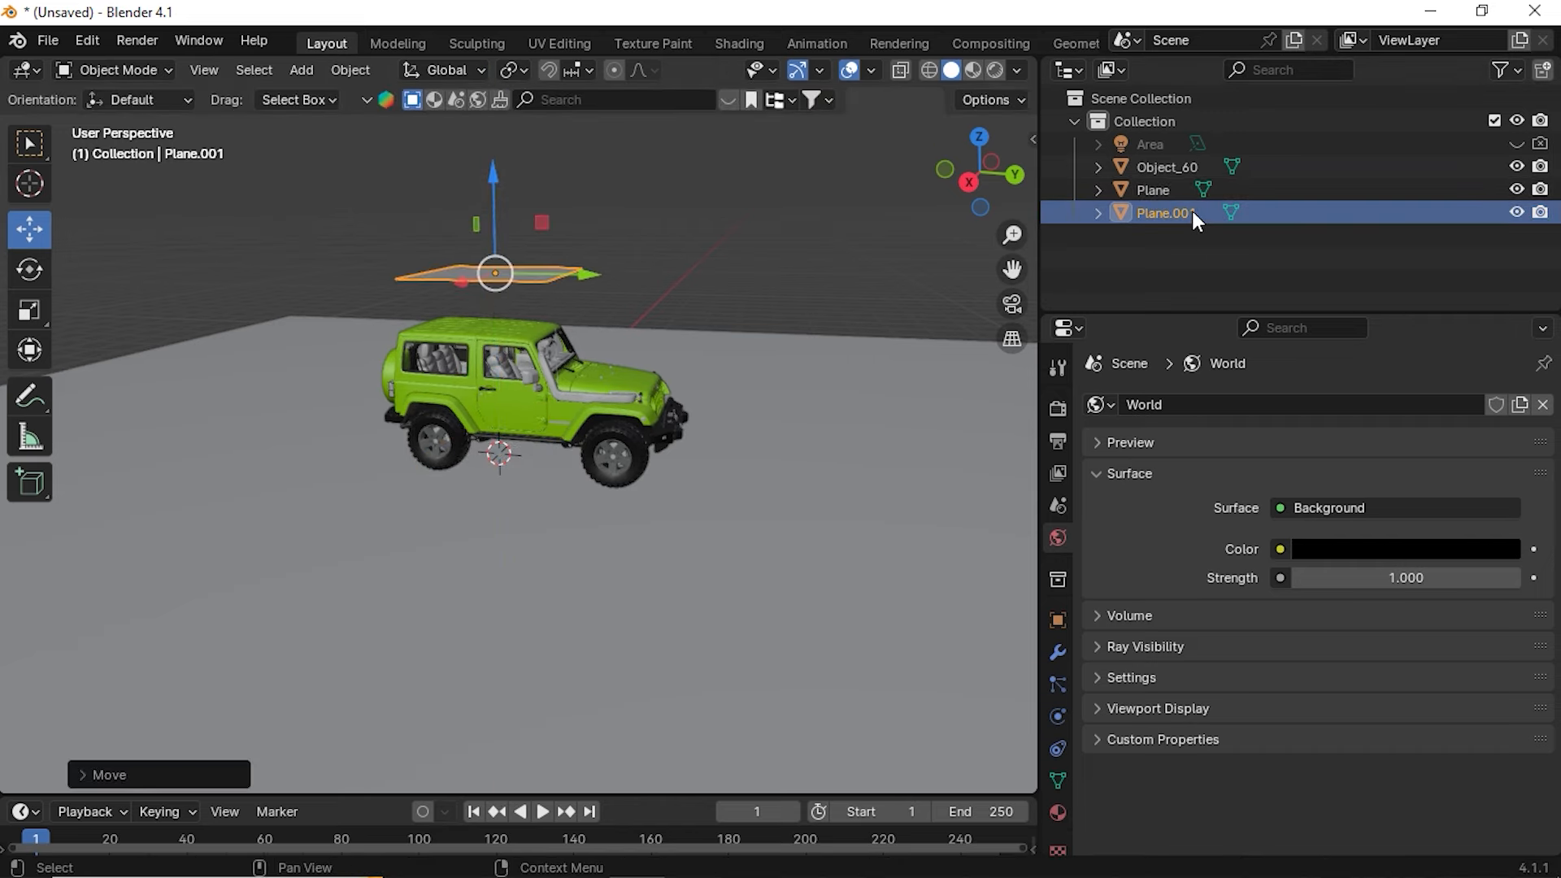
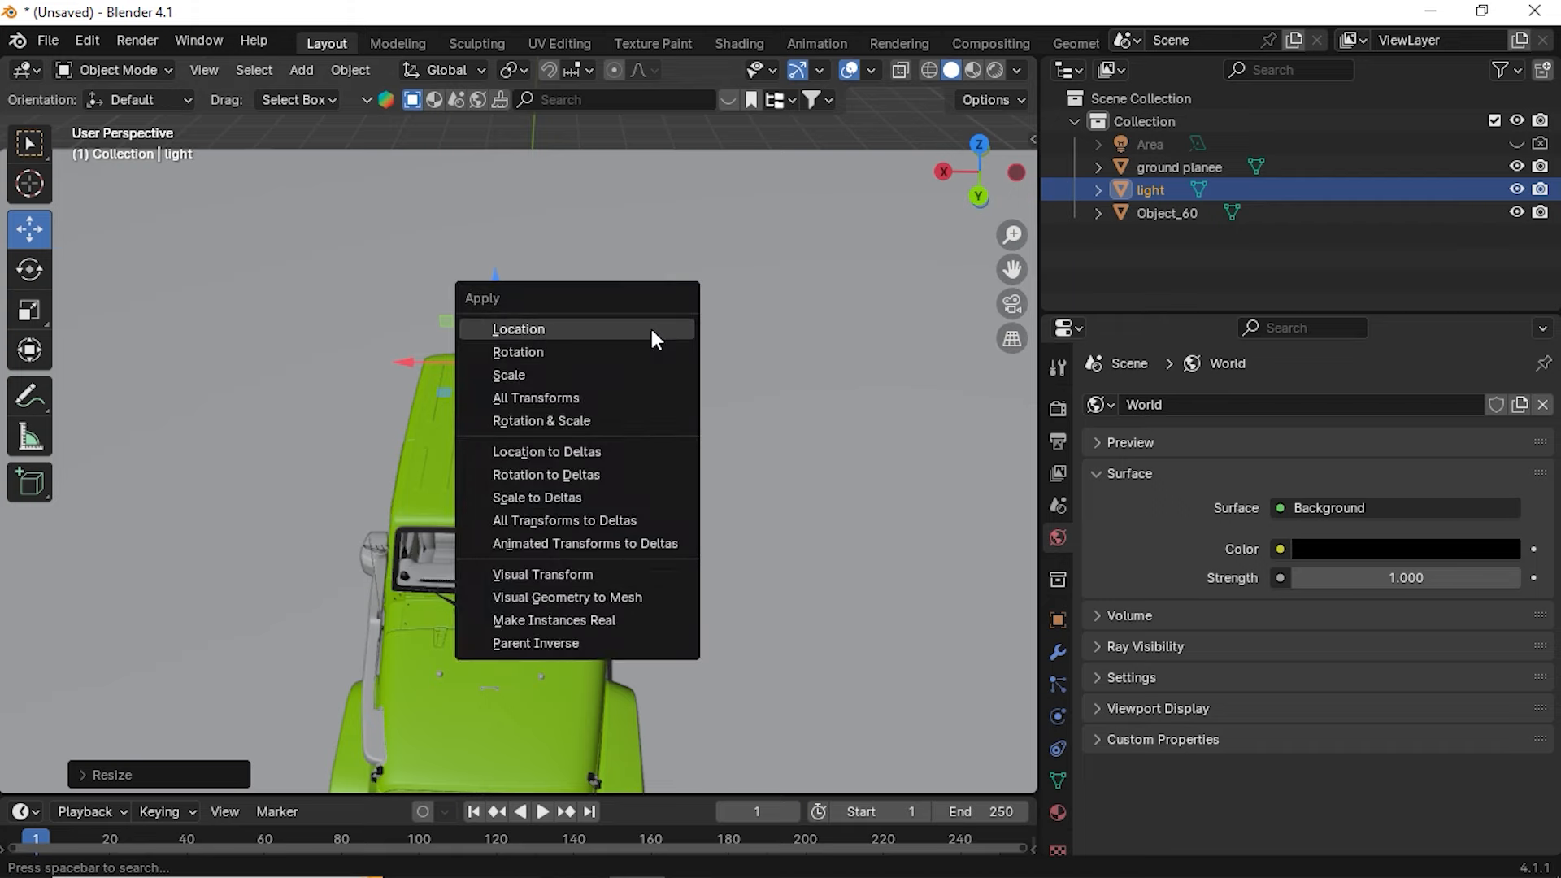
Apply the scale of the narrow light plane and view it from around the Jeep
{"action": "left_click", "coordinate": [606, 374]}
{"action": "middle_click_drag", "start_coordinate": [603, 374], "coordinate": [555, 388]}
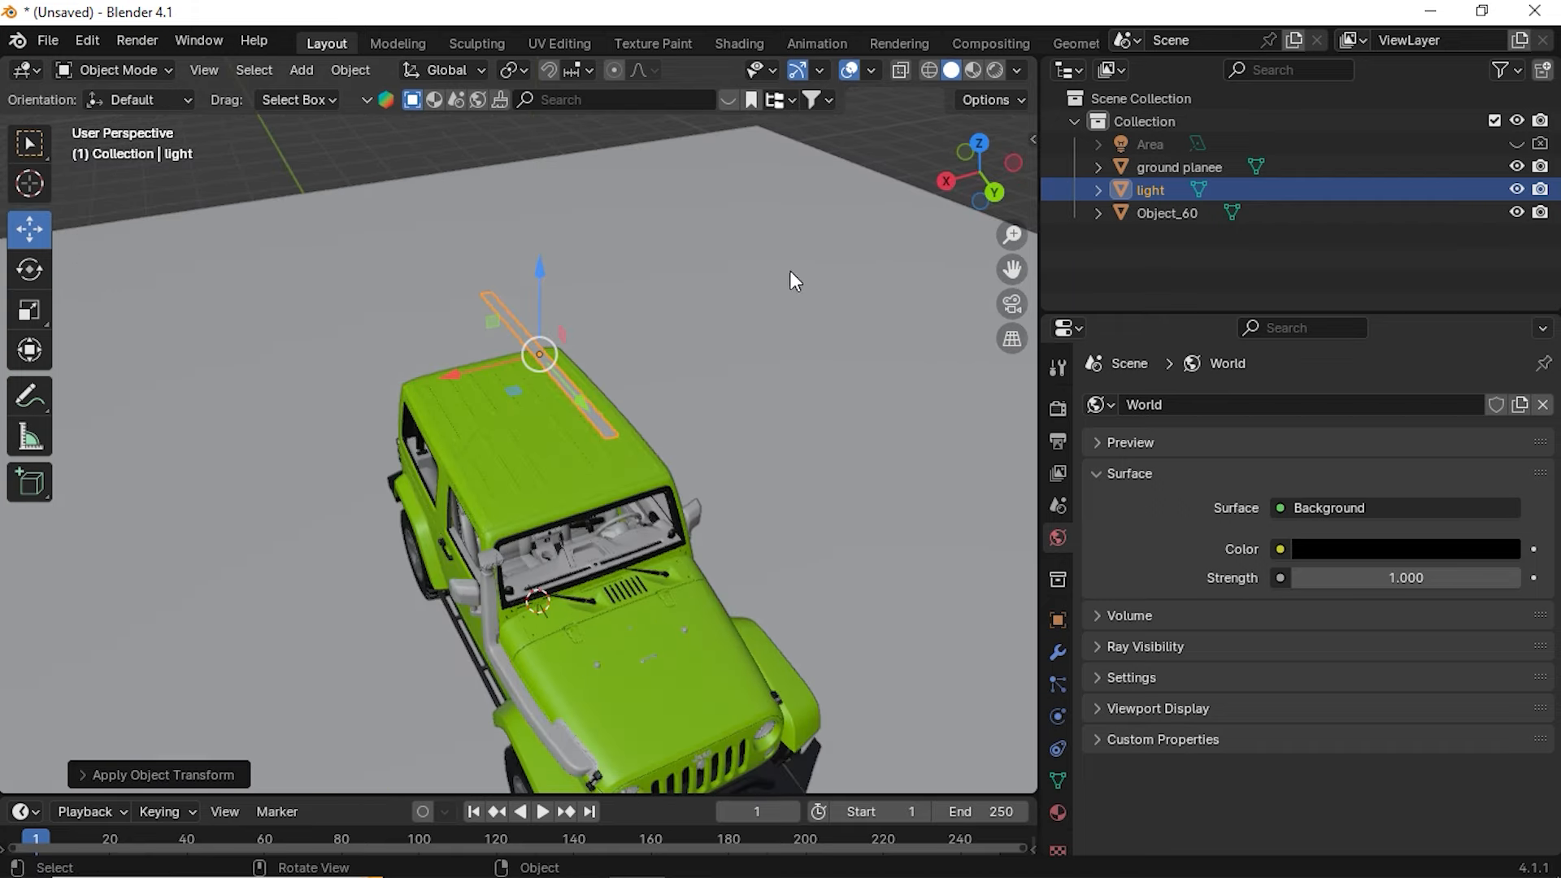
{"action": "scroll", "coordinate": [753, 392], "scroll_direction": "down", "scroll_amount": 4}
{"action": "scroll", "coordinate": [572, 456], "scroll_direction": "up", "scroll_amount": 2}
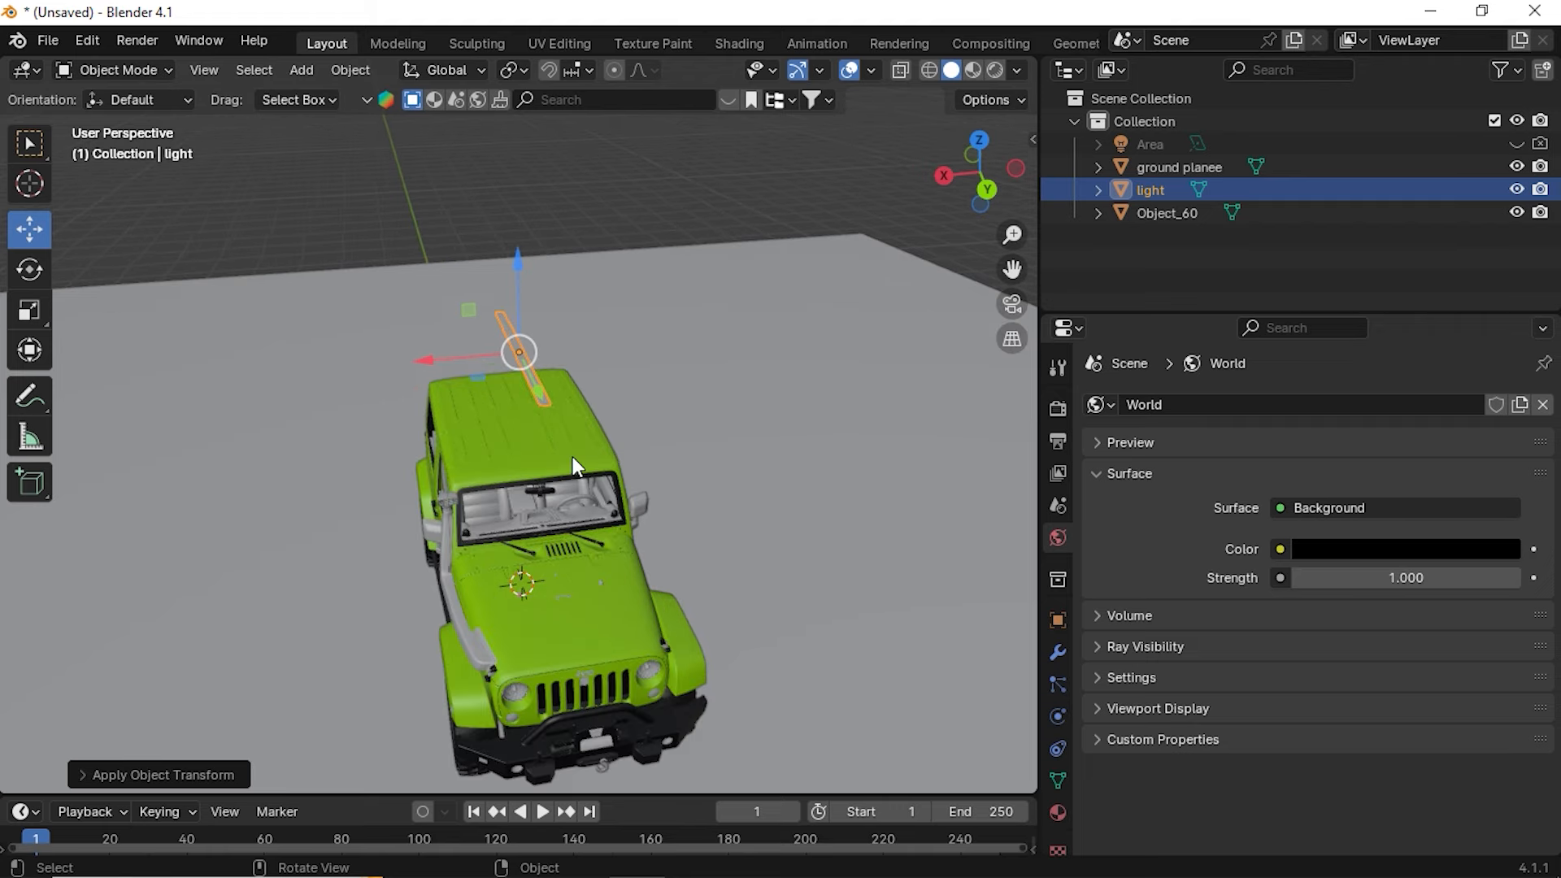
{"action": "middle_click_drag", "start_coordinate": [572, 456], "coordinate": [598, 452]}
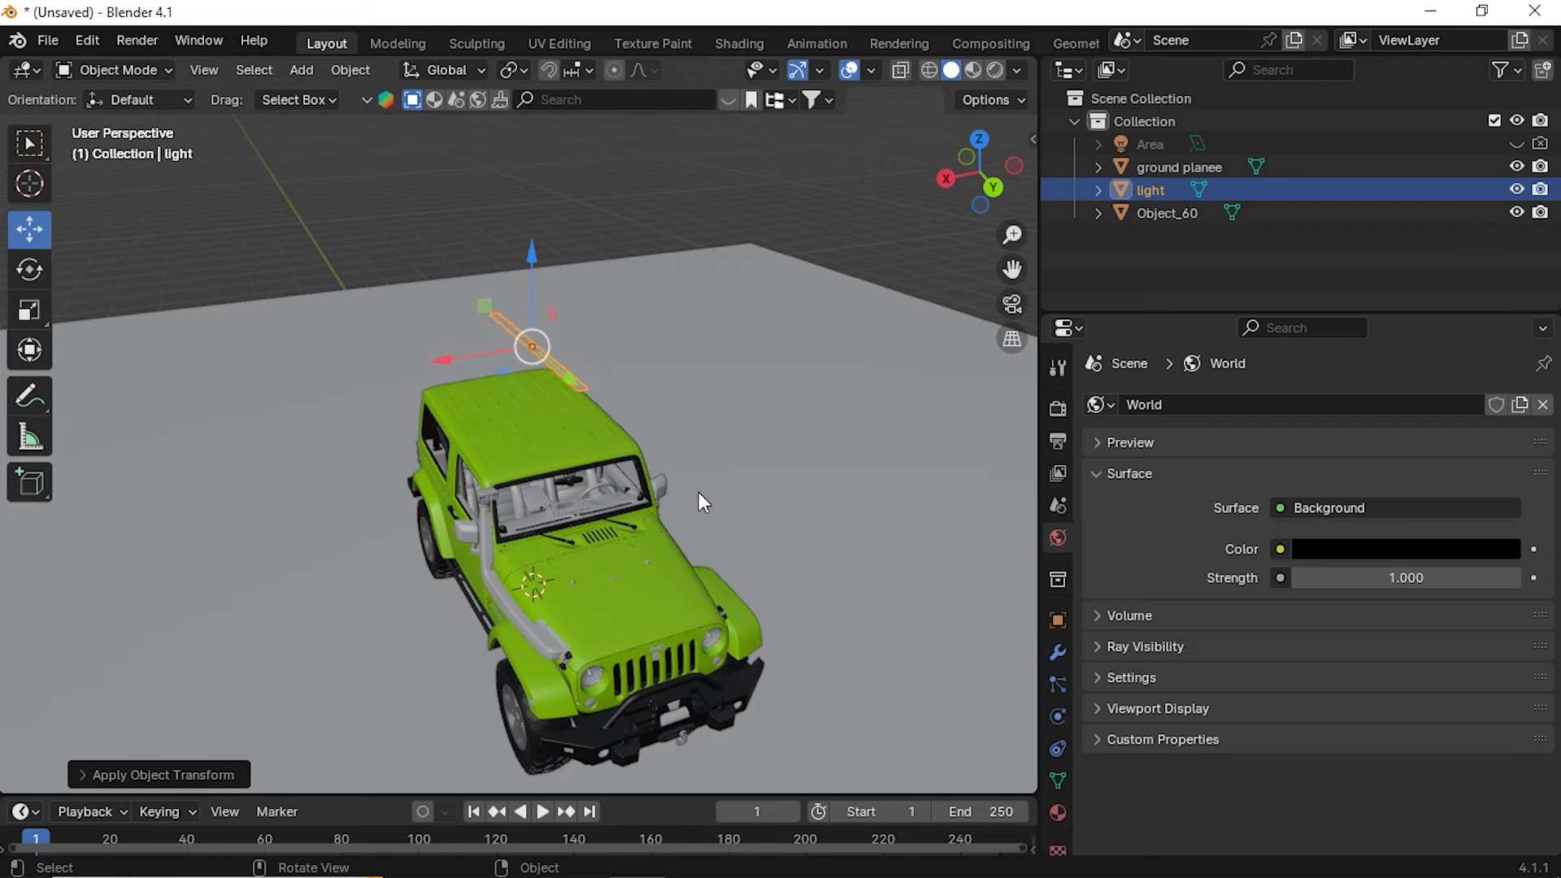
Add an Array modifier to the light plane
{"action": "left_click", "coordinate": [1057, 654]}
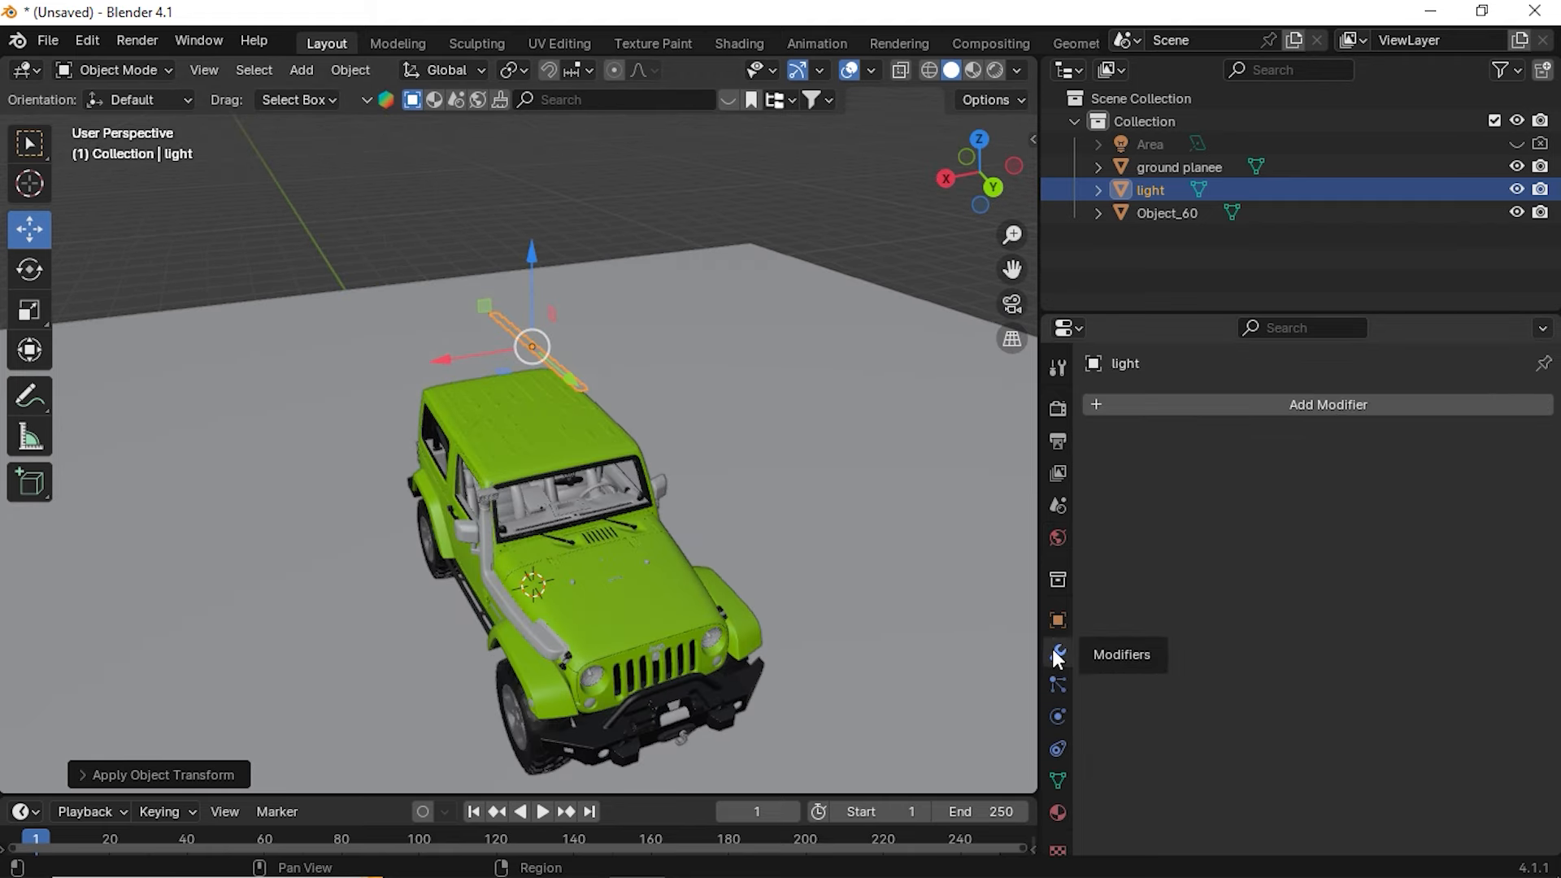
{"action": "left_click", "coordinate": [1315, 405]}
{"action": "left_click", "coordinate": [1315, 404]}
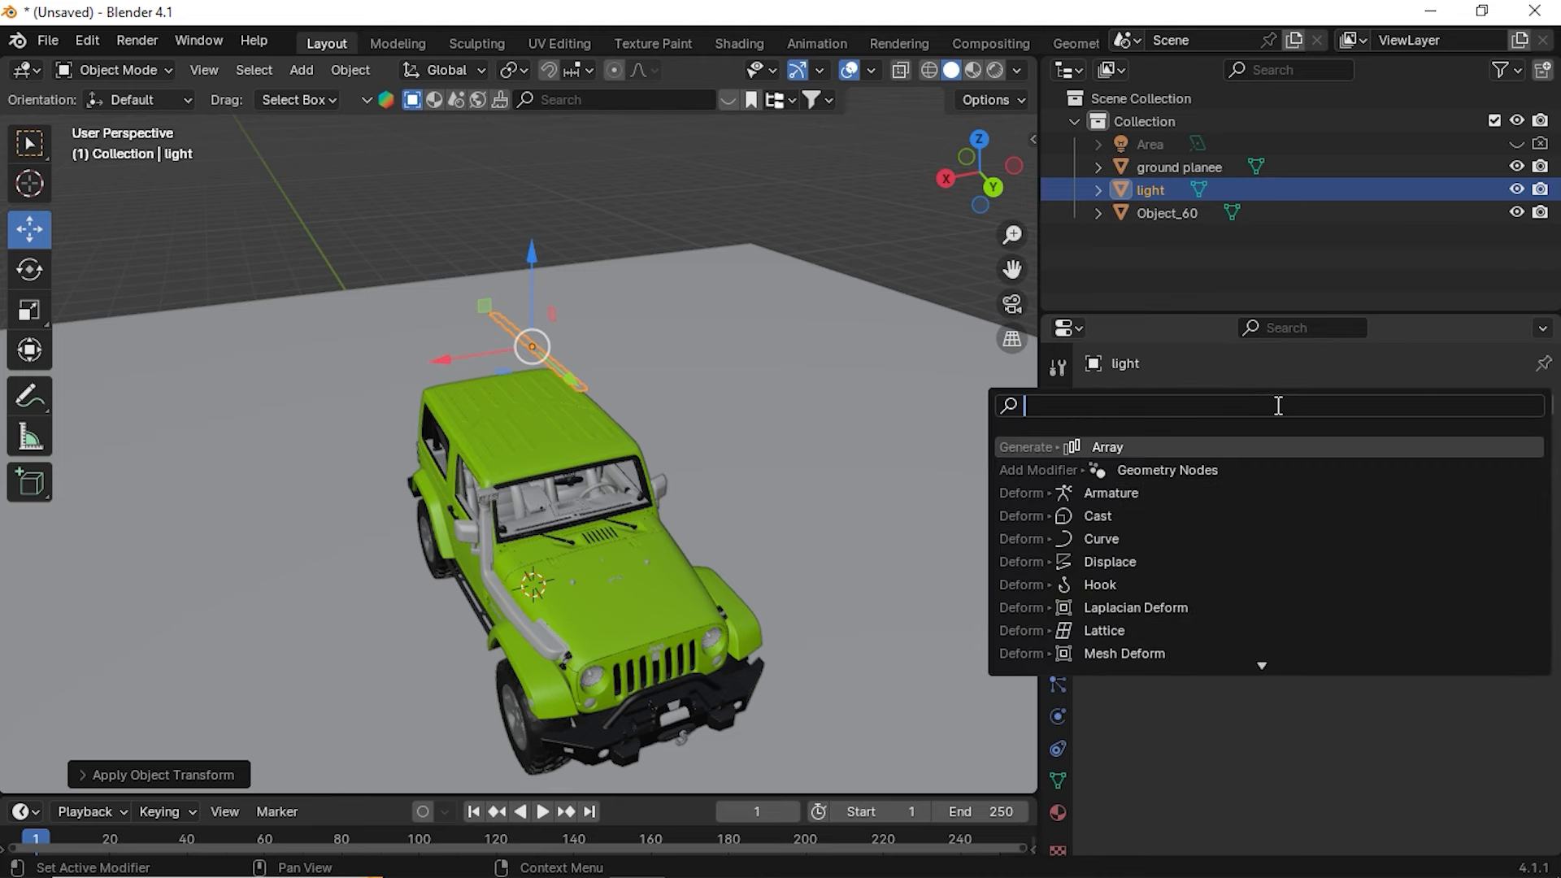
{"action": "type", "text": "array"}
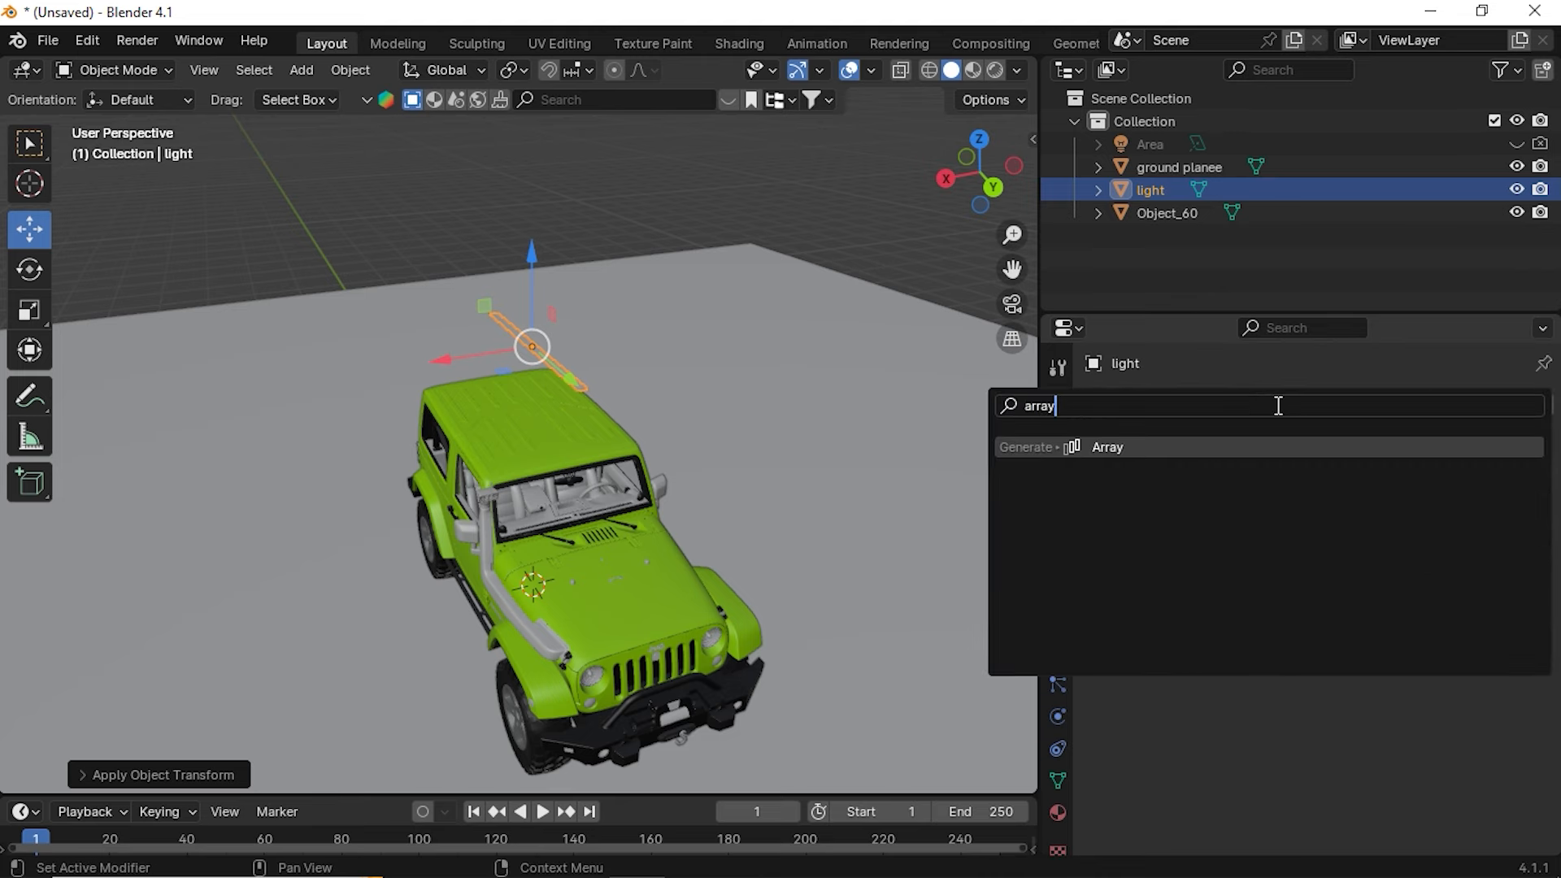
{"action": "key", "text": "Return"}
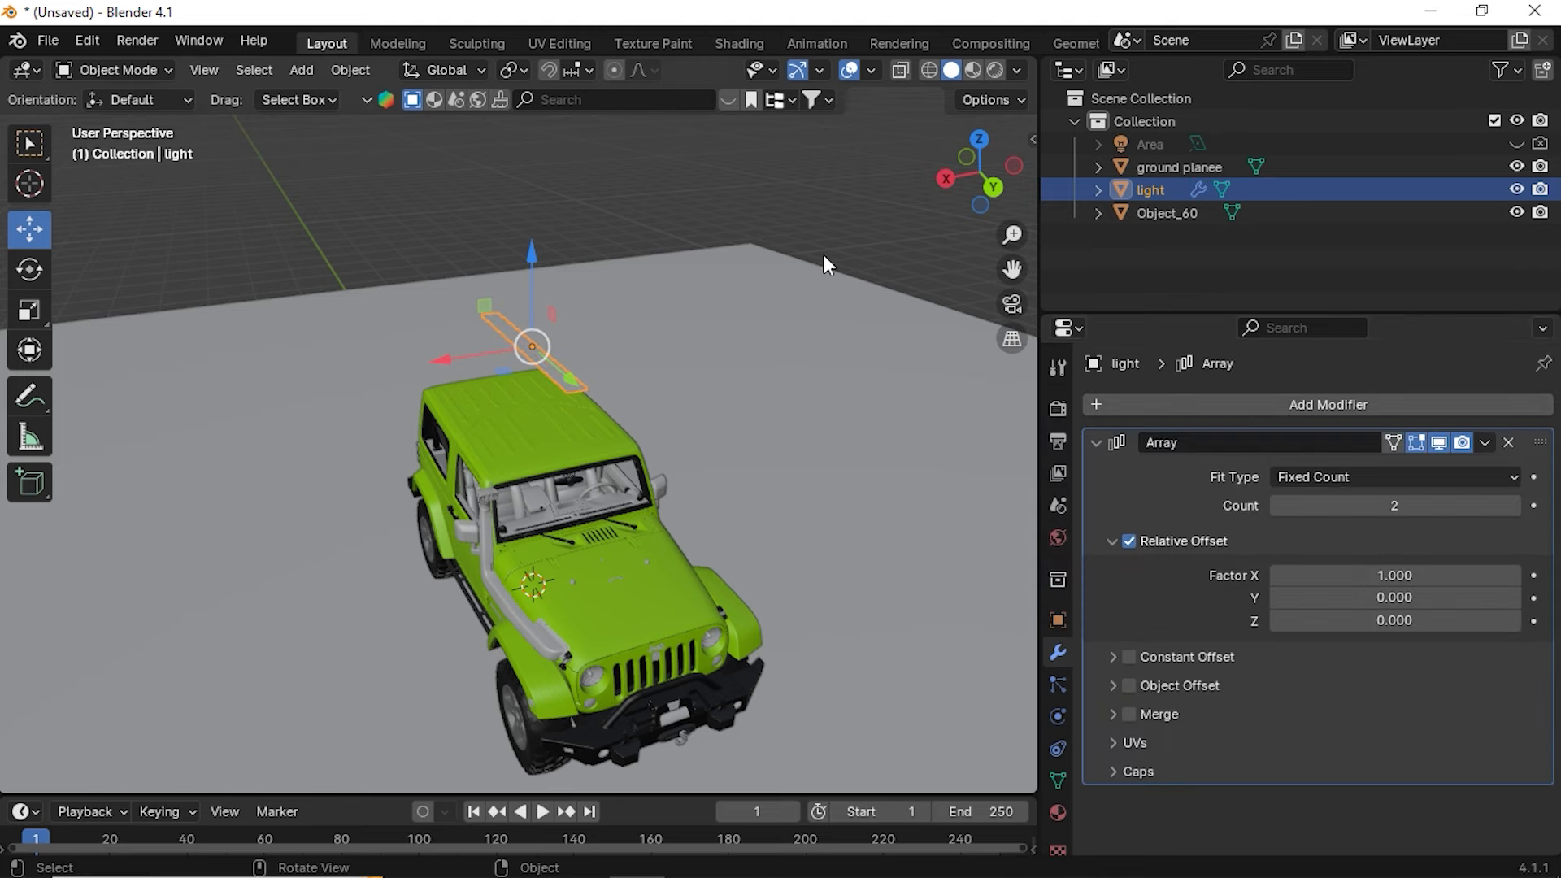
Set the array's relative X offset factor to 1.9 to leave gaps between the light strips
{"action": "middle_click_drag", "start_coordinate": [827, 264], "coordinate": [618, 421]}
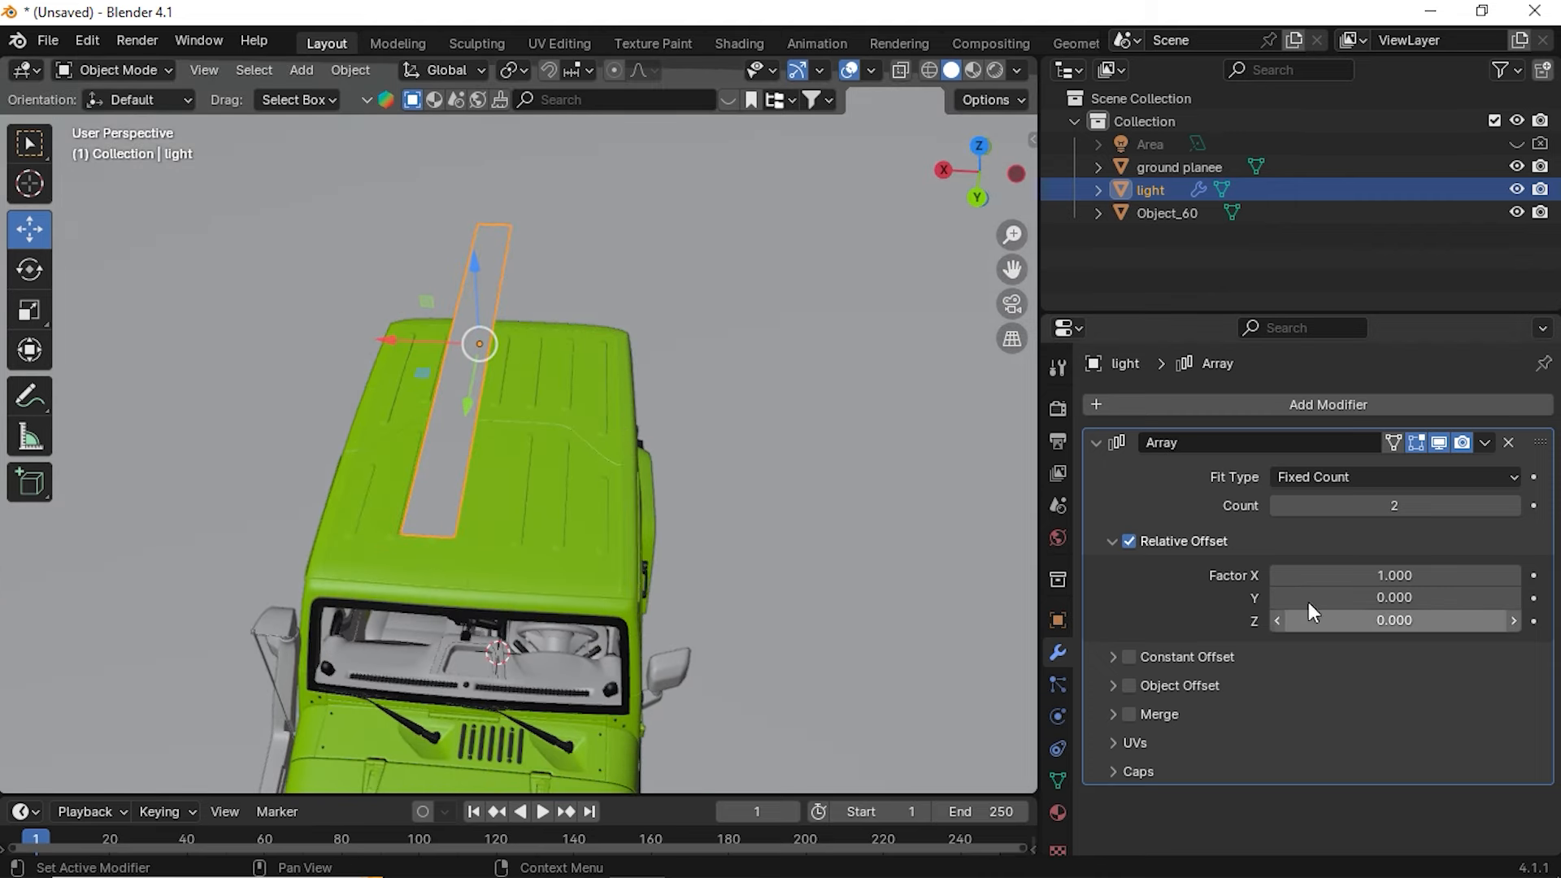
{"action": "double_click", "coordinate": [1393, 575]}
{"action": "type", "text": "1.9"}
{"action": "key", "text": "Return"}
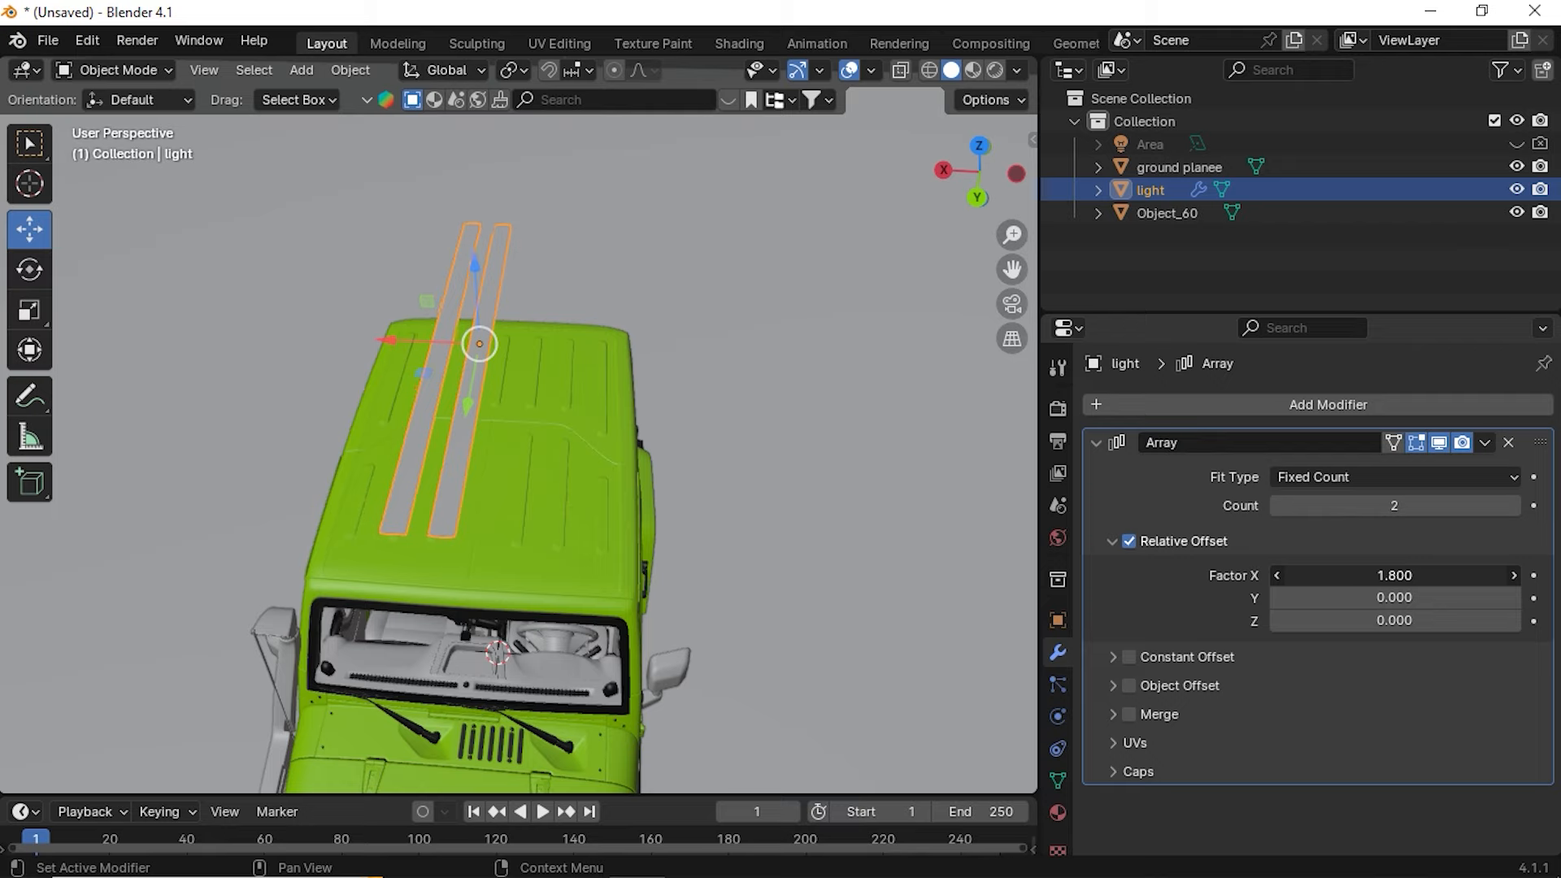
{"action": "left_click_drag", "start_coordinate": [1393, 575], "coordinate": [1317, 575]}
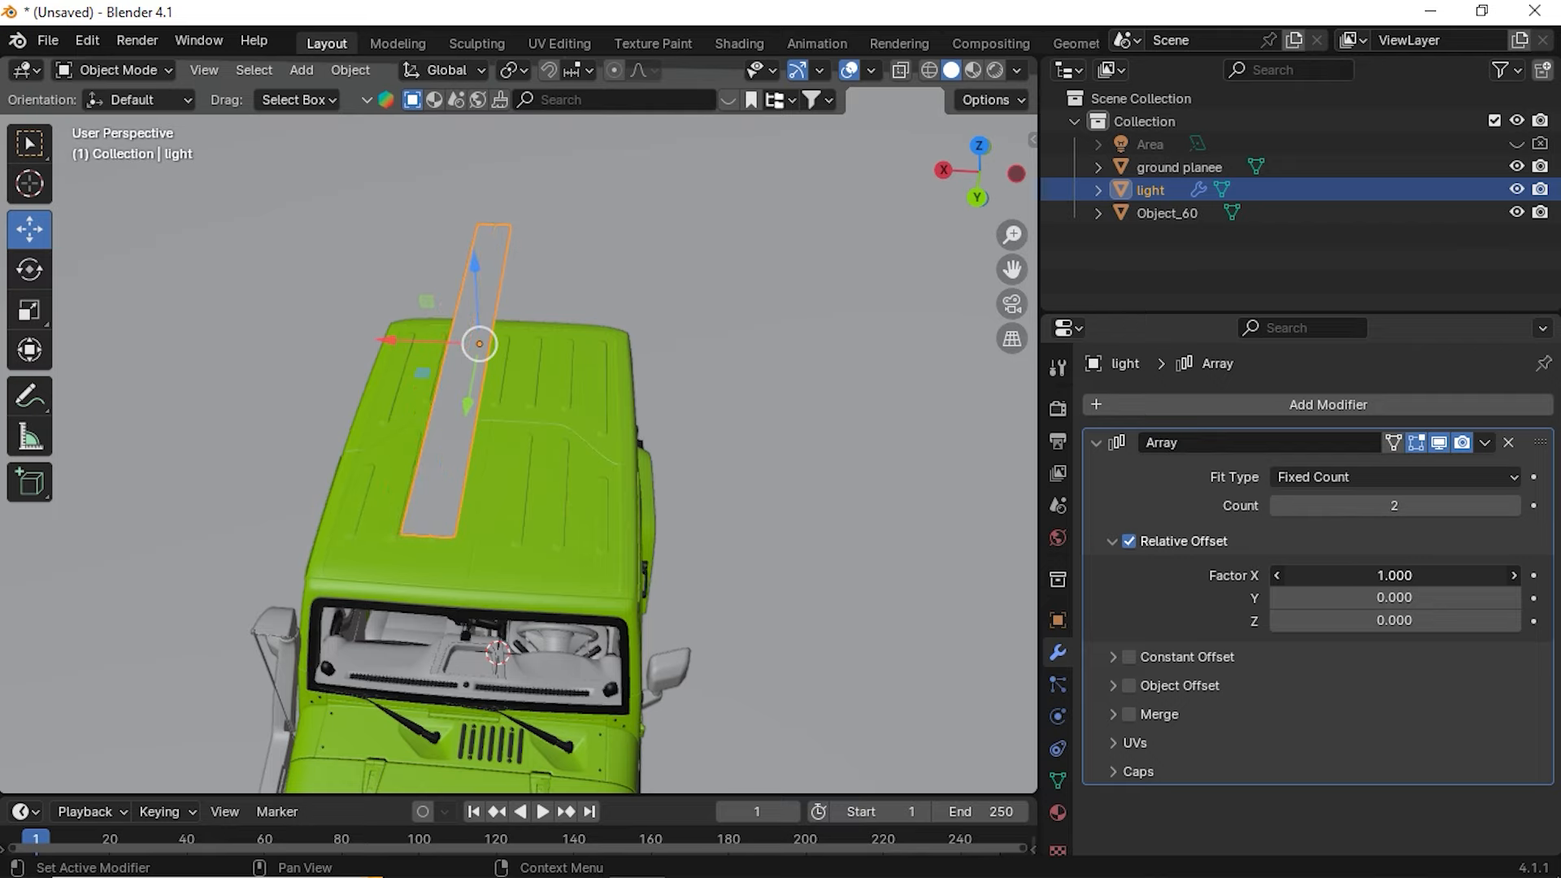
{"action": "left_click_drag", "start_coordinate": [1317, 576], "coordinate": [1403, 576]}
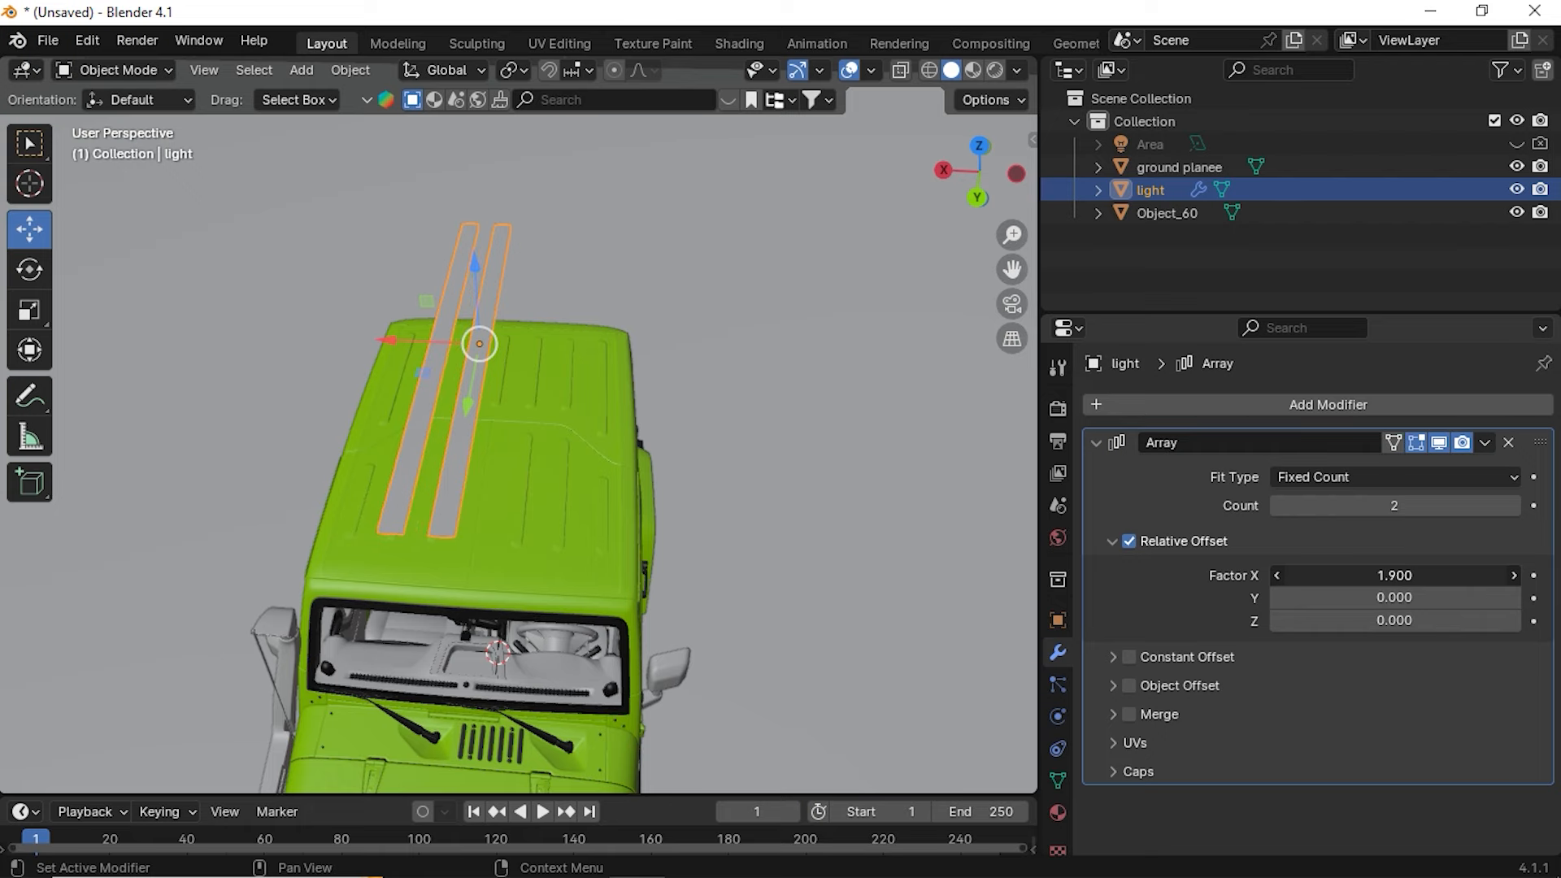
Raise the array count to 8 light strips above the Jeep's roof
{"action": "middle_click_drag", "start_coordinate": [670, 517], "coordinate": [656, 480]}
{"action": "scroll", "coordinate": [634, 491], "scroll_direction": "up", "scroll_amount": 3}
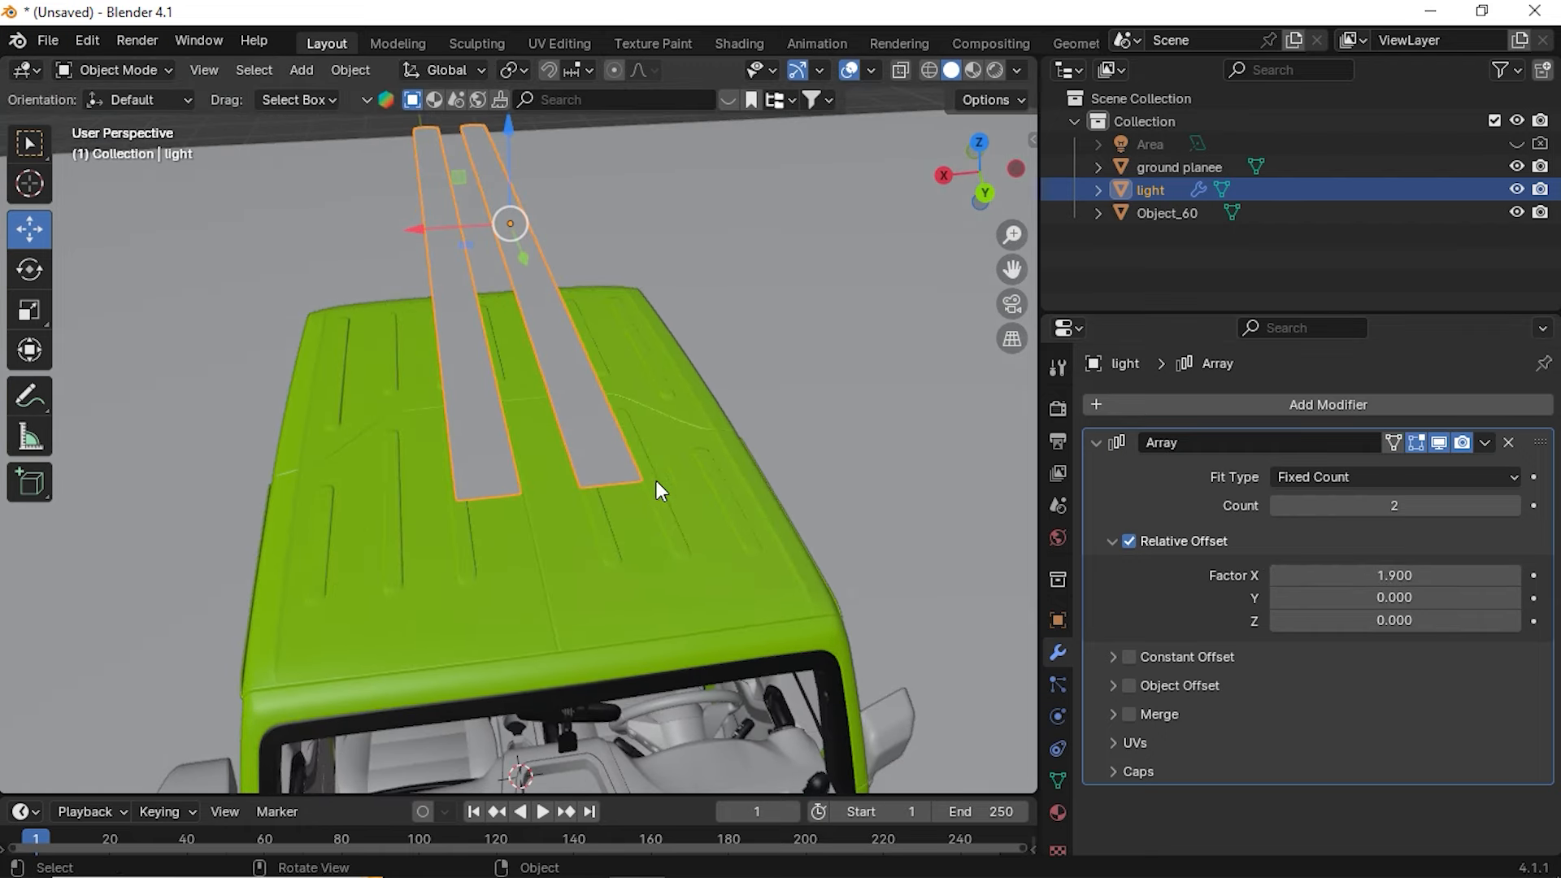
{"action": "left_click", "coordinate": [1515, 501]}
{"action": "left_click", "coordinate": [1514, 499]}
{"action": "left_click", "coordinate": [1514, 499]}
{"action": "left_click", "coordinate": [1513, 499]}
{"action": "scroll", "coordinate": [476, 392], "scroll_direction": "down", "scroll_amount": 5}
{"action": "middle_click_drag", "start_coordinate": [476, 391], "coordinate": [618, 394]}
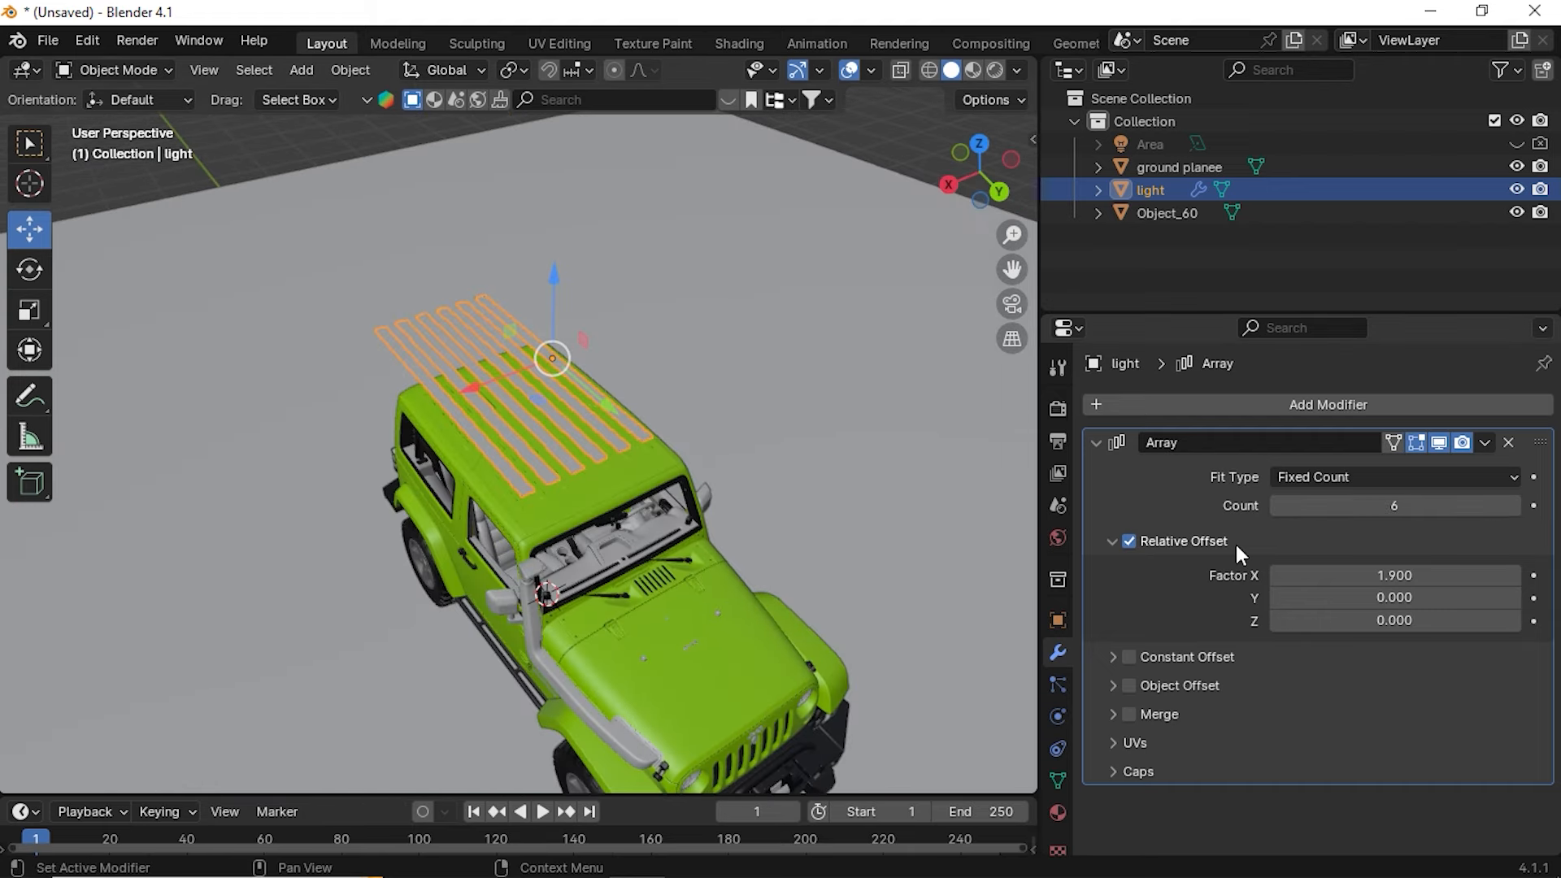
{"action": "left_click", "coordinate": [1512, 505]}
{"action": "left_click", "coordinate": [1512, 505]}
{"action": "middle_click_drag", "start_coordinate": [940, 526], "coordinate": [491, 455]}
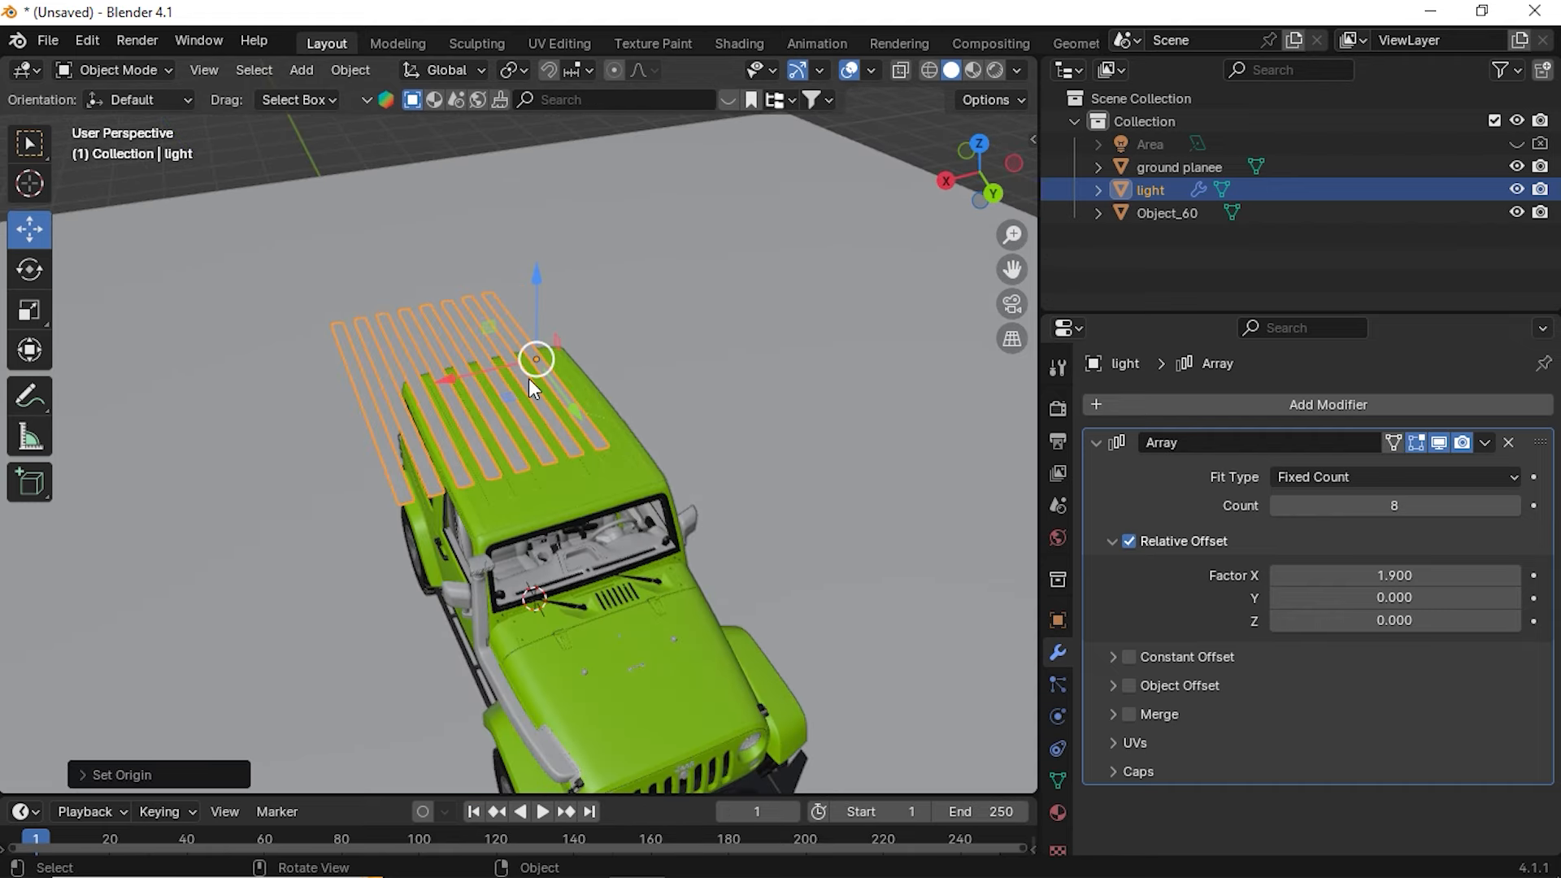
Apply the Array modifier on the light object
{"action": "middle_click_drag", "start_coordinate": [817, 536], "coordinate": [537, 333]}
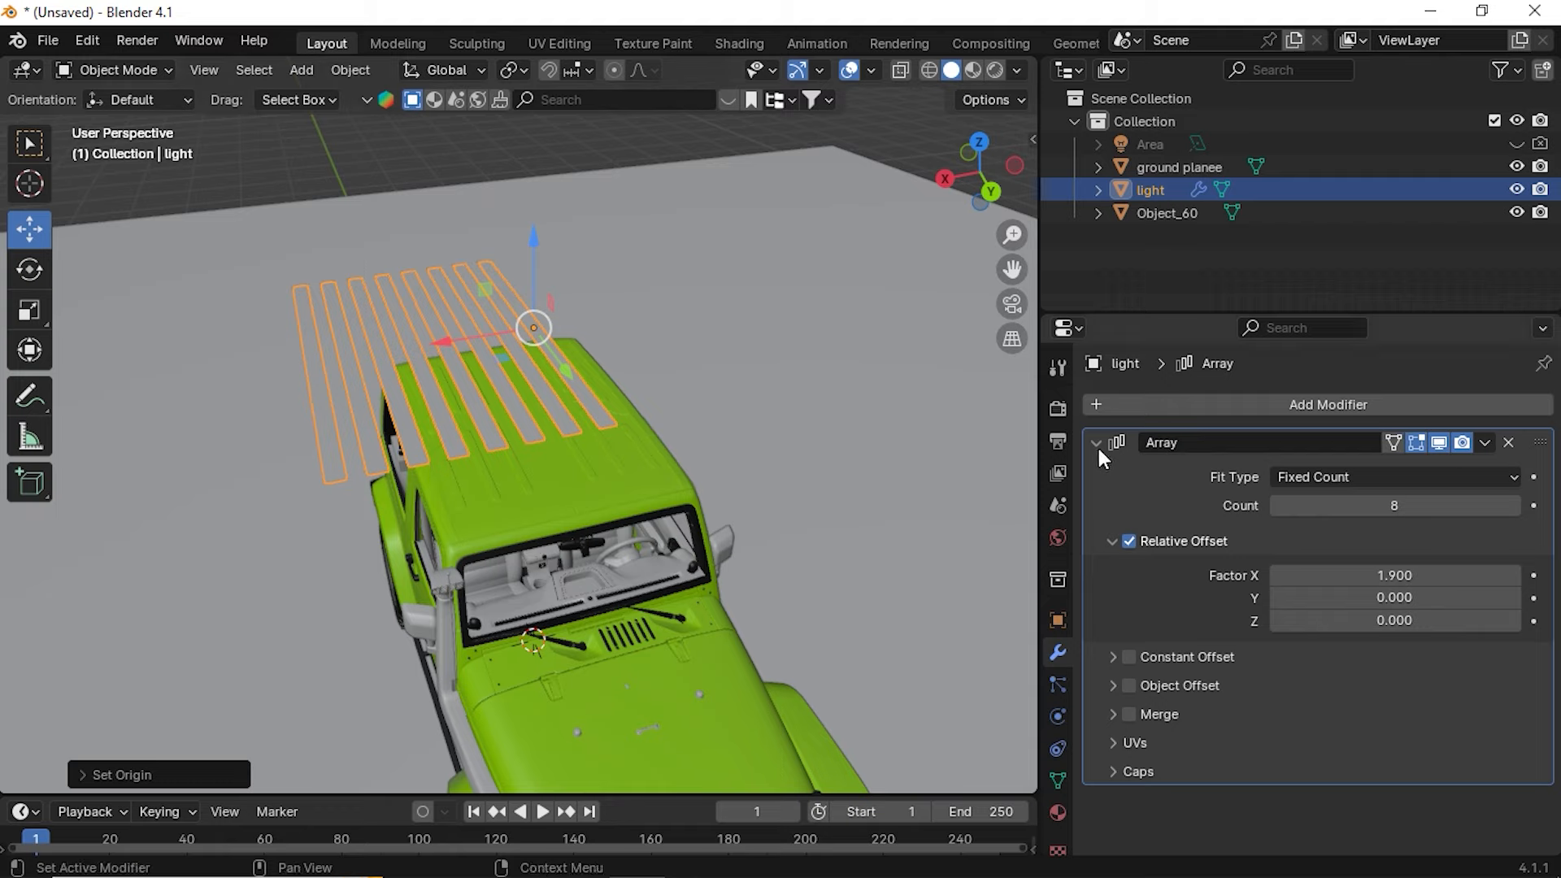
{"action": "left_click", "coordinate": [1491, 447]}
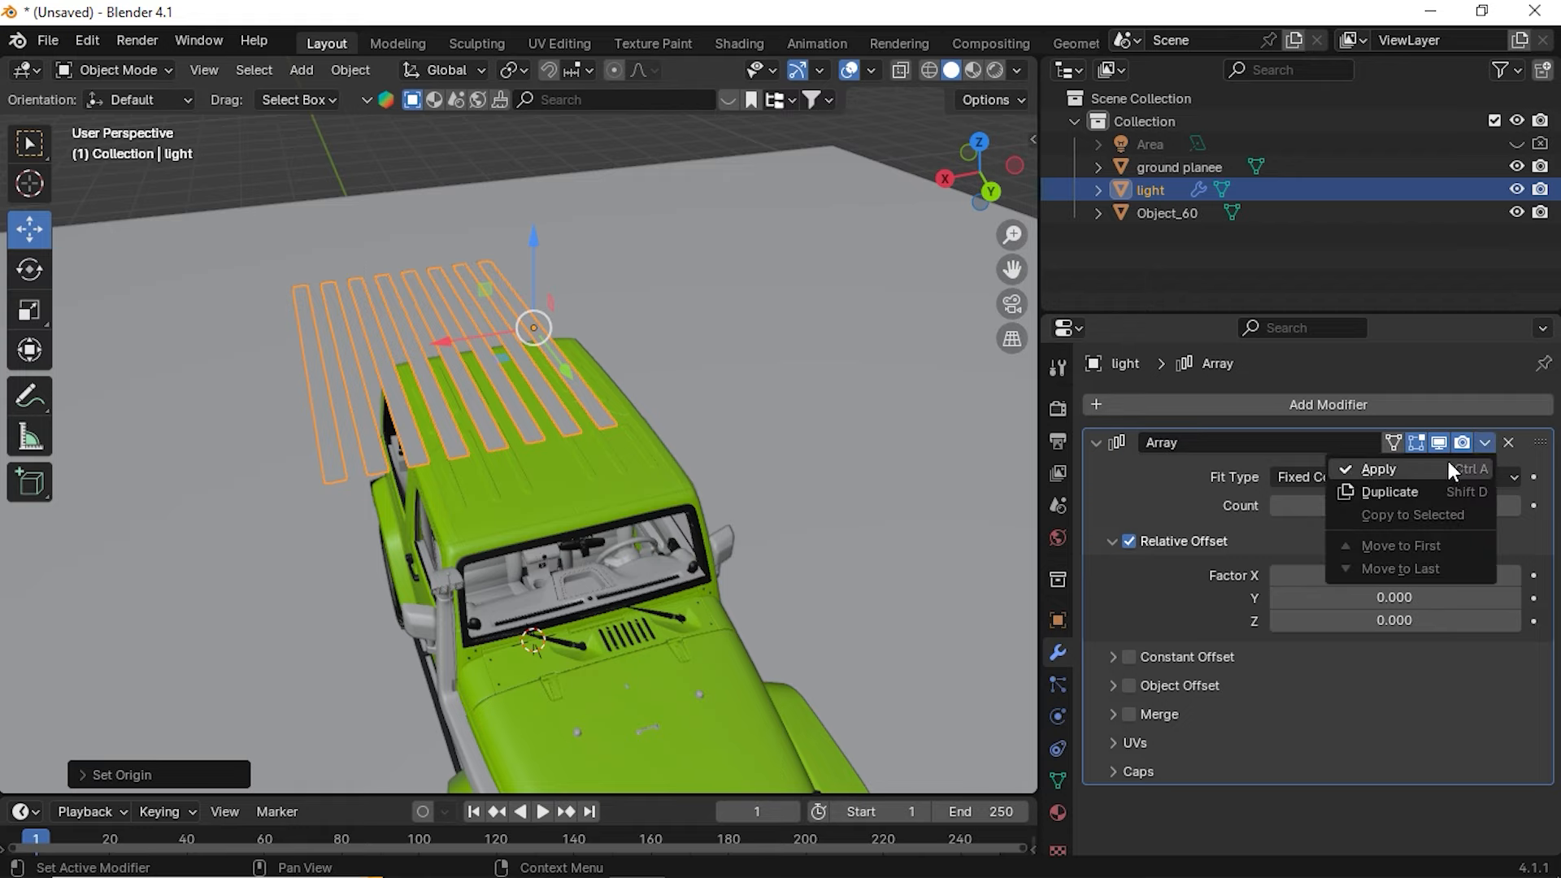
{"action": "left_click", "coordinate": [1427, 469]}
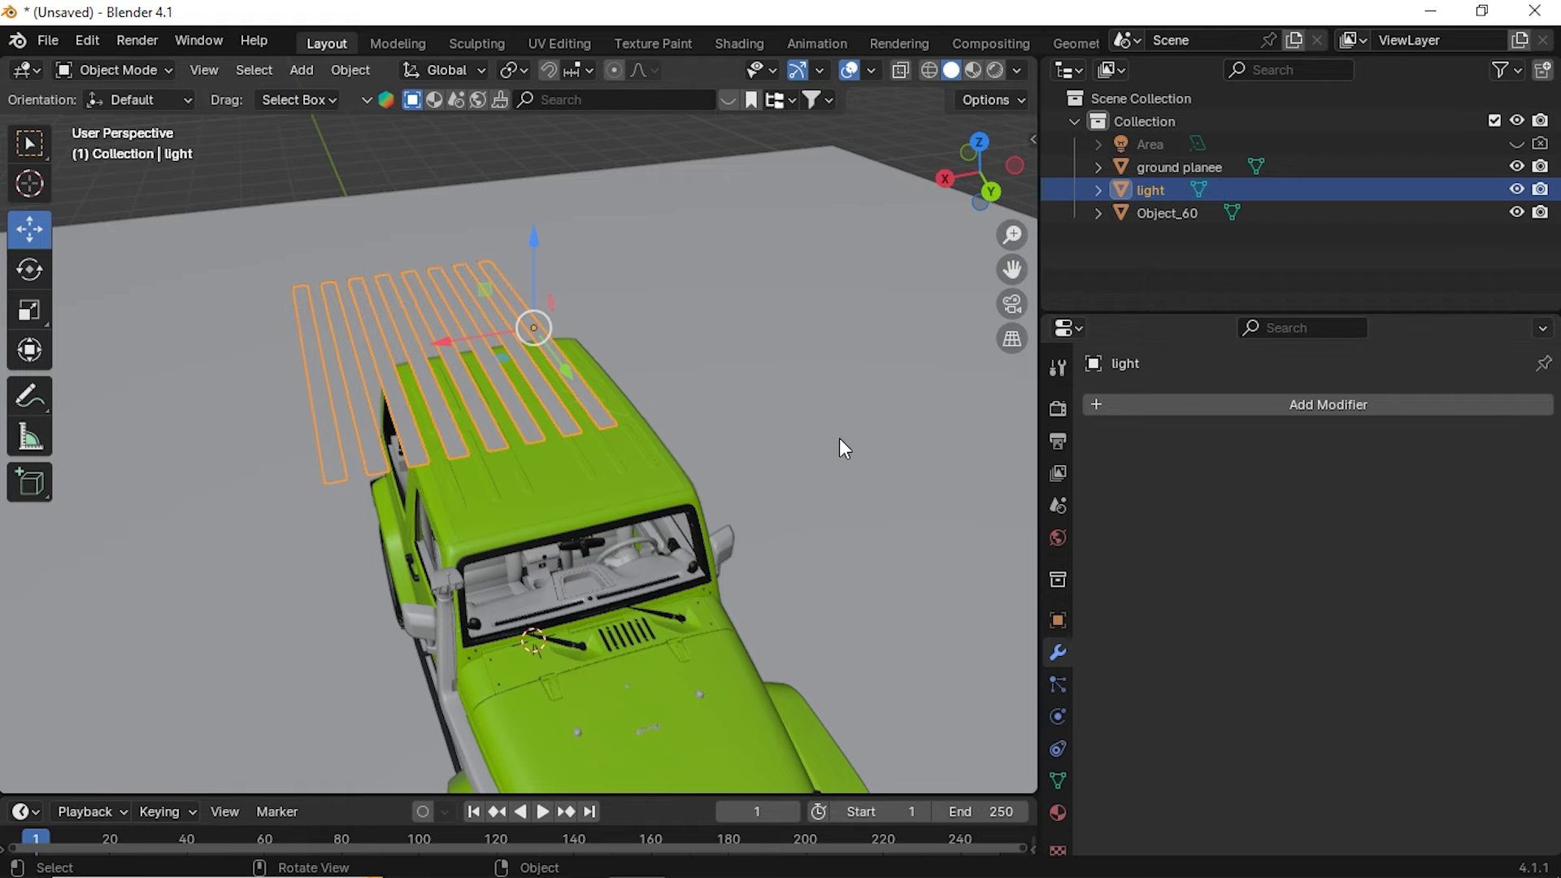
{"action": "middle_click_drag", "start_coordinate": [532, 433], "coordinate": [553, 431]}
{"action": "key", "text": "g"}
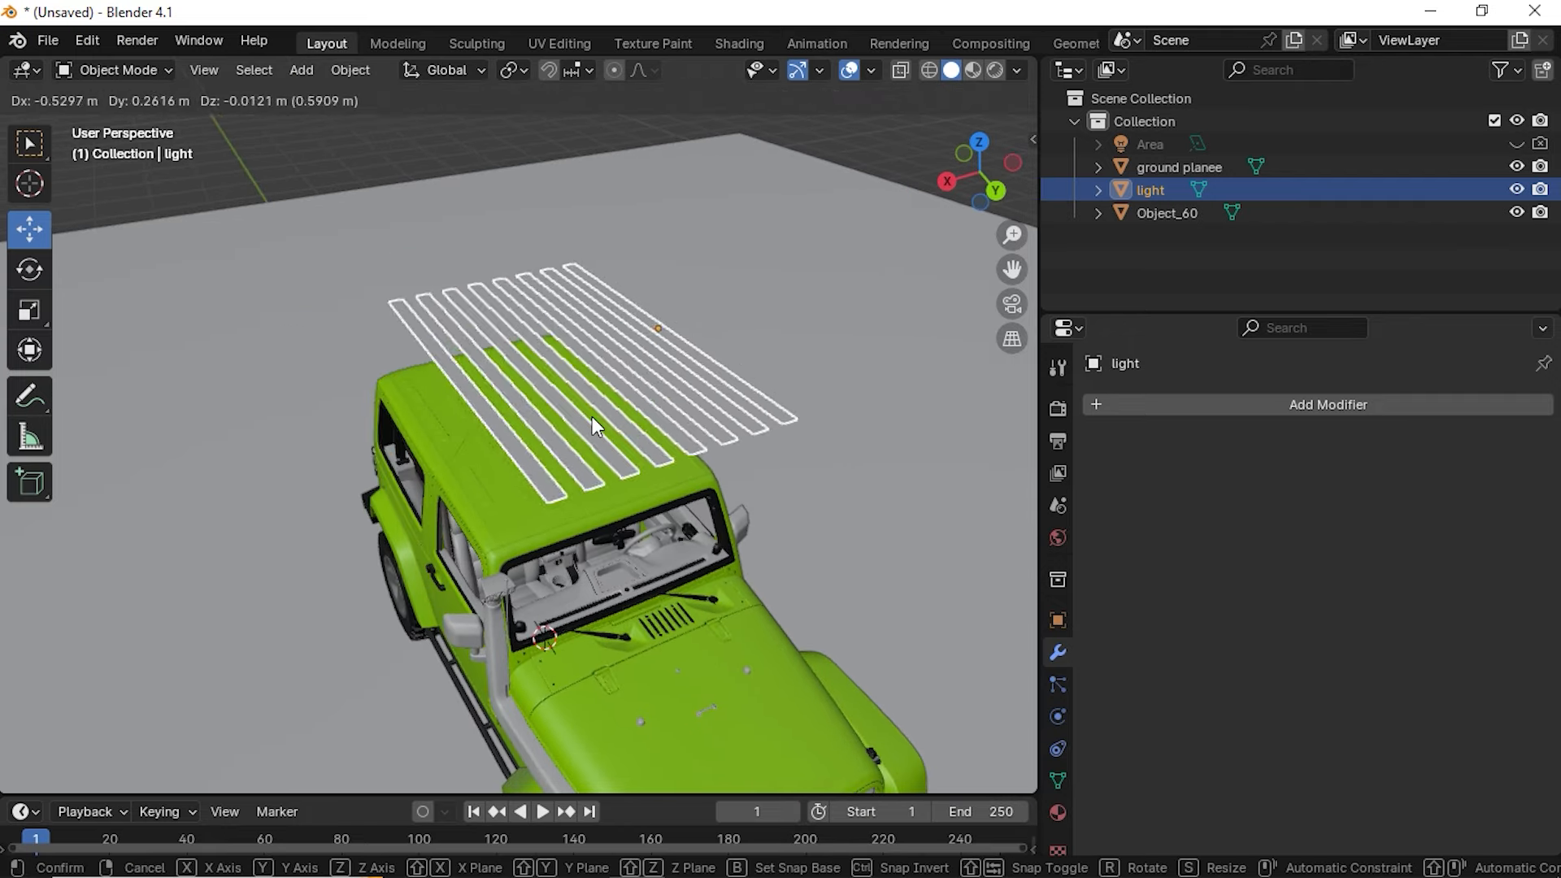
{"action": "left_click", "coordinate": [485, 415]}
{"action": "middle_click_drag", "start_coordinate": [650, 453], "coordinate": [653, 461]}
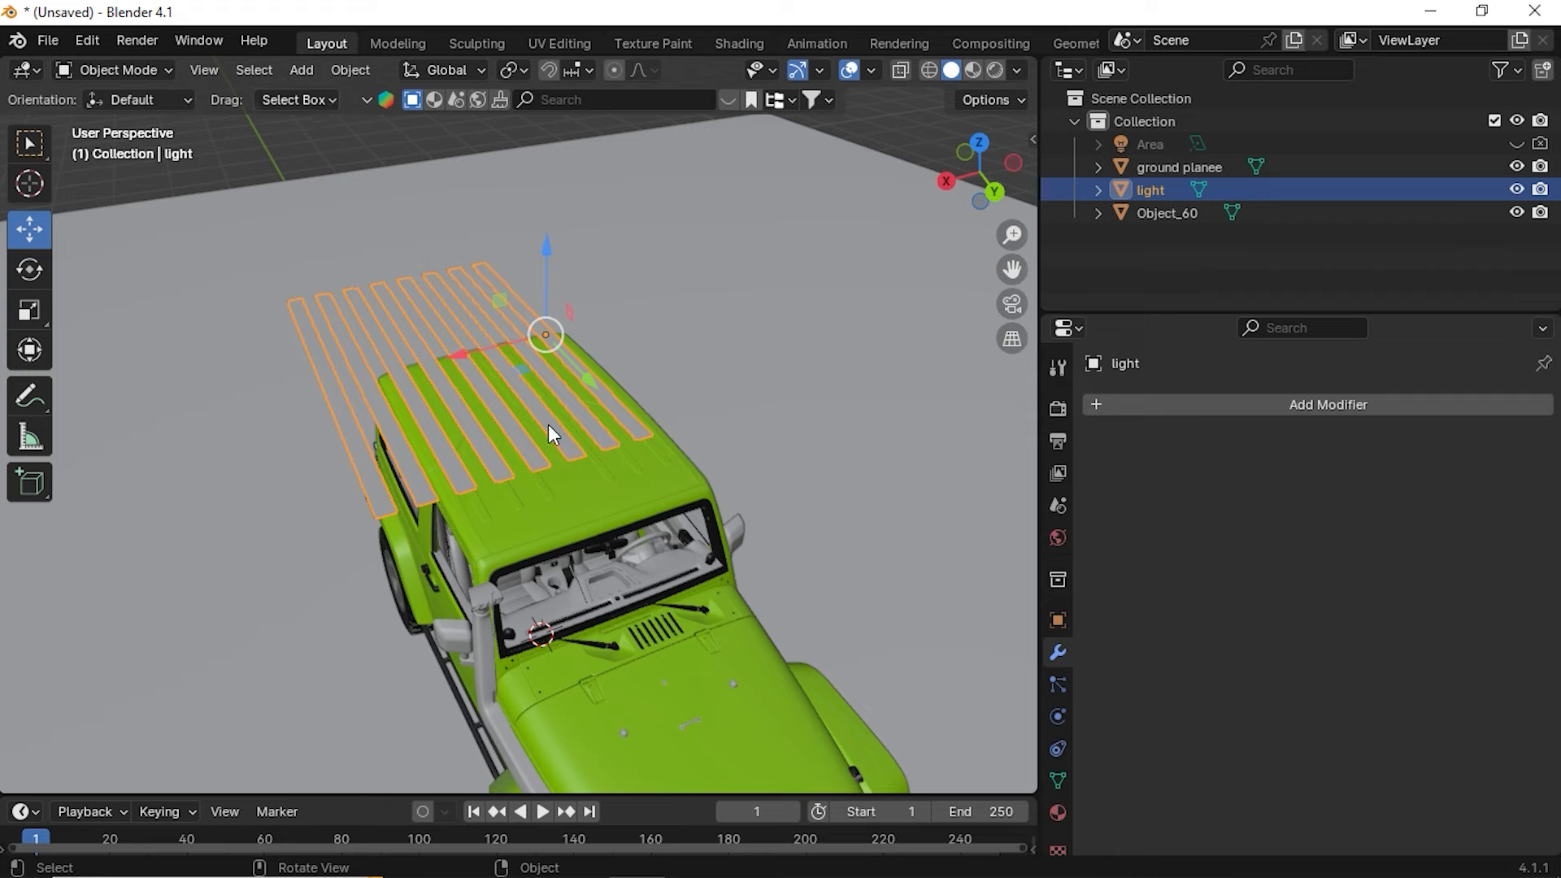
Set the light strips' origin to their geometry and move them along X to centre them over the Jeep's roof
{"action": "left_click", "coordinate": [351, 71]}
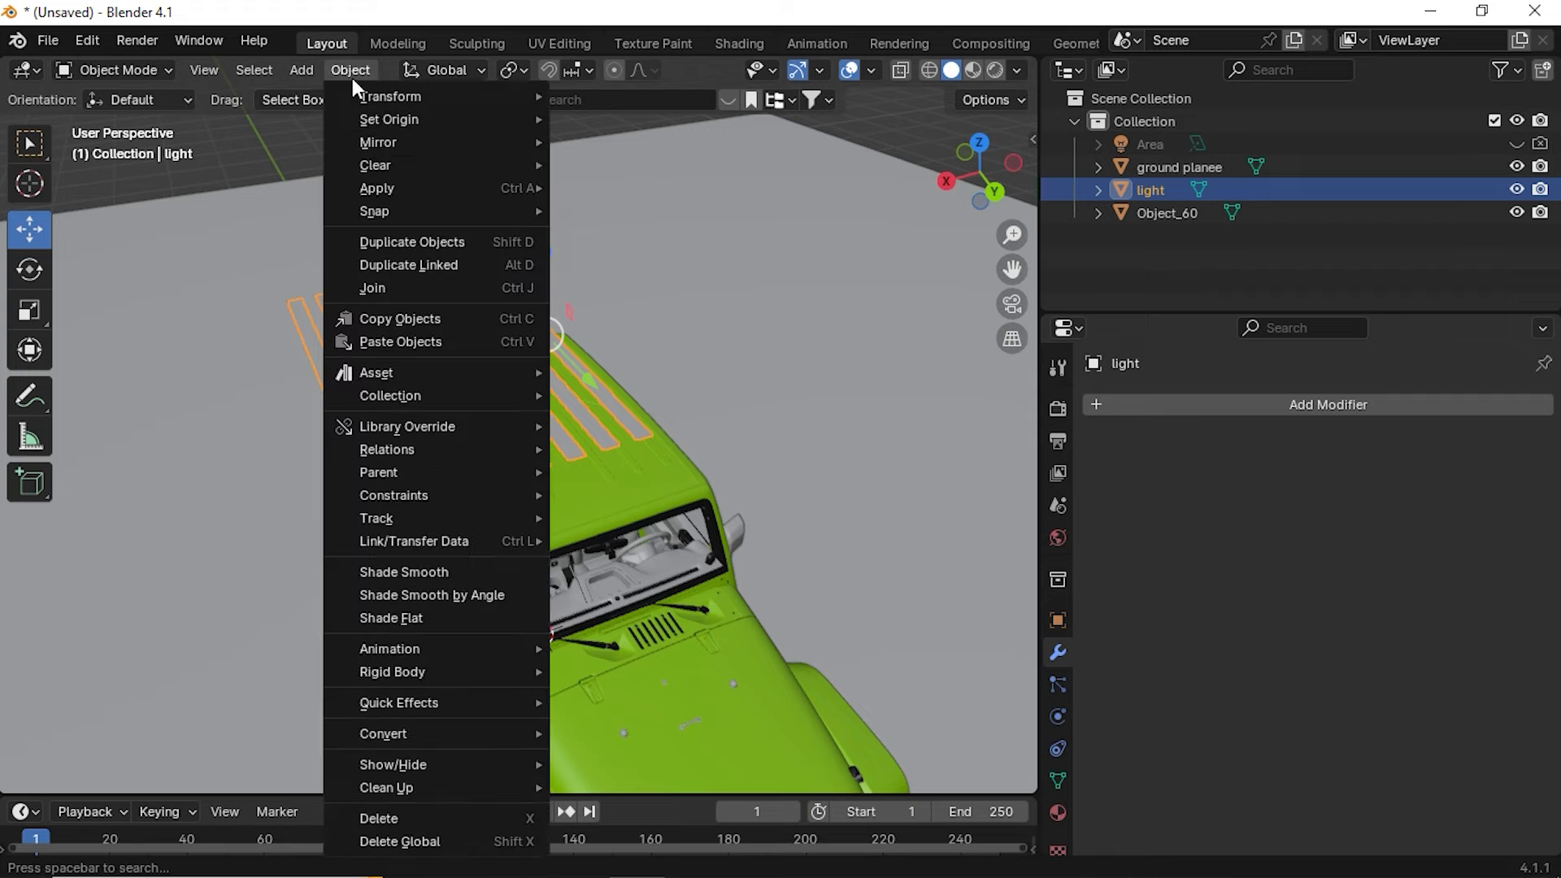
{"action": "mouse_move", "coordinate": [378, 119]}
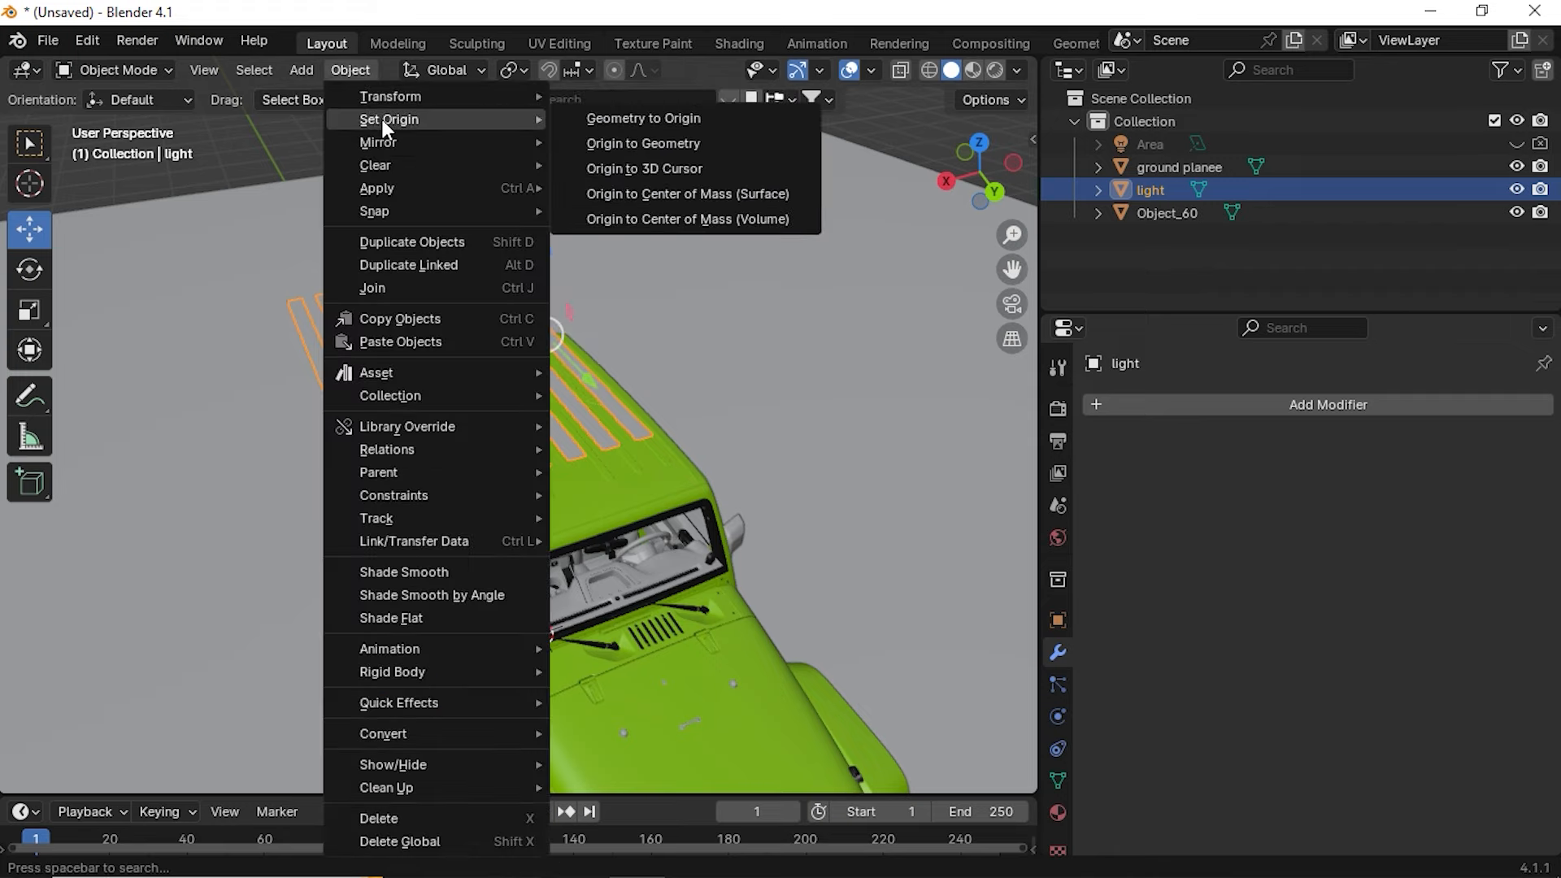
{"action": "left_click", "coordinate": [638, 141]}
{"action": "middle_click_drag", "start_coordinate": [429, 396], "coordinate": [171, 419]}
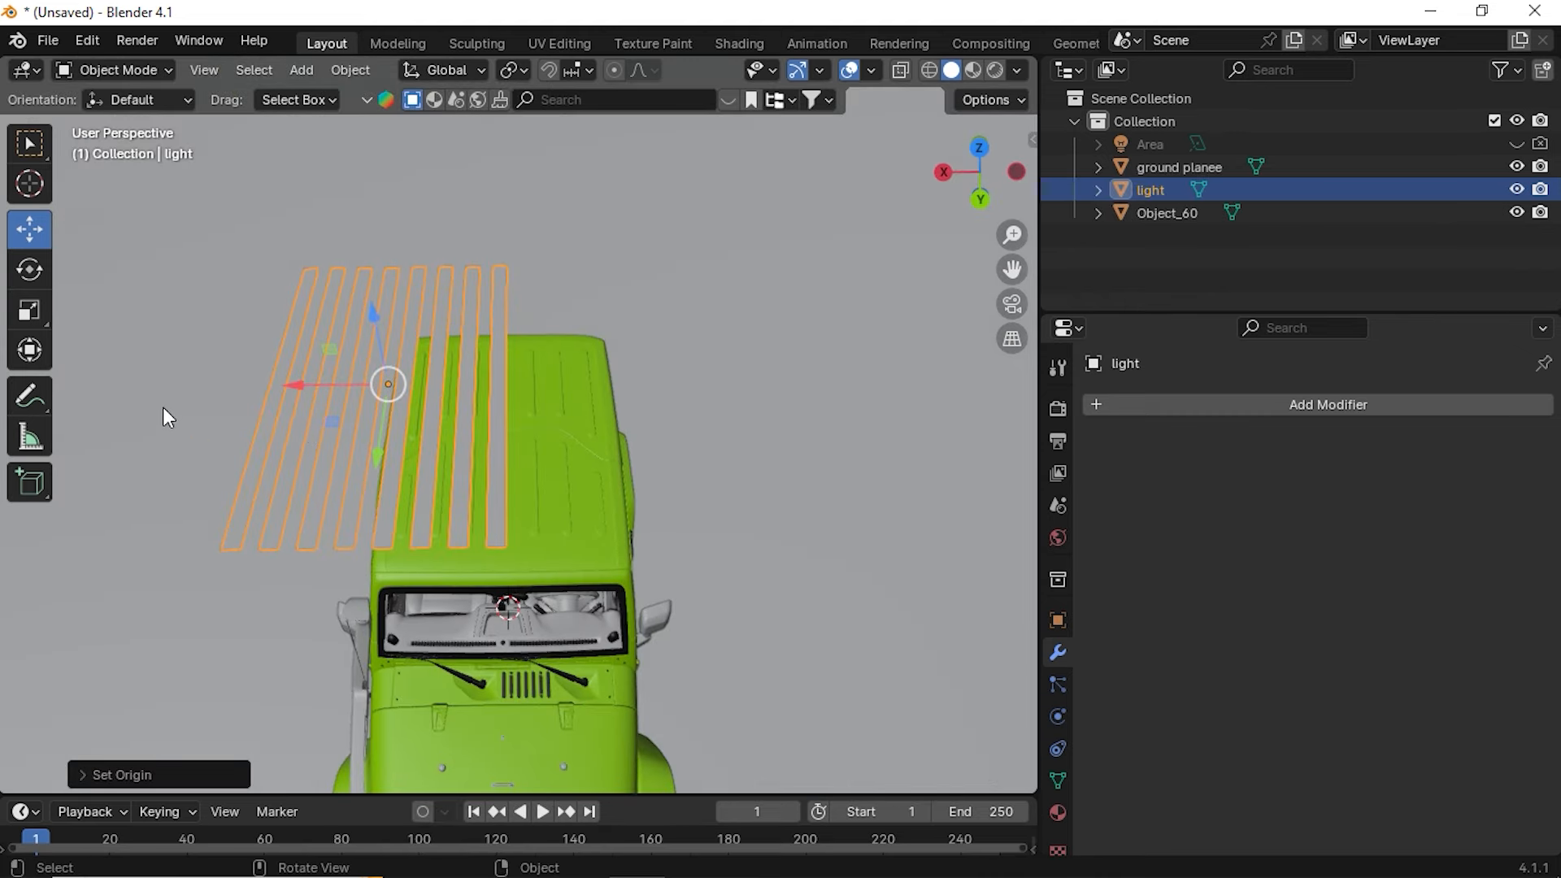
{"action": "left_click_drag", "start_coordinate": [293, 388], "coordinate": [400, 392]}
{"action": "middle_click_drag", "start_coordinate": [473, 470], "coordinate": [653, 373]}
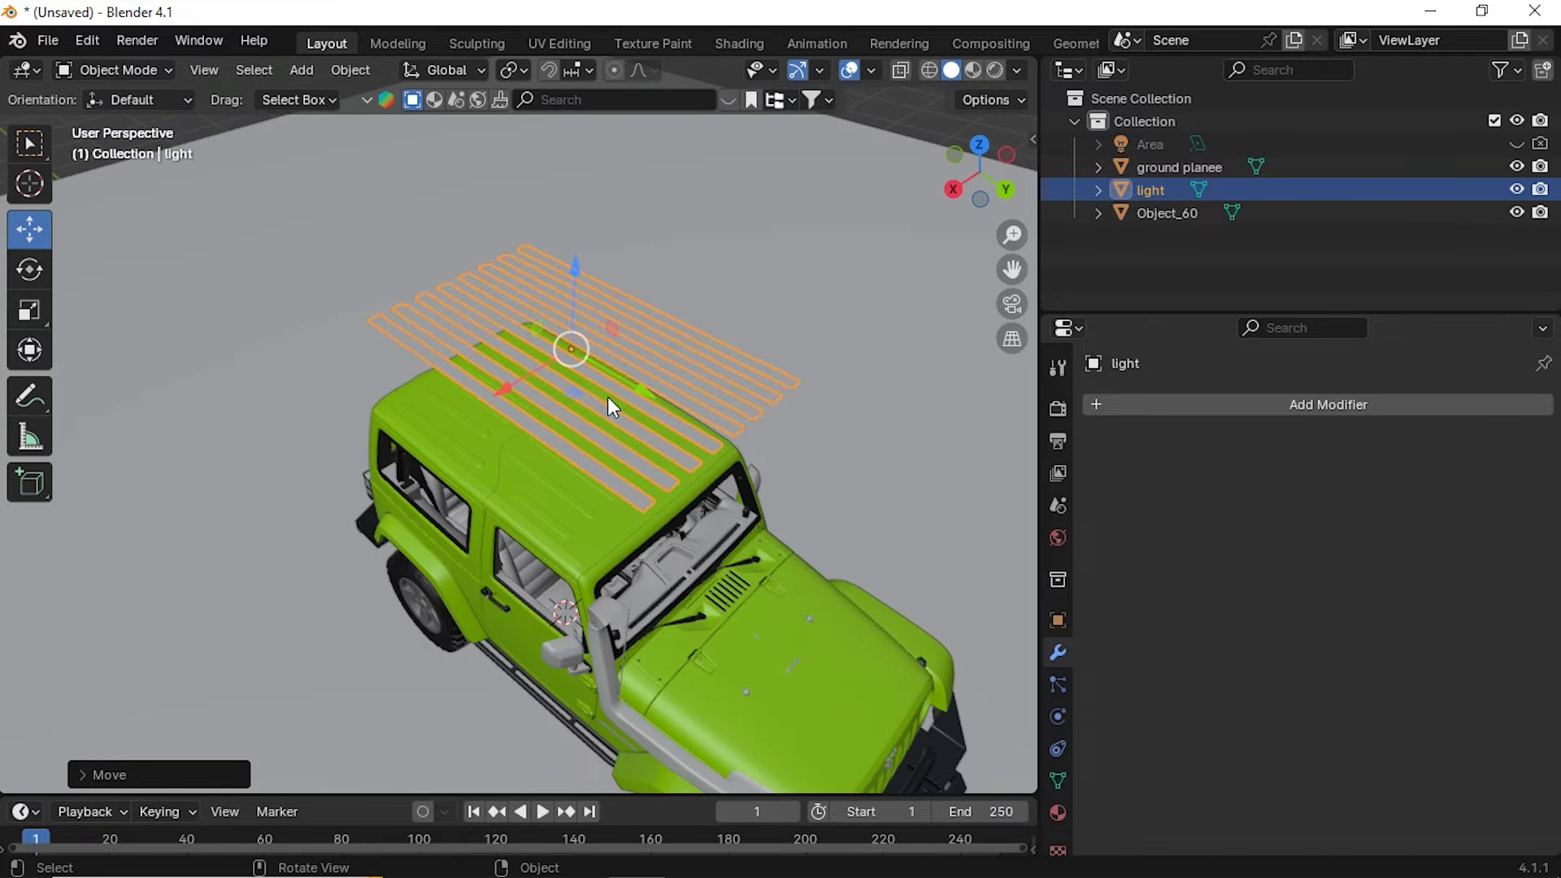
{"action": "key", "text": "r"}
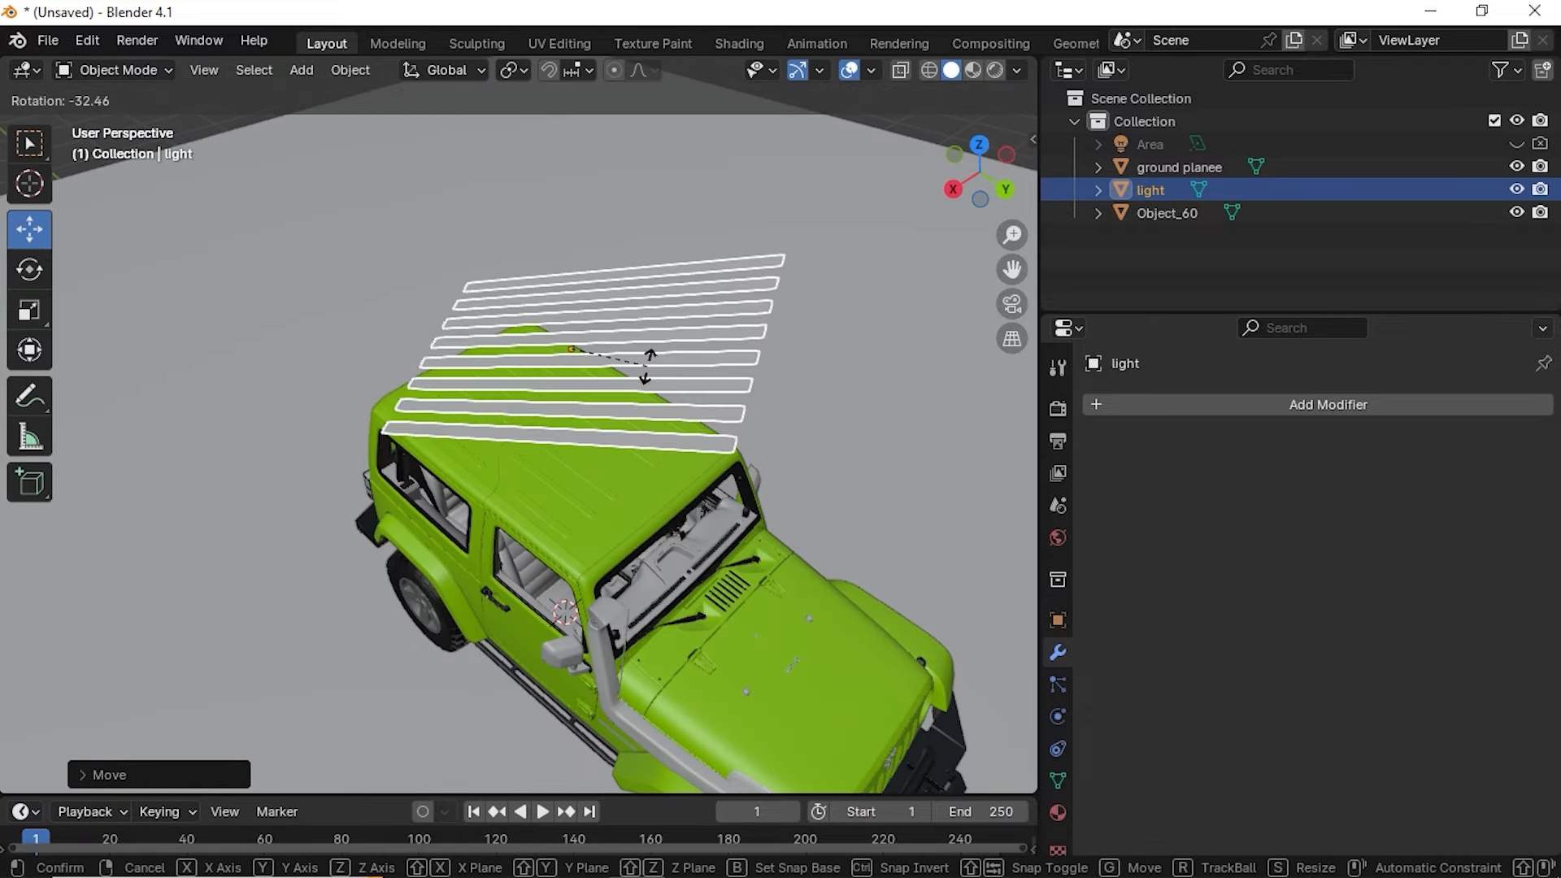
{"action": "key", "text": "x"}
{"action": "left_click", "coordinate": [634, 402]}
{"action": "middle_click_drag", "start_coordinate": [634, 402], "coordinate": [769, 433]}
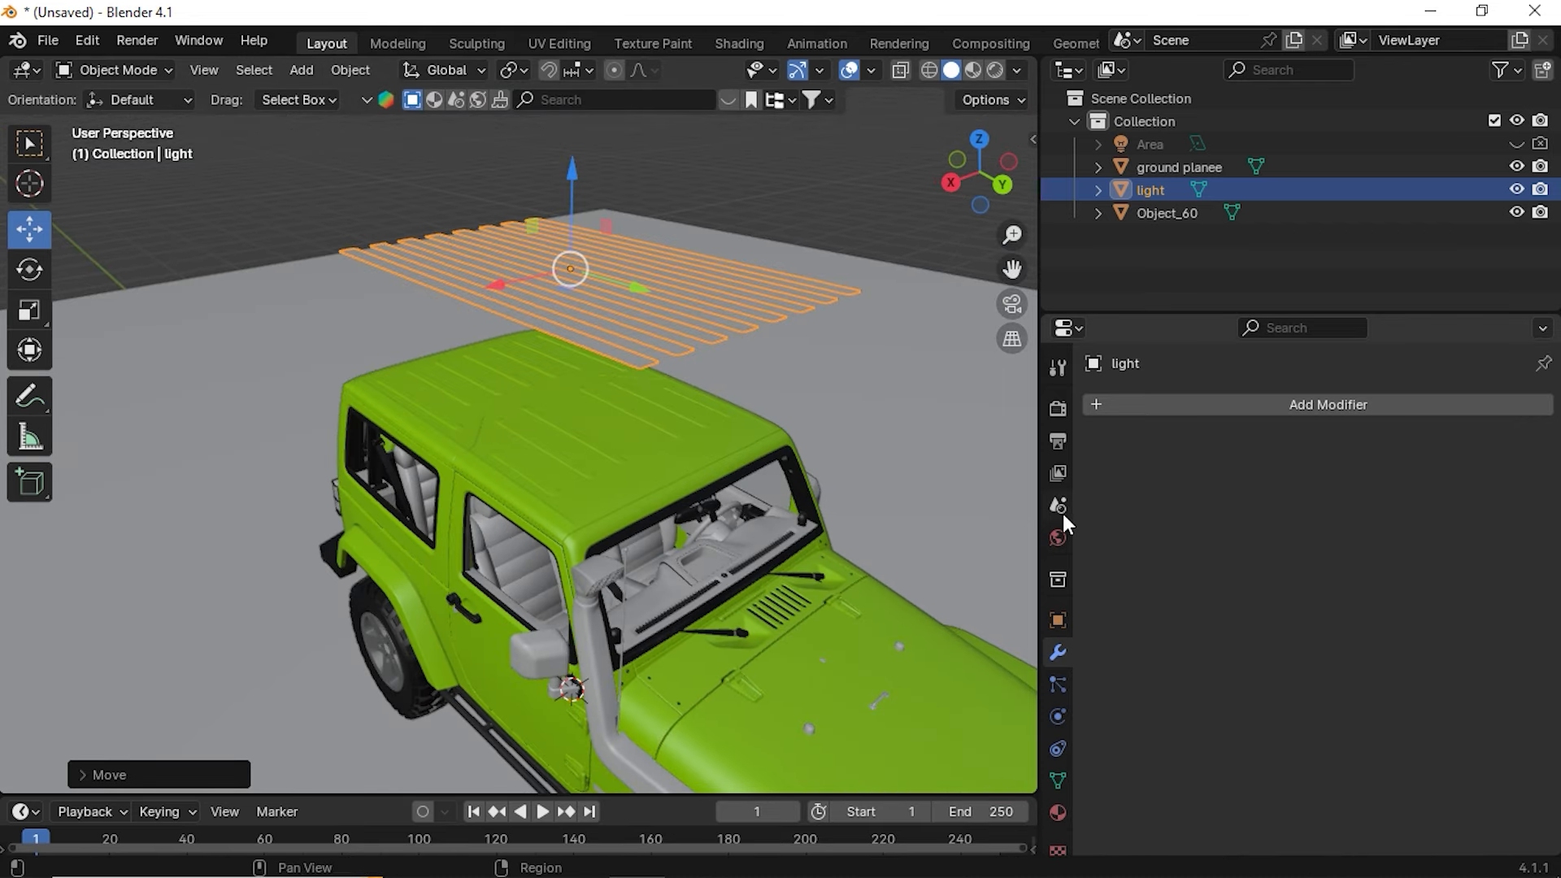
Create a new material for the light strips and set its surface shader to Emission
{"action": "scroll", "coordinate": [1061, 528], "scroll_direction": "down", "scroll_amount": 1}
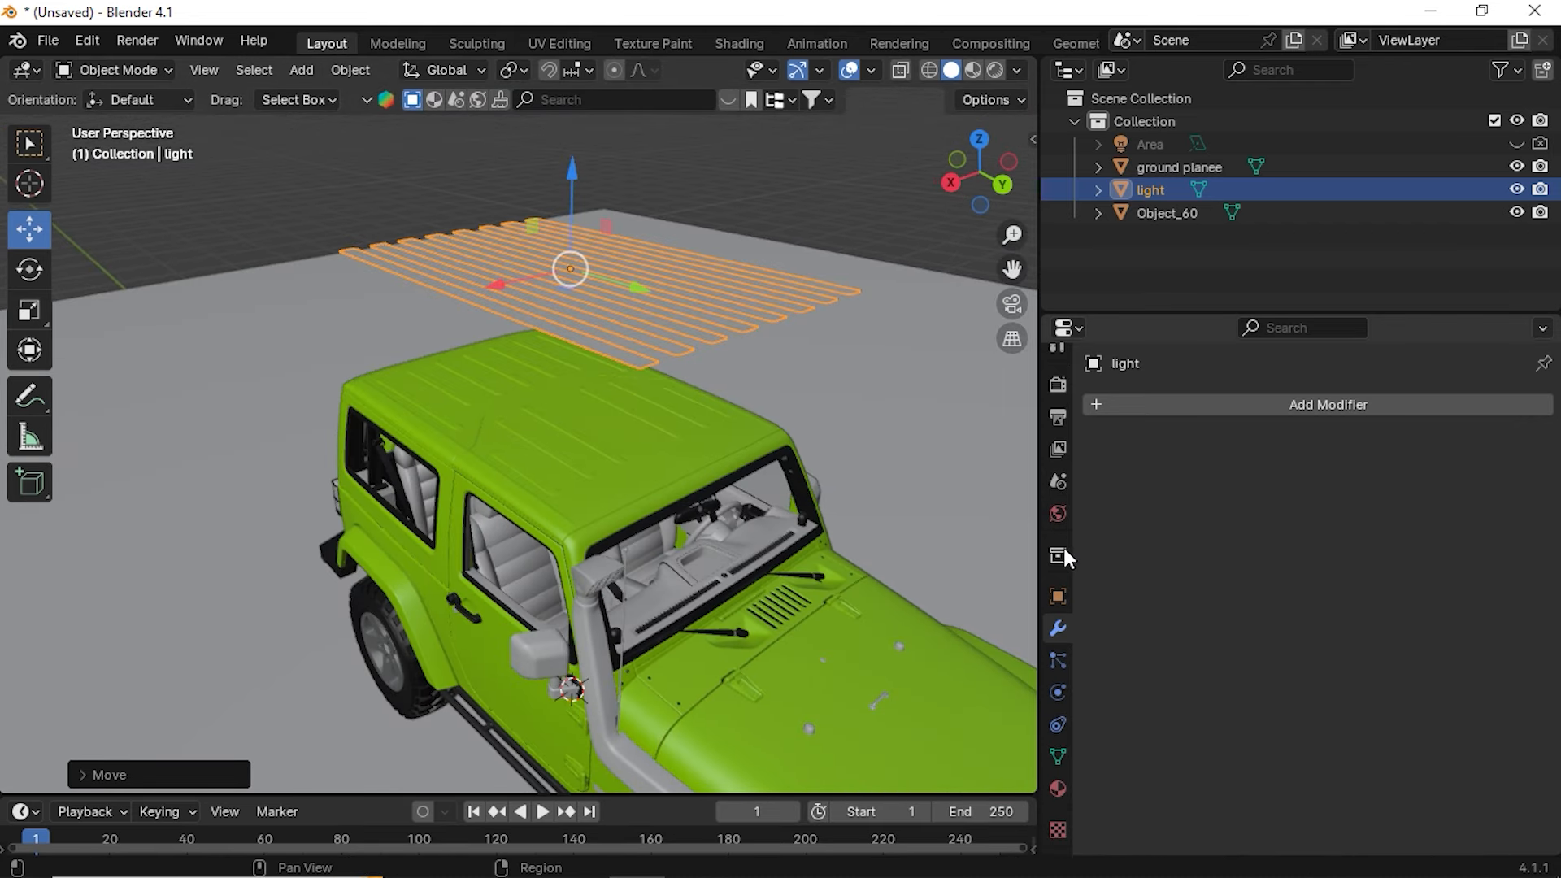
{"action": "left_click", "coordinate": [1056, 788]}
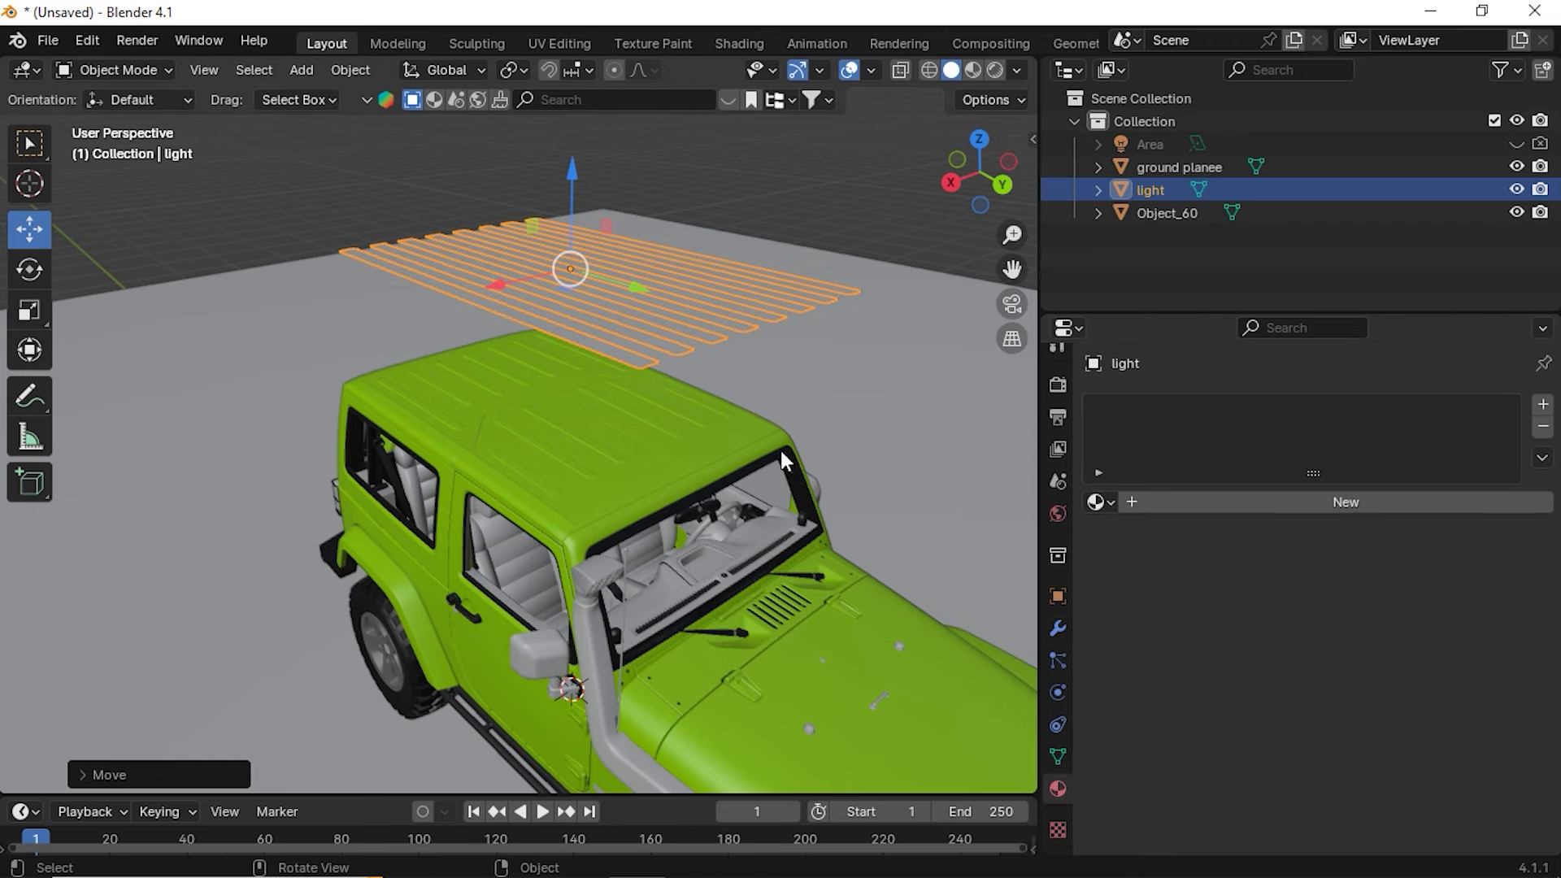
{"action": "left_click", "coordinate": [1246, 504]}
{"action": "scroll", "coordinate": [1156, 585], "scroll_direction": "down", "scroll_amount": 4}
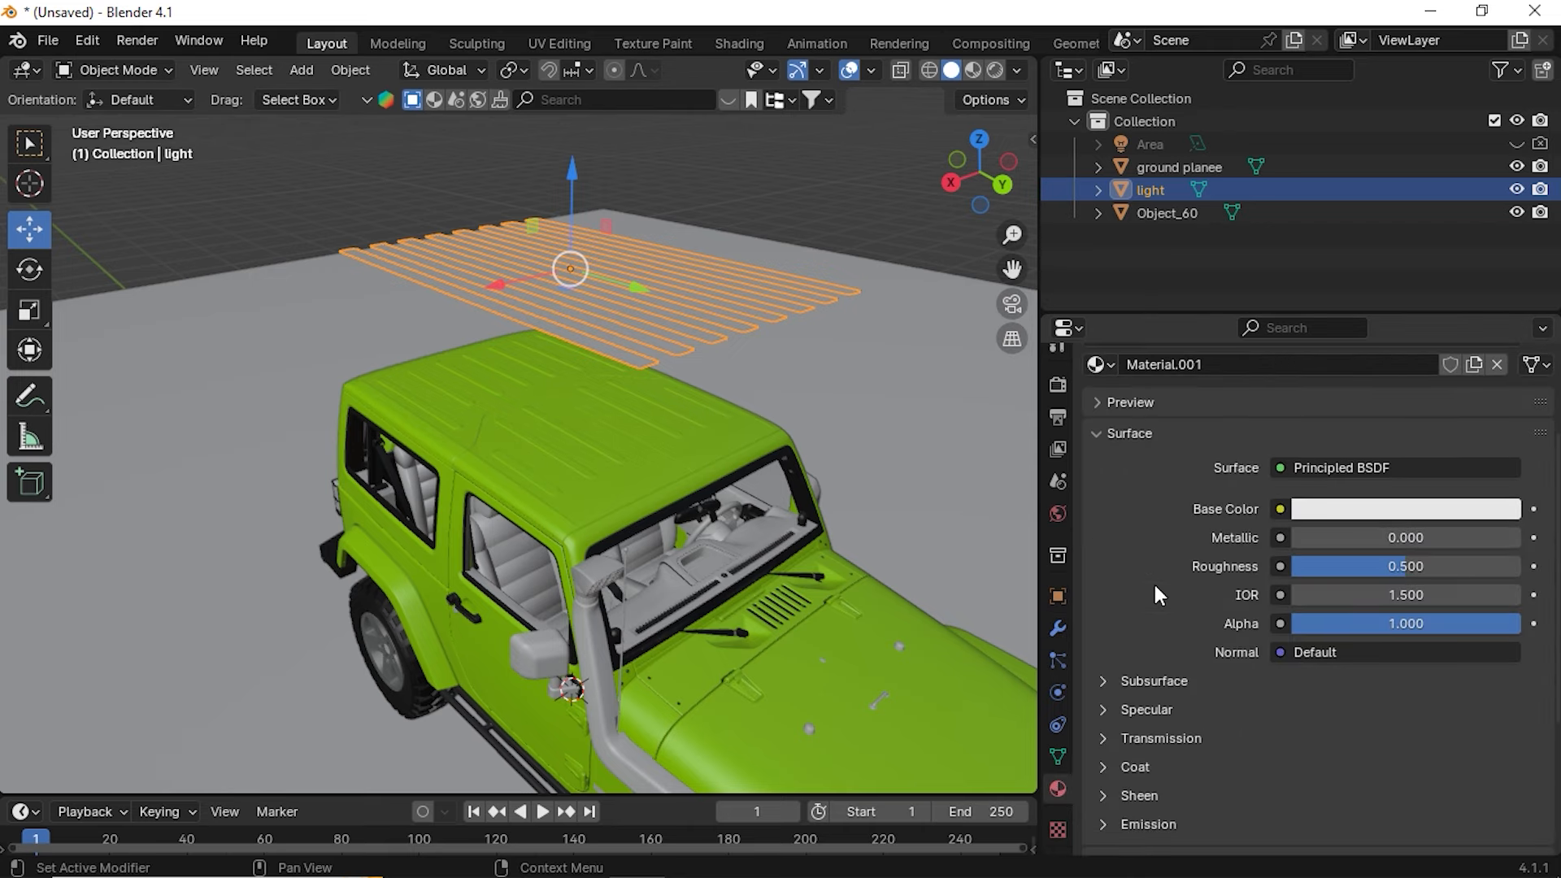
{"action": "left_click", "coordinate": [1341, 468]}
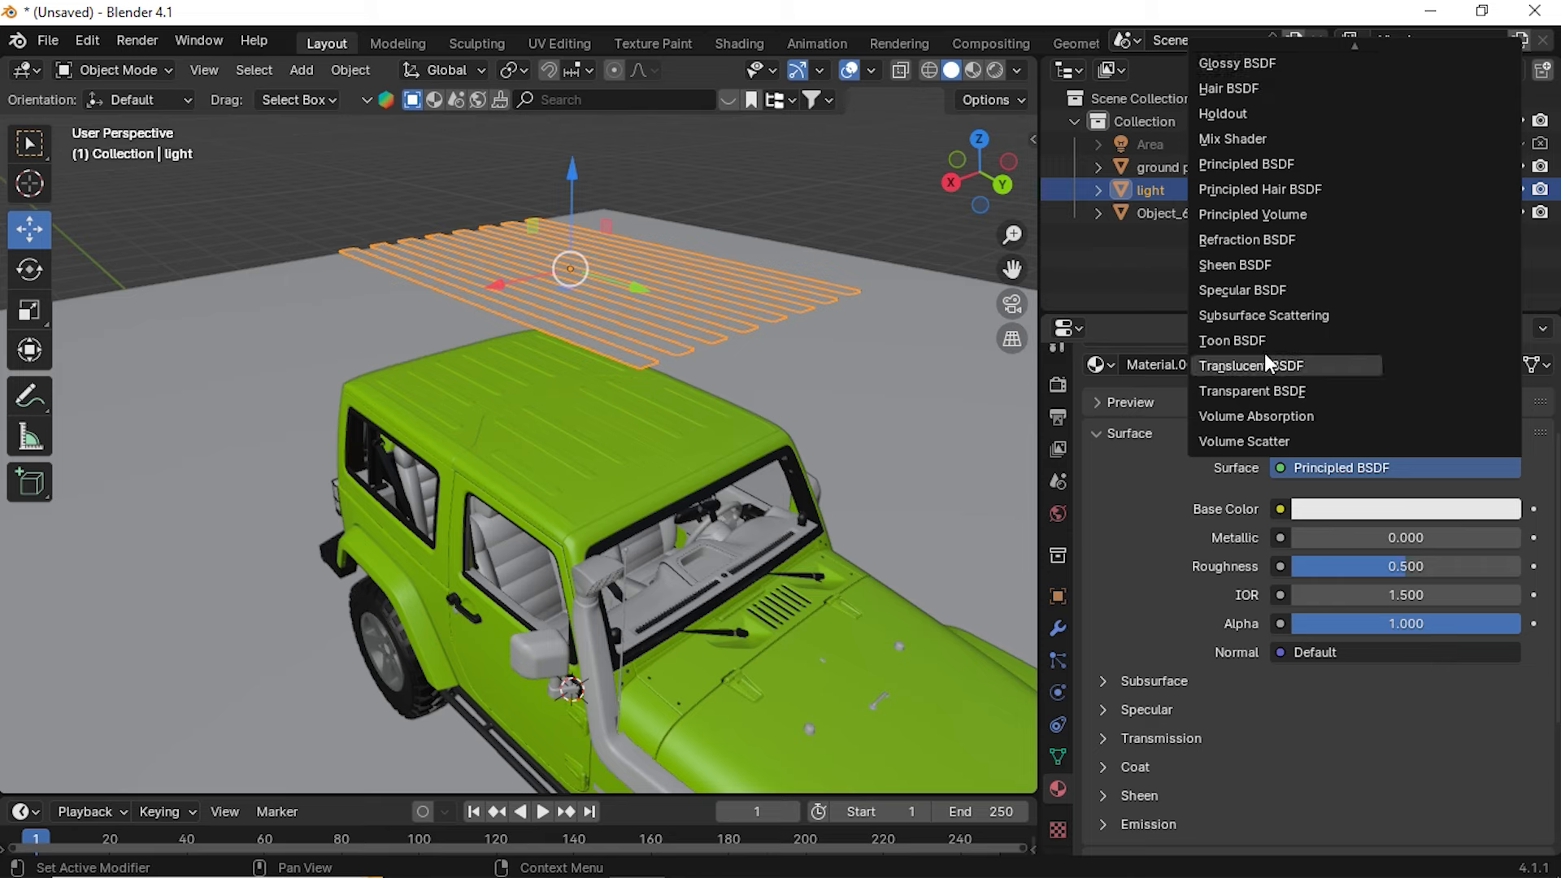
{"action": "scroll", "coordinate": [1233, 73], "scroll_direction": "up", "scroll_amount": 1}
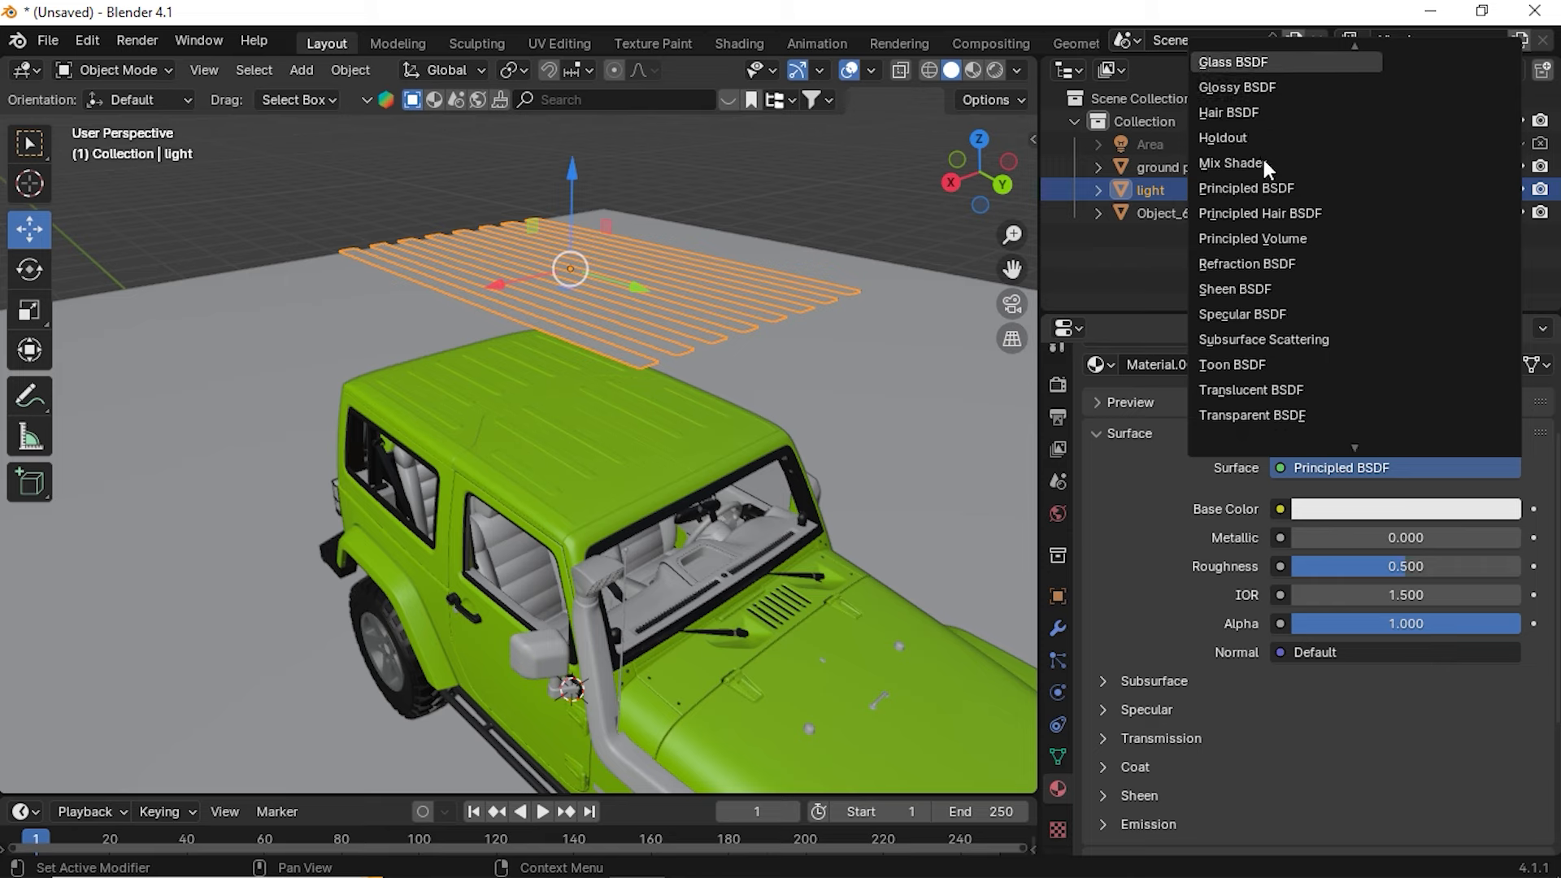
{"action": "scroll", "coordinate": [1264, 161], "scroll_direction": "up", "scroll_amount": 4}
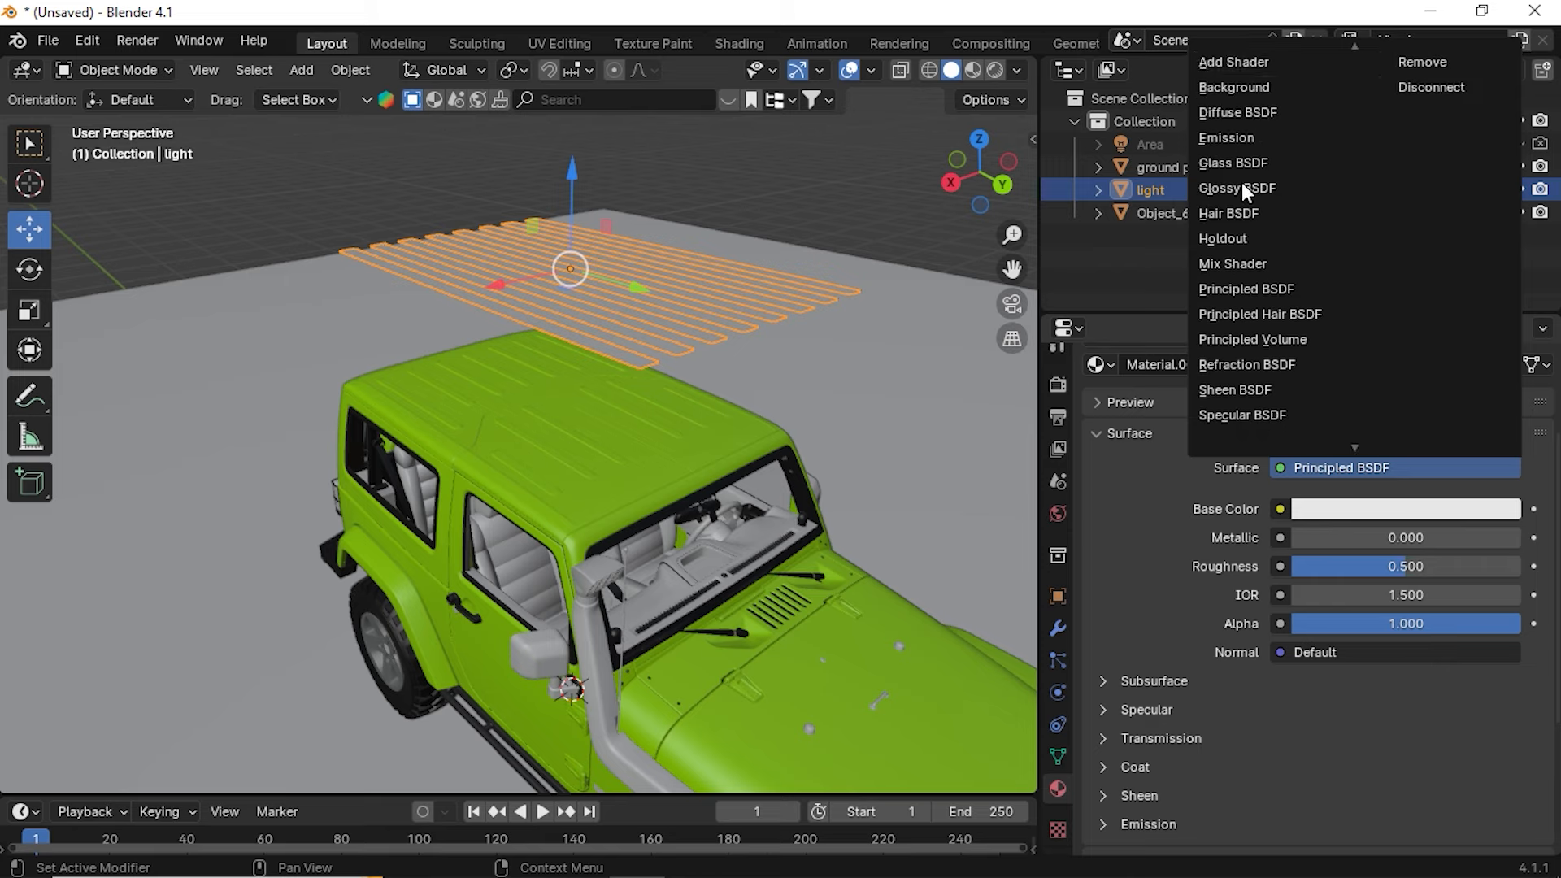
{"action": "left_click", "coordinate": [1228, 136]}
{"action": "middle_click_drag", "start_coordinate": [740, 465], "coordinate": [700, 456]}
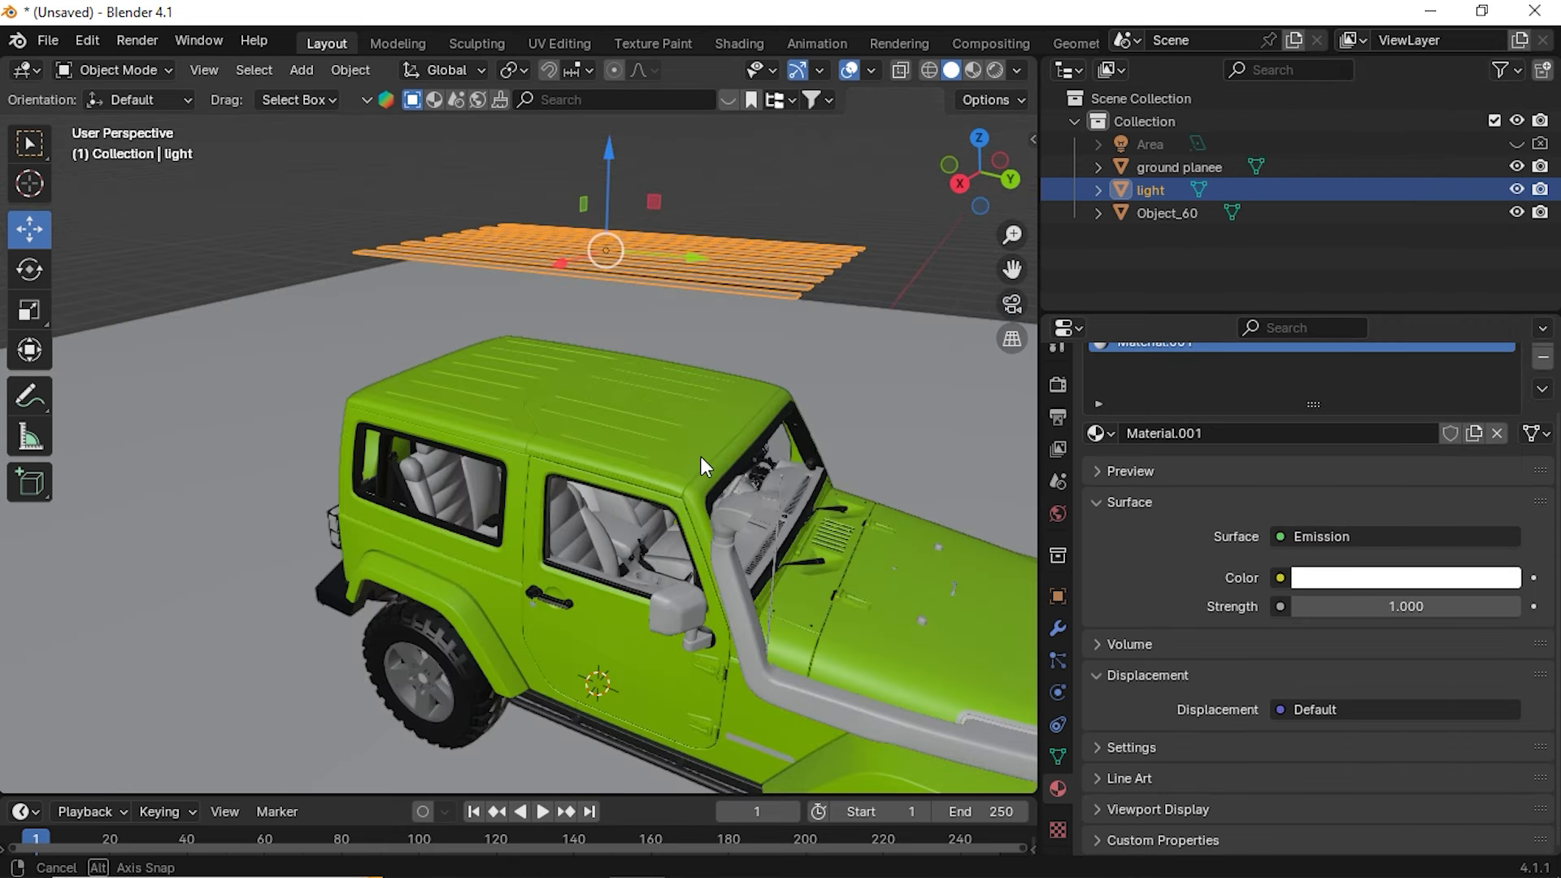
Change the light material's surface shader to Principled Volume and back to Principled BSDF
{"action": "left_click", "coordinate": [1338, 537]}
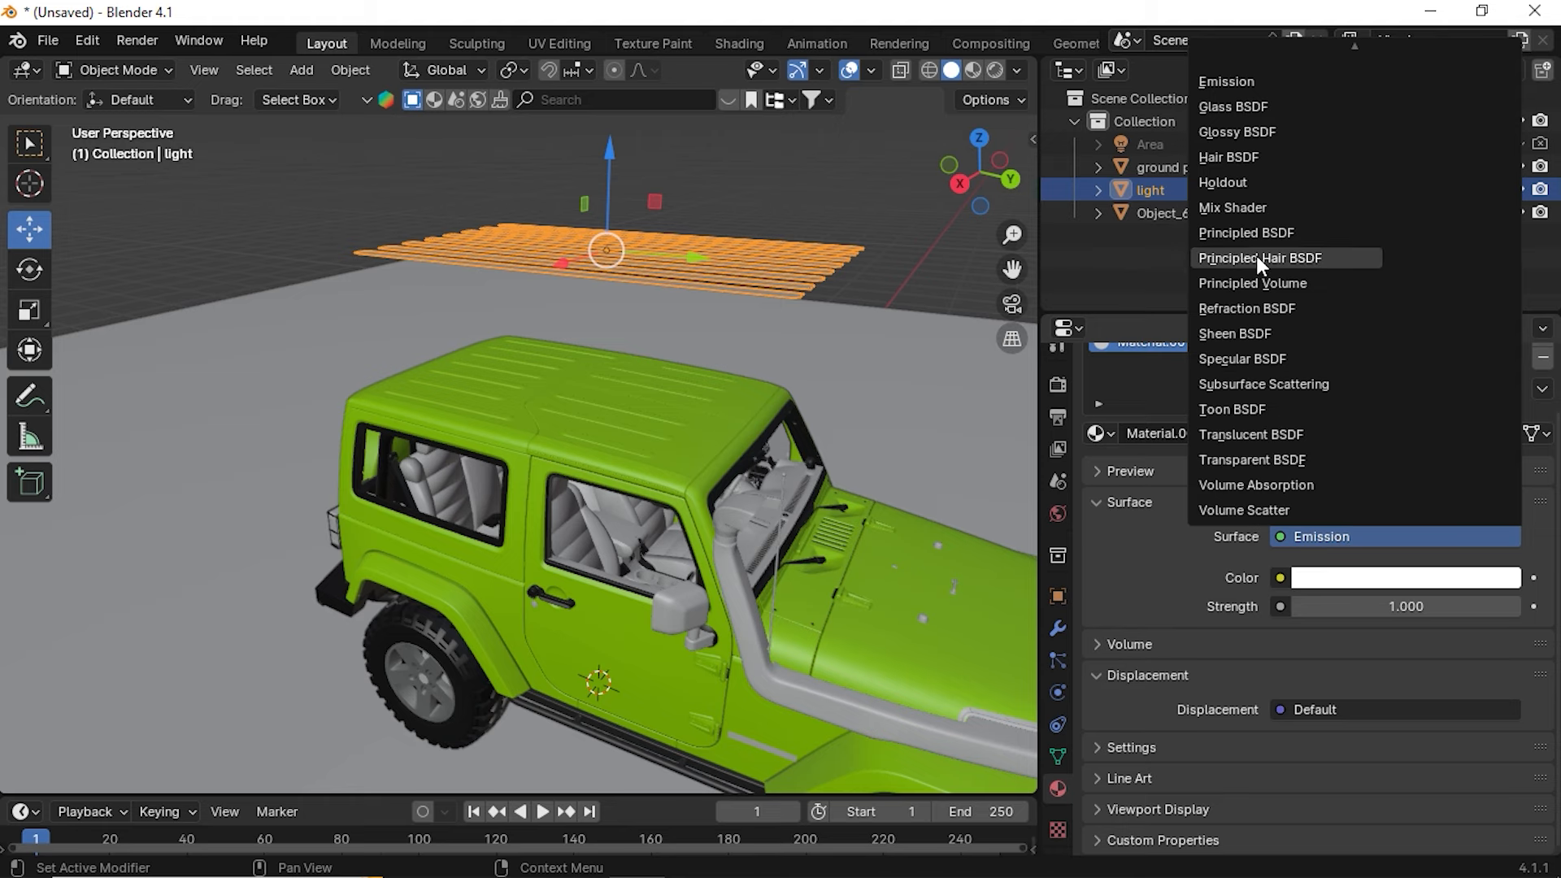
{"action": "left_click", "coordinate": [1253, 282]}
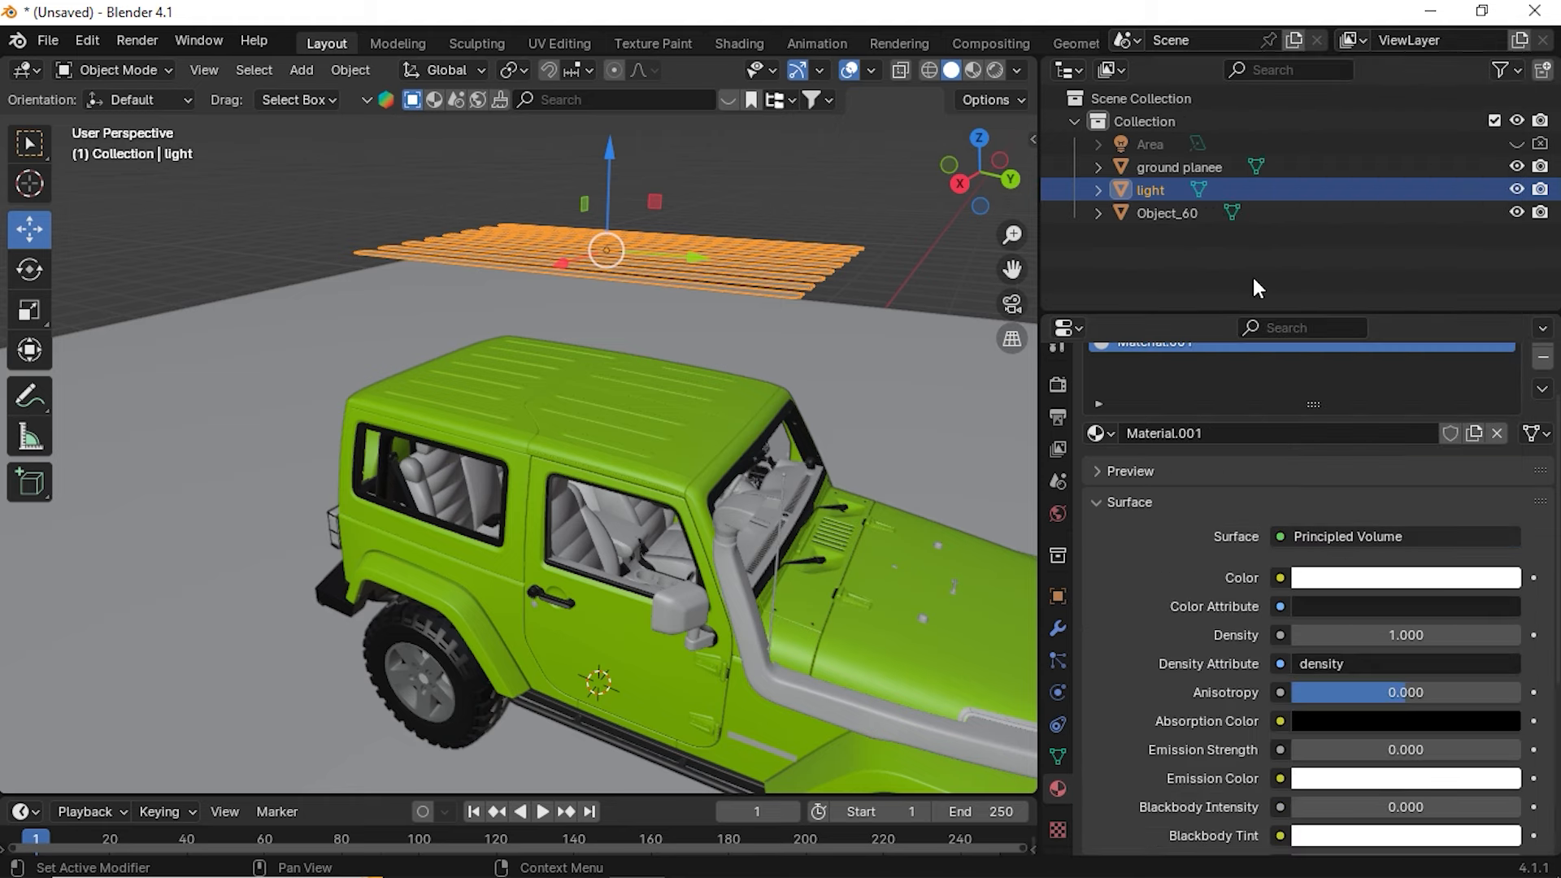
{"action": "left_click", "coordinate": [1321, 549]}
{"action": "left_click", "coordinate": [1248, 236]}
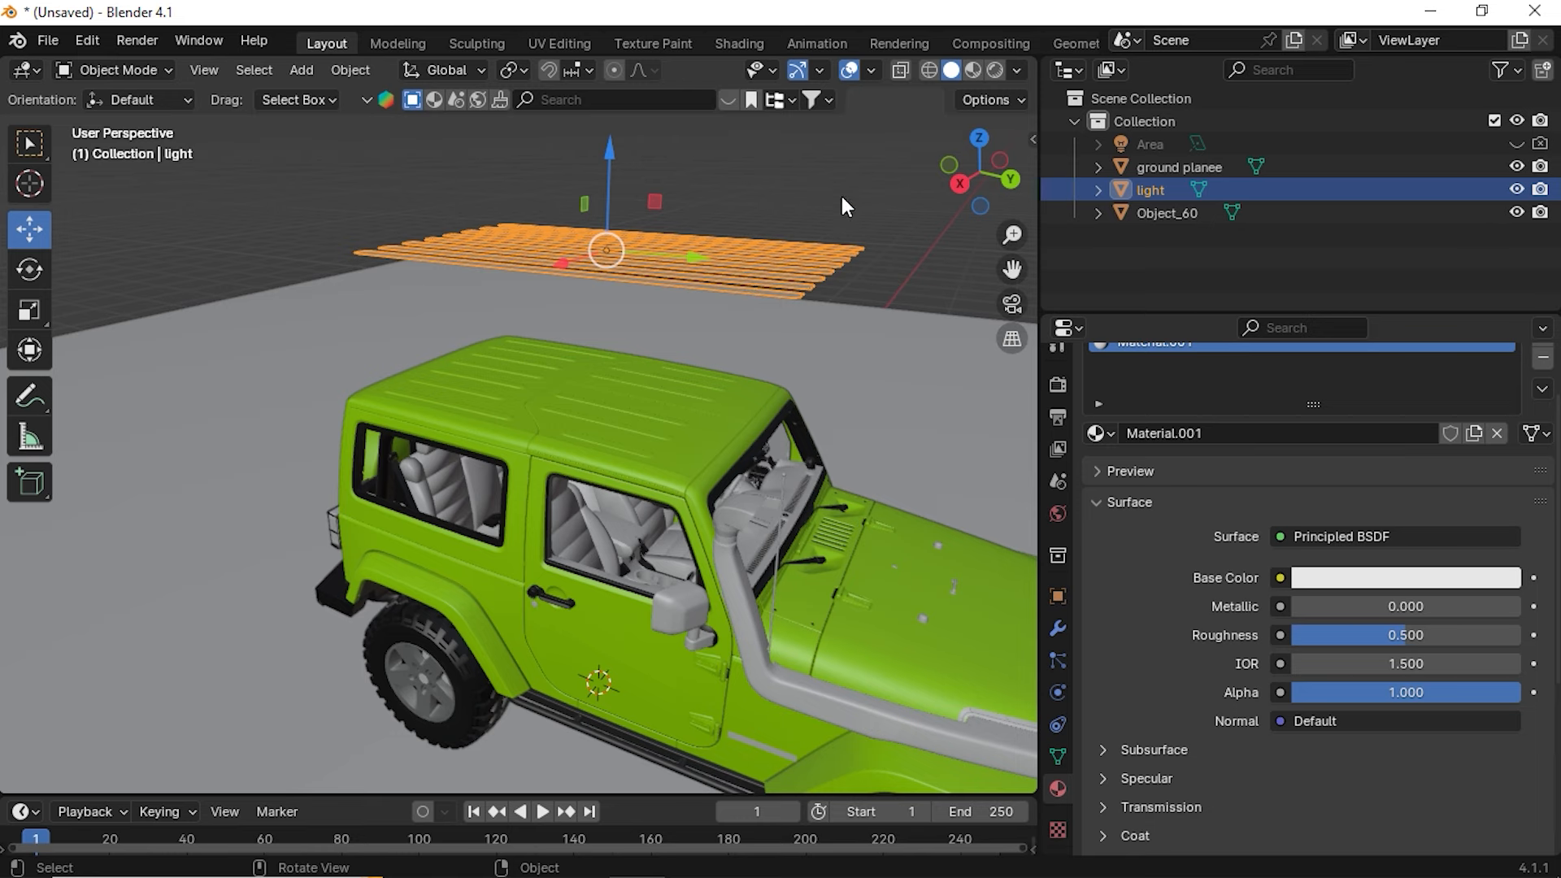
Switch the viewport to rendered shading and set the light material's surface shader to Emission
{"action": "key", "text": "z"}
{"action": "left_click", "coordinate": [535, 280]}
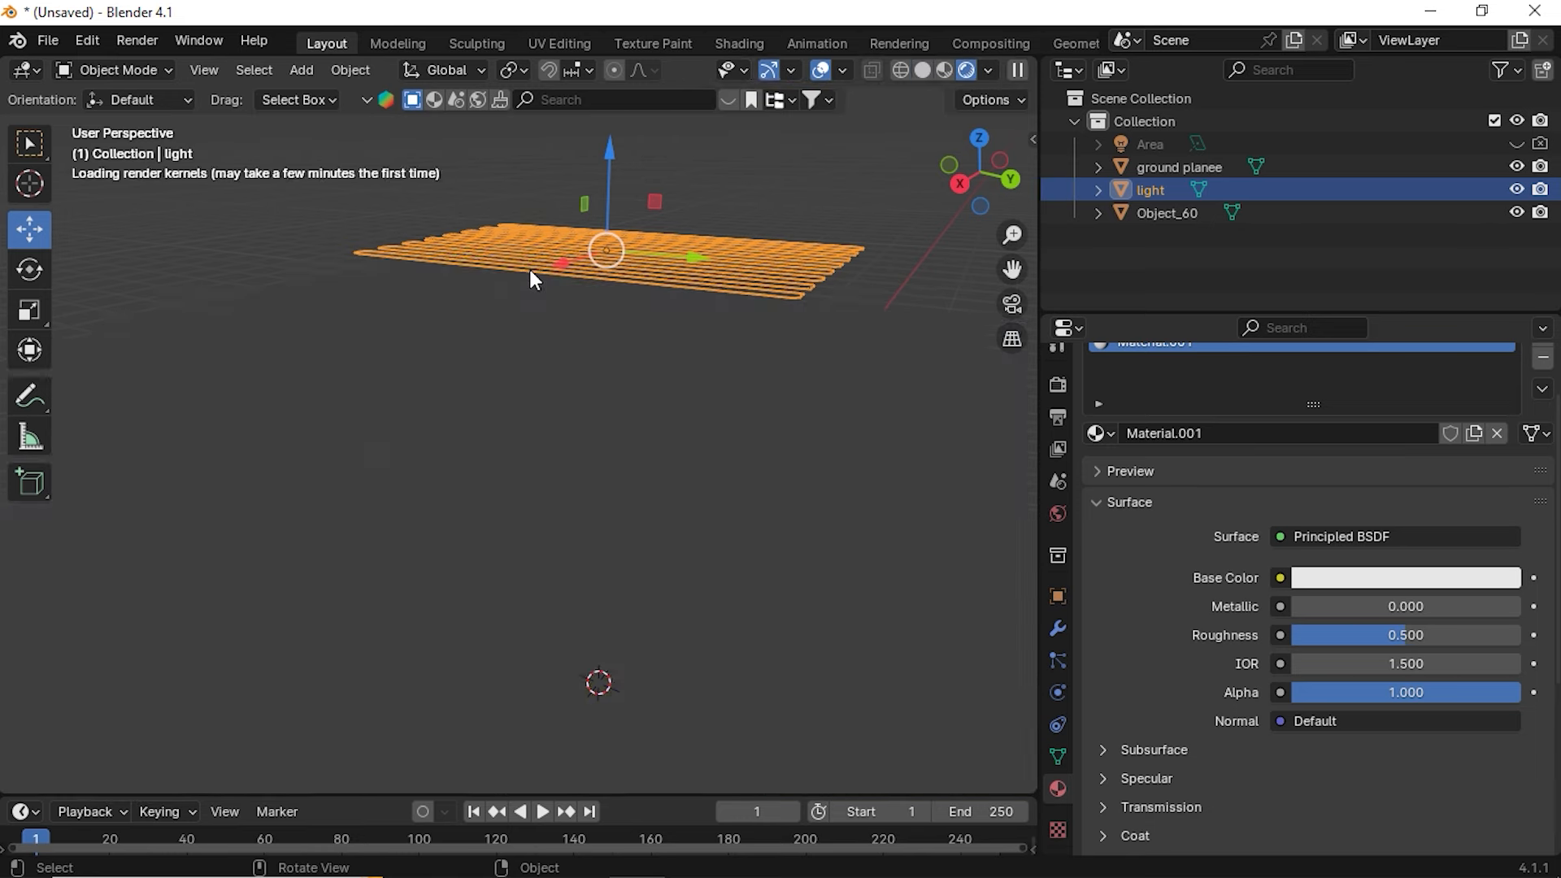
{"action": "middle_click_drag", "start_coordinate": [689, 362], "coordinate": [620, 348]}
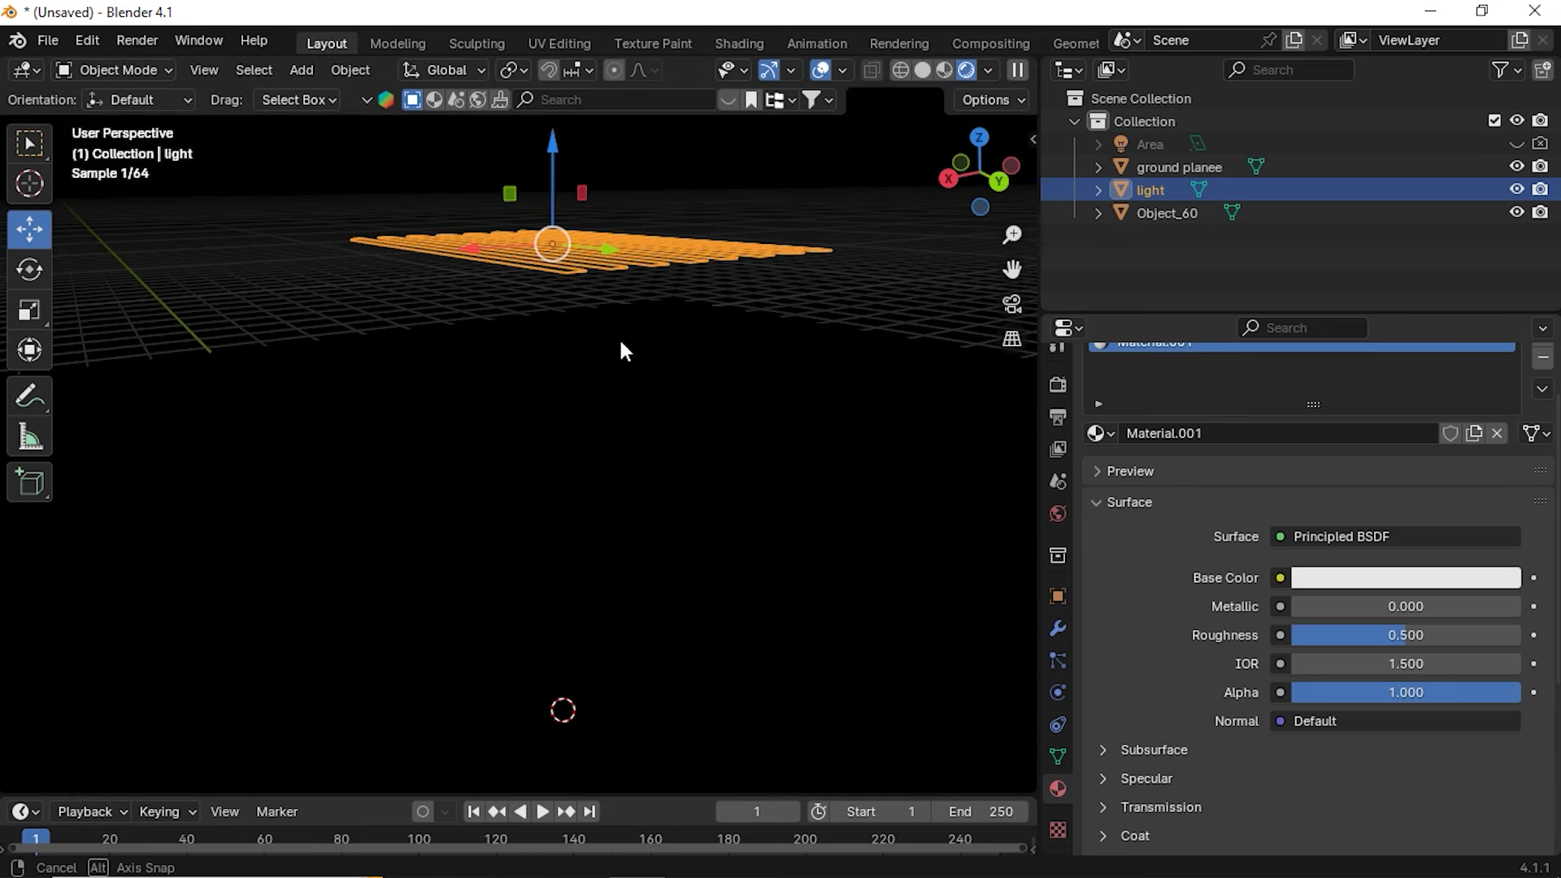
{"action": "left_click", "coordinate": [1356, 543]}
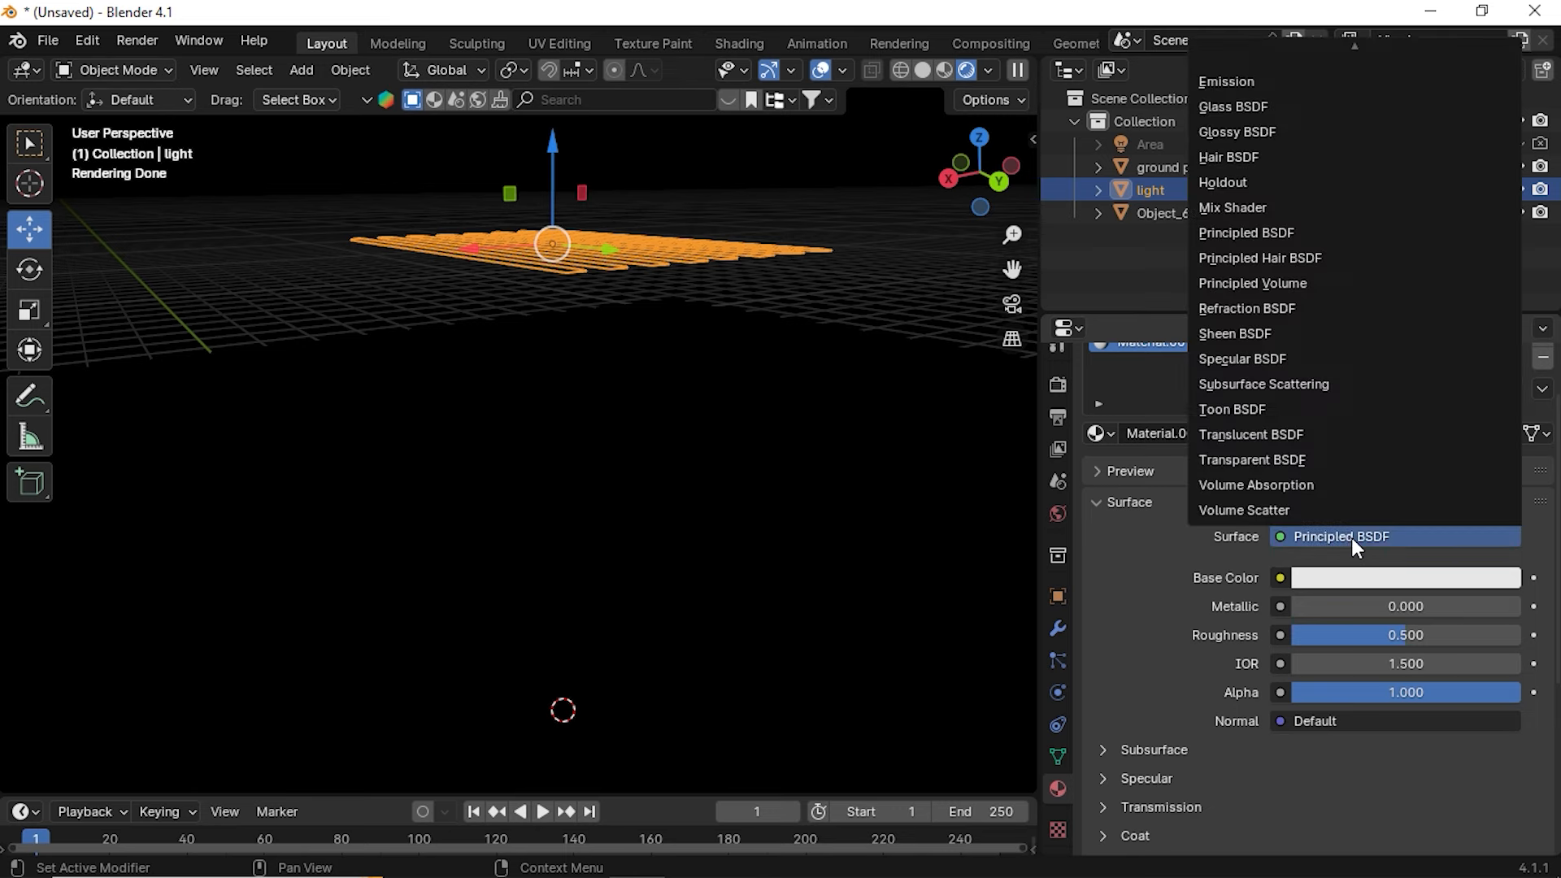
{"action": "left_click", "coordinate": [1230, 82]}
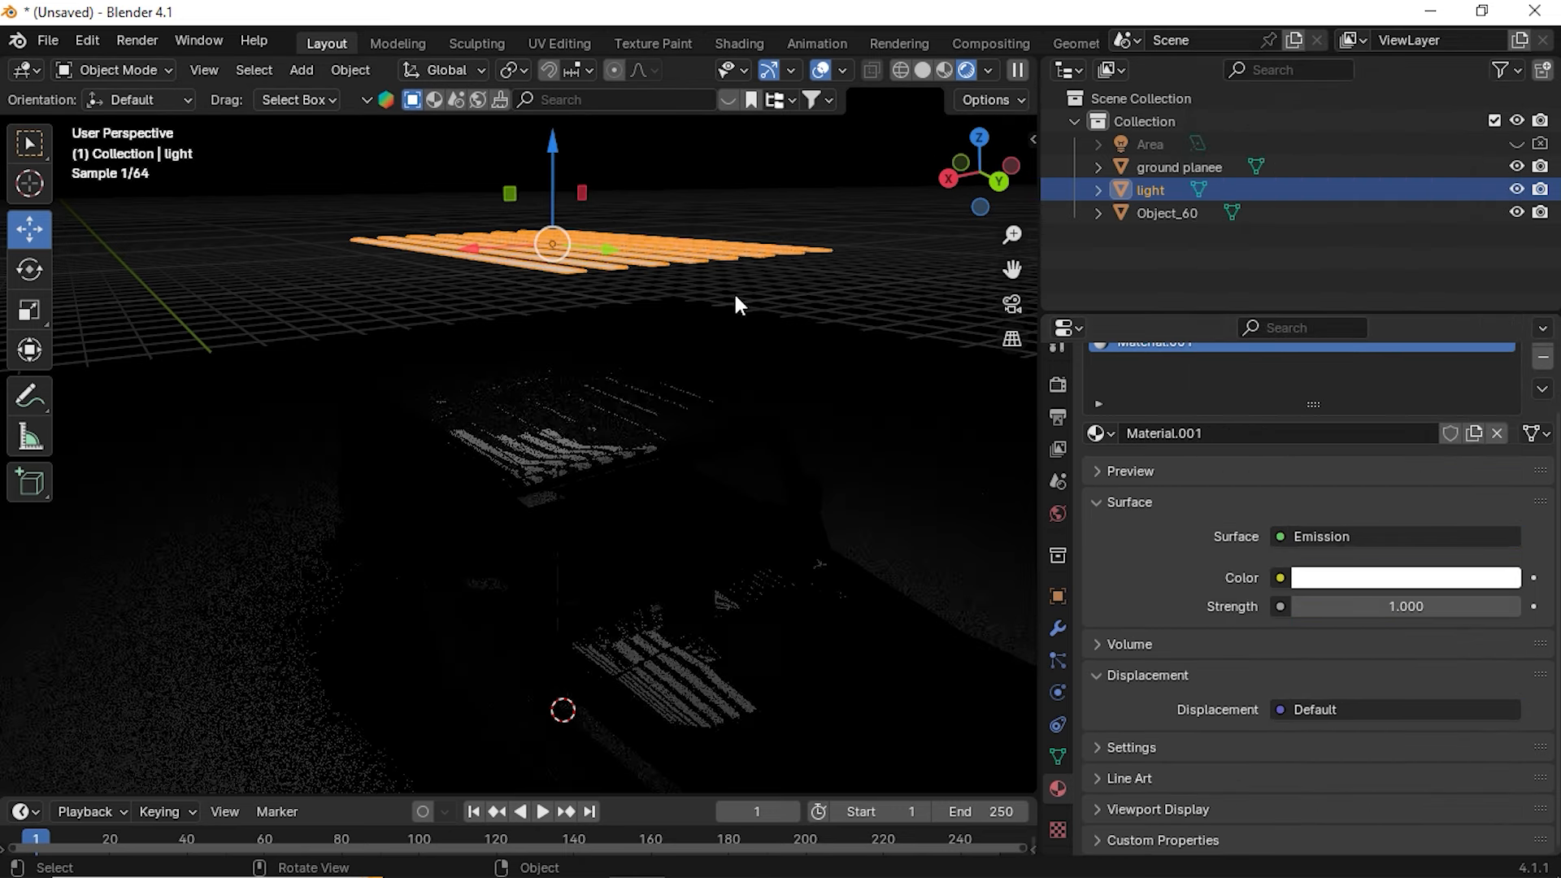
Set the emission strength of the light strips' material to 50
{"action": "middle_click_drag", "start_coordinate": [553, 408], "coordinate": [875, 447]}
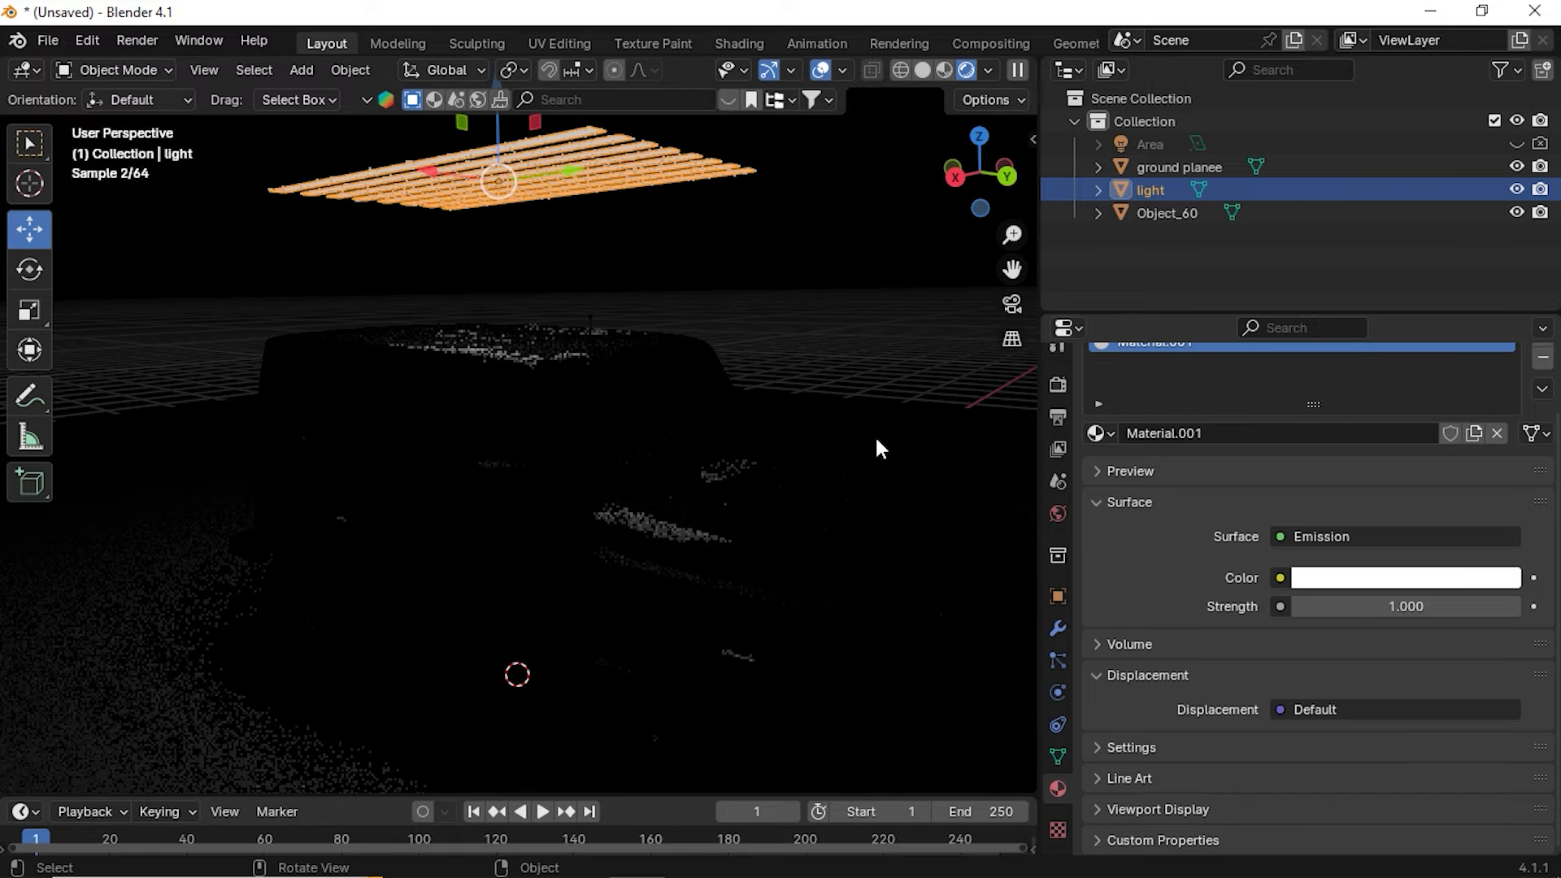
{"action": "left_click", "coordinate": [1398, 606]}
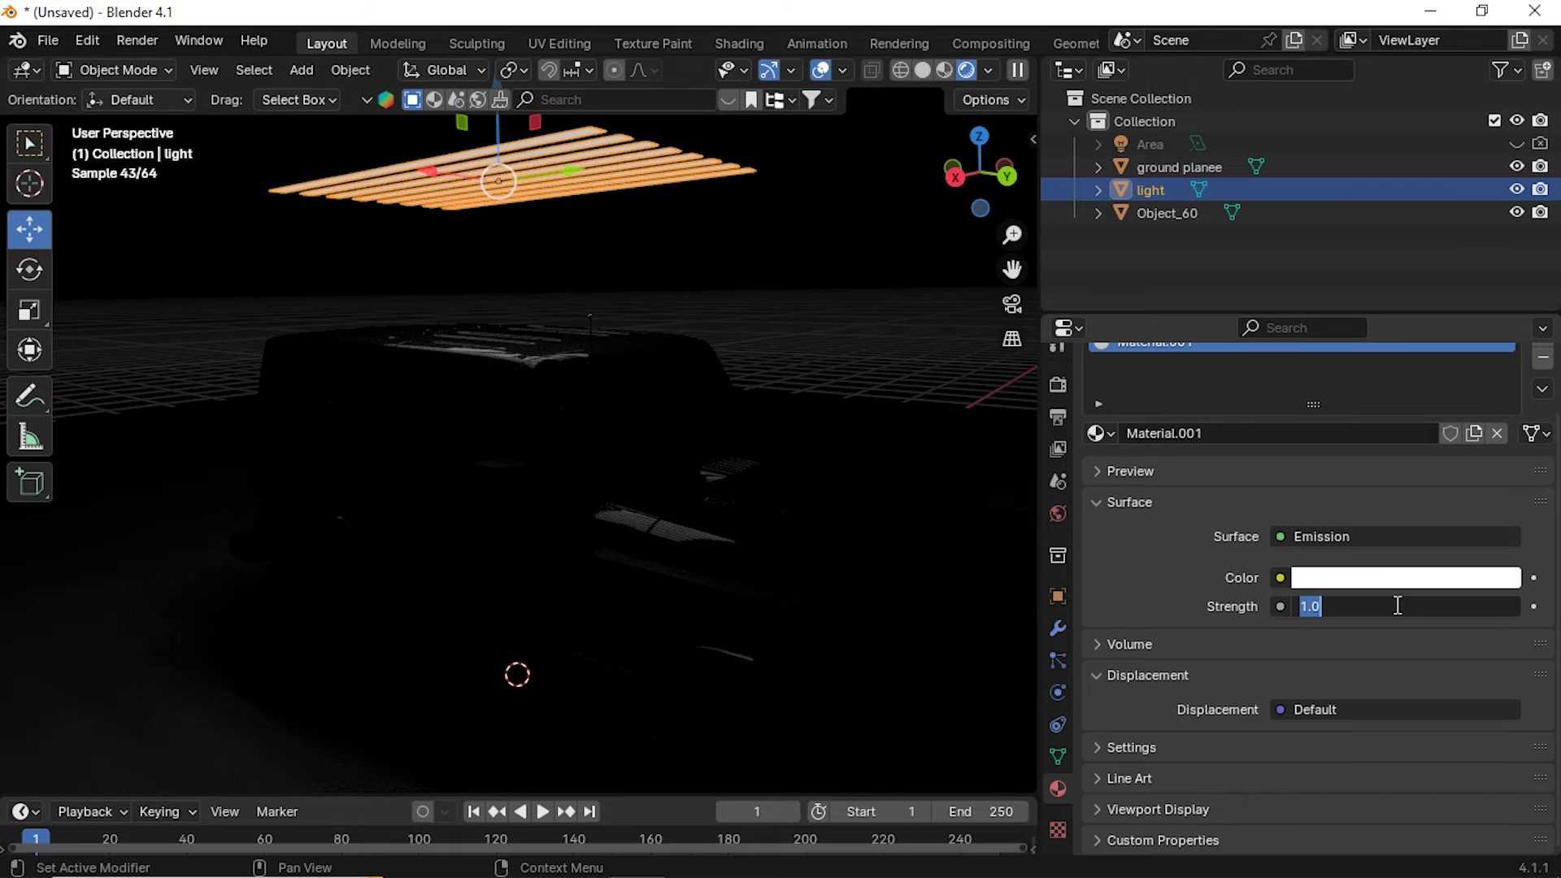
{"action": "key", "text": "Return"}
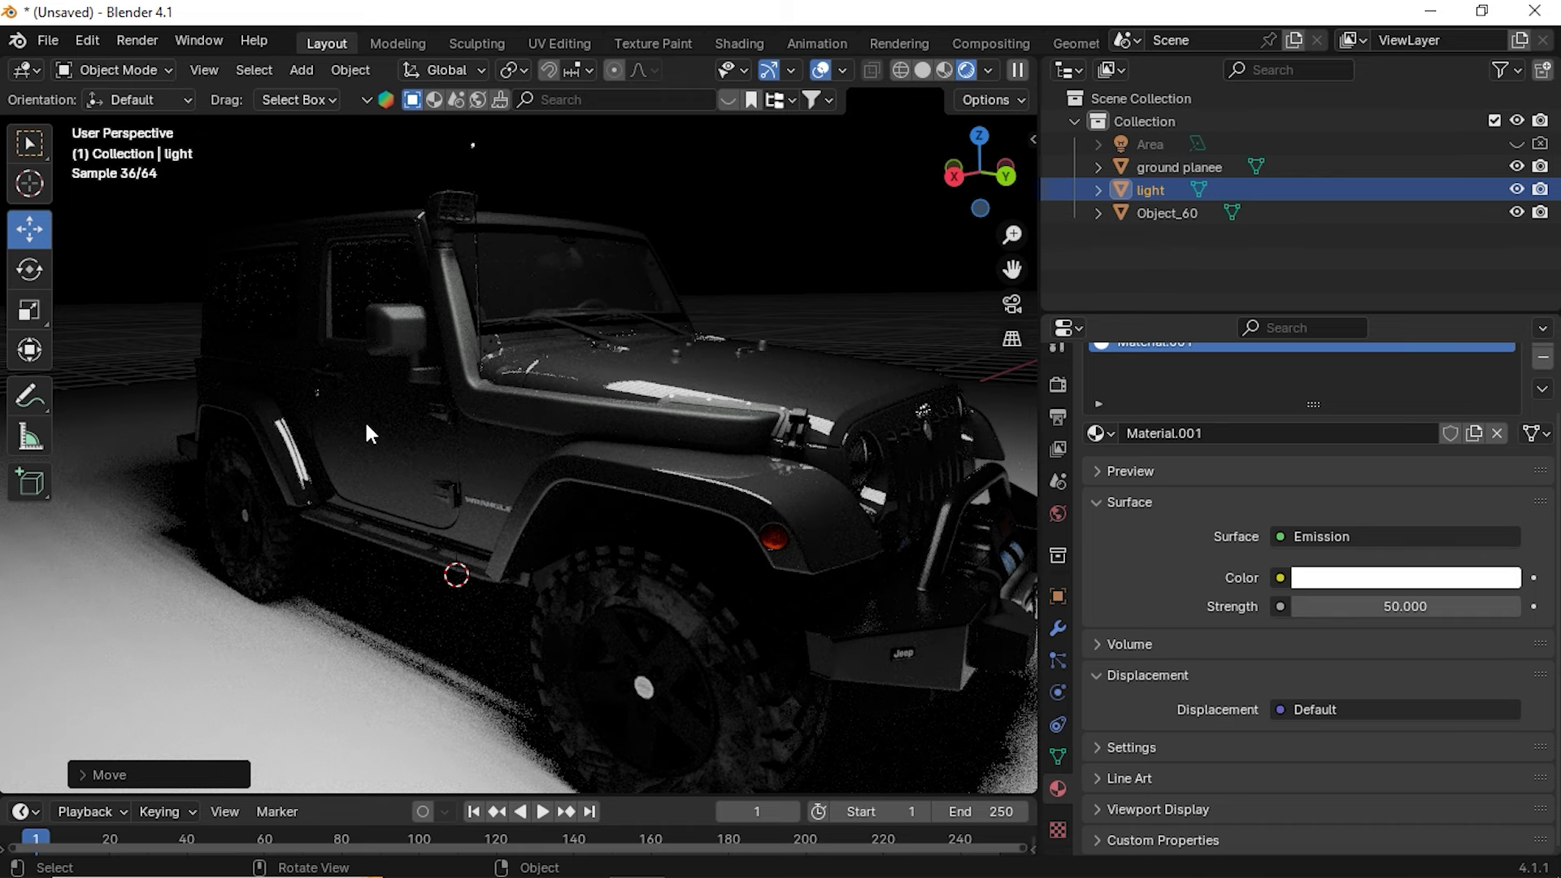
Slide the light strips forward past the Jeep, then back toward it, to test their reflections on the bodywork
{"action": "middle_click_drag", "start_coordinate": [785, 488], "coordinate": [603, 429]}
{"action": "middle_click_drag", "start_coordinate": [587, 481], "coordinate": [592, 404]}
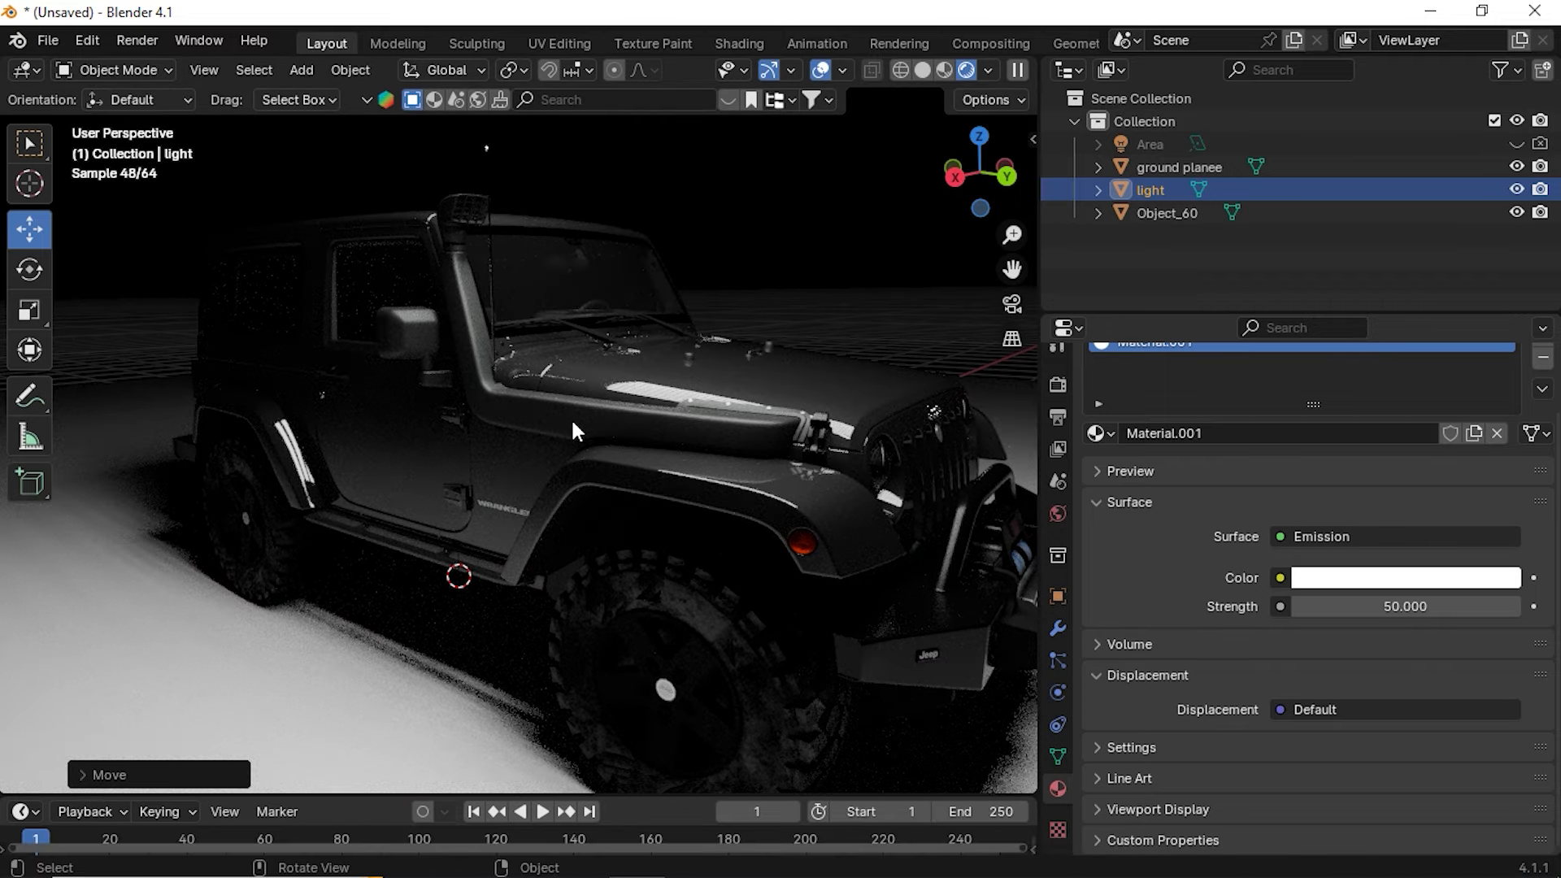
{"action": "scroll", "coordinate": [571, 429], "scroll_direction": "down", "scroll_amount": 4}
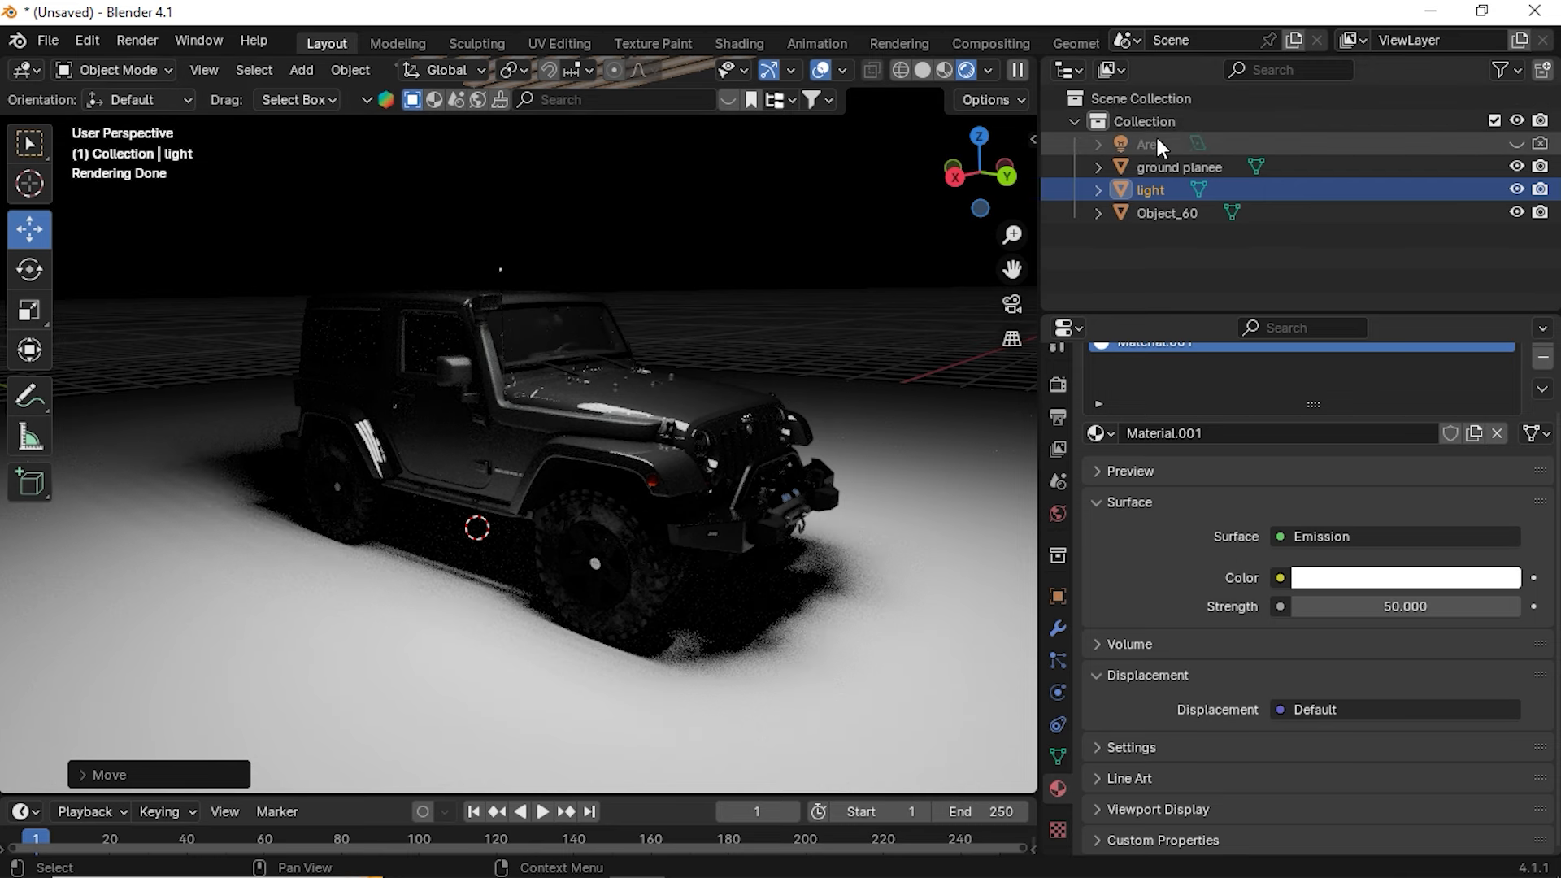
{"action": "scroll", "coordinate": [623, 231], "scroll_direction": "down", "scroll_amount": 3}
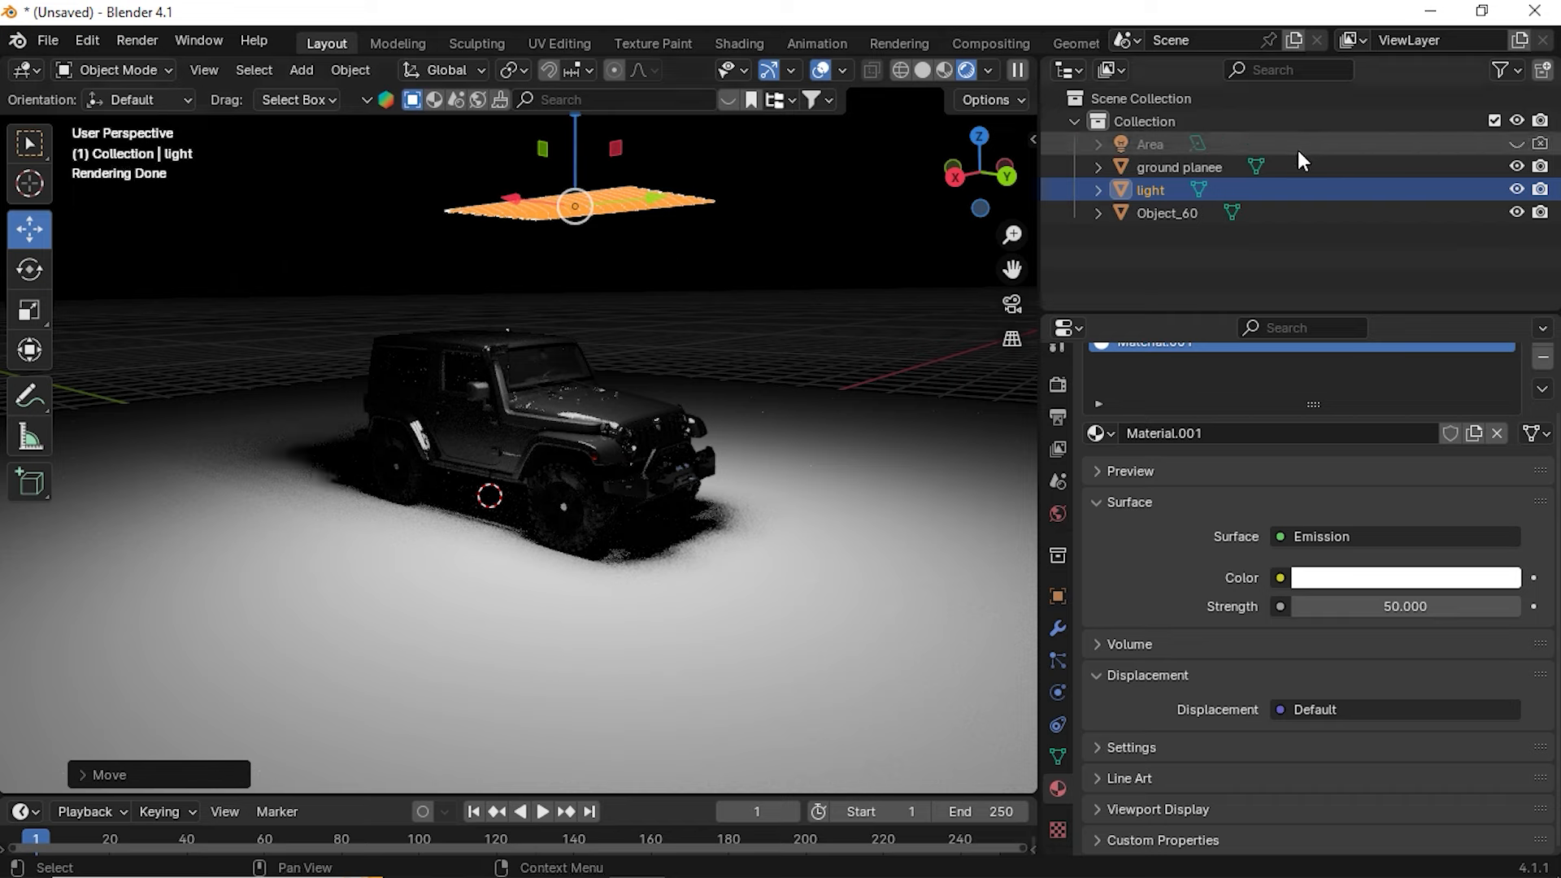
{"action": "middle_click_drag", "start_coordinate": [885, 526], "coordinate": [662, 505]}
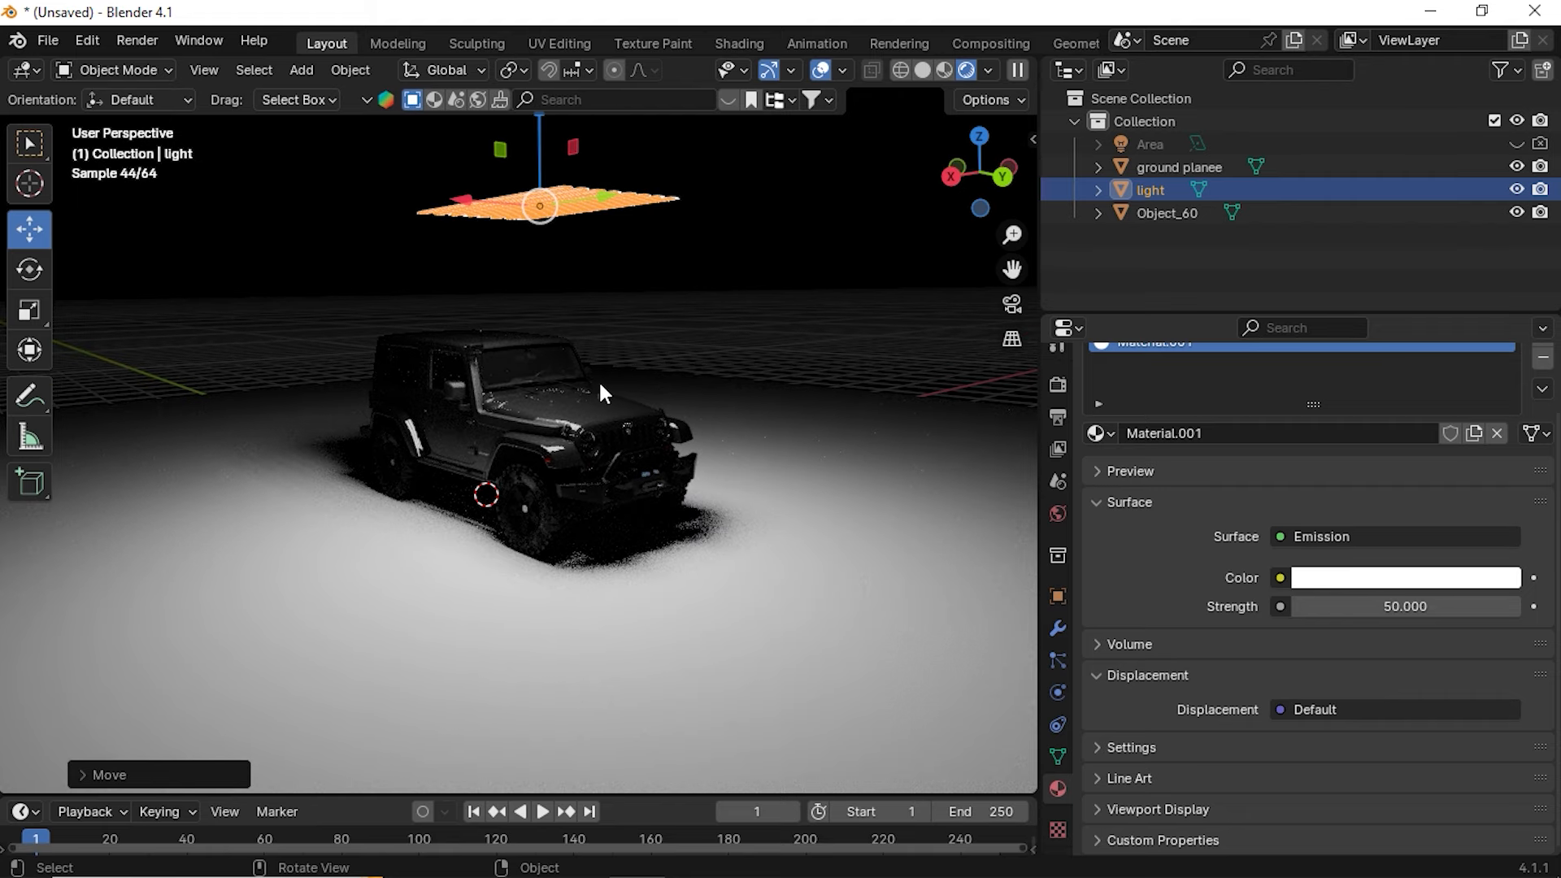
{"action": "scroll", "coordinate": [600, 392], "scroll_direction": "up", "scroll_amount": 2}
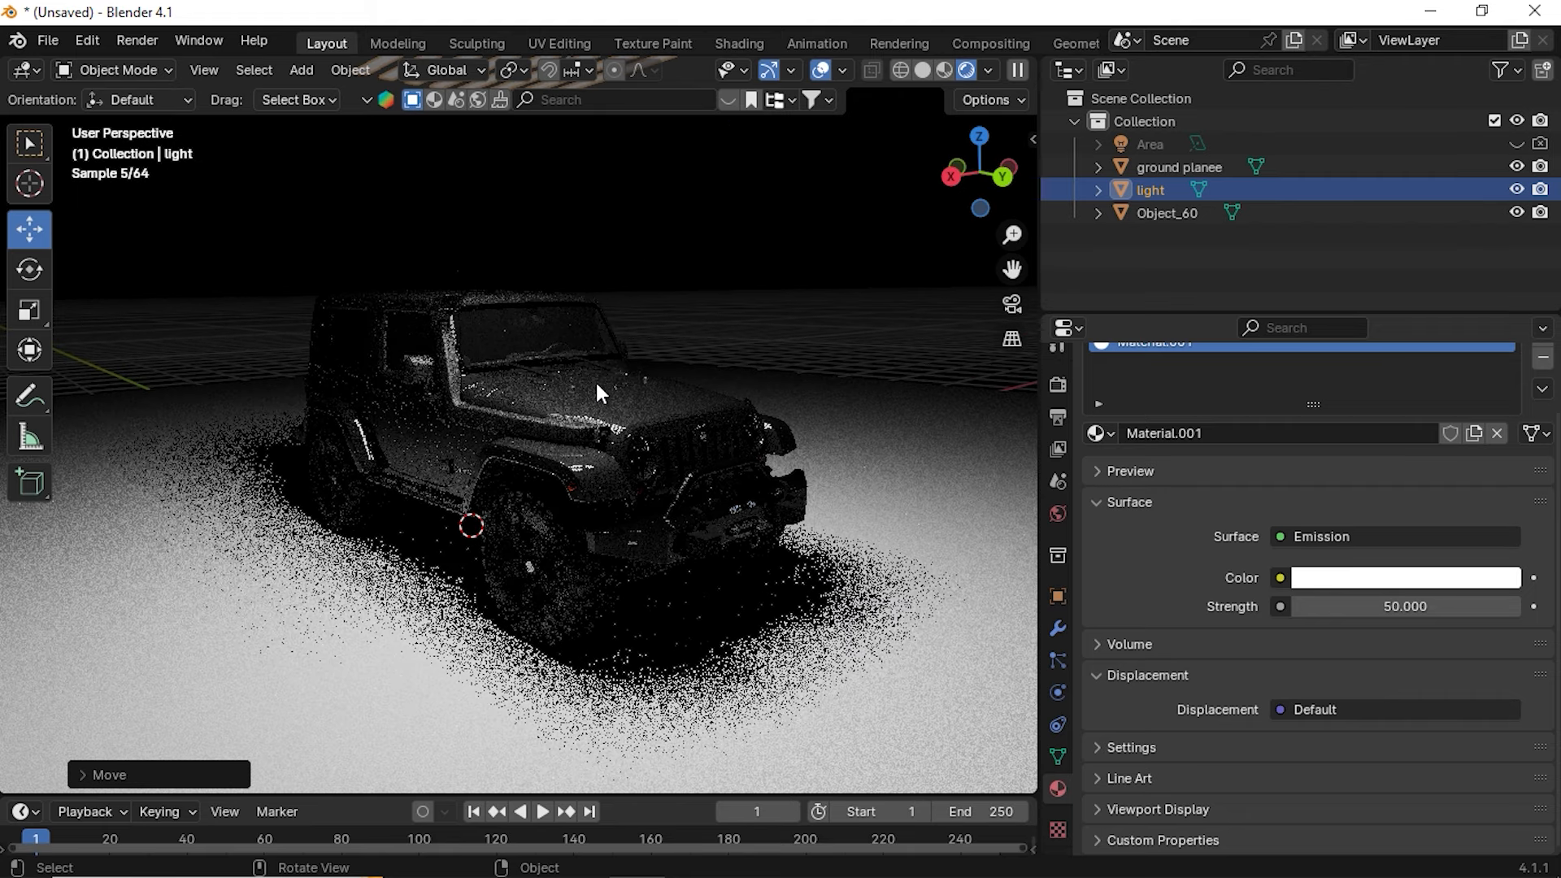
{"action": "left_click_drag", "start_coordinate": [477, 136], "coordinate": [646, 144]}
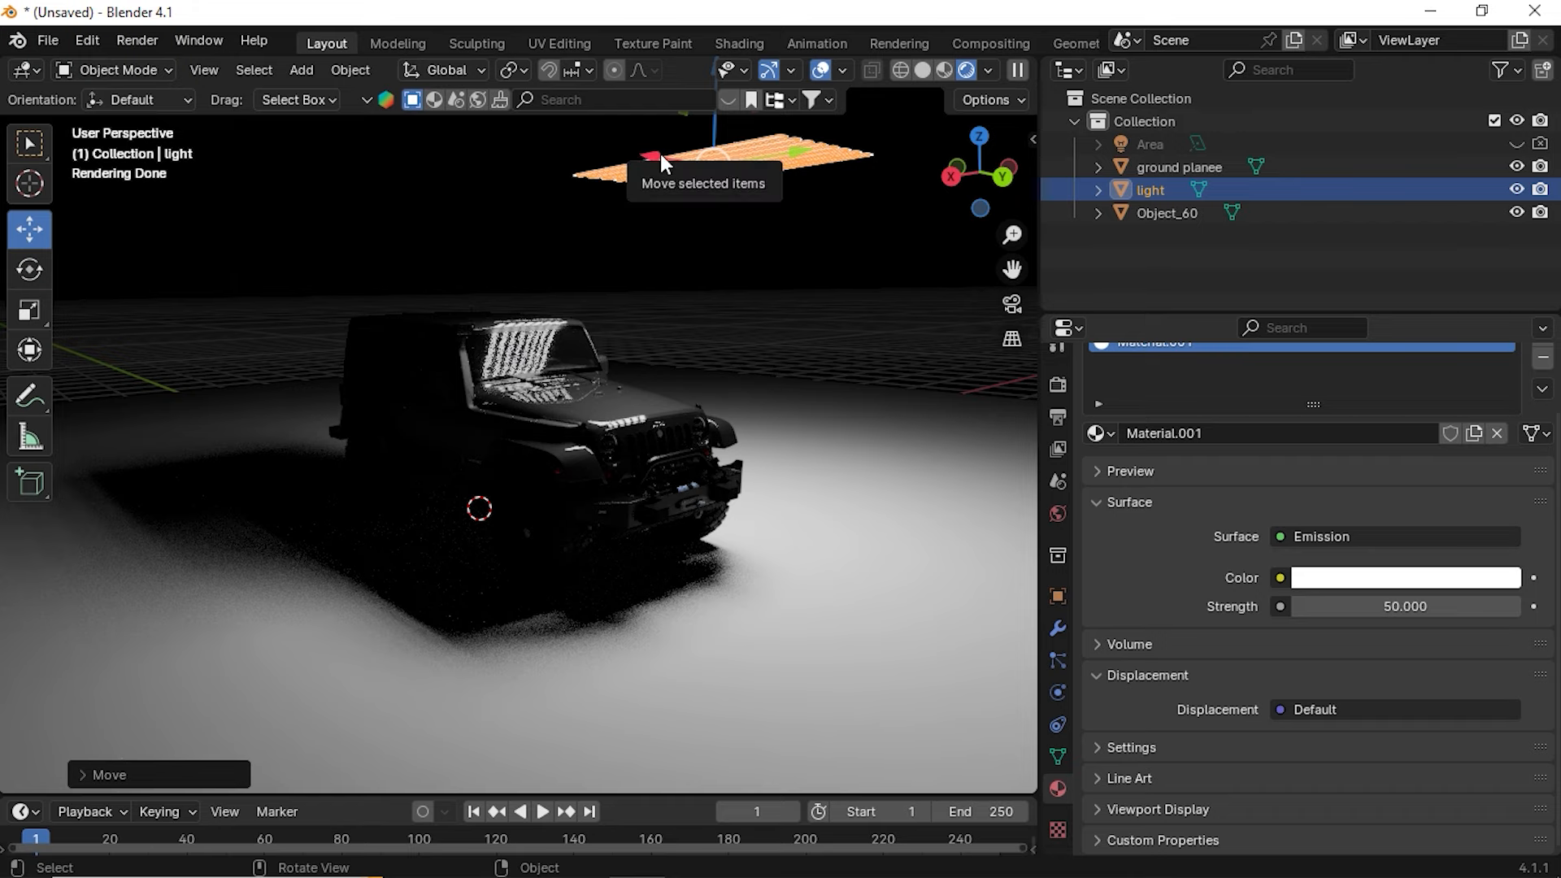
{"action": "left_click_drag", "start_coordinate": [660, 153], "coordinate": [618, 236]}
{"action": "middle_click_drag", "start_coordinate": [839, 291], "coordinate": [601, 380]}
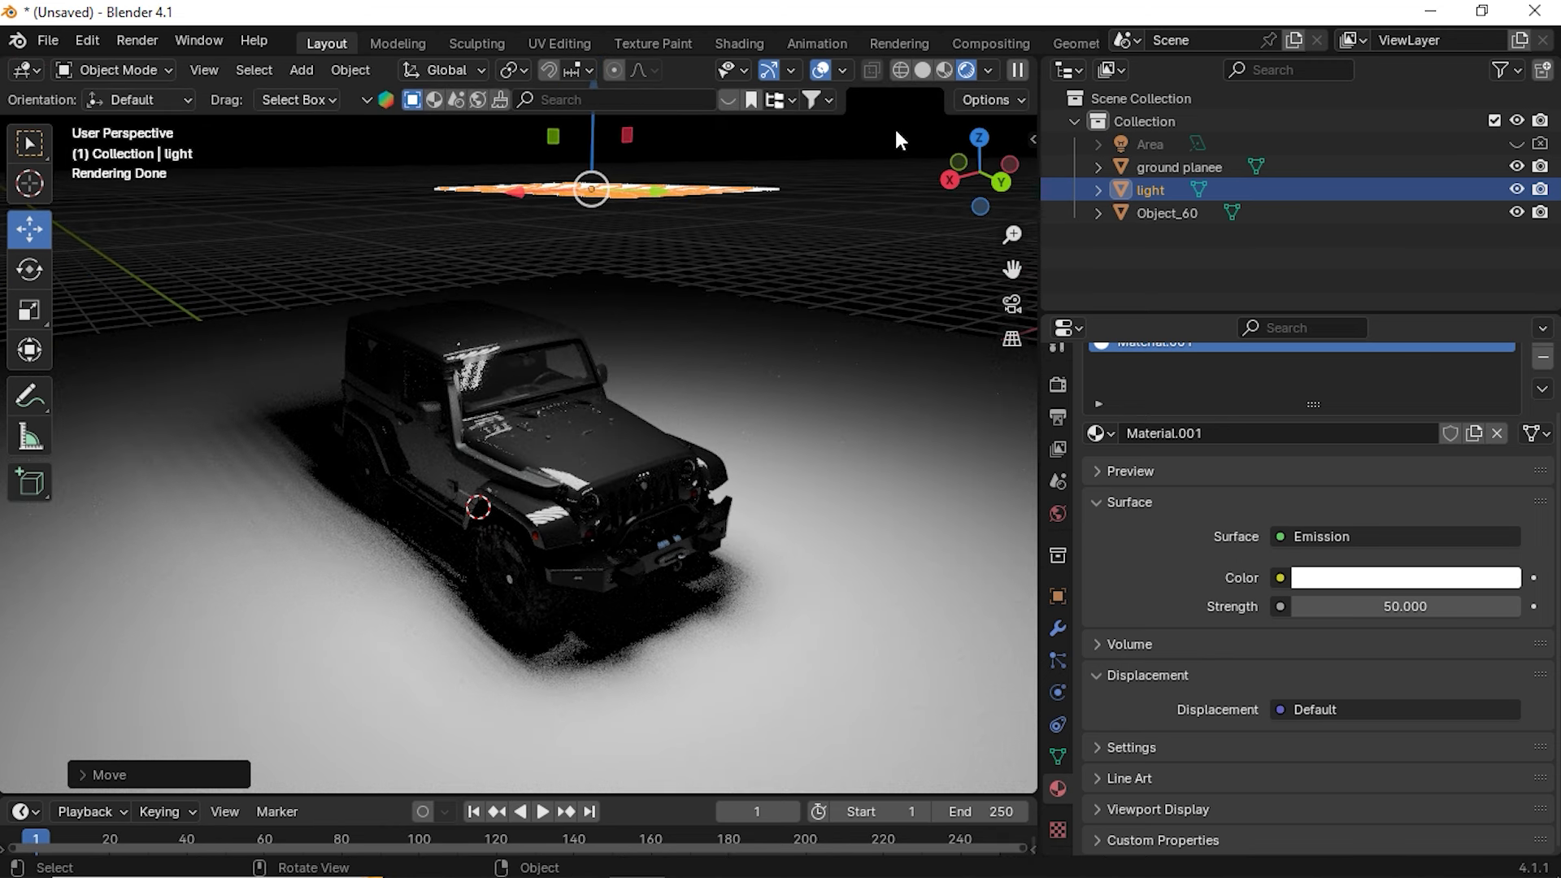
Switch the viewport to solid shading and deselect the light strips, framing the Jeep with its ground plane
{"action": "left_click", "coordinate": [926, 73]}
{"action": "middle_click_drag", "start_coordinate": [706, 439], "coordinate": [805, 543]}
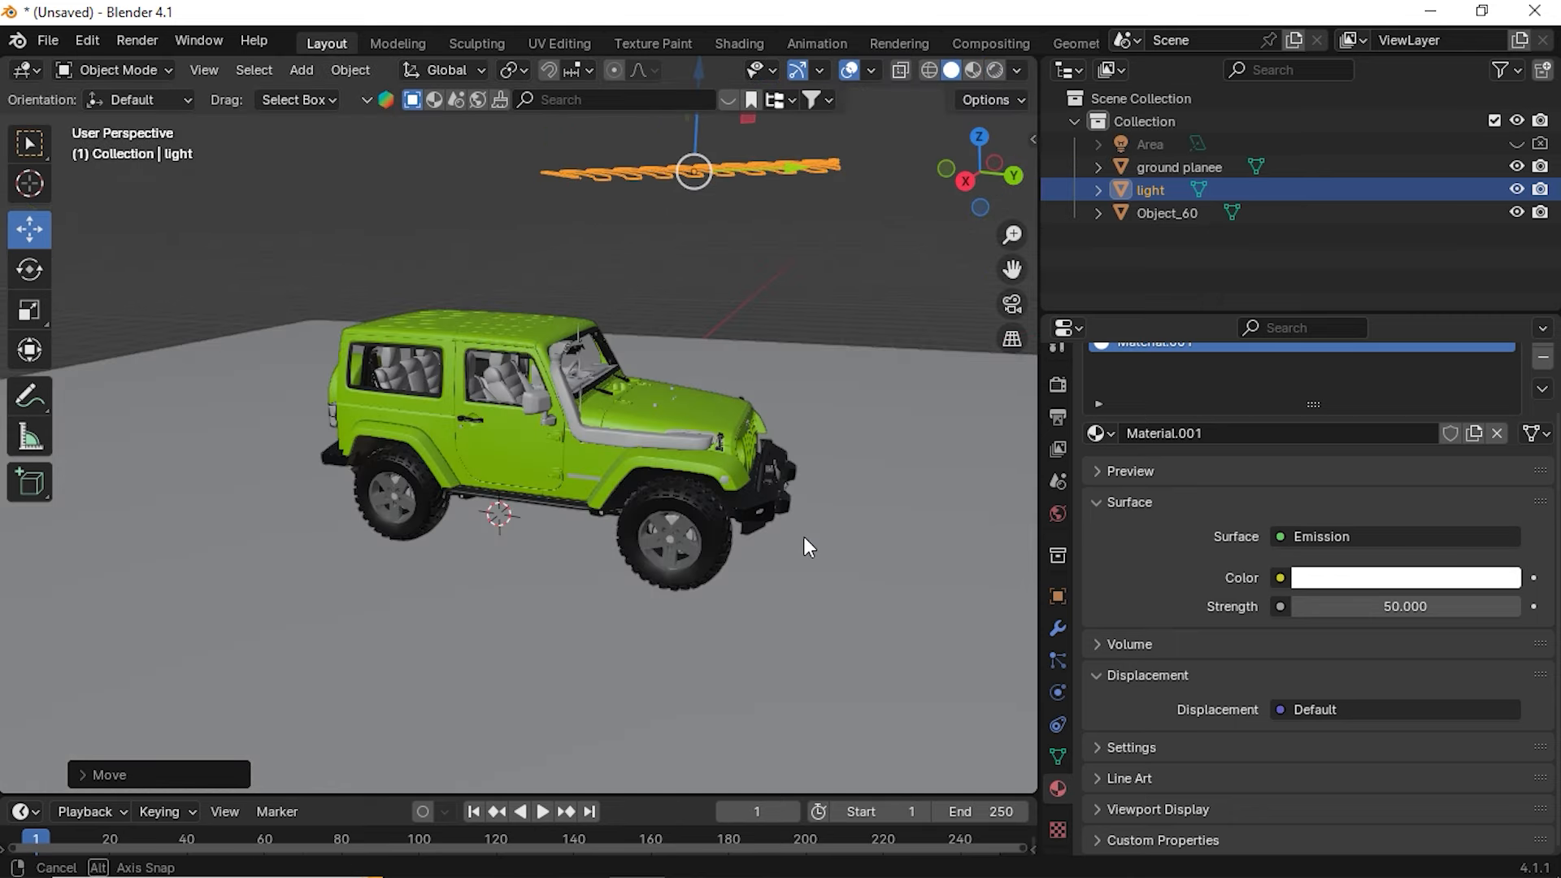
{"action": "left_click", "coordinate": [865, 278]}
{"action": "middle_click_drag", "start_coordinate": [830, 442], "coordinate": [687, 476]}
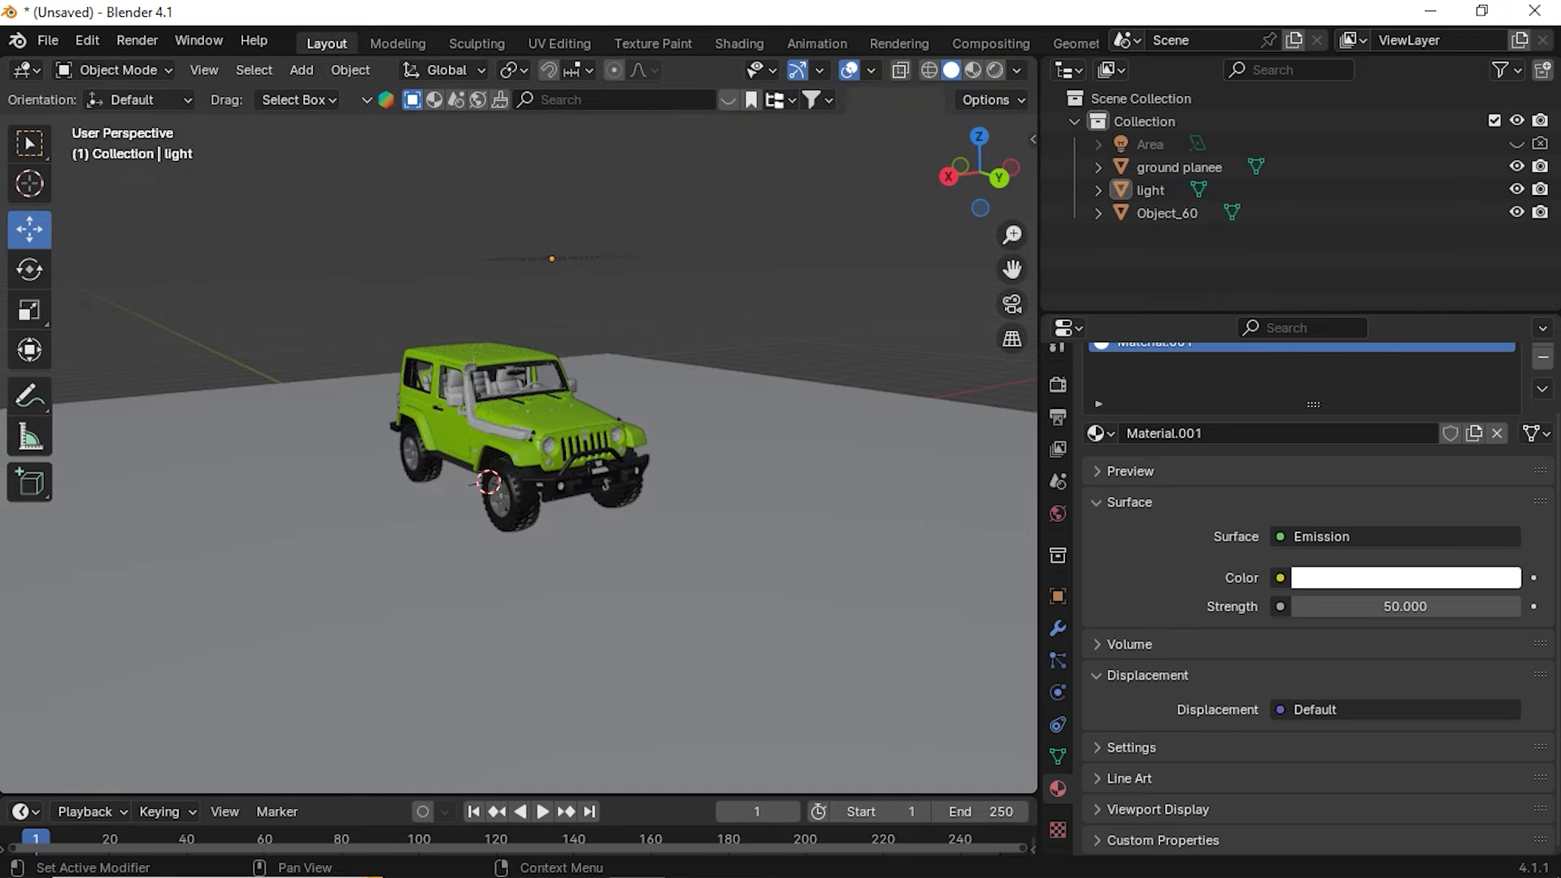
{"action": "middle_click_drag", "start_coordinate": [593, 392], "coordinate": [647, 386]}
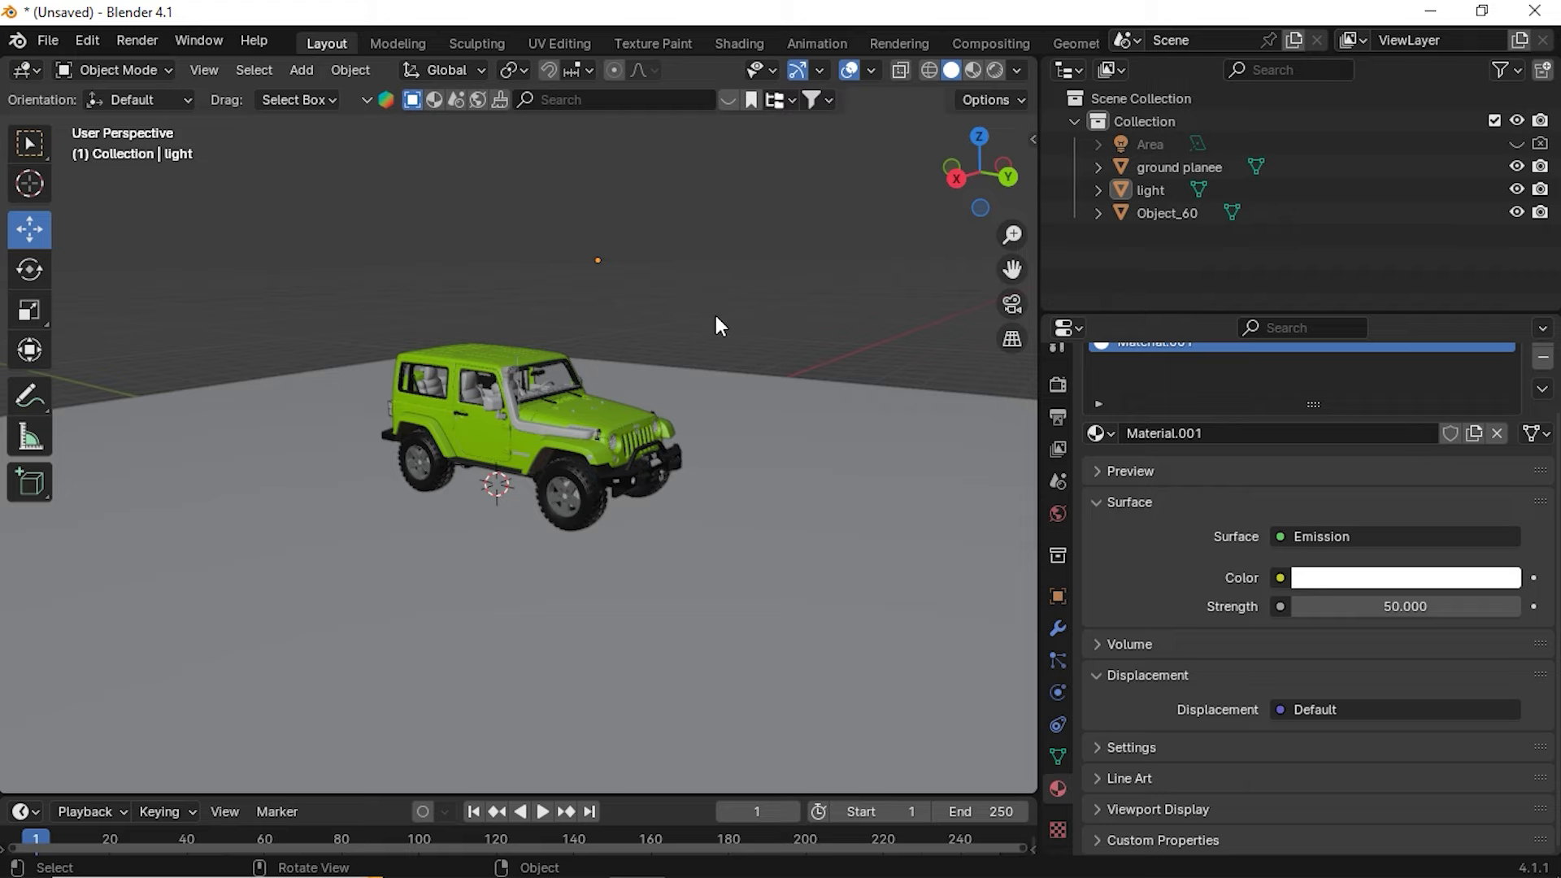
{"action": "middle_click_drag", "start_coordinate": [718, 320], "coordinate": [648, 322]}
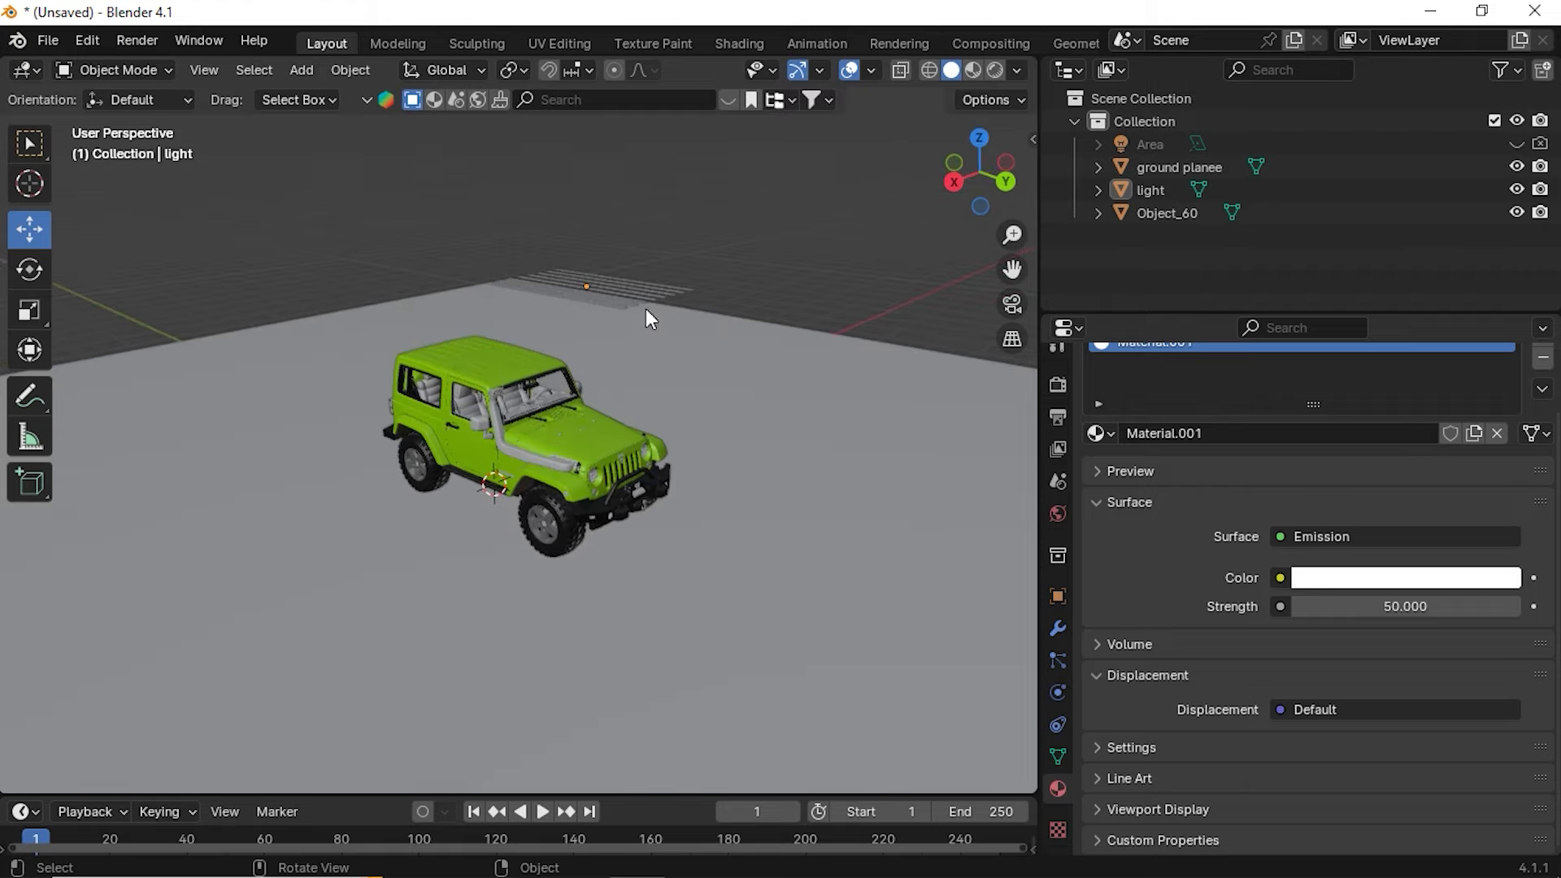
{"action": "left_click_drag", "start_coordinate": [1011, 269], "coordinate": [1002, 161]}
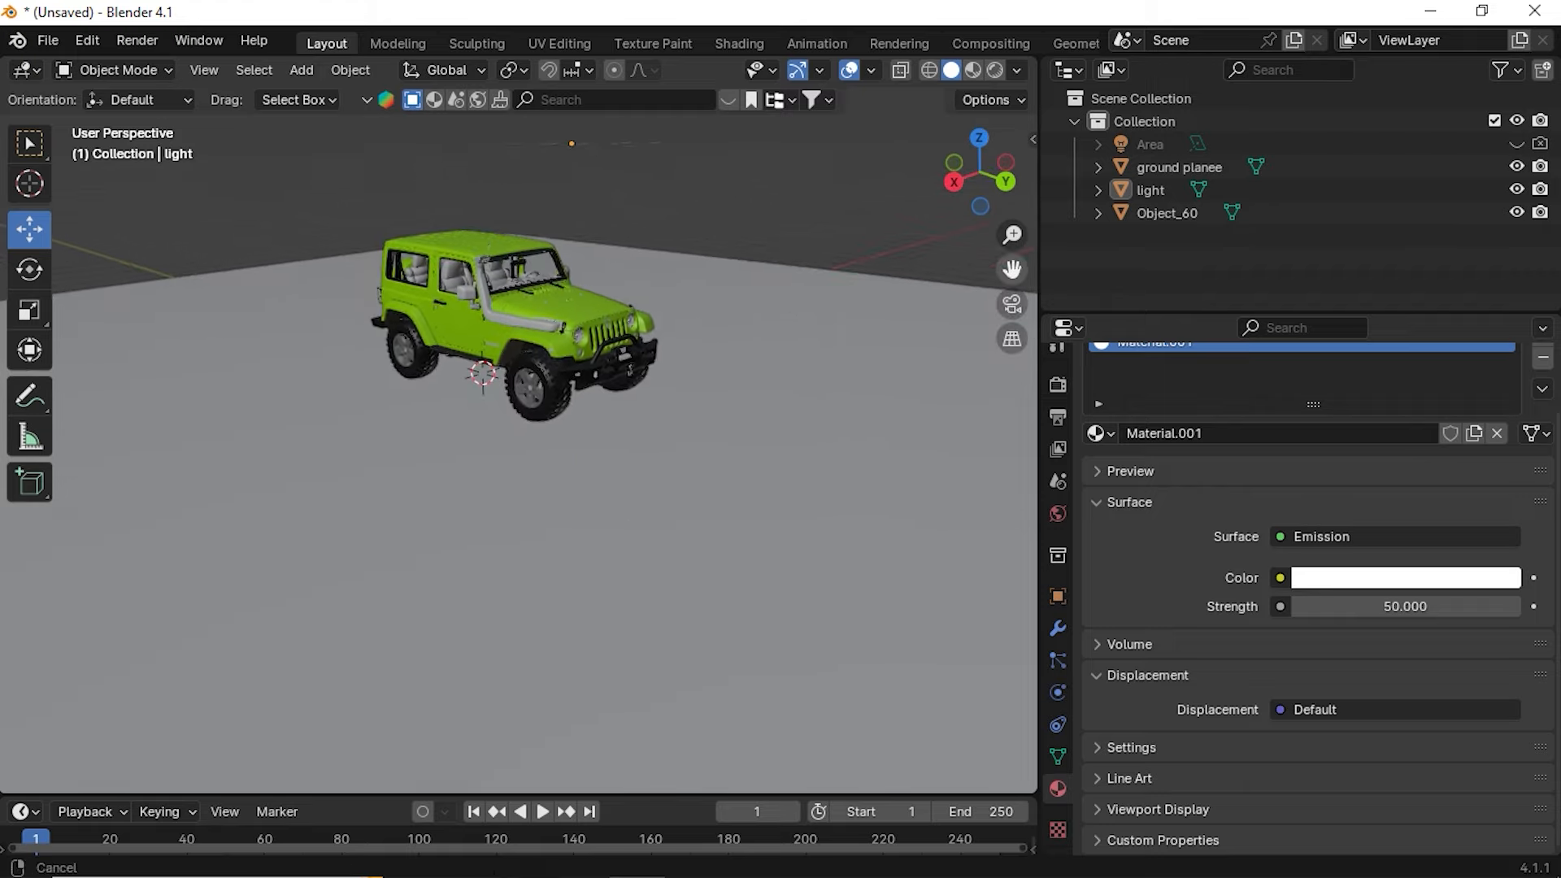
{"action": "middle_click_drag", "start_coordinate": [618, 387], "coordinate": [675, 387]}
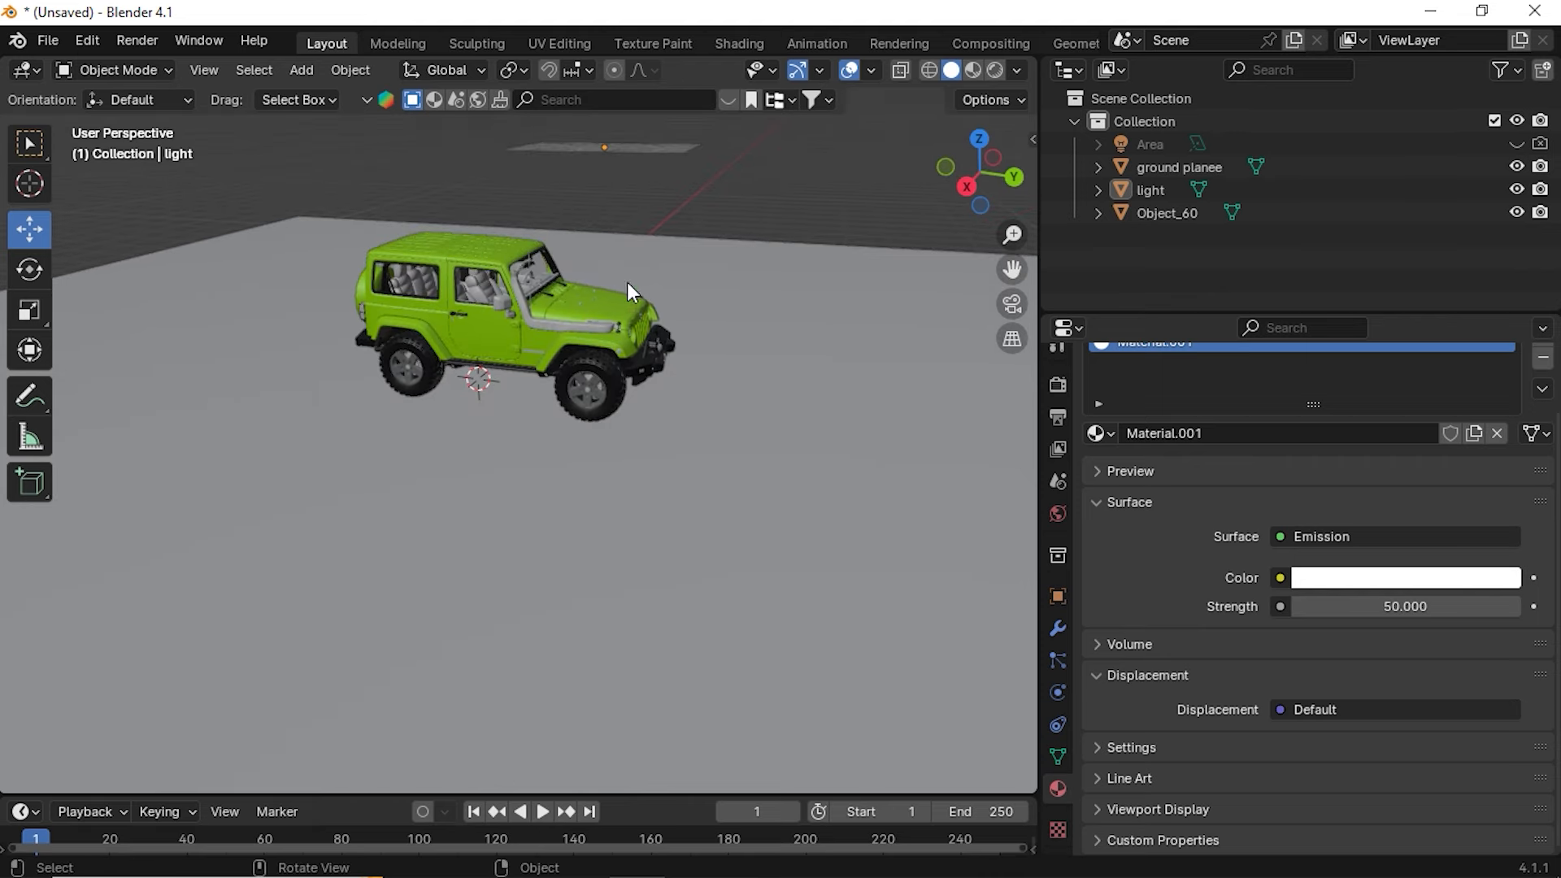
Browse the camera and camera rig types that can be added, then open the Blender Preferences
{"action": "key", "text": "shift+a"}
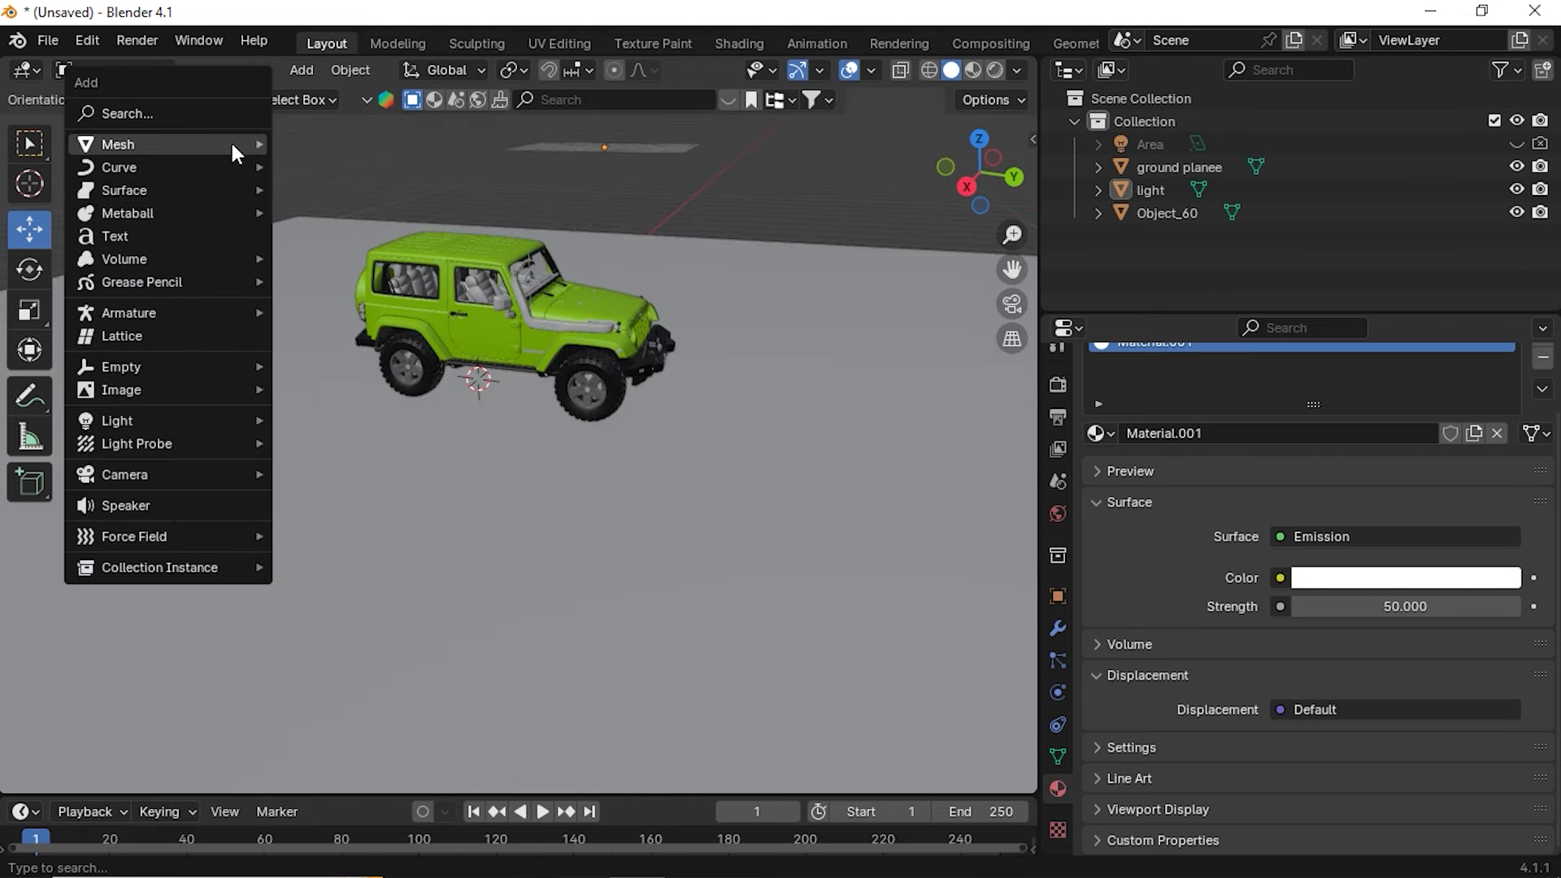
{"action": "mouse_move", "coordinate": [203, 474]}
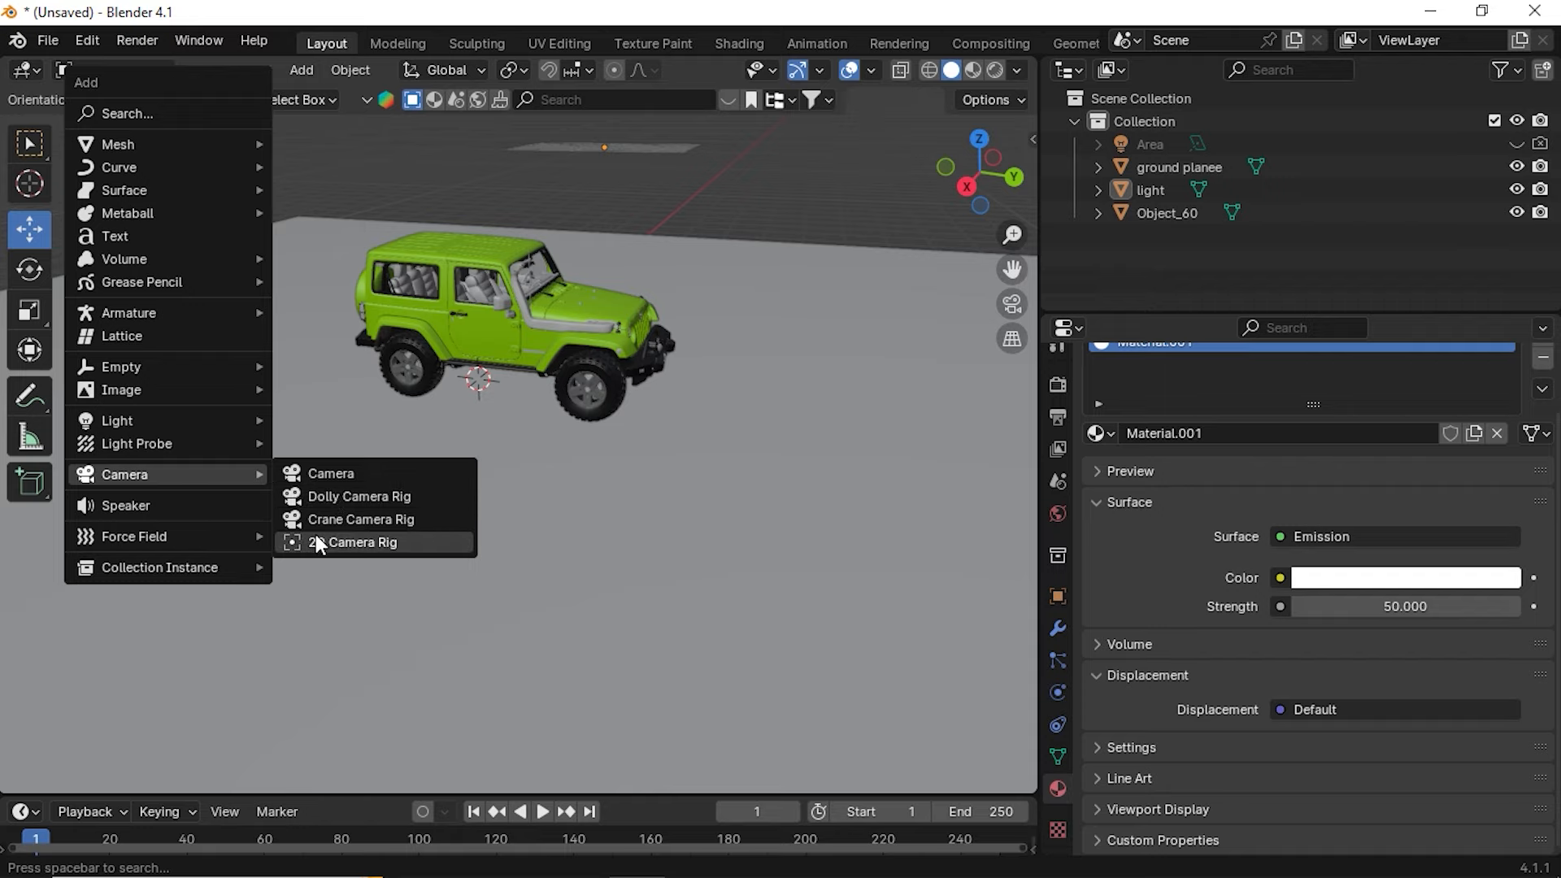
{"action": "left_click", "coordinate": [87, 43]}
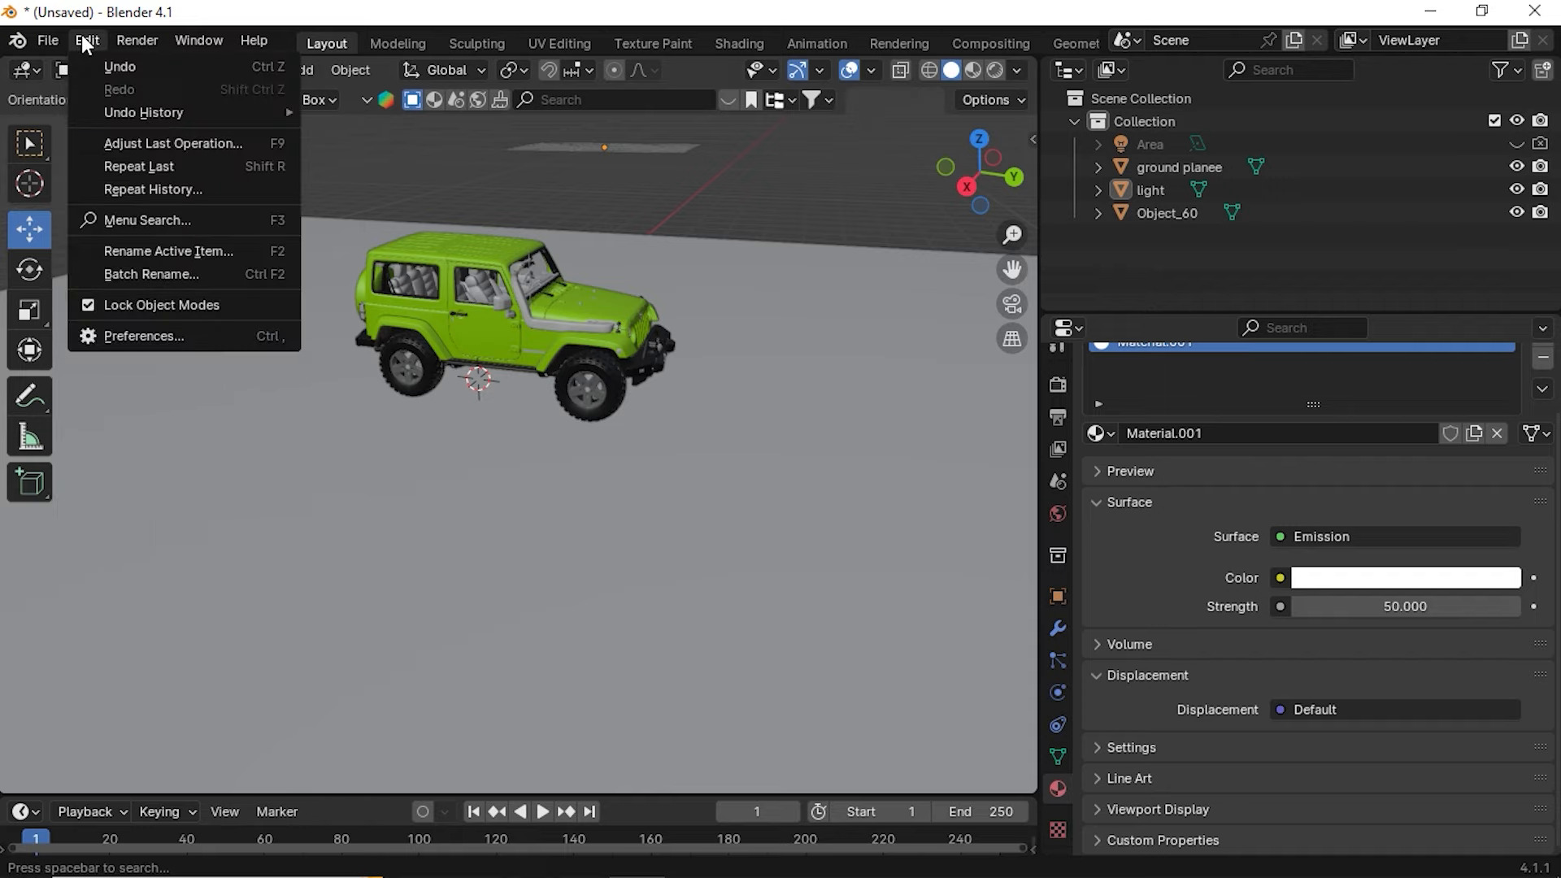
{"action": "left_click", "coordinate": [89, 42]}
{"action": "left_click", "coordinate": [140, 335]}
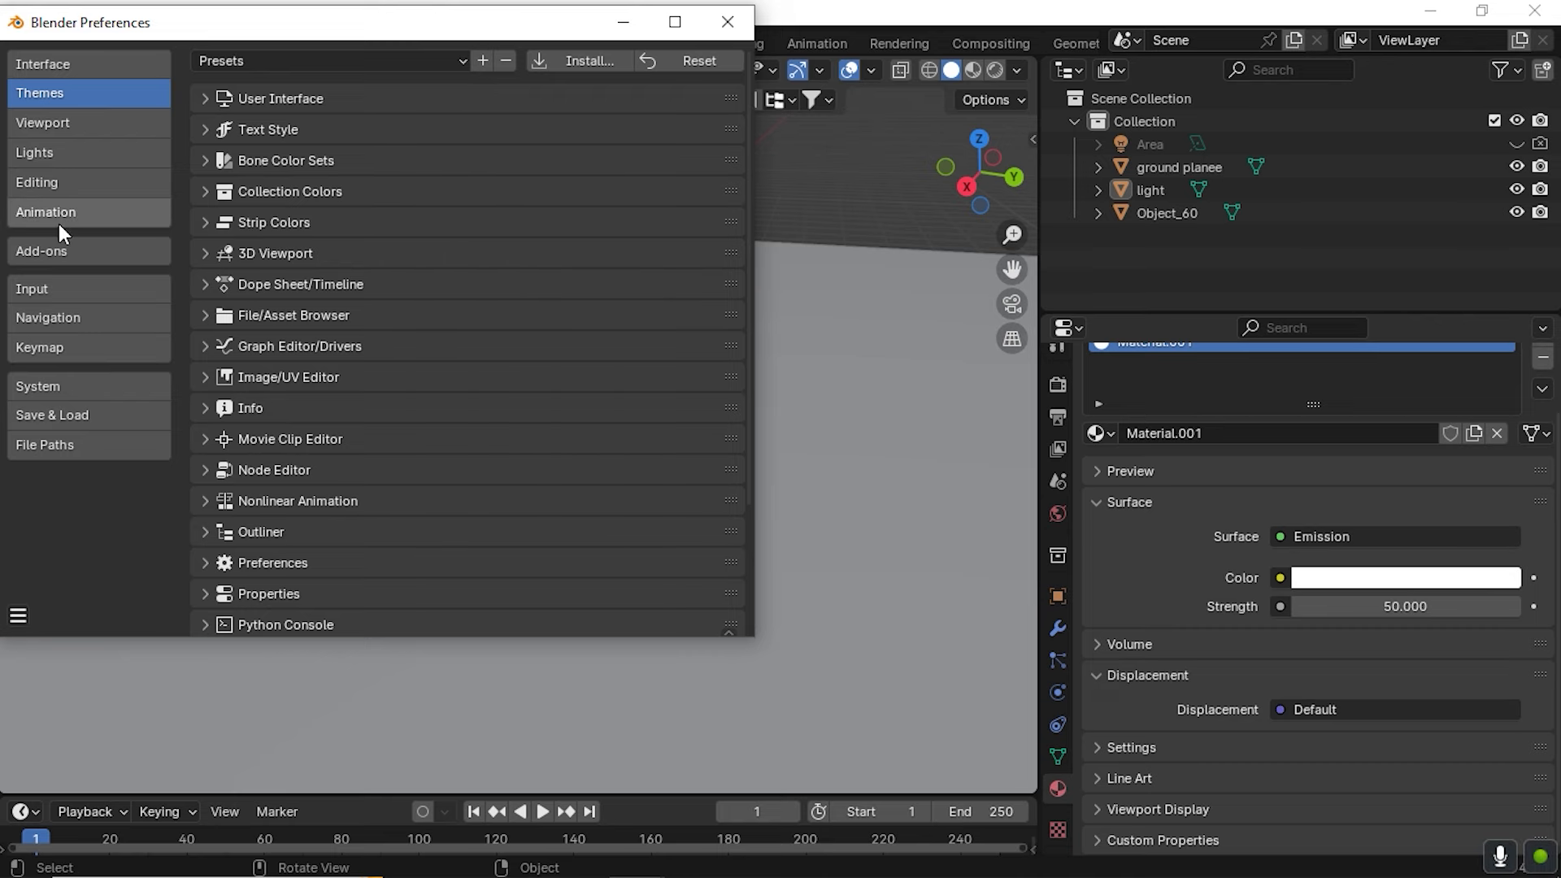
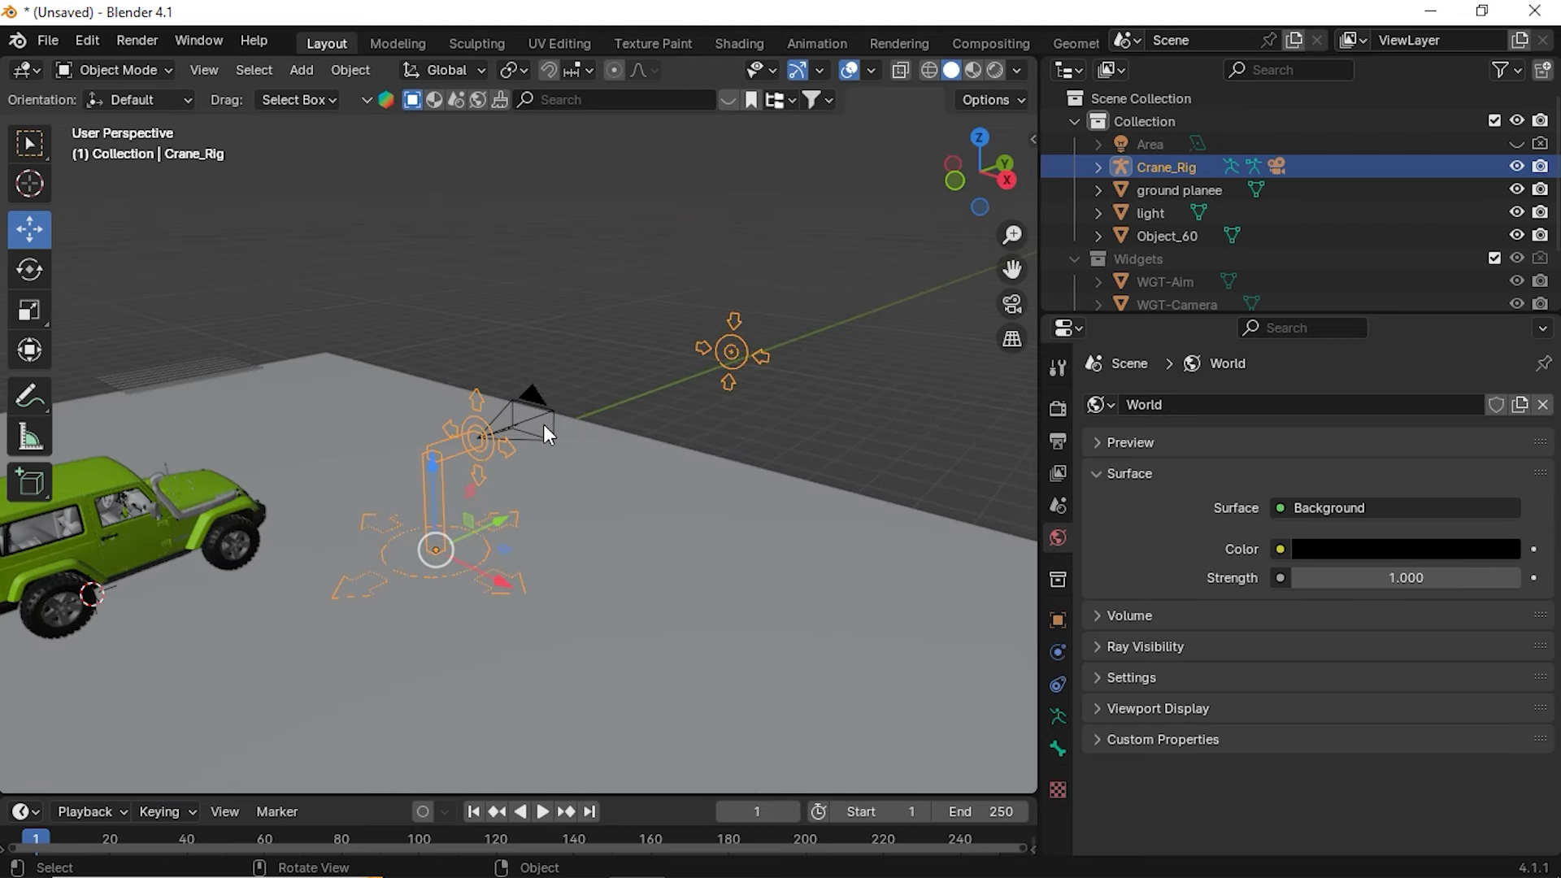
Switch the crane camera rig from Object Mode to Pose Mode
{"action": "middle_click_drag", "start_coordinate": [616, 418], "coordinate": [576, 408]}
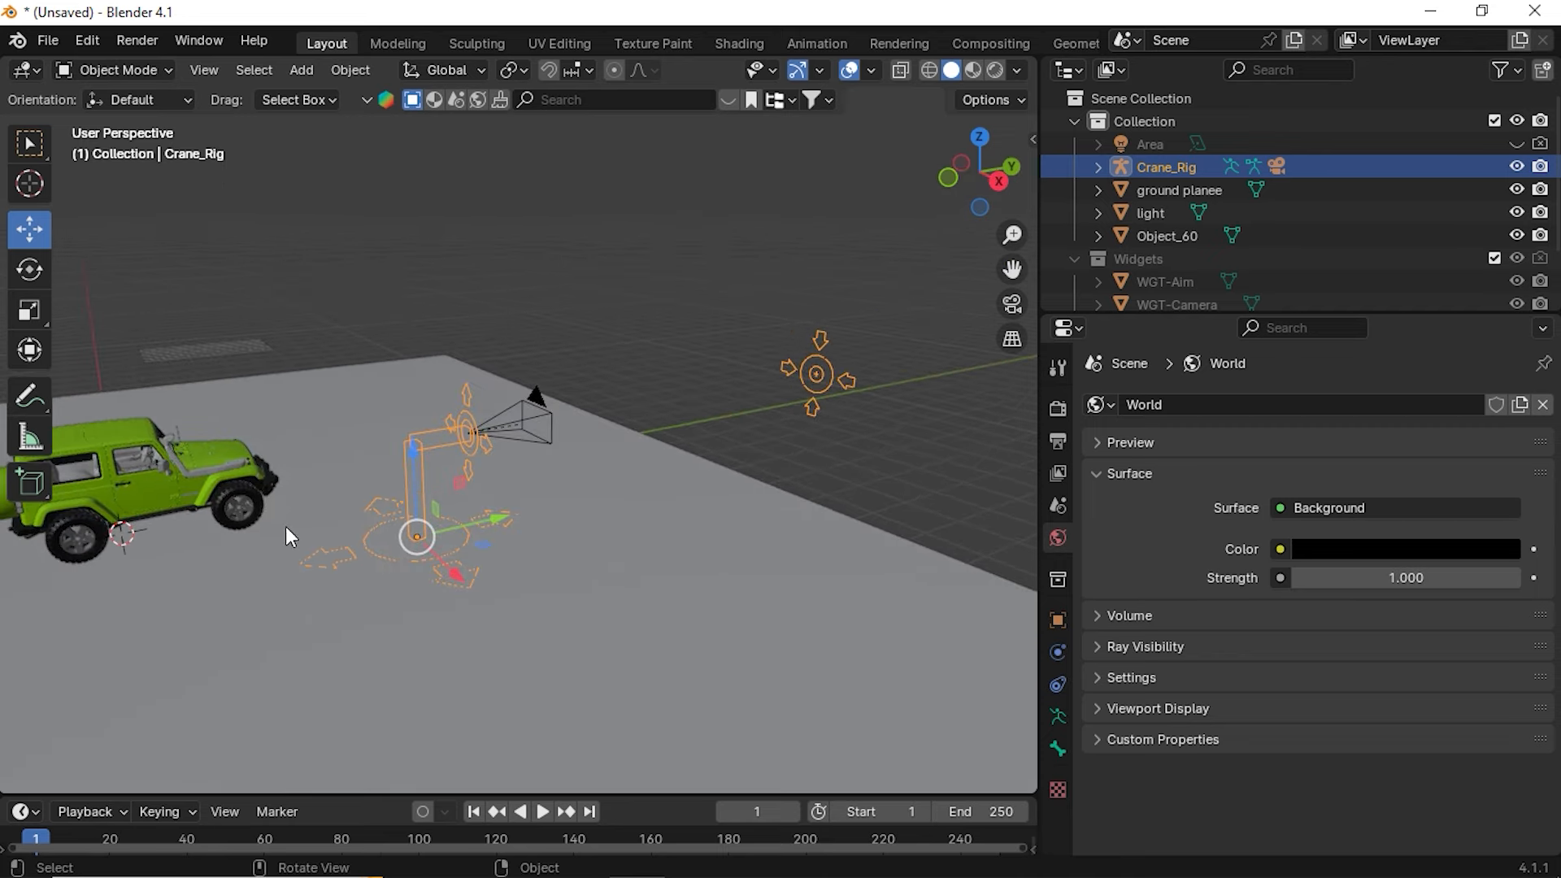
{"action": "middle_click_drag", "start_coordinate": [567, 436], "coordinate": [559, 439]}
{"action": "scroll", "coordinate": [559, 439], "scroll_direction": "down", "scroll_amount": 3}
{"action": "left_click", "coordinate": [676, 341]}
{"action": "left_click", "coordinate": [724, 384]}
{"action": "middle_click_drag", "start_coordinate": [724, 383], "coordinate": [735, 419]}
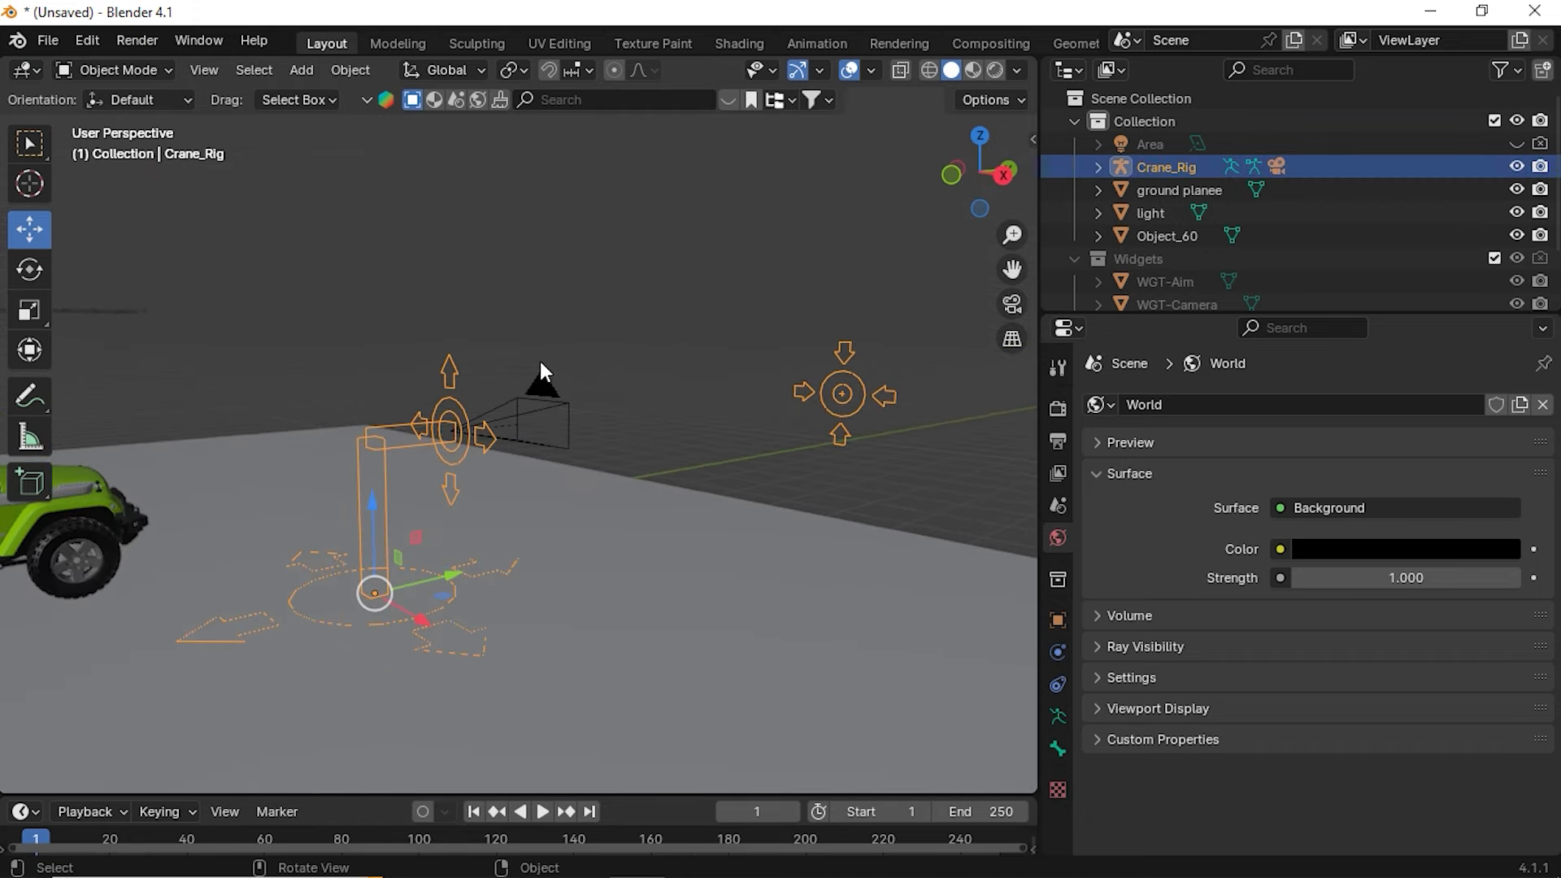
{"action": "key", "text": "ctrl+Tab"}
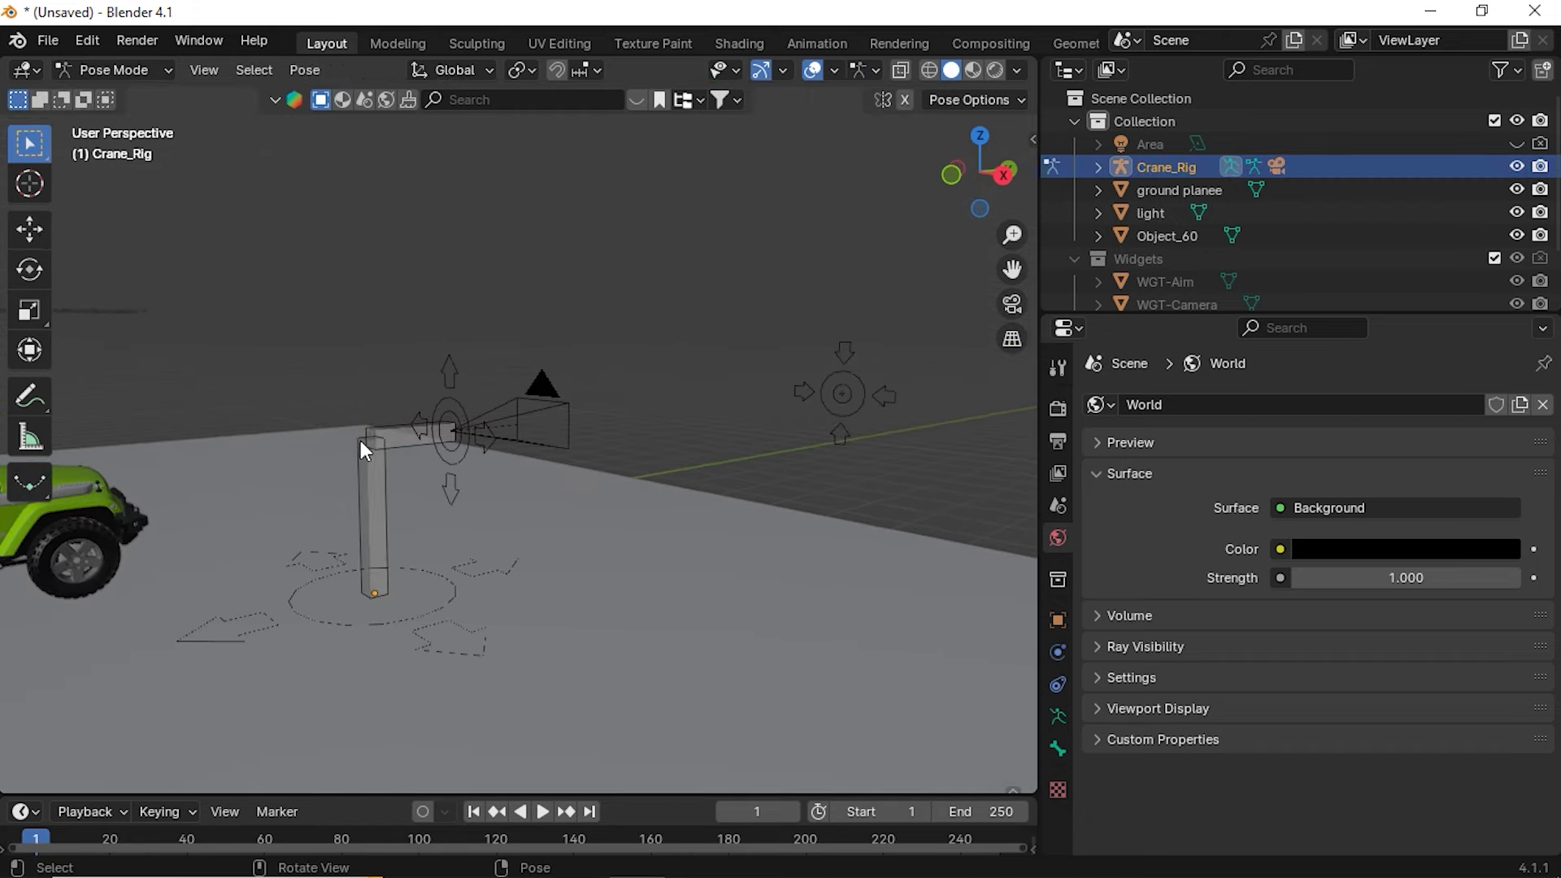
{"action": "left_click", "coordinate": [120, 69]}
{"action": "key", "text": "ctrl+Tab"}
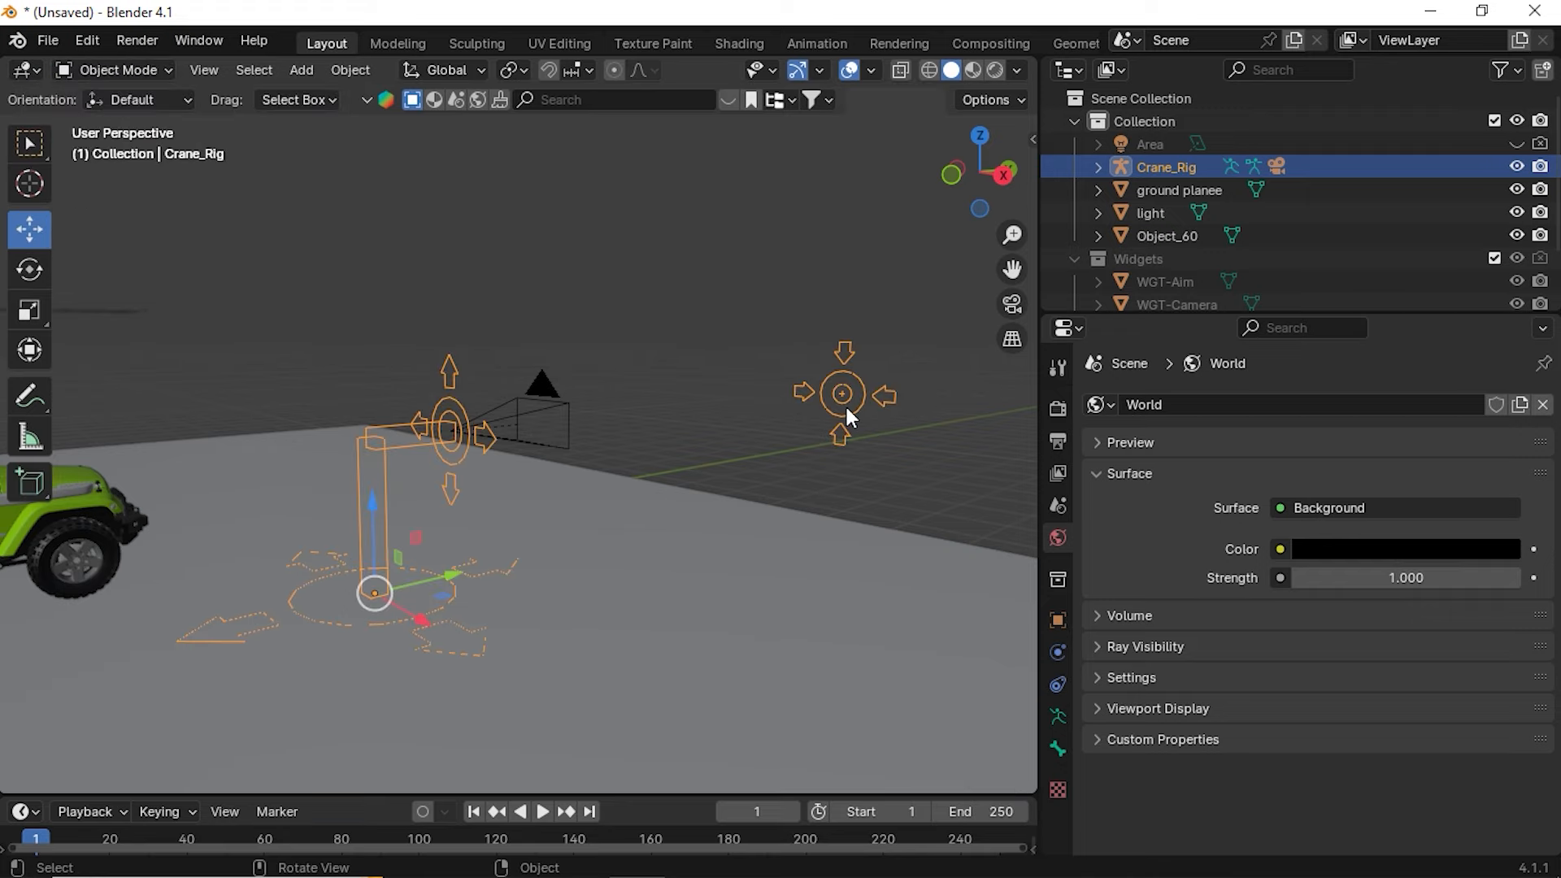
{"action": "left_click", "coordinate": [109, 73]}
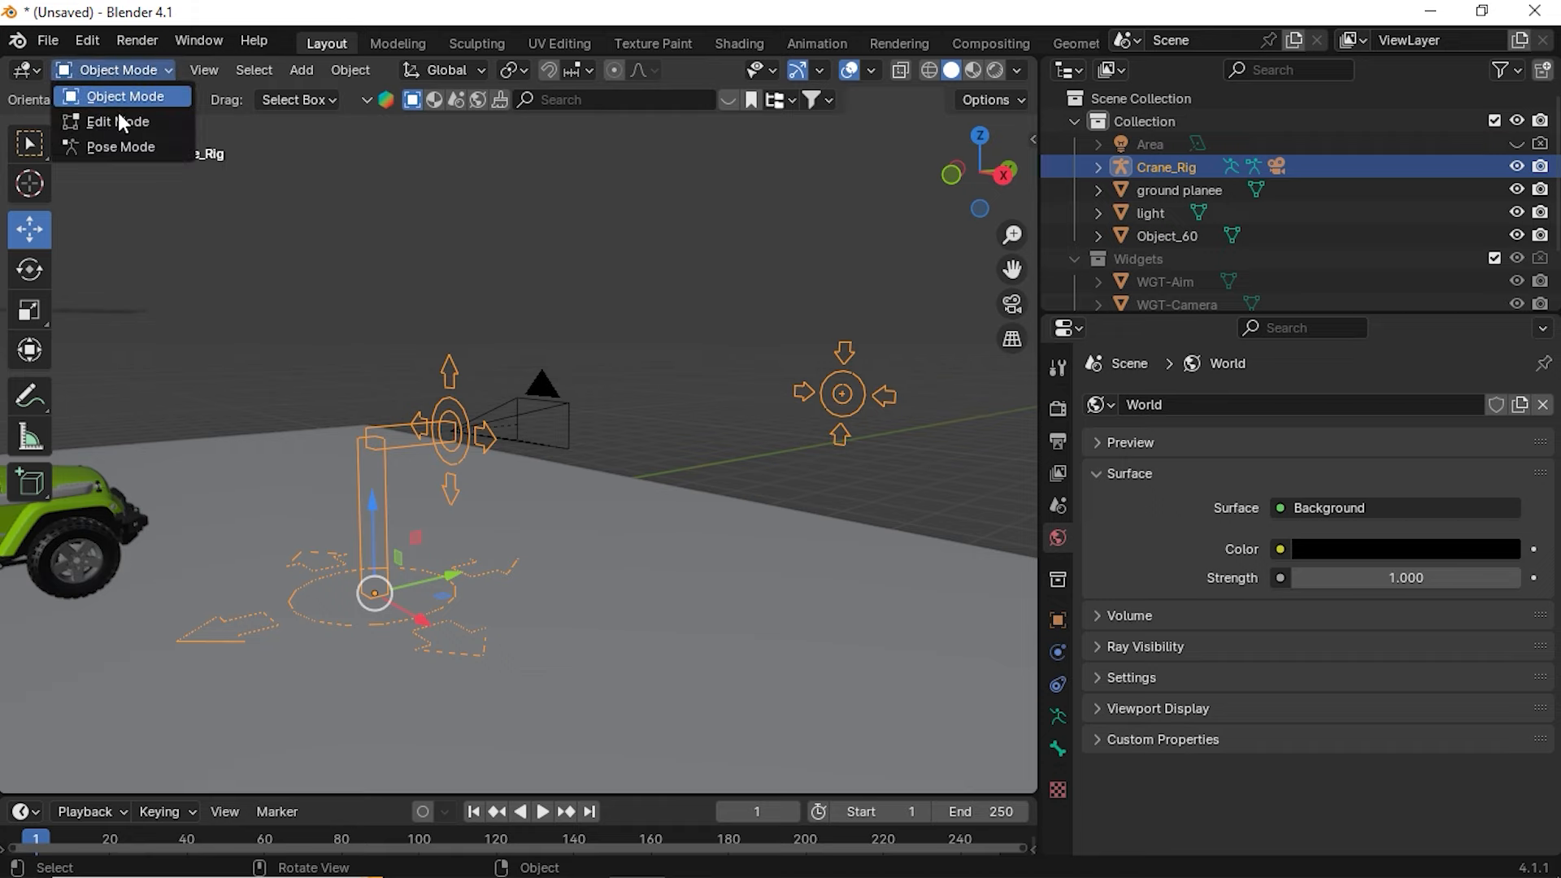
{"action": "left_click", "coordinate": [134, 154]}
Select the crane rig's root control, then its camera control, and try moving the camera control freely
{"action": "middle_click_drag", "start_coordinate": [623, 440], "coordinate": [485, 466]}
{"action": "left_click", "coordinate": [367, 569]}
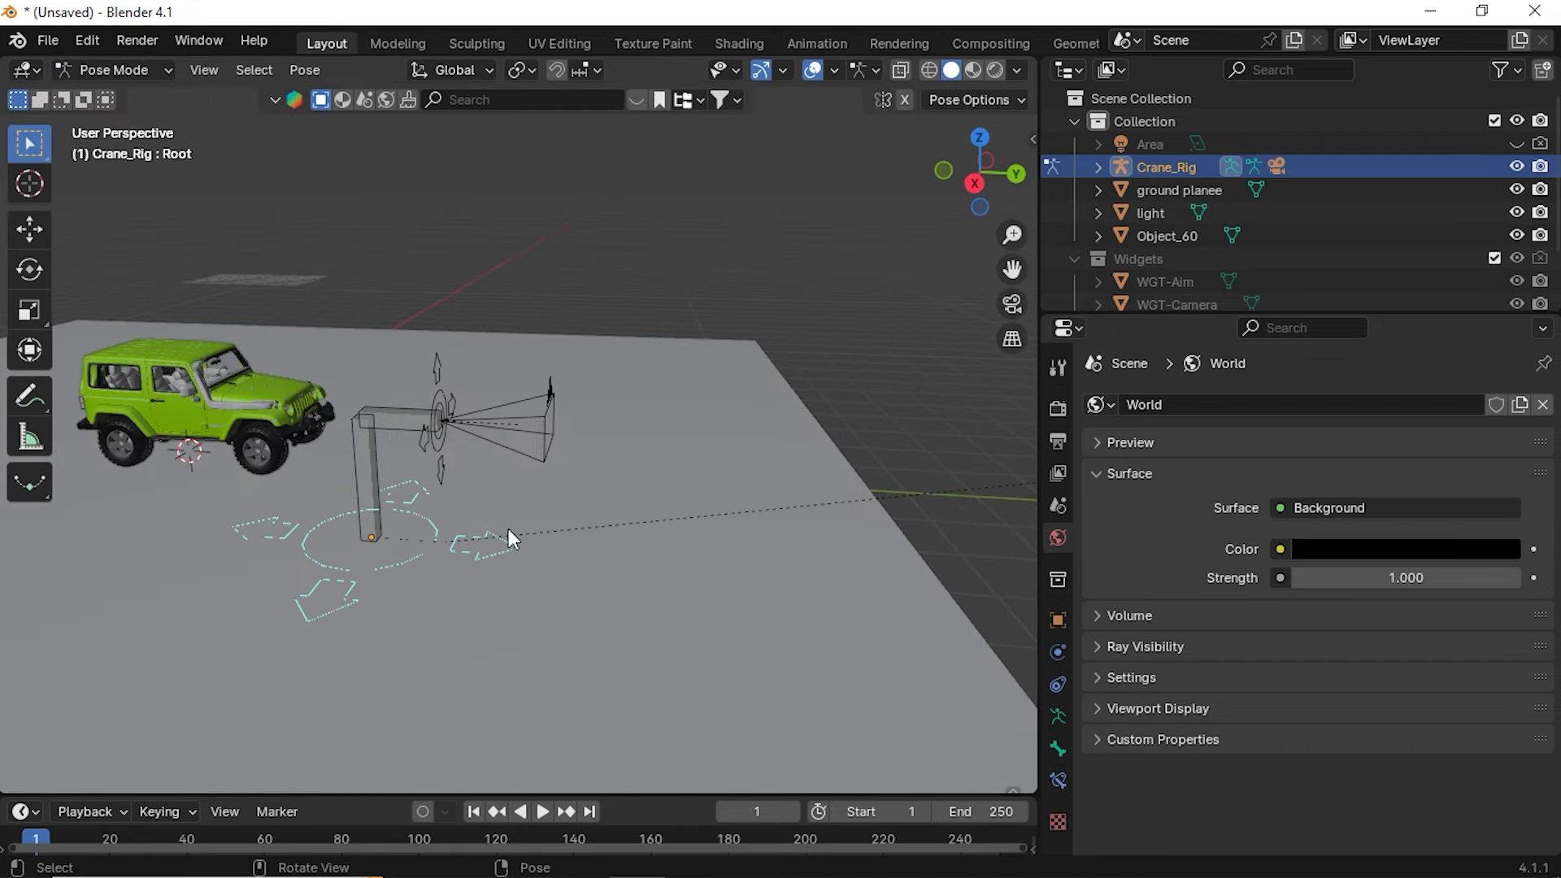
{"action": "scroll", "coordinate": [509, 528], "scroll_direction": "down", "scroll_amount": 2}
{"action": "left_click", "coordinate": [471, 431]}
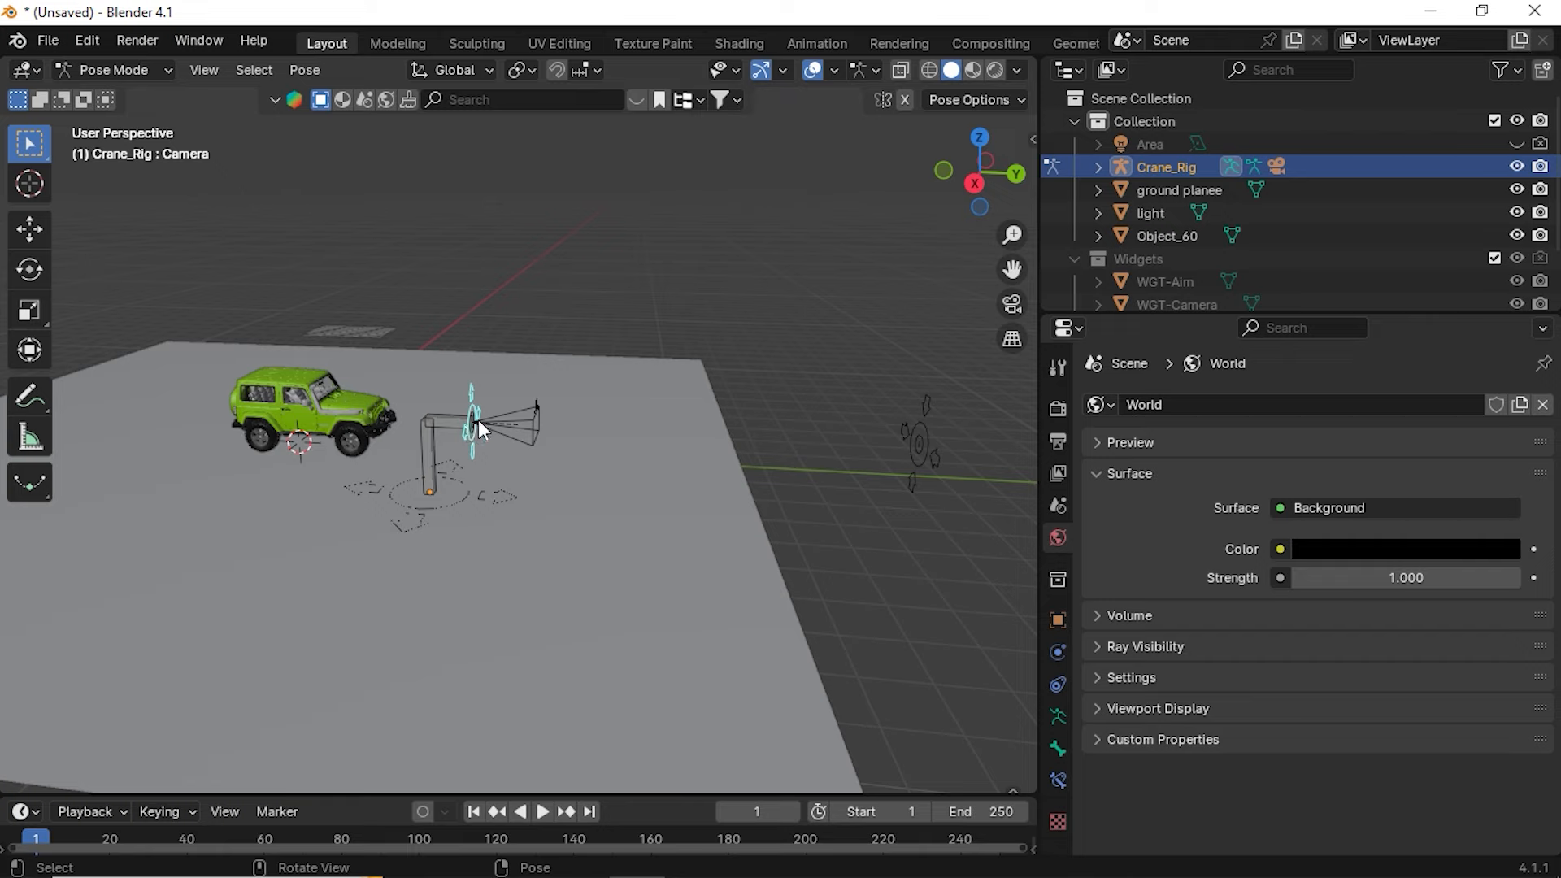
{"action": "key", "text": "g"}
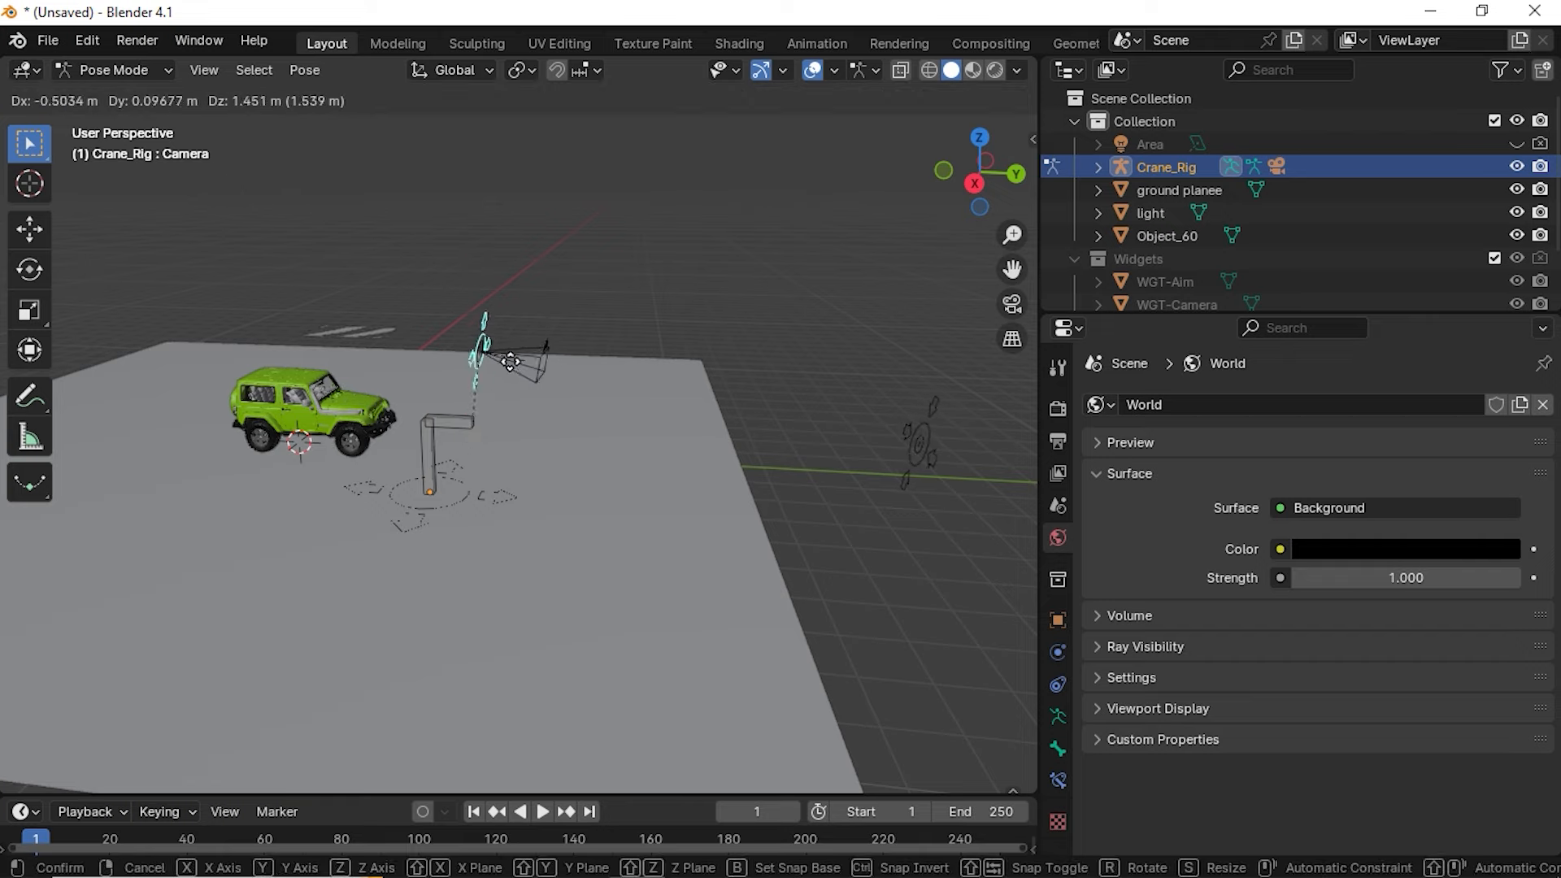
{"action": "right_click", "coordinate": [759, 470]}
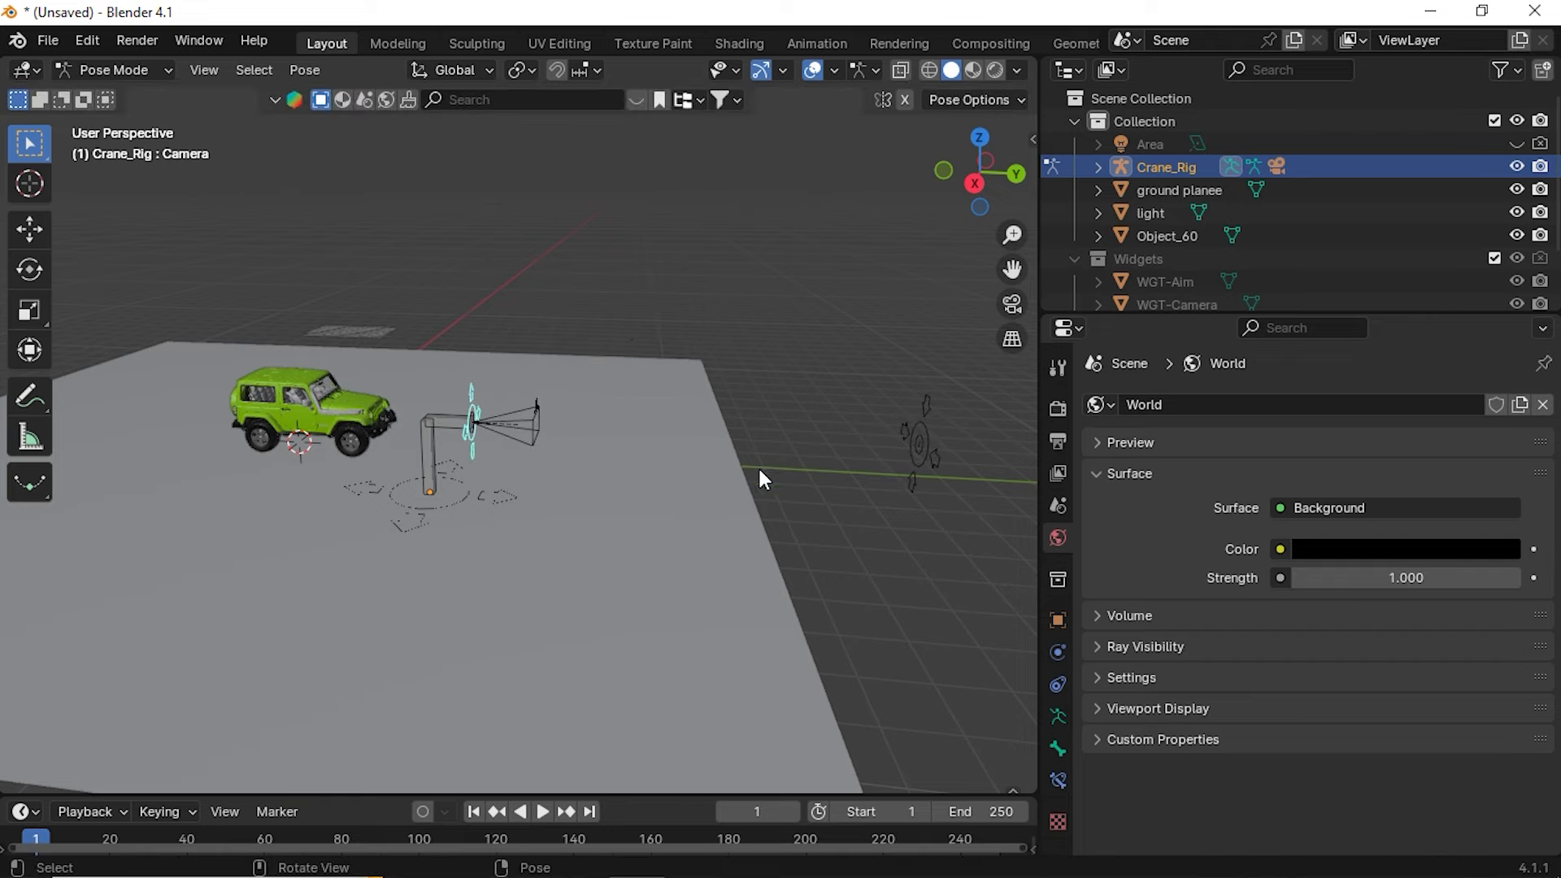
Try moving the crane rig's aim control and its root control, cancelling each move
{"action": "key", "text": "g"}
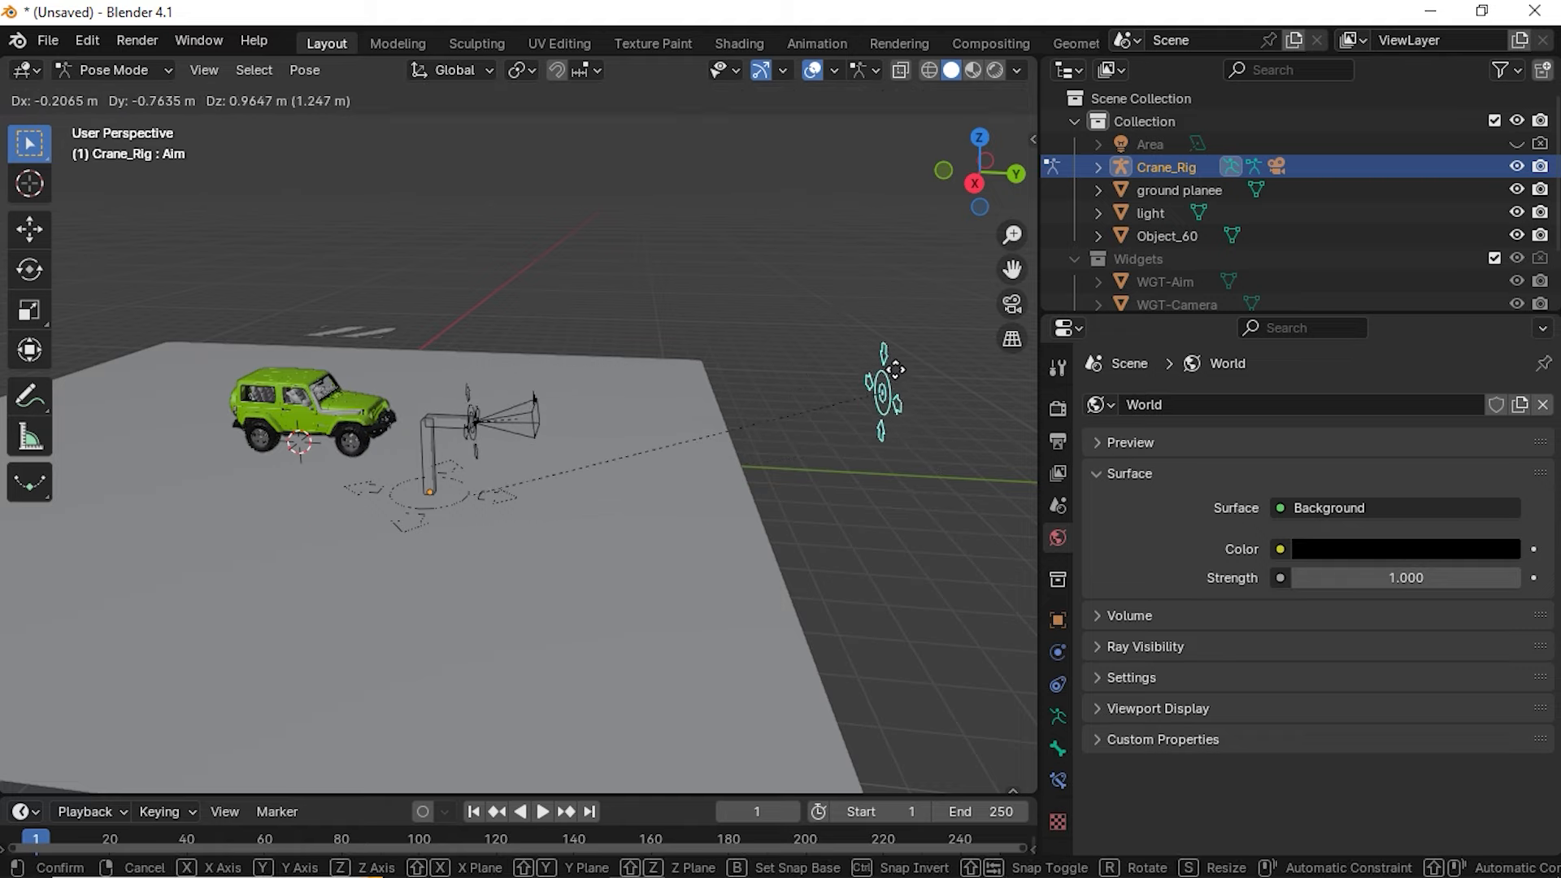
{"action": "left_click", "coordinate": [921, 443]}
{"action": "left_click", "coordinate": [436, 511]}
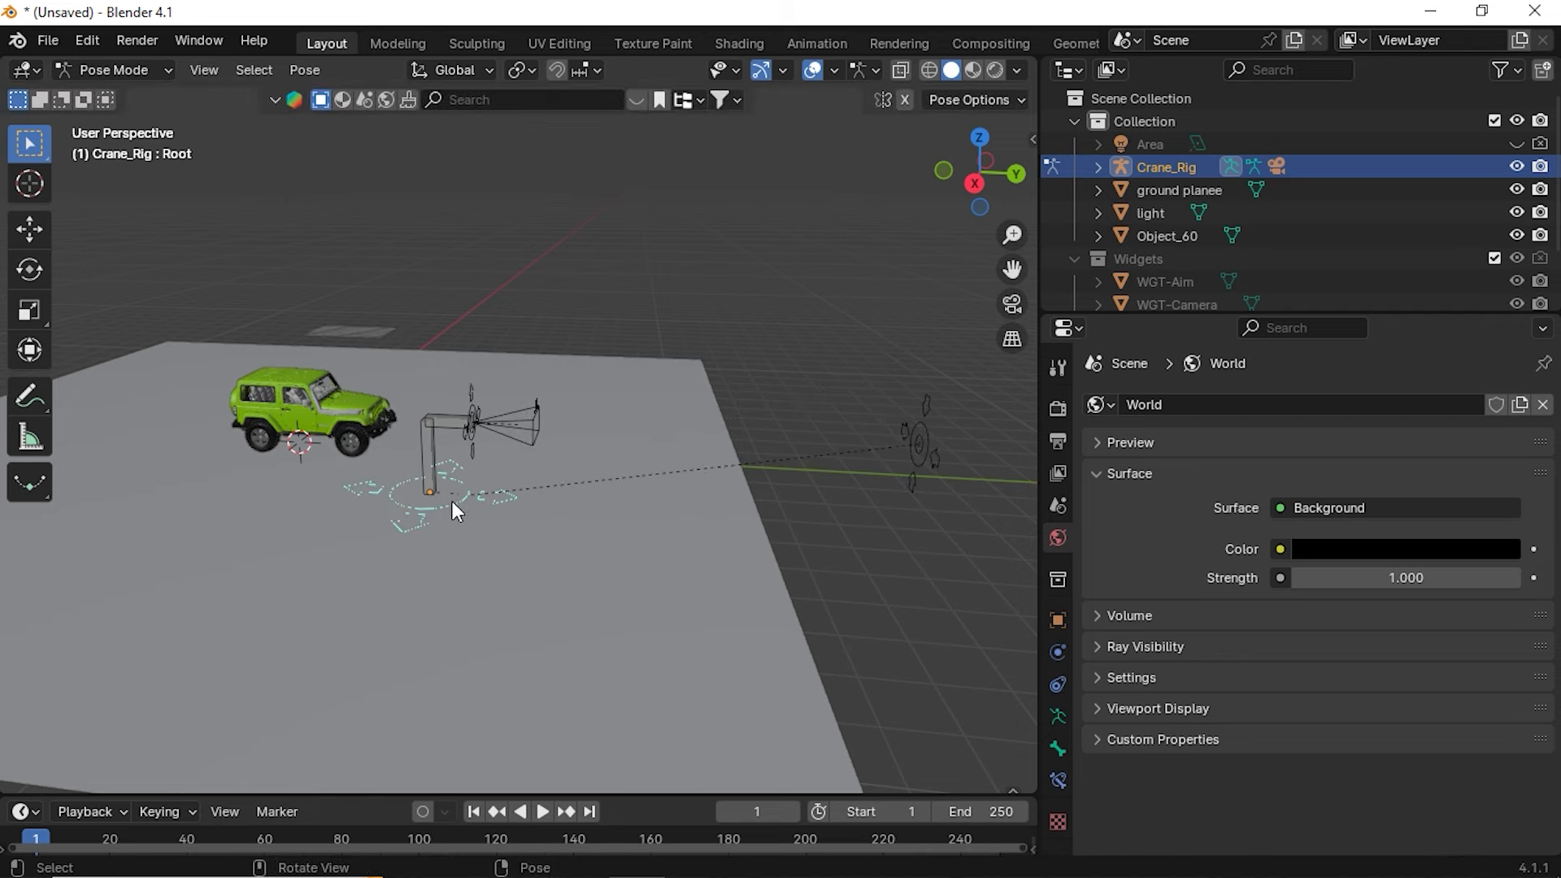
{"action": "key", "text": "g"}
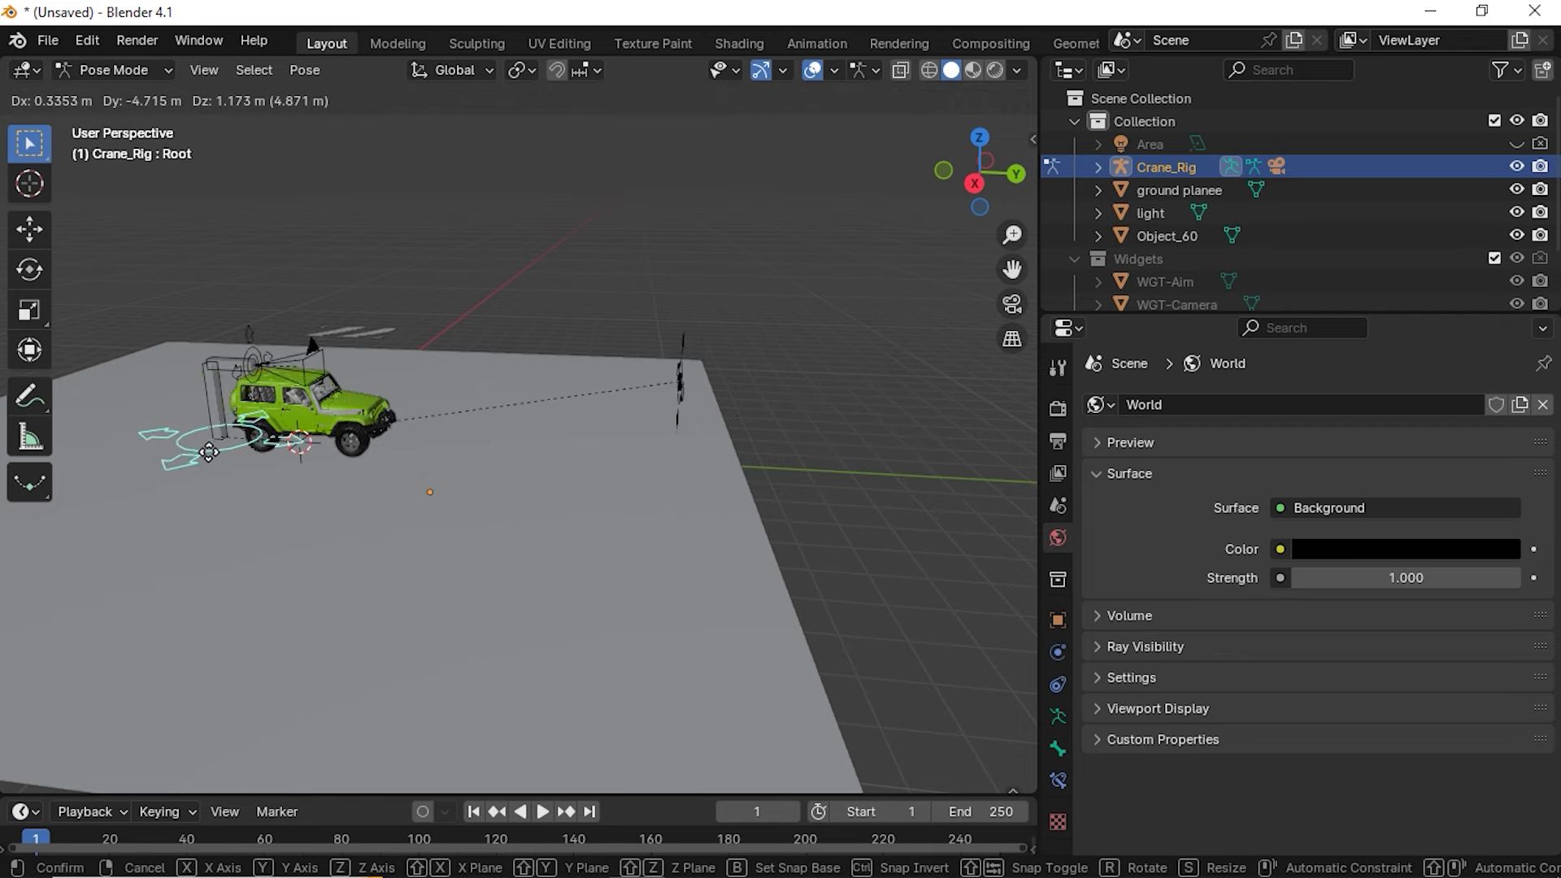
{"action": "right_click", "coordinate": [399, 455]}
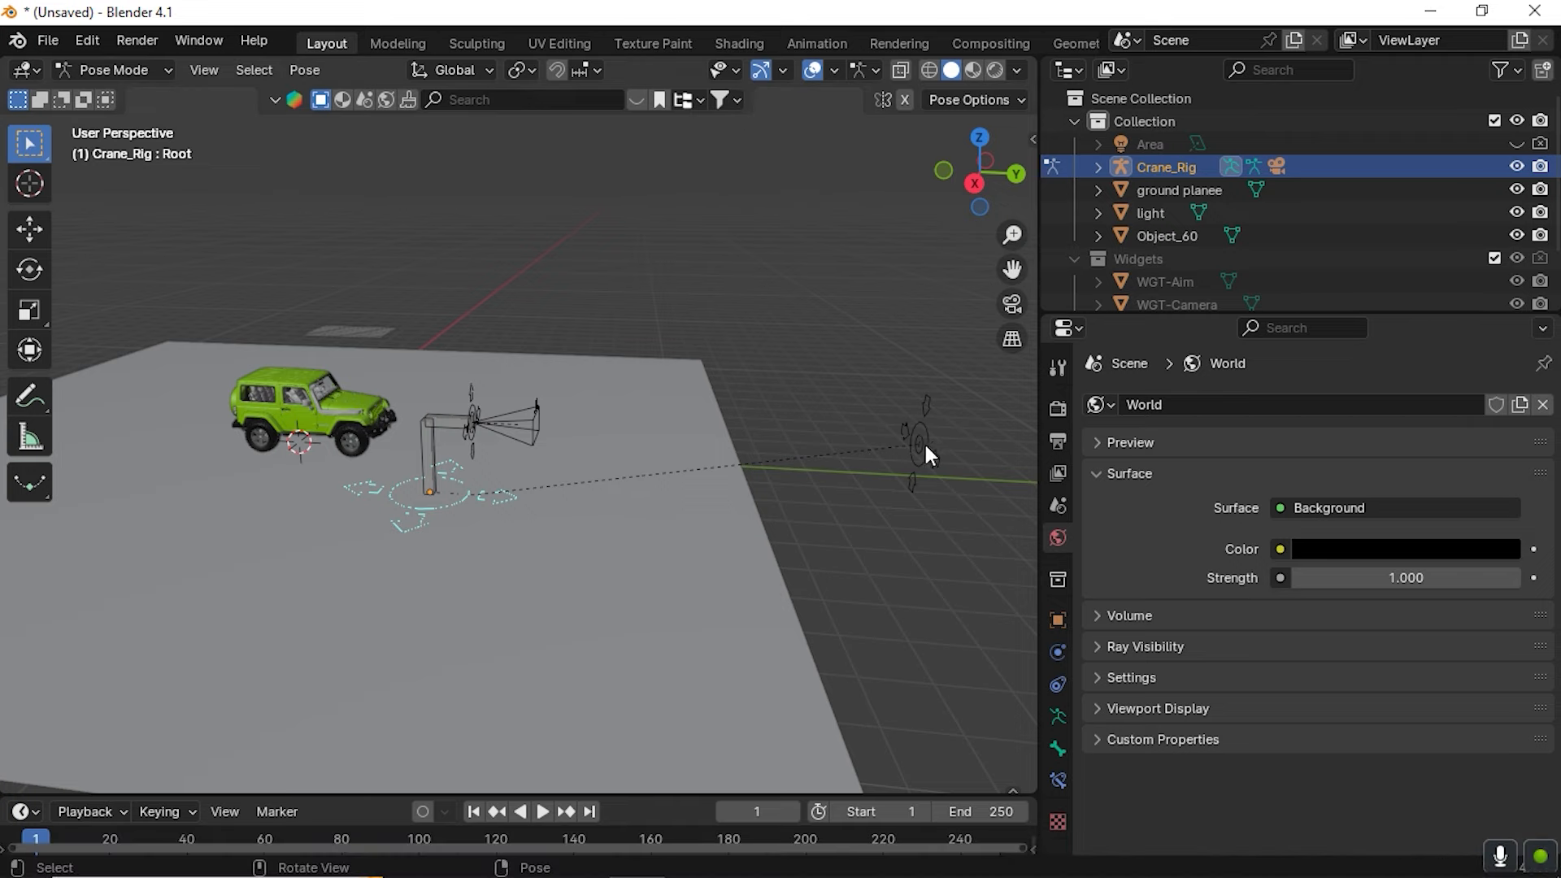
Return the crane rig to Object Mode and move it away from the Jeep to about X 8.19 m, Y 6.73 m
{"action": "left_click", "coordinate": [118, 71]}
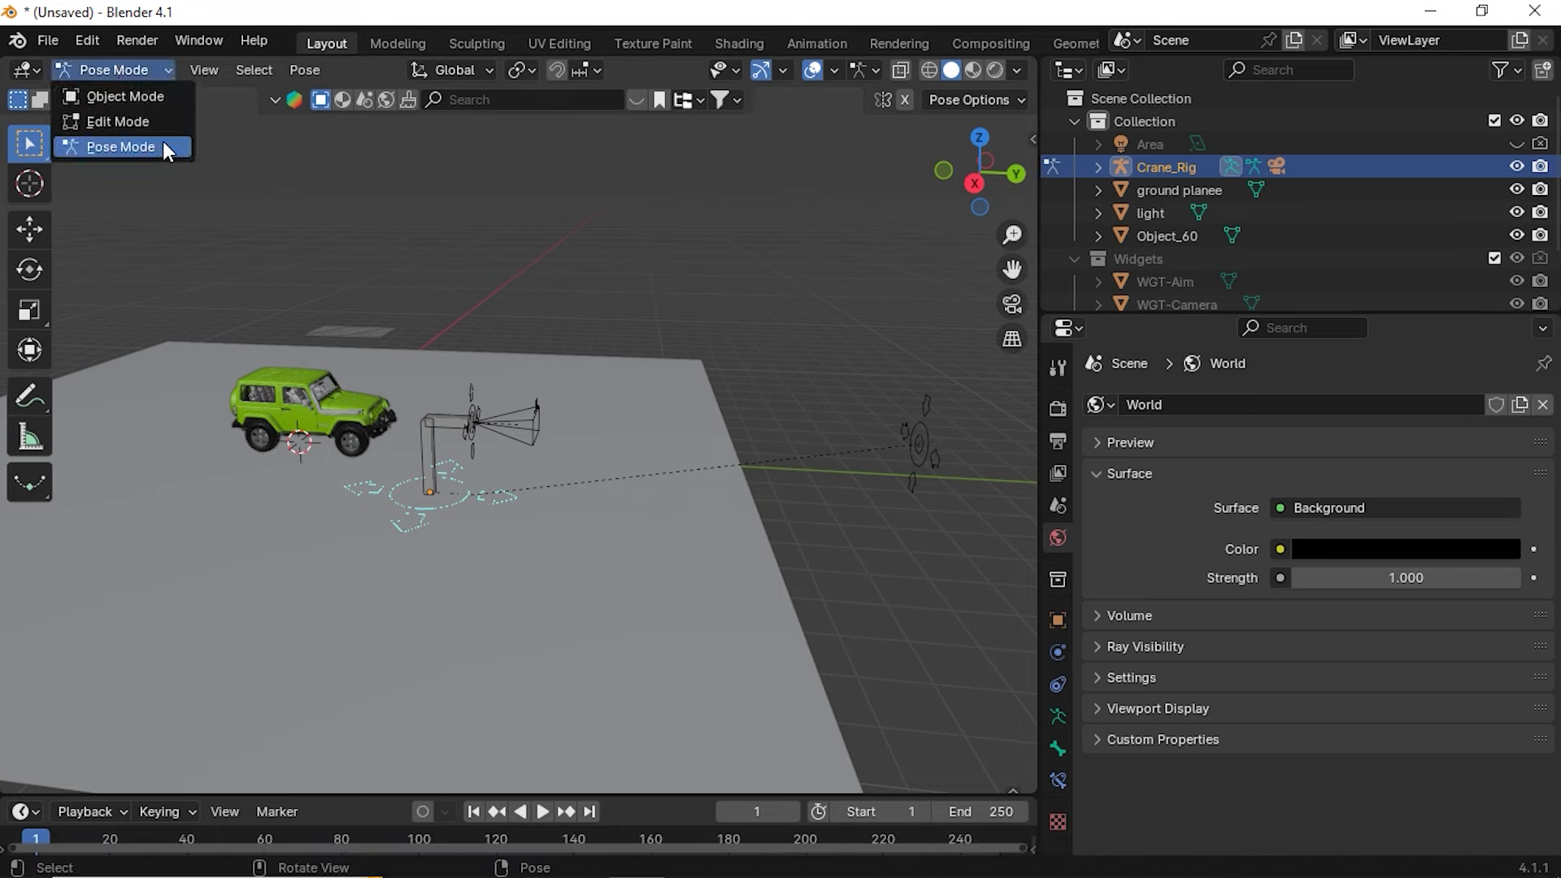
{"action": "left_click", "coordinate": [157, 98]}
{"action": "left_click_drag", "start_coordinate": [514, 502], "coordinate": [579, 655]}
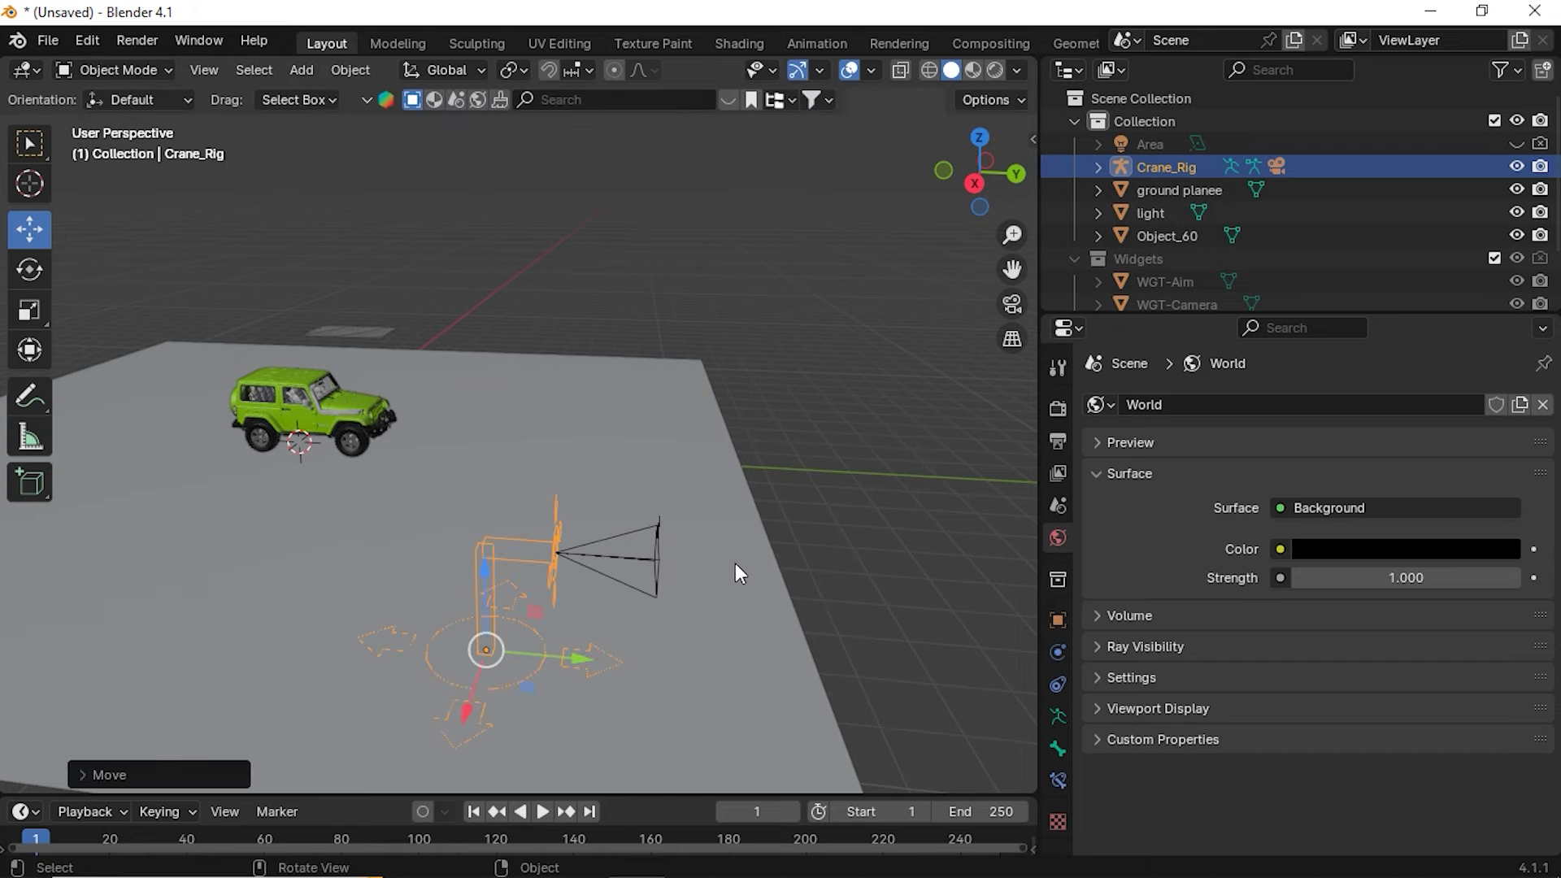
Show the crane rig's transform and camera values and widen the 3D viewport
{"action": "scroll", "coordinate": [655, 604], "scroll_direction": "down", "scroll_amount": 3}
{"action": "middle_click_drag", "start_coordinate": [655, 605], "coordinate": [732, 624]}
{"action": "key", "text": "n"}
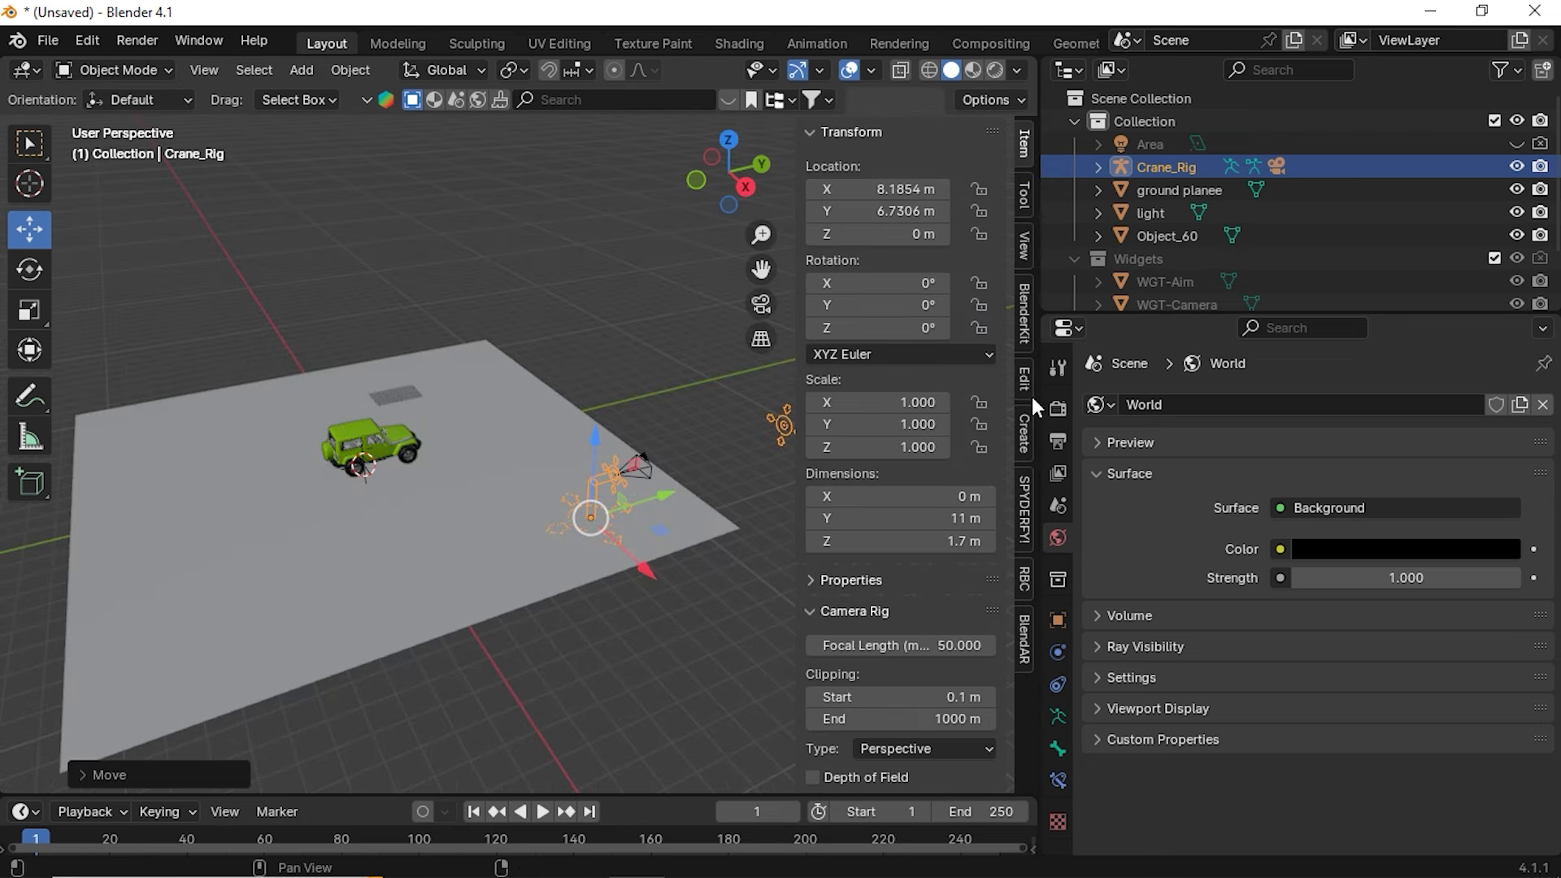
{"action": "left_click_drag", "start_coordinate": [1039, 278], "coordinate": [1275, 278]}
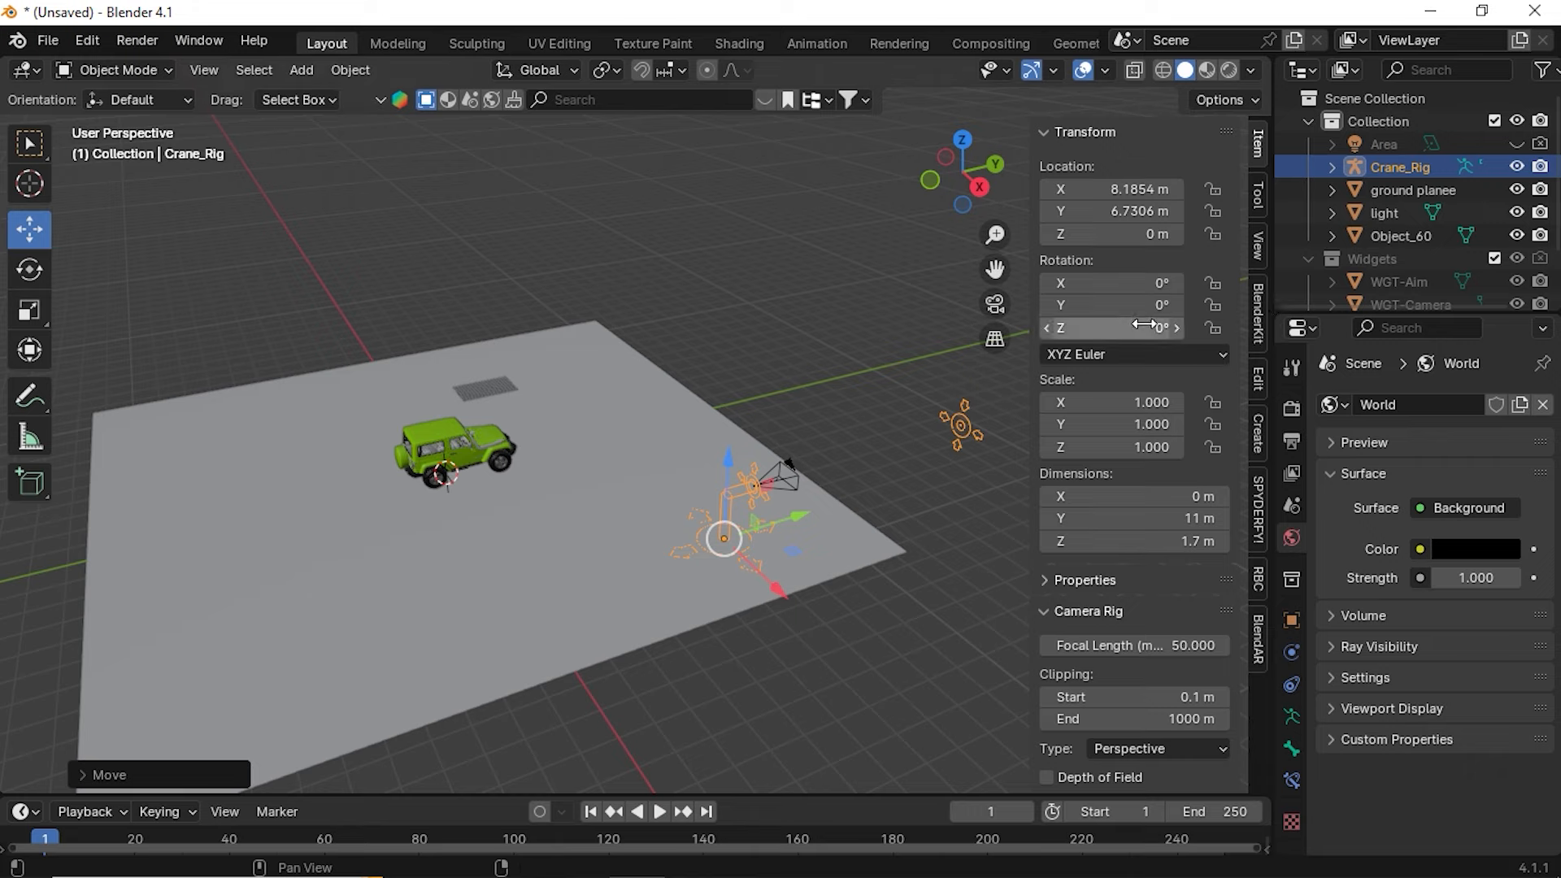
Rotate the crane rig to 131° about Z so its camera faces the Jeep
{"action": "left_click_drag", "start_coordinate": [1138, 328], "coordinate": [1252, 328]}
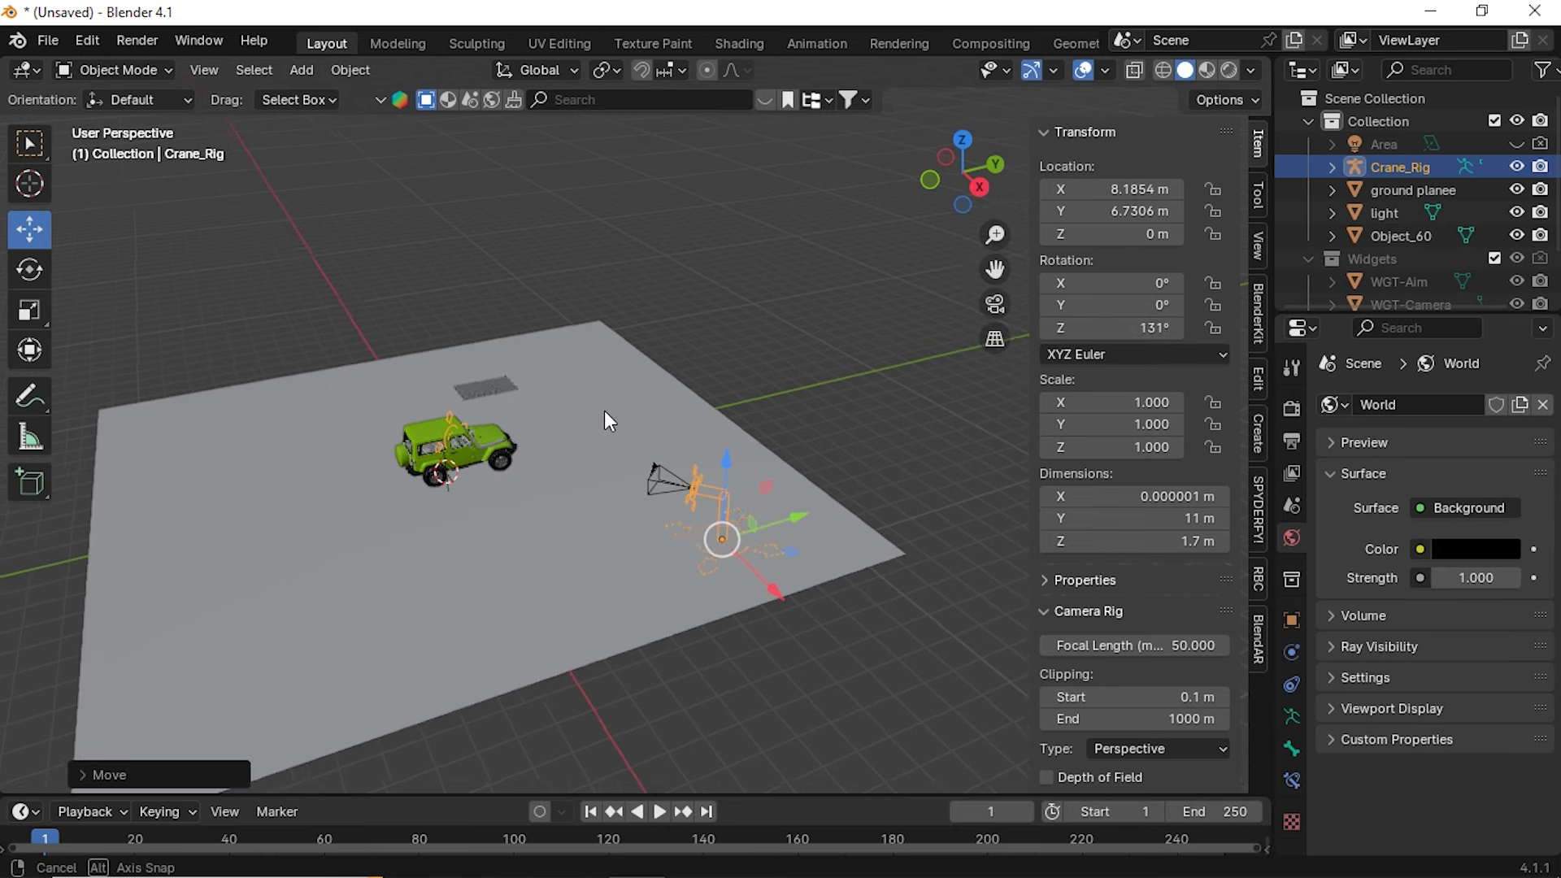
{"action": "middle_click_drag", "start_coordinate": [603, 411], "coordinate": [543, 366]}
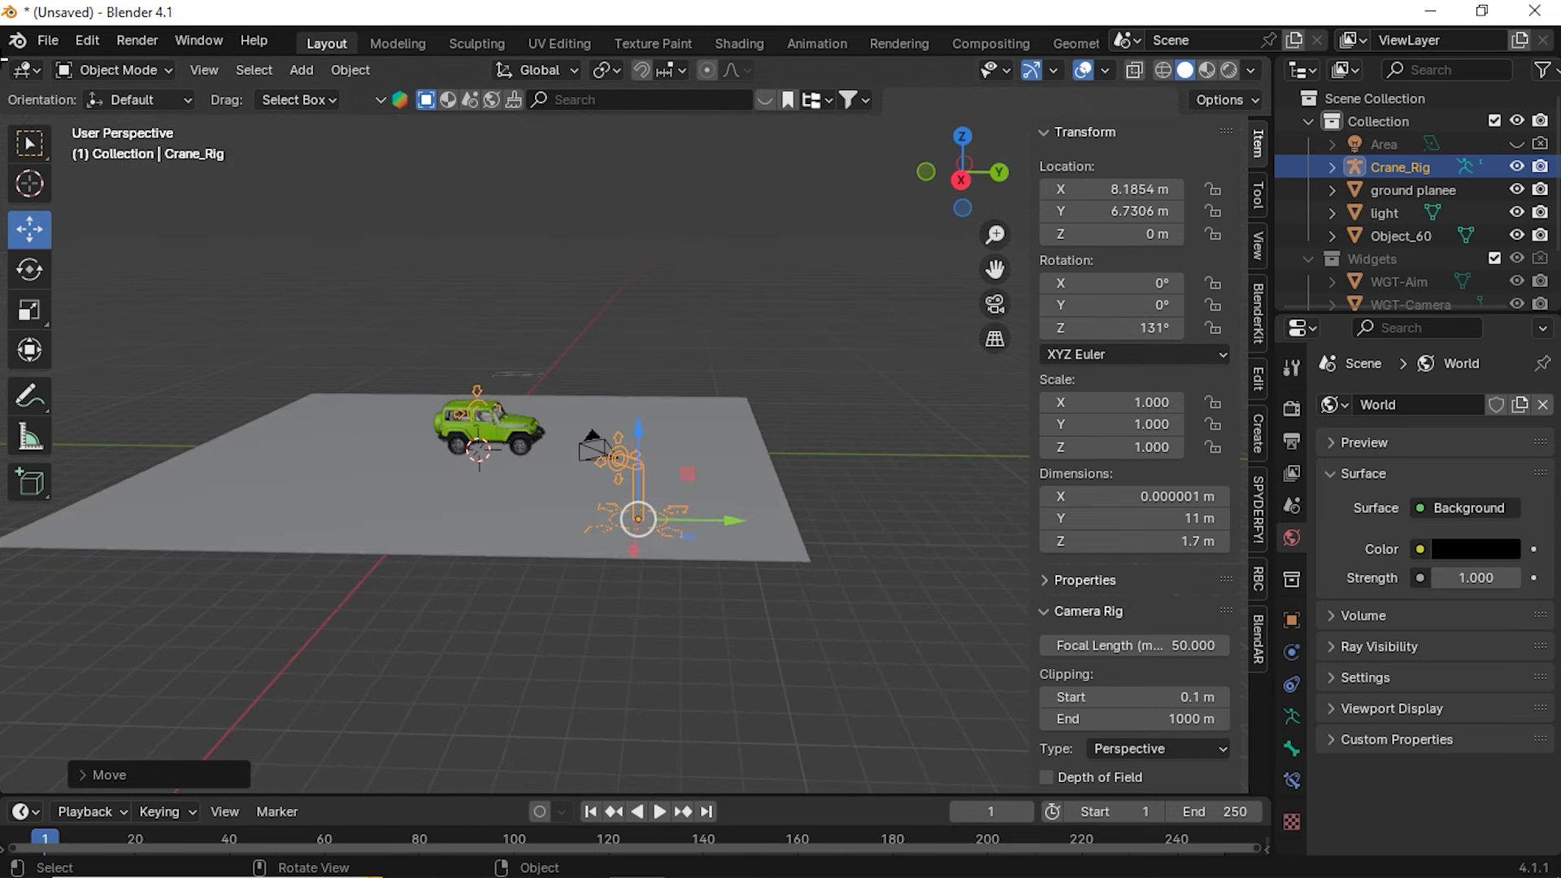
Split the 3D viewport in two and set one half to the camera view without its sidebar and toolbar
{"action": "left_click_drag", "start_coordinate": [17, 71], "coordinate": [601, 167]}
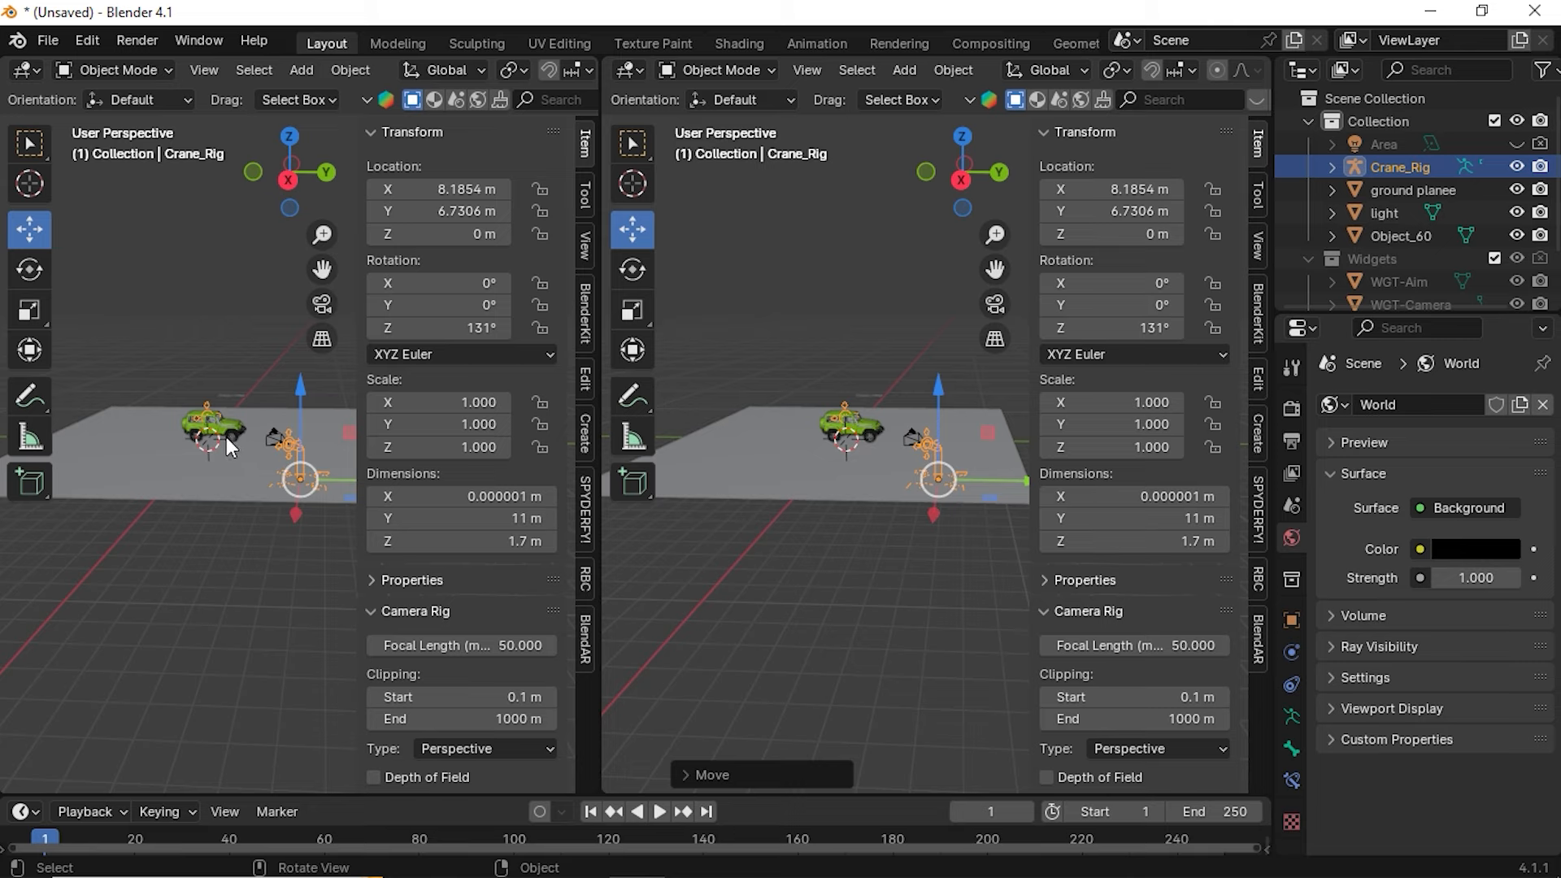
{"action": "key", "text": "KP_0"}
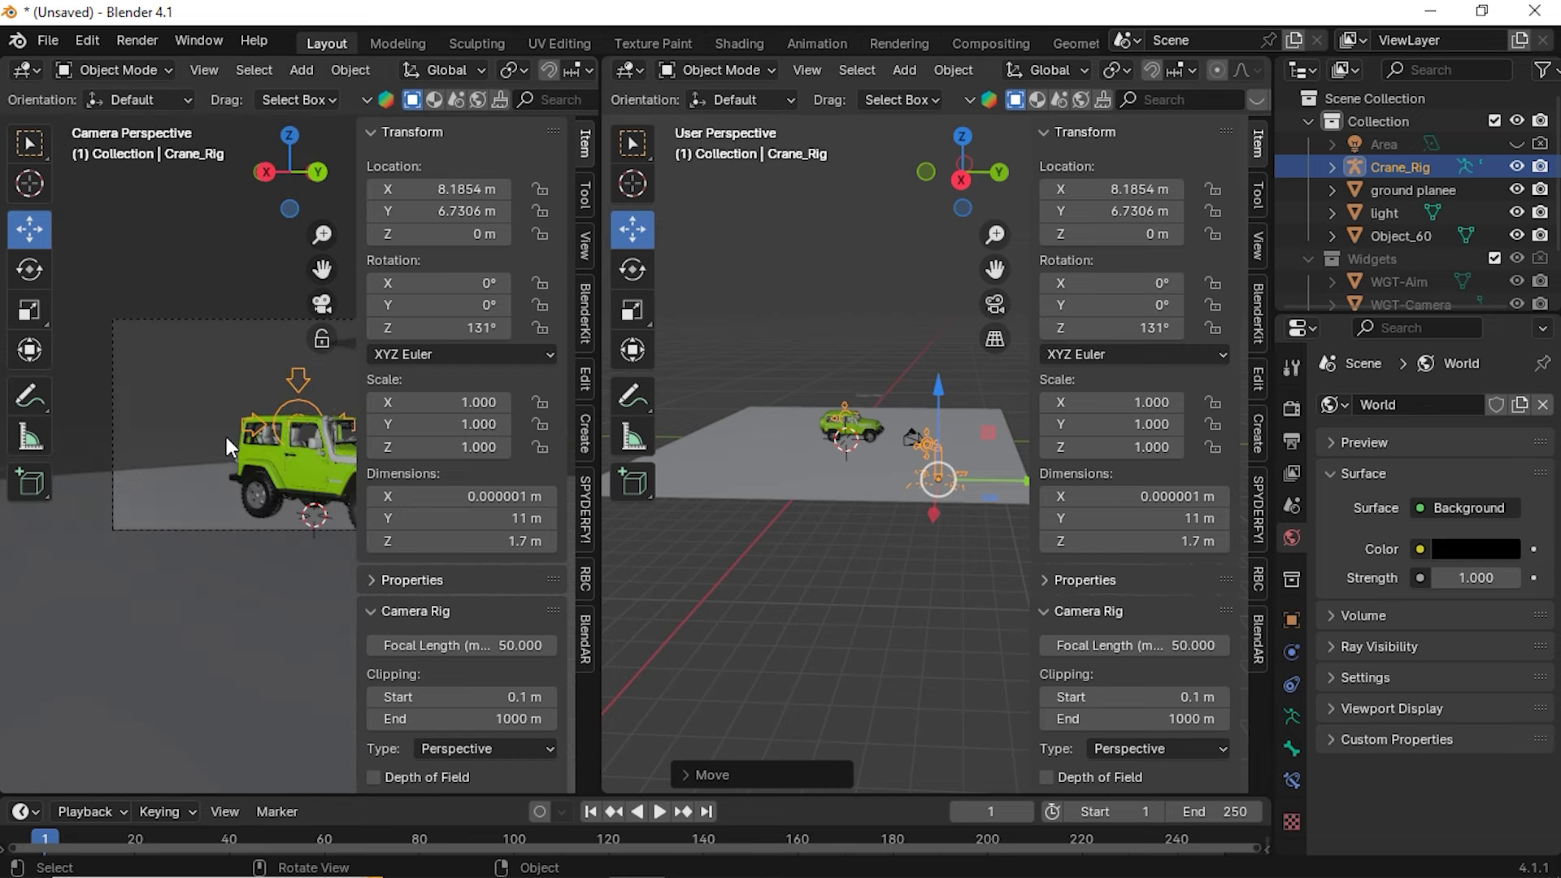
{"action": "key", "text": "n"}
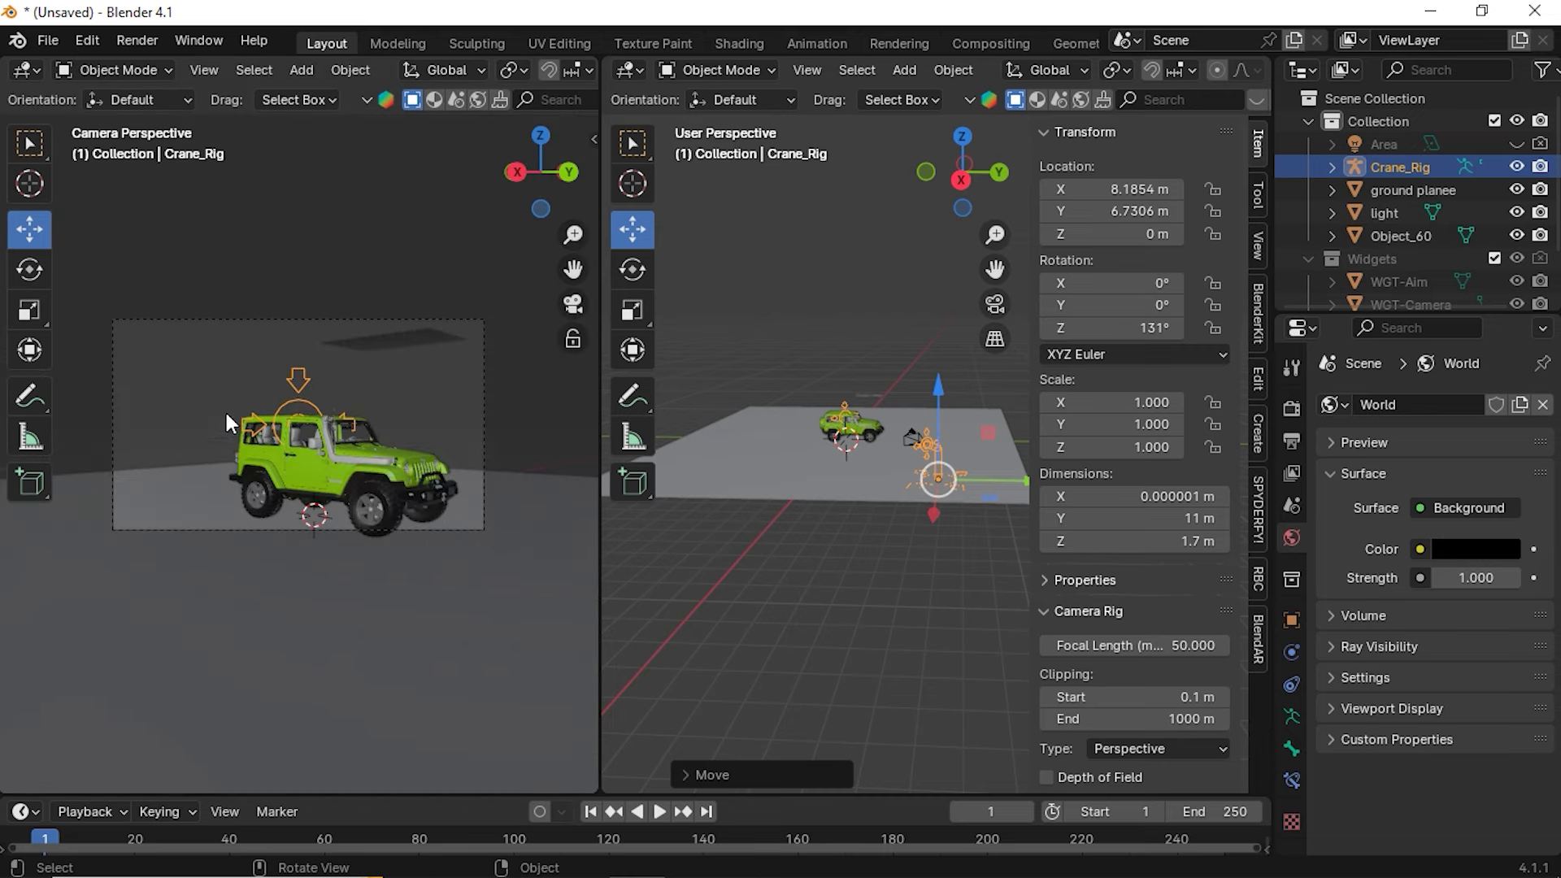
{"action": "left_click_drag", "start_coordinate": [53, 204], "coordinate": [6, 213]}
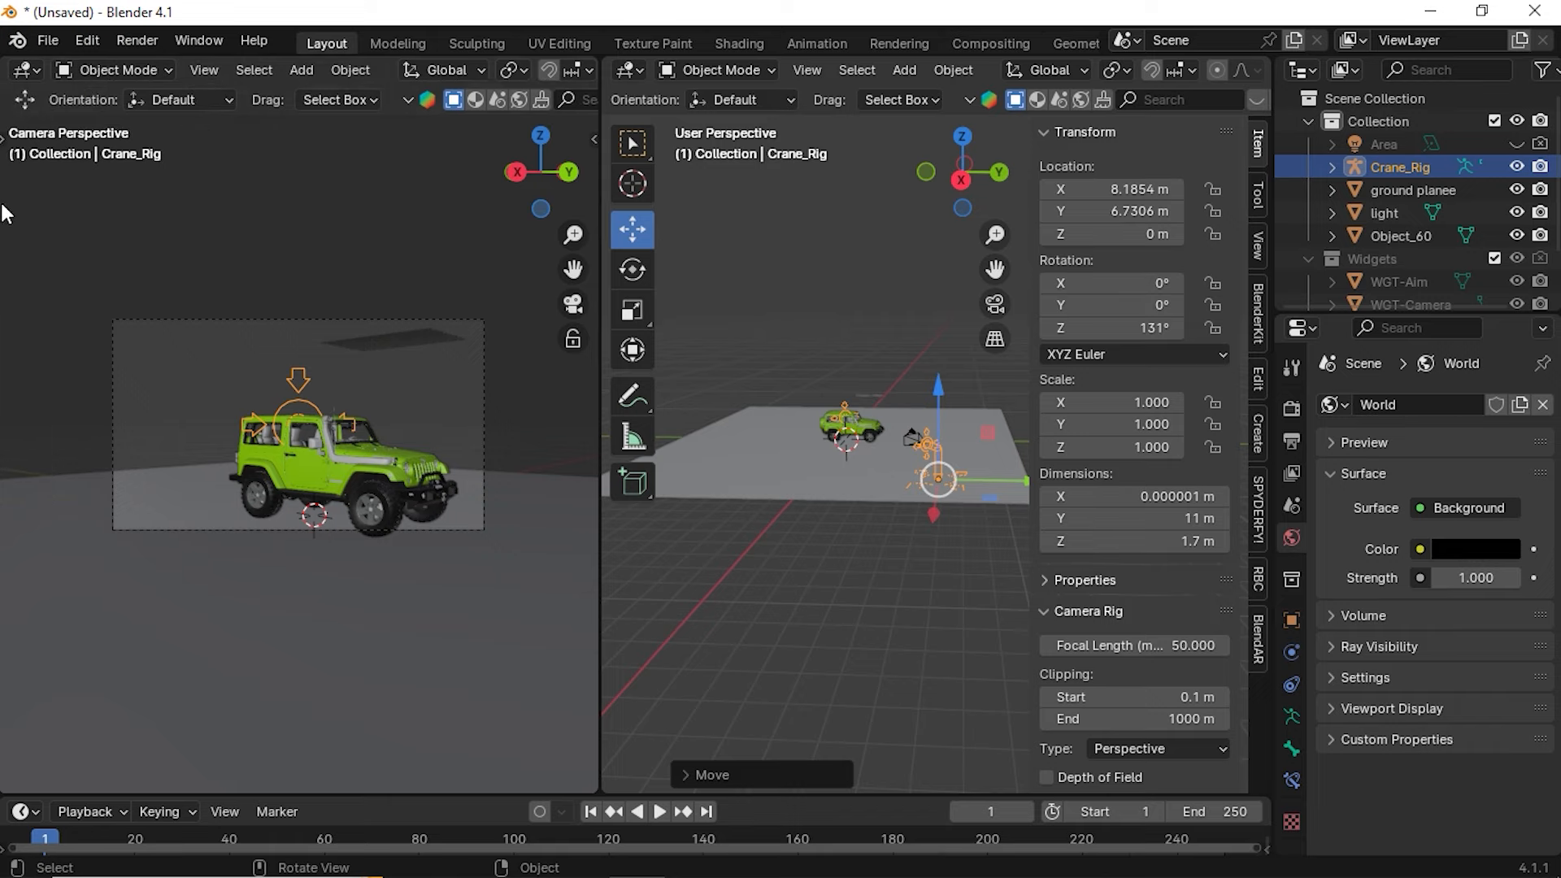
Hide the overlays and gizmos in the camera view and switch it to Rendered shading
{"action": "scroll", "coordinate": [426, 76], "scroll_direction": "down", "scroll_amount": 6}
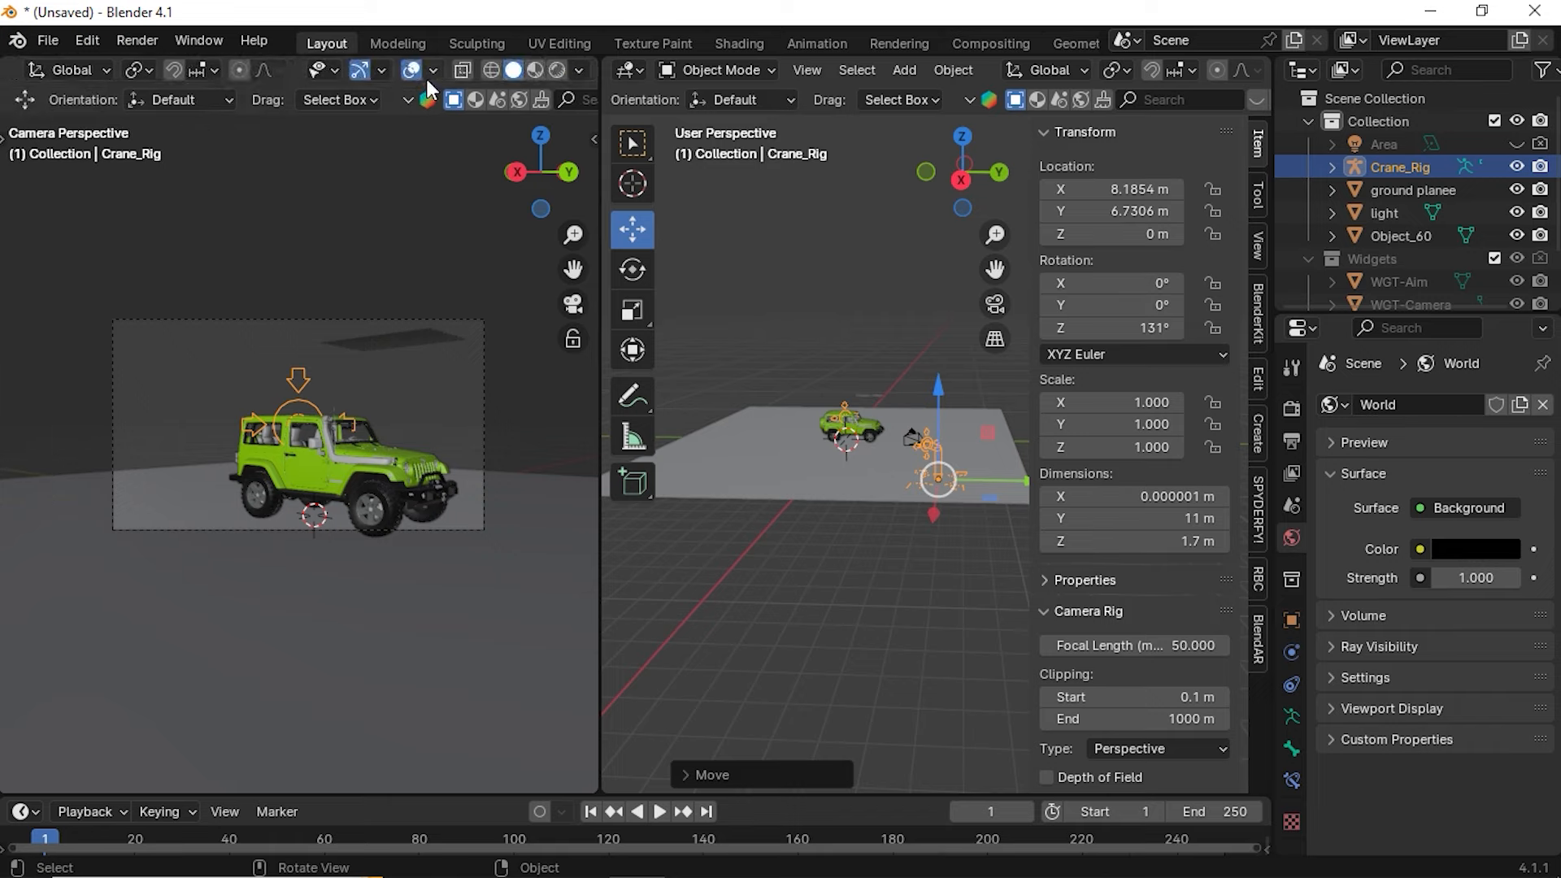
{"action": "left_click", "coordinate": [412, 72]}
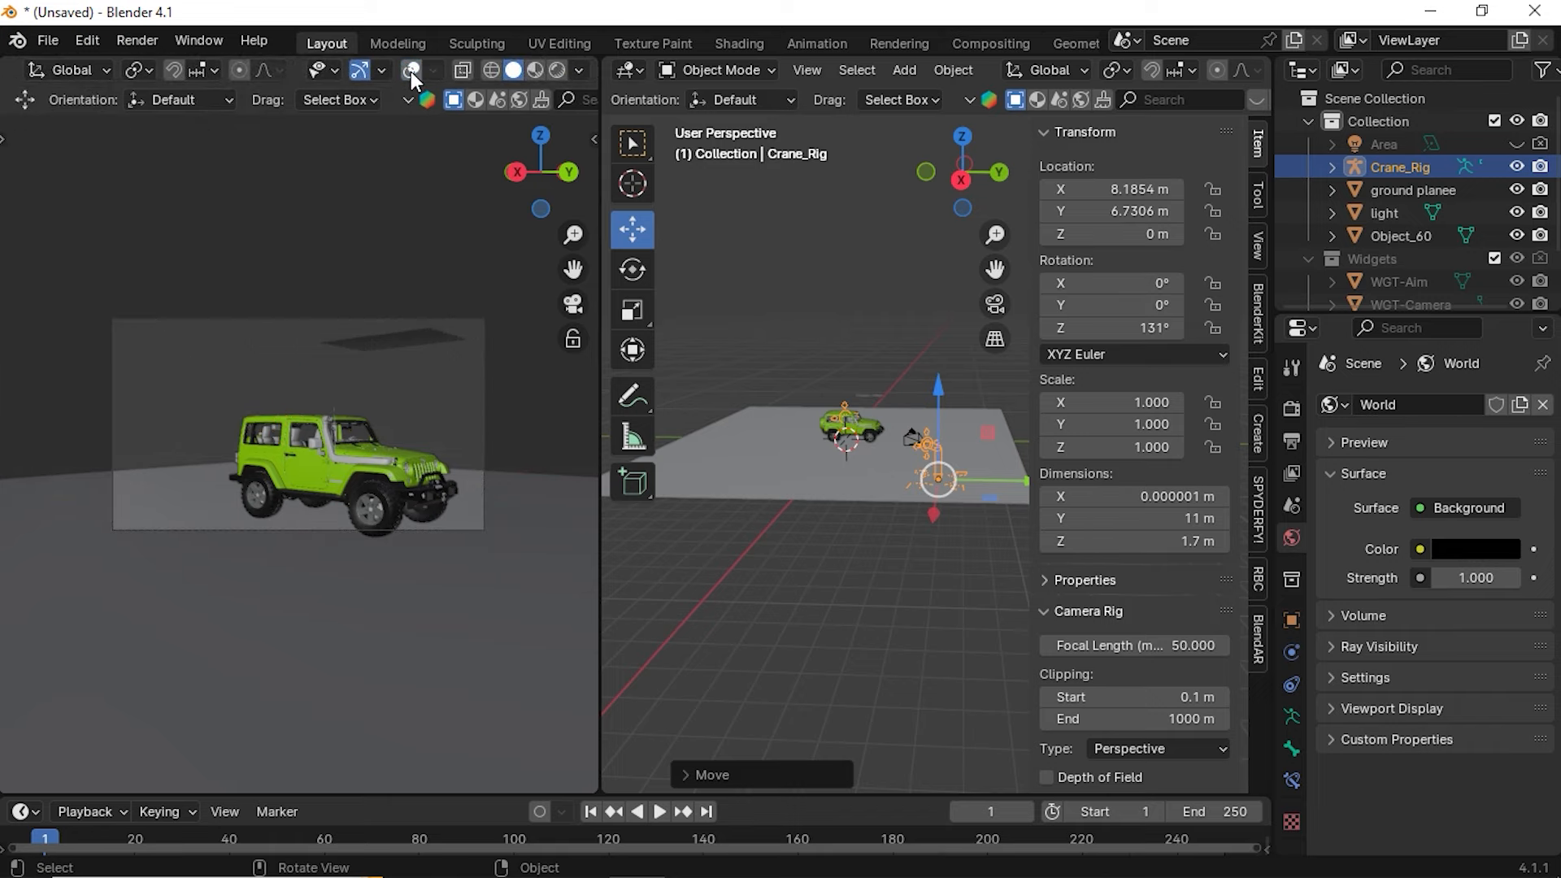
{"action": "left_click", "coordinate": [364, 70]}
{"action": "scroll", "coordinate": [497, 394], "scroll_direction": "up", "scroll_amount": 2}
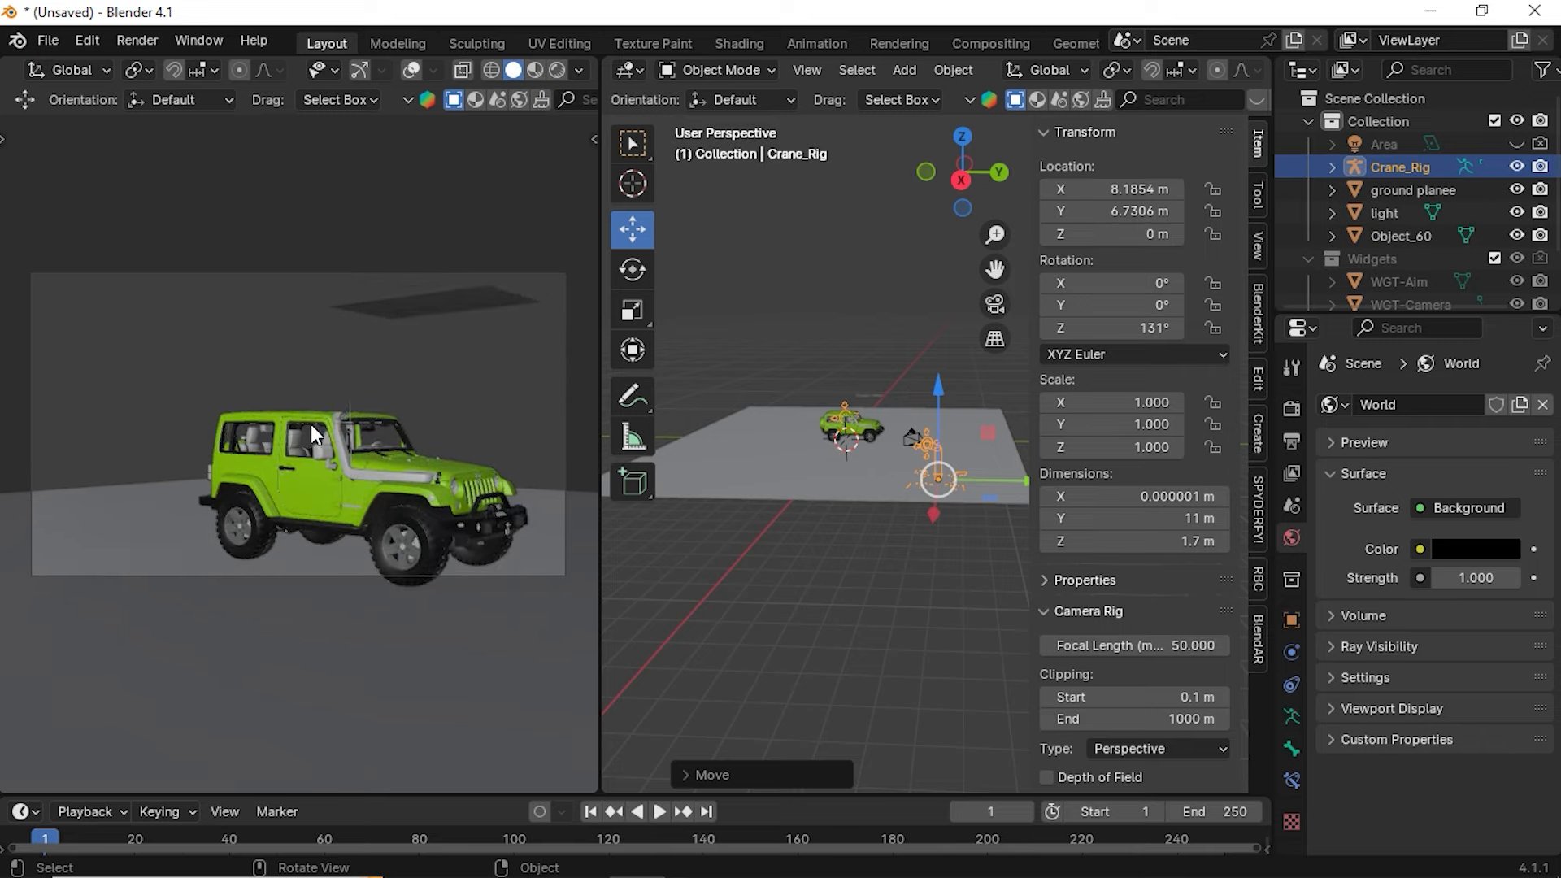
{"action": "key", "text": "z"}
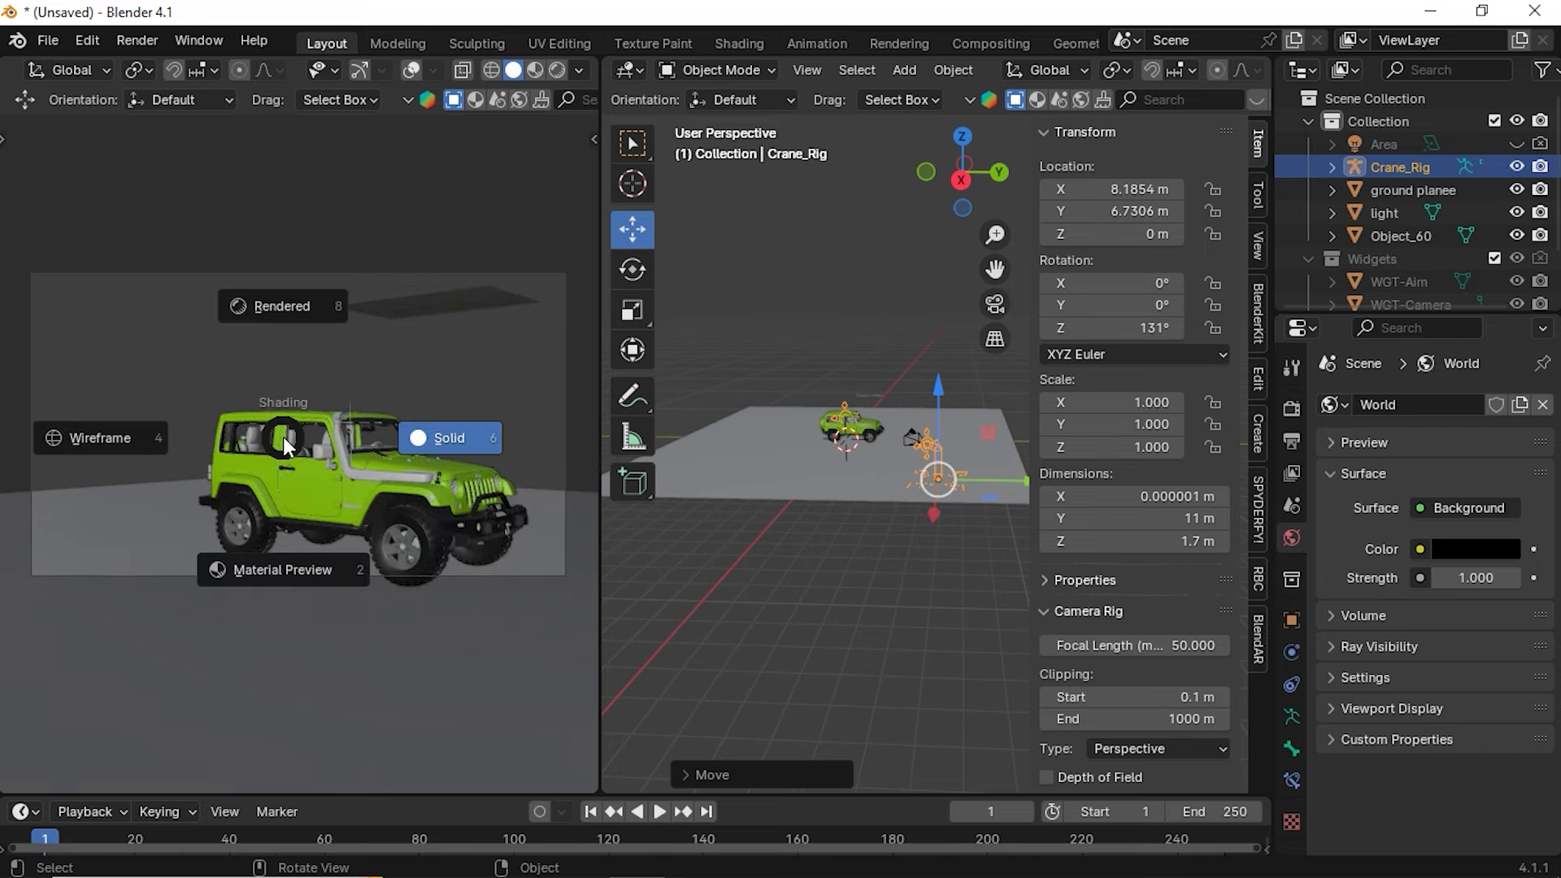
{"action": "left_click", "coordinate": [283, 309]}
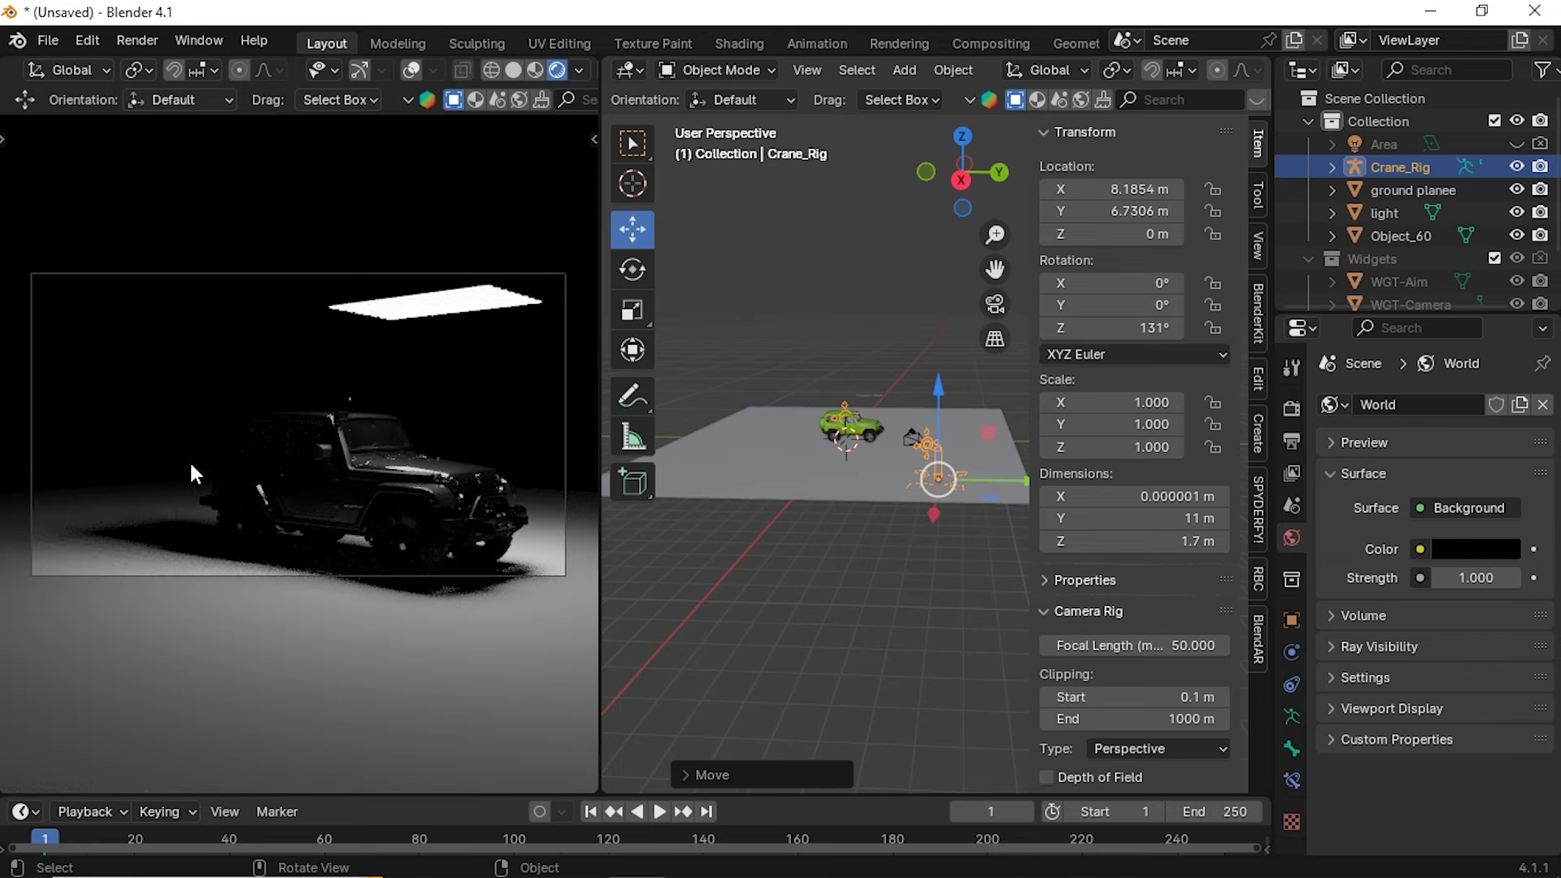
Widen the perspective viewport and set the crane rig's Z rotation to 126°
{"action": "scroll", "coordinate": [903, 490], "scroll_direction": "up", "scroll_amount": 2}
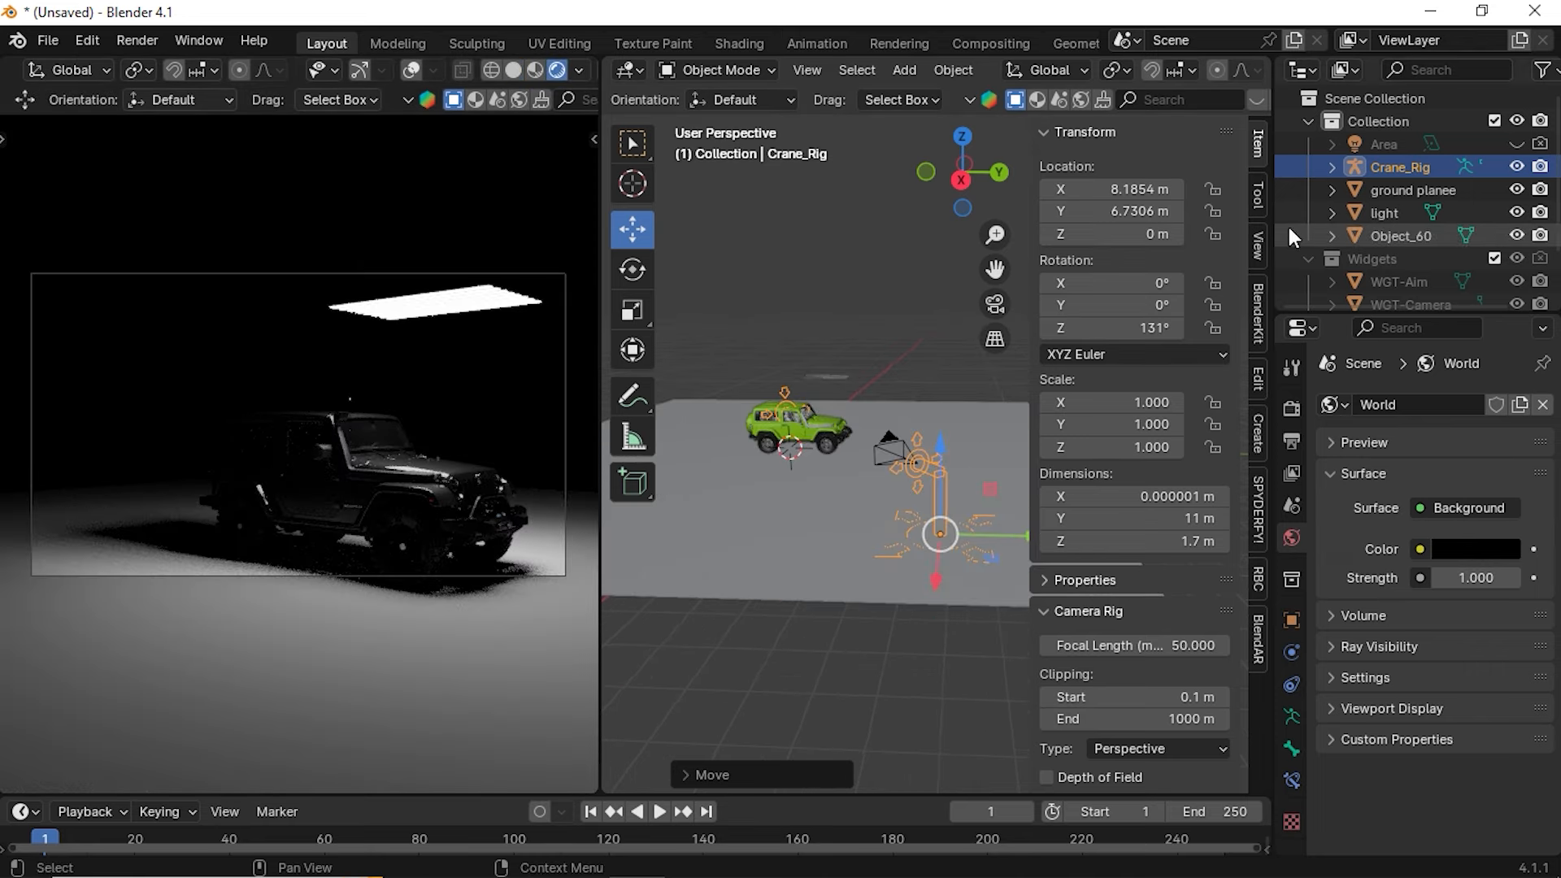
{"action": "left_click_drag", "start_coordinate": [1276, 218], "coordinate": [1534, 220]}
{"action": "scroll", "coordinate": [1110, 510], "scroll_direction": "up", "scroll_amount": 3}
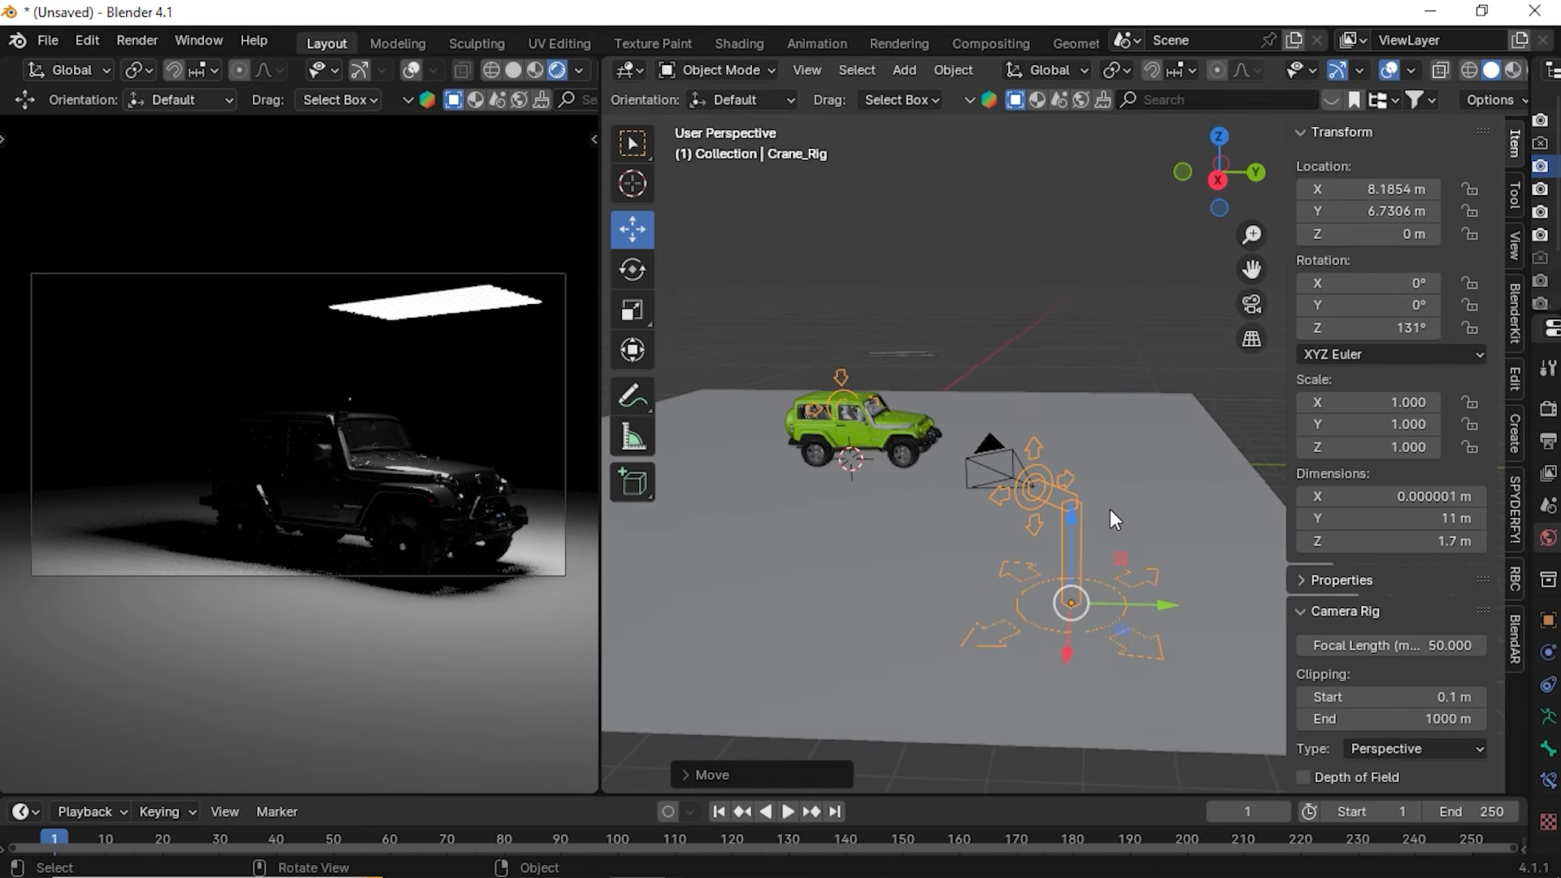
{"action": "middle_click_drag", "start_coordinate": [1110, 510], "coordinate": [1118, 514]}
{"action": "left_click_drag", "start_coordinate": [1392, 328], "coordinate": [1375, 328]}
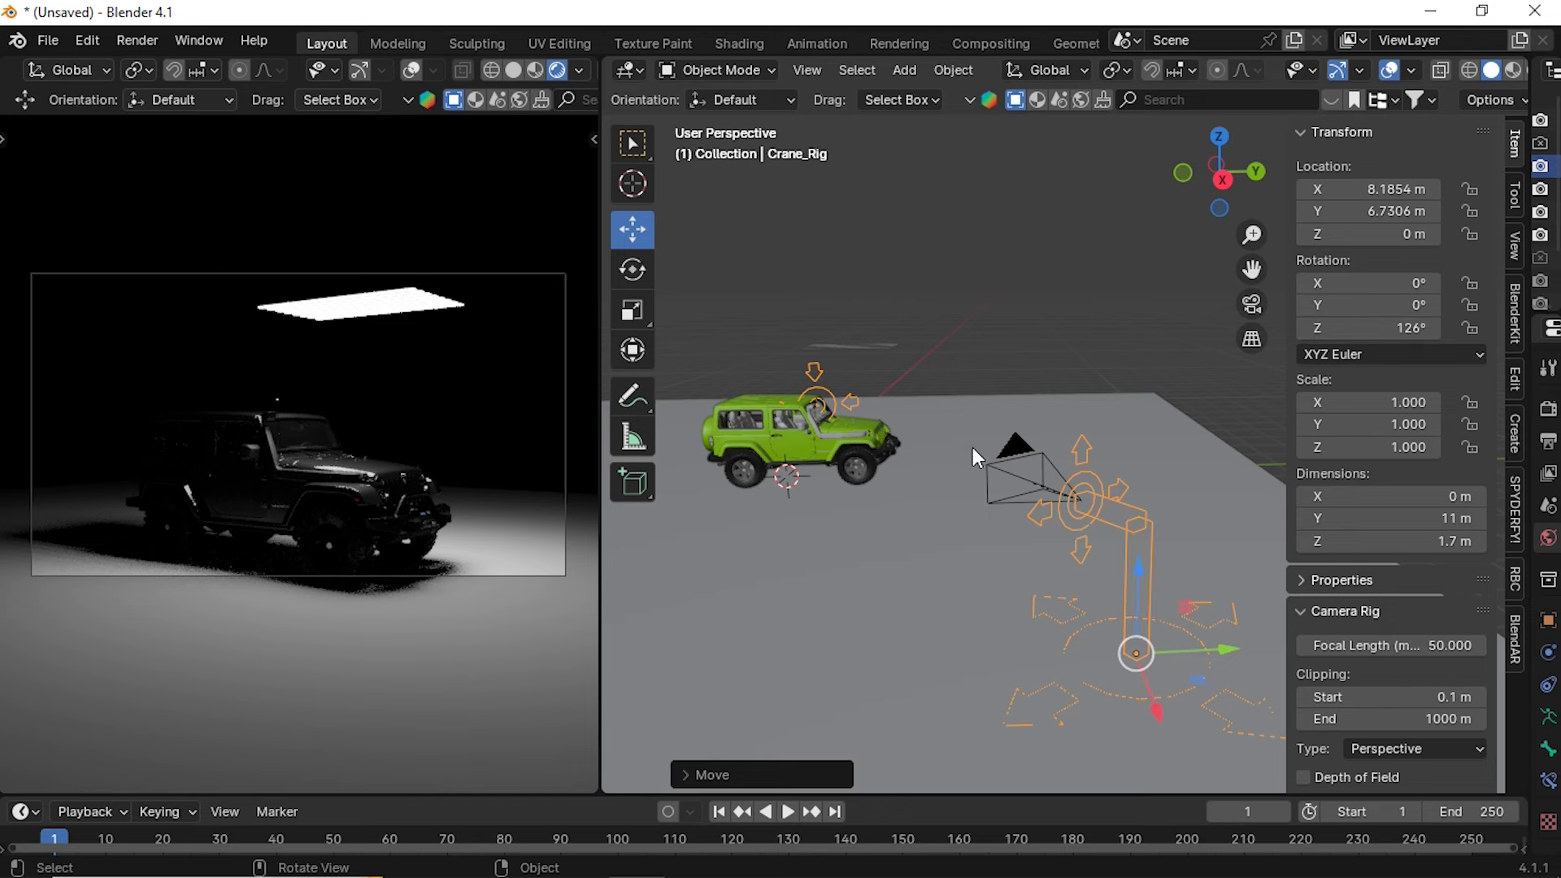
{"action": "middle_click_drag", "start_coordinate": [972, 447], "coordinate": [957, 447]}
In Pose Mode, move the crane rig's aim control to the Jeep's front, at about X 0.28 m, Y -1.32 m, Z -0.84 m
{"action": "left_click", "coordinate": [683, 70]}
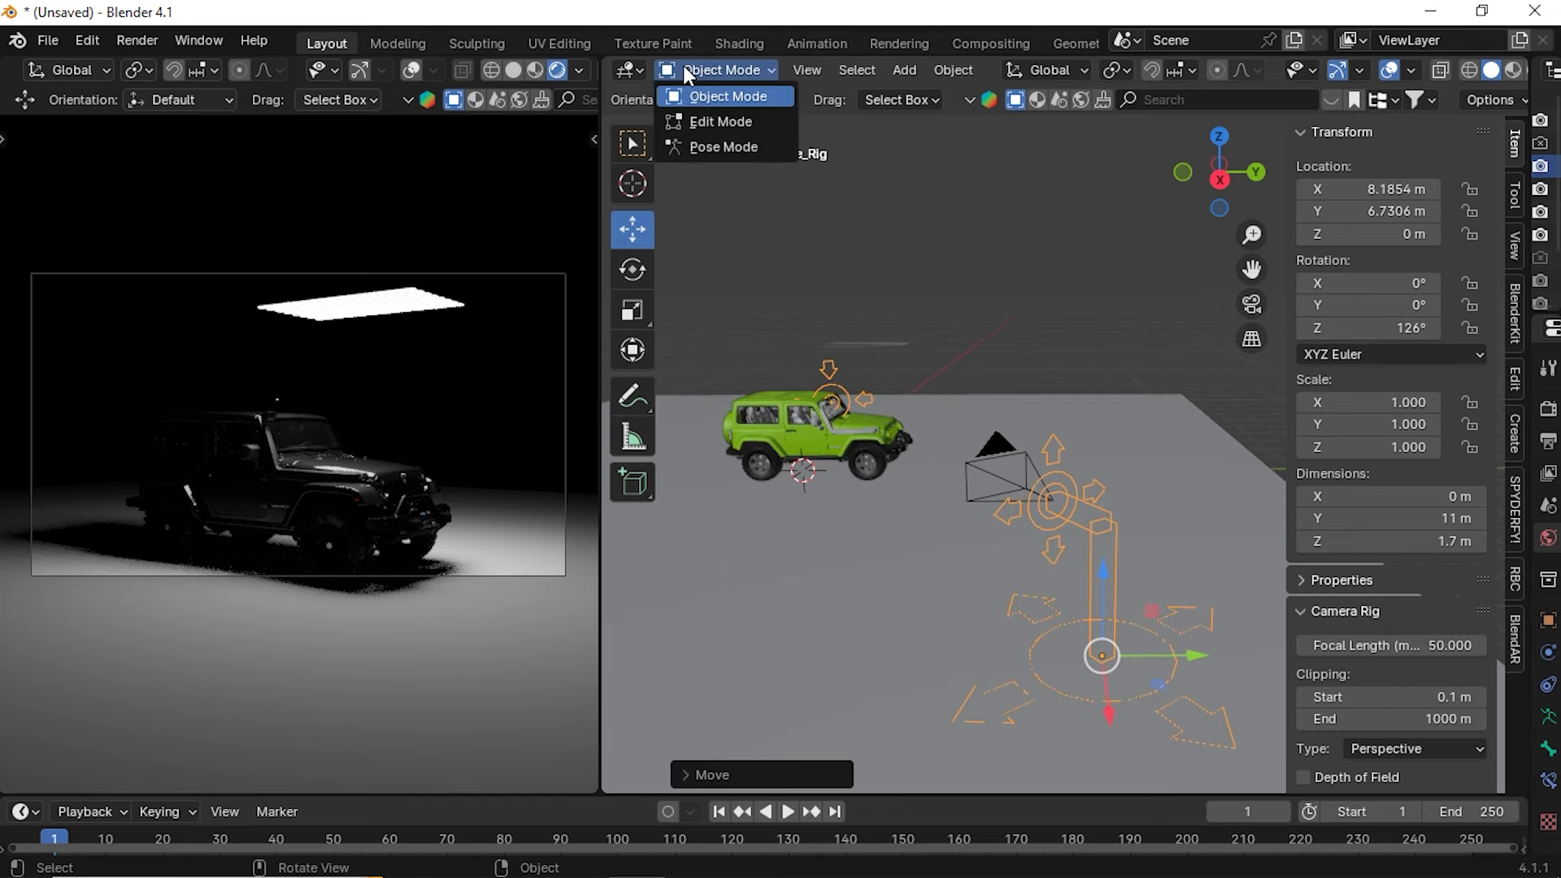
{"action": "left_click", "coordinate": [732, 146]}
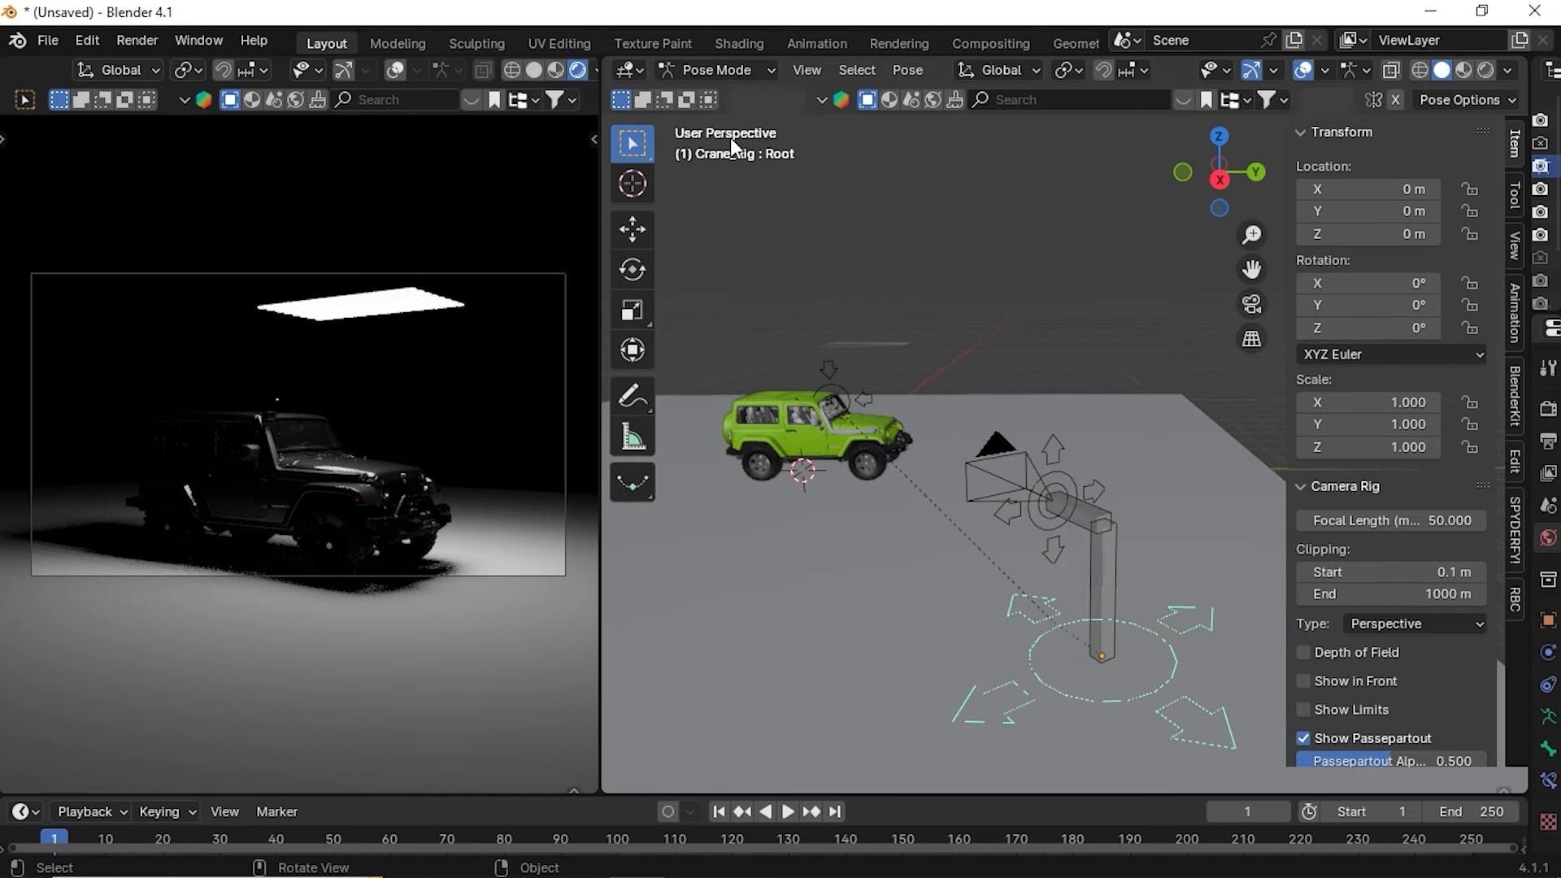
{"action": "left_click", "coordinate": [834, 384]}
{"action": "key", "text": "KP_Decimal"}
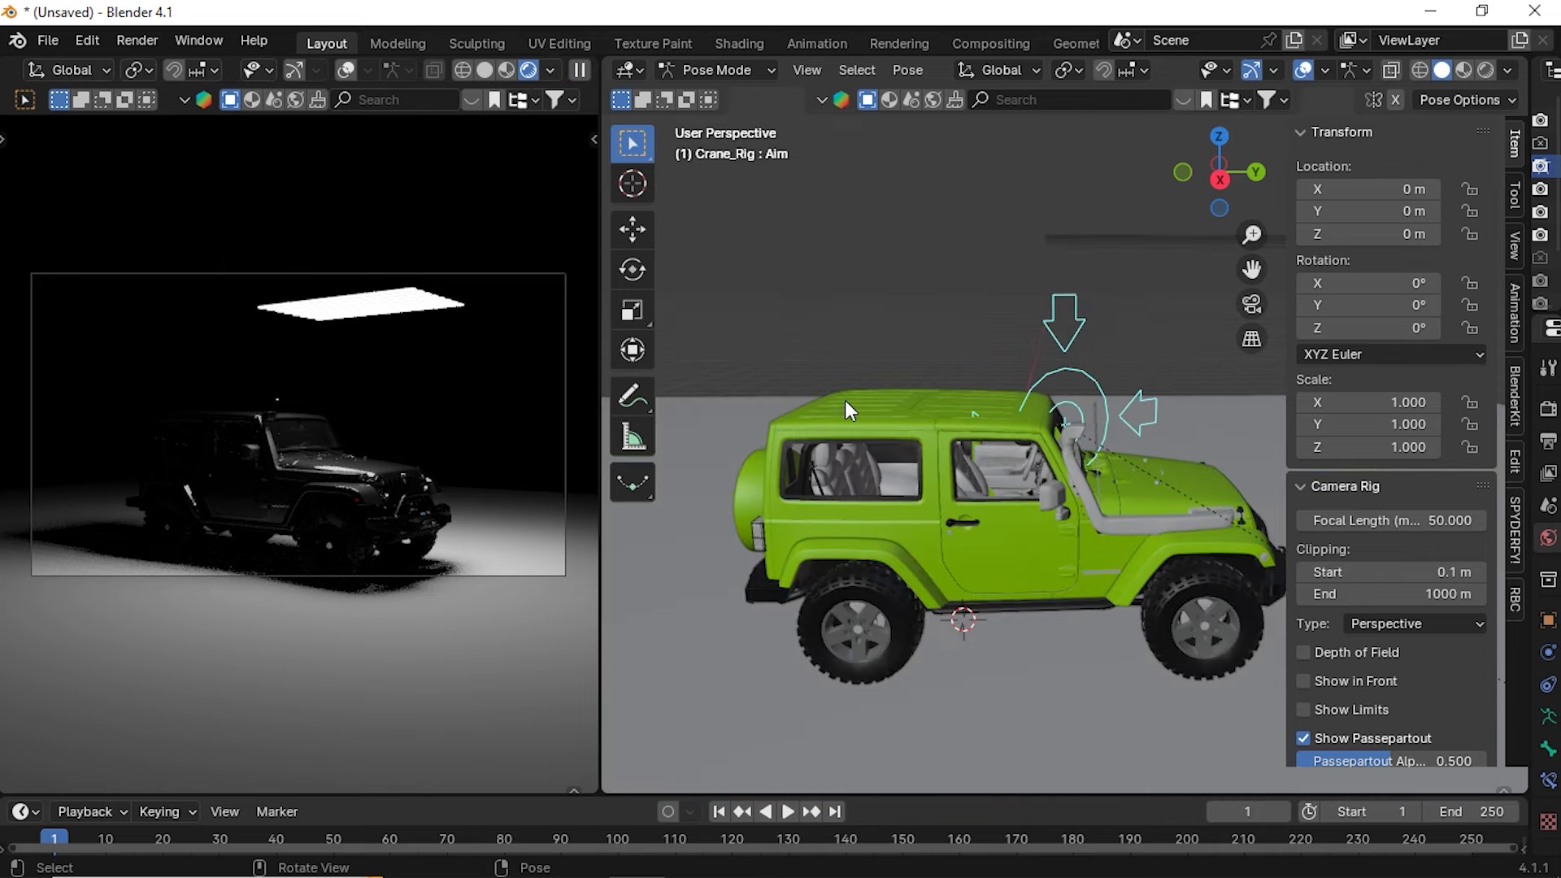
{"action": "scroll", "coordinate": [829, 439], "scroll_direction": "down", "scroll_amount": 5}
{"action": "middle_click_drag", "start_coordinate": [811, 450], "coordinate": [1031, 482]}
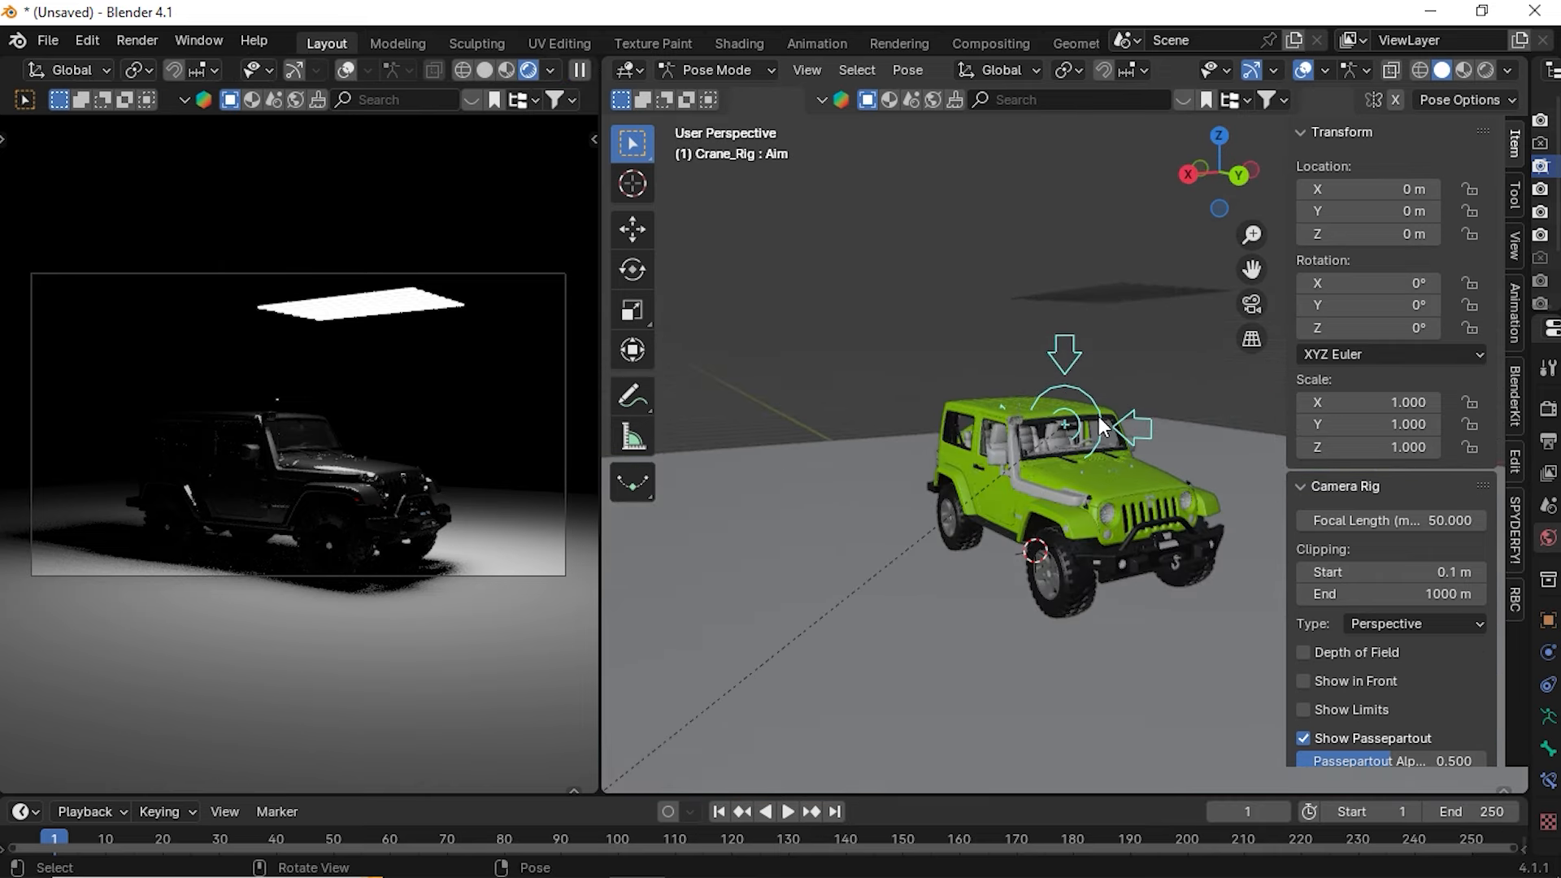
{"action": "key", "text": "g"}
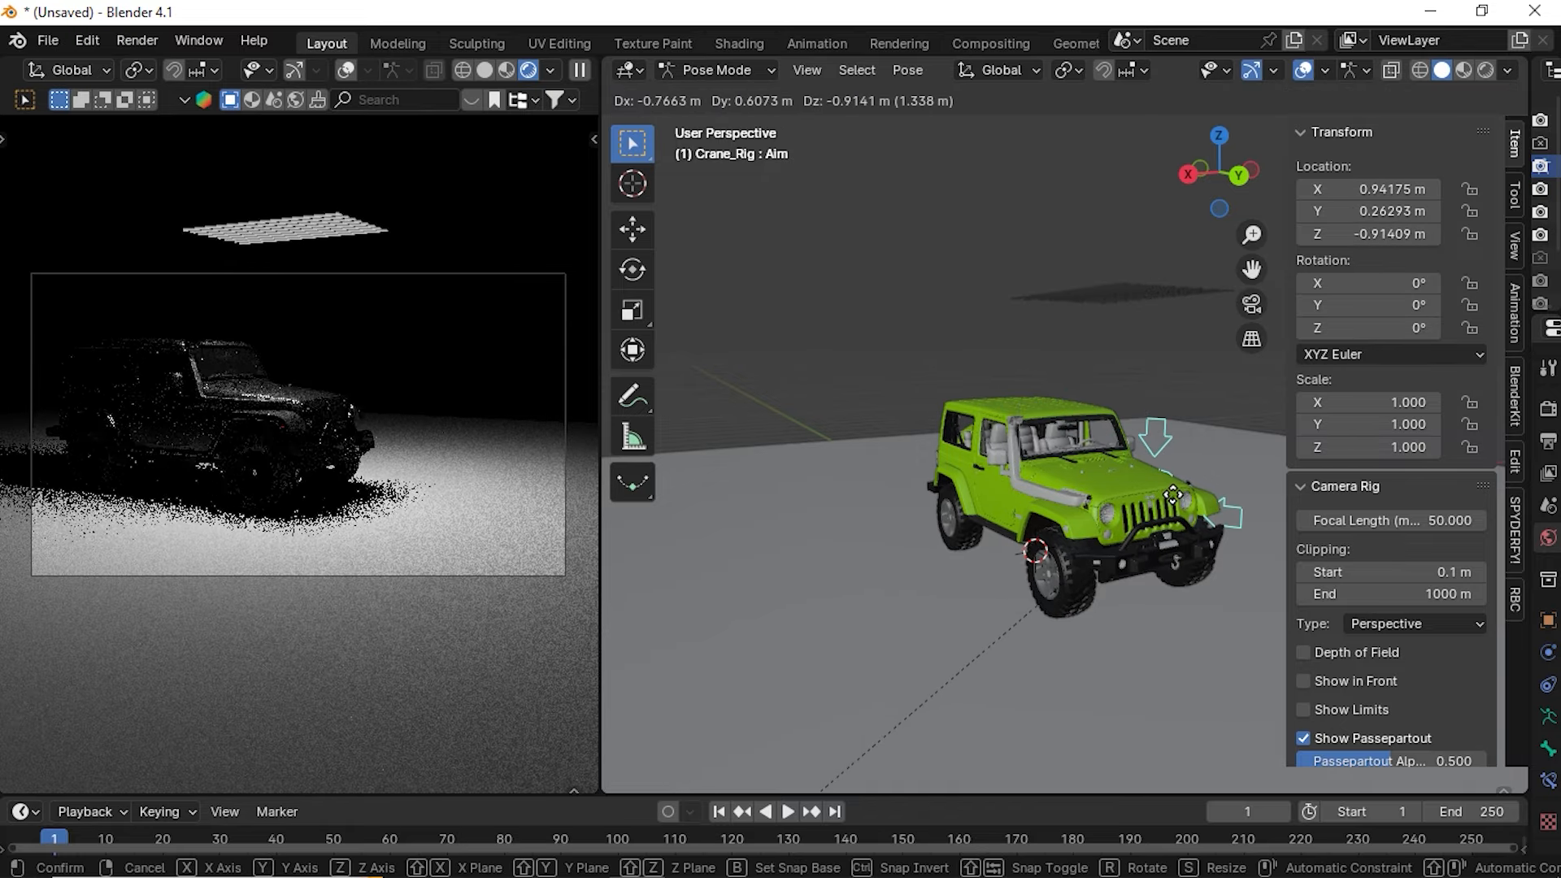
{"action": "left_click", "coordinate": [1130, 499]}
{"action": "middle_click_drag", "start_coordinate": [1129, 497], "coordinate": [993, 549]}
{"action": "key", "text": "g"}
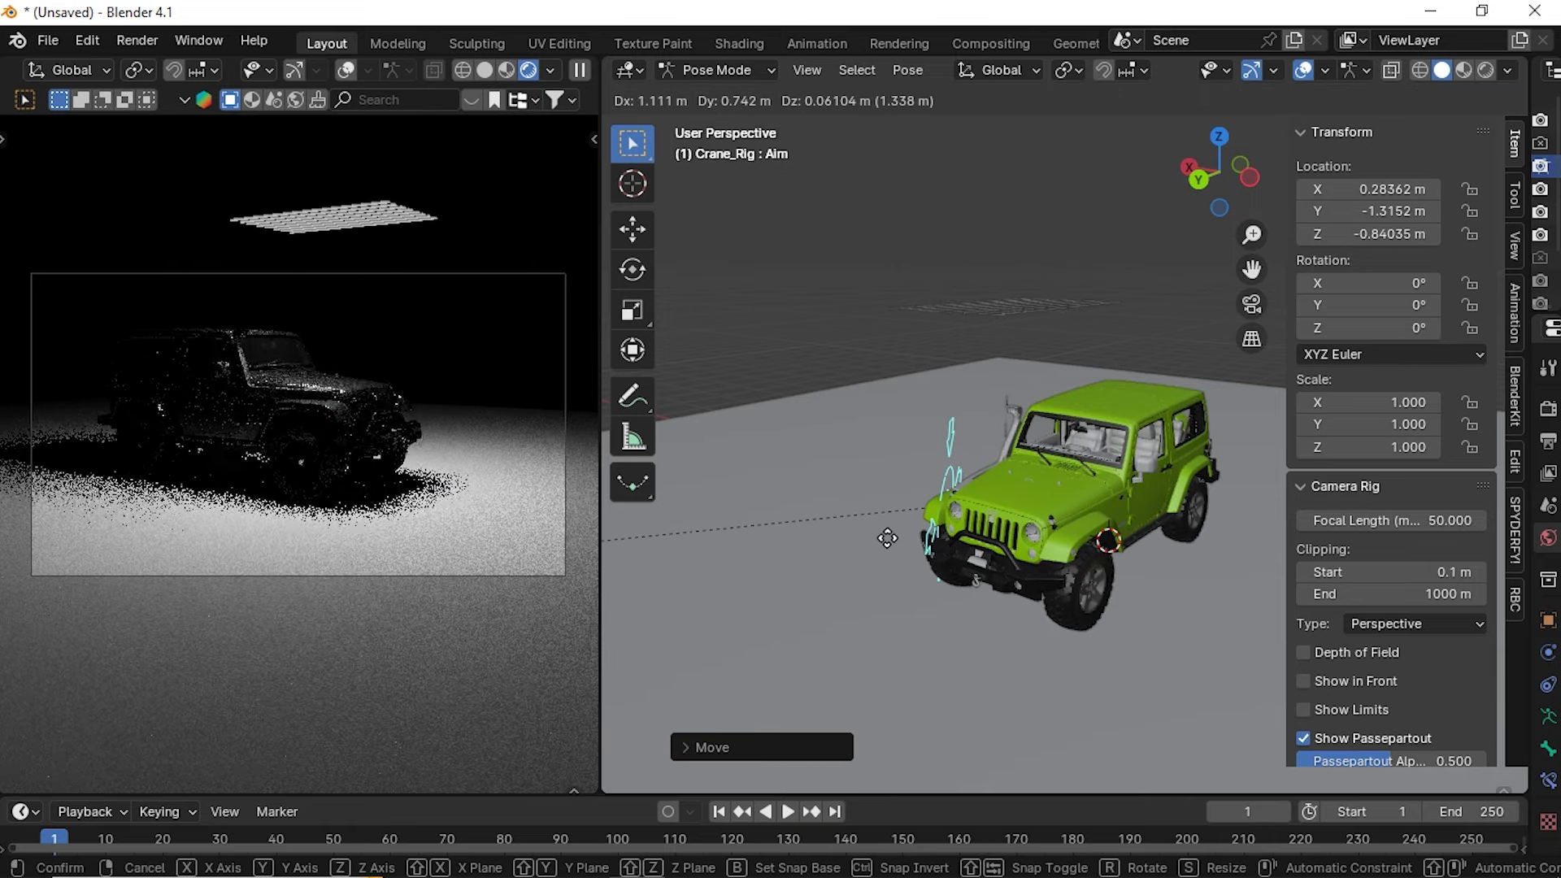
{"action": "left_click", "coordinate": [889, 537]}
Try moving the crane rig's camera control closer to the Jeep
{"action": "middle_click_drag", "start_coordinate": [889, 537], "coordinate": [1107, 552]}
{"action": "scroll", "coordinate": [1003, 573], "scroll_direction": "down", "scroll_amount": 4}
{"action": "scroll", "coordinate": [1107, 553], "scroll_direction": "down", "scroll_amount": 2}
{"action": "left_click", "coordinate": [1126, 511]}
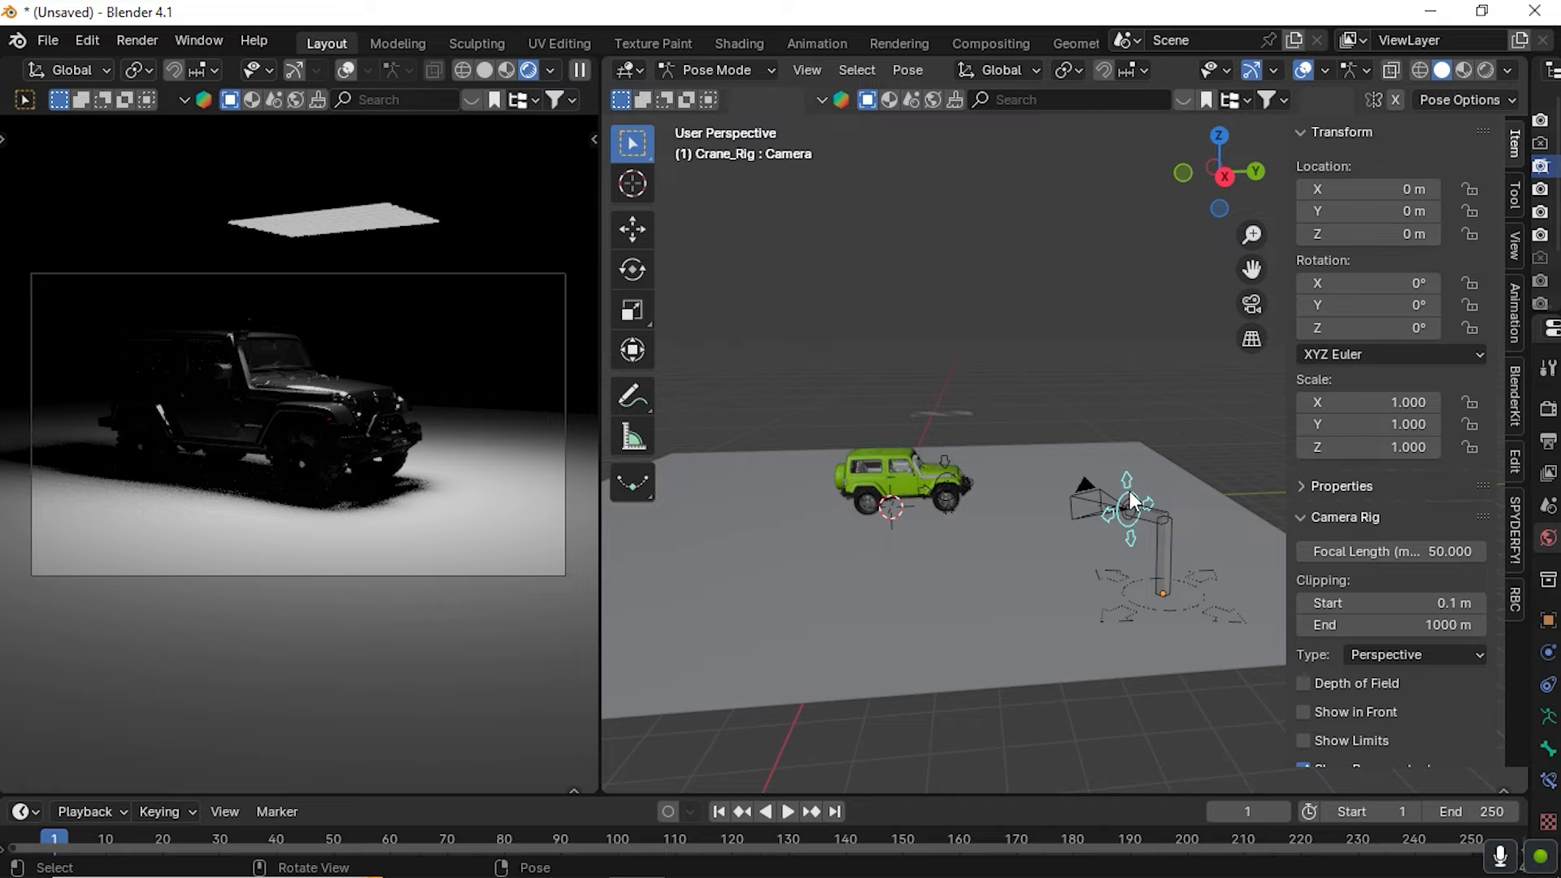
{"action": "key", "text": "g"}
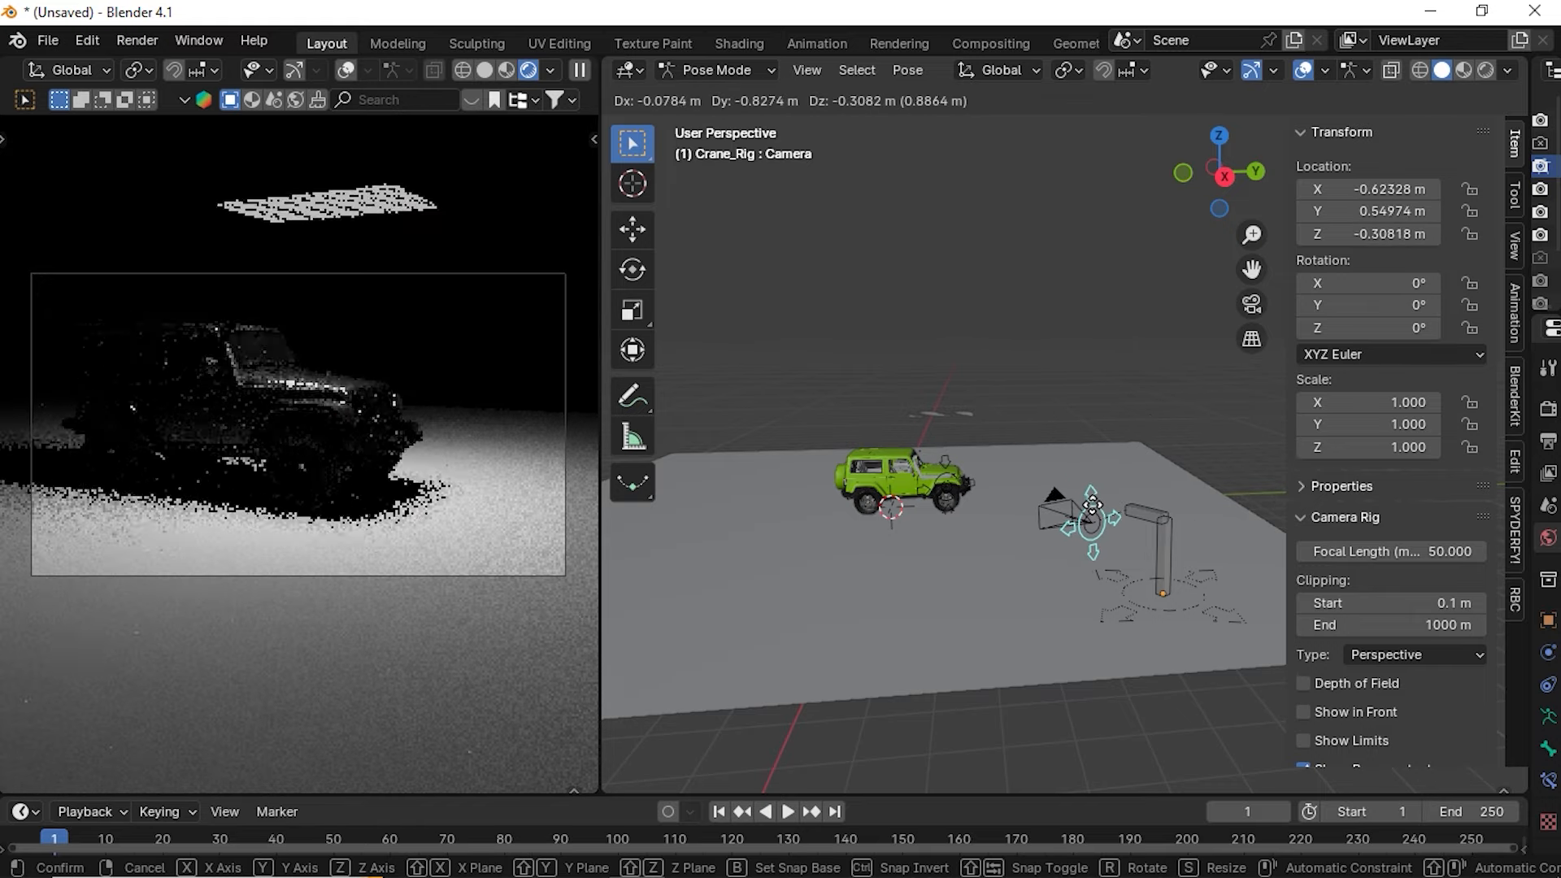
{"action": "right_click", "coordinate": [1091, 469]}
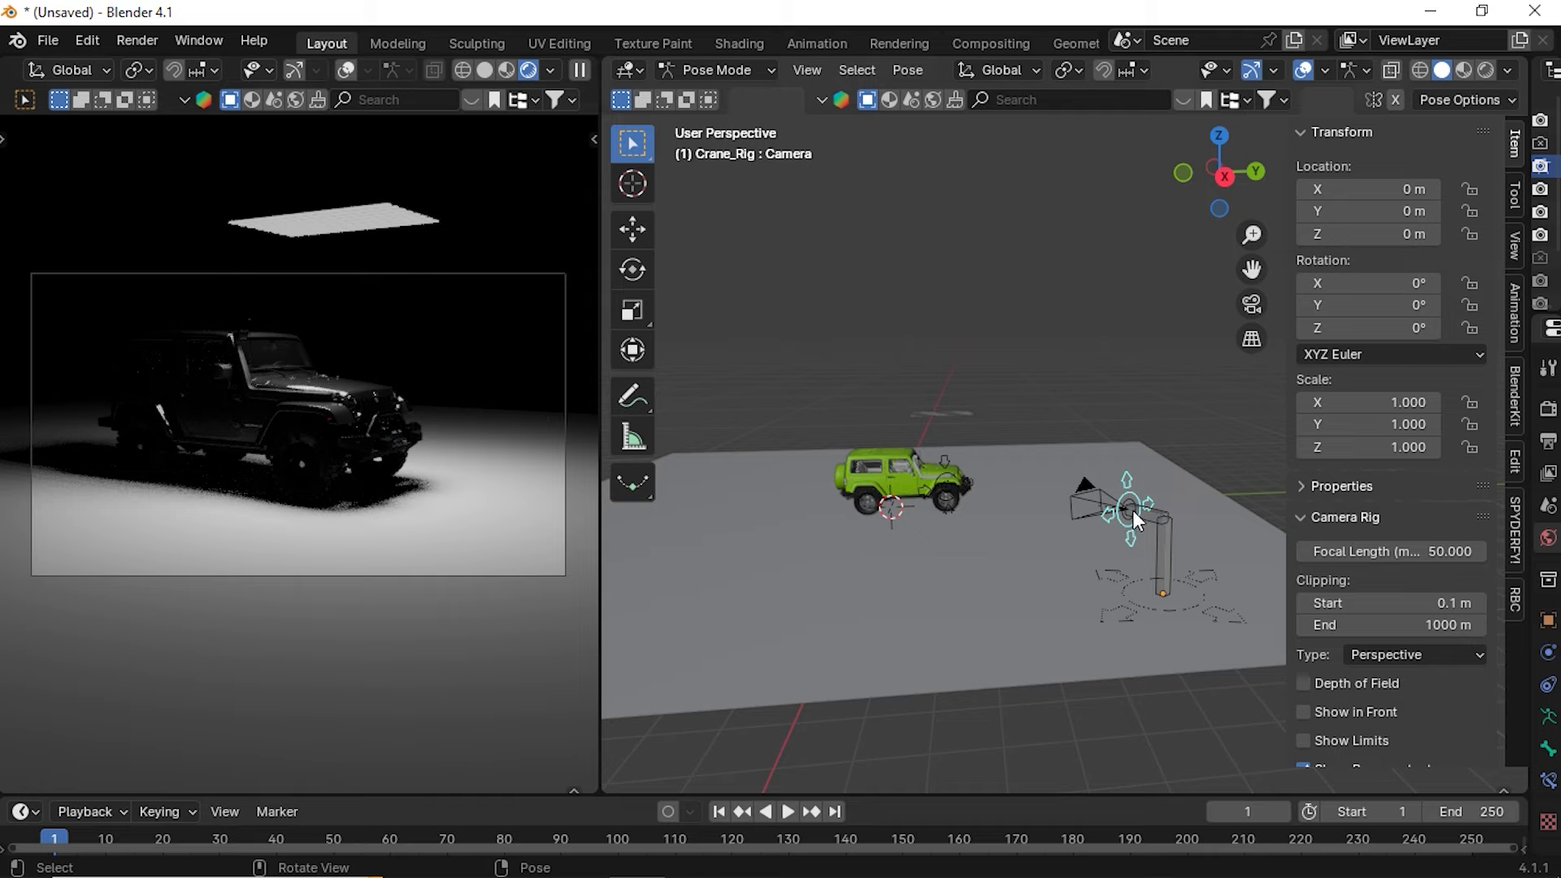
Examine the Jeep and the overhead light strips from several angles against the rendered camera view
{"action": "middle_click_drag", "start_coordinate": [1135, 504], "coordinate": [989, 486]}
{"action": "scroll", "coordinate": [988, 487], "scroll_direction": "down", "scroll_amount": 2}
{"action": "left_click_drag", "start_coordinate": [1253, 273], "coordinate": [1418, 302]}
{"action": "scroll", "coordinate": [975, 512], "scroll_direction": "up", "scroll_amount": 2}
{"action": "middle_click_drag", "start_coordinate": [983, 514], "coordinate": [935, 486]}
{"action": "scroll", "coordinate": [998, 491], "scroll_direction": "up", "scroll_amount": 3}
{"action": "scroll", "coordinate": [998, 491], "scroll_direction": "down", "scroll_amount": 2}
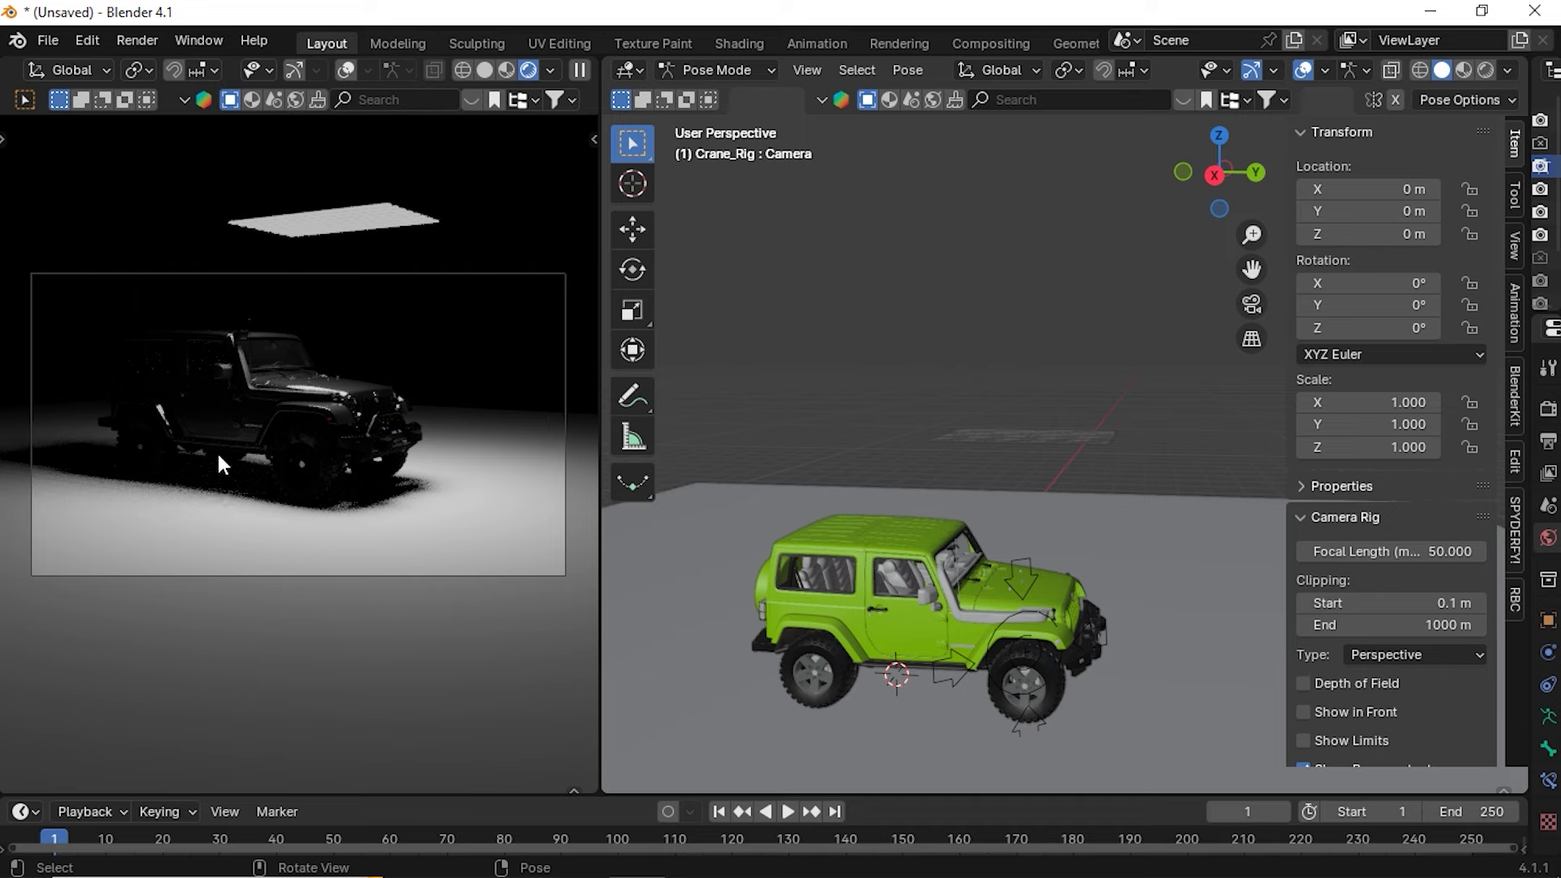
{"action": "scroll", "coordinate": [203, 435], "scroll_direction": "up", "scroll_amount": 2}
{"action": "key", "text": "KP_0"}
{"action": "middle_click_drag", "start_coordinate": [1126, 430], "coordinate": [1056, 434]}
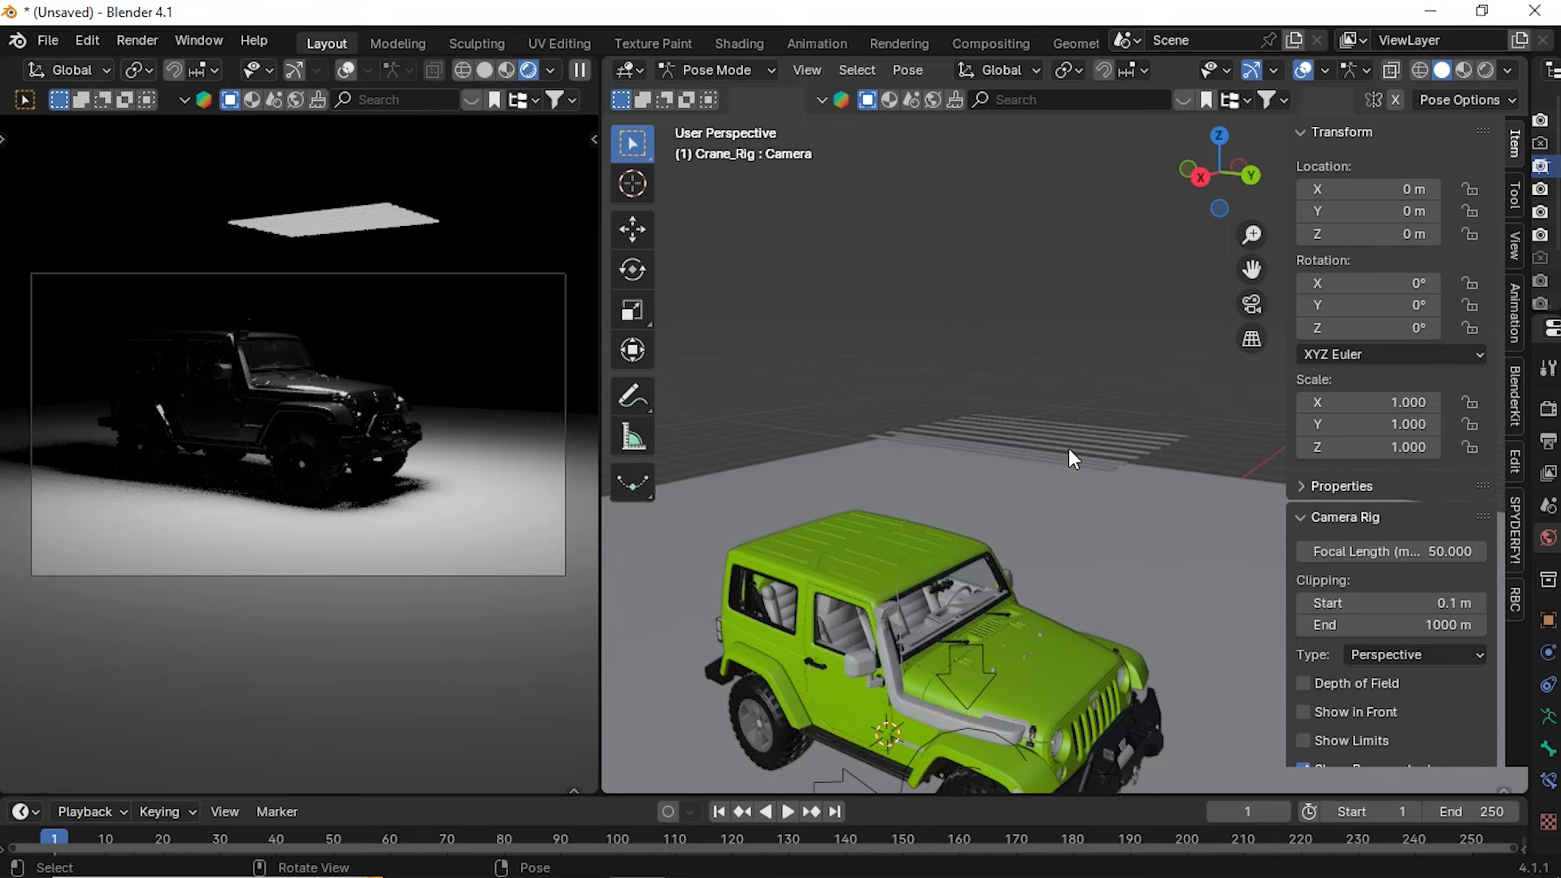
{"action": "scroll", "coordinate": [1051, 452], "scroll_direction": "down", "scroll_amount": 4}
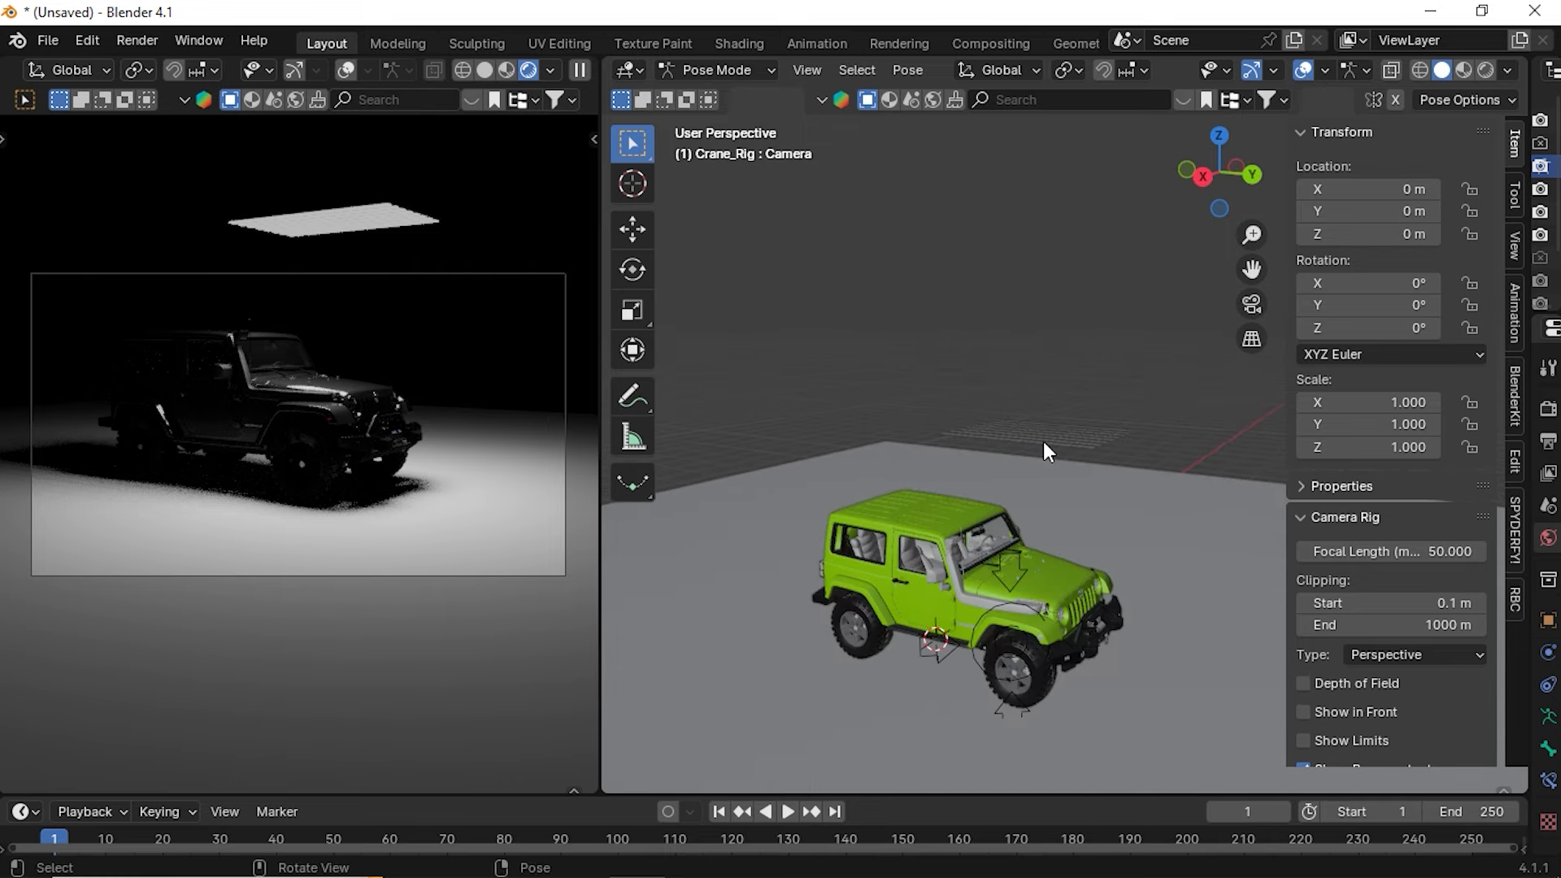
{"action": "left_click", "coordinate": [985, 587]}
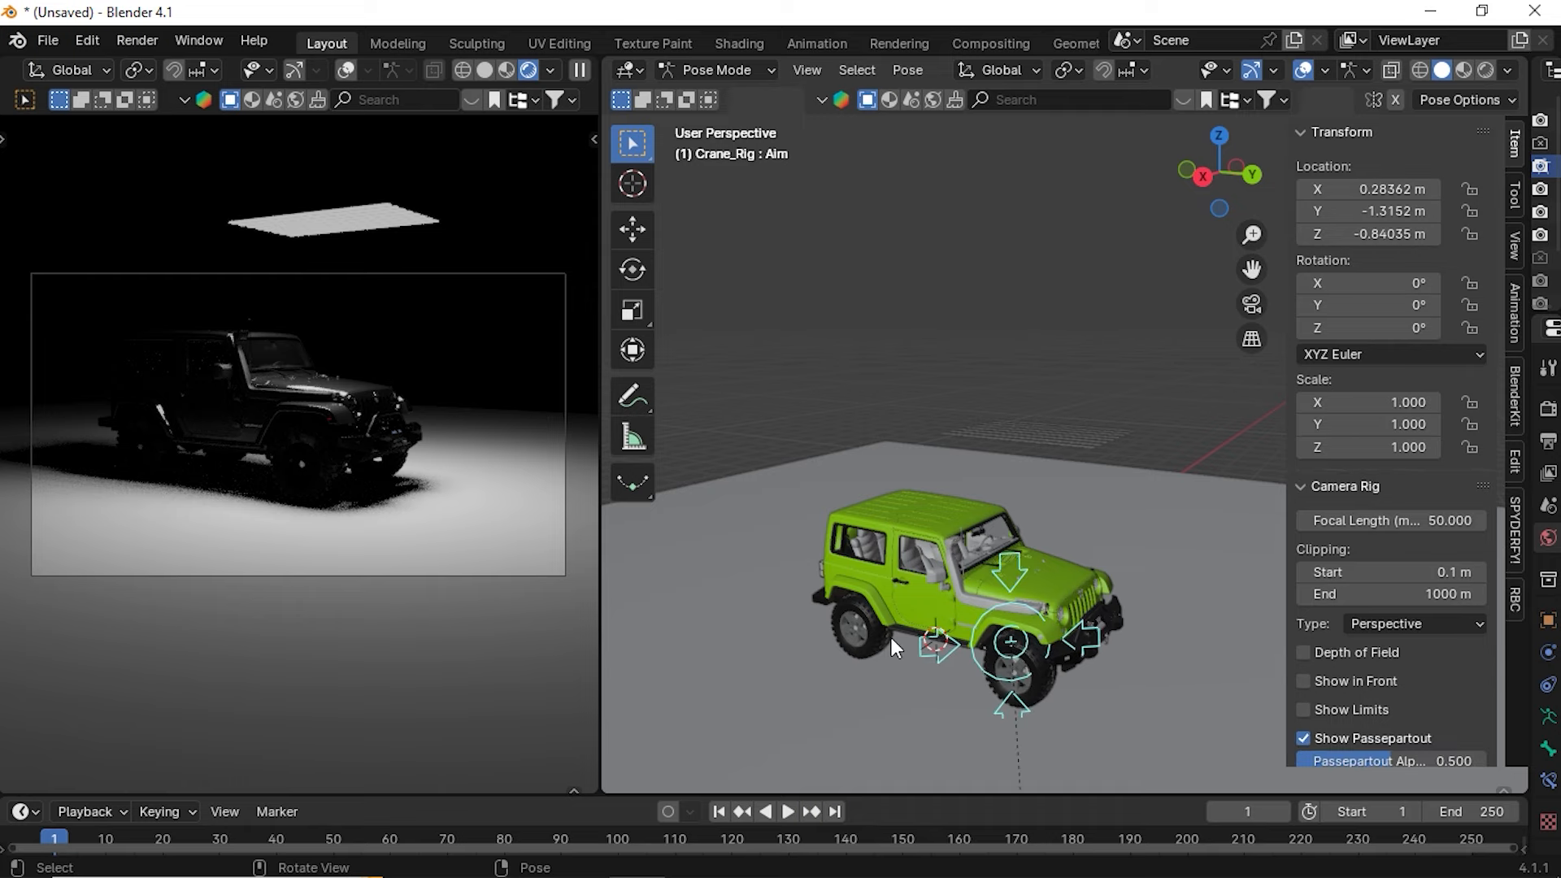
{"action": "left_click", "coordinate": [826, 656]}
{"action": "left_click_drag", "start_coordinate": [955, 324], "coordinate": [1202, 540]}
{"action": "left_click_drag", "start_coordinate": [851, 356], "coordinate": [1021, 495]}
{"action": "scroll", "coordinate": [953, 501], "scroll_direction": "down", "scroll_amount": 2}
{"action": "middle_click_drag", "start_coordinate": [953, 500], "coordinate": [1046, 516]}
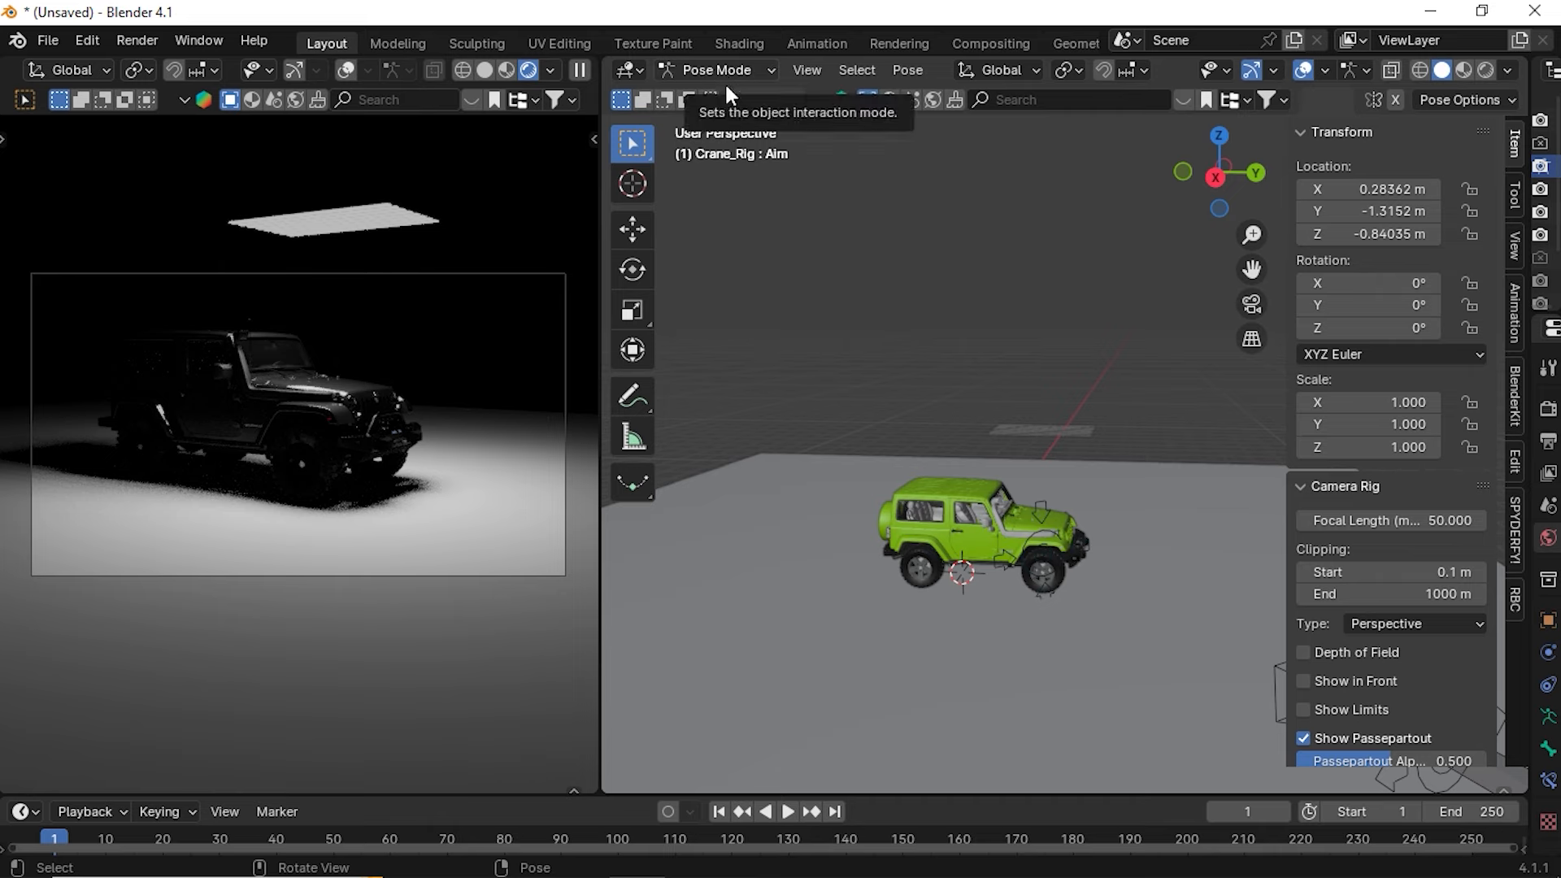
Return to Object Mode and move the light strips above the Jeep along Y to about 1.28 m
{"action": "key", "text": "ctrl+Tab"}
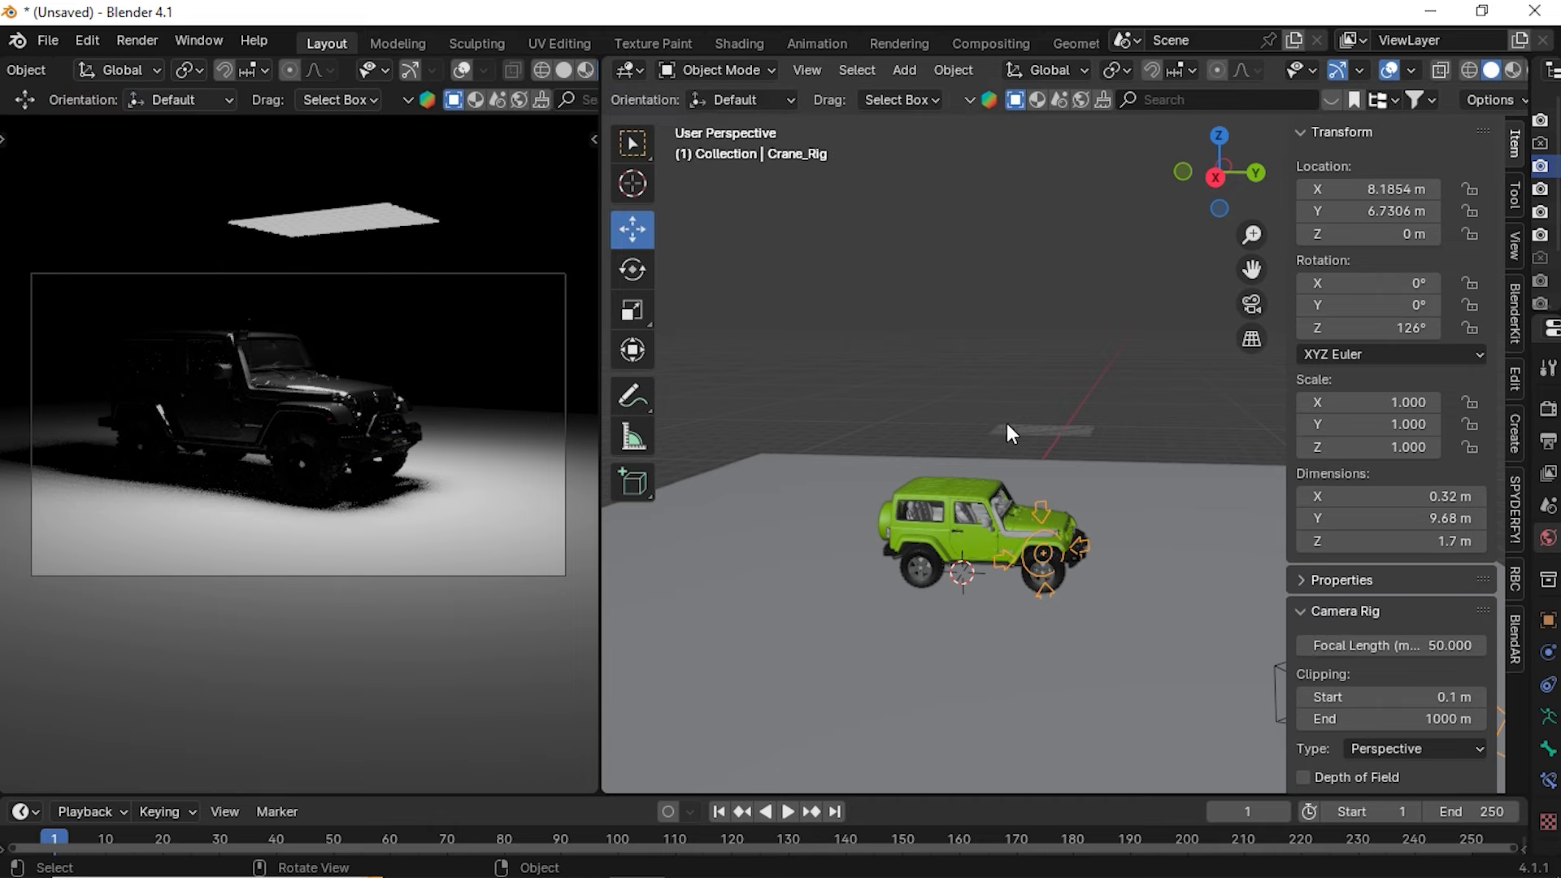
{"action": "middle_click_drag", "start_coordinate": [987, 405], "coordinate": [919, 524]}
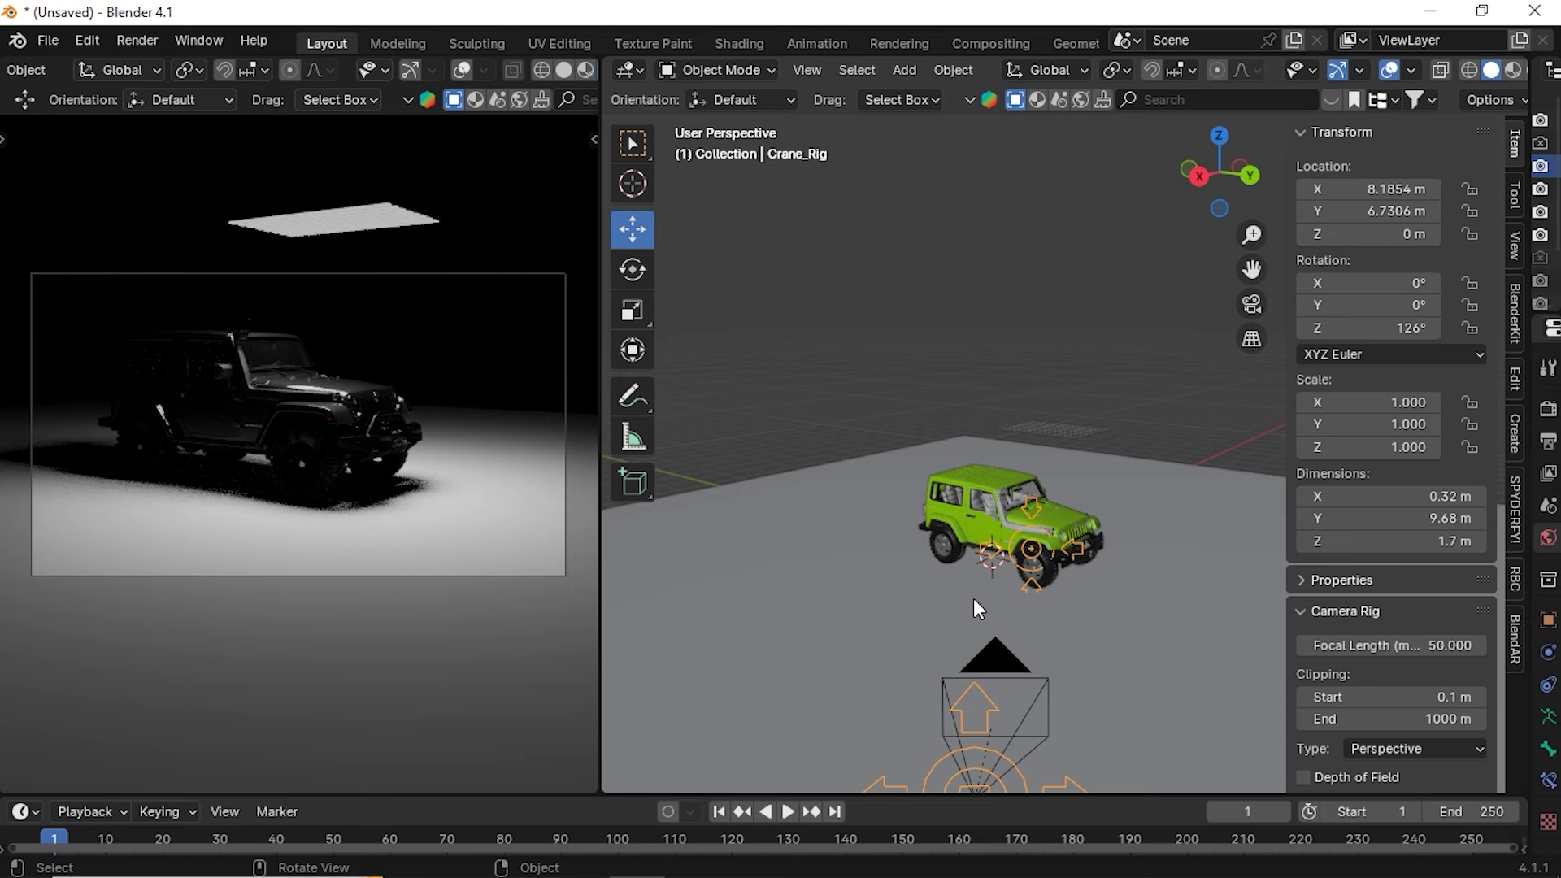
{"action": "scroll", "coordinate": [891, 548], "scroll_direction": "up", "scroll_amount": 3}
{"action": "middle_click_drag", "start_coordinate": [891, 548], "coordinate": [999, 510]}
{"action": "left_click", "coordinate": [1049, 439]}
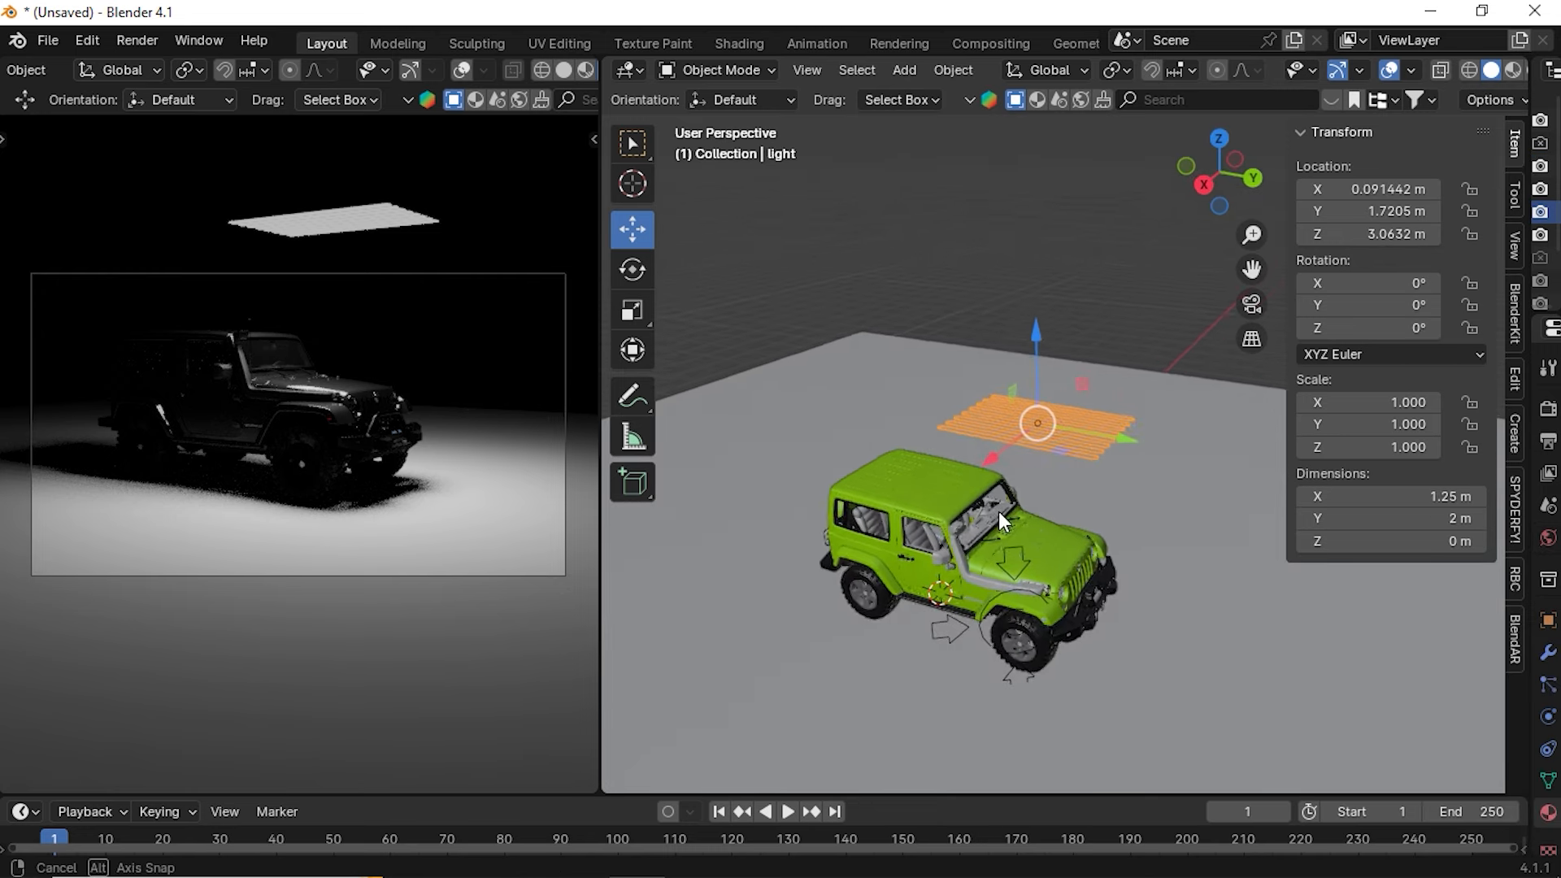
{"action": "left_click_drag", "start_coordinate": [1119, 438], "coordinate": [1081, 431]}
Duplicate the light strips, tilt the copy 34° about Y and place it at about X 1.79 m, Y -0.45 m, Z 3.00 m
{"action": "key", "text": "shift+d"}
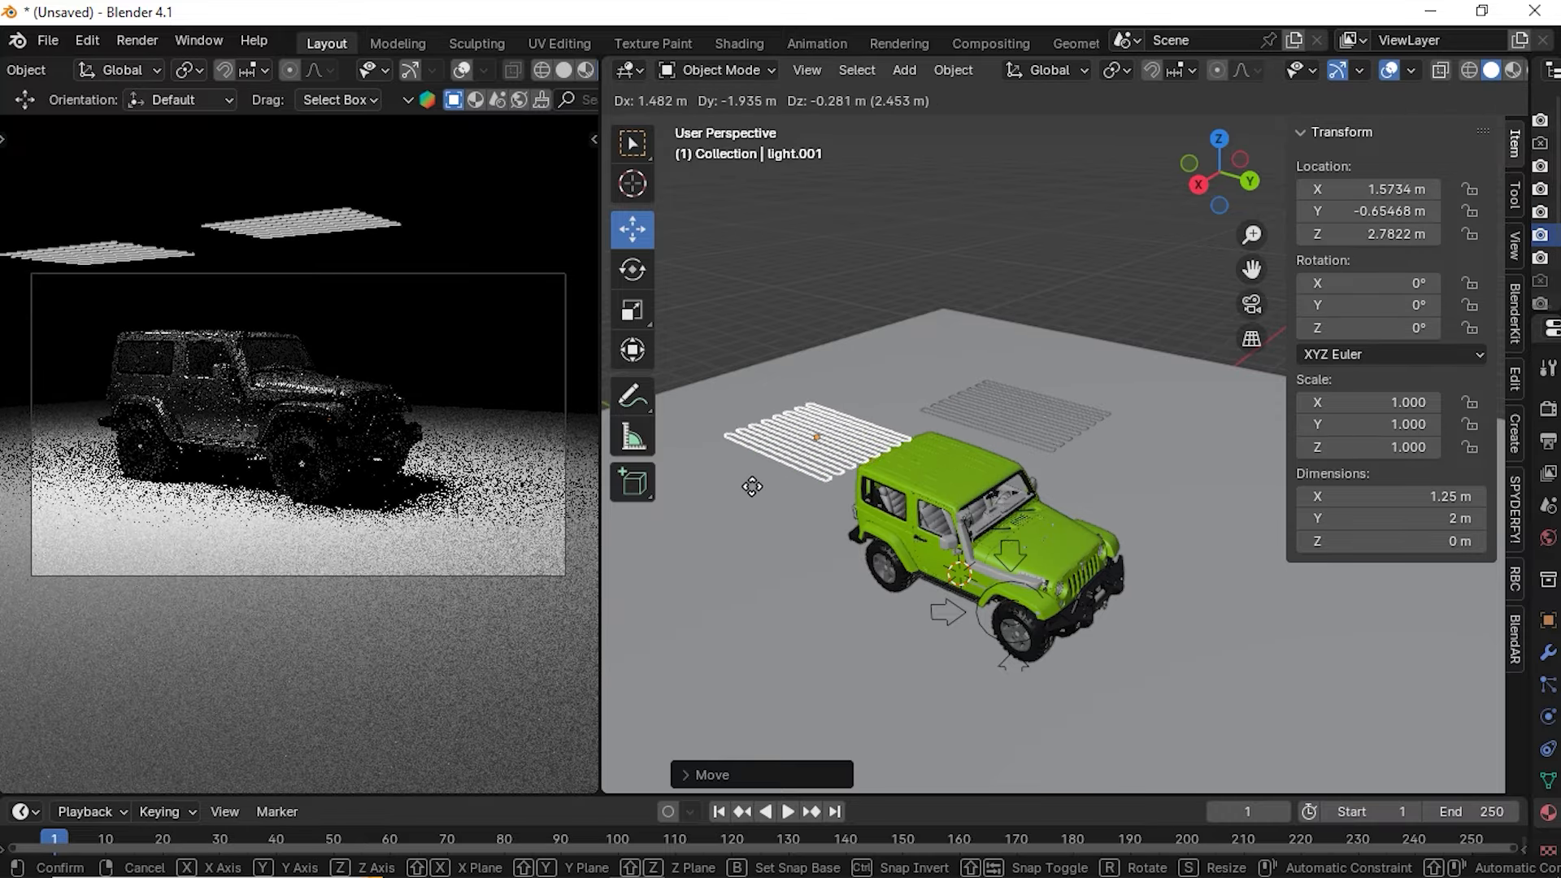
{"action": "left_click", "coordinate": [714, 476]}
{"action": "middle_click_drag", "start_coordinate": [943, 480], "coordinate": [1012, 492]}
{"action": "mouse_move", "coordinate": [1408, 305]}
{"action": "left_mouse_down"}
{"action": "mouse_move", "coordinate": [1366, 304]}
{"action": "mouse_move", "coordinate": [1407, 305]}
{"action": "left_mouse_up"}
{"action": "left_click_drag", "start_coordinate": [761, 517], "coordinate": [972, 578]}
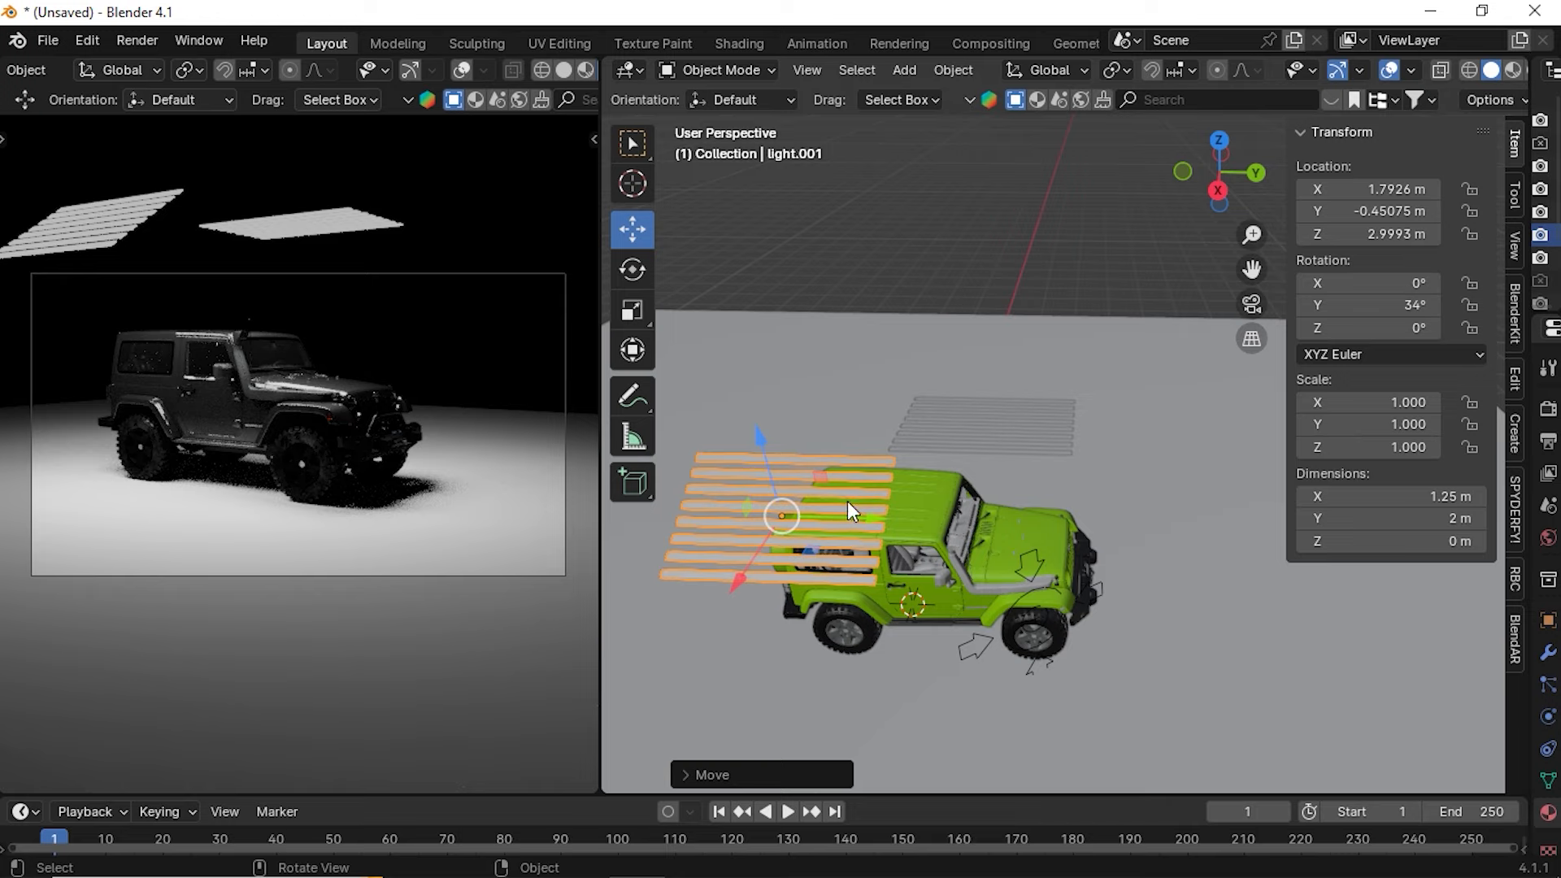
Move the original light strips along X to about -0.77 m
{"action": "middle_click_drag", "start_coordinate": [1055, 479], "coordinate": [948, 500]}
{"action": "left_click", "coordinate": [1081, 439]}
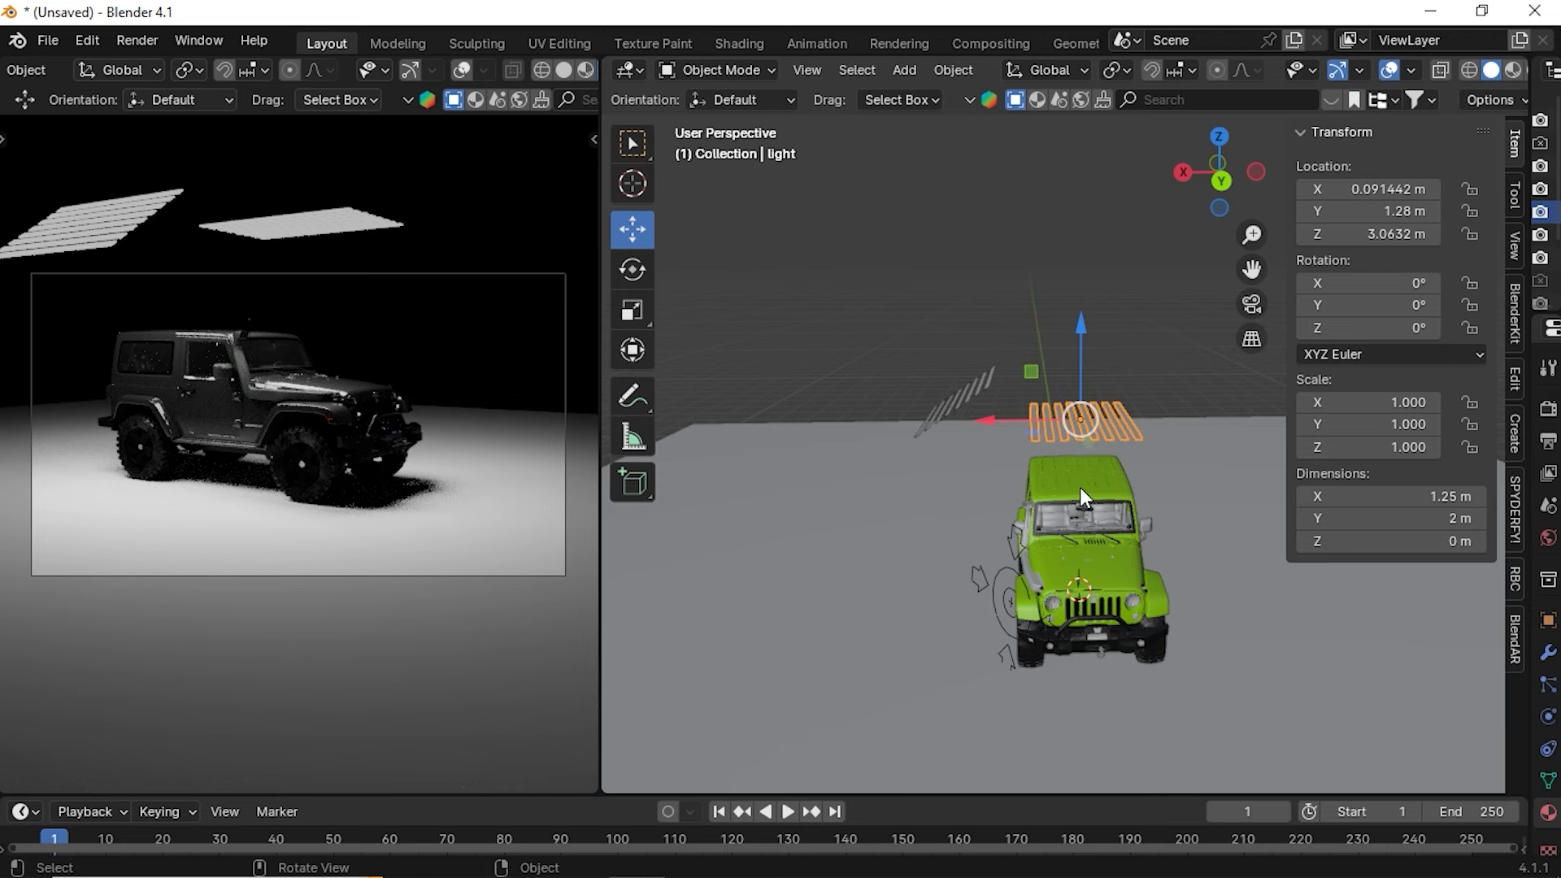
{"action": "middle_click_drag", "start_coordinate": [1080, 487], "coordinate": [1016, 365]}
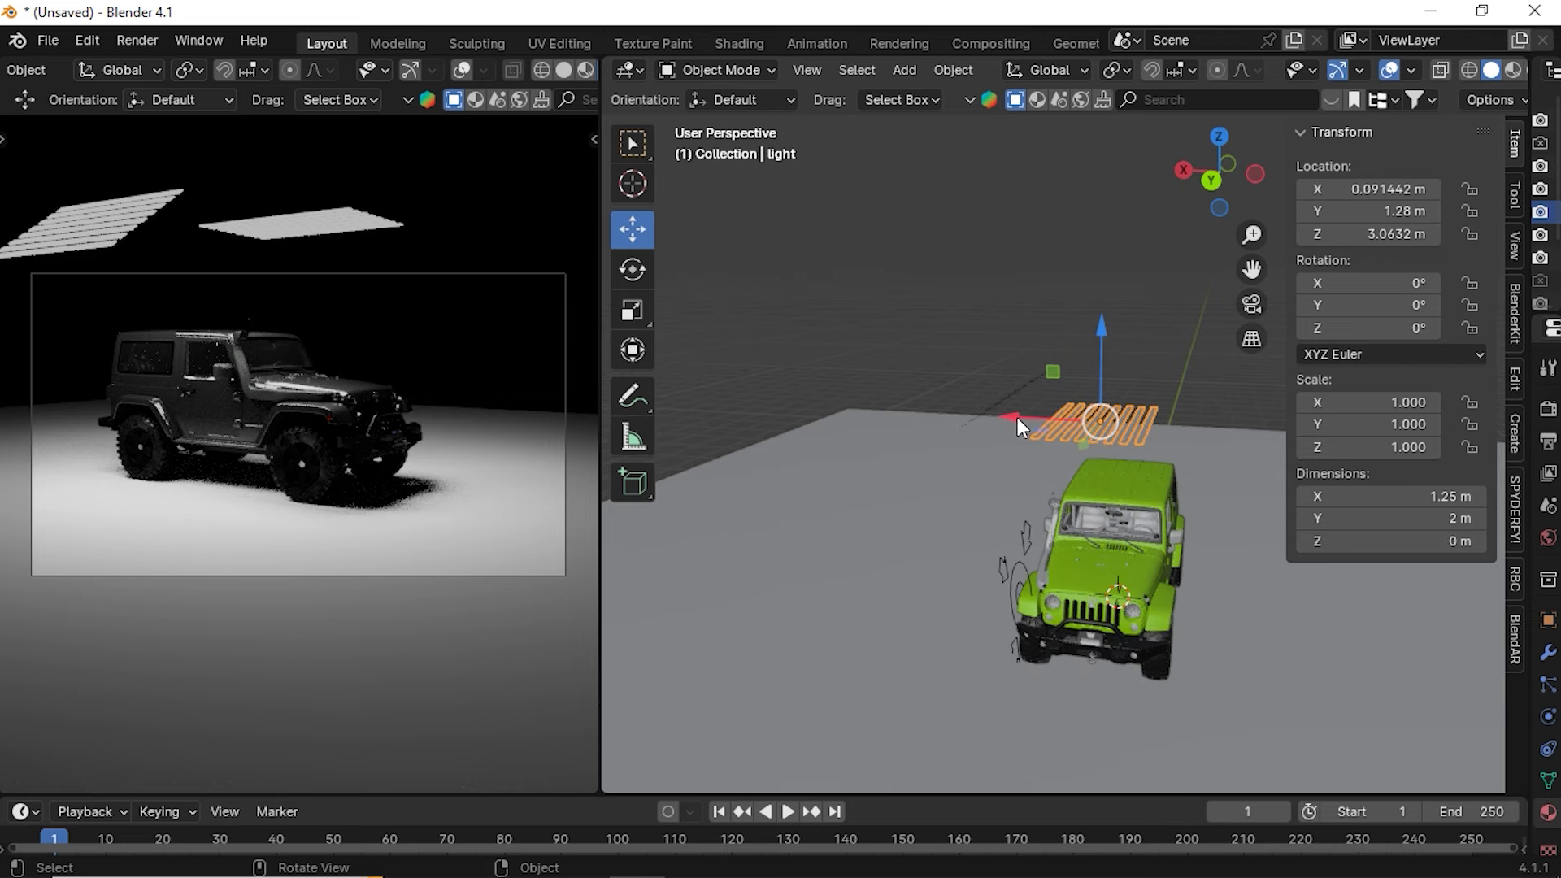
{"action": "left_click_drag", "start_coordinate": [1017, 418], "coordinate": [1086, 433]}
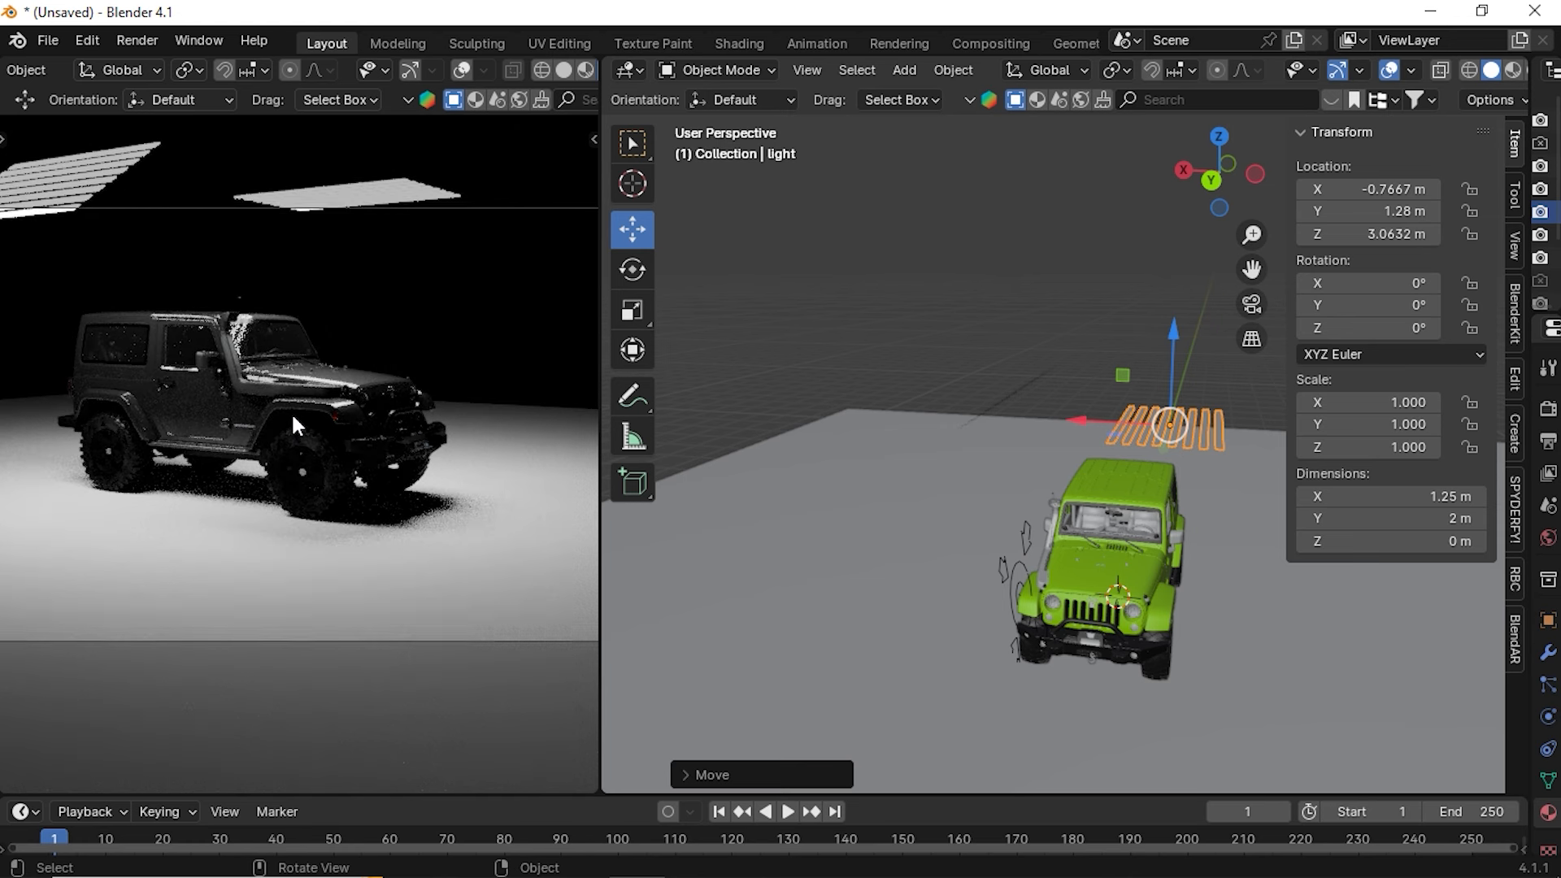
{"action": "scroll", "coordinate": [292, 416], "scroll_direction": "down", "scroll_amount": 1}
{"action": "middle_click_drag", "start_coordinate": [964, 514], "coordinate": [984, 519]}
{"action": "scroll", "coordinate": [984, 519], "scroll_direction": "down", "scroll_amount": 6}
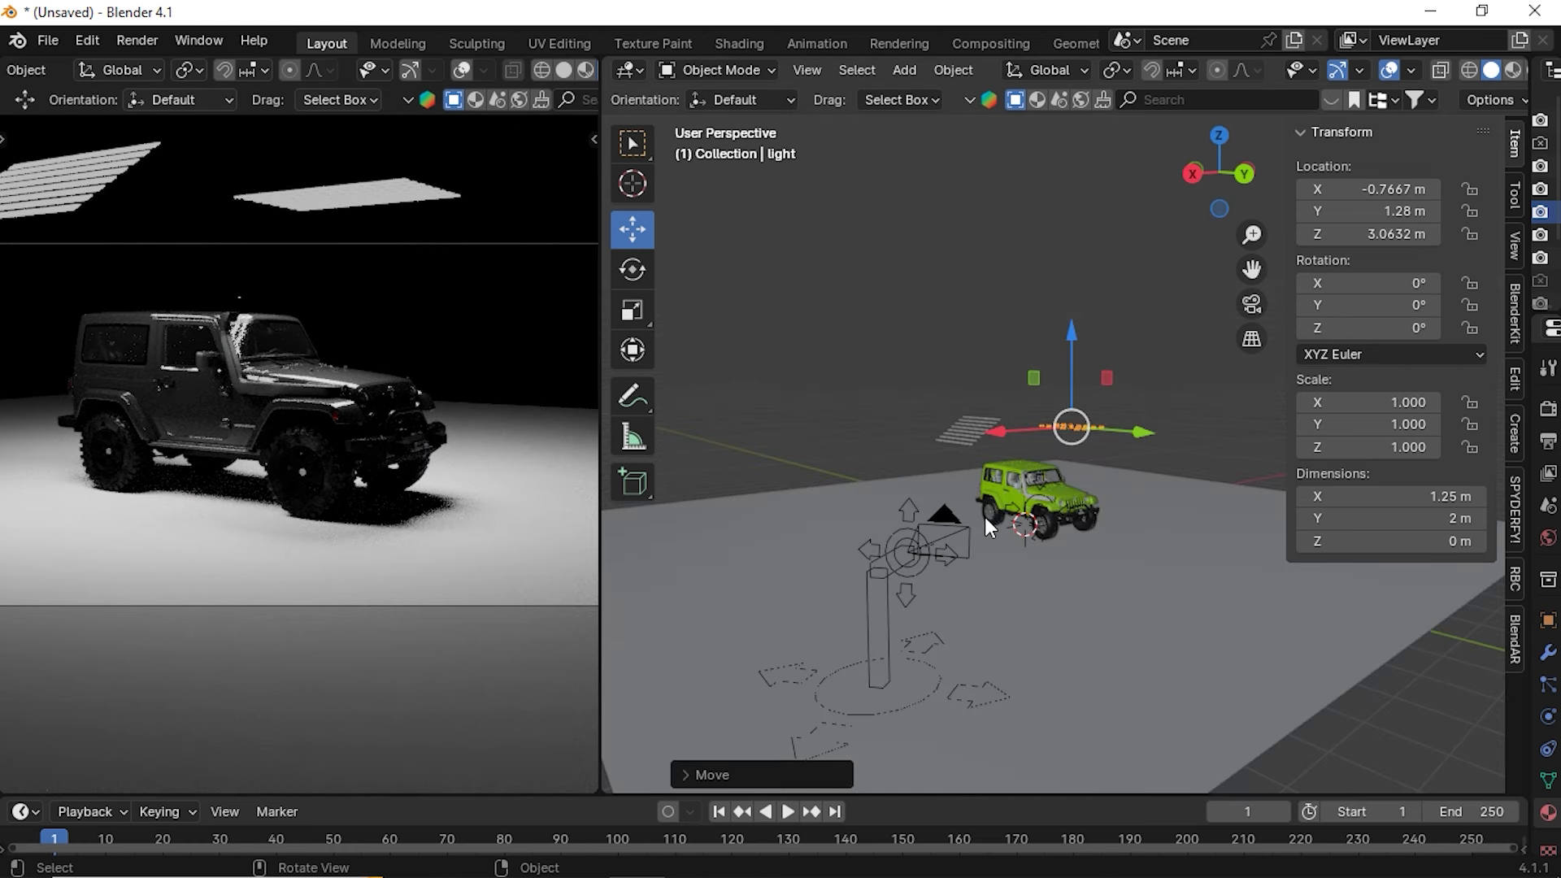
Select the Camera bone of the crane rig in front of the jeep
{"action": "left_click", "coordinate": [913, 515]}
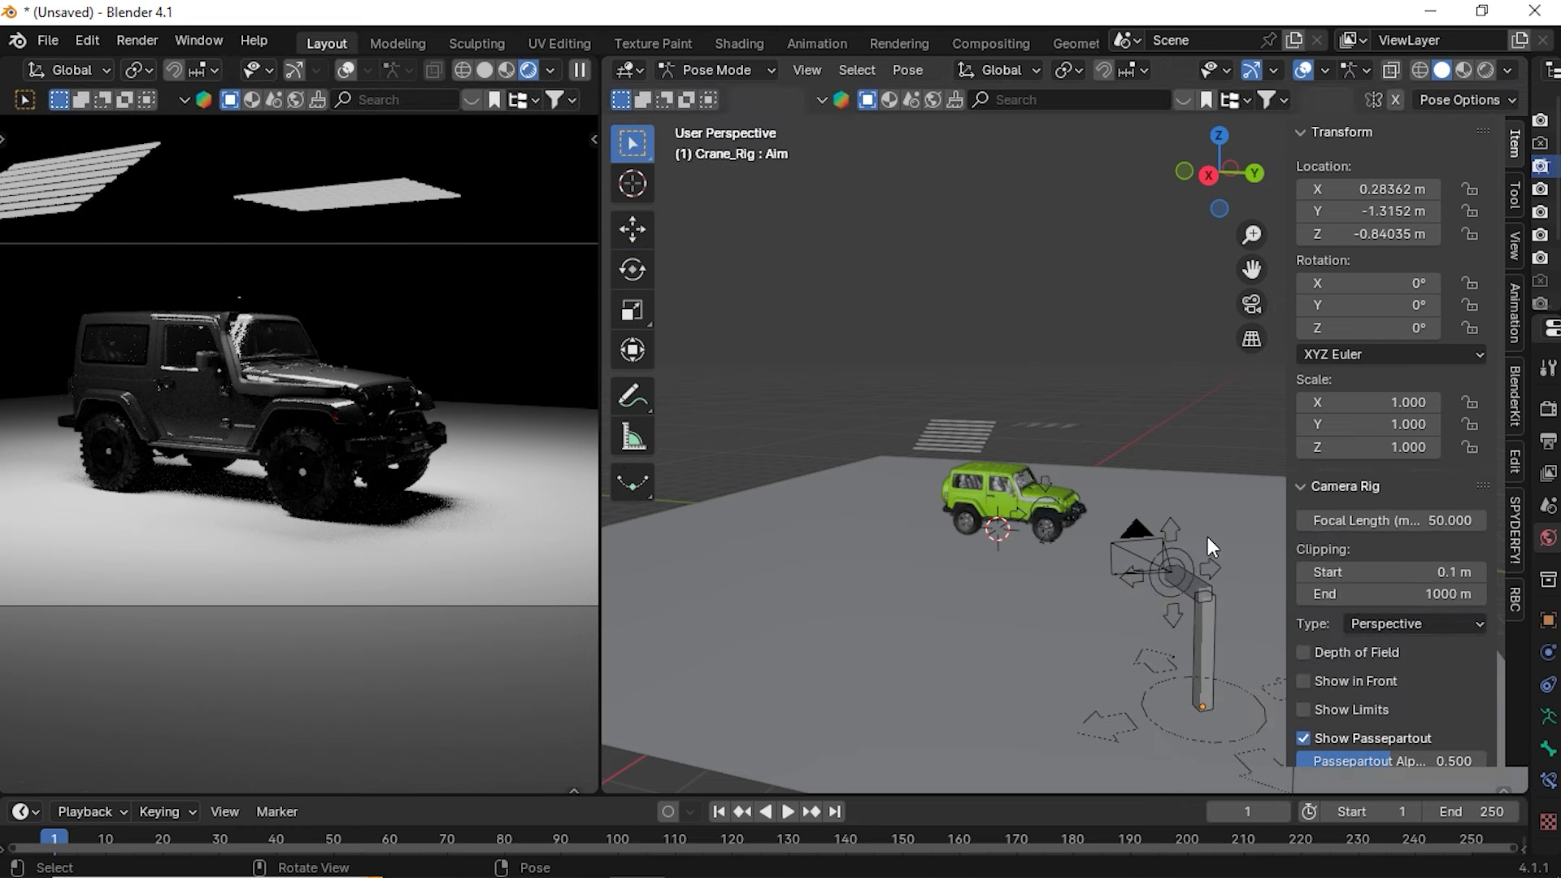
{"action": "left_click", "coordinate": [1177, 530]}
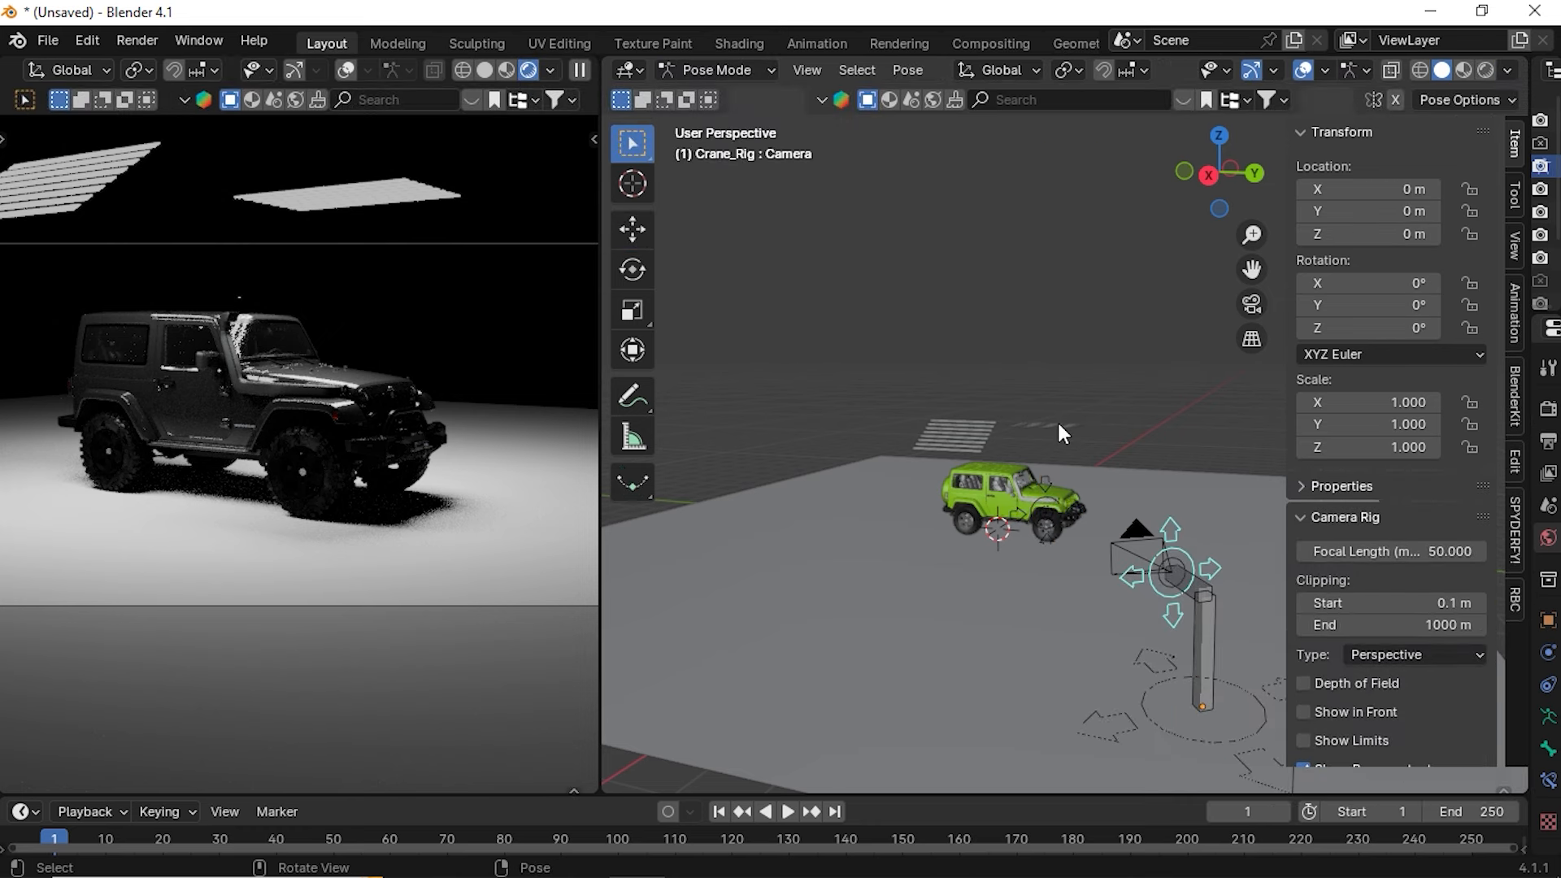
{"action": "left_click_drag", "start_coordinate": [1250, 270], "coordinate": [1251, 181]}
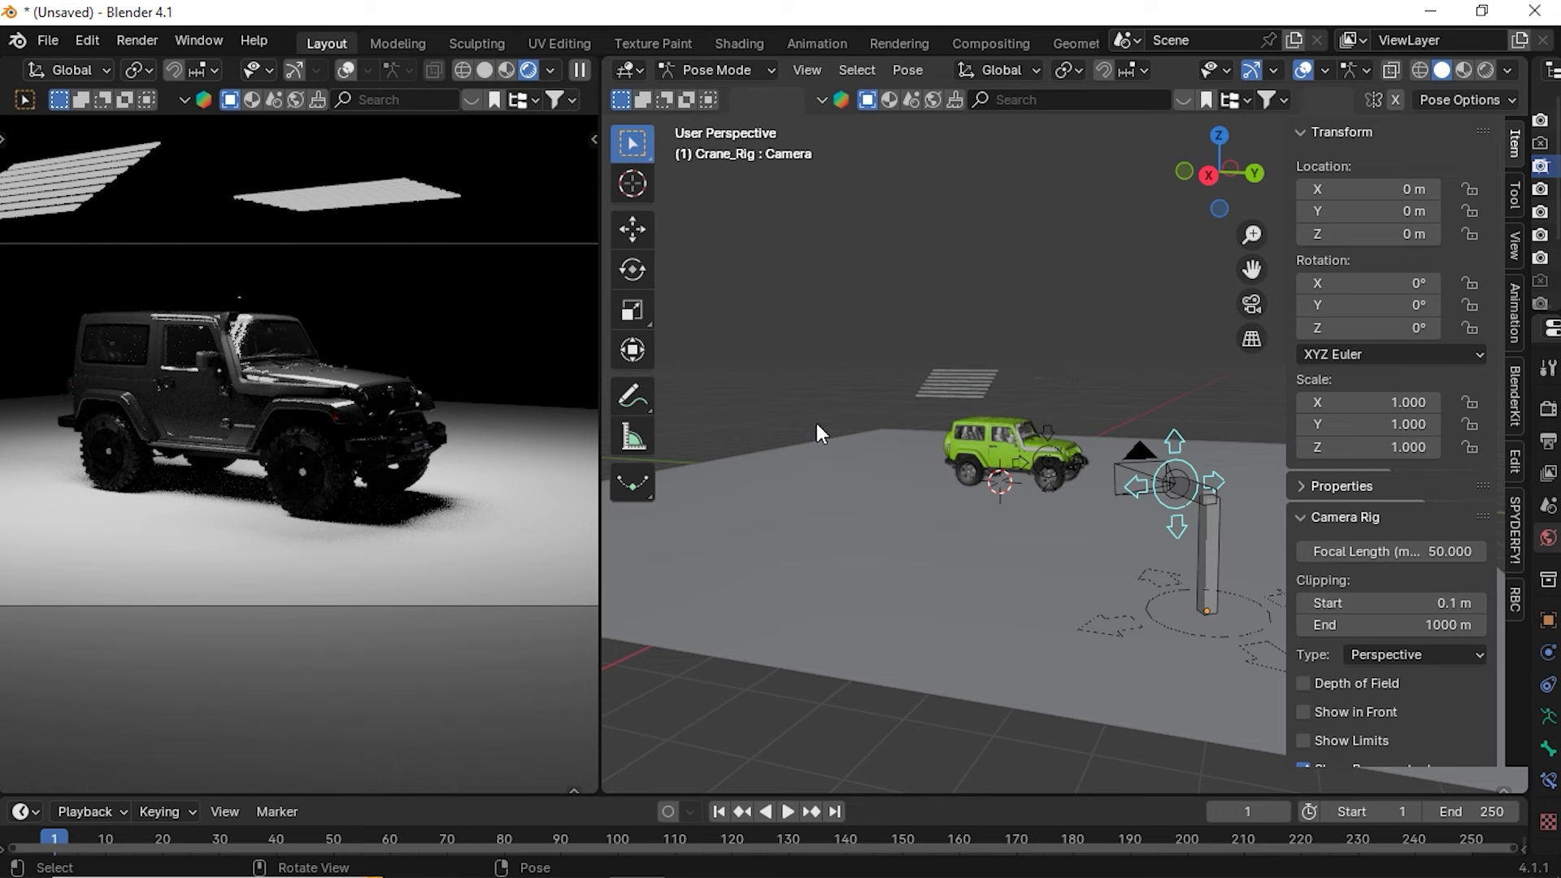
{"action": "key", "text": "i"}
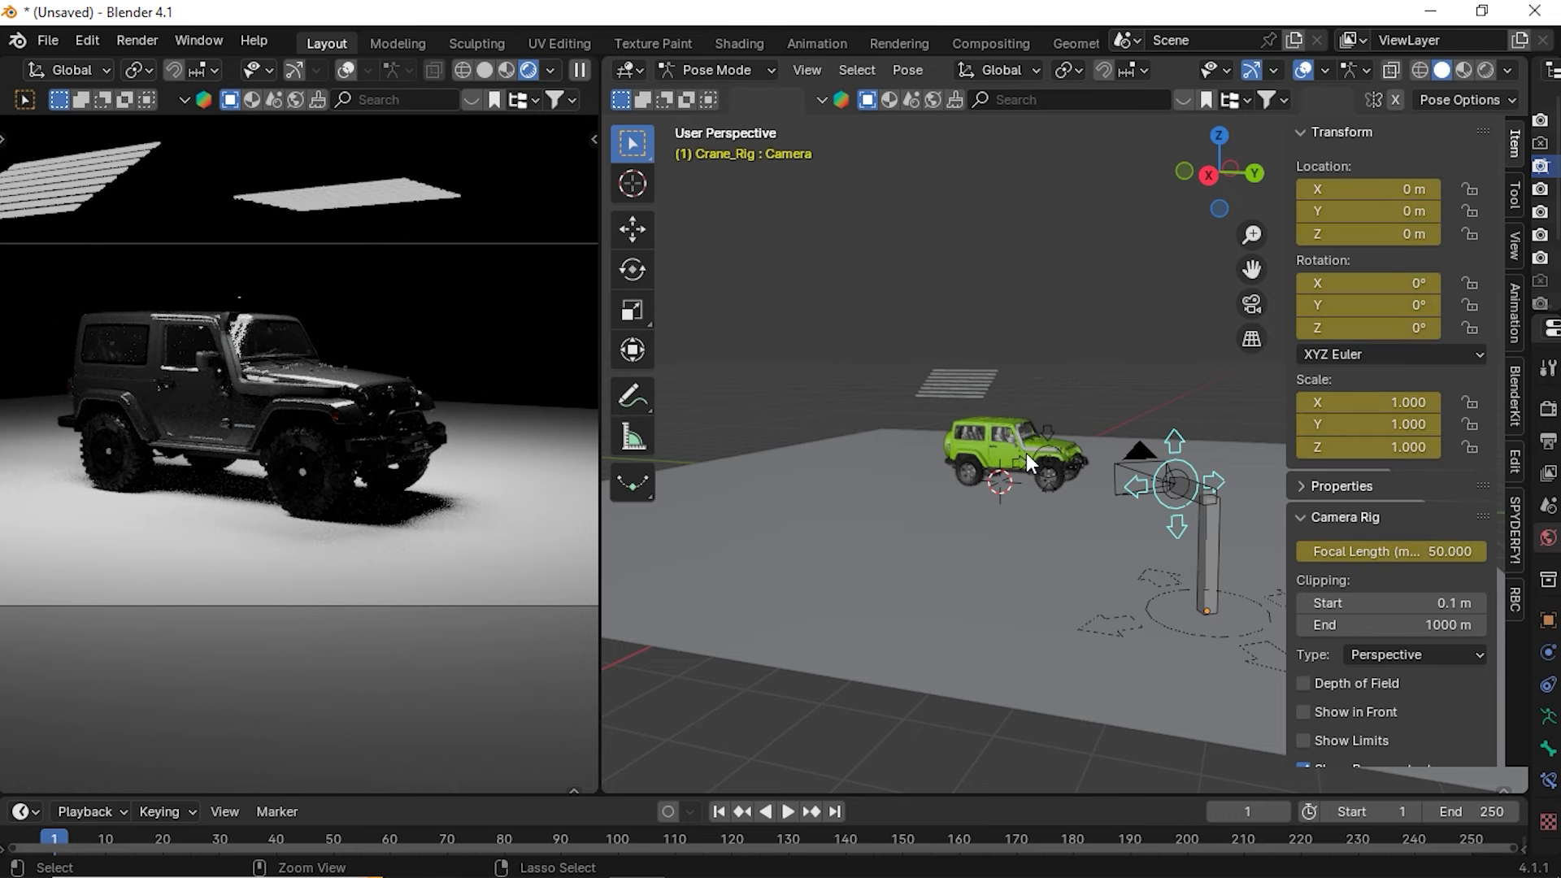
{"action": "key", "text": "alt+i"}
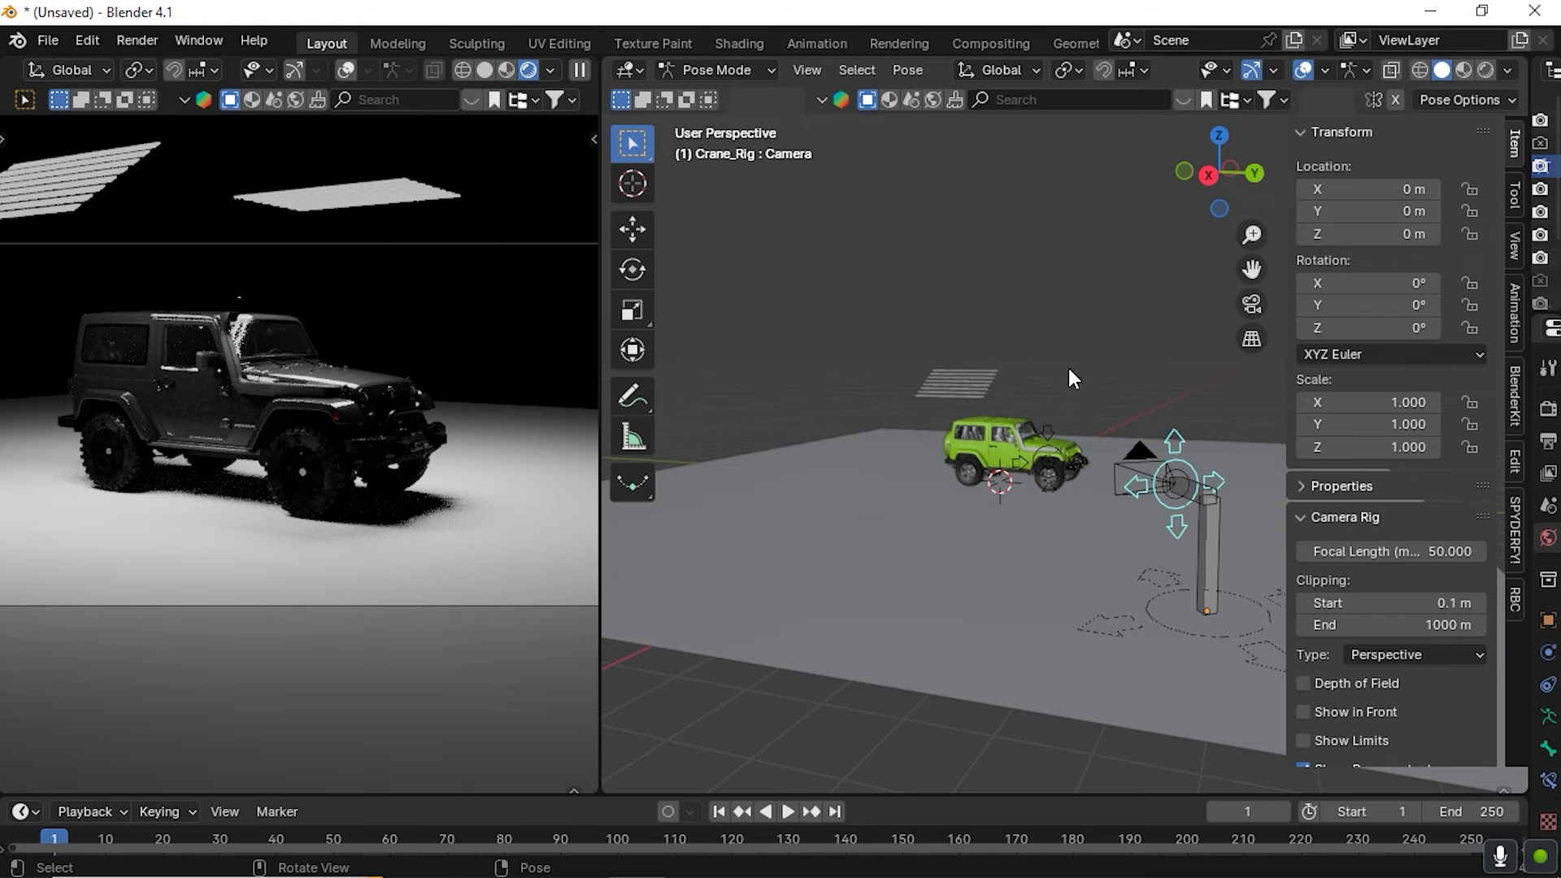
{"action": "key", "text": "i"}
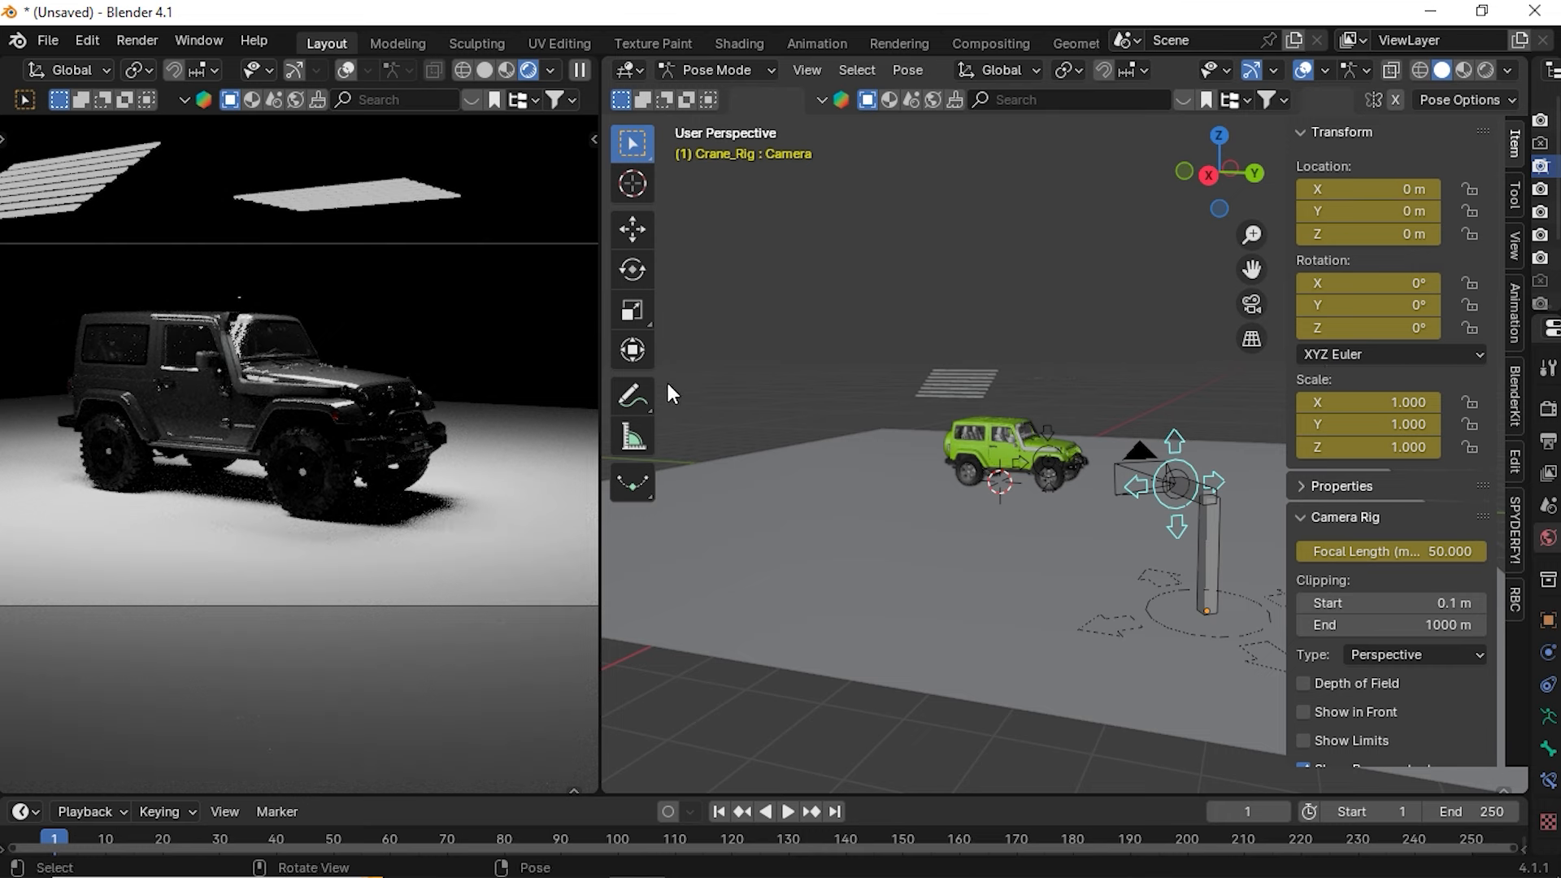
{"action": "key", "text": "ctrl+z"}
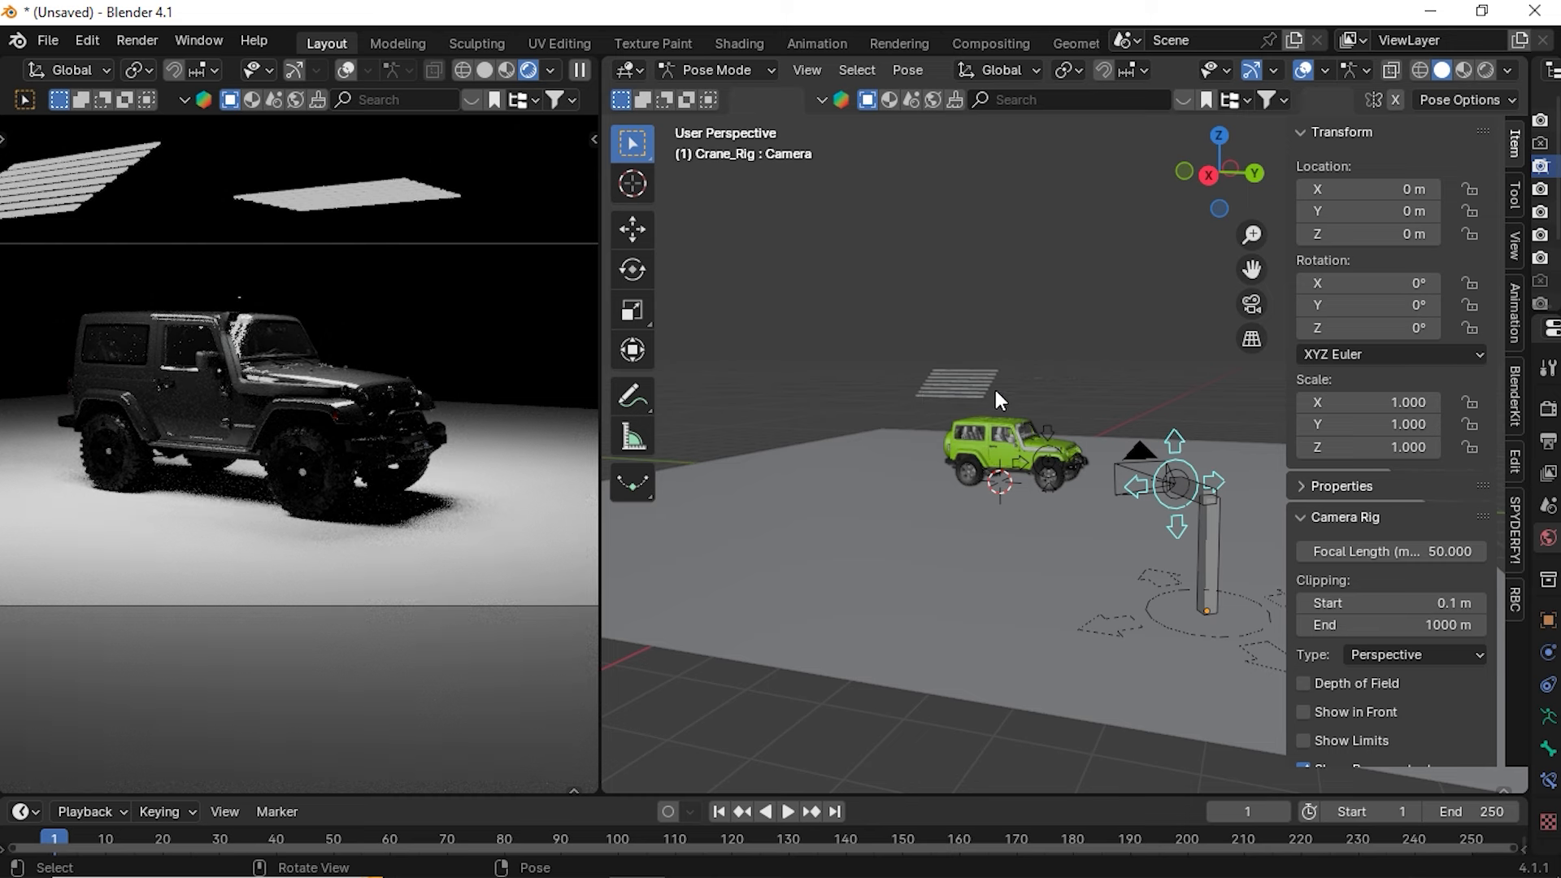
Insert a Location & Rotation keyframe for the rig's Camera bone at frame 1 and enlarge the timeline
{"action": "key", "text": "k"}
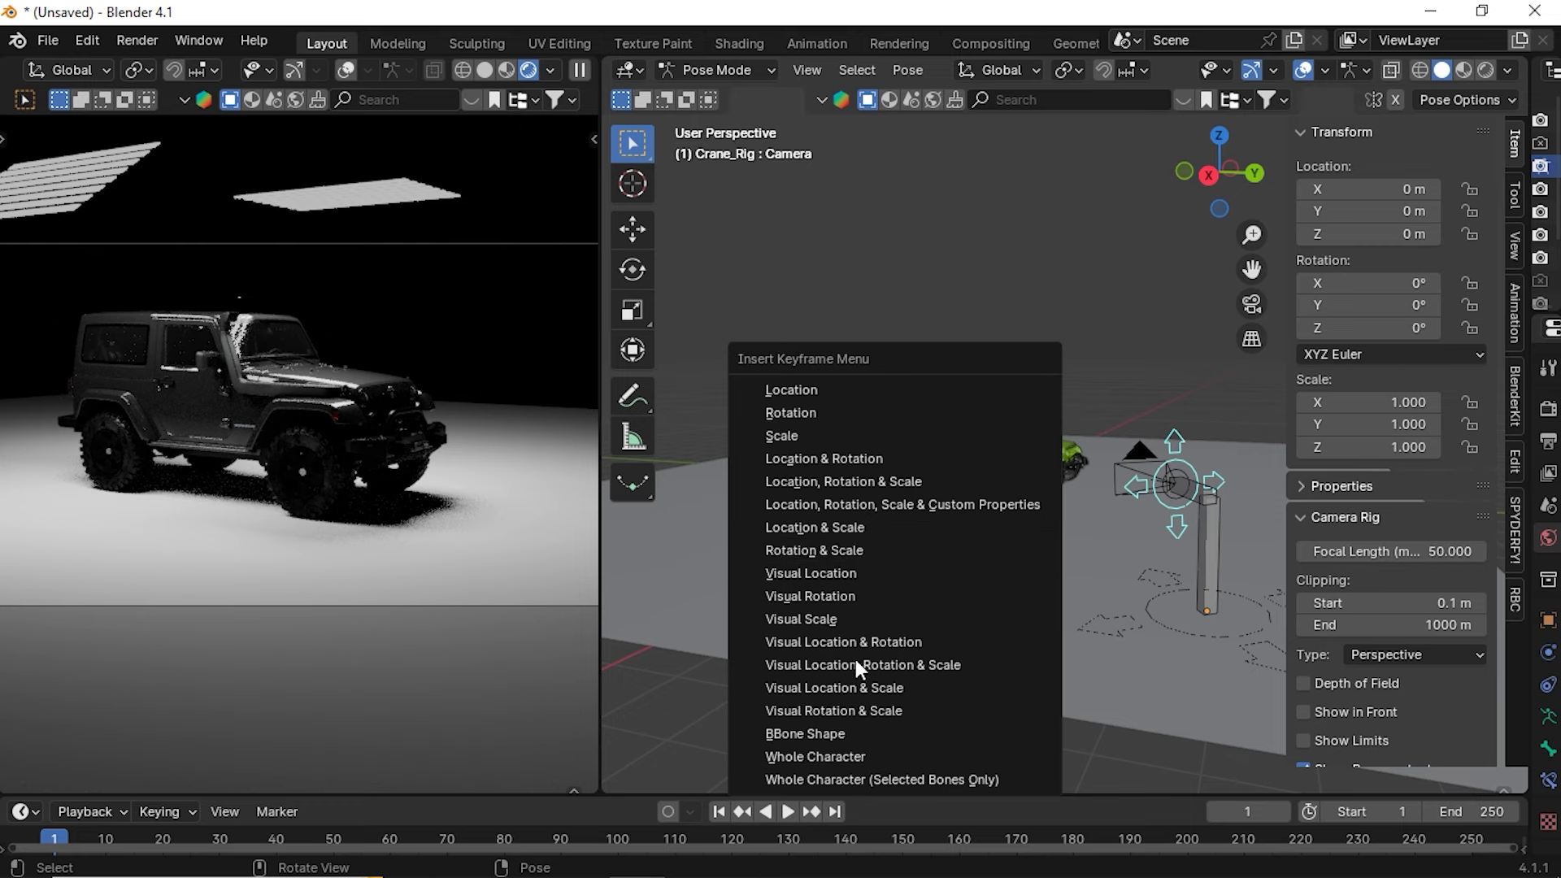
{"action": "left_click", "coordinate": [816, 461]}
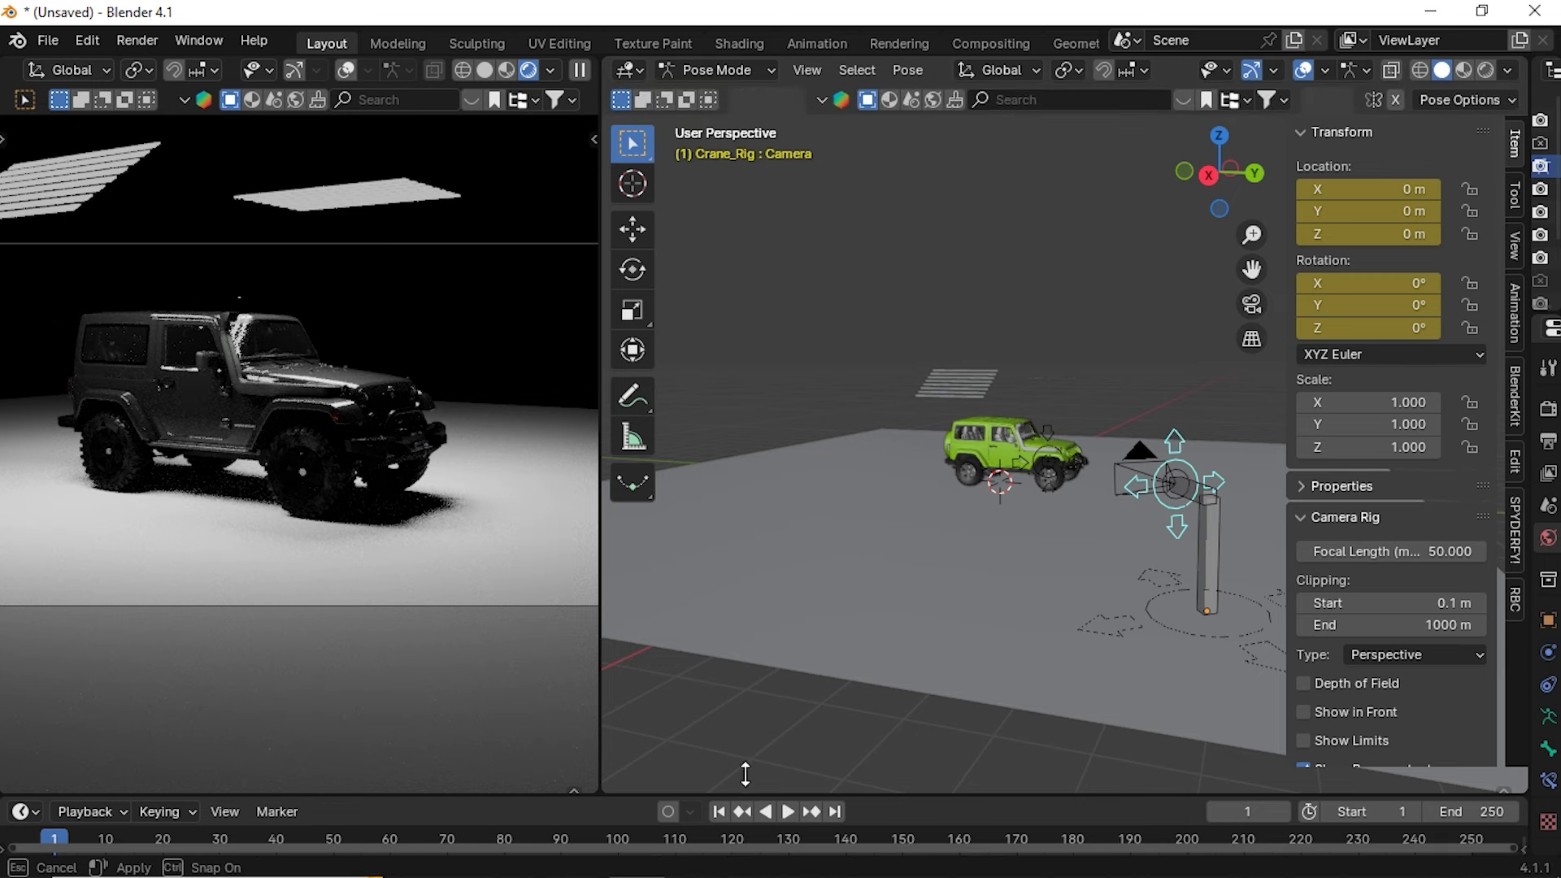
{"action": "left_click_drag", "start_coordinate": [743, 793], "coordinate": [738, 595]}
At frame 100, raise the Camera bone to about X 1.53, Y -0.23, Z 2.67 m and keyframe its location and rotation
{"action": "left_click_drag", "start_coordinate": [56, 627], "coordinate": [618, 726]}
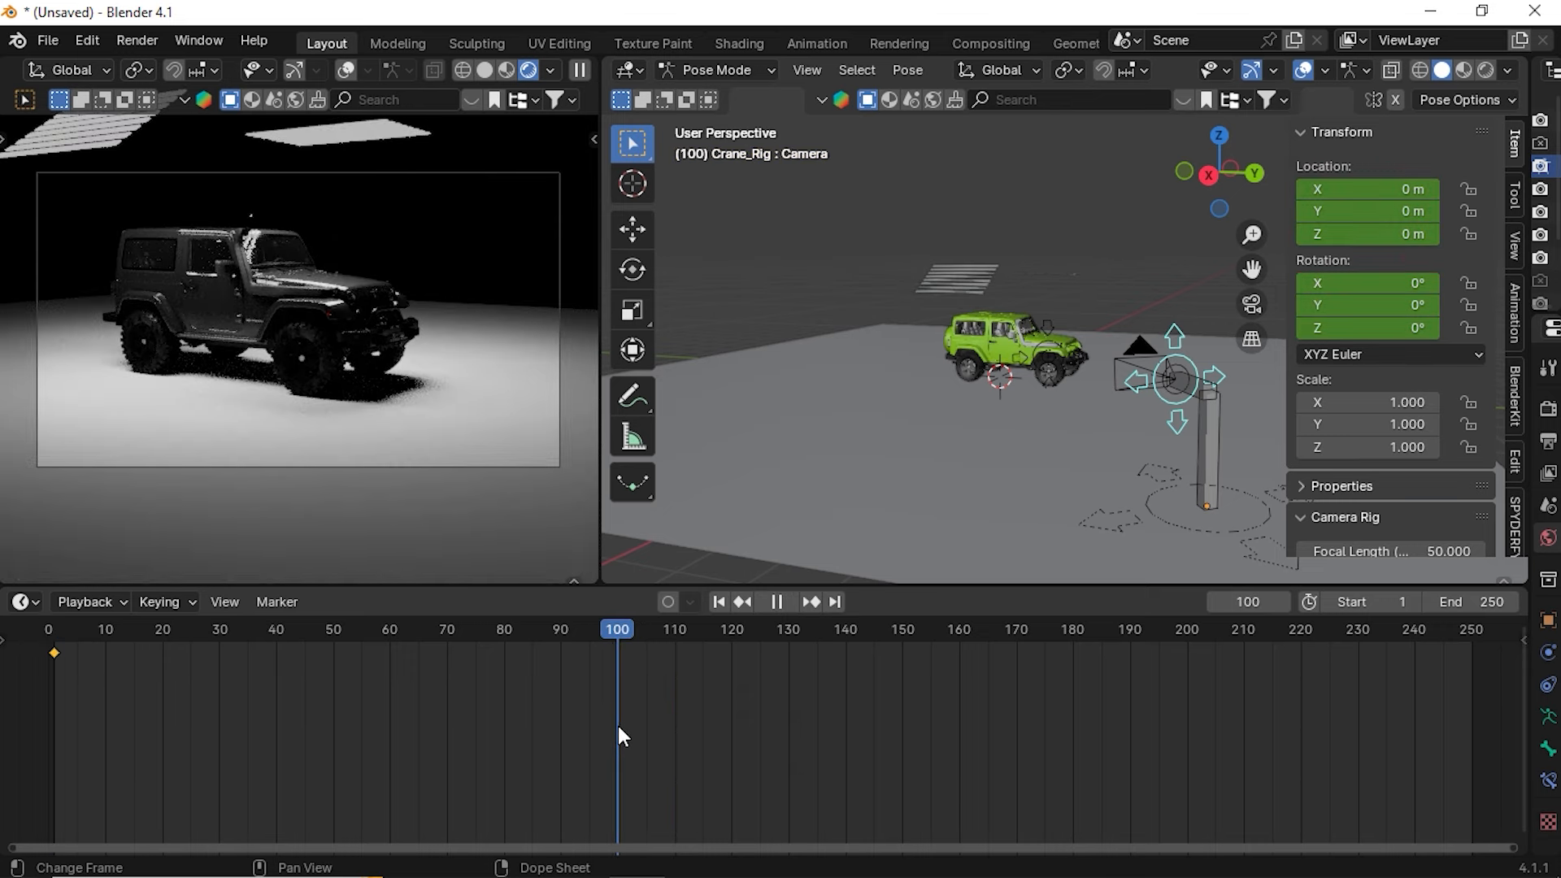
{"action": "left_click_drag", "start_coordinate": [837, 585], "coordinate": [884, 689]}
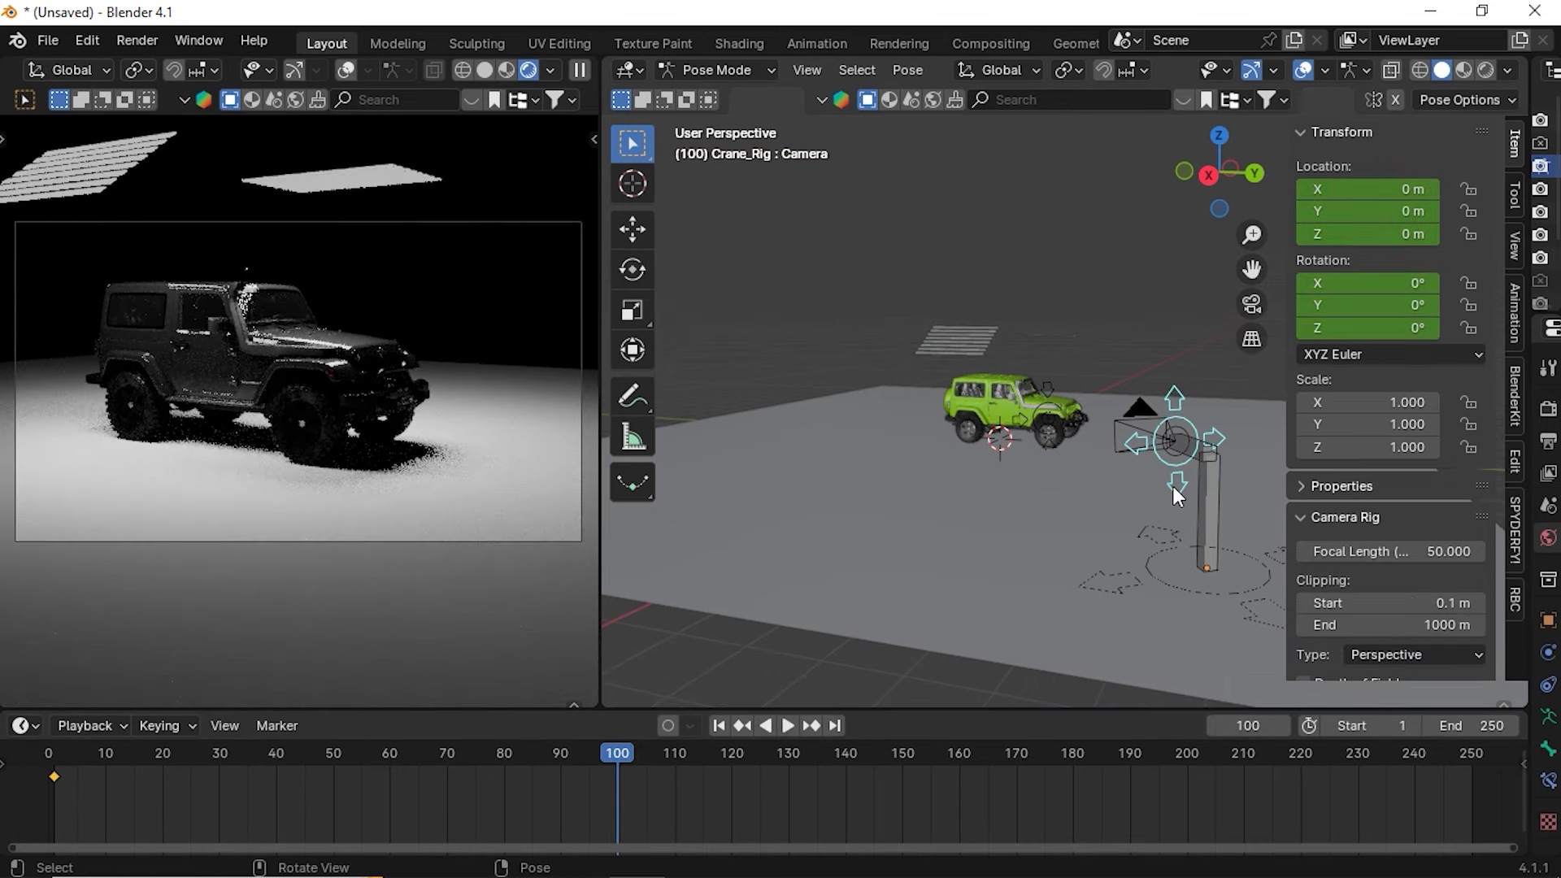
{"action": "key", "text": "g"}
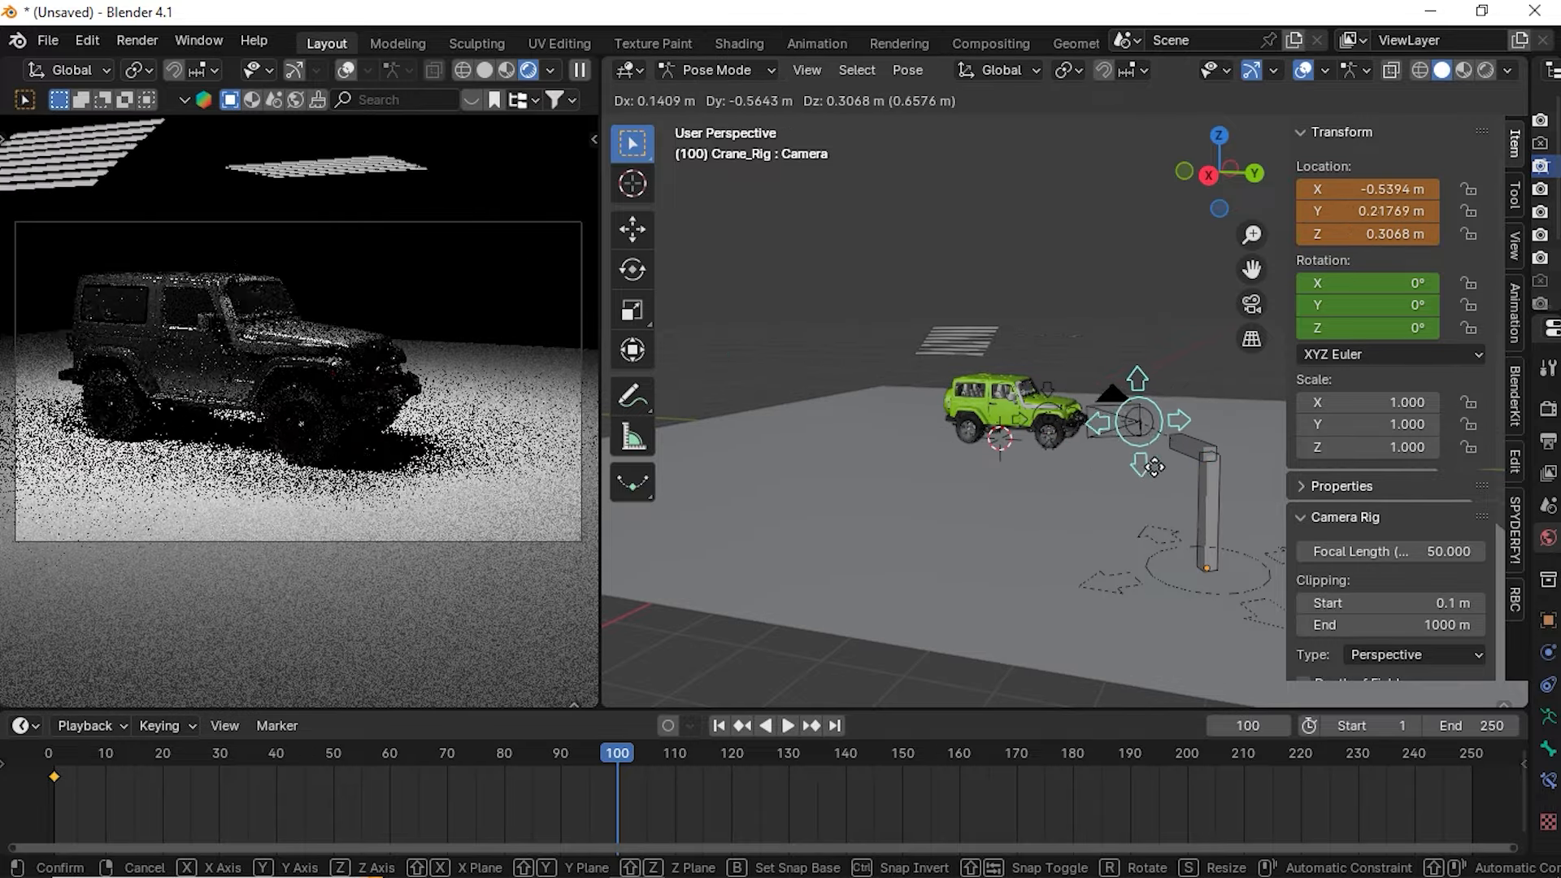
{"action": "left_click", "coordinate": [1274, 423]}
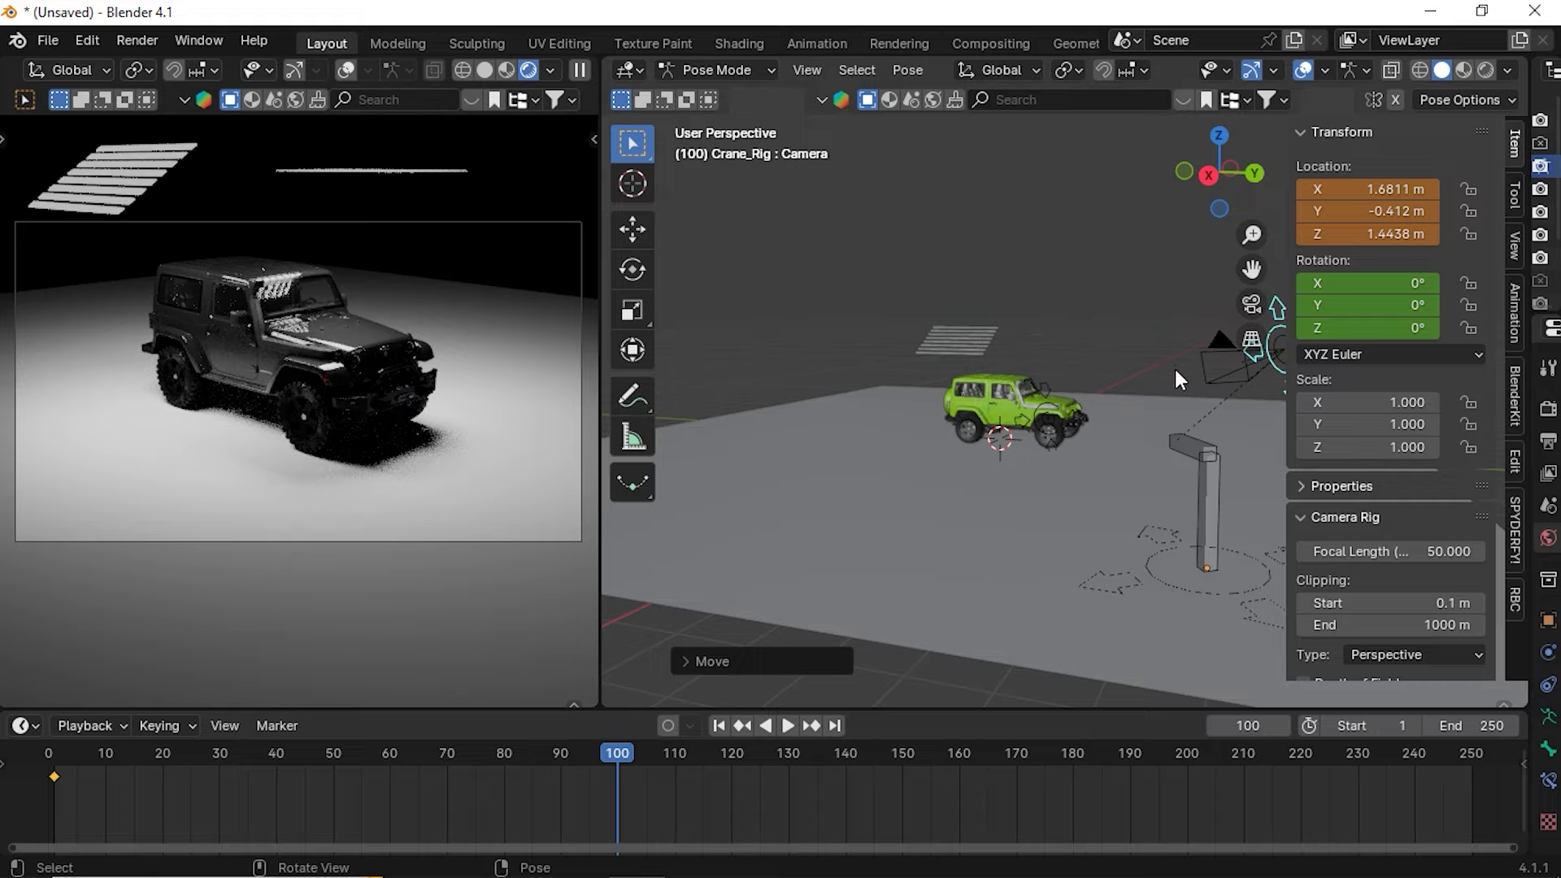
{"action": "left_click_drag", "start_coordinate": [1252, 268], "coordinate": [1039, 413]}
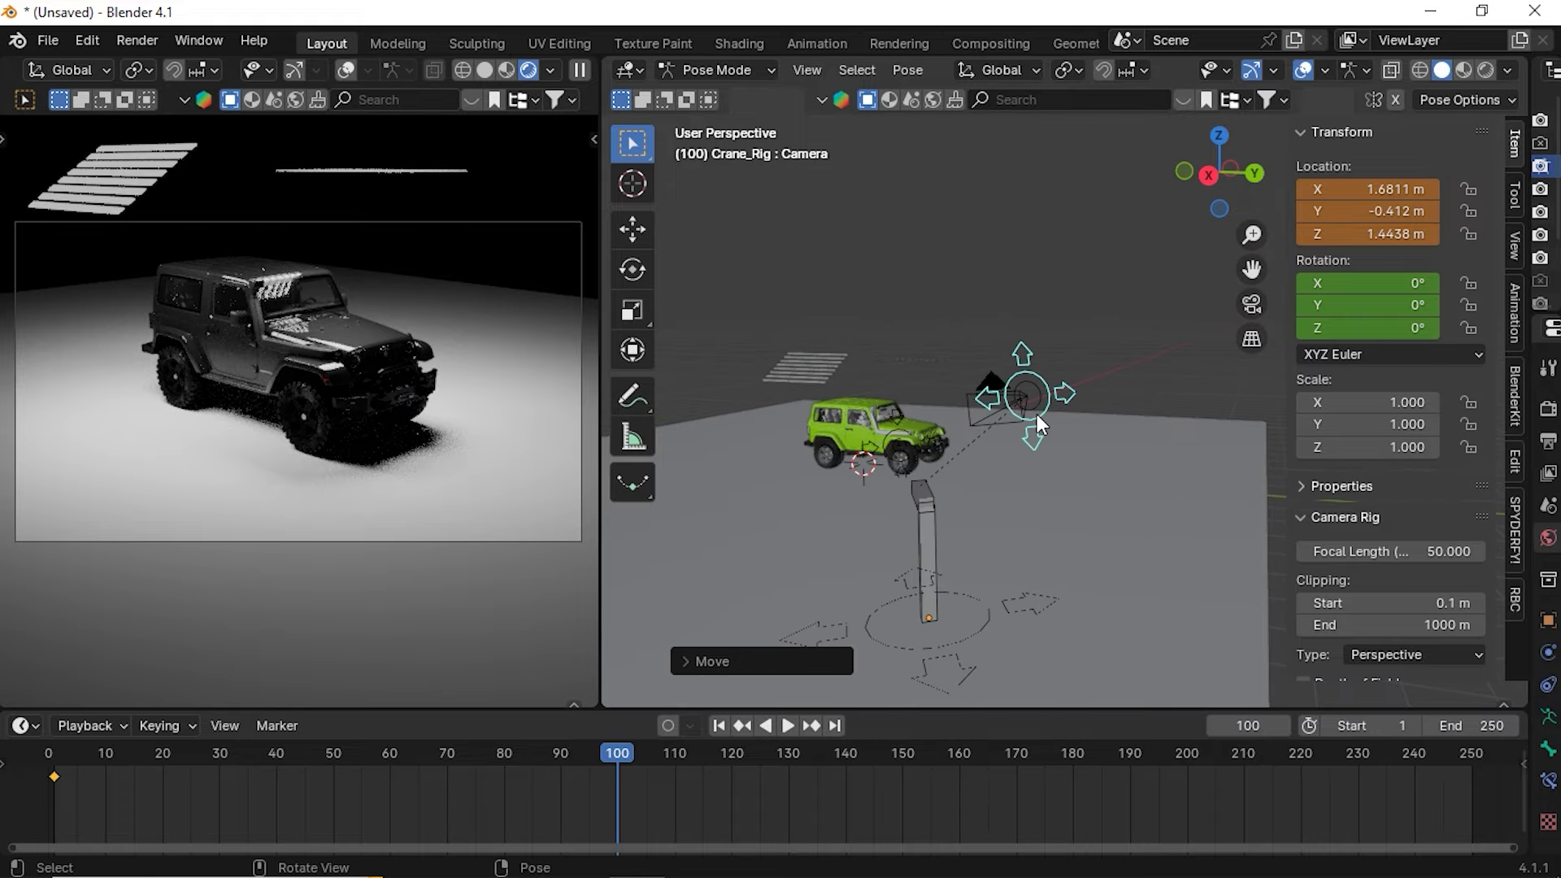
{"action": "key", "text": "g"}
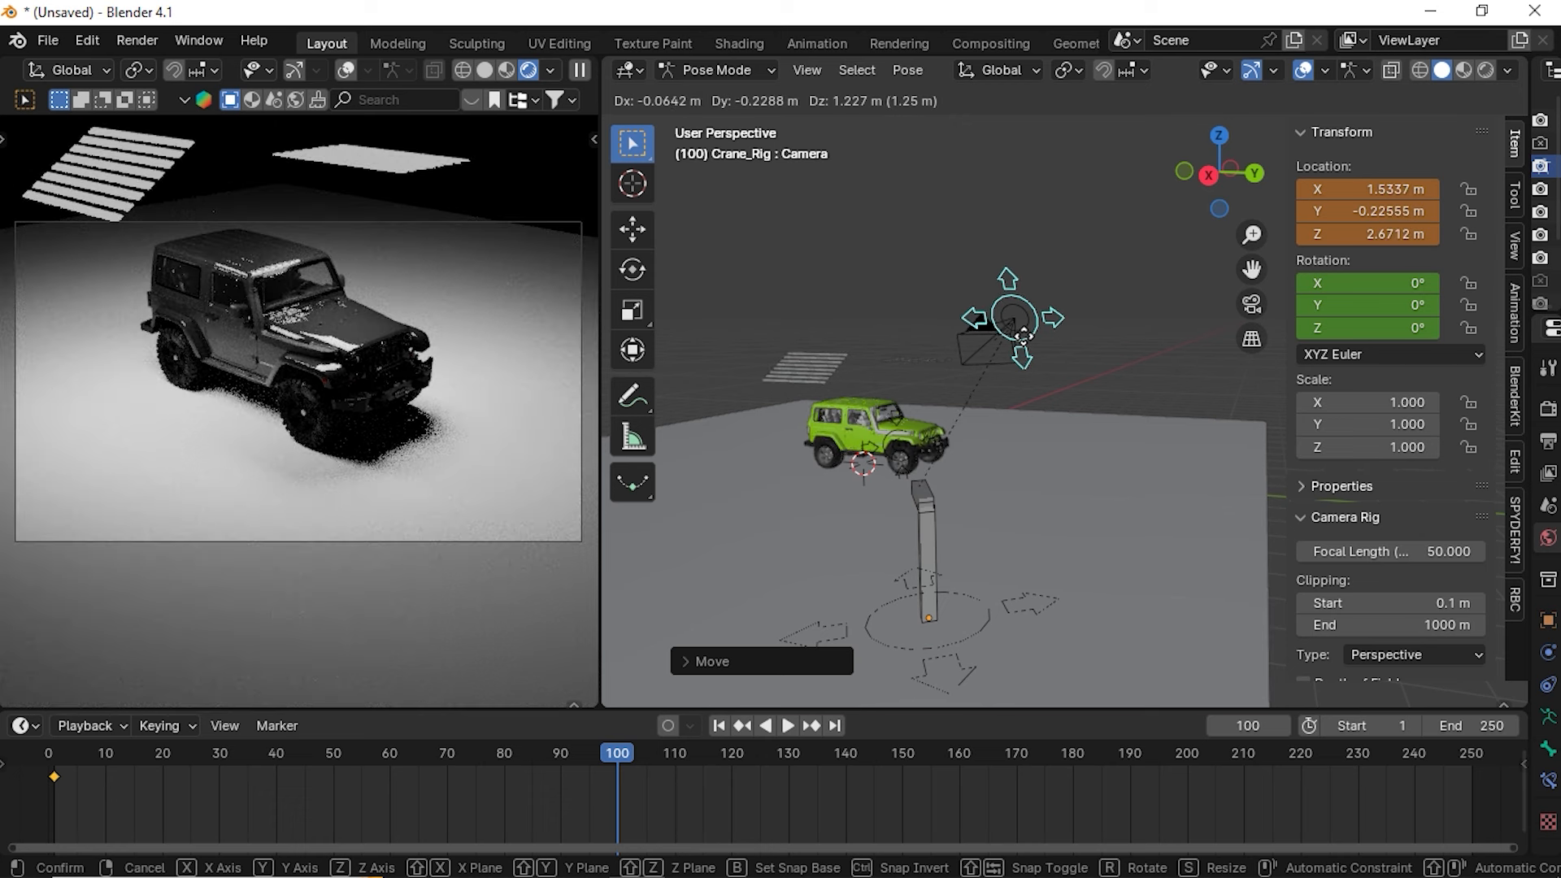
{"action": "left_click", "coordinate": [1023, 335]}
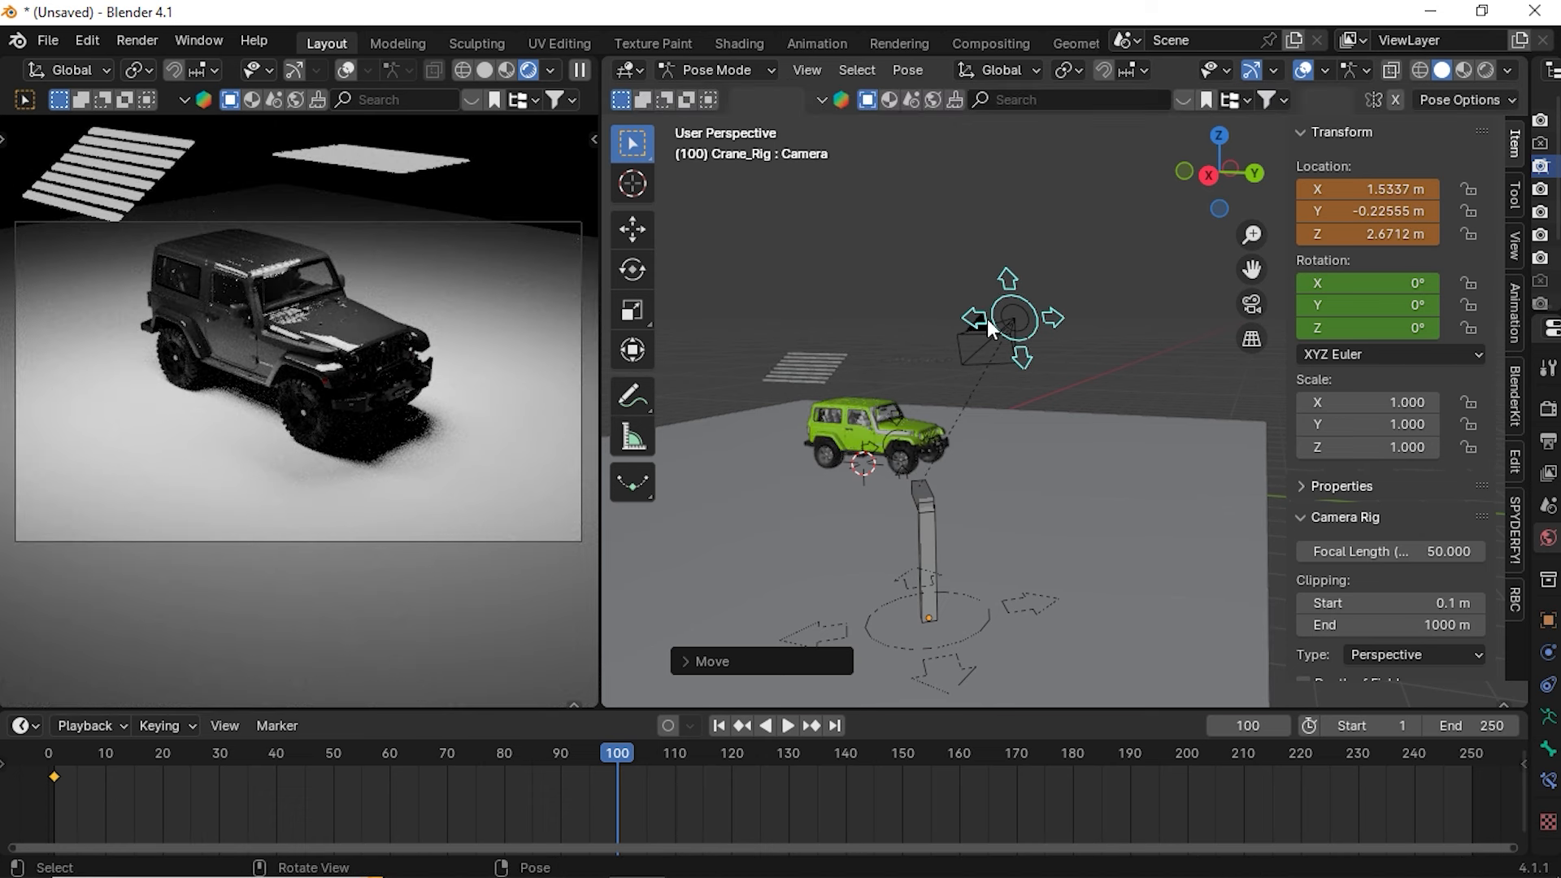
{"action": "key", "text": "i"}
{"action": "left_click", "coordinate": [987, 319]}
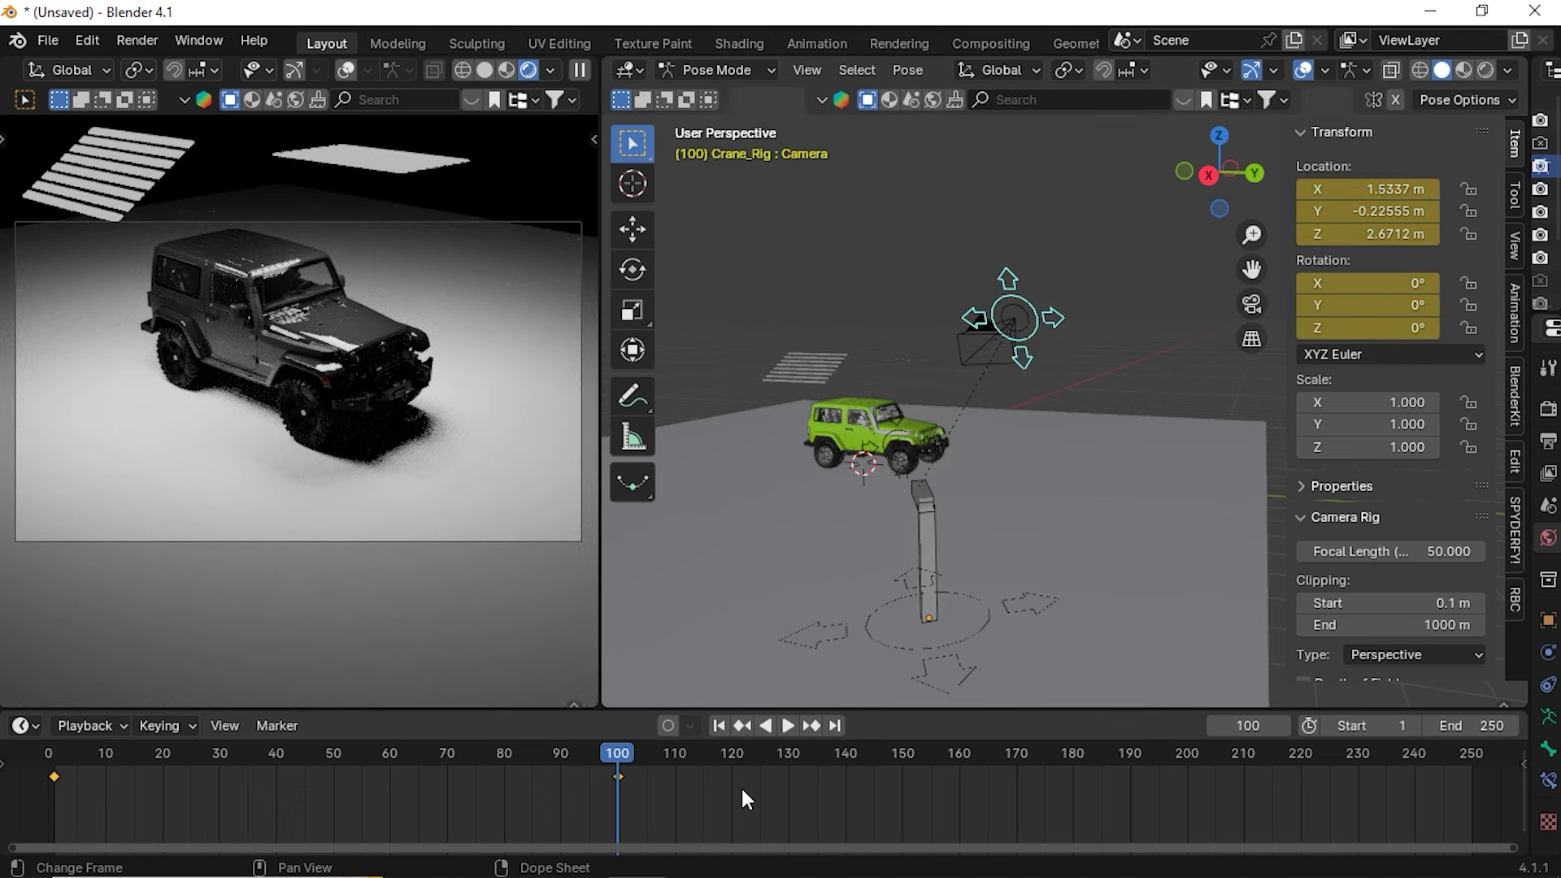
Play the camera crane animation from frame 1 to check the move, and stop playback
{"action": "left_click", "coordinate": [720, 724]}
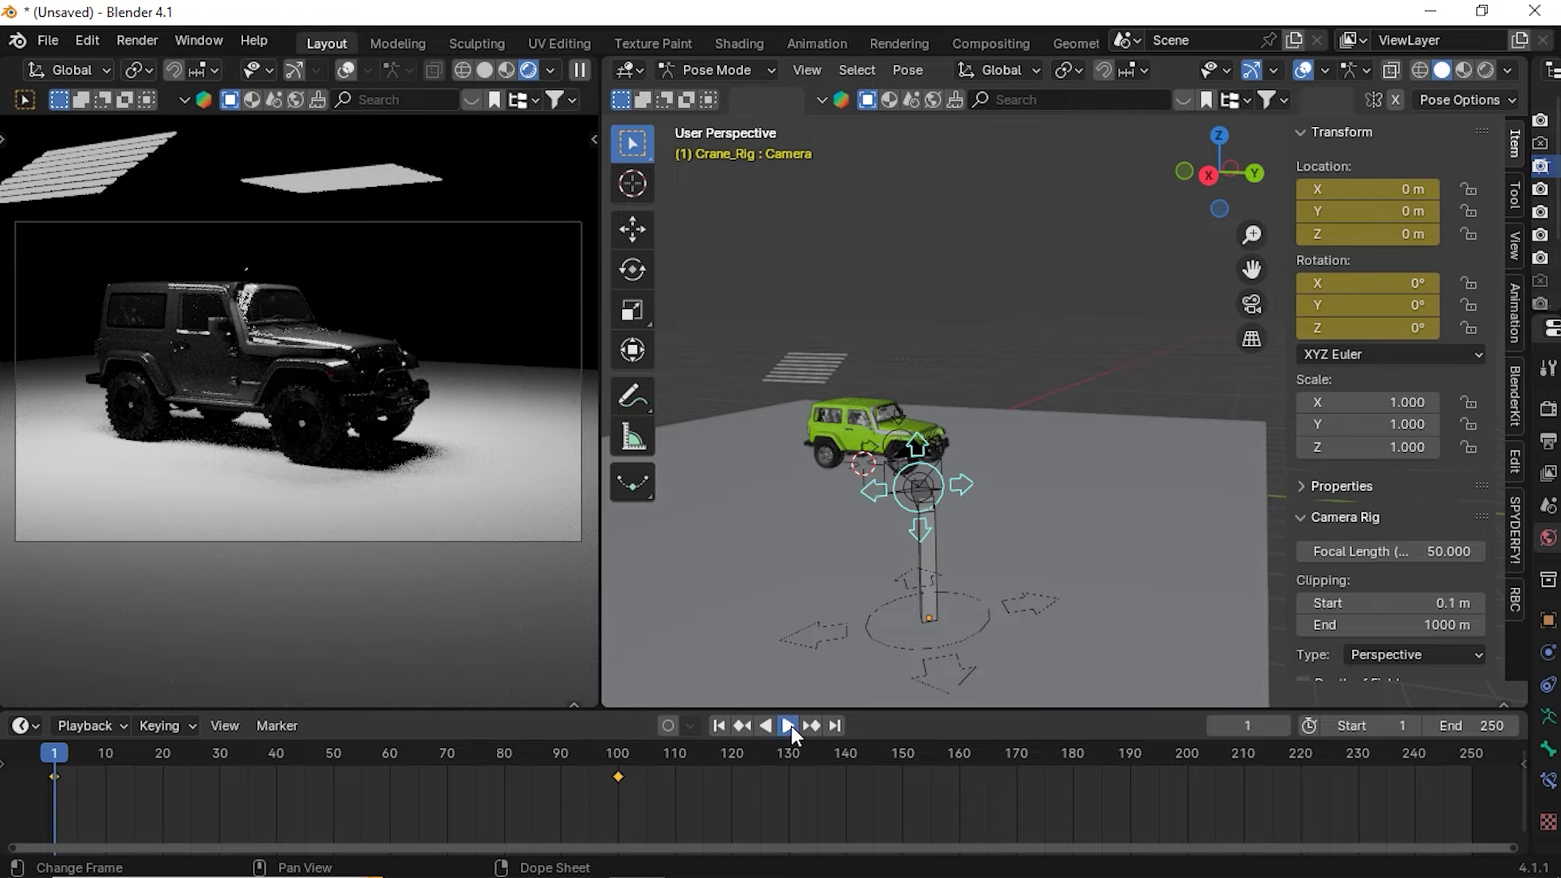
{"action": "left_click", "coordinate": [790, 726]}
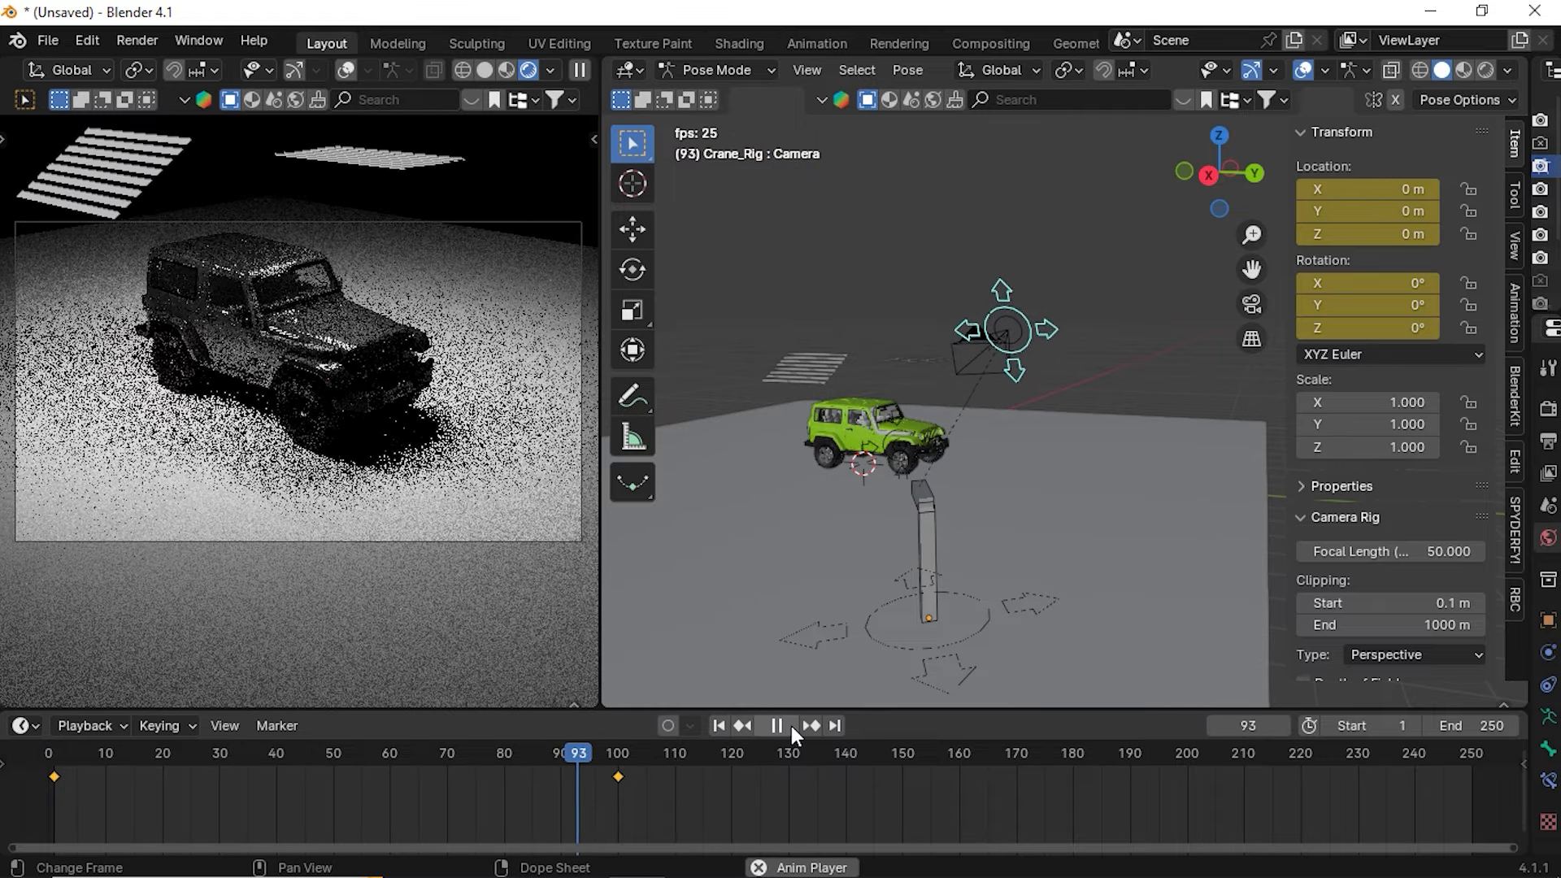
{"action": "left_click", "coordinate": [792, 725]}
Swap the Camera bone's keyframes so the raised pose sits at frame 1 and the low pose at frame 100, and preview the playback
{"action": "left_click", "coordinate": [623, 769]}
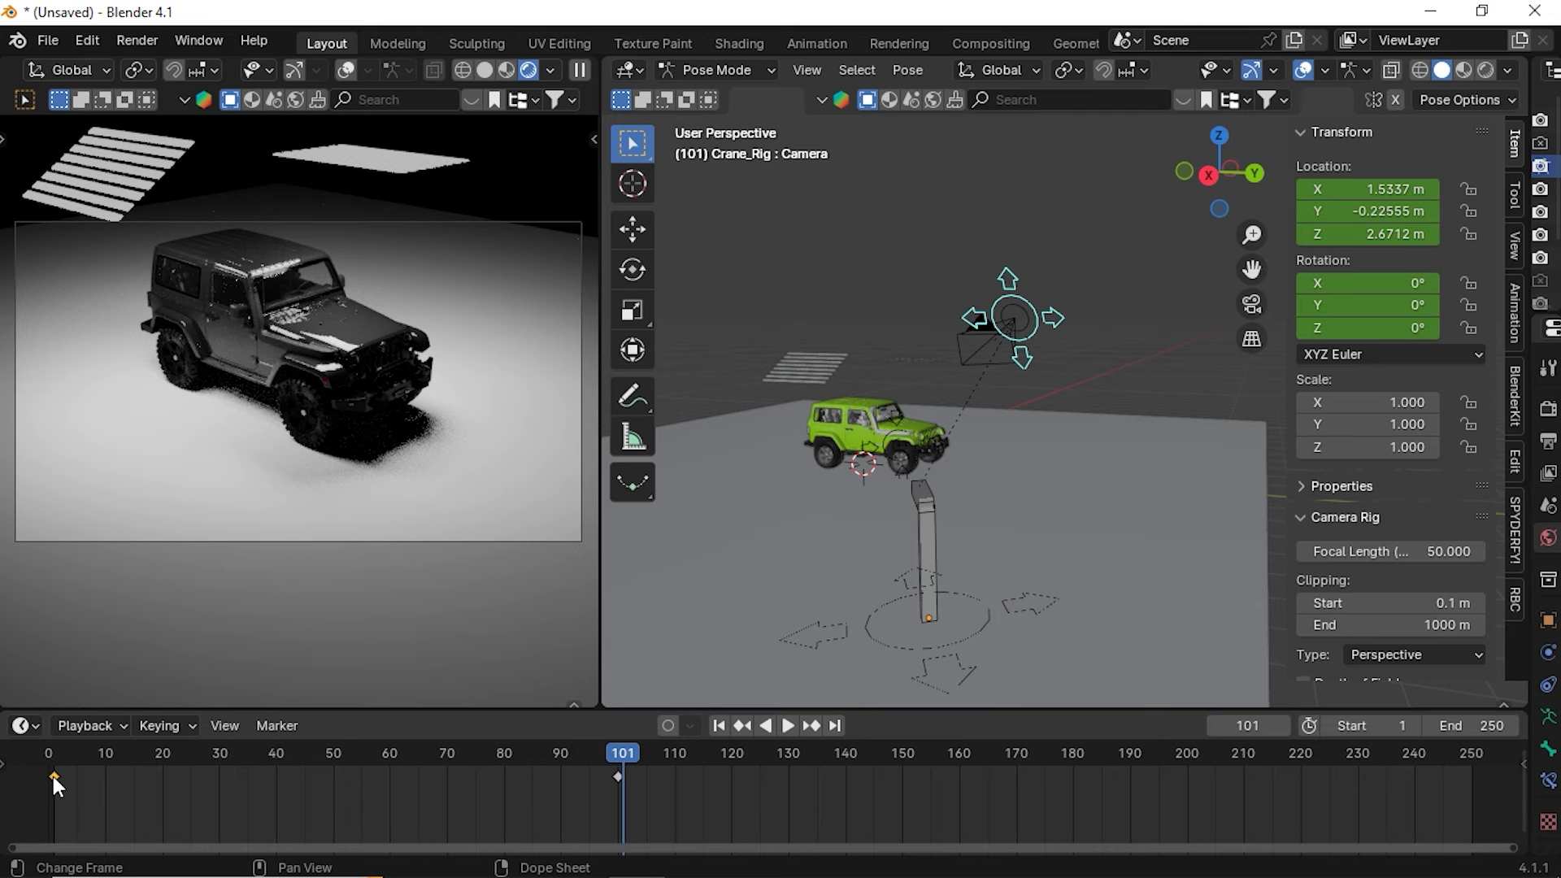
{"action": "left_click_drag", "start_coordinate": [52, 777], "coordinate": [673, 805]}
{"action": "left_click", "coordinate": [620, 776]}
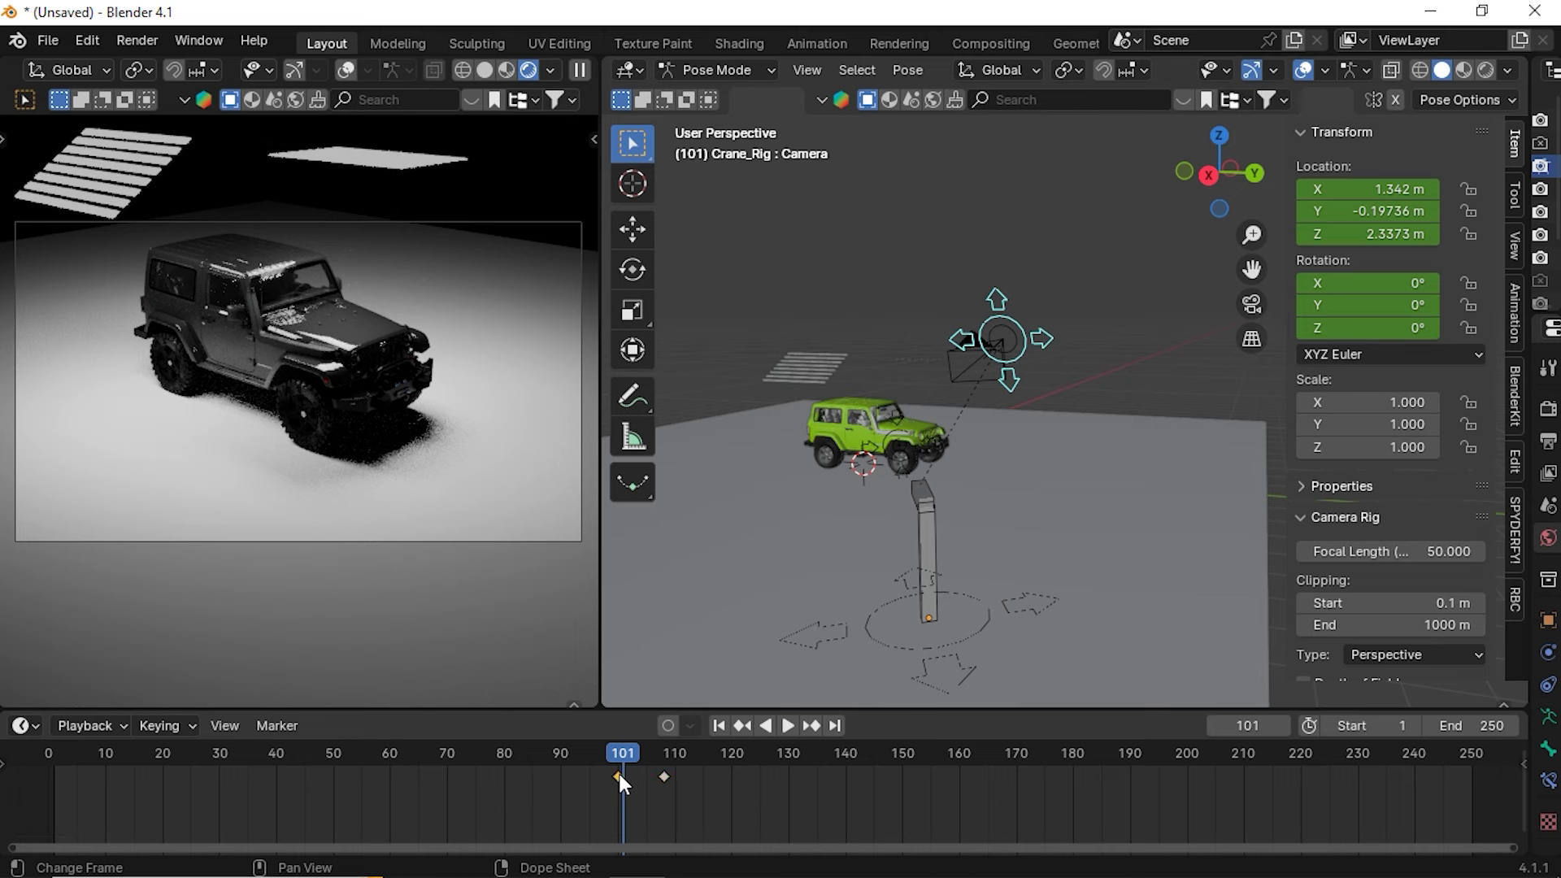
{"action": "left_click_drag", "start_coordinate": [618, 774], "coordinate": [49, 813]}
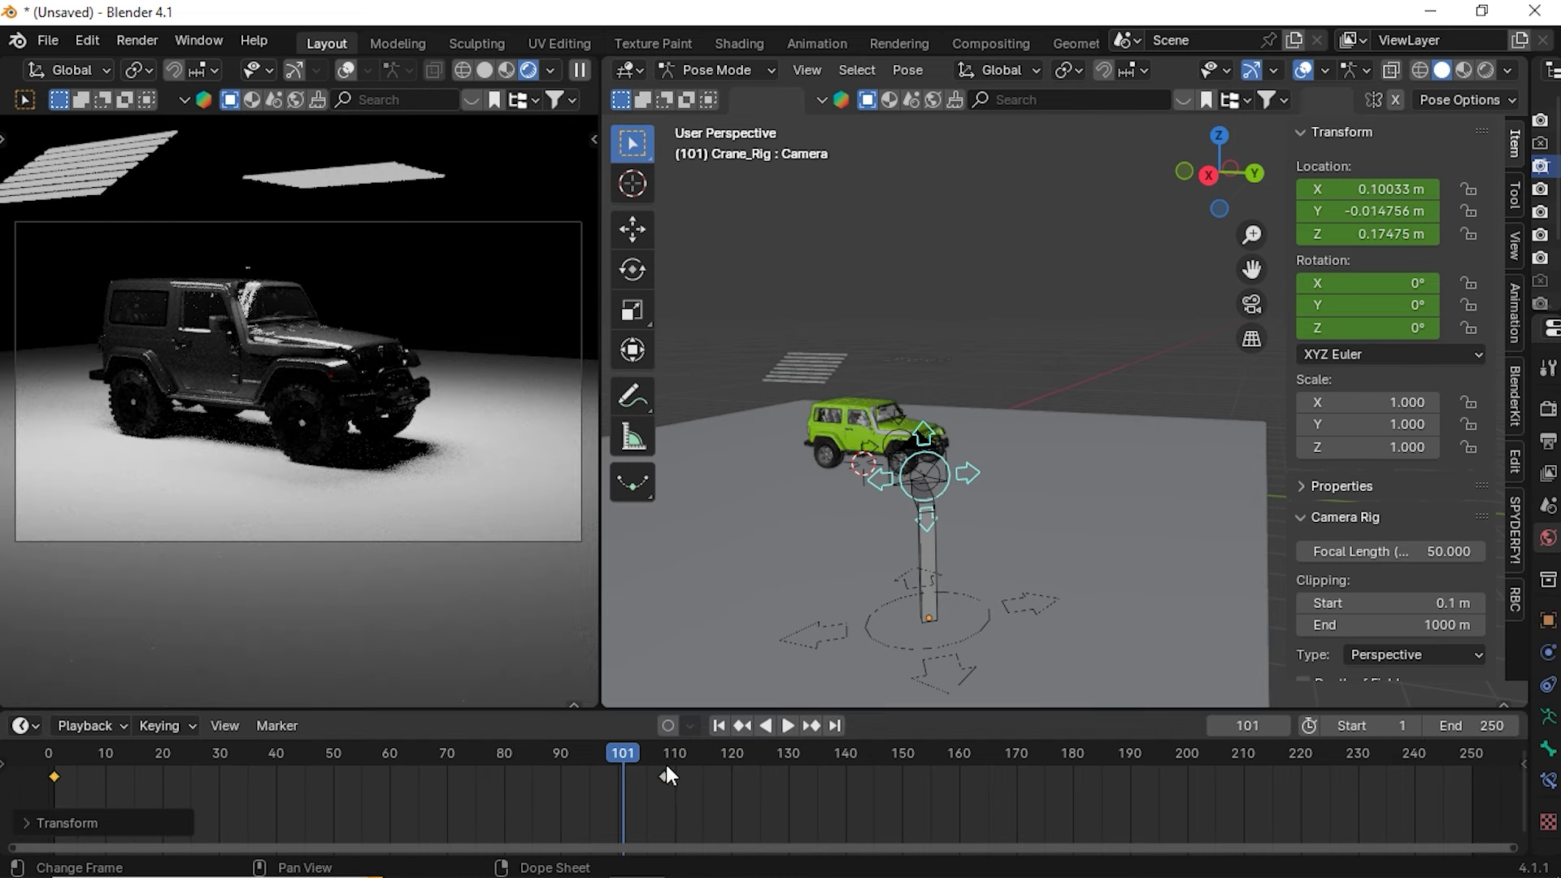
{"action": "left_click_drag", "start_coordinate": [664, 779], "coordinate": [18, 778]}
{"action": "key", "text": "space"}
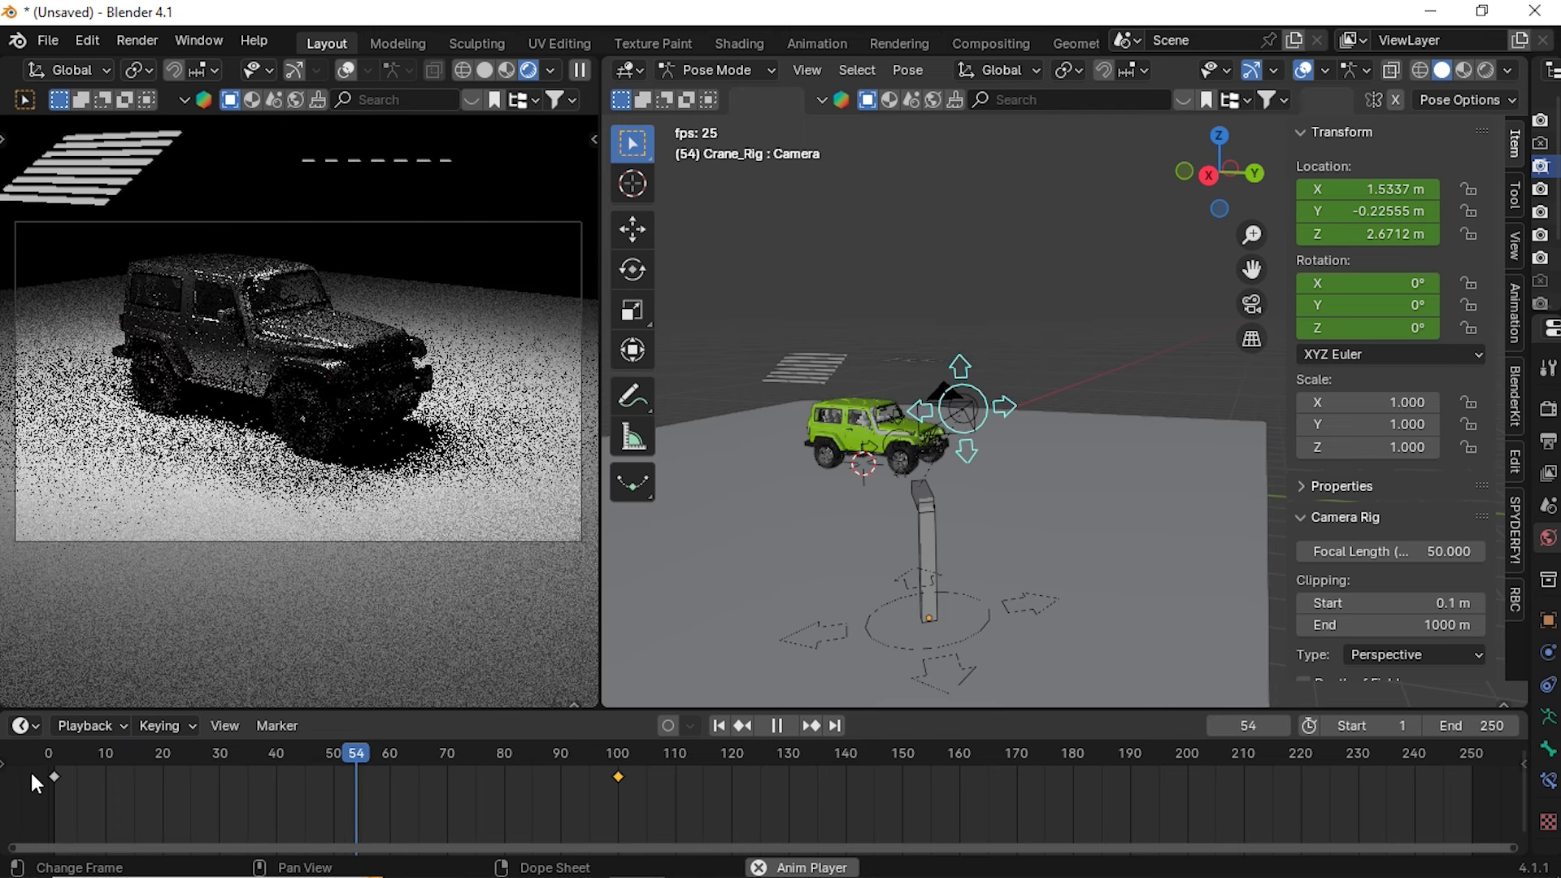
{"action": "key", "text": "space"}
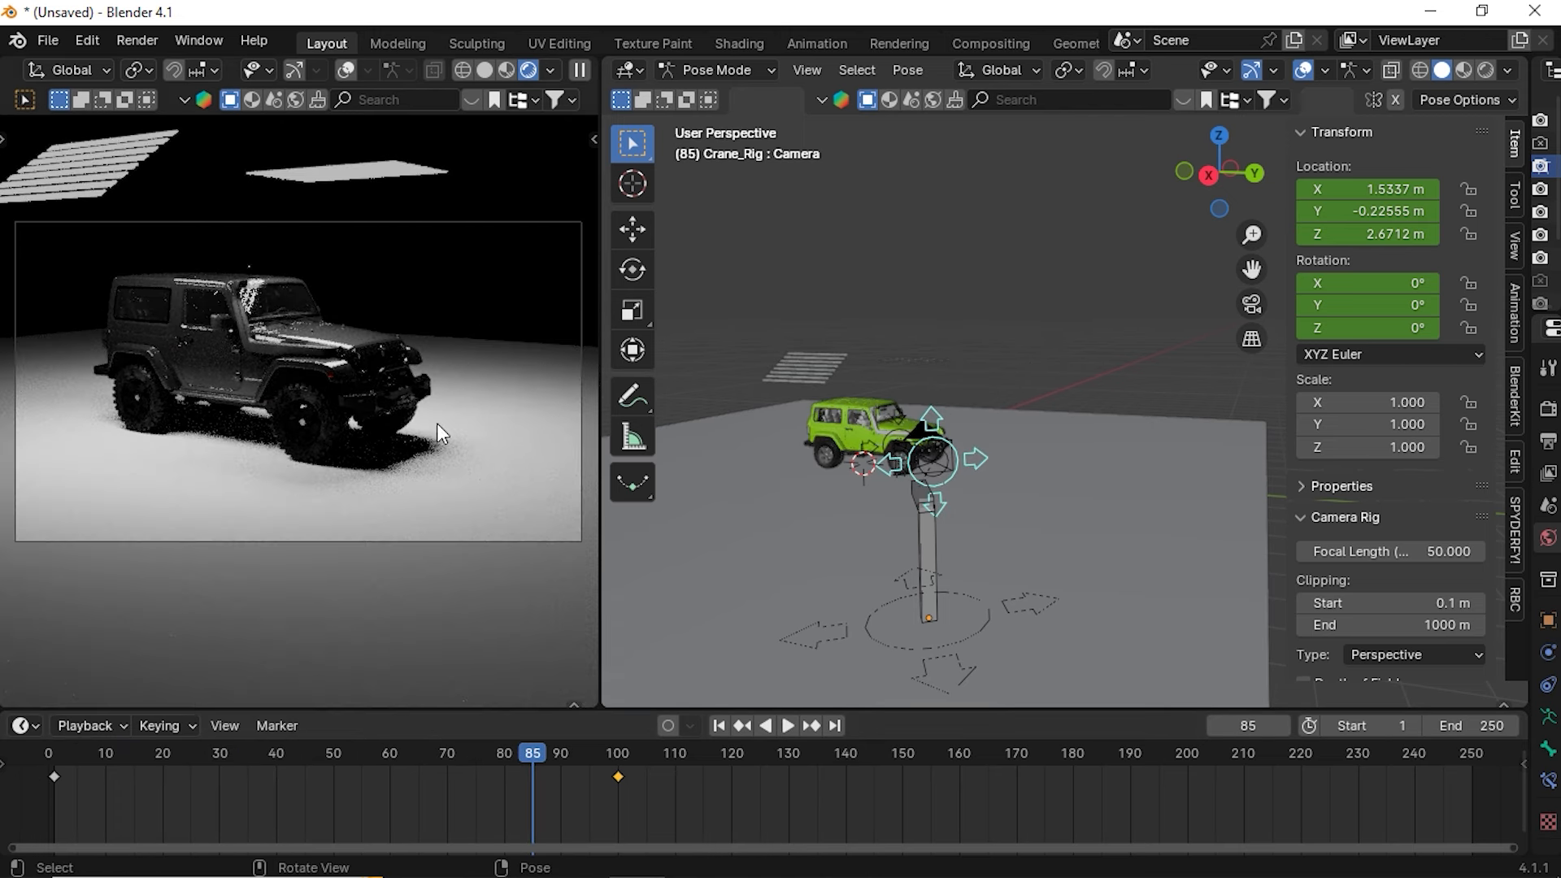
Return to Object Mode, select the ground plane and examine the jeep, lights and camera rig from several angles
{"action": "scroll", "coordinate": [212, 324], "scroll_direction": "down", "scroll_amount": 1}
{"action": "middle_click_drag", "start_coordinate": [1122, 514], "coordinate": [771, 541]}
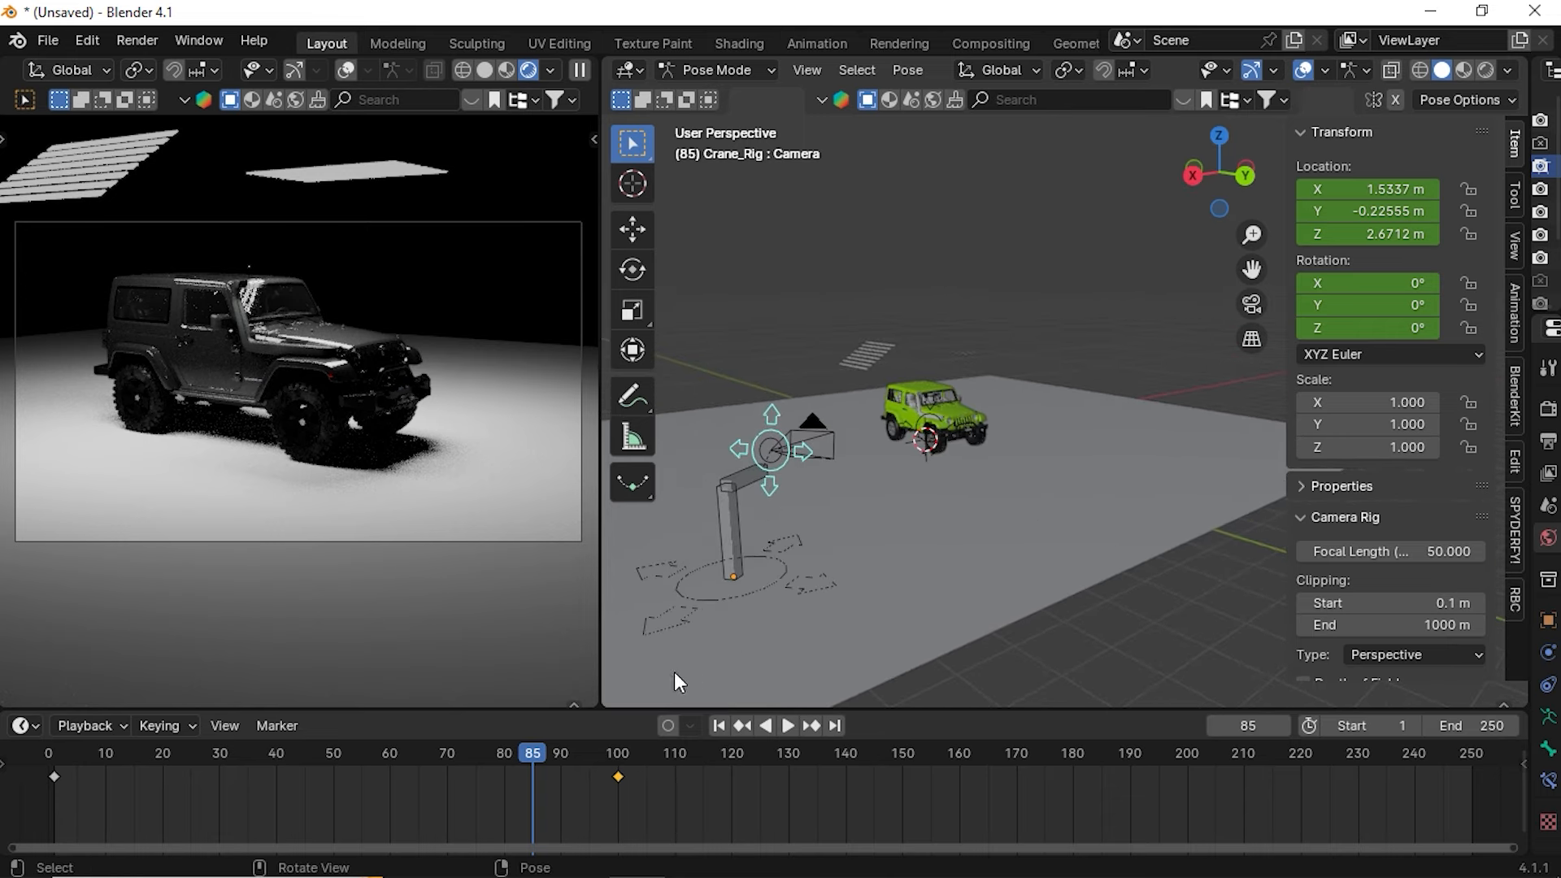
{"action": "middle_click_drag", "start_coordinate": [734, 560], "coordinate": [782, 553]}
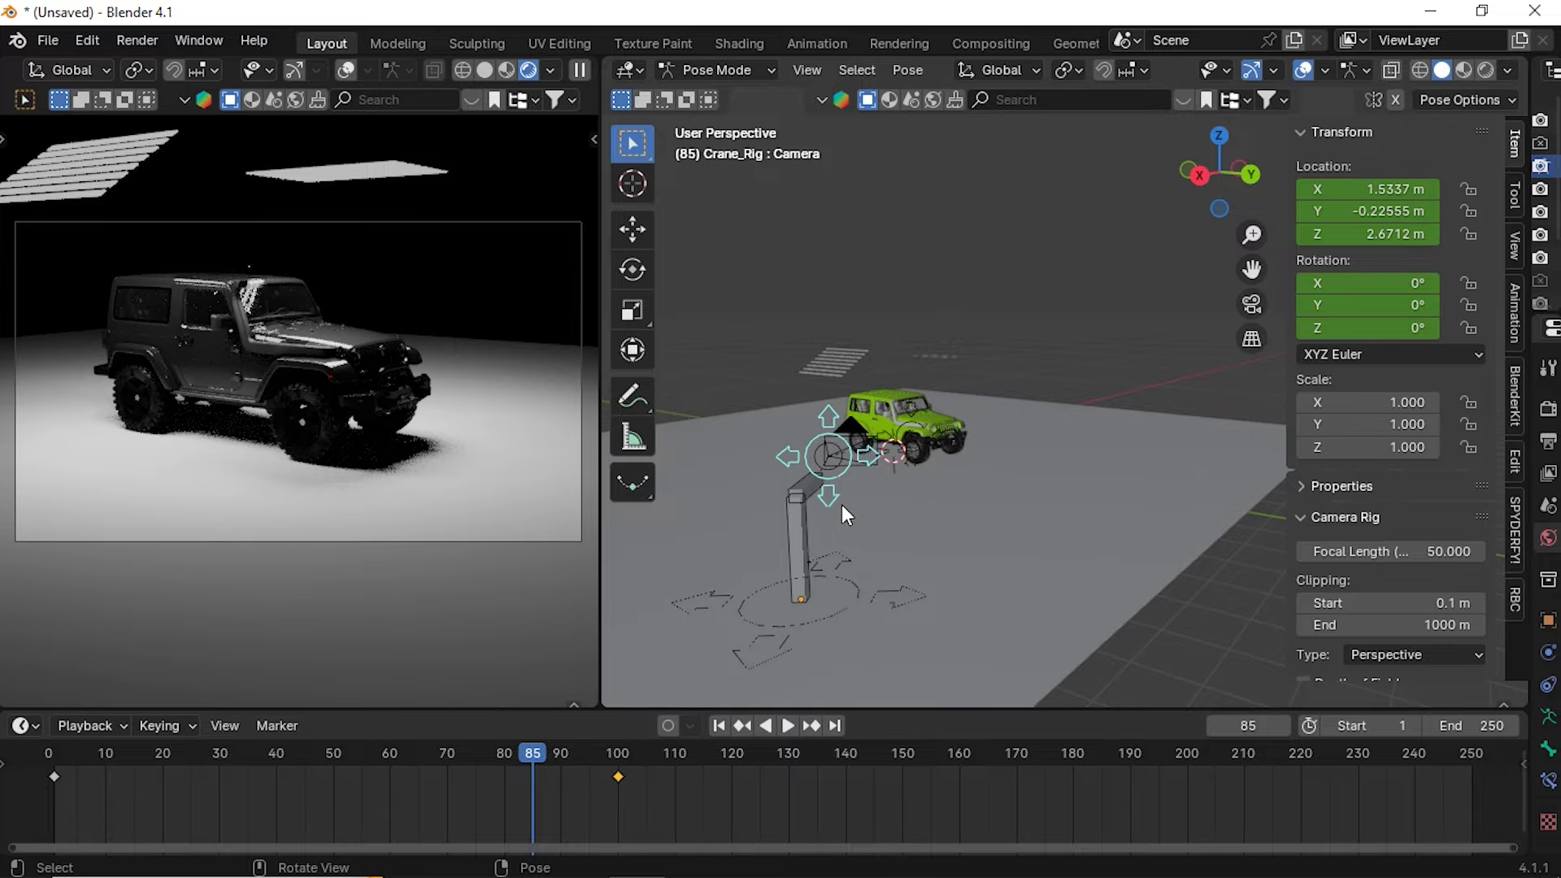
{"action": "key", "text": "g"}
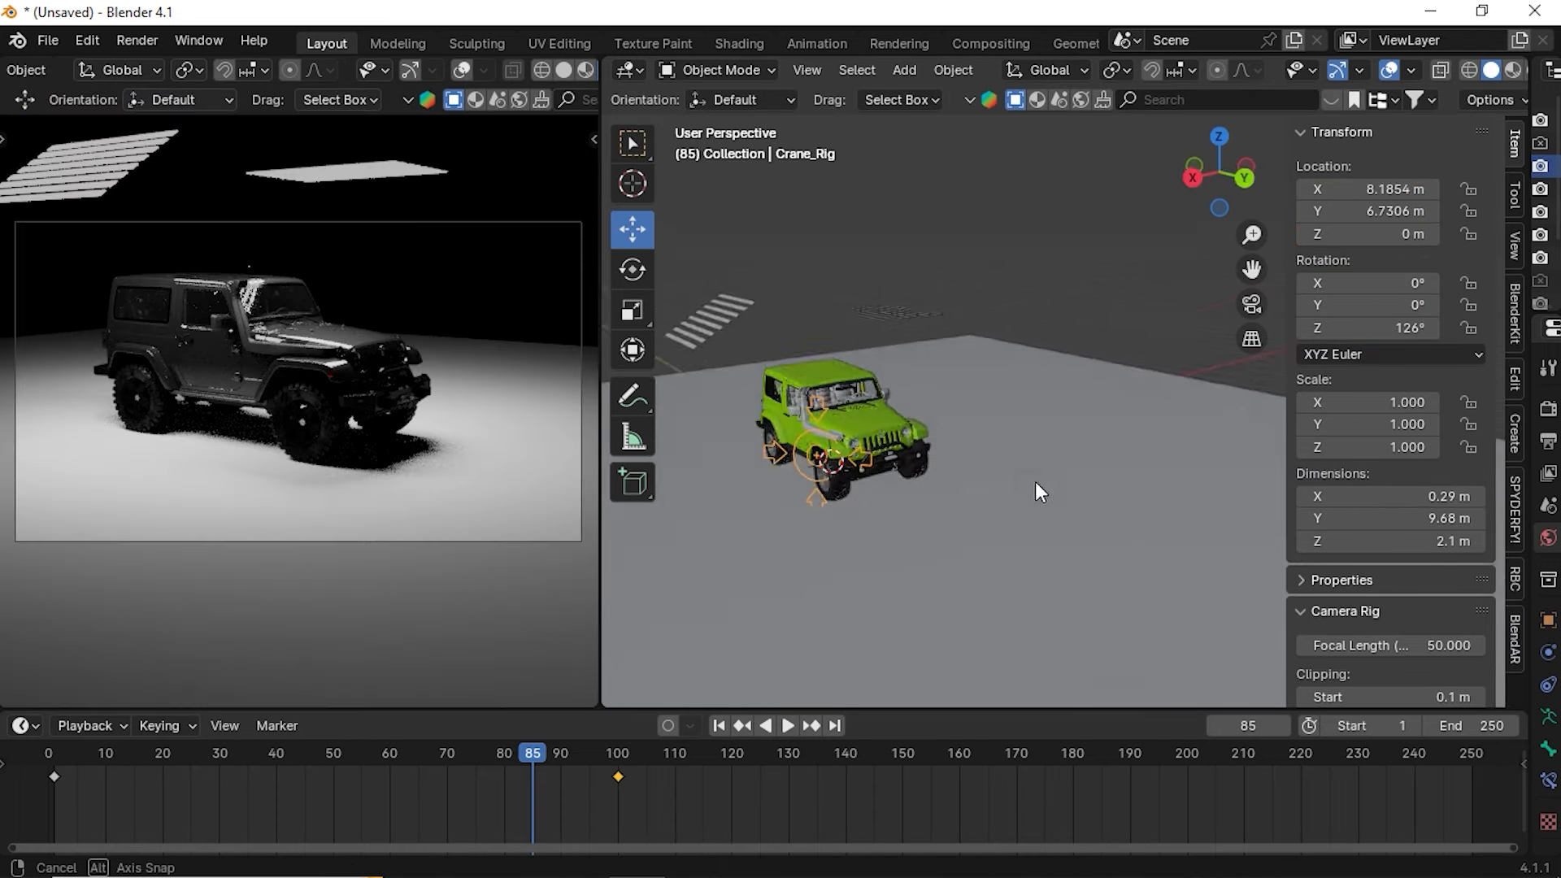
{"action": "middle_click_drag", "start_coordinate": [1036, 486], "coordinate": [975, 500]}
{"action": "scroll", "coordinate": [889, 517], "scroll_direction": "down", "scroll_amount": 3}
{"action": "left_click", "coordinate": [787, 487]}
{"action": "middle_click_drag", "start_coordinate": [787, 486], "coordinate": [943, 462]}
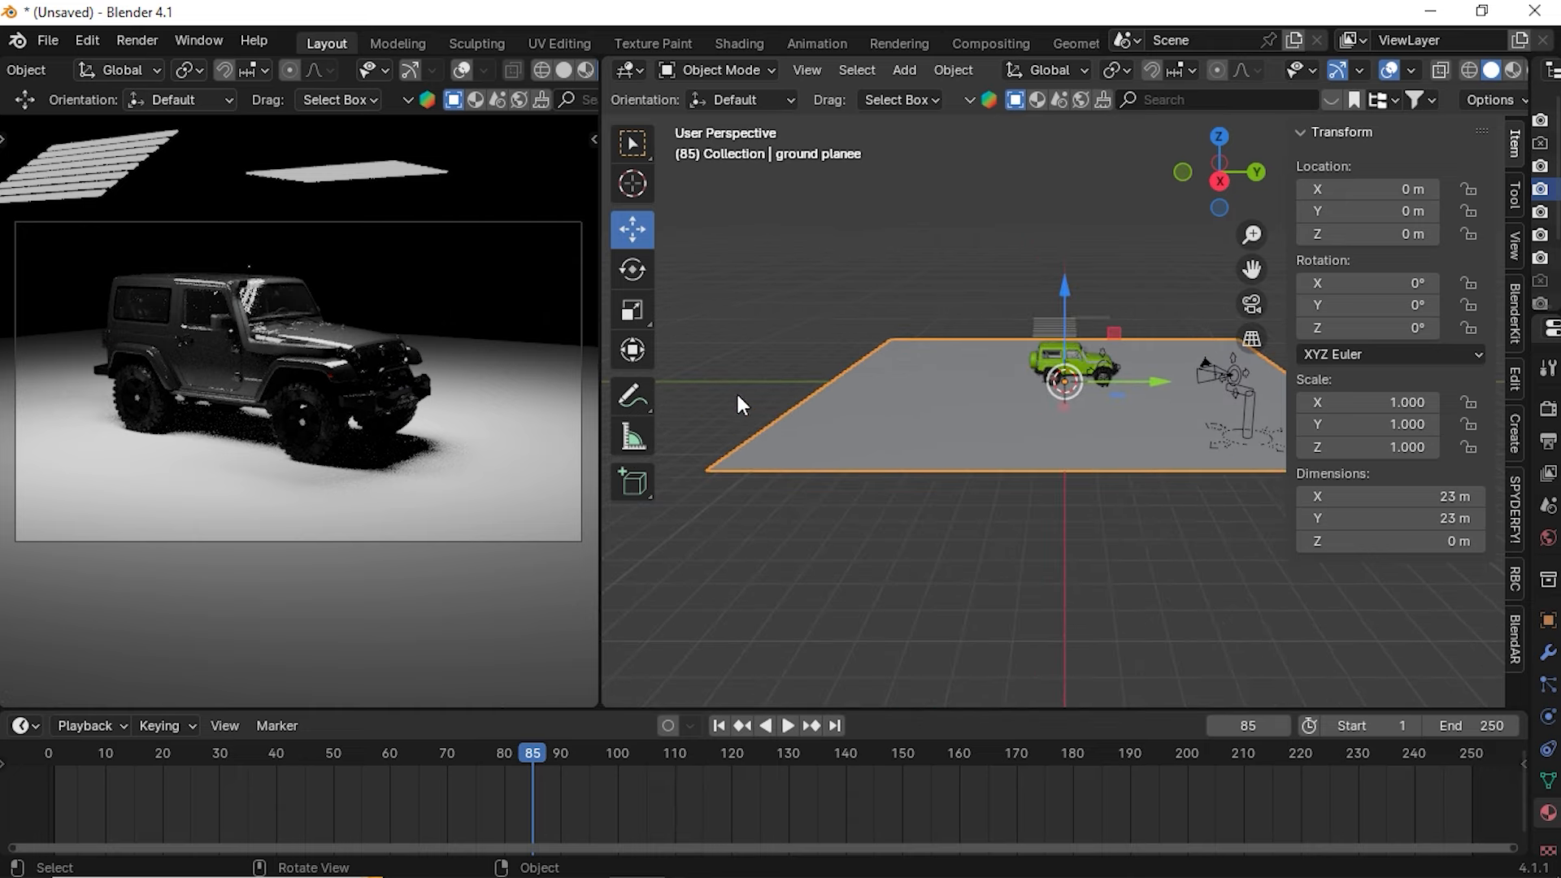
{"action": "scroll", "coordinate": [919, 456], "scroll_direction": "up", "scroll_amount": 2}
{"action": "middle_click_drag", "start_coordinate": [1195, 375], "coordinate": [958, 557], "text": "shift"}
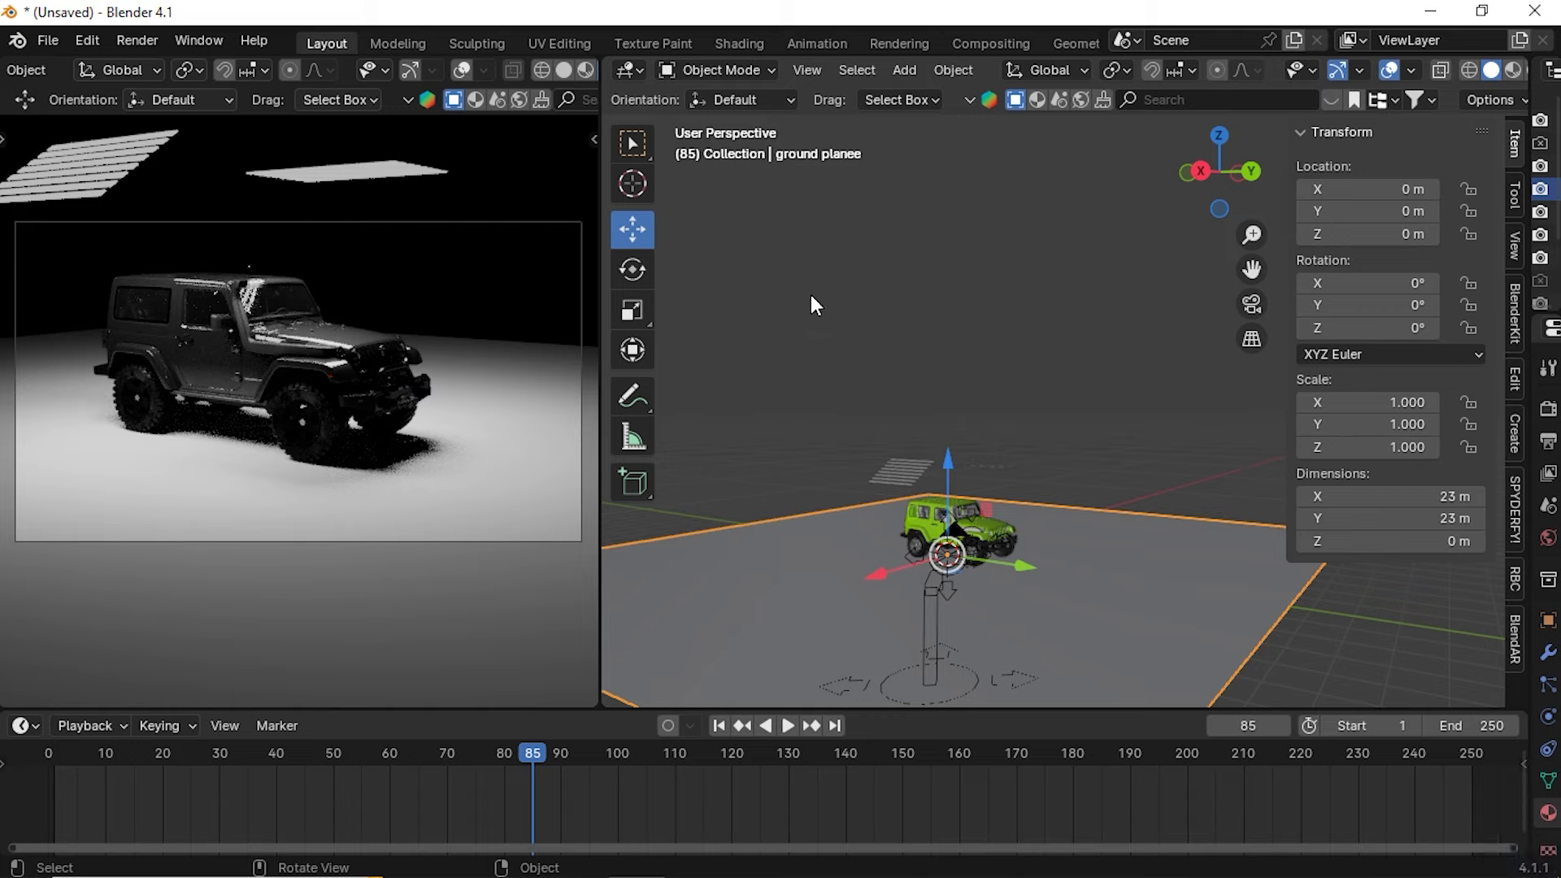
{"action": "middle_click_drag", "start_coordinate": [1017, 458], "coordinate": [966, 502]}
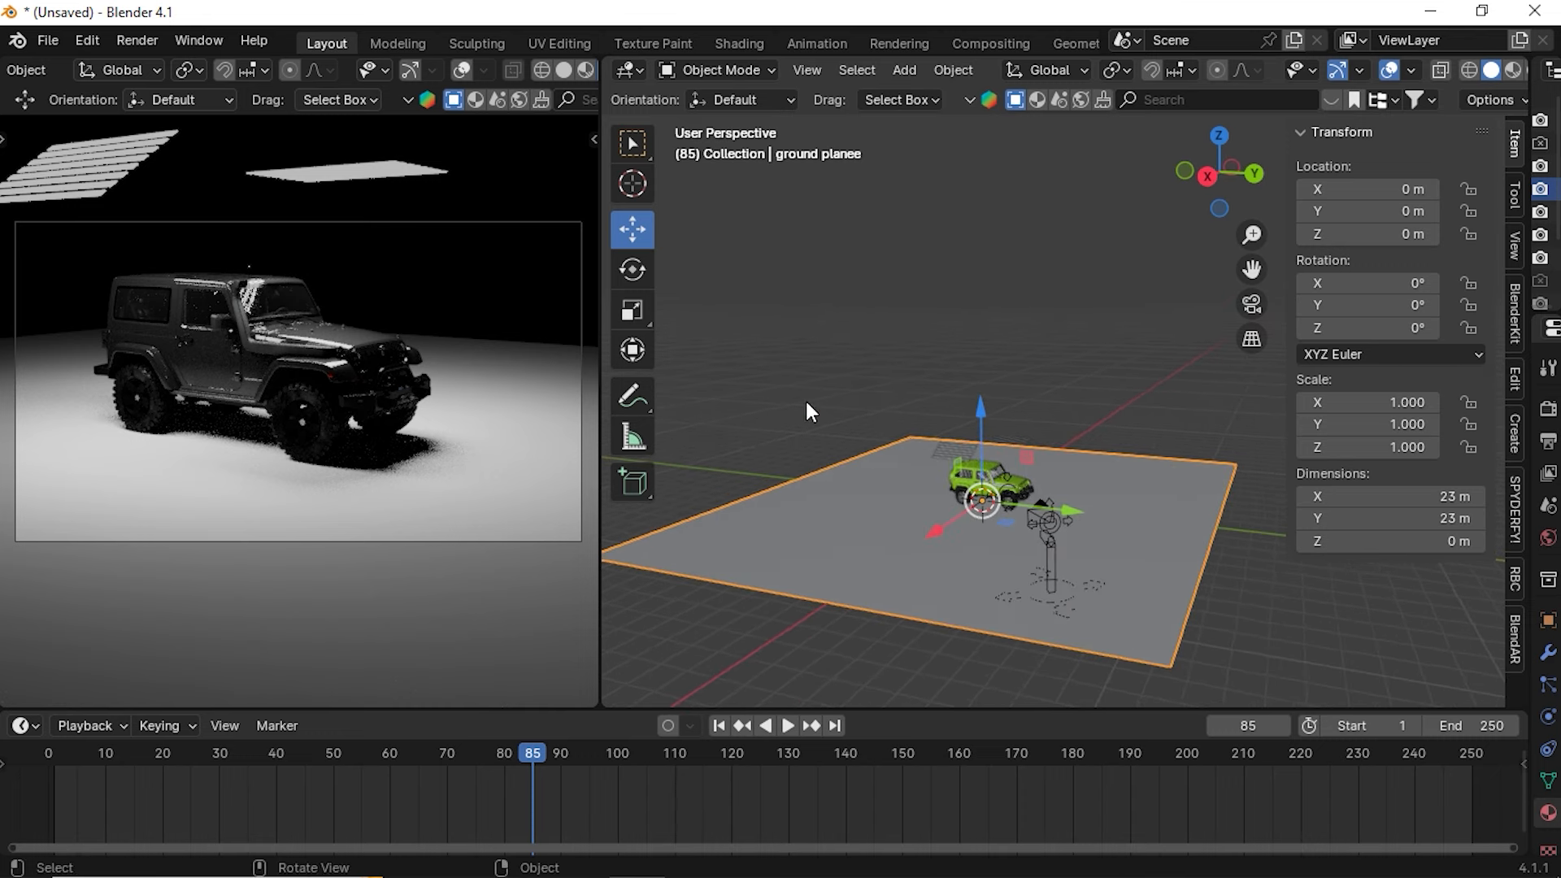
Import the rocky terrain model as a glTF 2.0 file
{"action": "left_click", "coordinate": [47, 40]}
{"action": "mouse_move", "coordinate": [123, 360]}
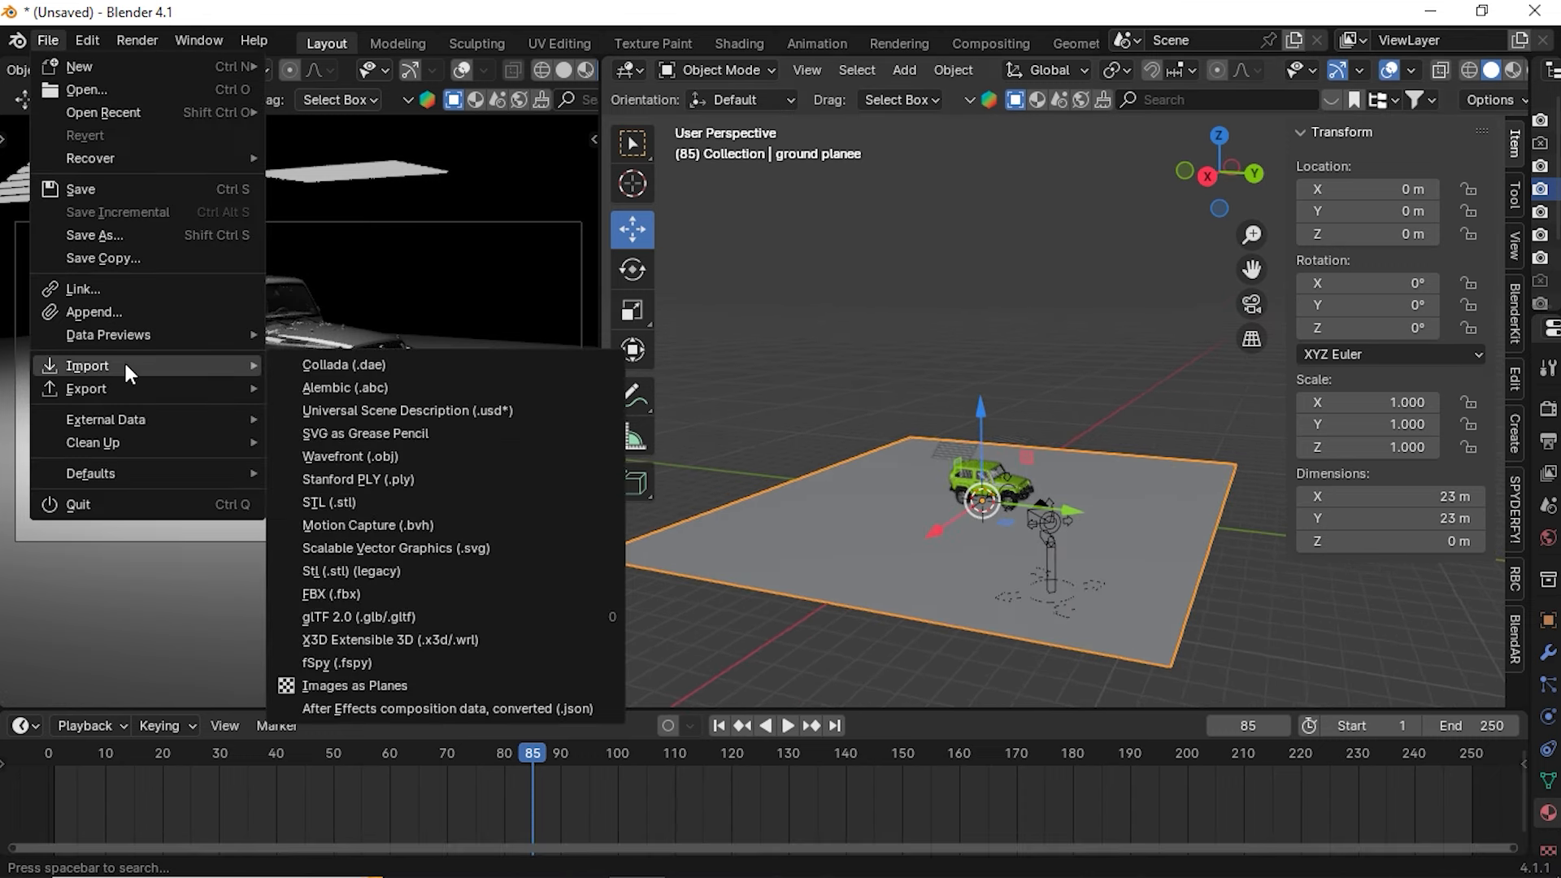
{"action": "left_click", "coordinate": [407, 618]}
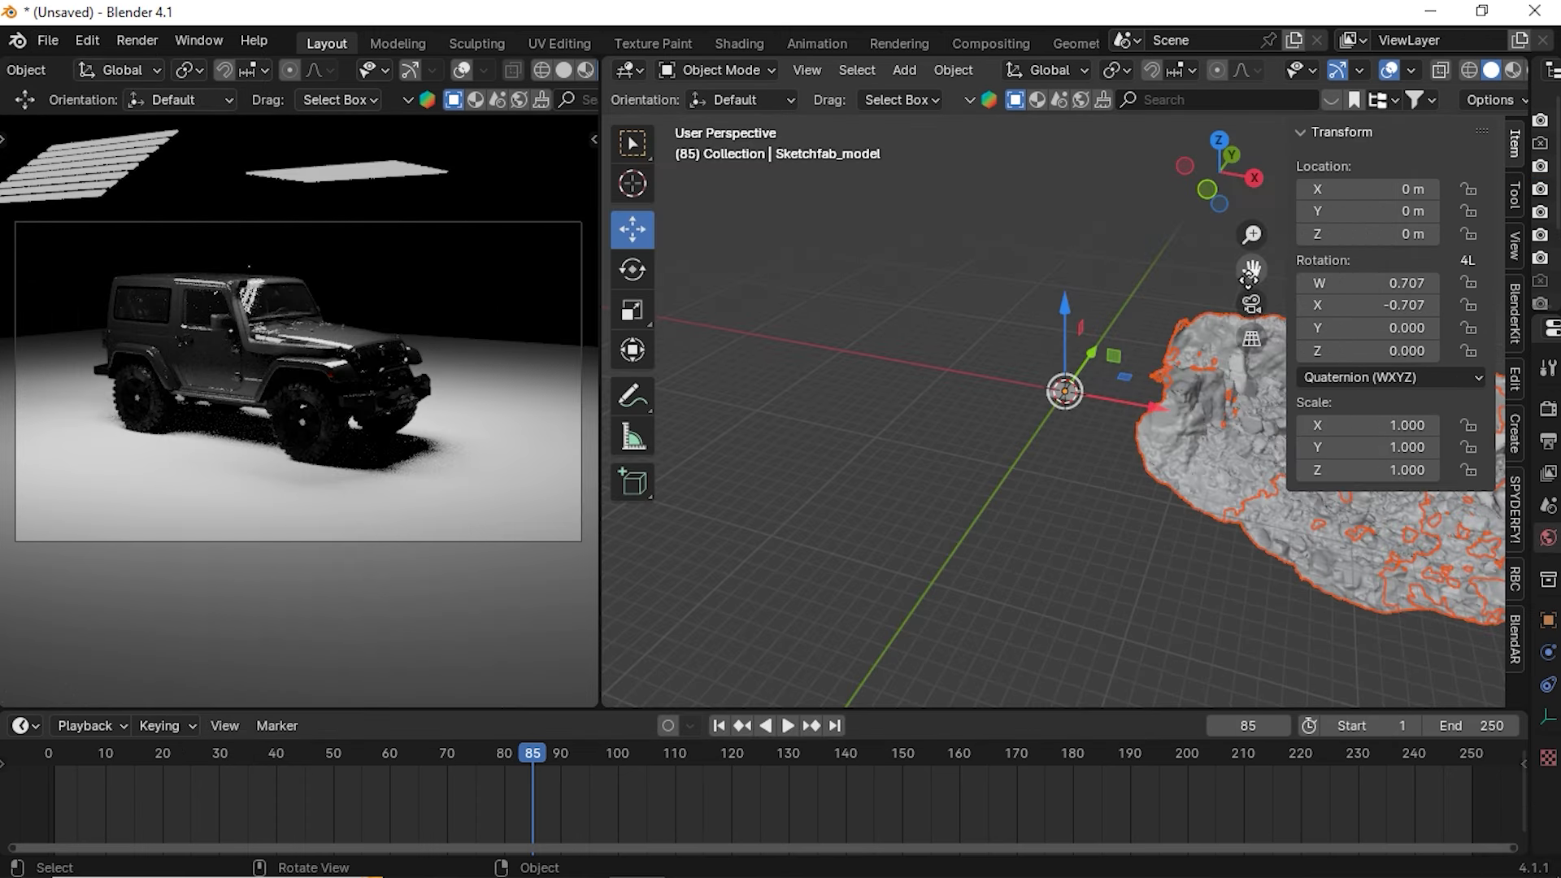
Select the imported terrain's mesh parts and join them into a single object
{"action": "left_click_drag", "start_coordinate": [1249, 277], "coordinate": [909, 280]}
{"action": "middle_click_drag", "start_coordinate": [970, 506], "coordinate": [1177, 593]}
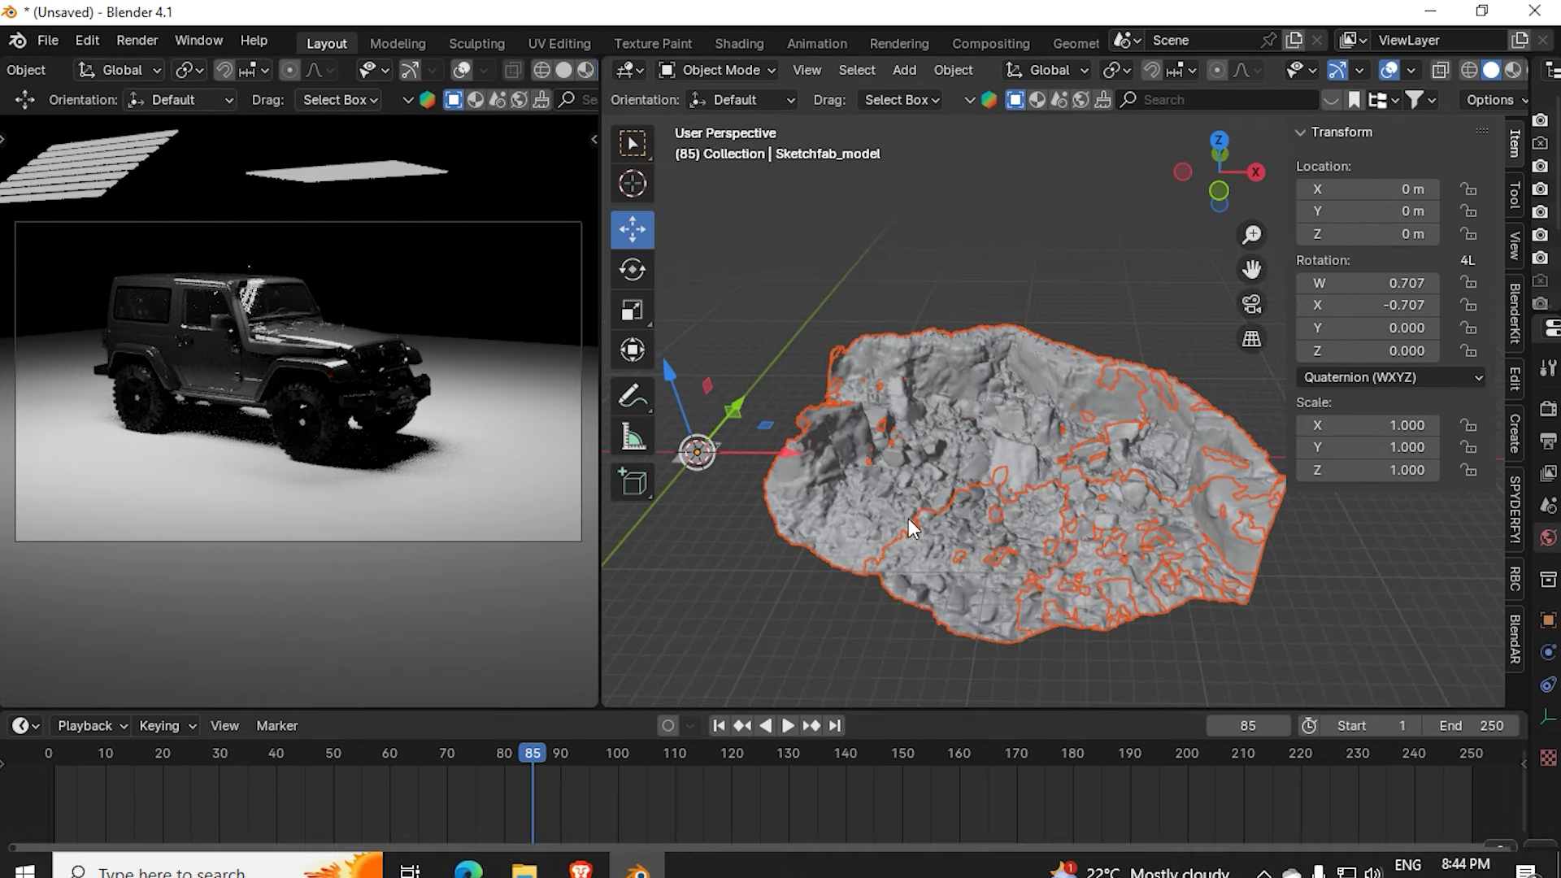
{"action": "left_click", "coordinate": [1057, 493]}
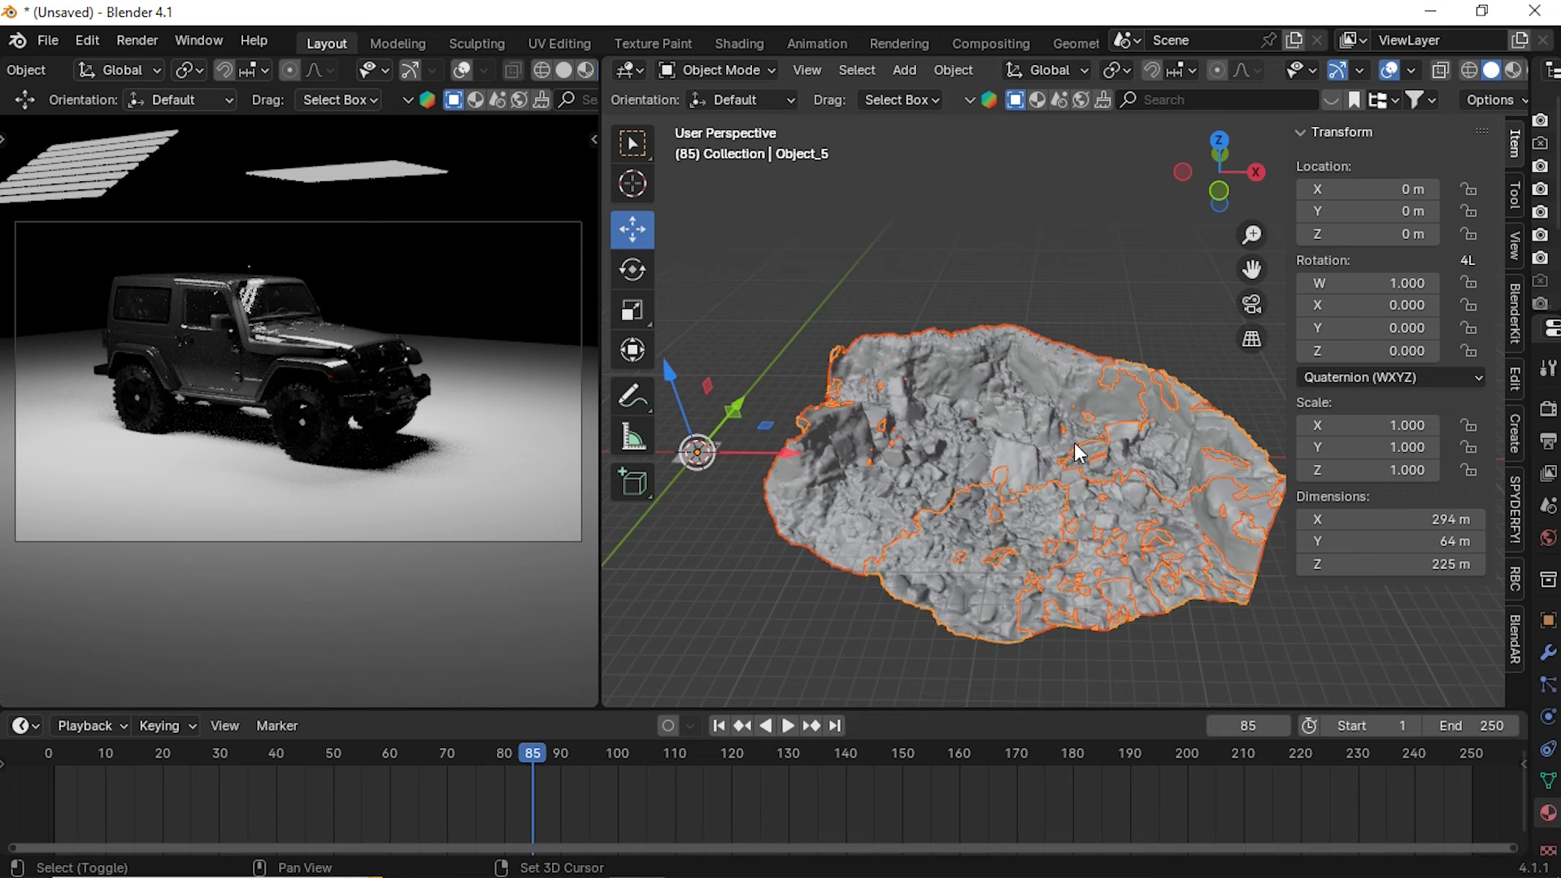
{"action": "left_click", "coordinate": [1036, 439]}
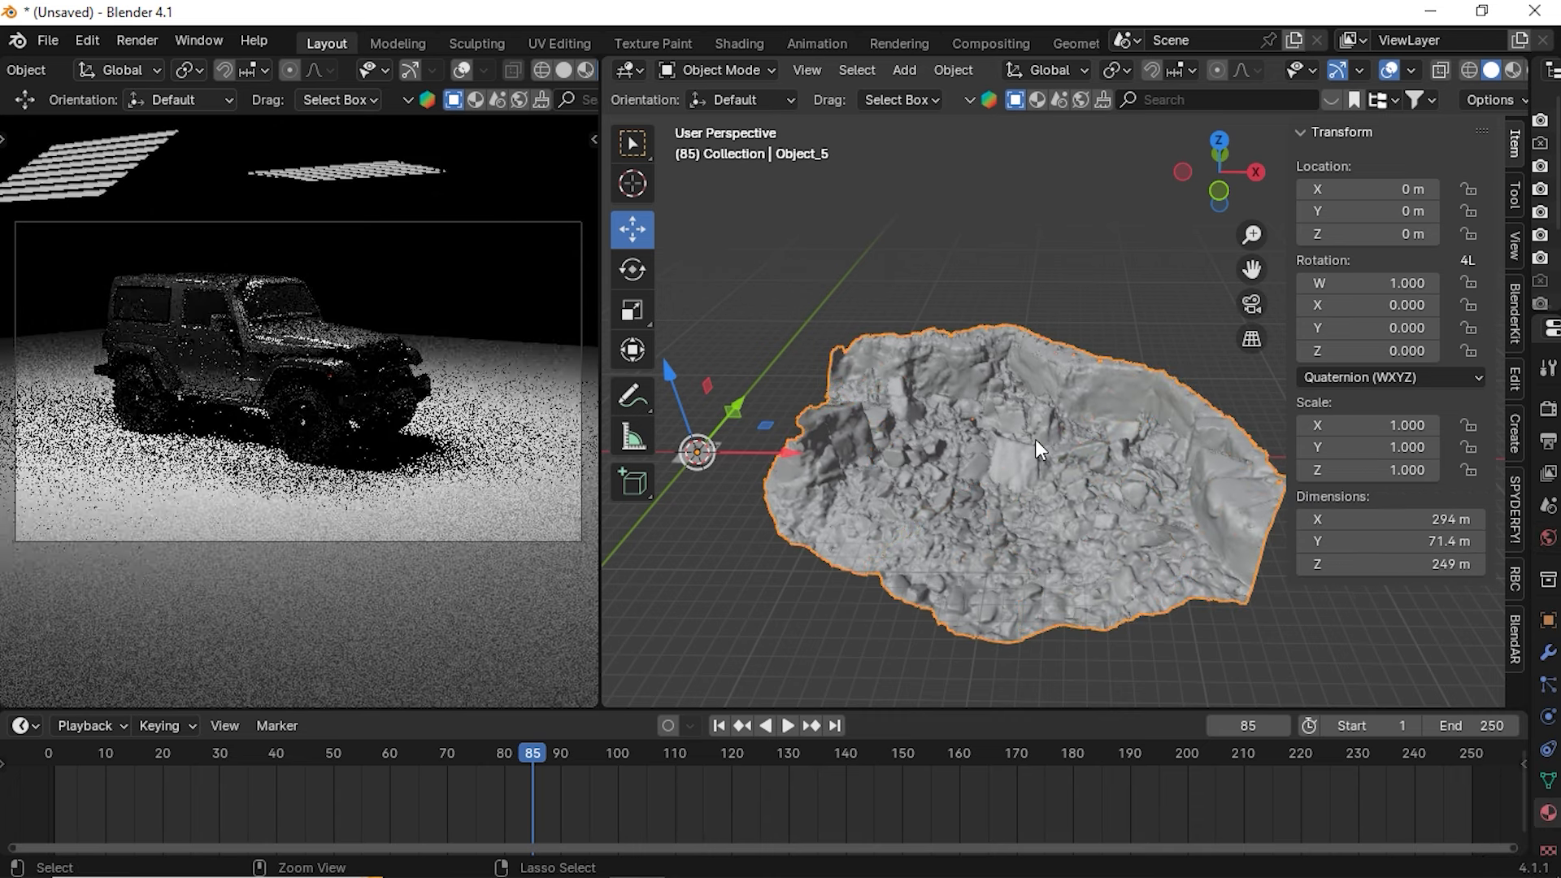
Move the joined rocky terrain along the X axis to X 347.23 m, away from the jeep scene
{"action": "key", "text": "g"}
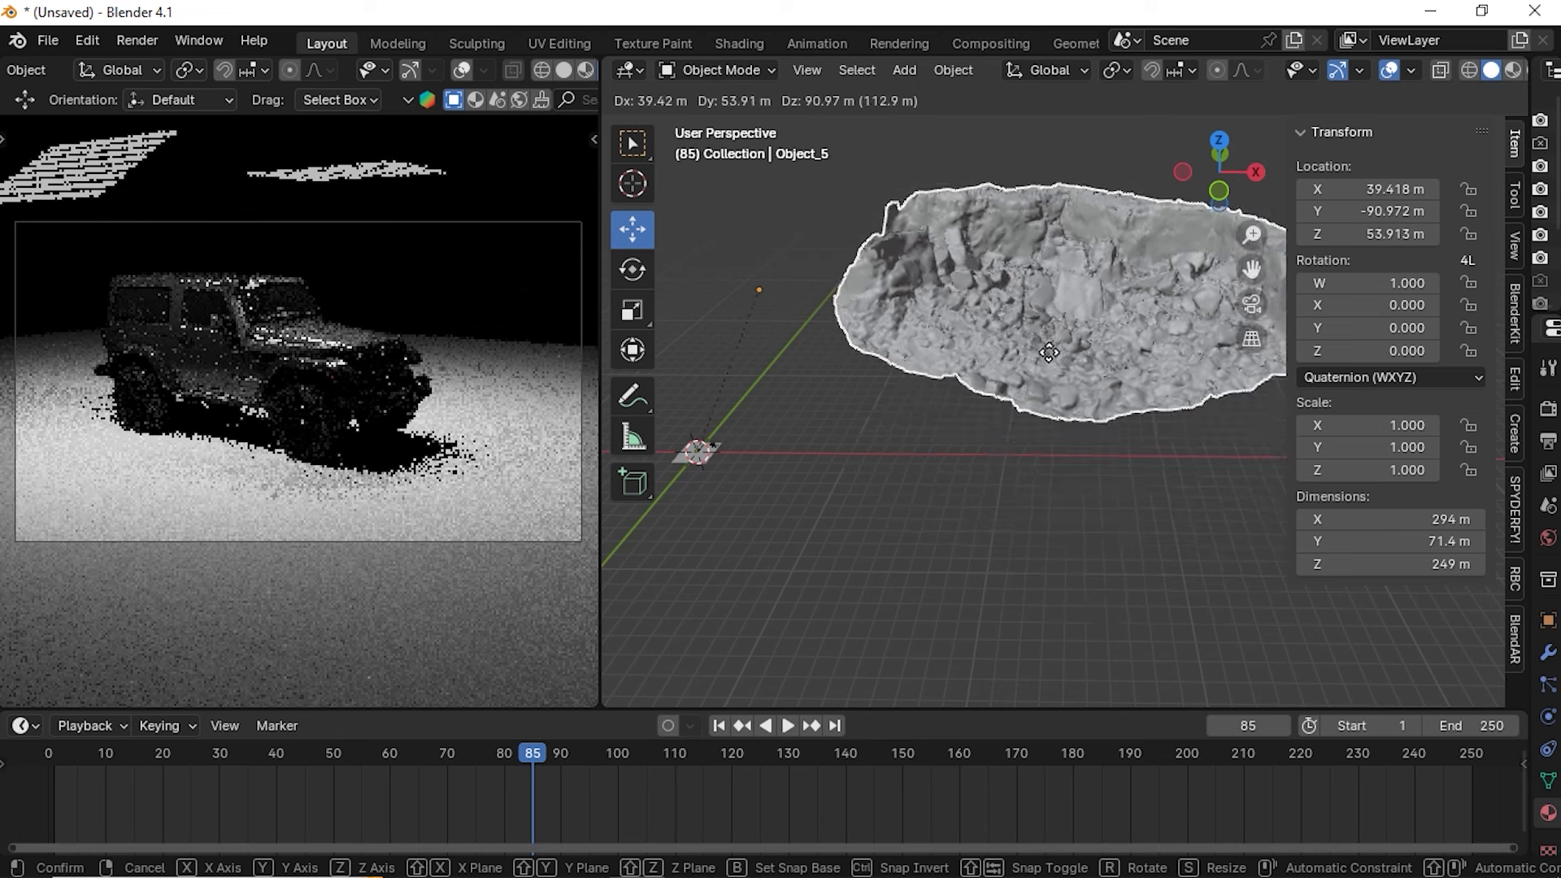
{"action": "right_click", "coordinate": [991, 413]}
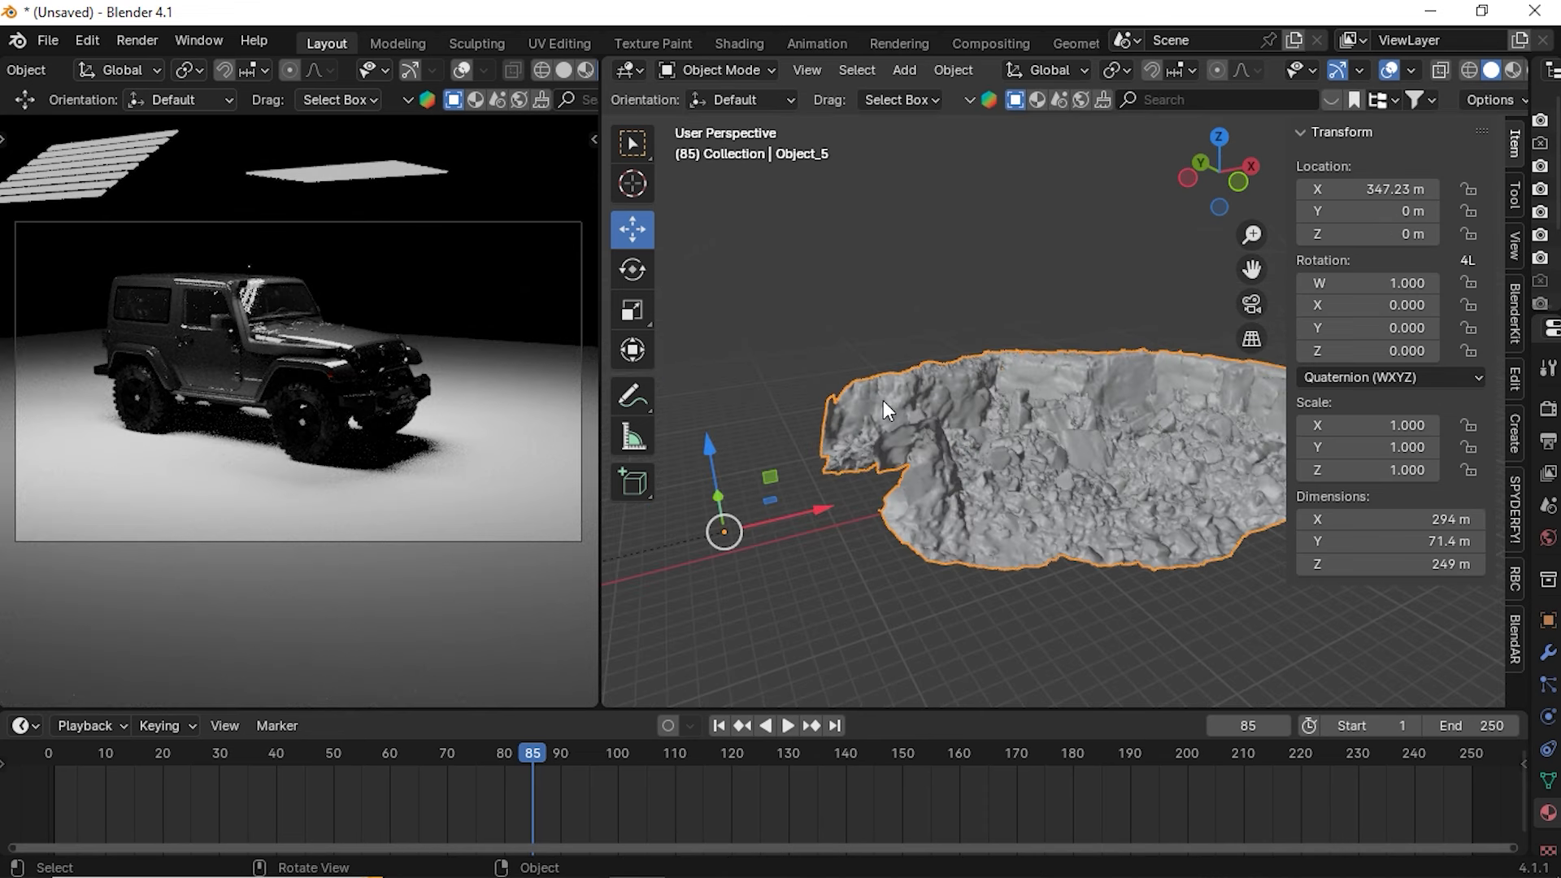
{"action": "scroll", "coordinate": [993, 548], "scroll_direction": "down", "scroll_amount": 4}
{"action": "middle_click_drag", "start_coordinate": [923, 503], "coordinate": [920, 504]}
Import further rock and beach terrain models into the jeep scene
{"action": "left_click", "coordinate": [43, 41]}
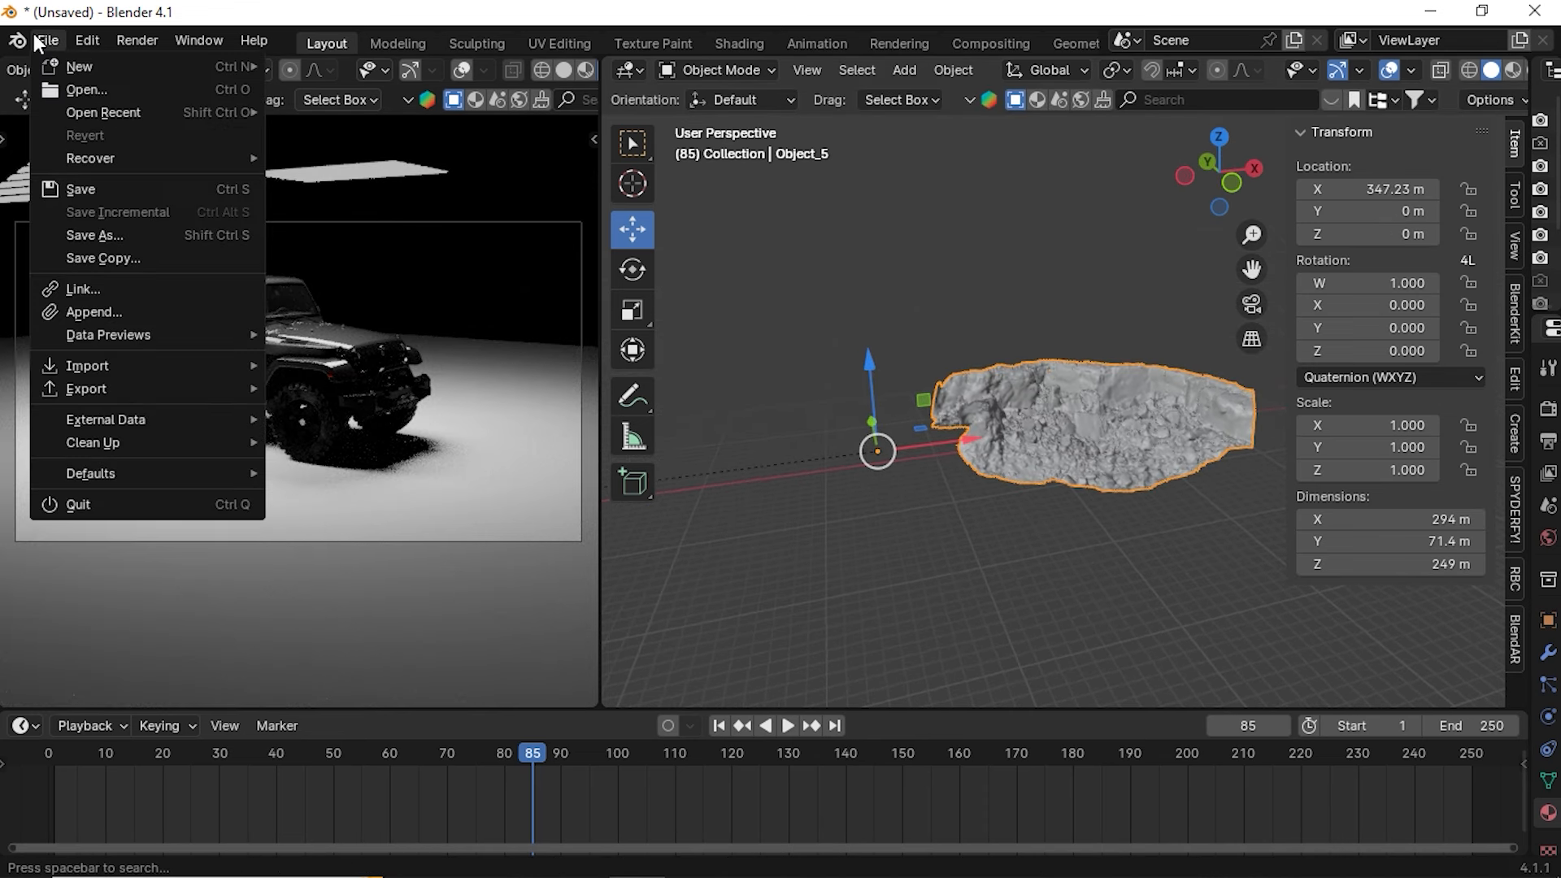
{"action": "mouse_move", "coordinate": [129, 361]}
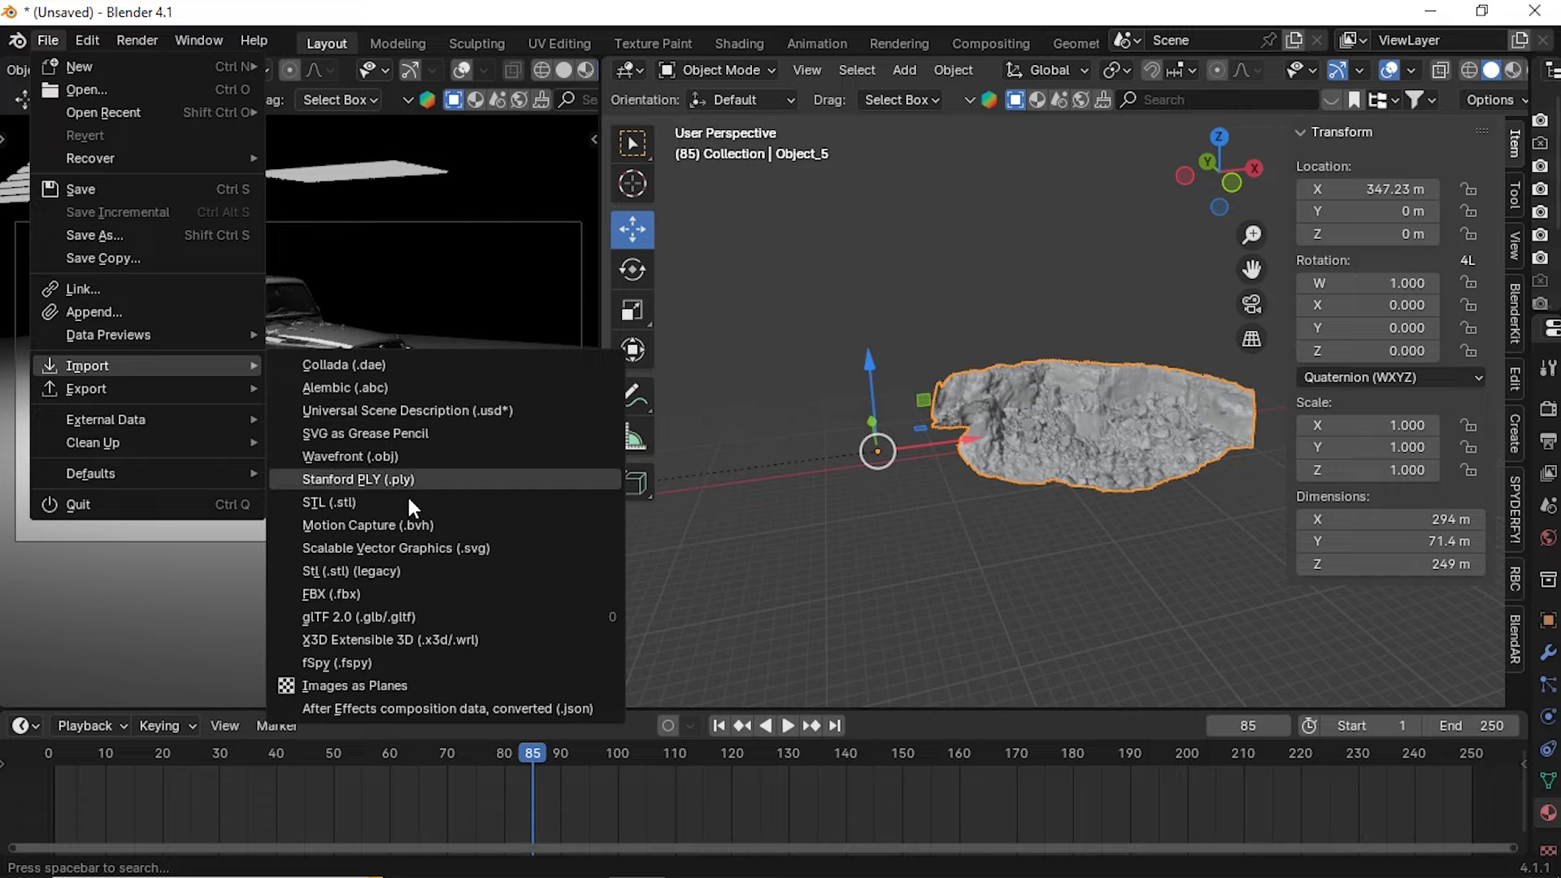
{"action": "left_click", "coordinate": [428, 639]}
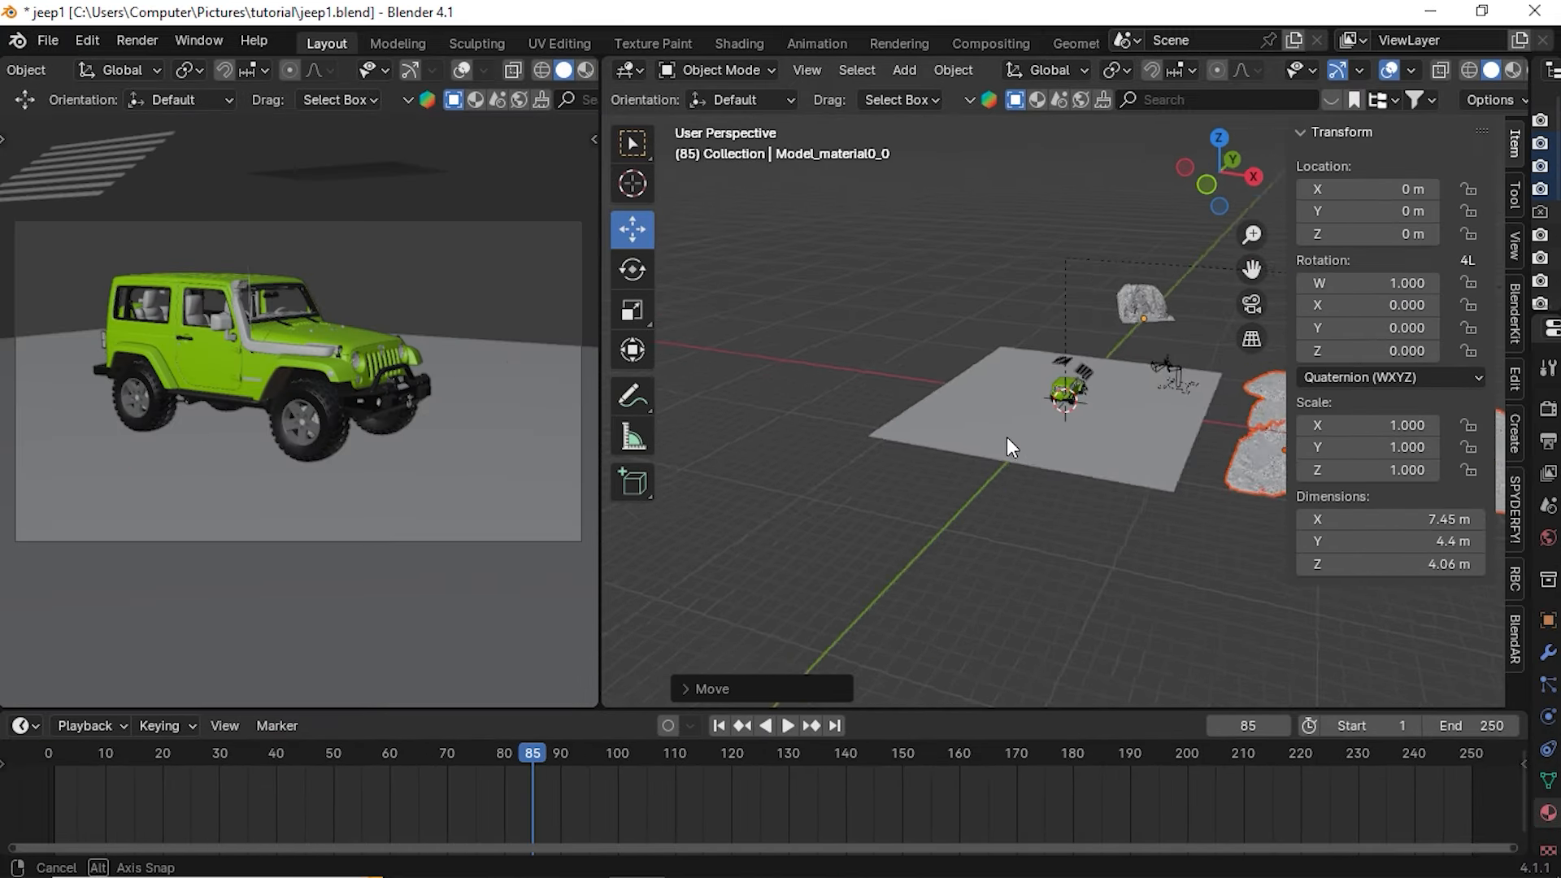
Select the beach terrain pieces and move them about 25.6 m in negative X so they lie under the jeep
{"action": "left_click_drag", "start_coordinate": [1252, 269], "coordinate": [988, 248]}
{"action": "scroll", "coordinate": [1090, 407], "scroll_direction": "up", "scroll_amount": 3}
{"action": "left_click", "coordinate": [1124, 304]}
{"action": "middle_click_drag", "start_coordinate": [1020, 536], "coordinate": [1062, 506]}
{"action": "left_click", "coordinate": [1062, 505]}
{"action": "middle_click_drag", "start_coordinate": [930, 447], "coordinate": [1073, 505]}
{"action": "scroll", "coordinate": [1068, 504], "scroll_direction": "down", "scroll_amount": 3}
{"action": "key", "text": "g"}
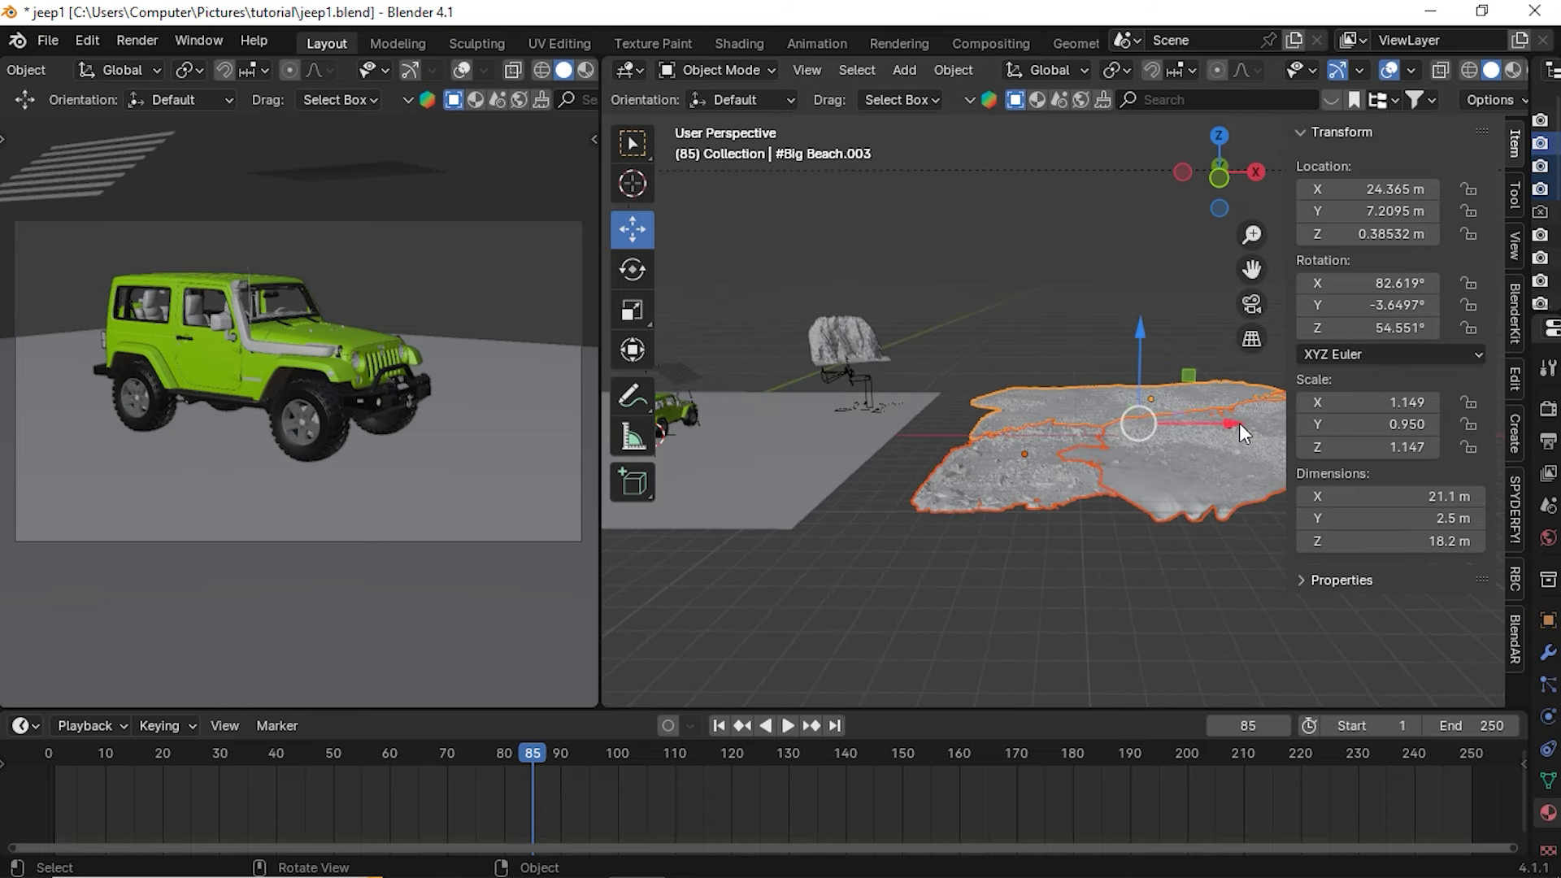
{"action": "key", "text": "x"}
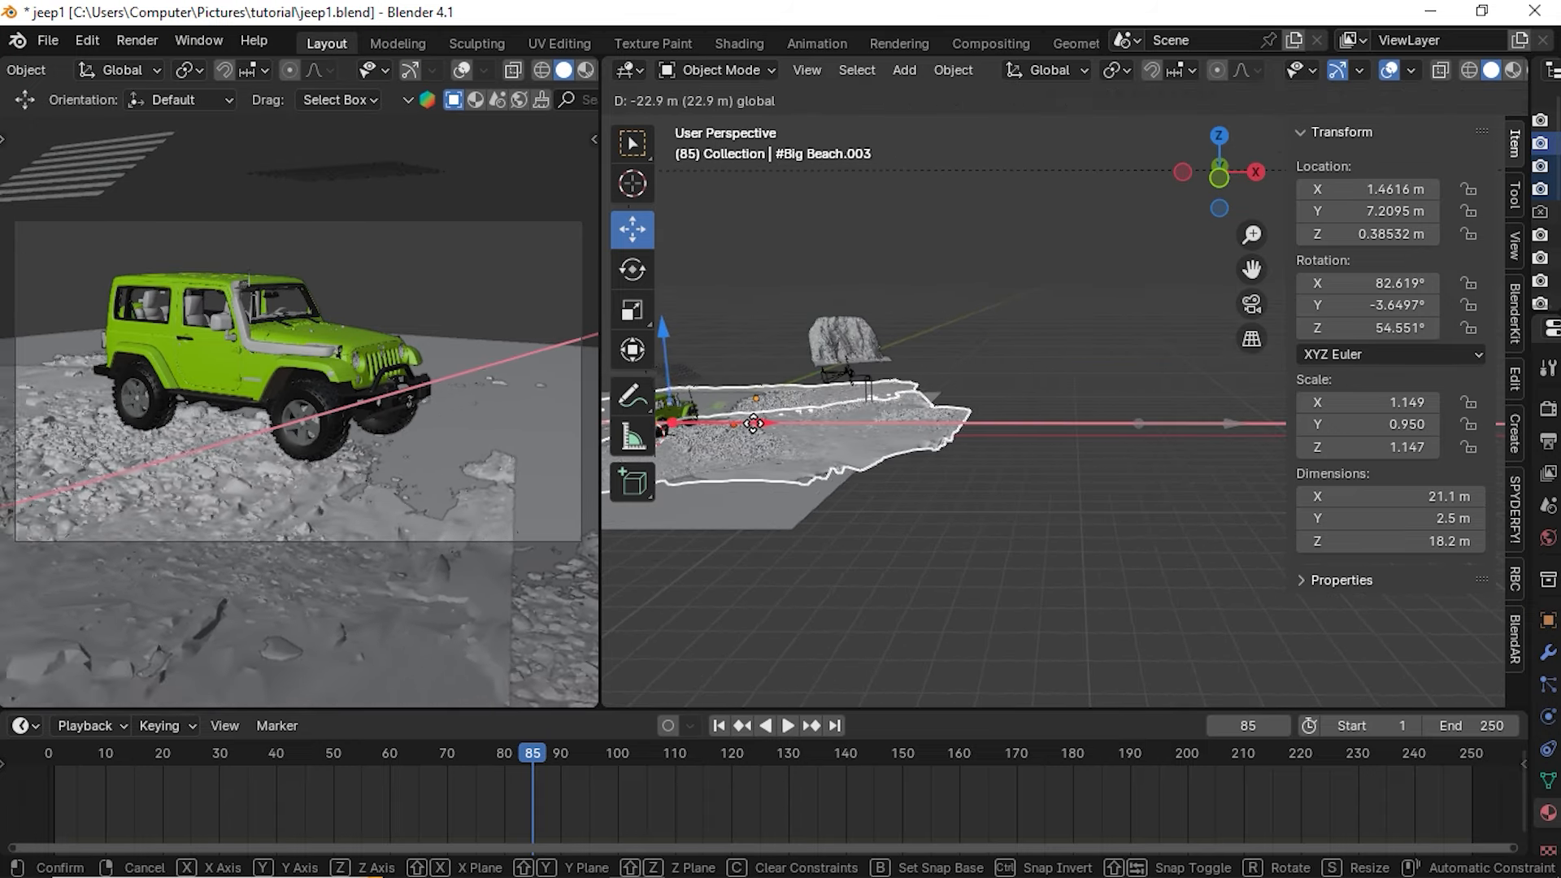
{"action": "left_click", "coordinate": [704, 424]}
Delete the flat ground plane beneath the jeep
{"action": "left_click_drag", "start_coordinate": [1251, 269], "coordinate": [1419, 305]}
{"action": "left_click", "coordinate": [1097, 544]}
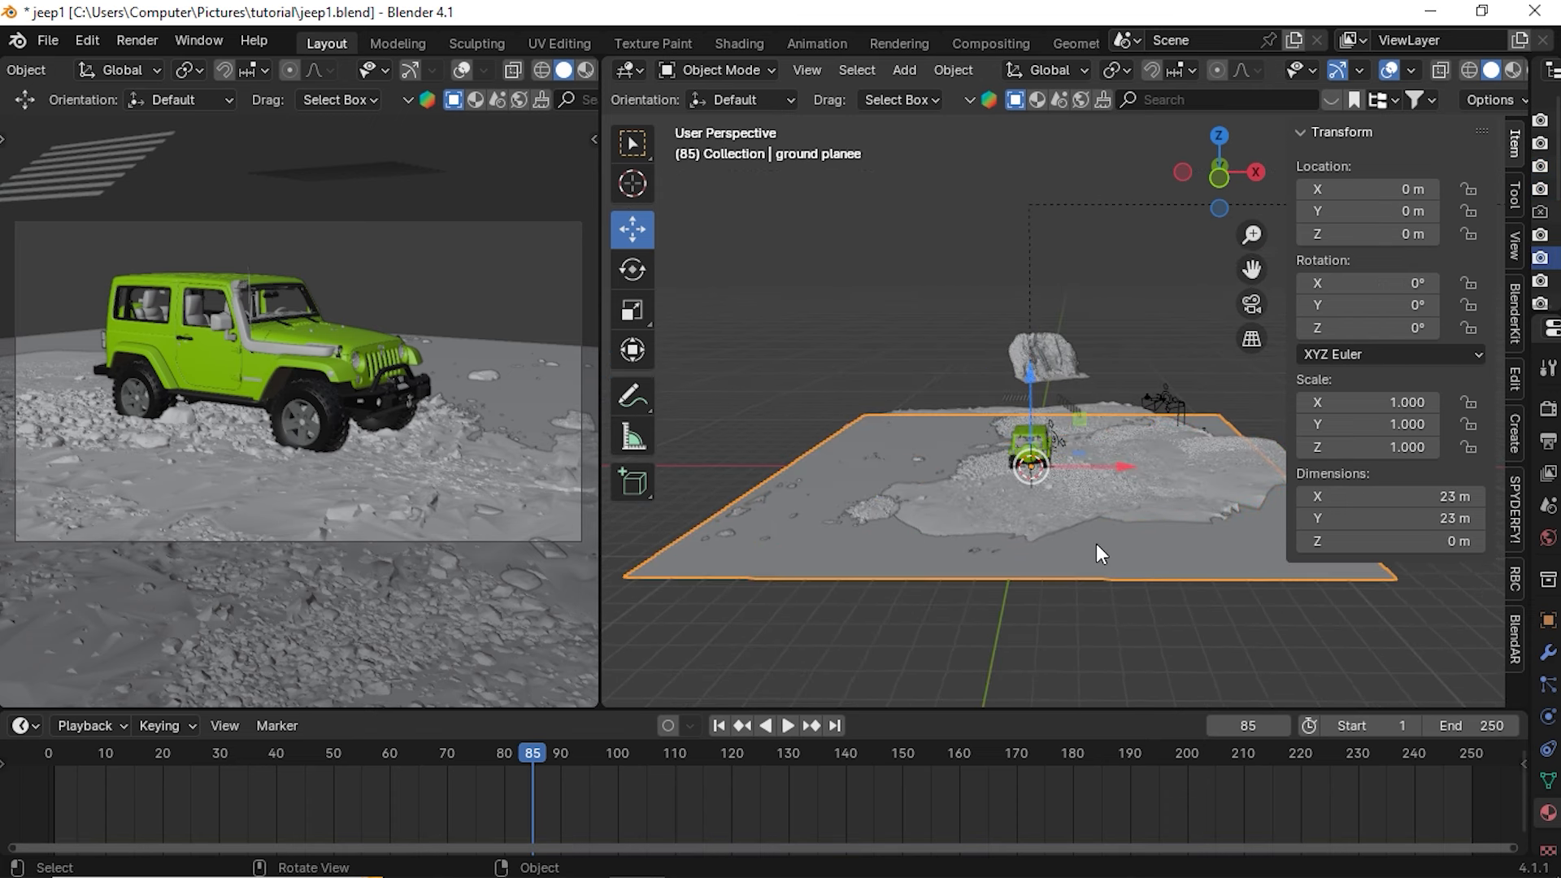
{"action": "key", "text": "x"}
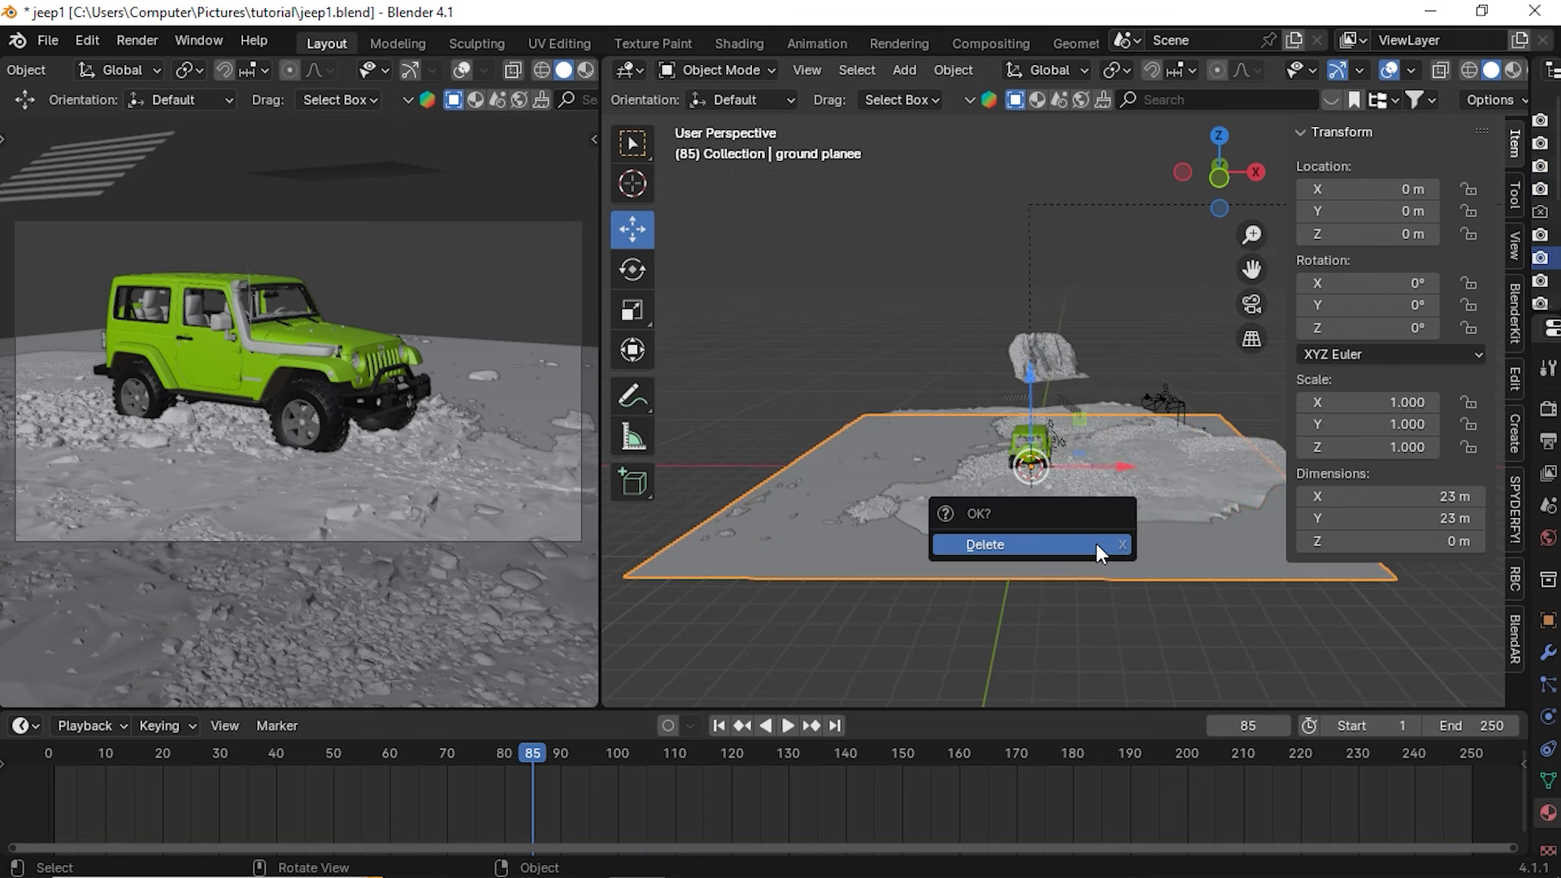
{"action": "left_click", "coordinate": [1095, 543]}
Examine how the jeep's wheels and the camera rig sit against the rocky terrain from several angles
{"action": "middle_click_drag", "start_coordinate": [1099, 548], "coordinate": [932, 517]}
{"action": "key", "text": "KP_0"}
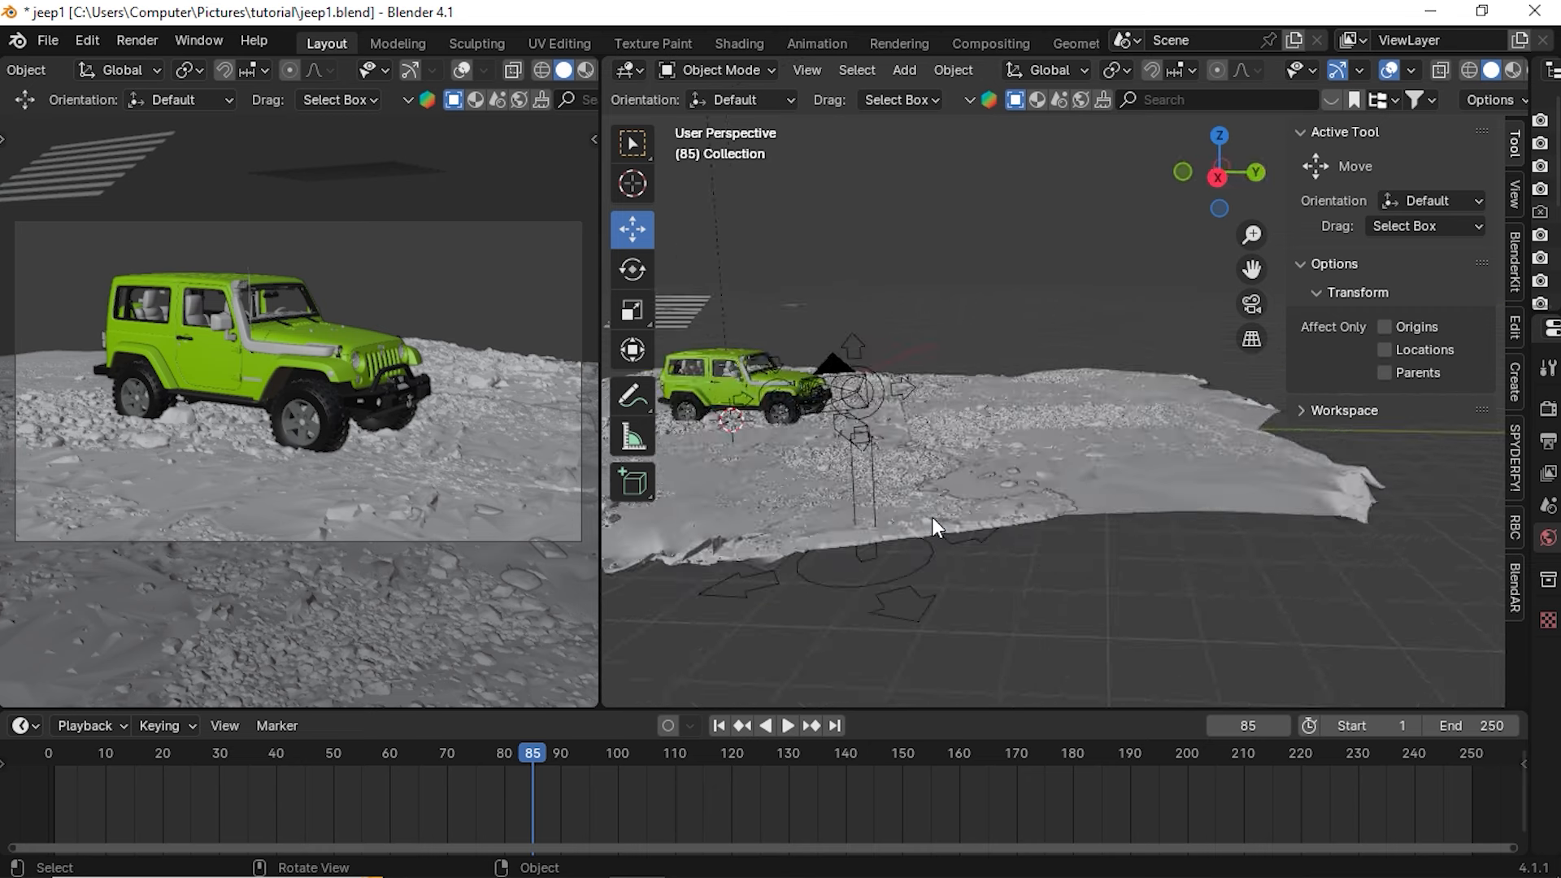
{"action": "mouse_move", "coordinate": [955, 458]}
{"action": "middle_mouse_down"}
{"action": "mouse_move", "coordinate": [982, 470]}
{"action": "mouse_move", "coordinate": [944, 449]}
{"action": "middle_mouse_up"}
{"action": "left_click", "coordinate": [957, 433]}
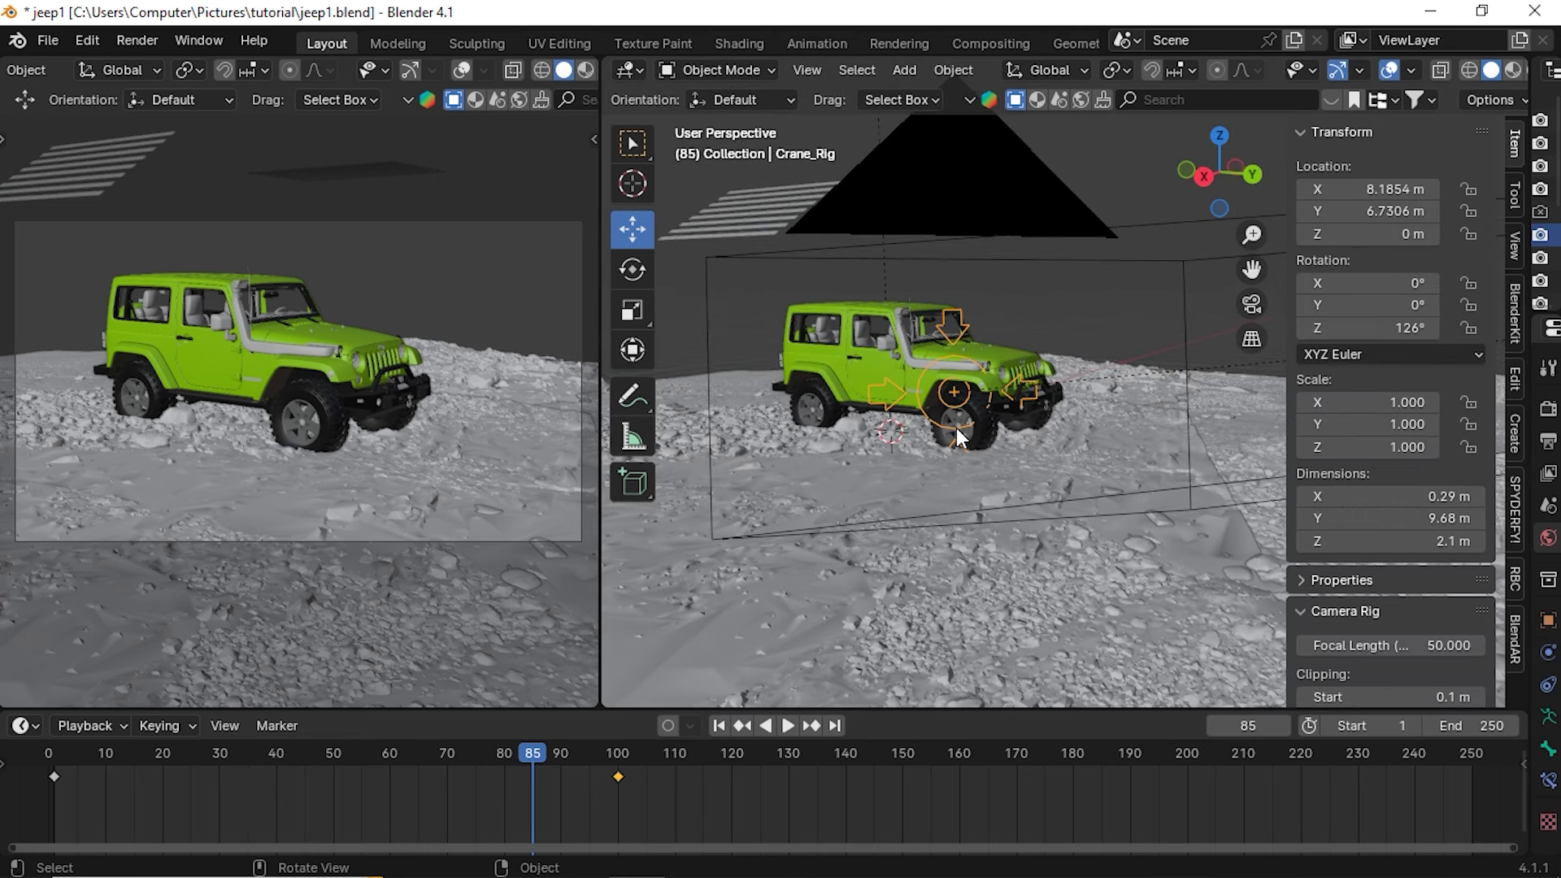
{"action": "left_click", "coordinate": [896, 346]}
{"action": "scroll", "coordinate": [896, 345], "scroll_direction": "up", "scroll_amount": 8}
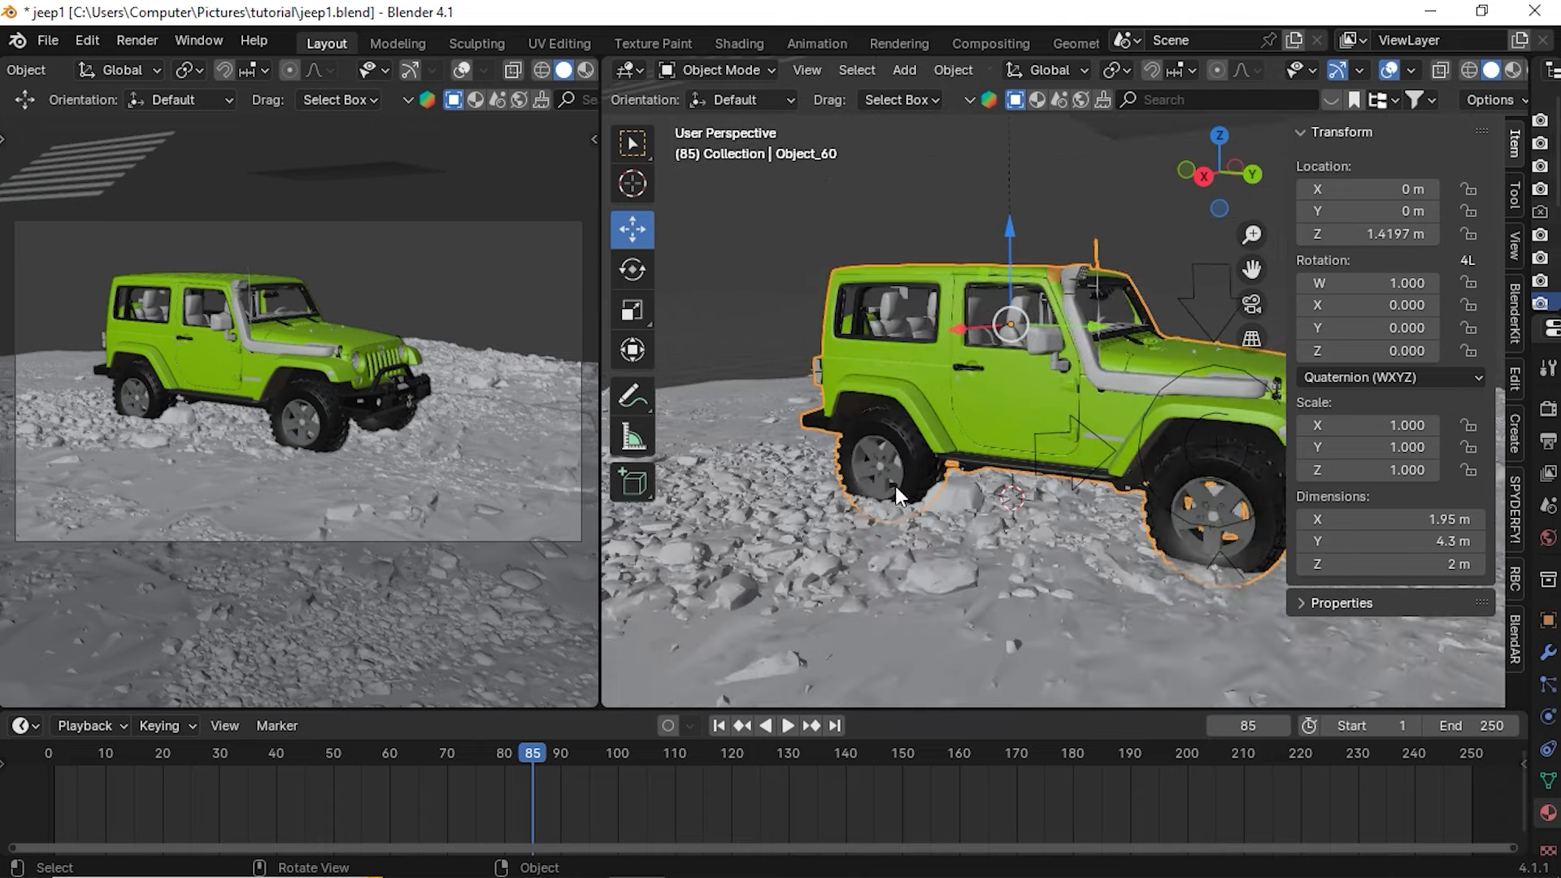
{"action": "left_click_drag", "start_coordinate": [1252, 269], "coordinate": [989, 437]}
{"action": "middle_click_drag", "start_coordinate": [989, 438], "coordinate": [1069, 349]}
{"action": "scroll", "coordinate": [1000, 448], "scroll_direction": "down", "scroll_amount": 8}
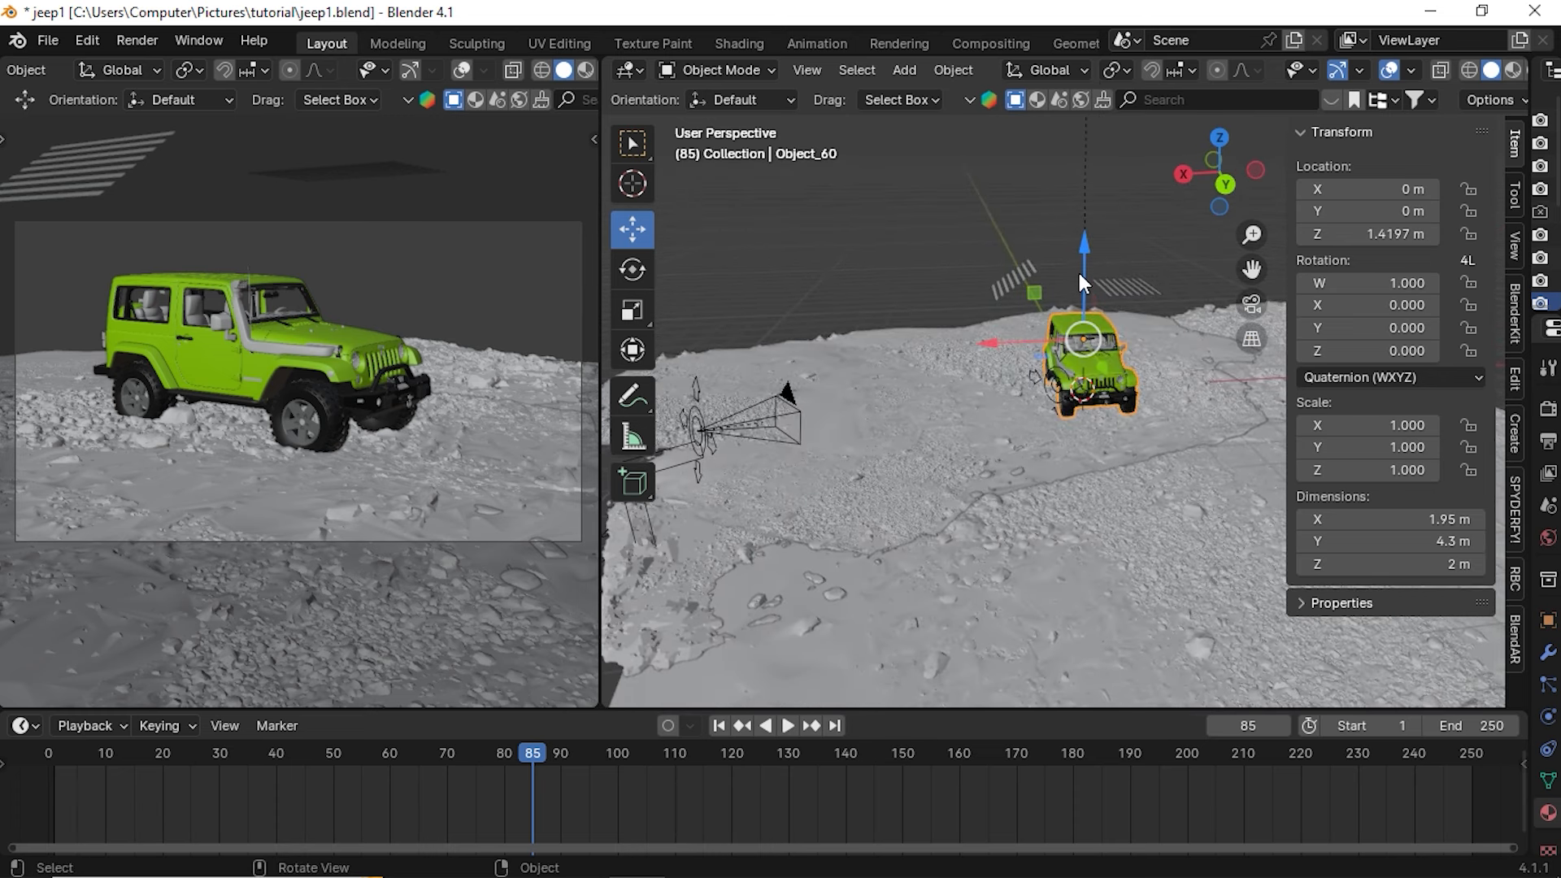
Select the beach terrain pieces together, lower them about 0.1 m along Z and check the ground contact under the jeep's wheels
{"action": "left_click", "coordinate": [1048, 601]}
{"action": "middle_click_drag", "start_coordinate": [945, 447], "coordinate": [1031, 496]}
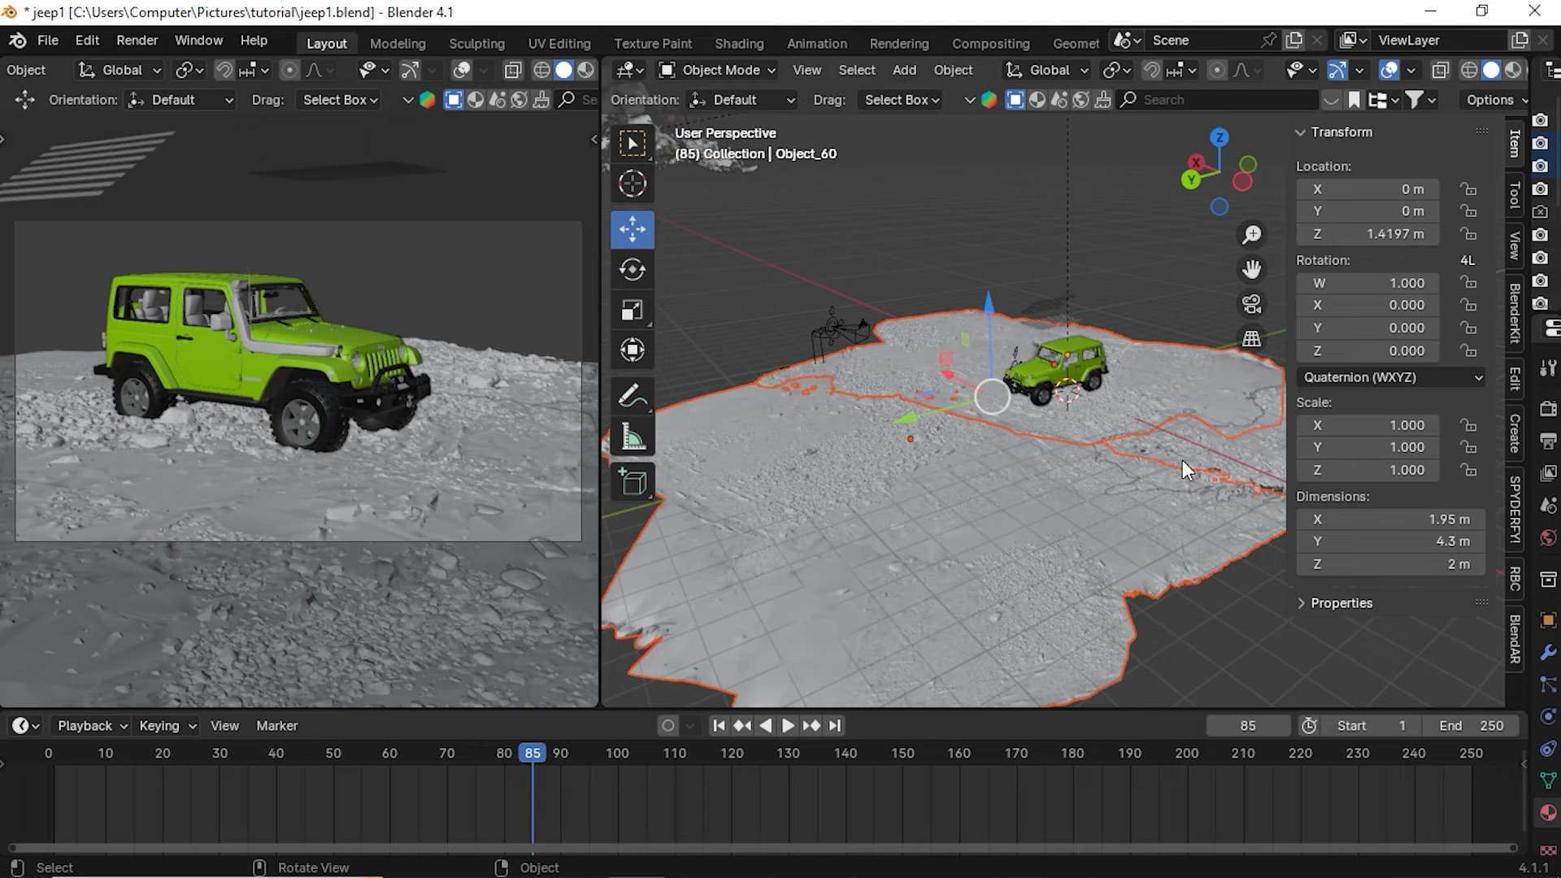
{"action": "left_click_drag", "start_coordinate": [1172, 512], "coordinate": [1114, 438], "text": "shift"}
{"action": "middle_click_drag", "start_coordinate": [1007, 405], "coordinate": [924, 400]}
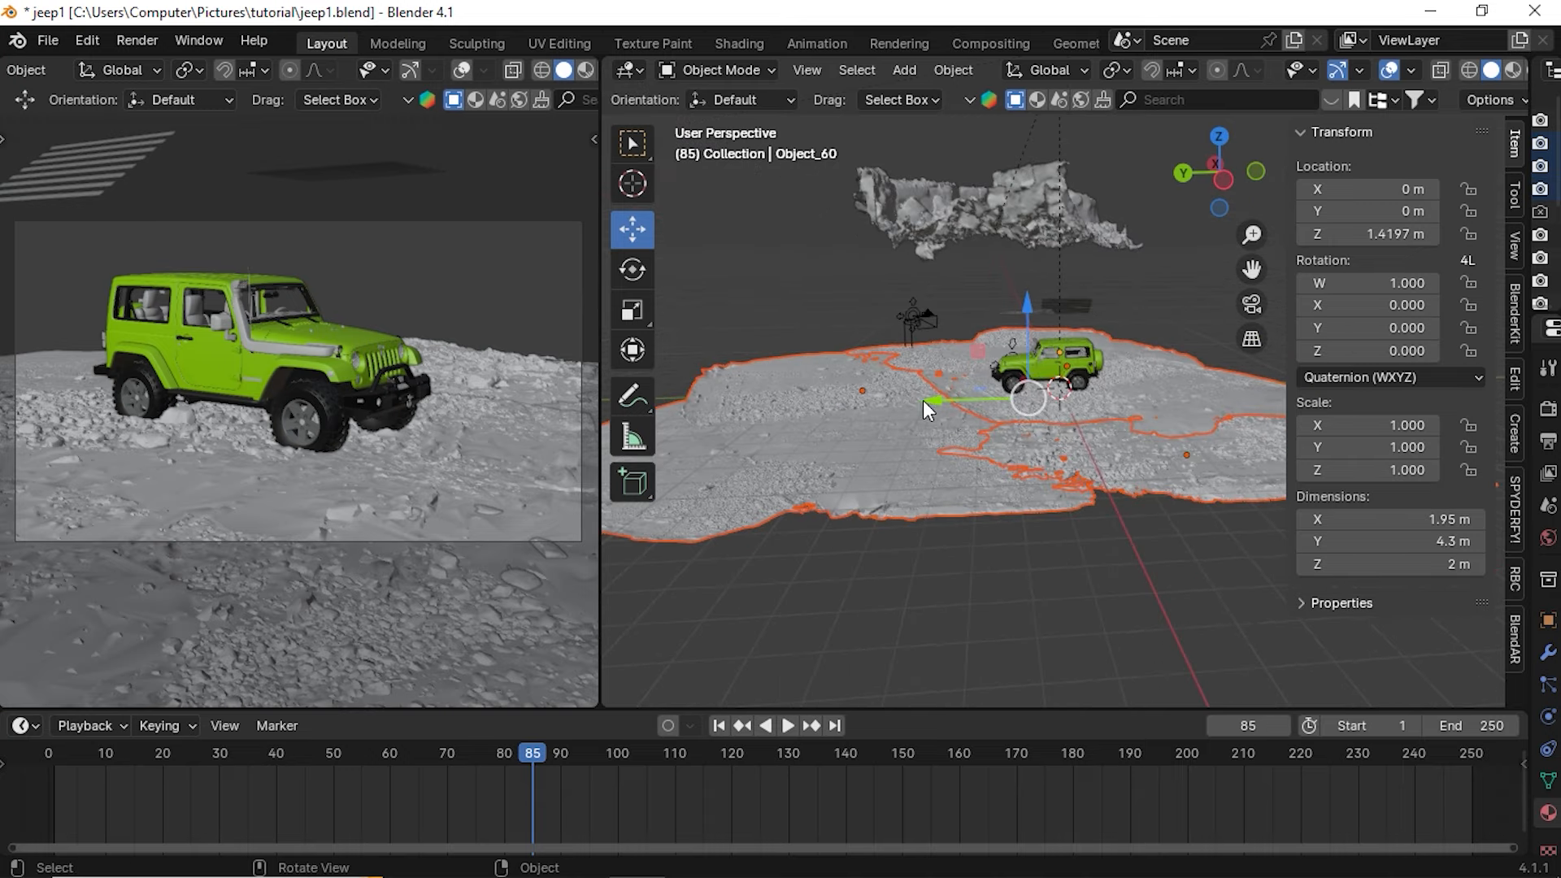
{"action": "scroll", "coordinate": [1050, 455], "scroll_direction": "up", "scroll_amount": 6}
{"action": "middle_click_drag", "start_coordinate": [1046, 454], "coordinate": [1463, 439]}
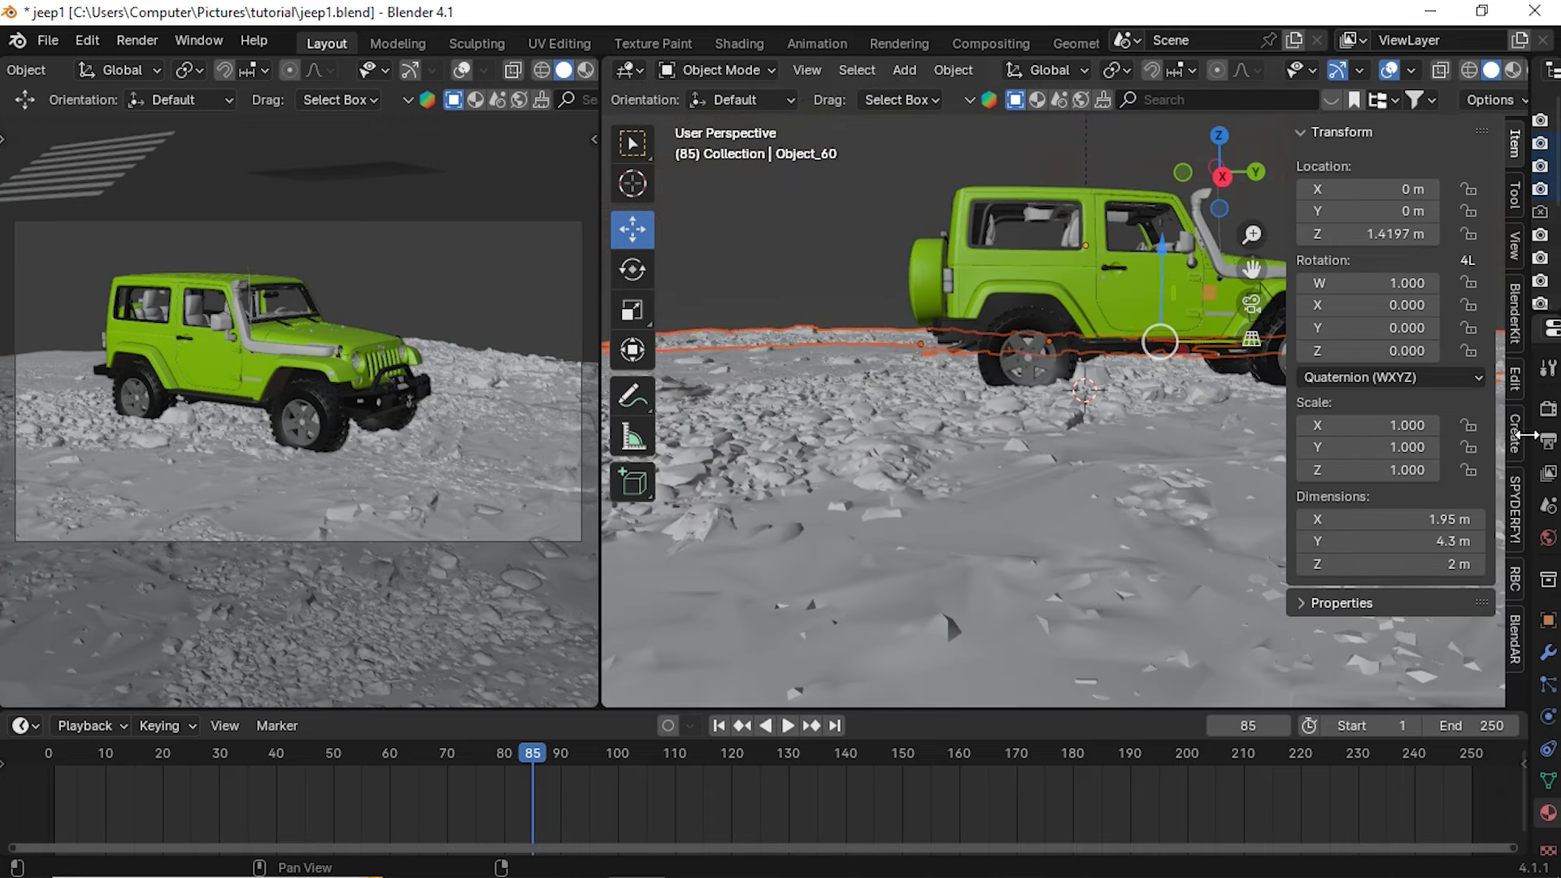
{"action": "scroll", "coordinate": [1033, 330], "scroll_direction": "down", "scroll_amount": 3}
{"action": "left_click_drag", "start_coordinate": [1131, 263], "coordinate": [1130, 269]}
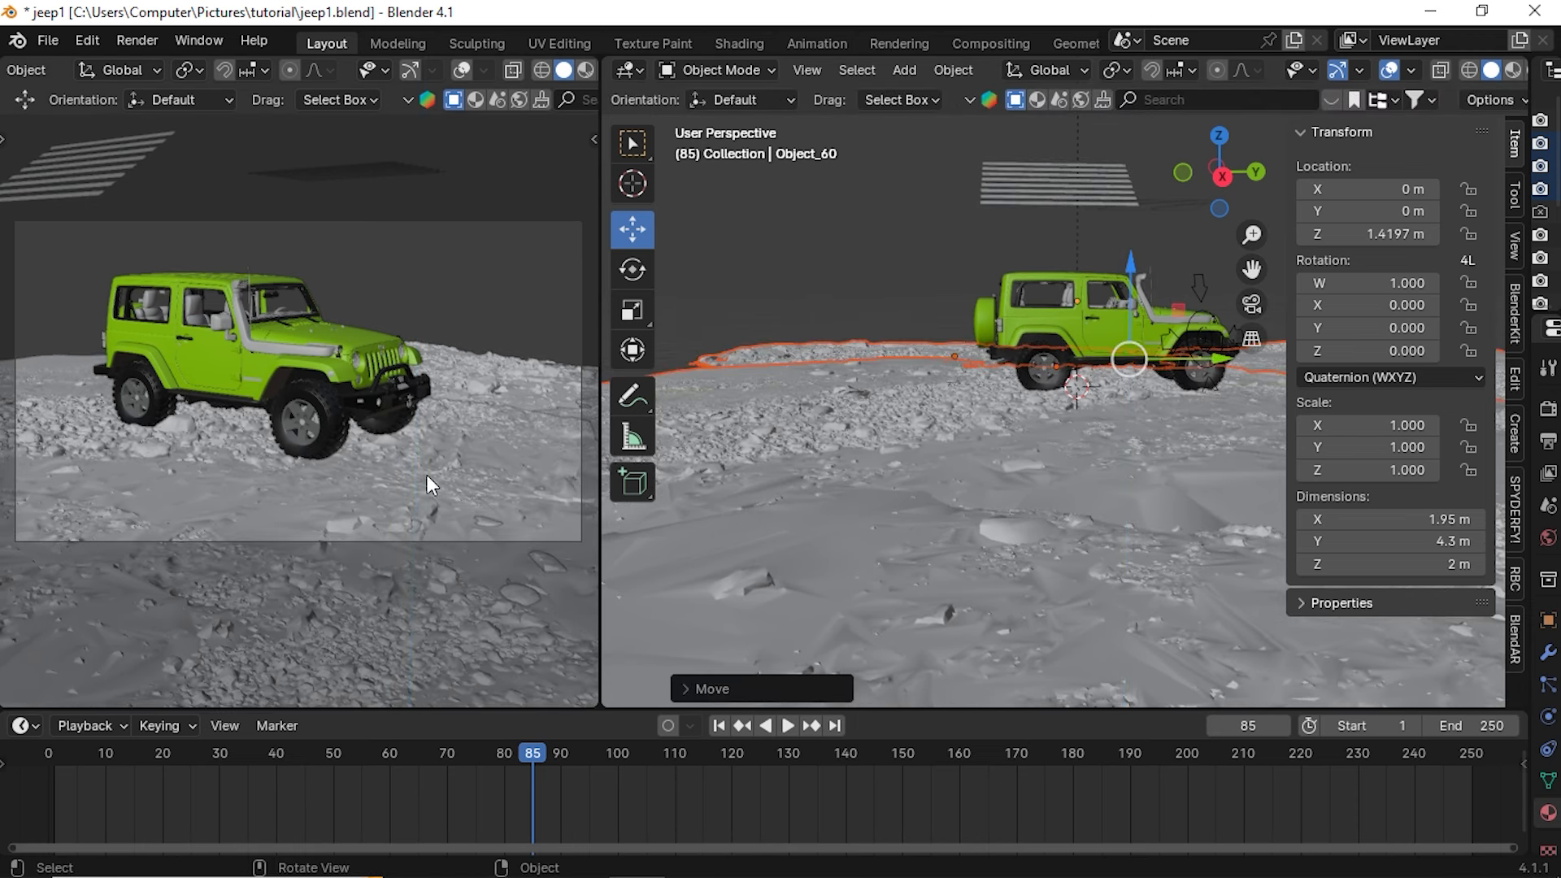
{"action": "scroll", "coordinate": [206, 518], "scroll_direction": "up", "scroll_amount": 2}
{"action": "middle_click_drag", "start_coordinate": [207, 519], "coordinate": [206, 515]}
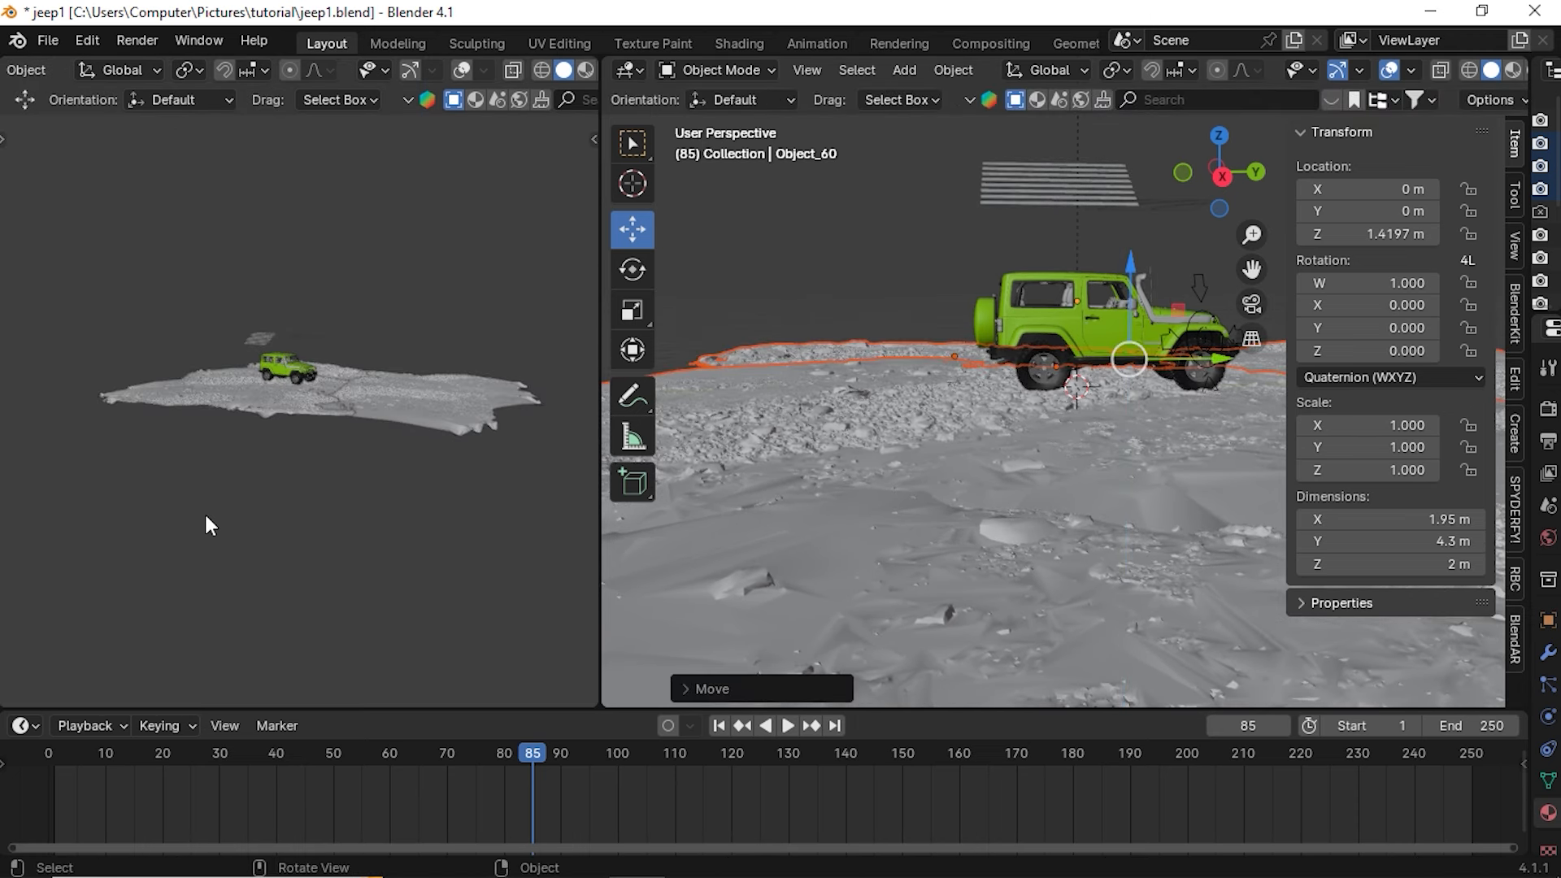
{"action": "scroll", "coordinate": [223, 481], "scroll_direction": "up", "scroll_amount": 8}
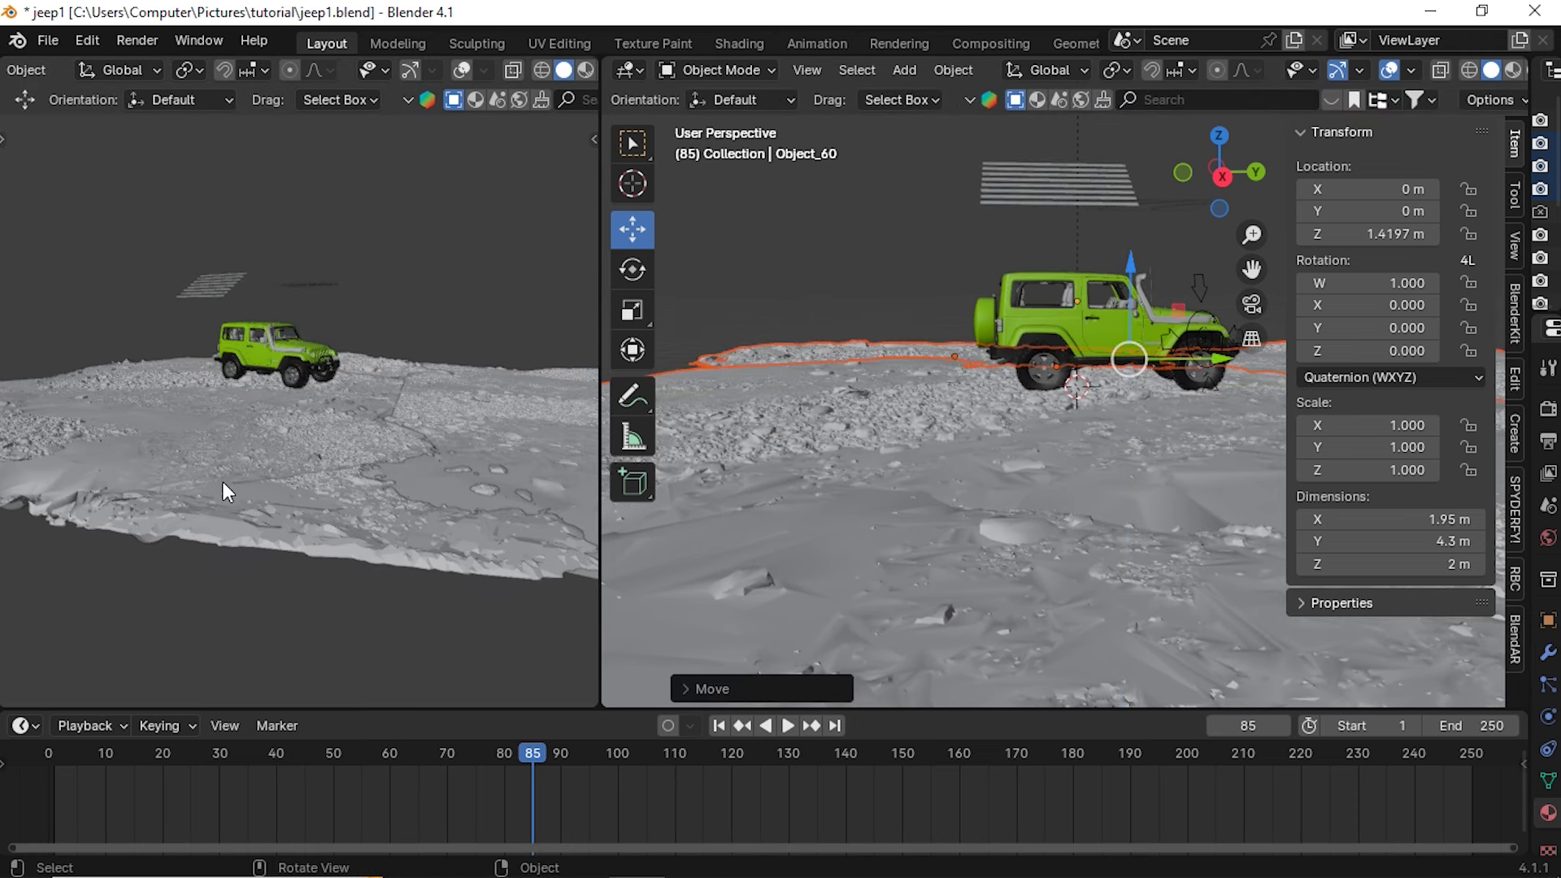
{"action": "scroll", "coordinate": [1091, 561], "scroll_direction": "down", "scroll_amount": 3}
Enter Edit Mode on the #Big Beach.003 terrain piece in front of the jeep and inspect its mesh density
{"action": "middle_click_drag", "start_coordinate": [1091, 551], "coordinate": [992, 547]}
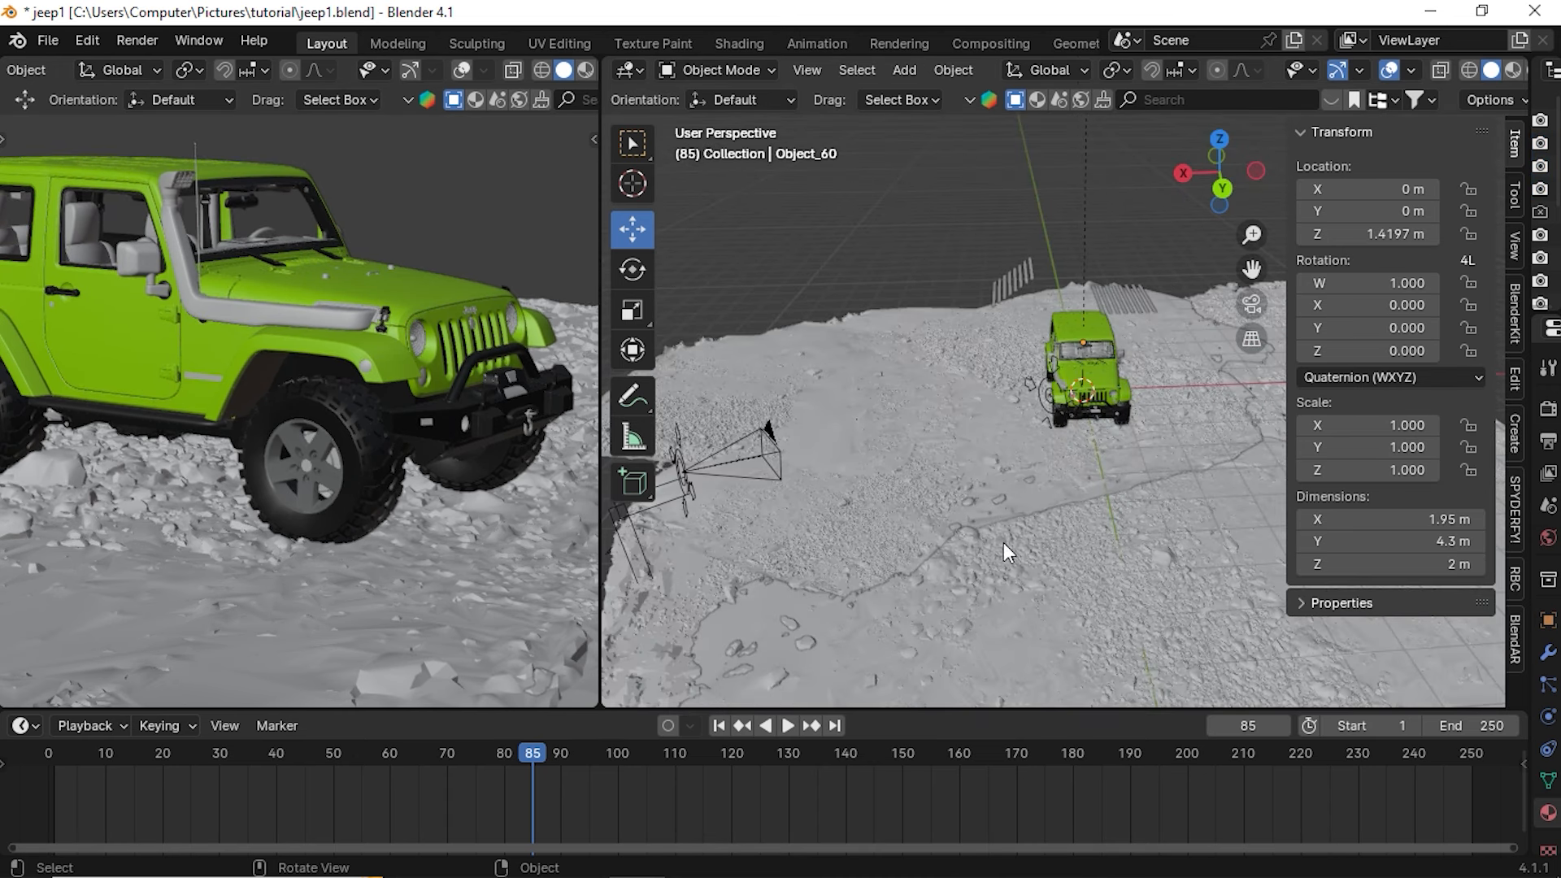
{"action": "left_click", "coordinate": [1026, 556]}
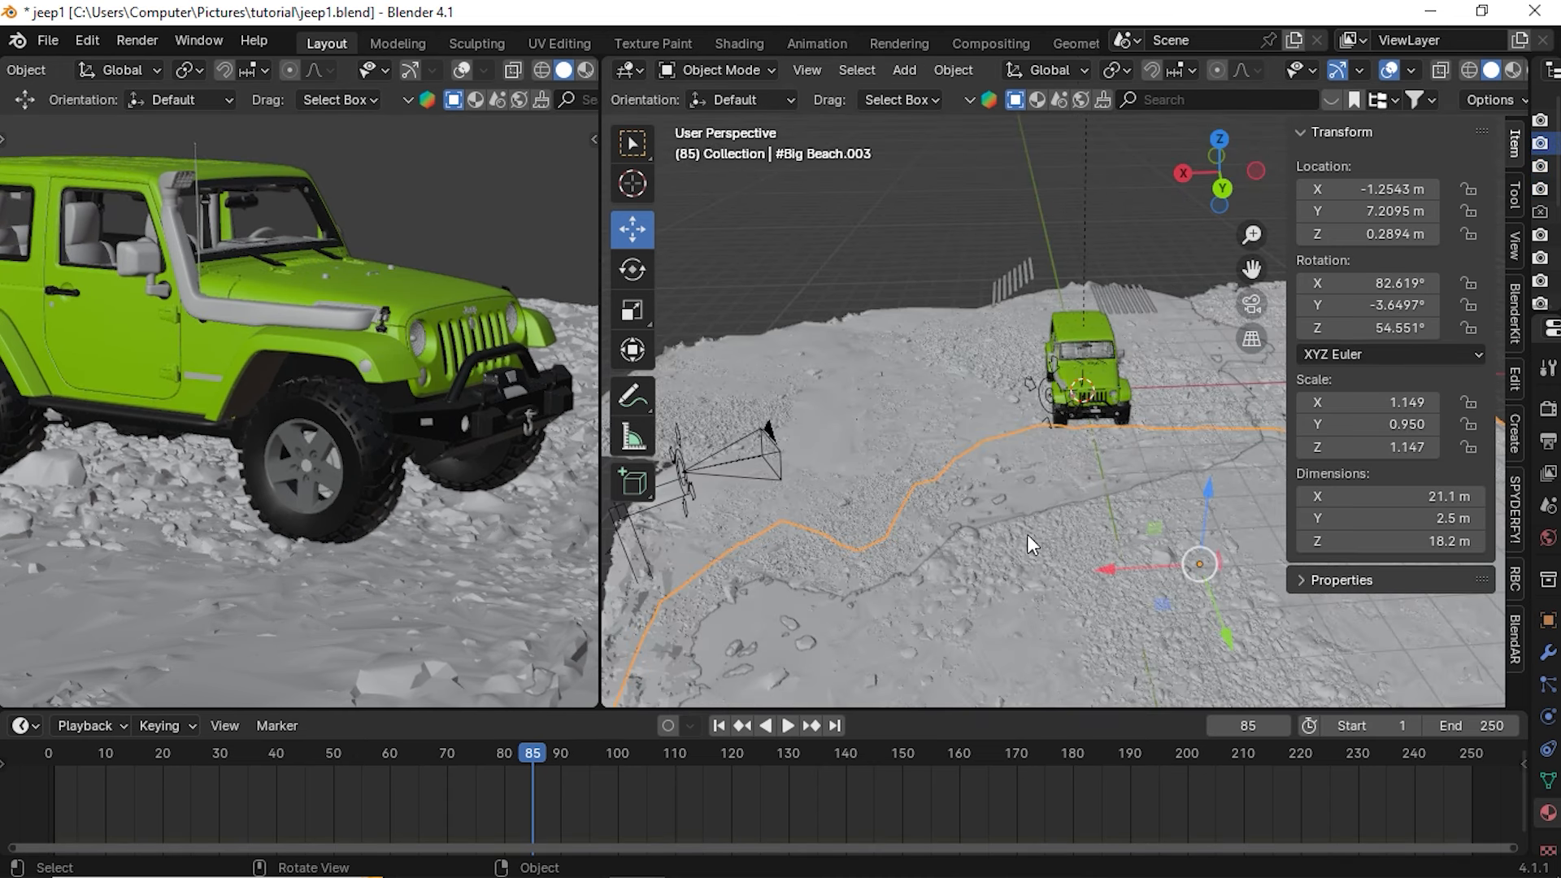
{"action": "key", "text": "Tab"}
{"action": "left_click_drag", "start_coordinate": [1246, 278], "coordinate": [981, 67]}
{"action": "middle_click_drag", "start_coordinate": [906, 411], "coordinate": [1002, 398]}
{"action": "scroll", "coordinate": [966, 460], "scroll_direction": "up", "scroll_amount": 4}
{"action": "scroll", "coordinate": [982, 443], "scroll_direction": "down", "scroll_amount": 5}
{"action": "scroll", "coordinate": [1040, 435], "scroll_direction": "up", "scroll_amount": 5}
{"action": "scroll", "coordinate": [1142, 423], "scroll_direction": "down", "scroll_amount": 5}
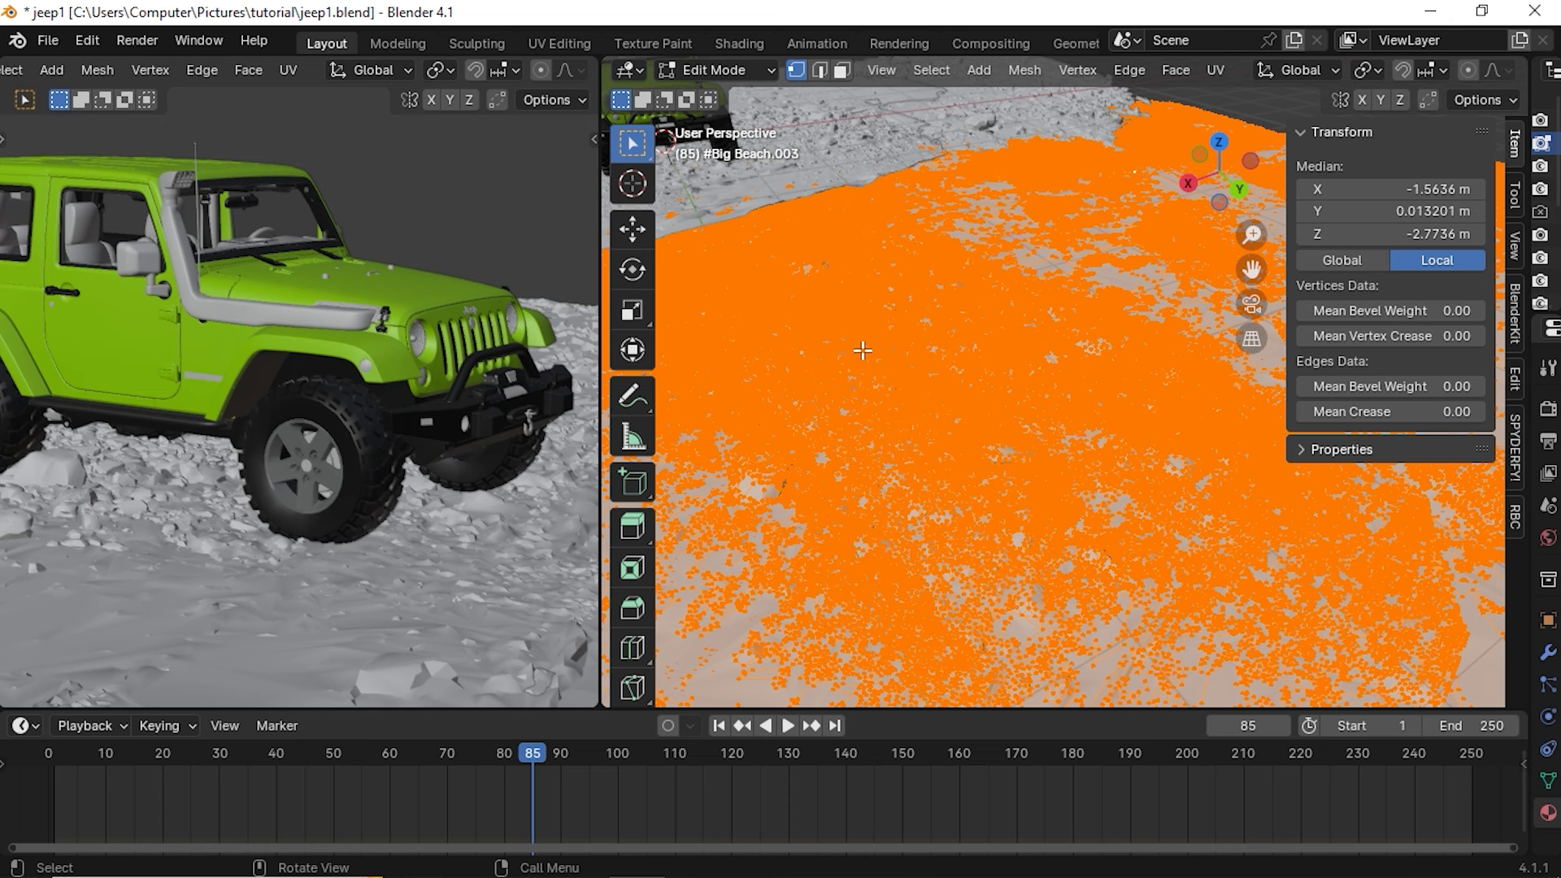
{"action": "scroll", "coordinate": [854, 350], "scroll_direction": "down", "scroll_amount": 2}
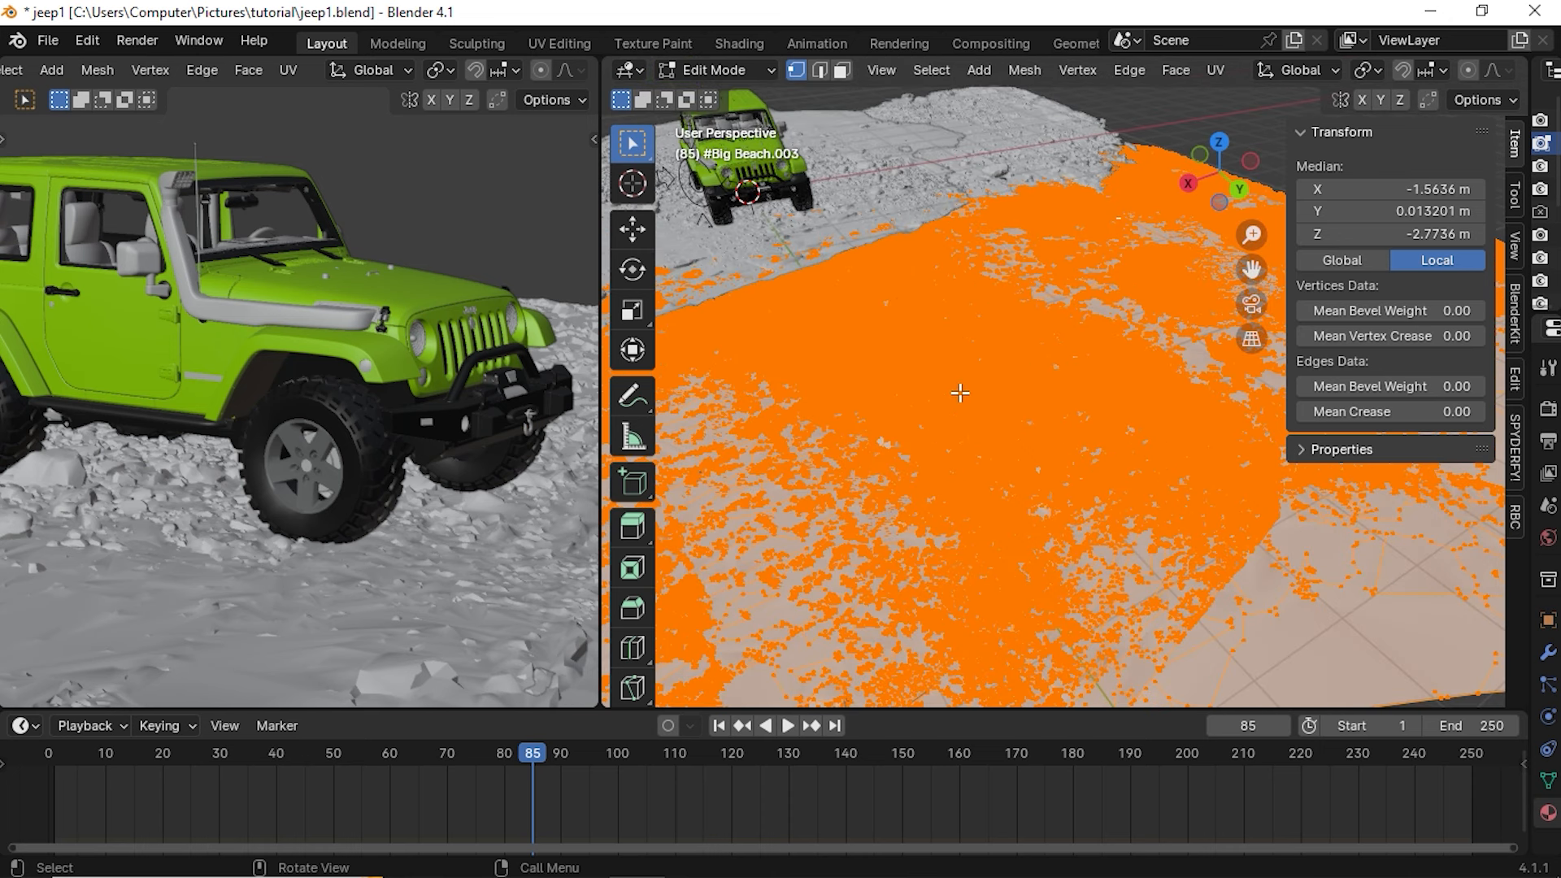
{"action": "scroll", "coordinate": [944, 356], "scroll_direction": "down", "scroll_amount": 3}
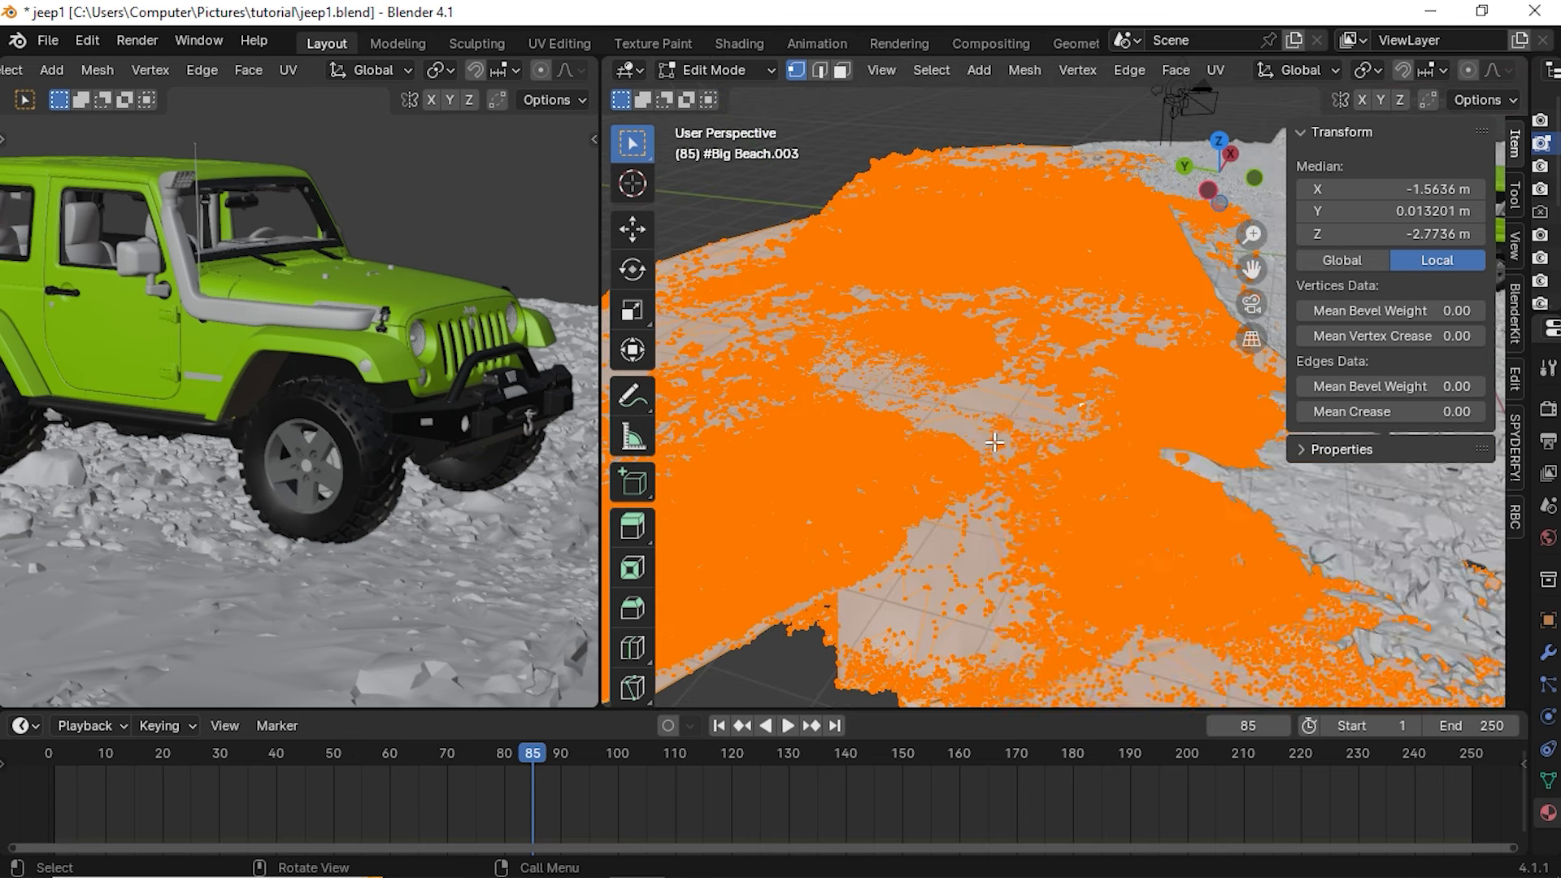
Apply Merge by Distance to the vertices of #Big Beach.003 and inspect the mesh up close
{"action": "key", "text": "F3"}
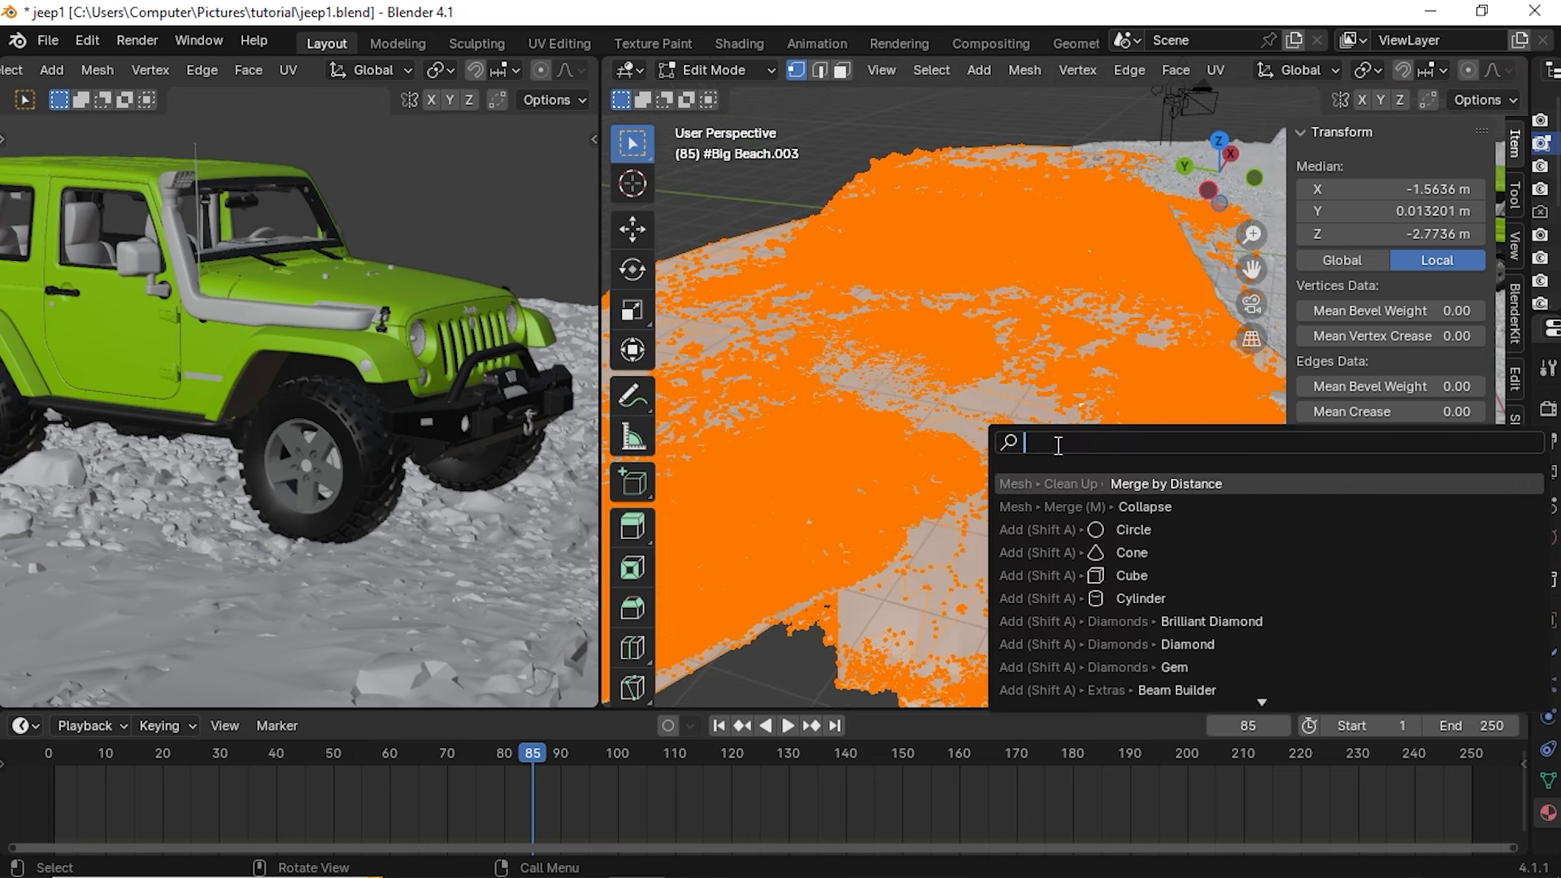
{"action": "key", "text": "Escape"}
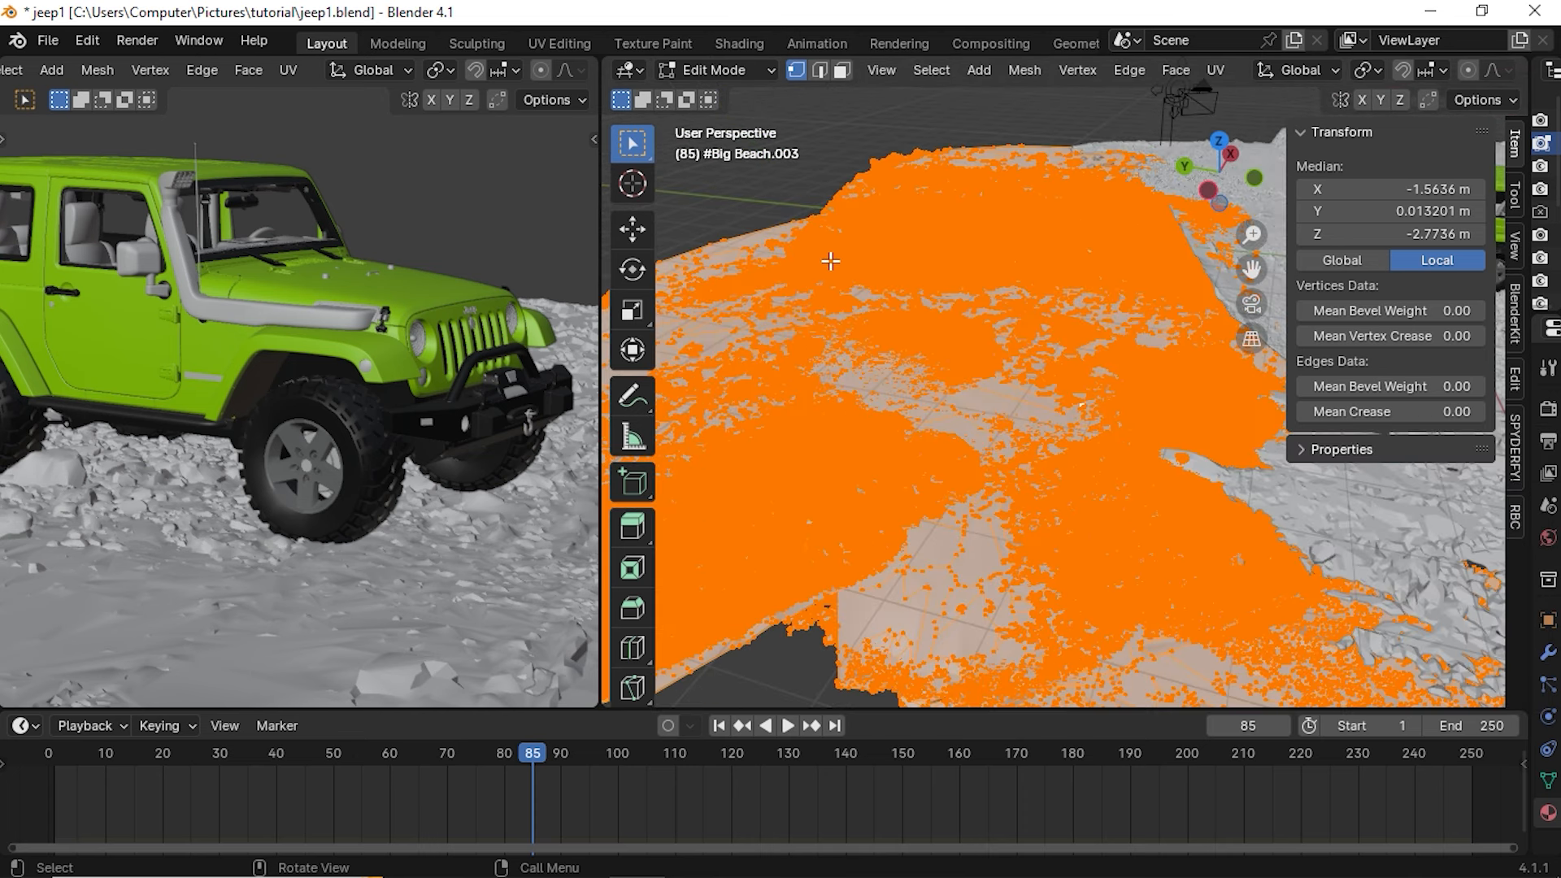
{"action": "key", "text": "F3"}
{"action": "type", "text": "merge"}
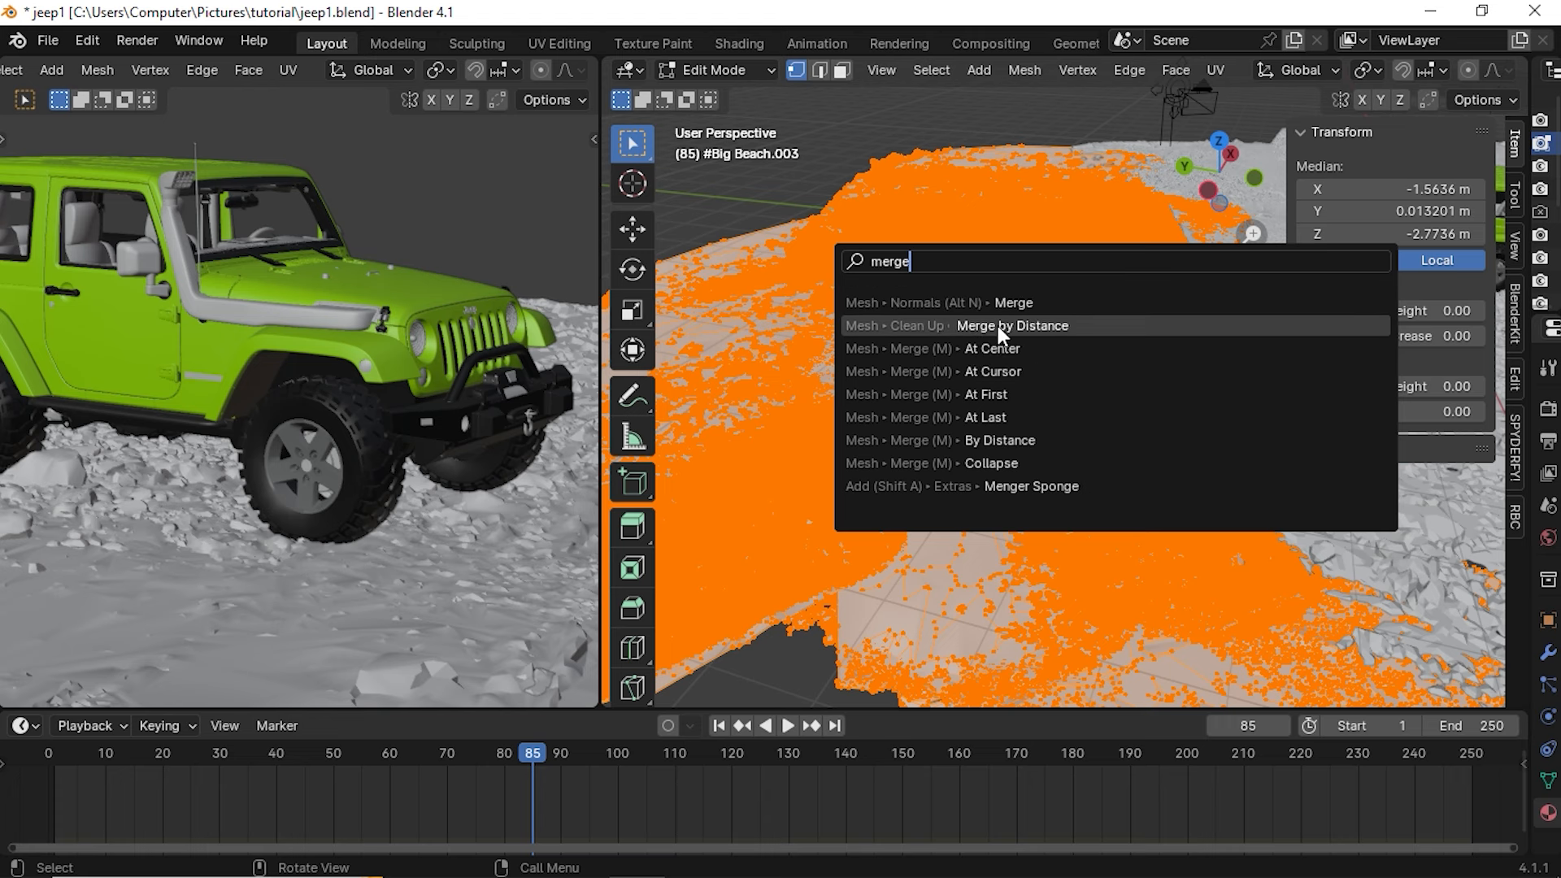
{"action": "left_click", "coordinate": [1065, 326]}
{"action": "scroll", "coordinate": [947, 397], "scroll_direction": "up", "scroll_amount": 6}
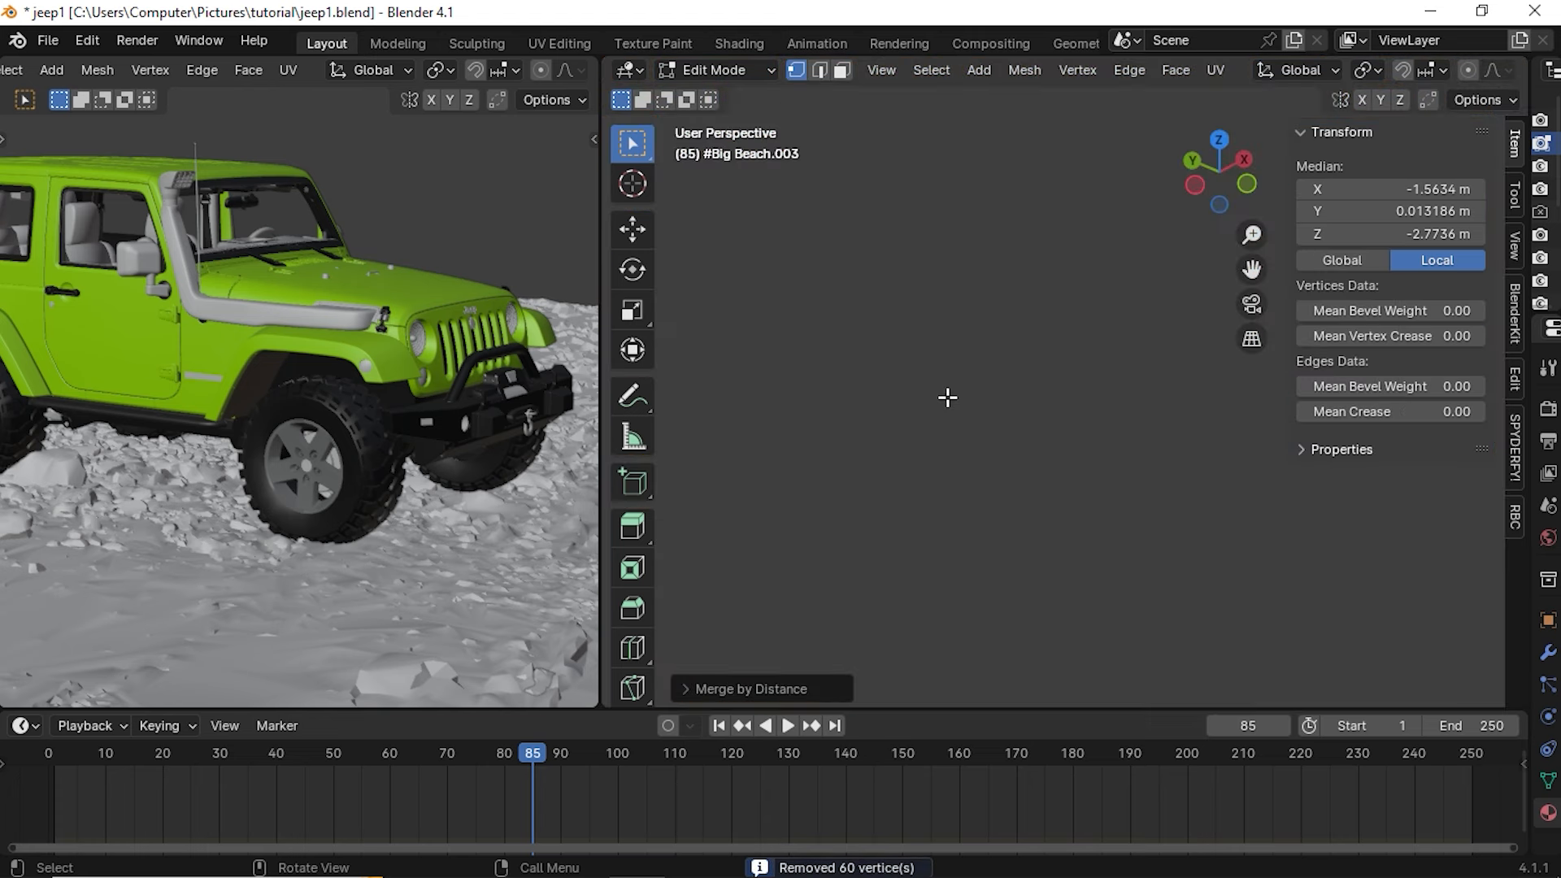
{"action": "middle_click_drag", "start_coordinate": [948, 398], "coordinate": [1014, 432]}
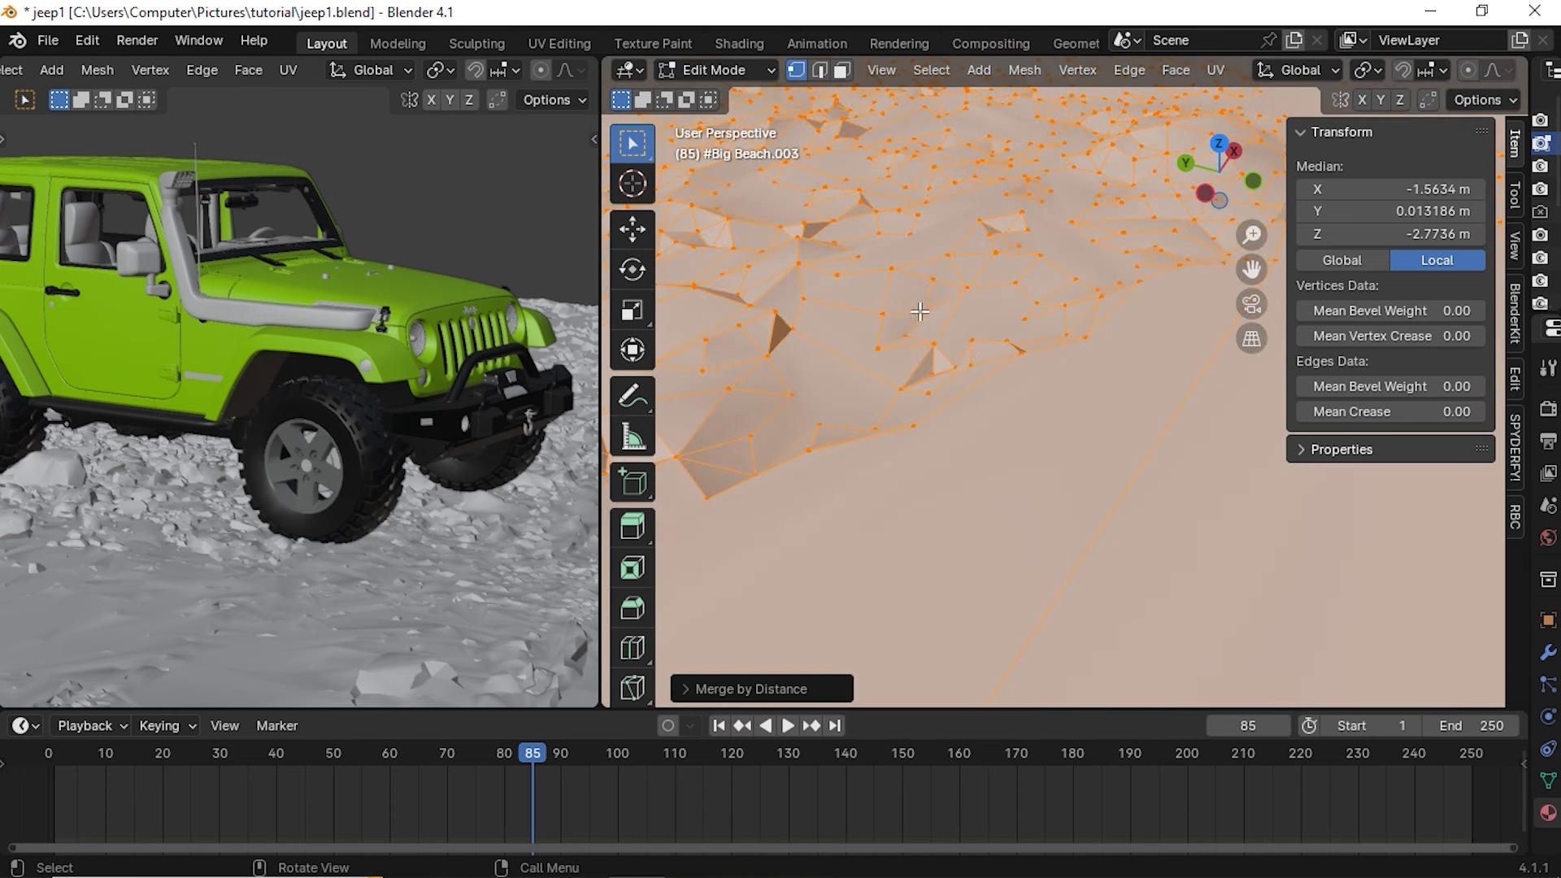
{"action": "middle_click_drag", "start_coordinate": [920, 312], "coordinate": [939, 320]}
{"action": "scroll", "coordinate": [943, 315], "scroll_direction": "down", "scroll_amount": 10}
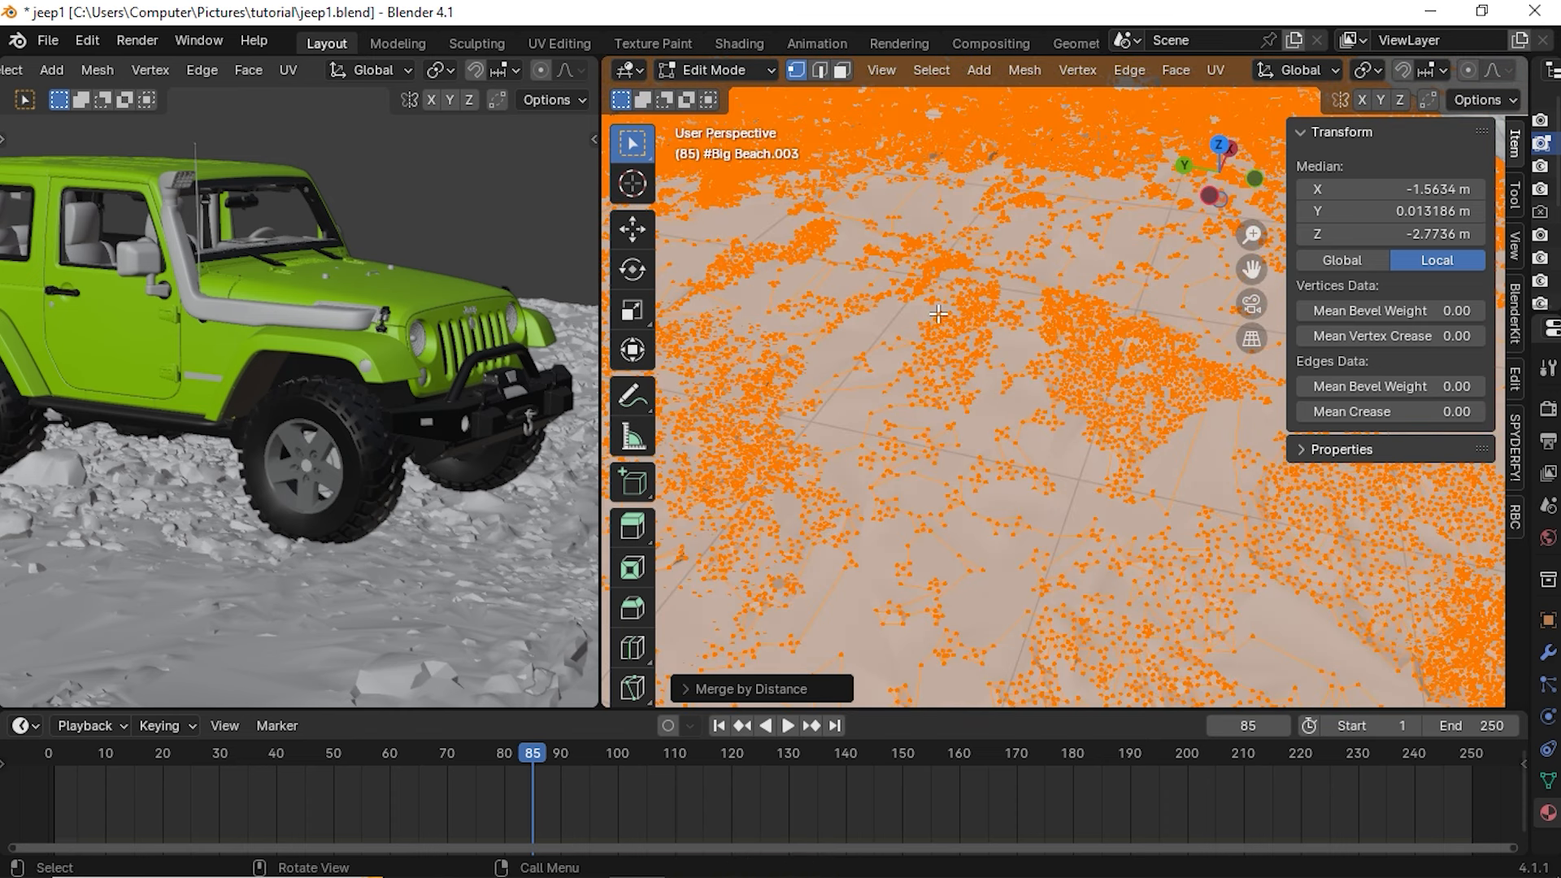
Try a Decimate modifier in Un-Subdivide mode with 1 iteration on #Big Beach.003, and remove the modifier again
{"action": "scroll", "coordinate": [1024, 282], "scroll_direction": "down", "scroll_amount": 8}
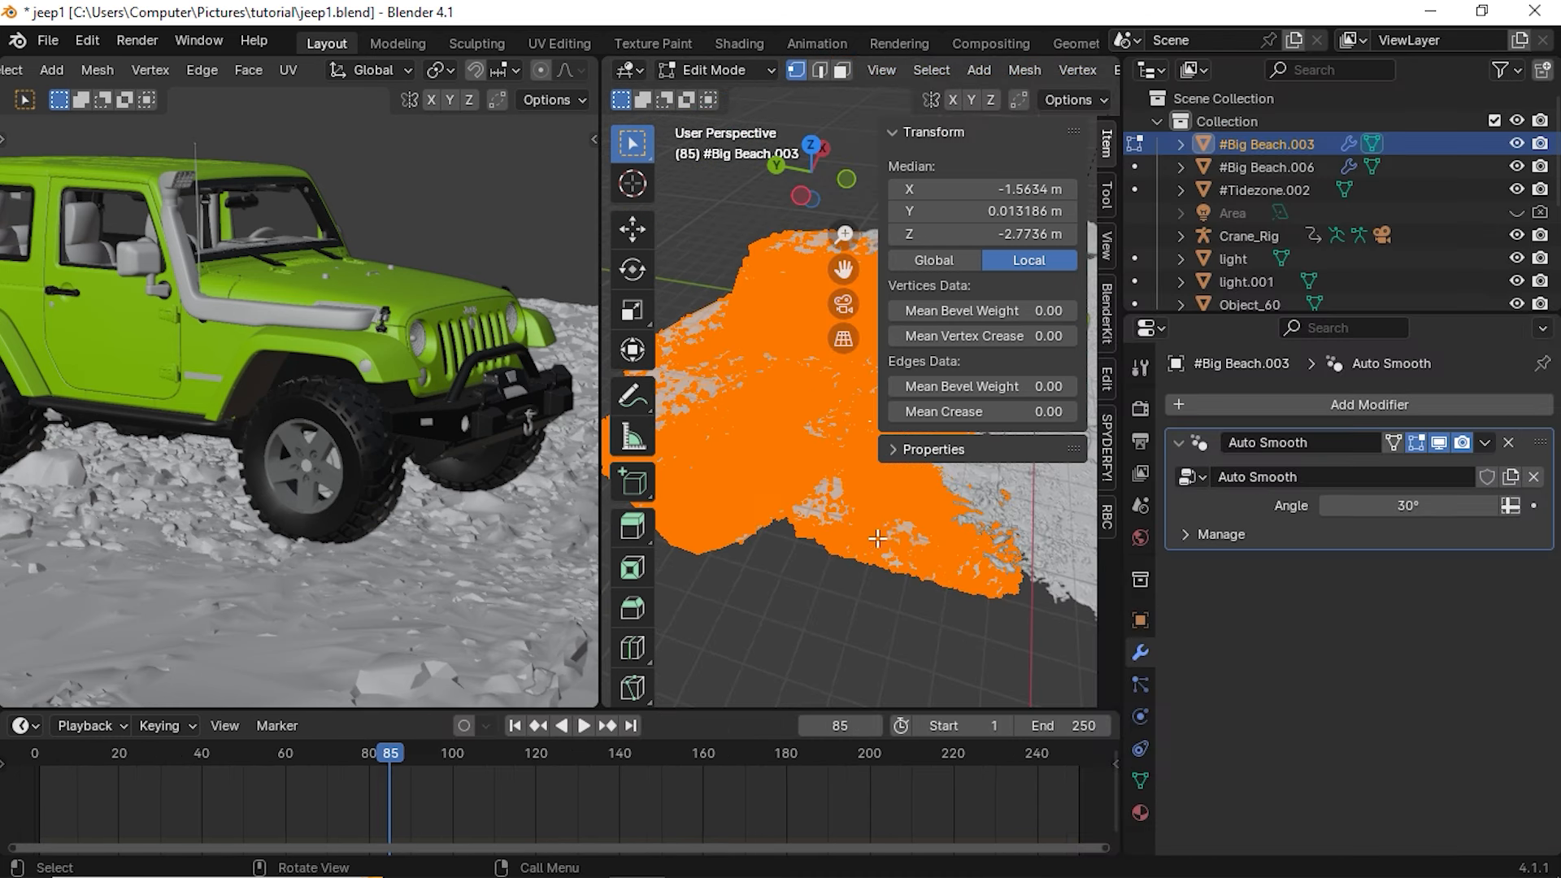
{"action": "middle_click_drag", "start_coordinate": [899, 512], "coordinate": [867, 494]}
{"action": "scroll", "coordinate": [867, 493], "scroll_direction": "up", "scroll_amount": 8}
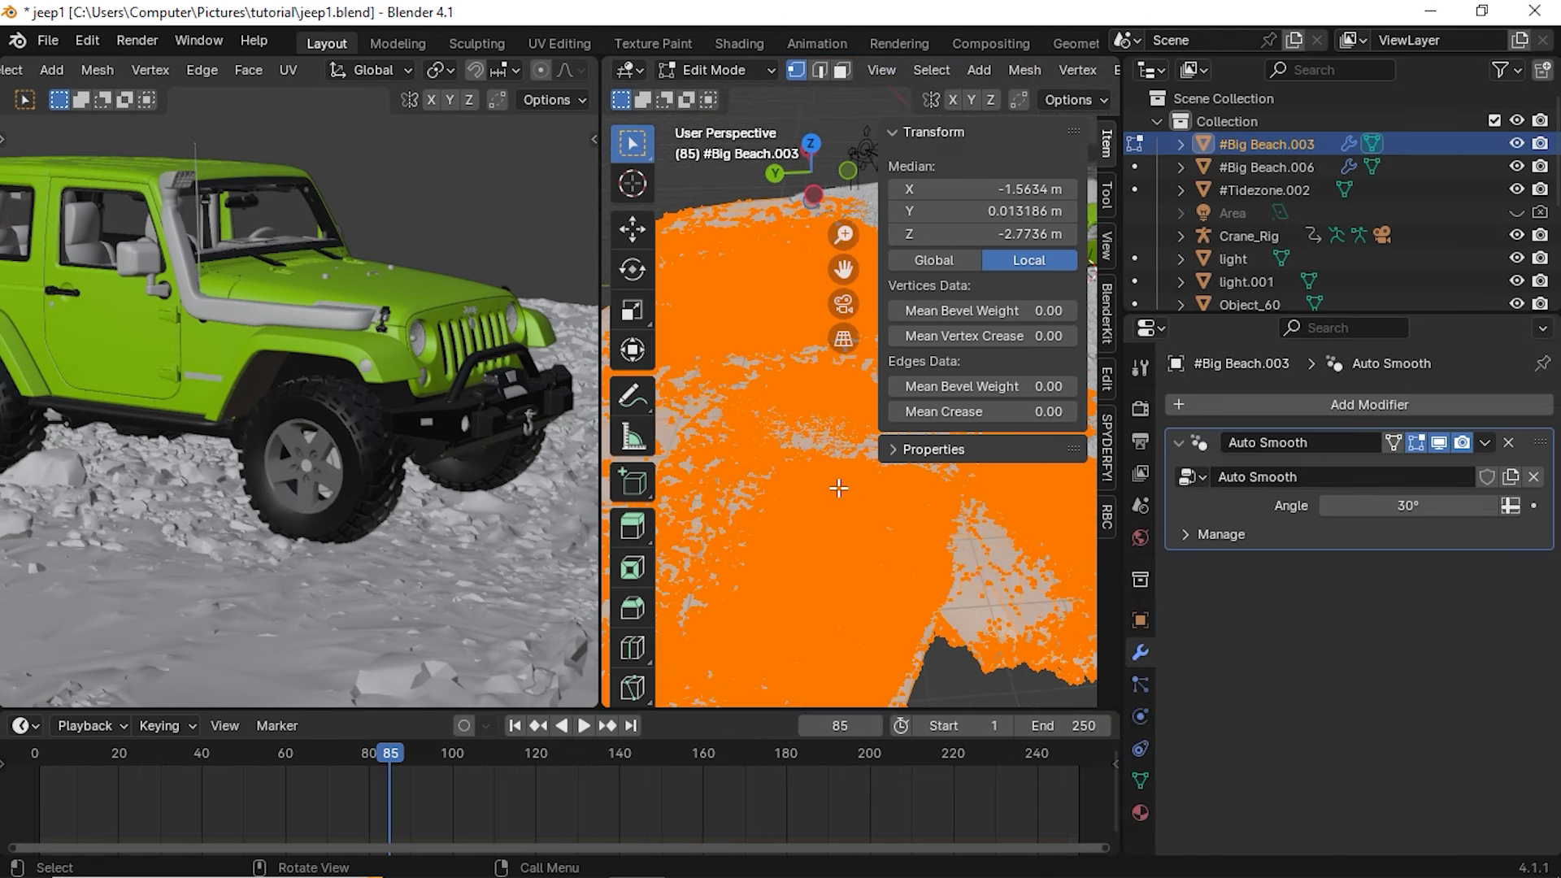
{"action": "left_click", "coordinate": [1328, 407]}
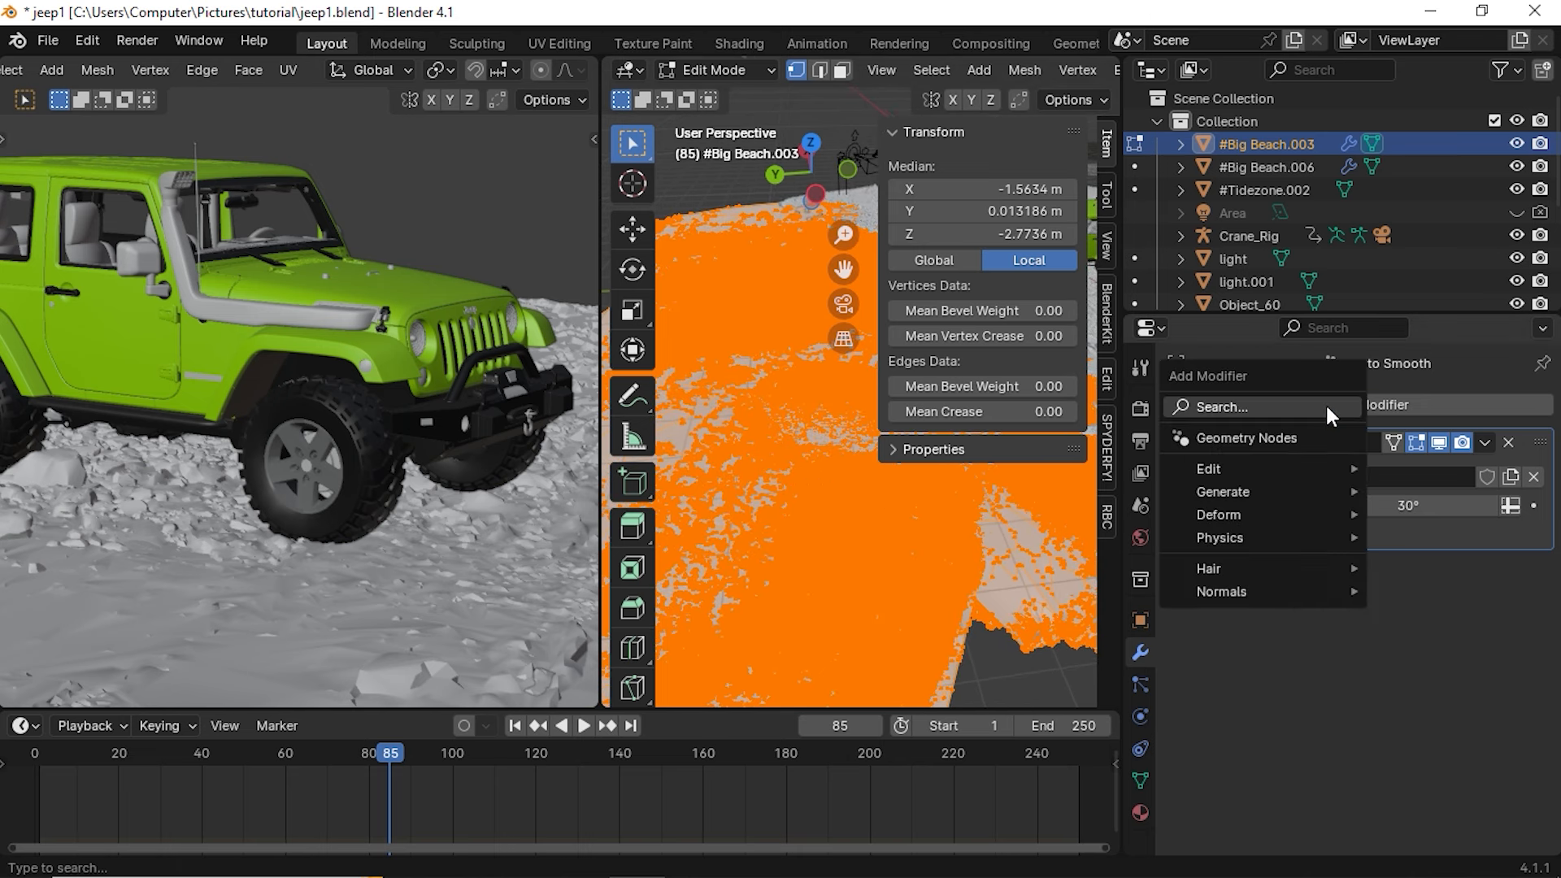
{"action": "left_click", "coordinate": [1253, 404]}
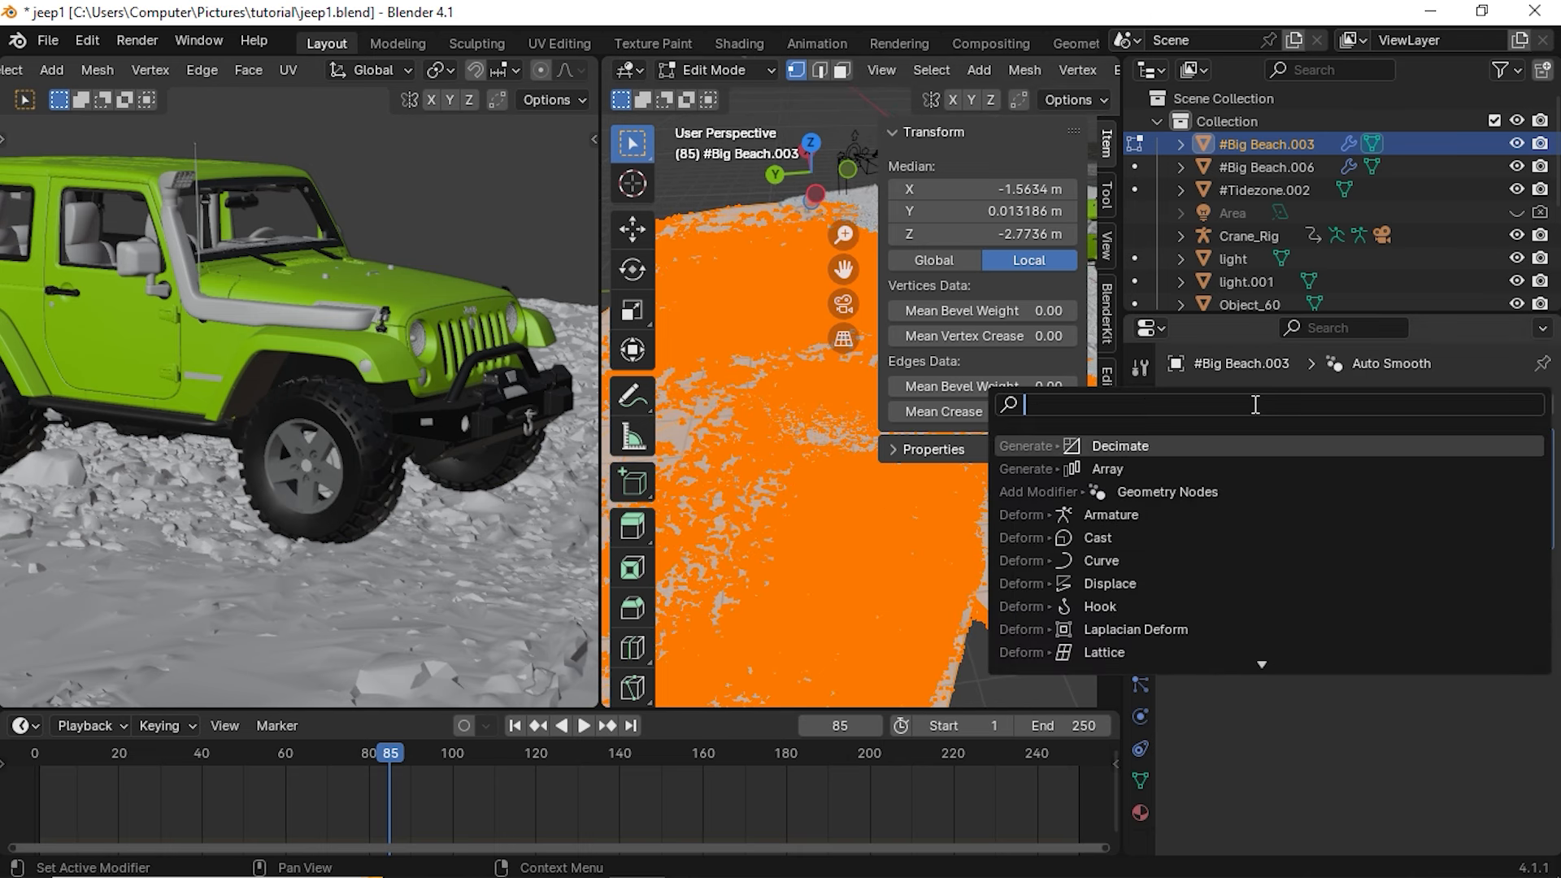
{"action": "type", "text": "deci"}
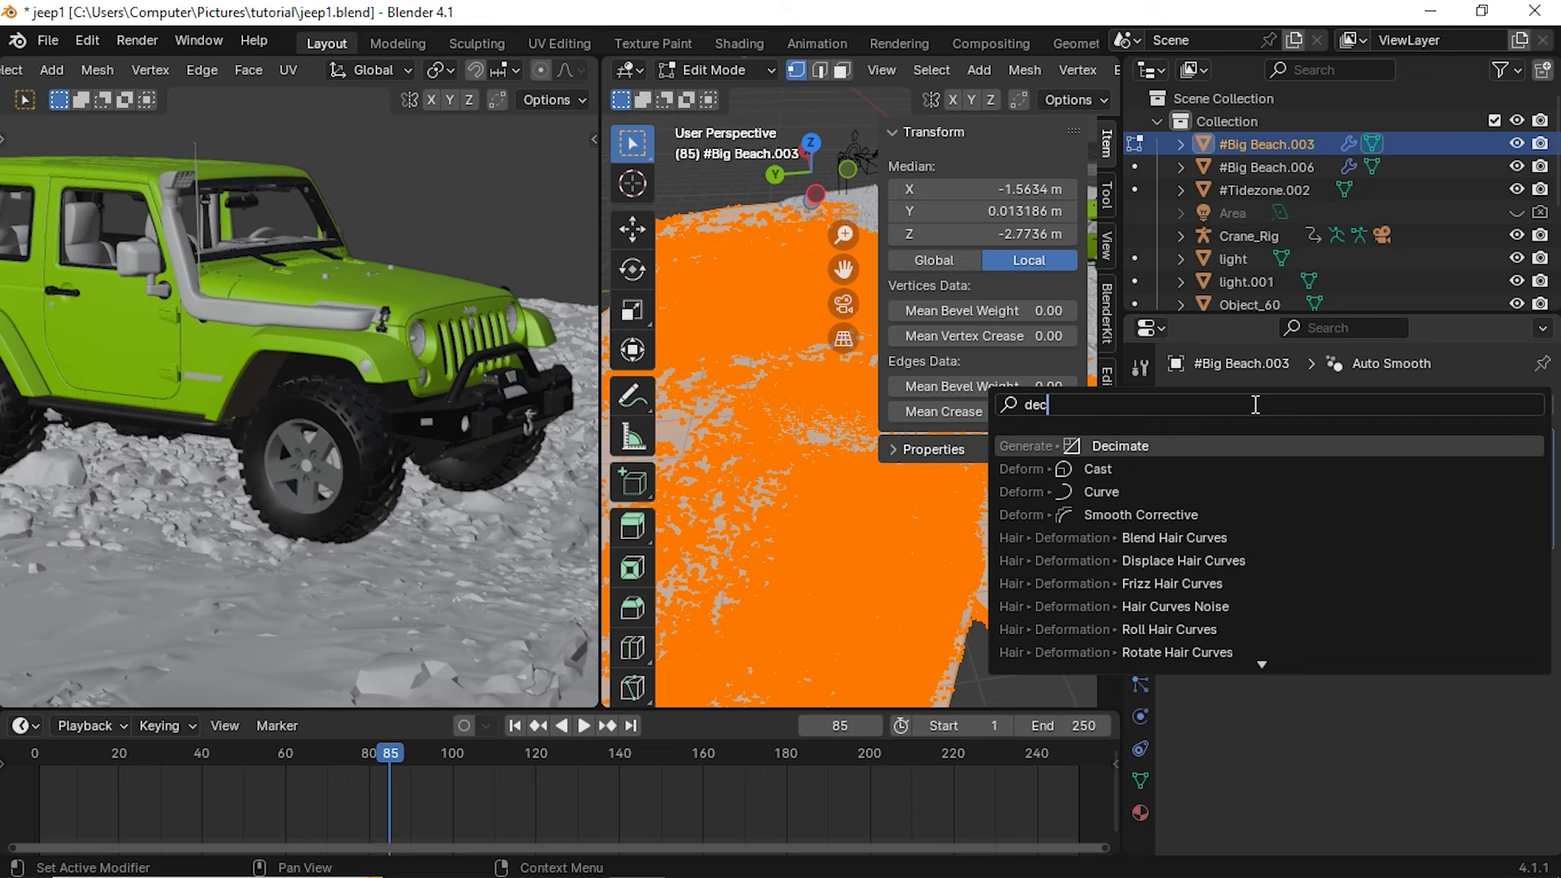
{"action": "left_click", "coordinate": [1129, 444]}
{"action": "left_click", "coordinate": [1380, 606]}
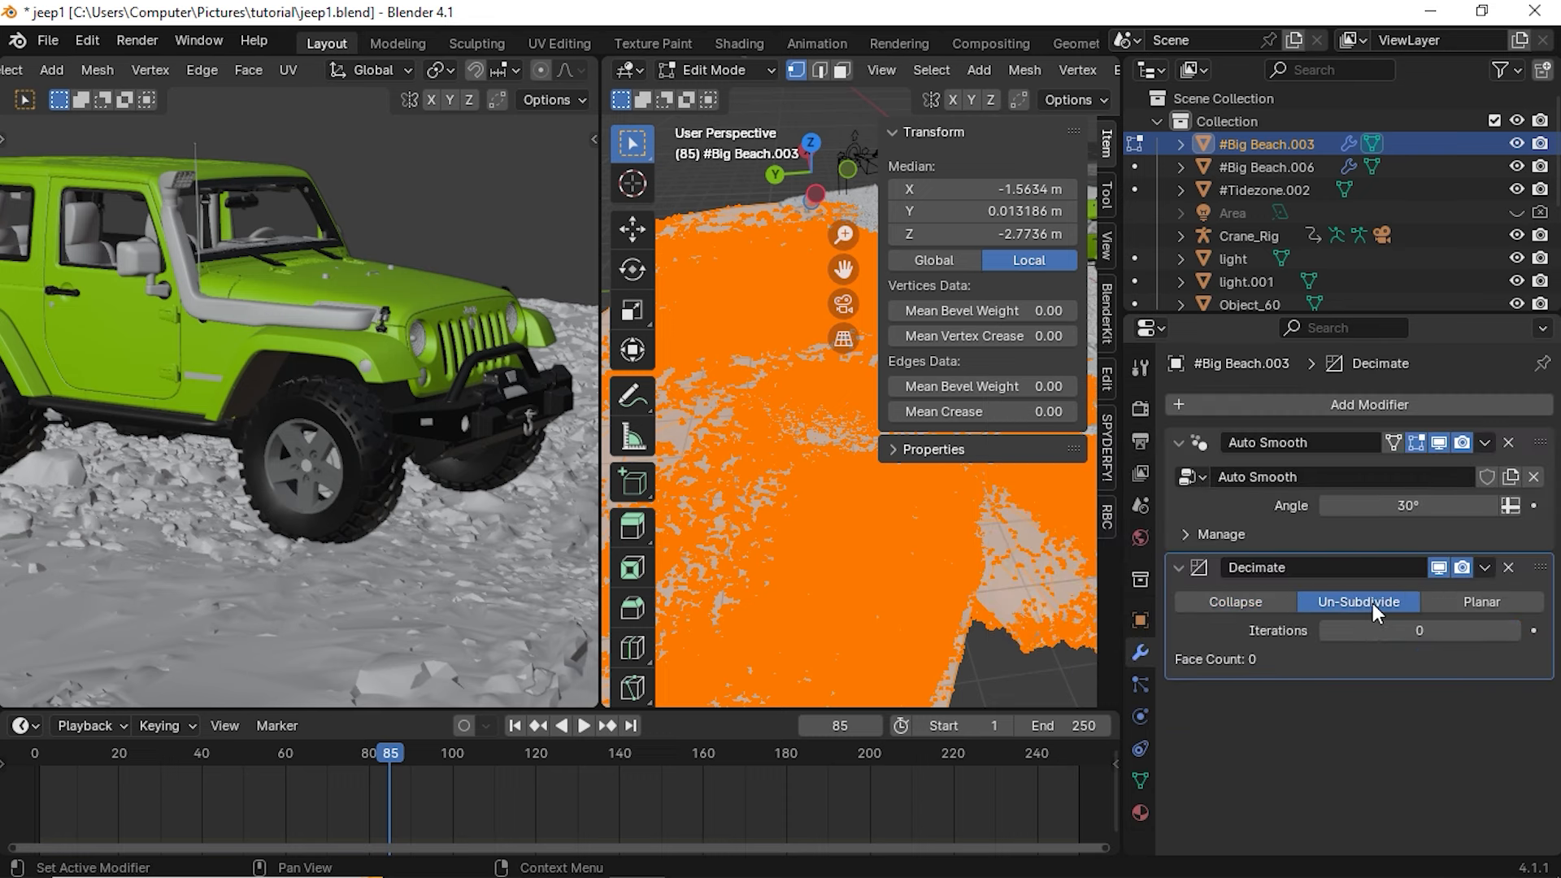
{"action": "left_click", "coordinate": [1514, 631]}
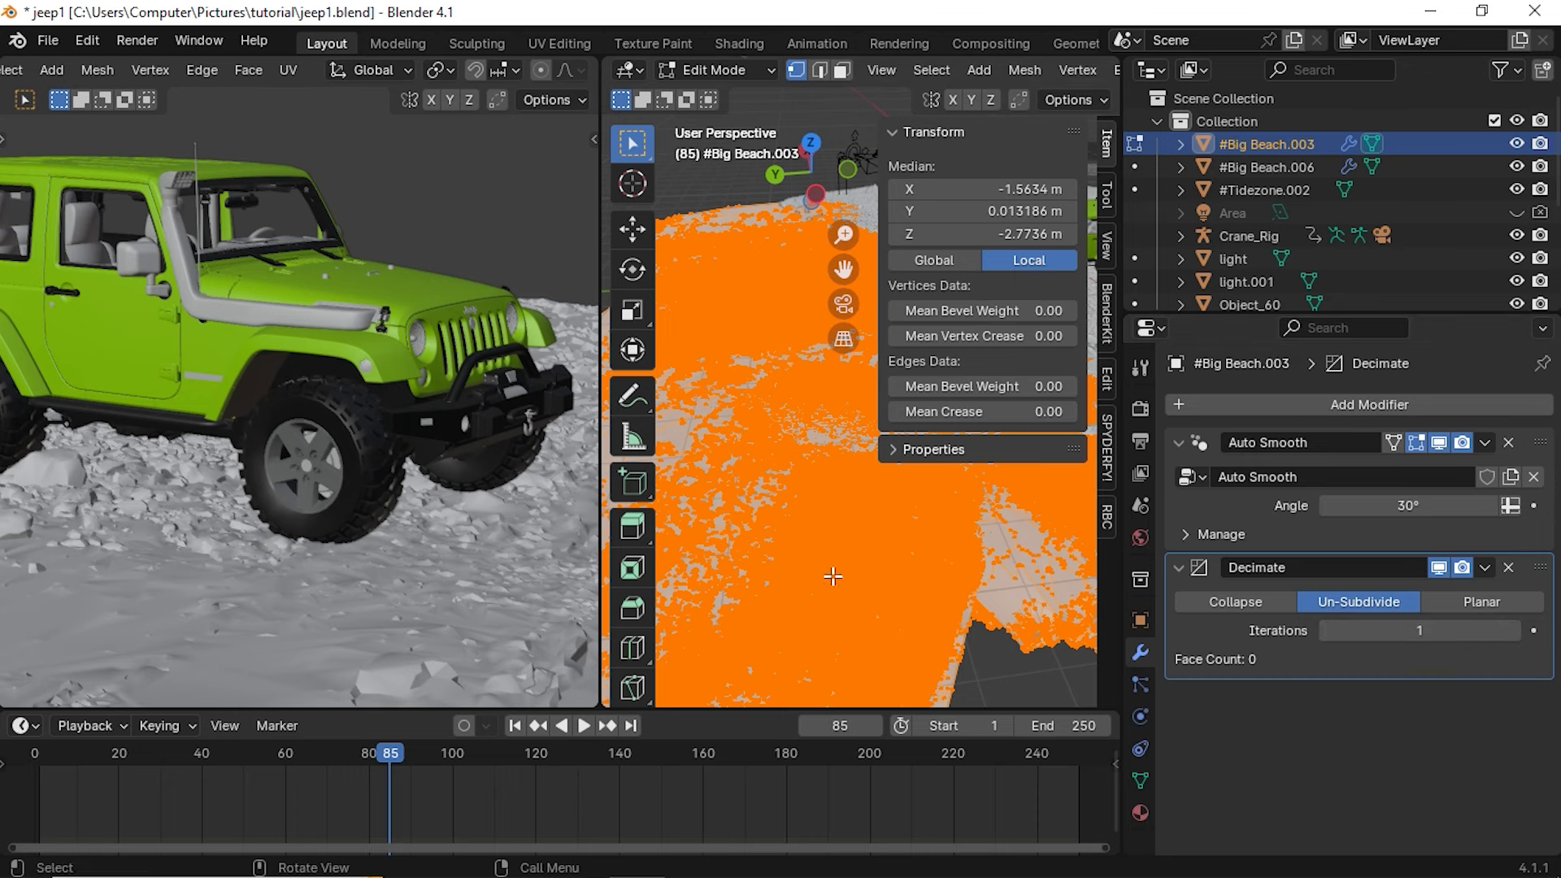
{"action": "middle_click_drag", "start_coordinate": [833, 571], "coordinate": [762, 473]}
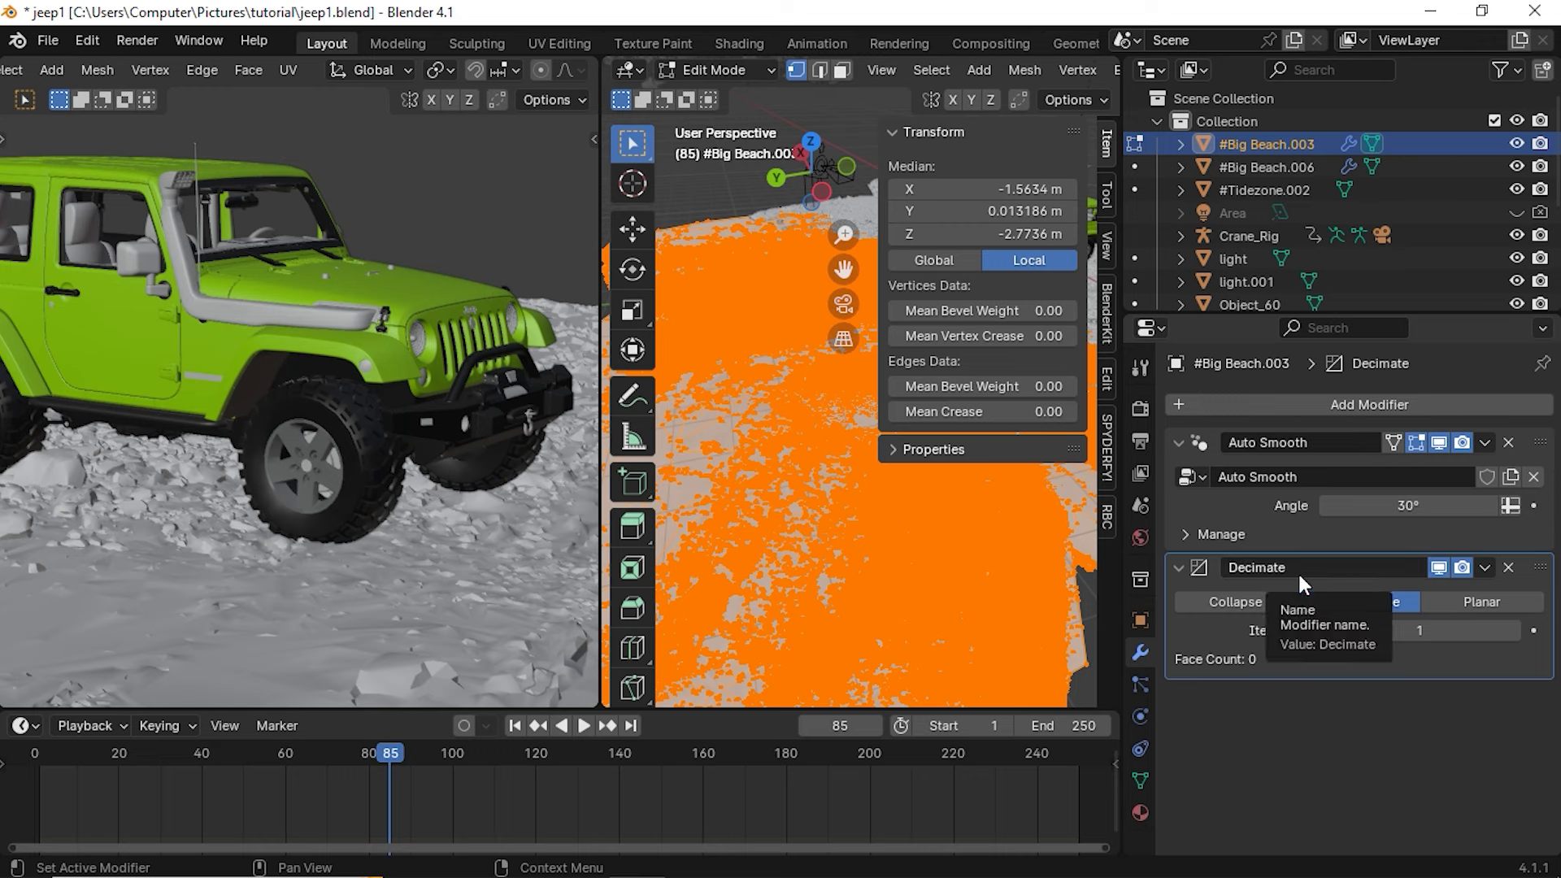
{"action": "middle_click_drag", "start_coordinate": [968, 570], "coordinate": [943, 630]}
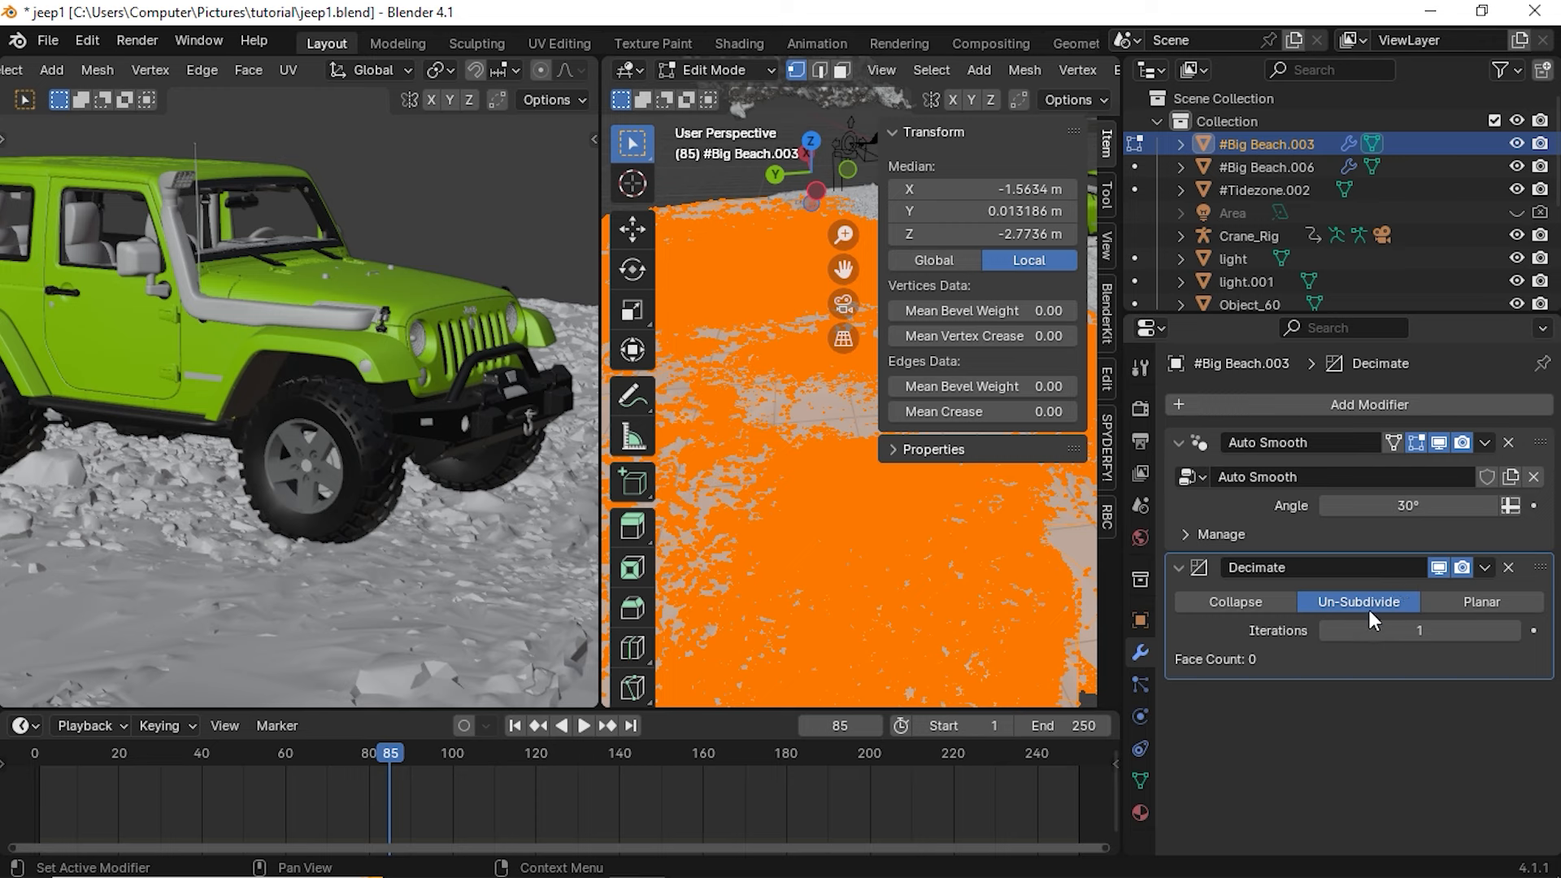
{"action": "key", "text": "ctrl+x"}
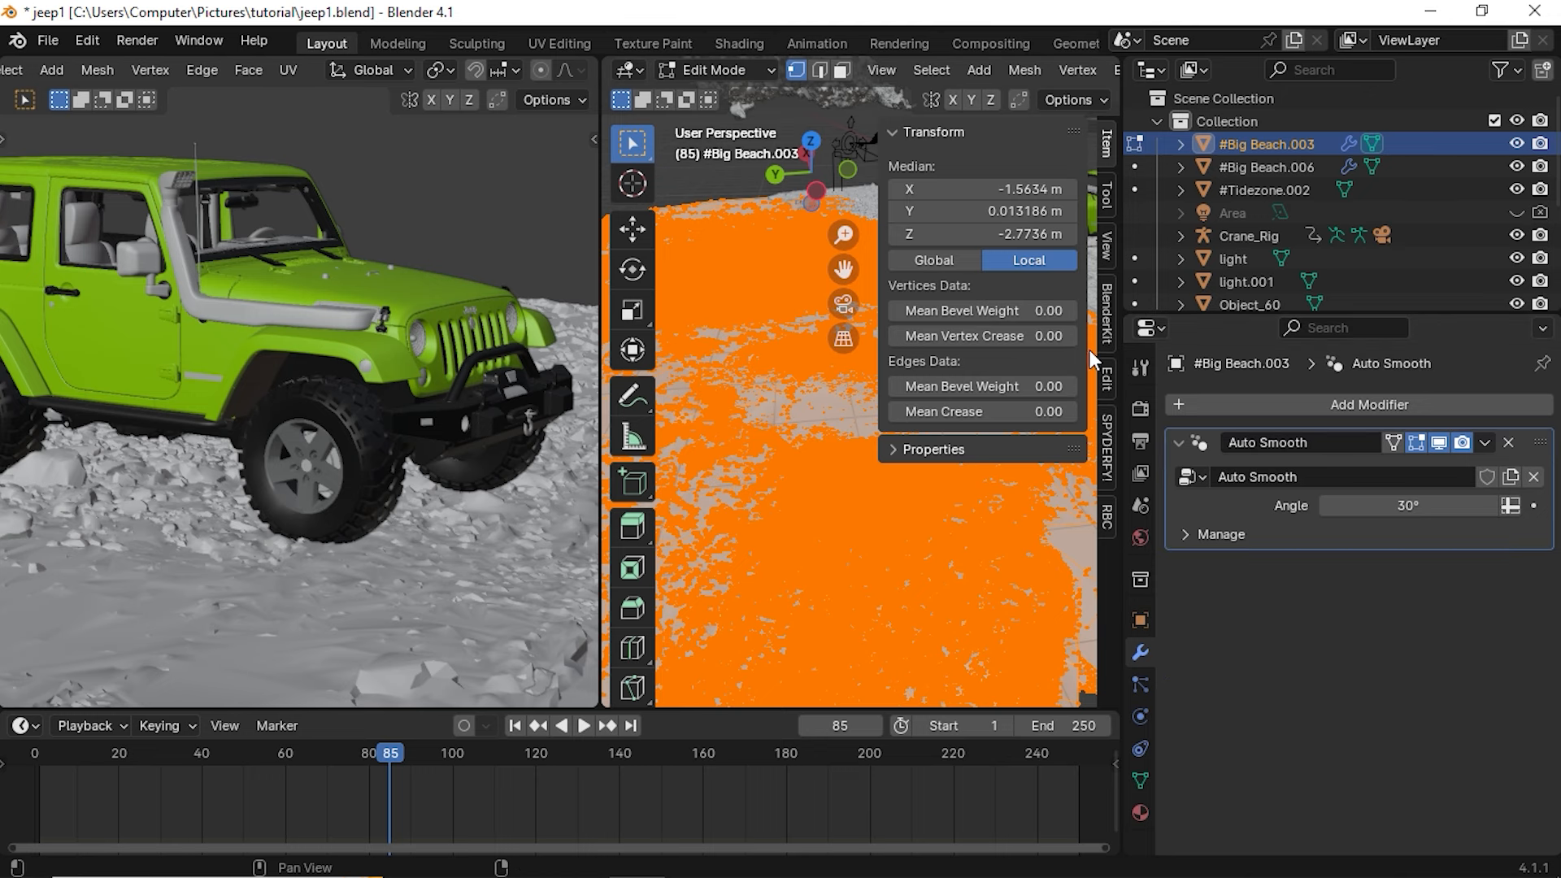
Look over the #Big Beach.003 mesh from several angles in a wider viewport and return to Object Mode
{"action": "left_click_drag", "start_coordinate": [1121, 354], "coordinate": [1323, 354]}
{"action": "scroll", "coordinate": [846, 512], "scroll_direction": "down", "scroll_amount": 4}
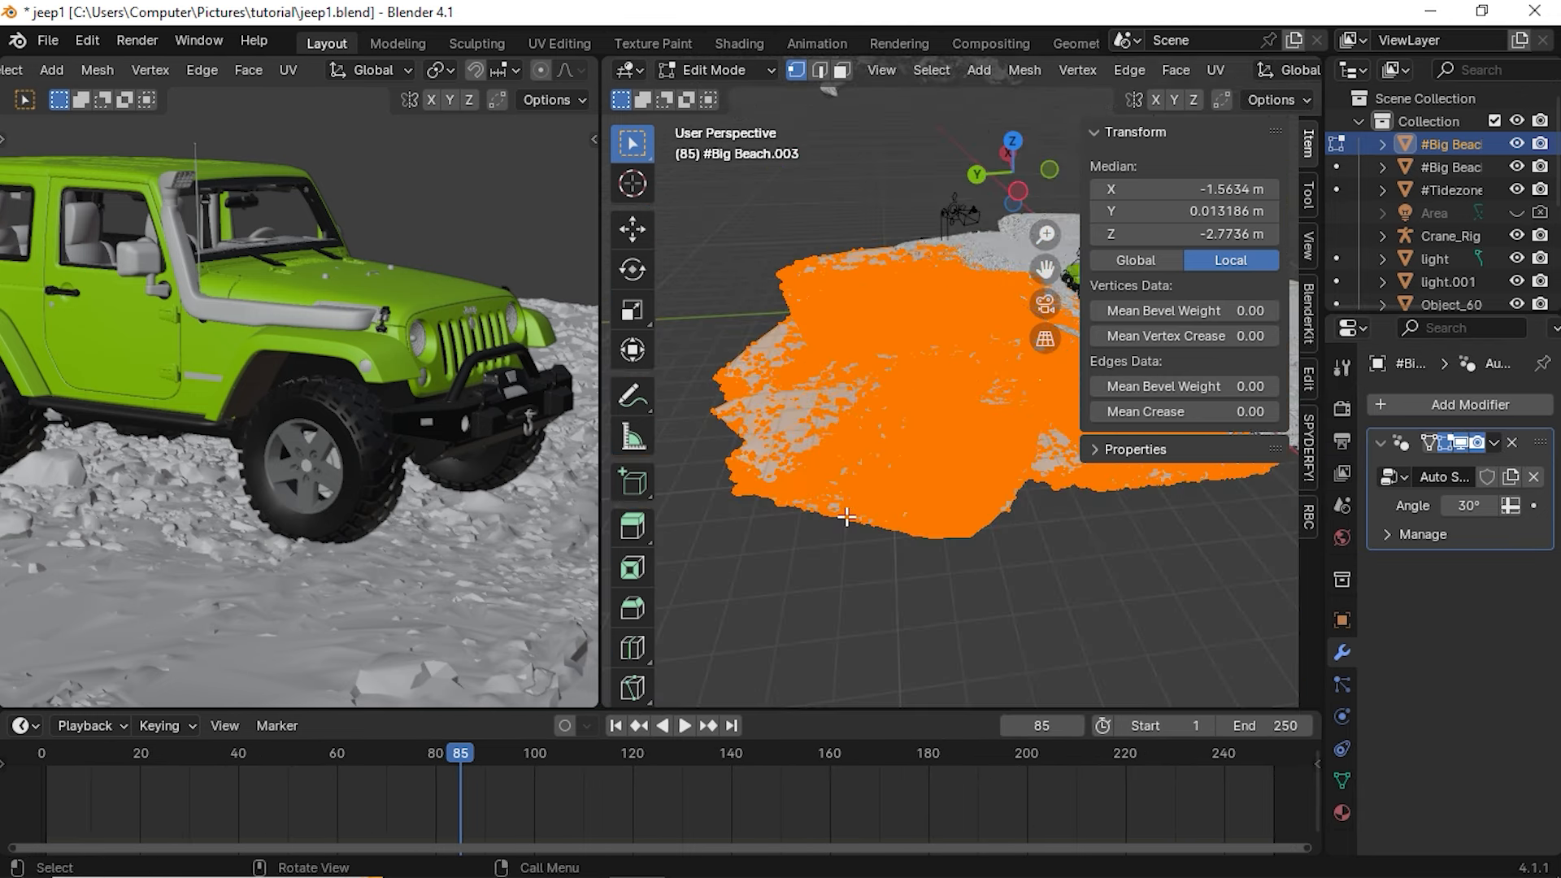
{"action": "middle_click_drag", "start_coordinate": [858, 501], "coordinate": [957, 501]}
{"action": "scroll", "coordinate": [907, 394], "scroll_direction": "up", "scroll_amount": 5}
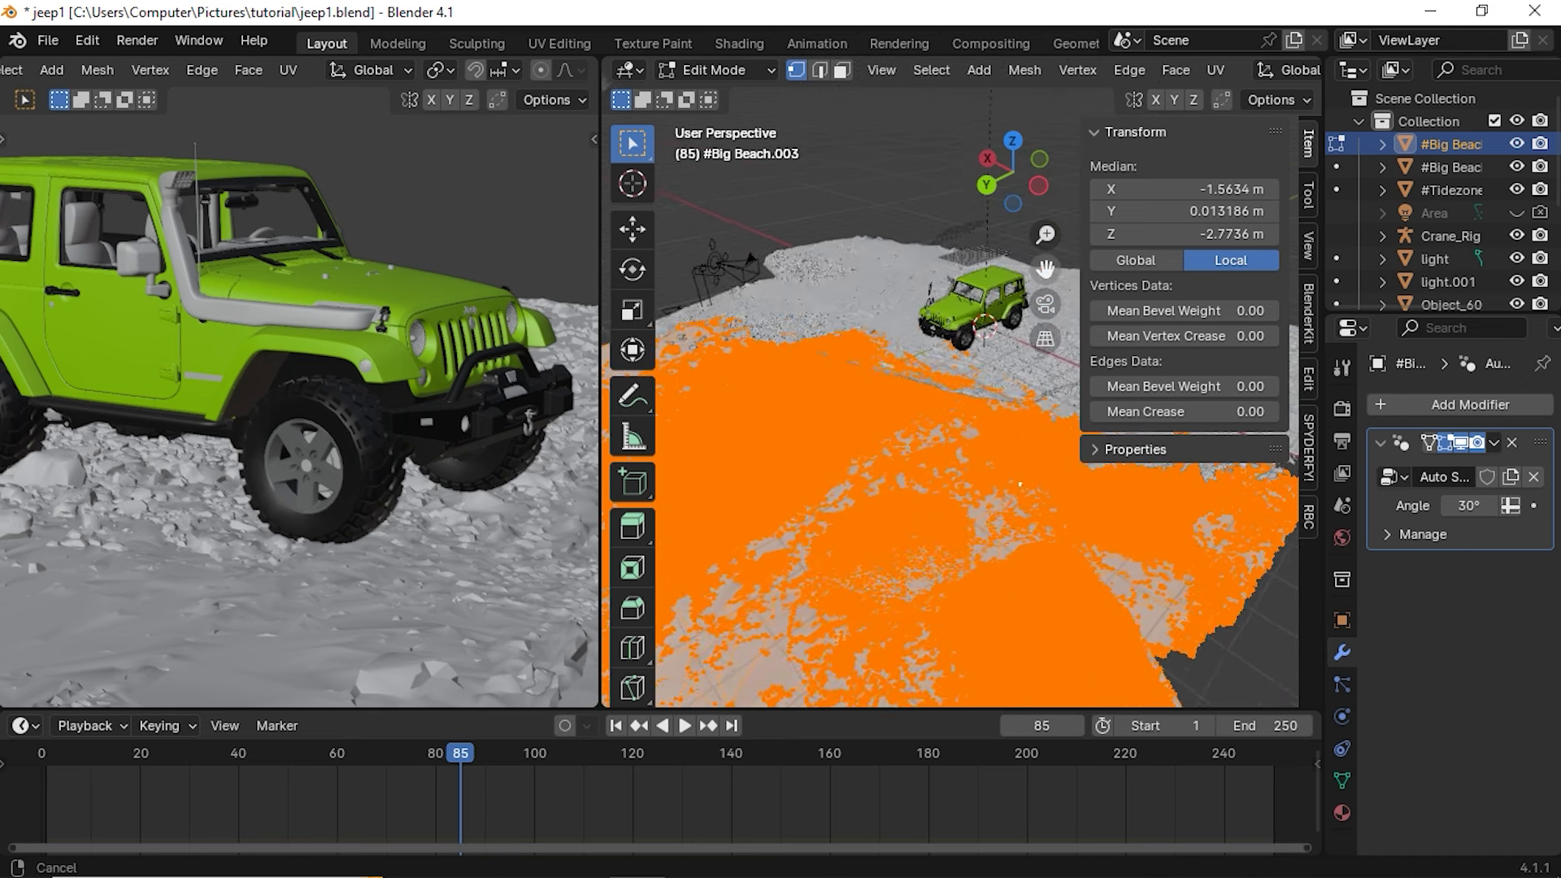
{"action": "middle_click_drag", "start_coordinate": [899, 405], "coordinate": [955, 449]}
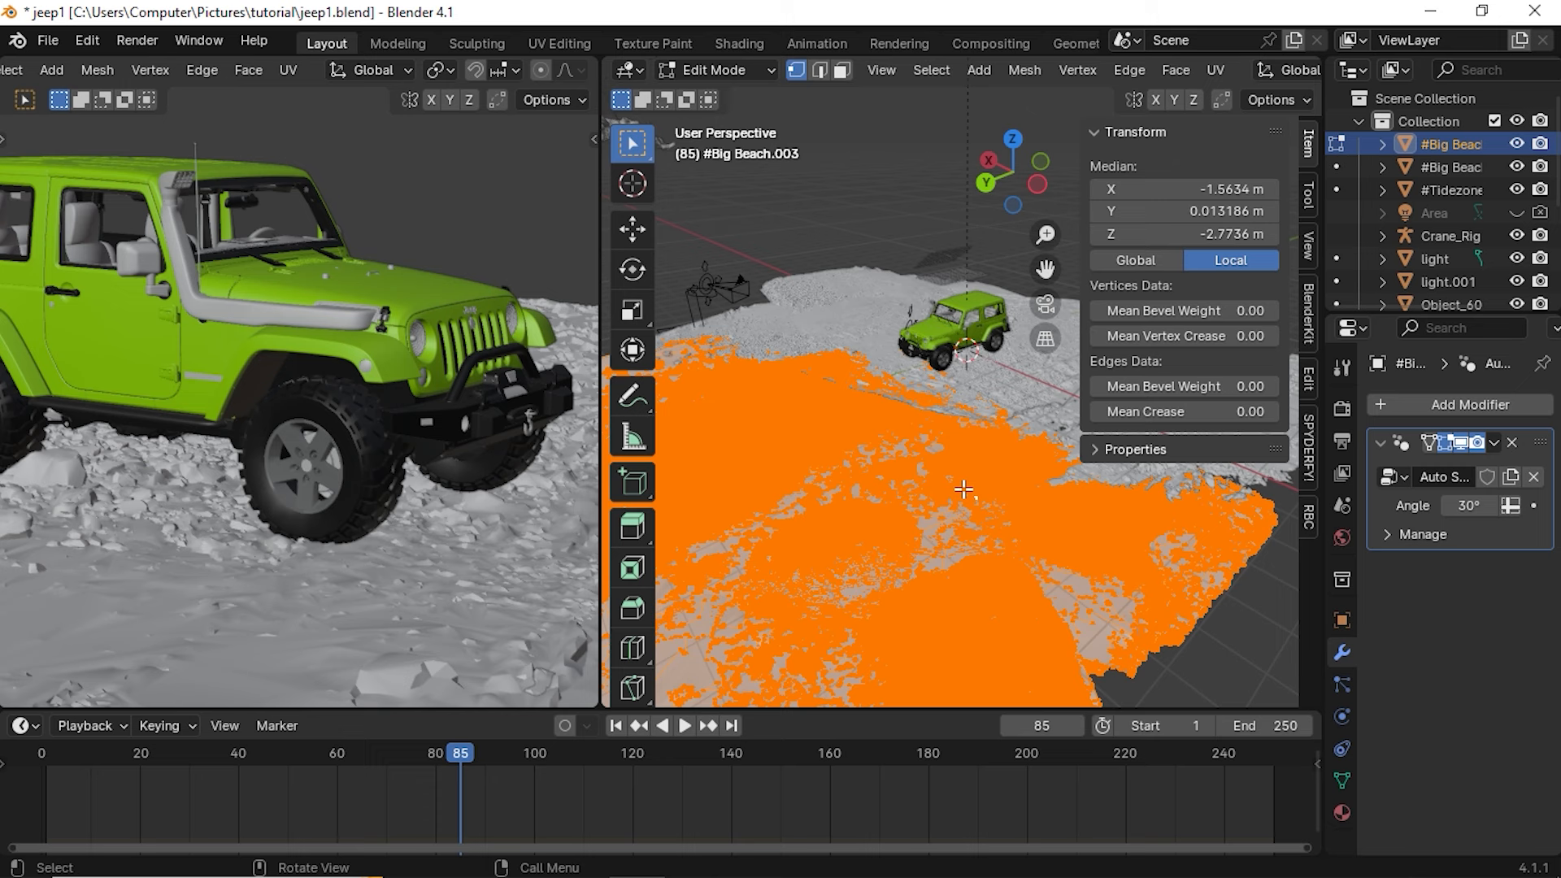
{"action": "middle_click_drag", "start_coordinate": [1041, 533], "coordinate": [927, 473]}
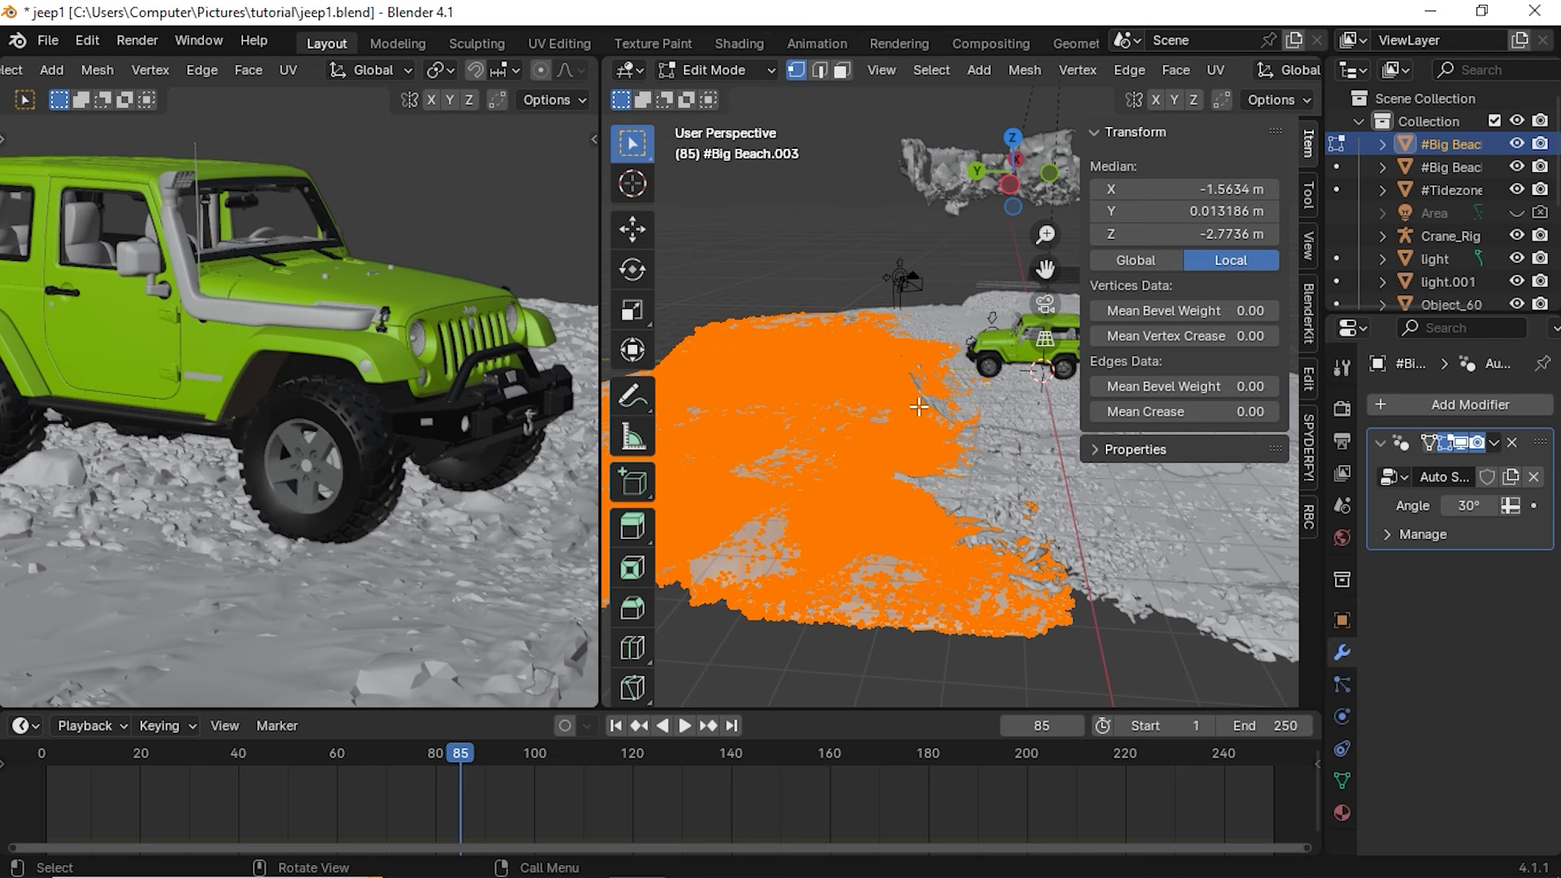
{"action": "key", "text": "Tab"}
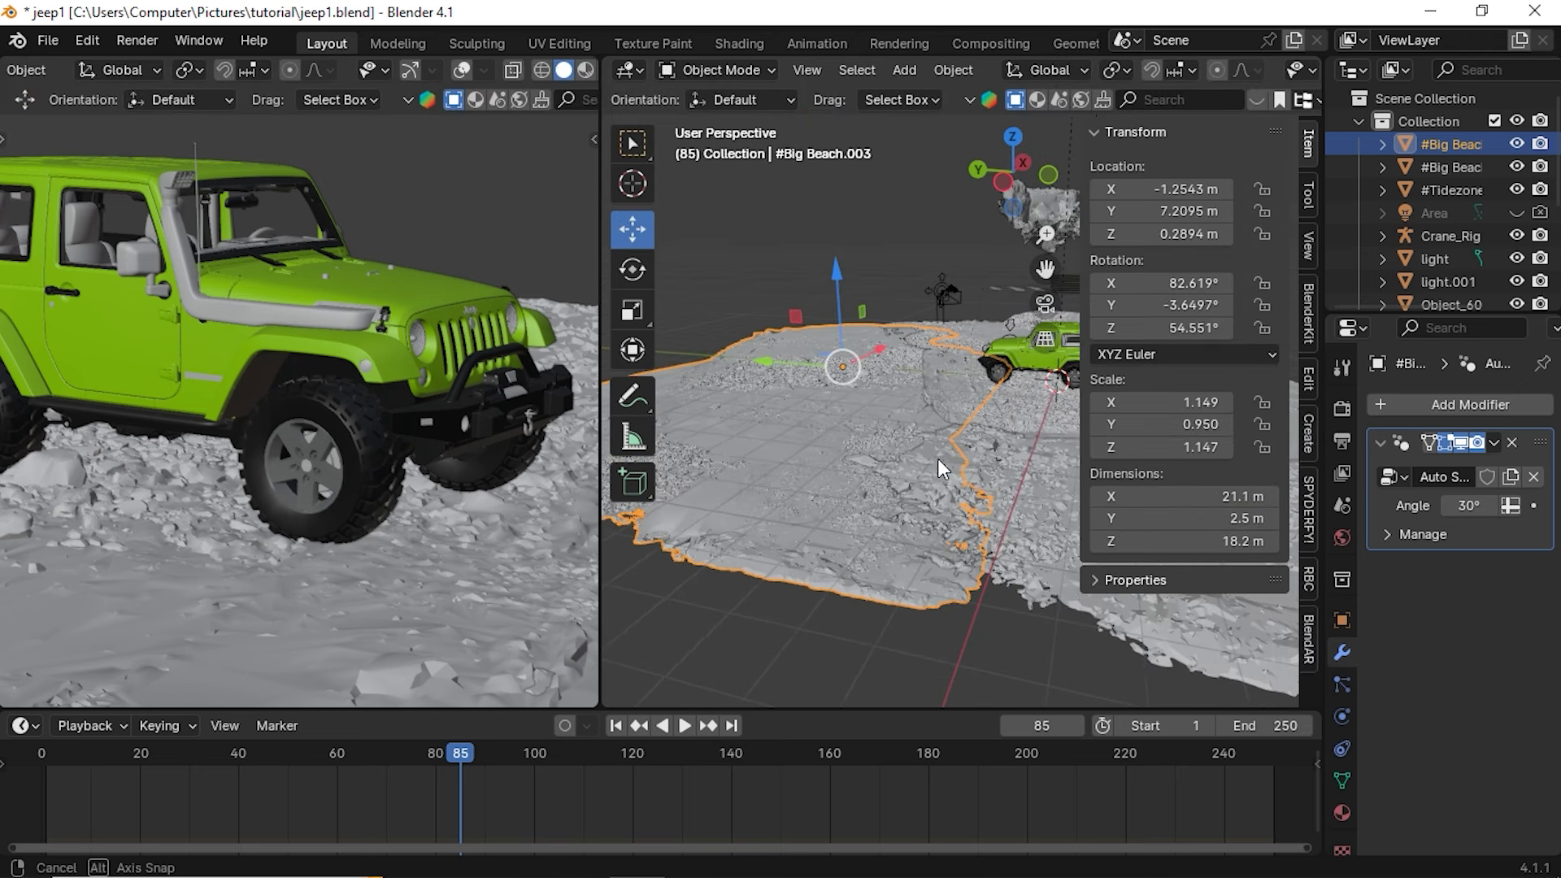
Switch the camera view to Rendered shading and examine the lighting on the jeep and the terrain around it
{"action": "scroll", "coordinate": [350, 446], "scroll_direction": "down", "scroll_amount": 3}
{"action": "scroll", "coordinate": [226, 452], "scroll_direction": "down", "scroll_amount": 4}
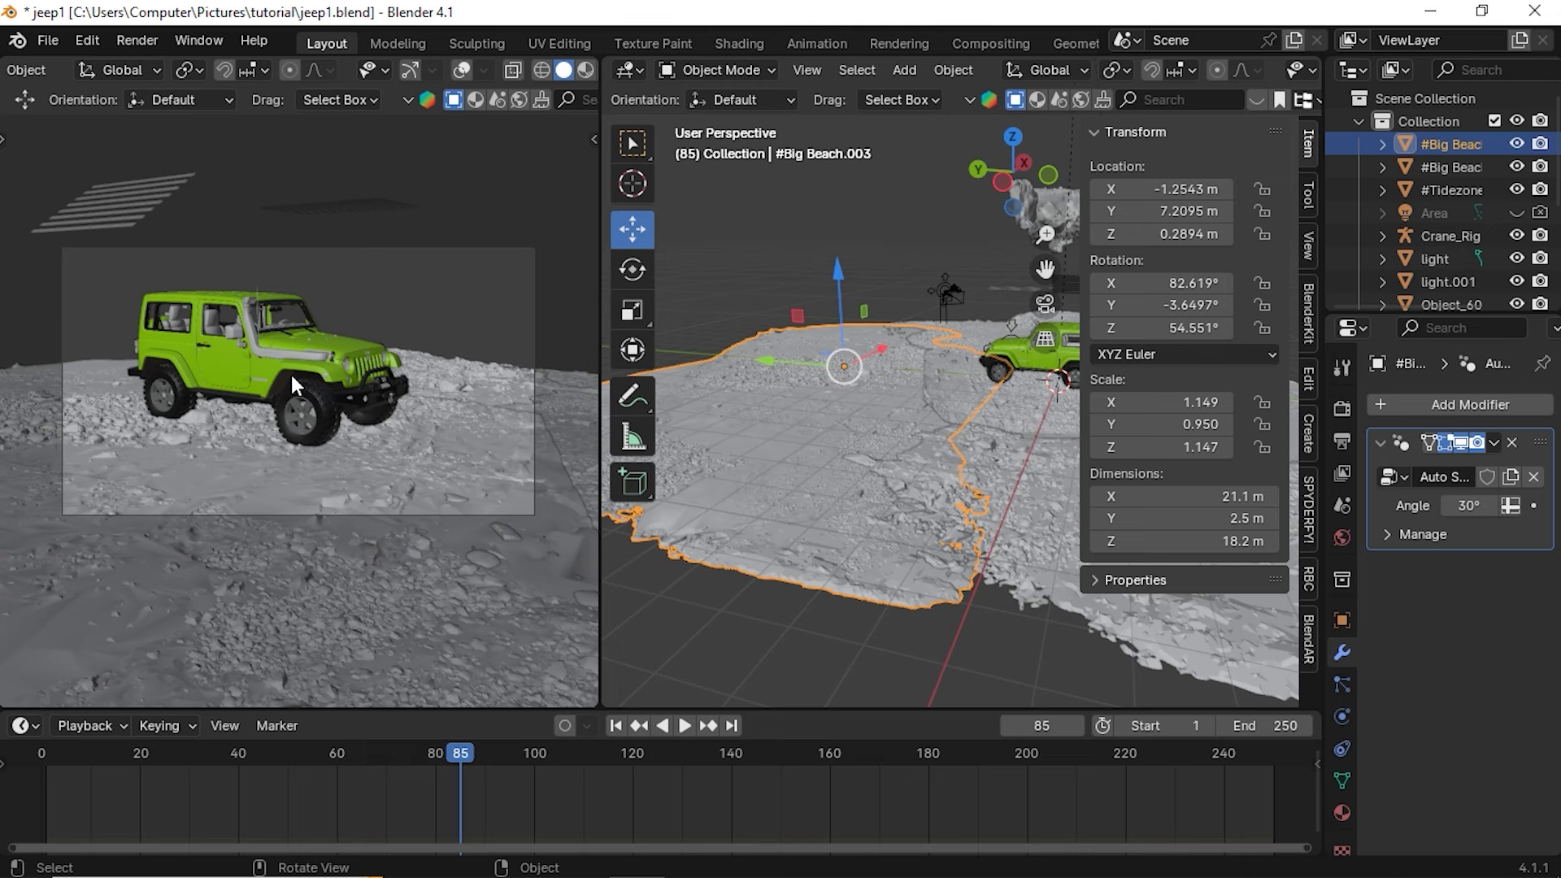
{"action": "key", "text": "z"}
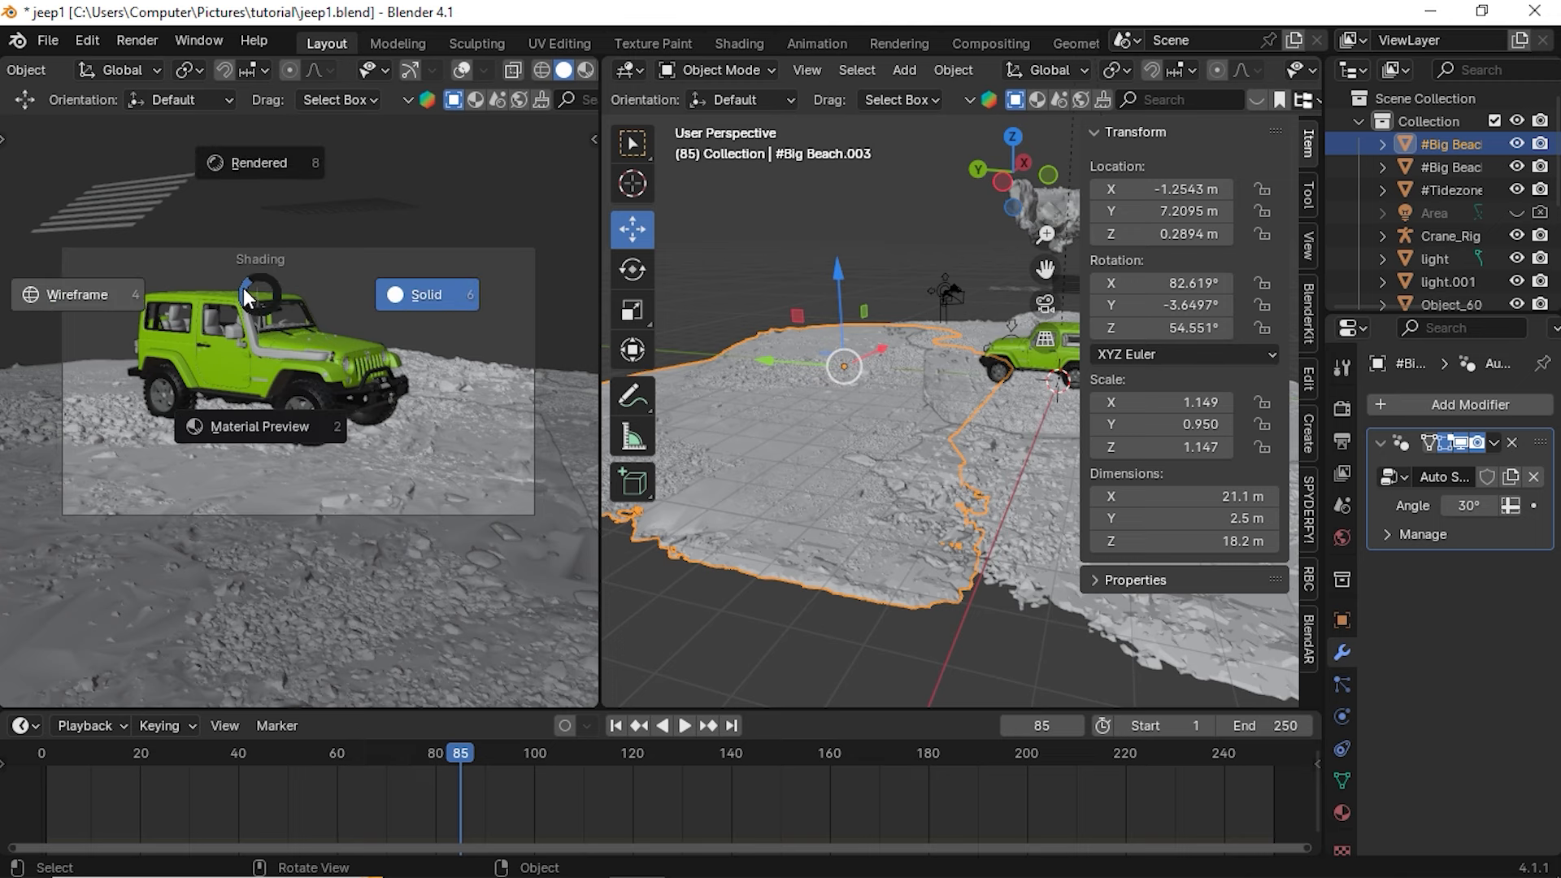
{"action": "left_click", "coordinate": [256, 166]}
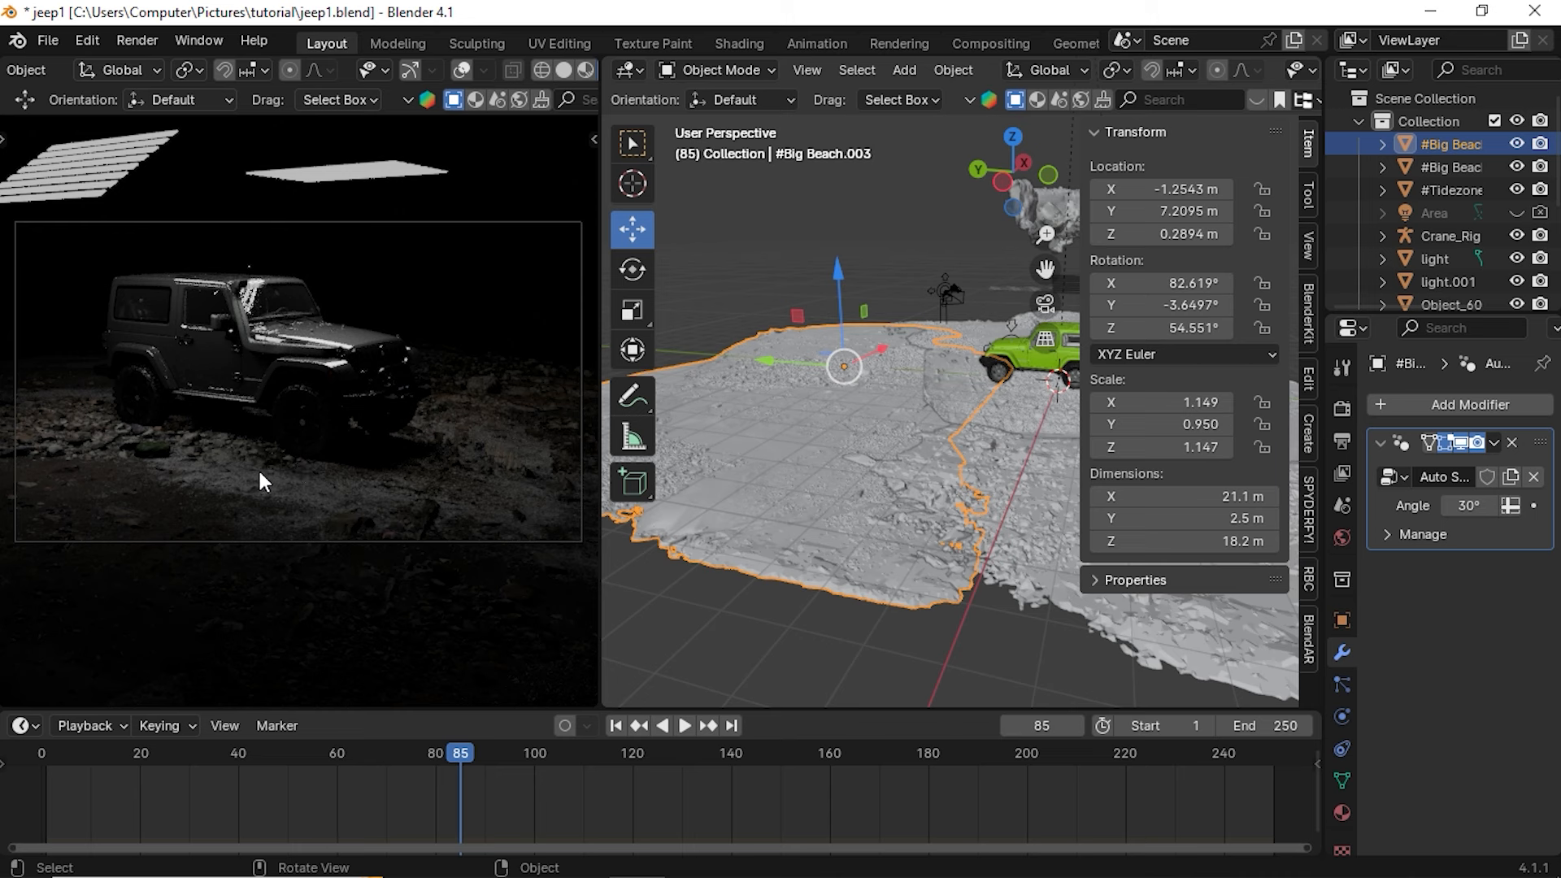
{"action": "scroll", "coordinate": [168, 494], "scroll_direction": "up", "scroll_amount": 4}
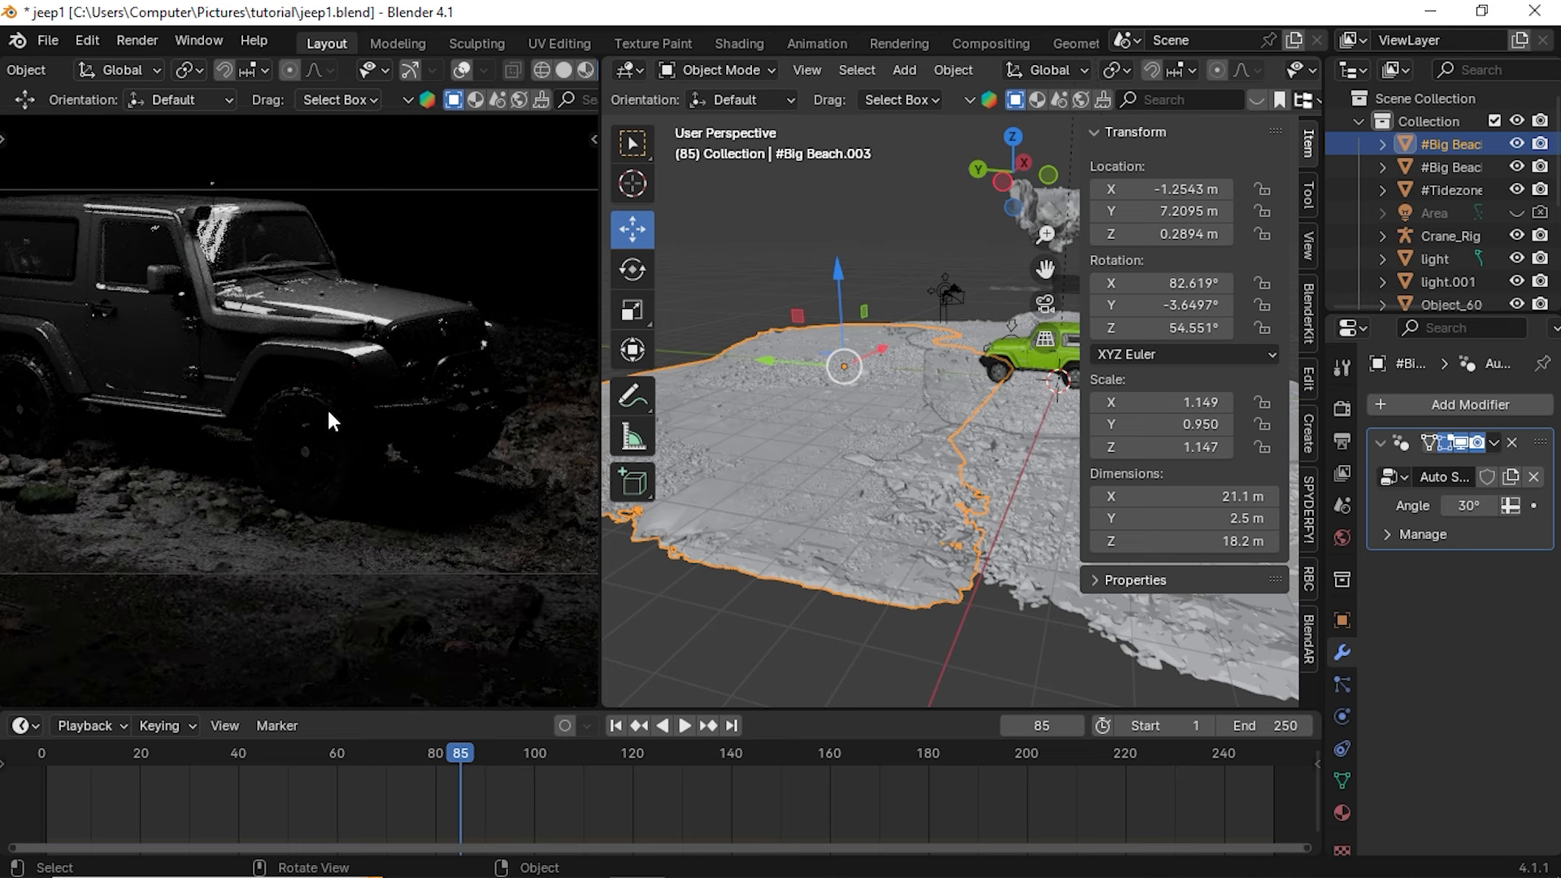
{"action": "scroll", "coordinate": [327, 407], "scroll_direction": "down", "scroll_amount": 4}
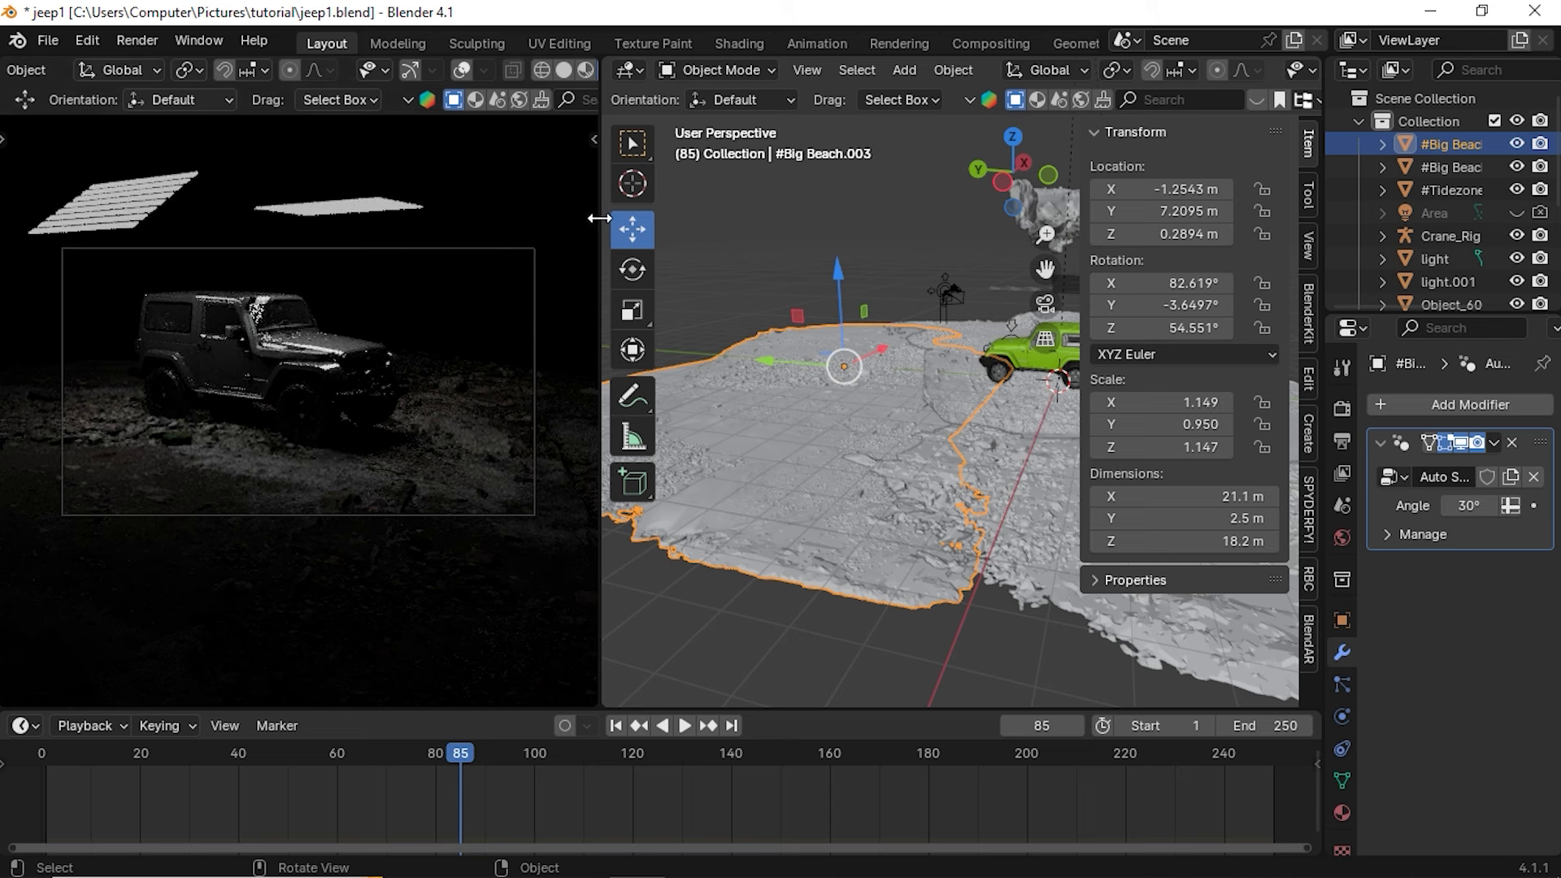
{"action": "middle_click_drag", "start_coordinate": [800, 451], "coordinate": [1016, 423]}
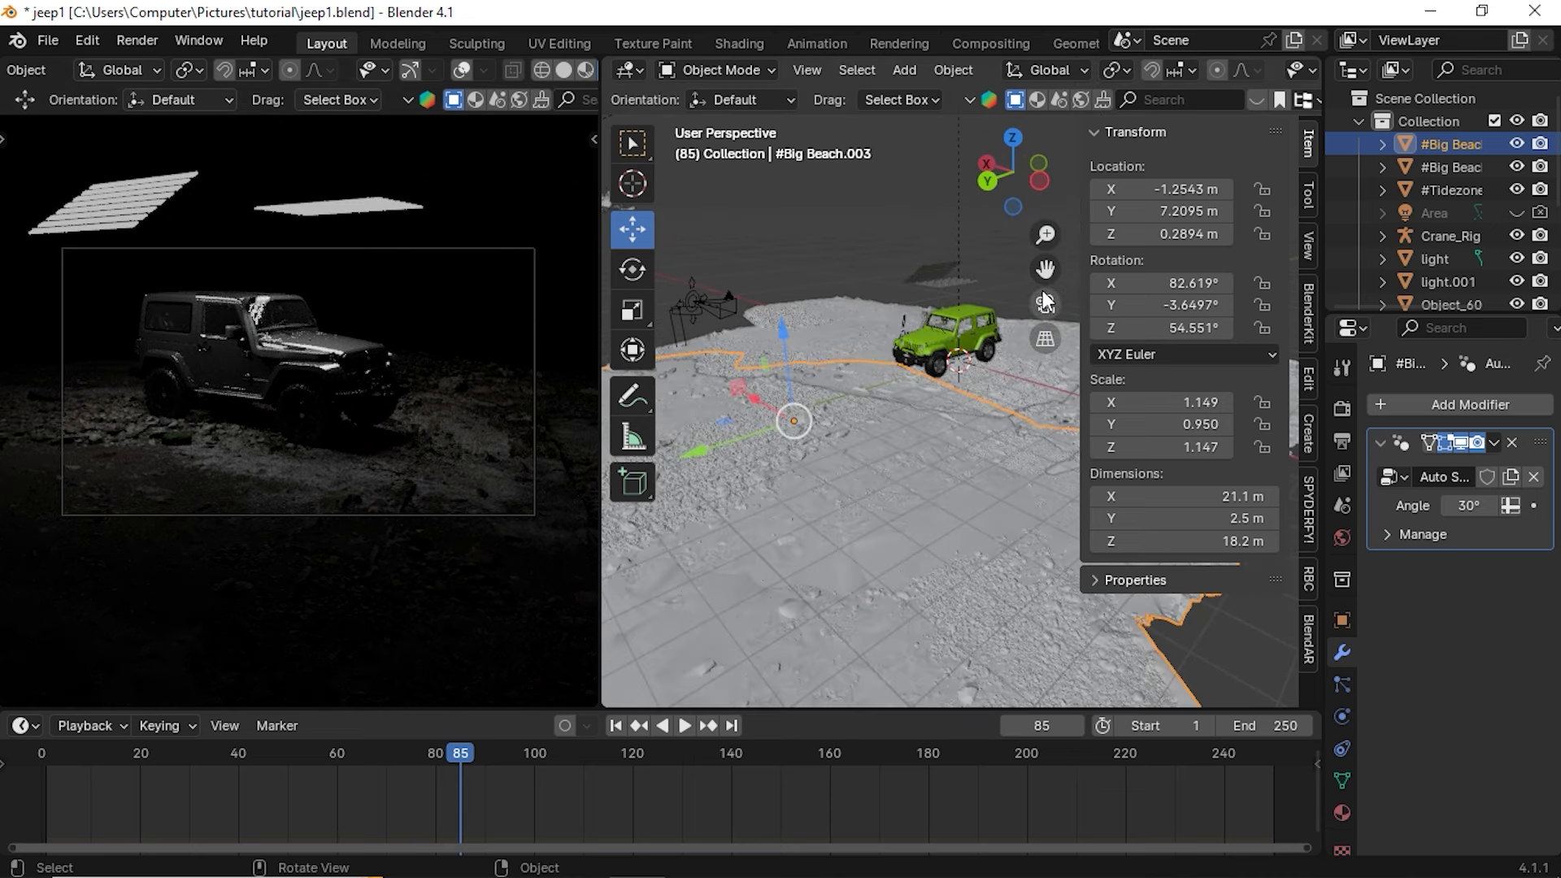
{"action": "left_click_drag", "start_coordinate": [1045, 271], "coordinate": [1034, 269]}
{"action": "middle_click_drag", "start_coordinate": [846, 429], "coordinate": [975, 410]}
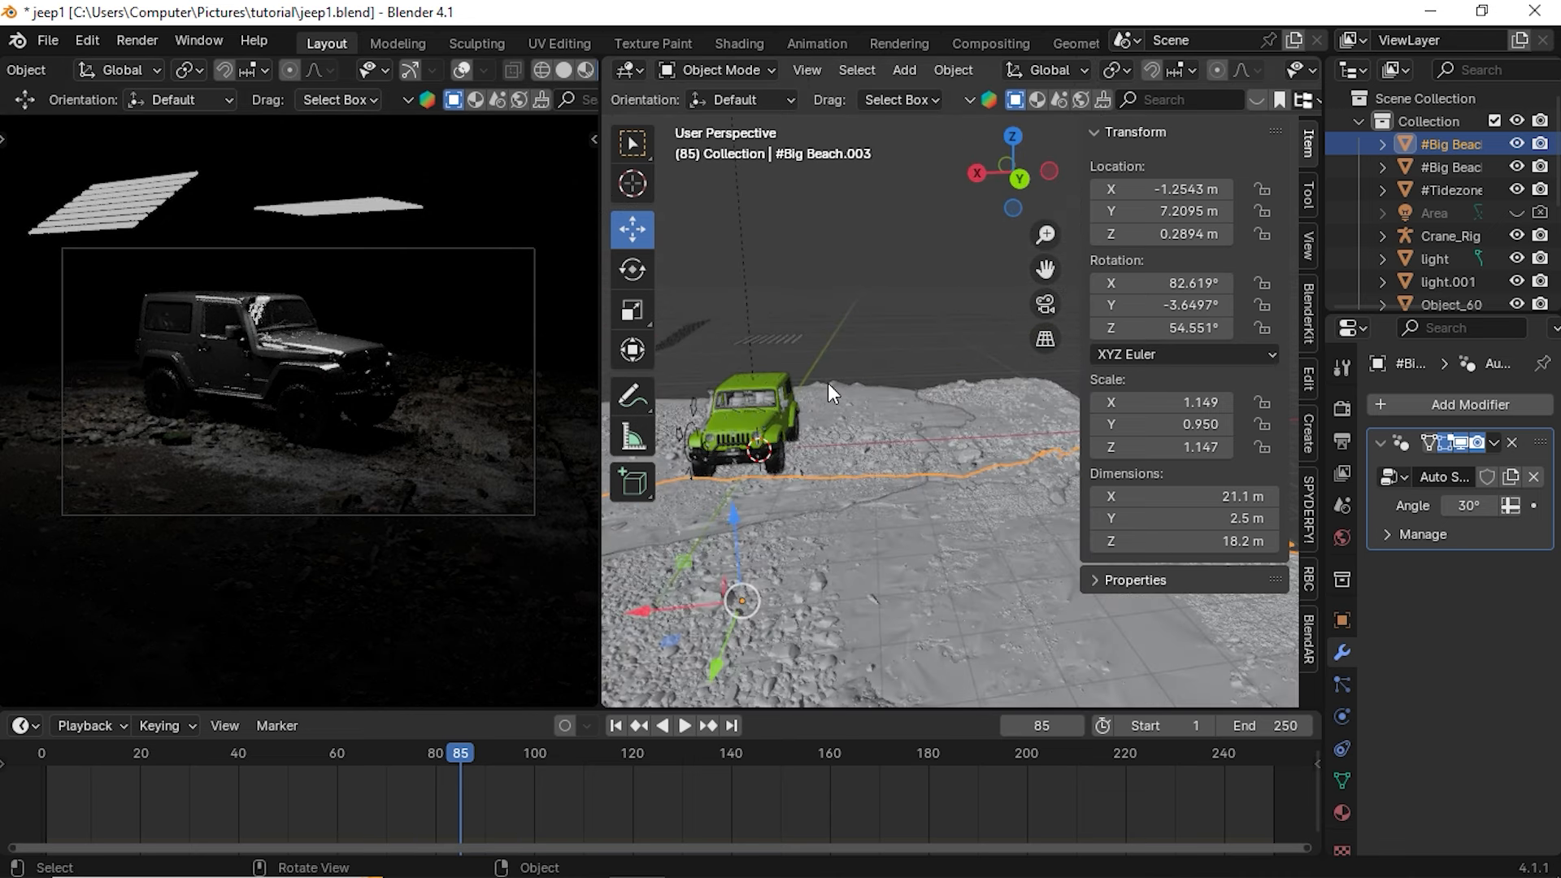
{"action": "scroll", "coordinate": [483, 366], "scroll_direction": "up", "scroll_amount": 3}
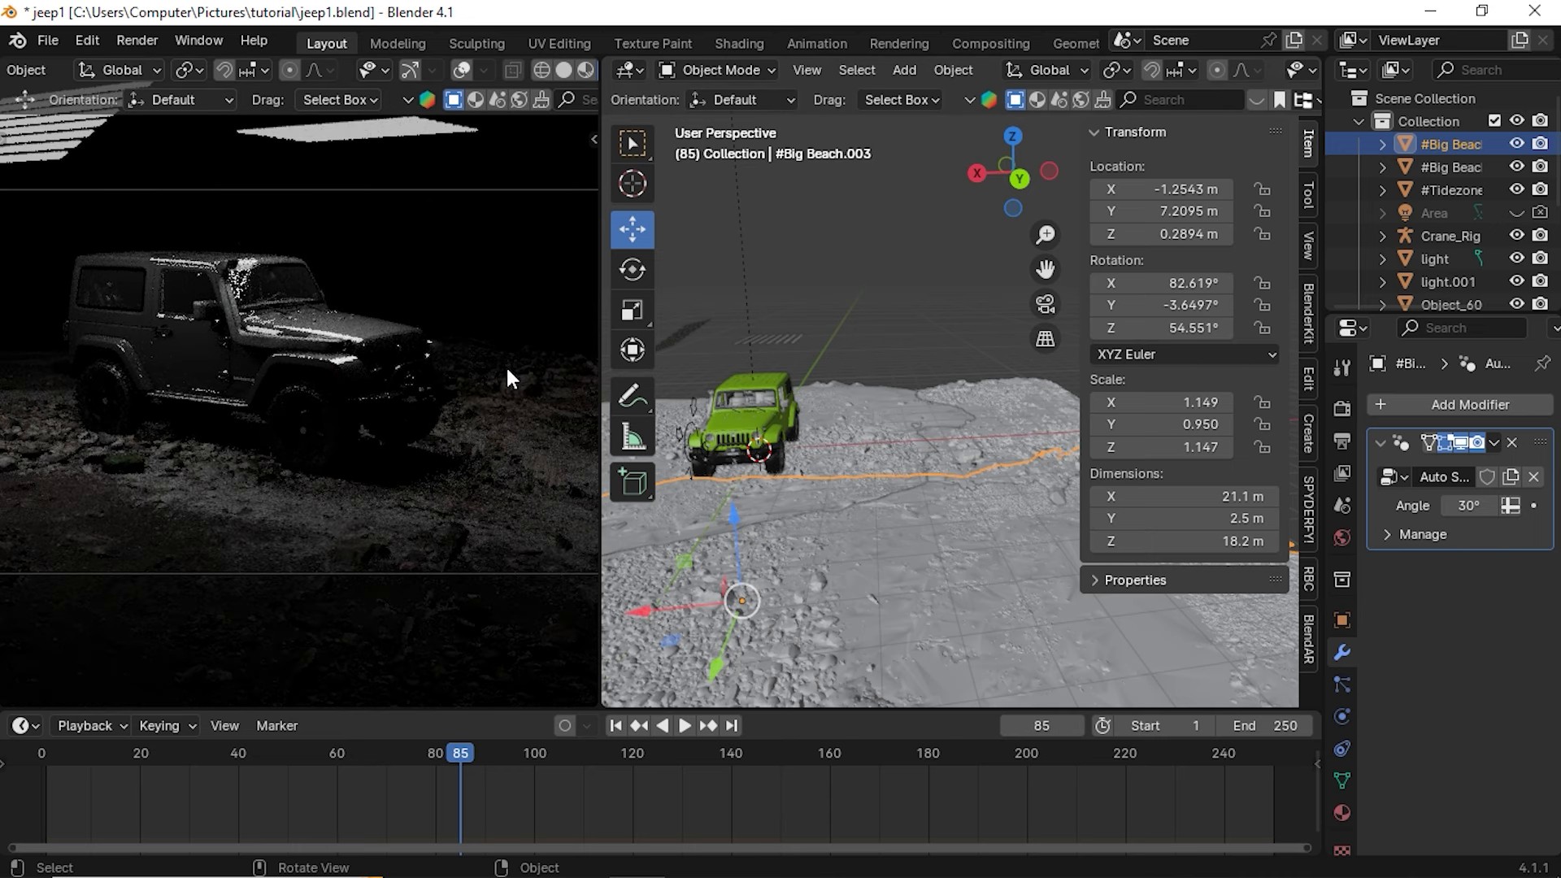
{"action": "scroll", "coordinate": [485, 337], "scroll_direction": "down", "scroll_amount": 3}
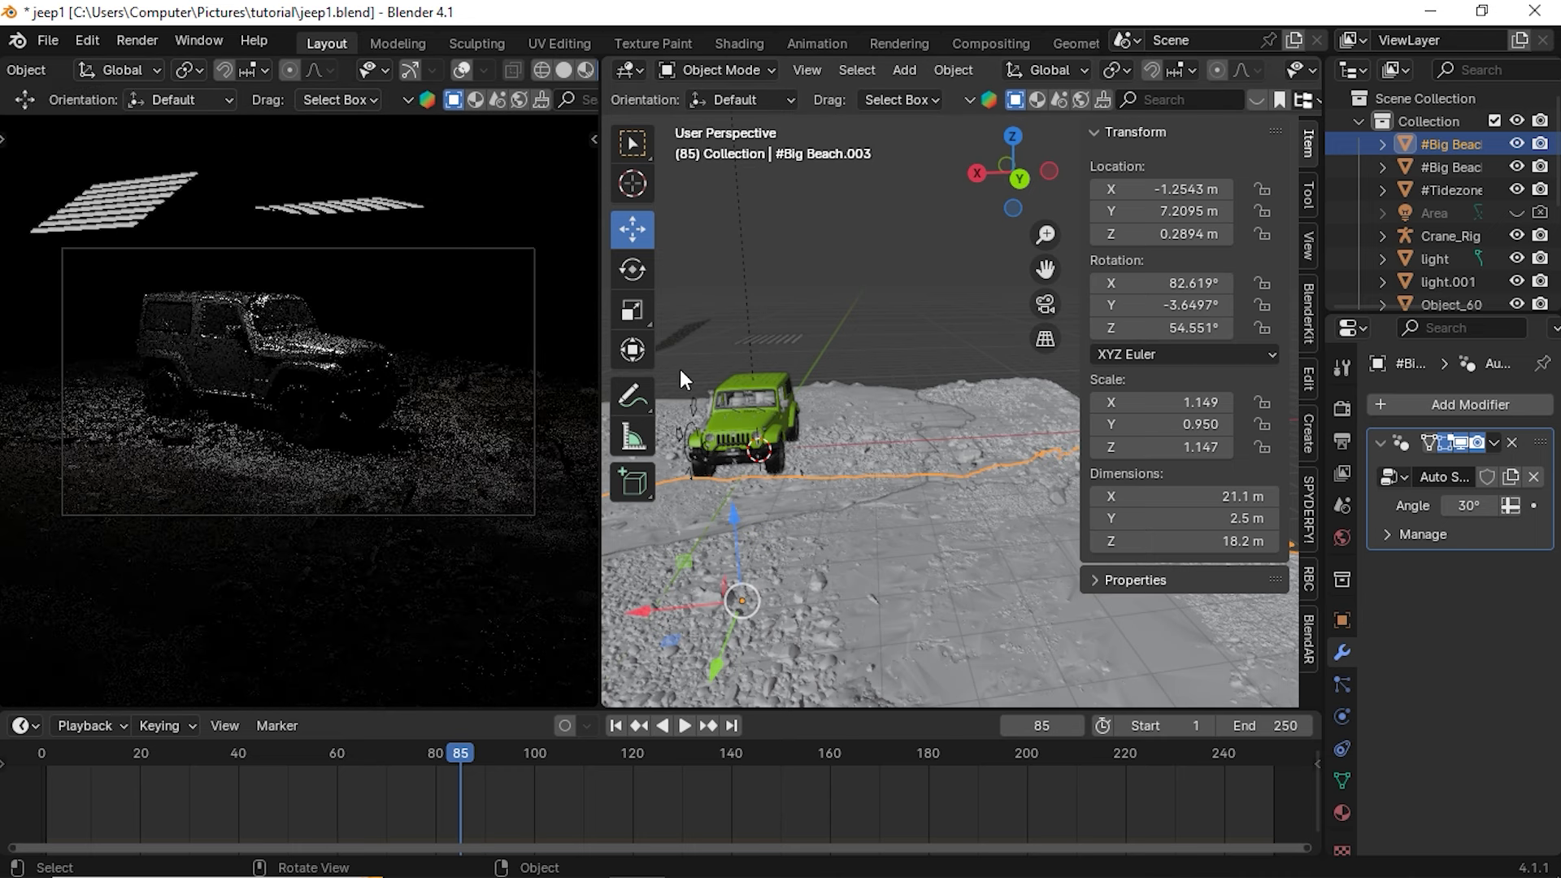
Add a mesh cube at the world origin beside the jeep
{"action": "middle_click_drag", "start_coordinate": [679, 369], "coordinate": [1027, 442]}
{"action": "scroll", "coordinate": [1057, 382], "scroll_direction": "down", "scroll_amount": 6}
{"action": "key", "text": "ctrl+z"}
{"action": "middle_click_drag", "start_coordinate": [1074, 366], "coordinate": [957, 414], "text": "shift"}
{"action": "scroll", "coordinate": [956, 413], "scroll_direction": "up", "scroll_amount": 4}
{"action": "middle_click_drag", "start_coordinate": [906, 507], "coordinate": [922, 458]}
{"action": "left_click_drag", "start_coordinate": [1049, 270], "coordinate": [1174, 200]}
{"action": "scroll", "coordinate": [948, 465], "scroll_direction": "down", "scroll_amount": 3}
{"action": "middle_click_drag", "start_coordinate": [948, 465], "coordinate": [907, 465]}
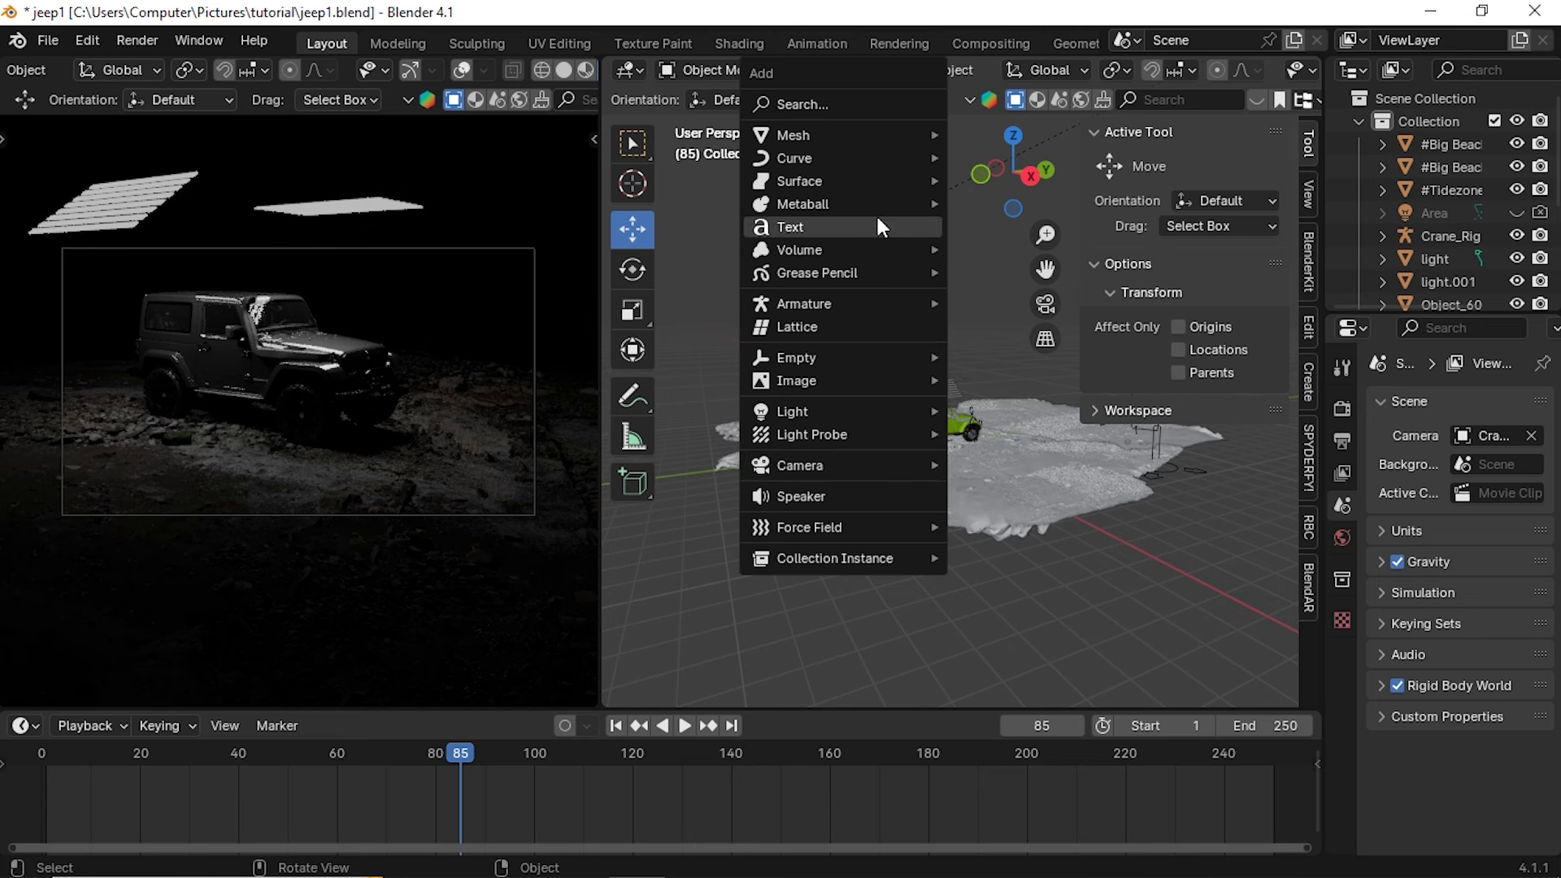
{"action": "mouse_move", "coordinate": [867, 134]}
{"action": "left_click", "coordinate": [1000, 156]}
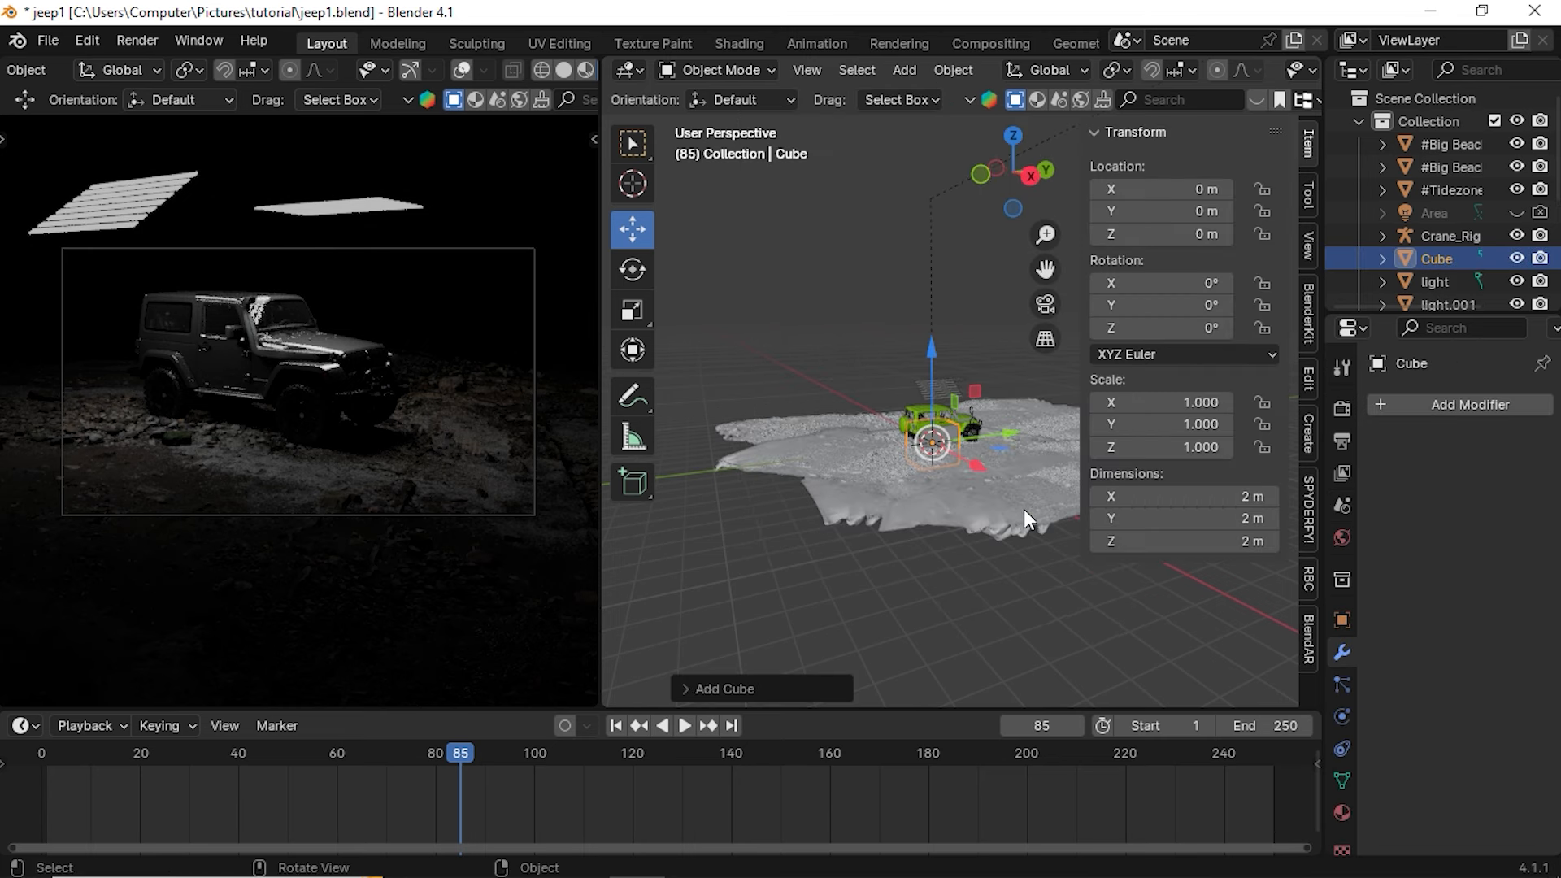
Scale the cube up uniformly to about 13.86, about 27.7 m per side, so it encloses the jeep and terrain
{"action": "scroll", "coordinate": [975, 500], "scroll_direction": "up", "scroll_amount": 5}
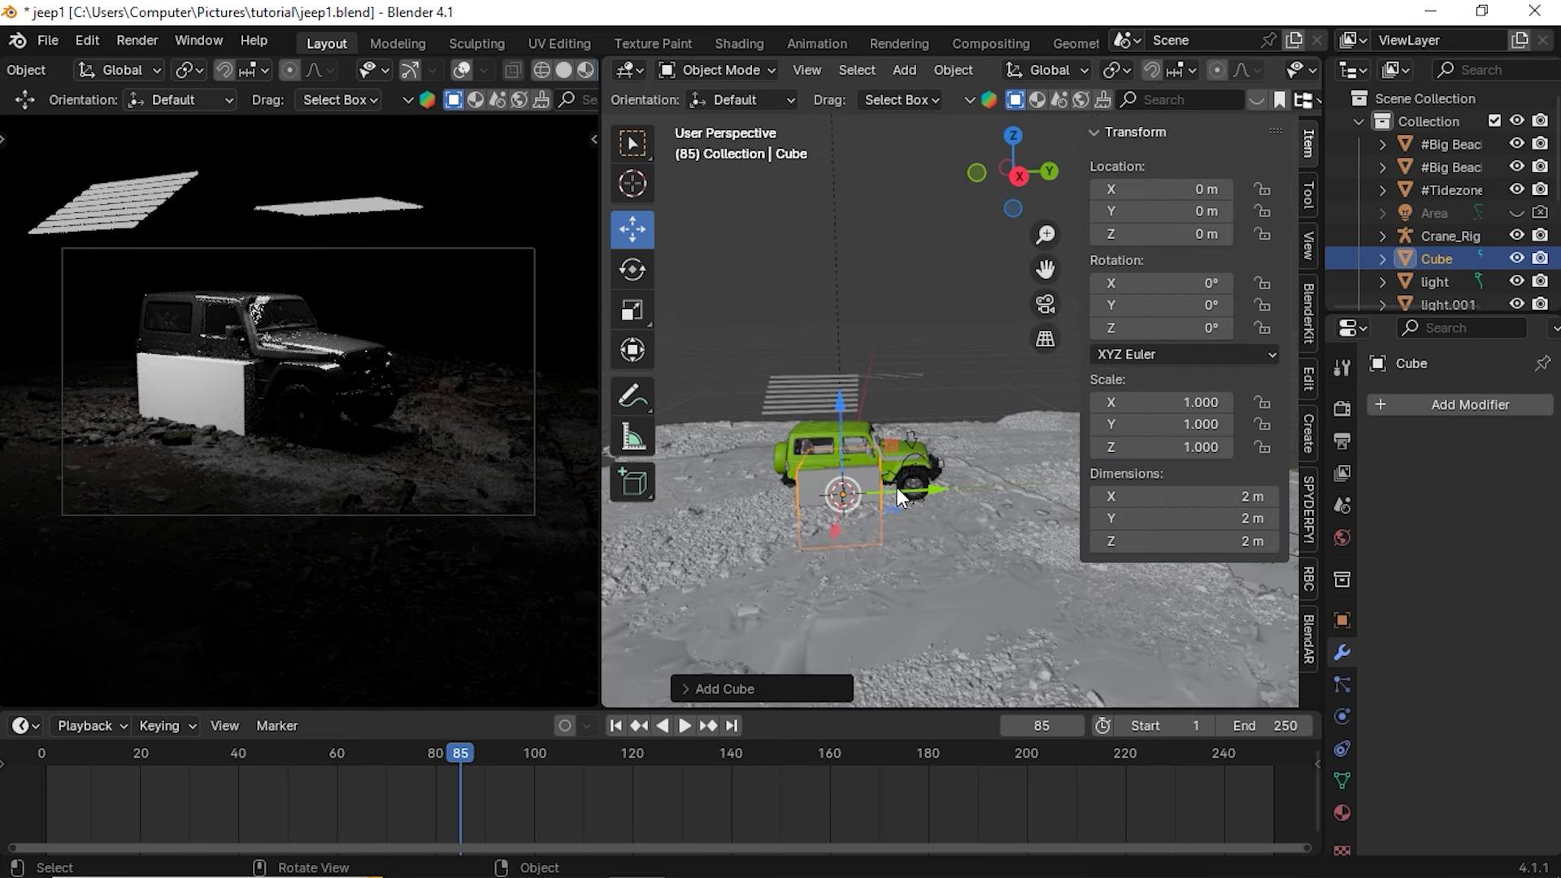
{"action": "key", "text": "s"}
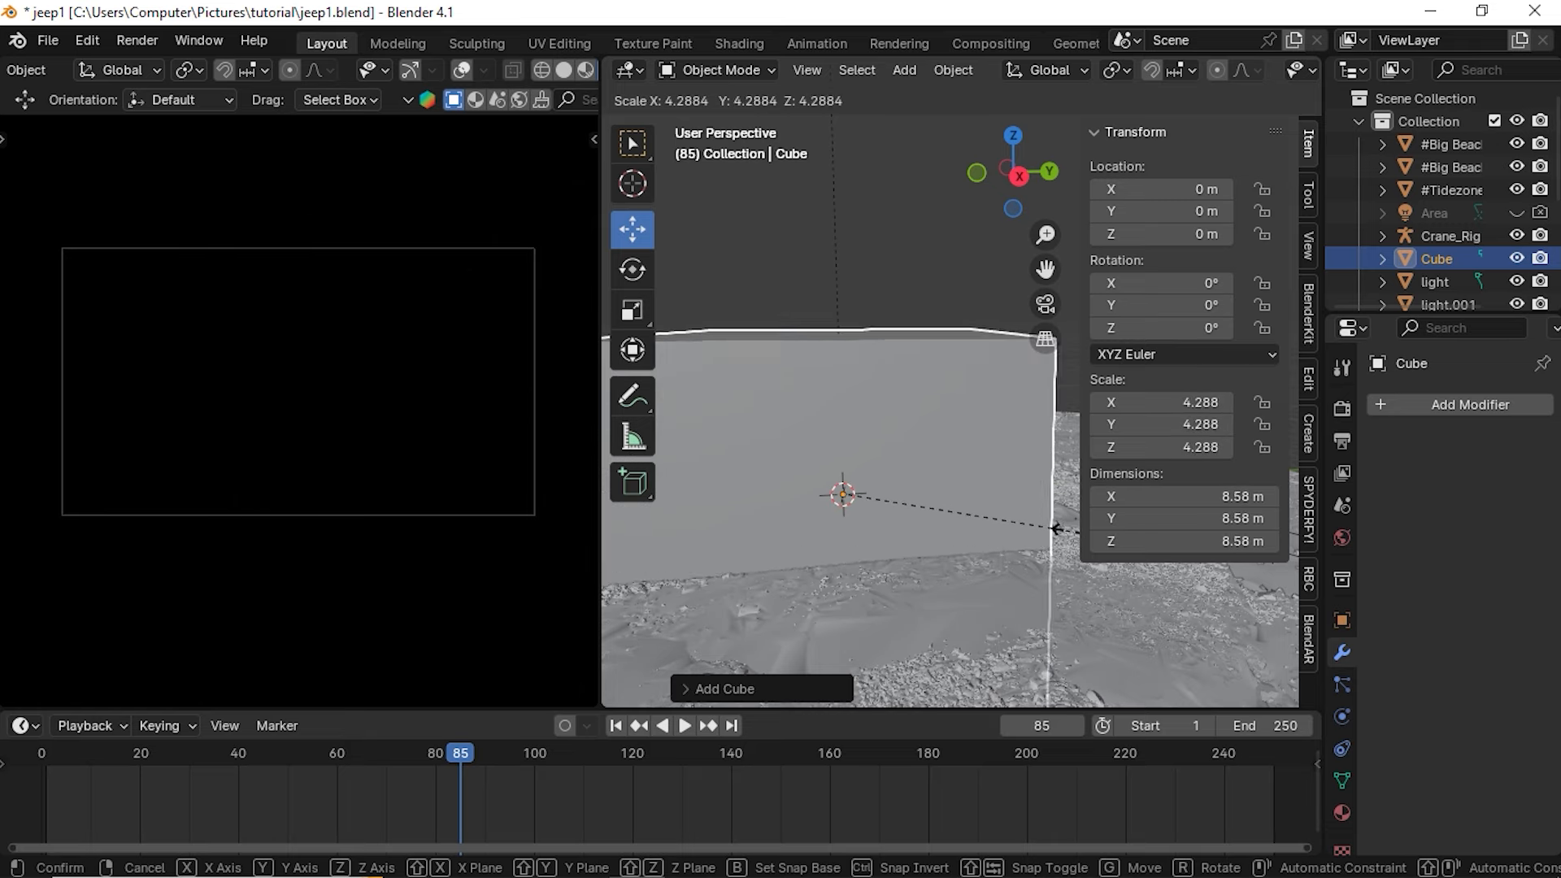
{"action": "left_click", "coordinate": [1103, 534]}
{"action": "scroll", "coordinate": [993, 501], "scroll_direction": "down", "scroll_amount": 9}
{"action": "middle_click_drag", "start_coordinate": [971, 523], "coordinate": [917, 524]}
{"action": "key", "text": "s"}
{"action": "left_click", "coordinate": [1021, 473]}
Move the enclosing cube to about 3.32 m along Y and about -1.65 m along X
{"action": "key", "text": "g"}
{"action": "key", "text": "y"}
{"action": "left_click", "coordinate": [919, 458]}
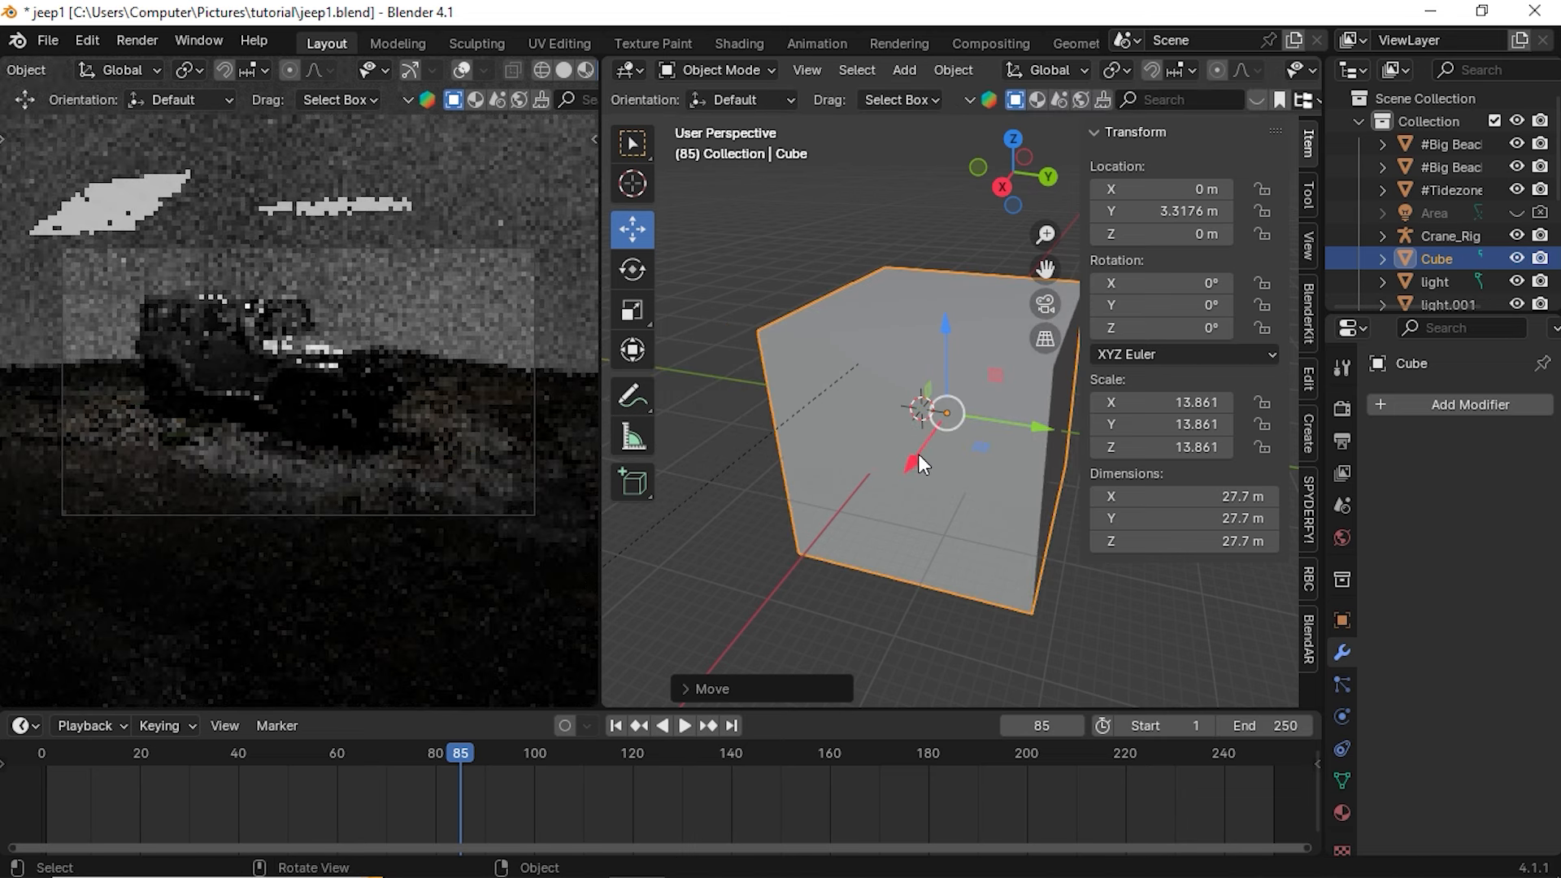
{"action": "left_click_drag", "start_coordinate": [920, 456], "coordinate": [1003, 444]}
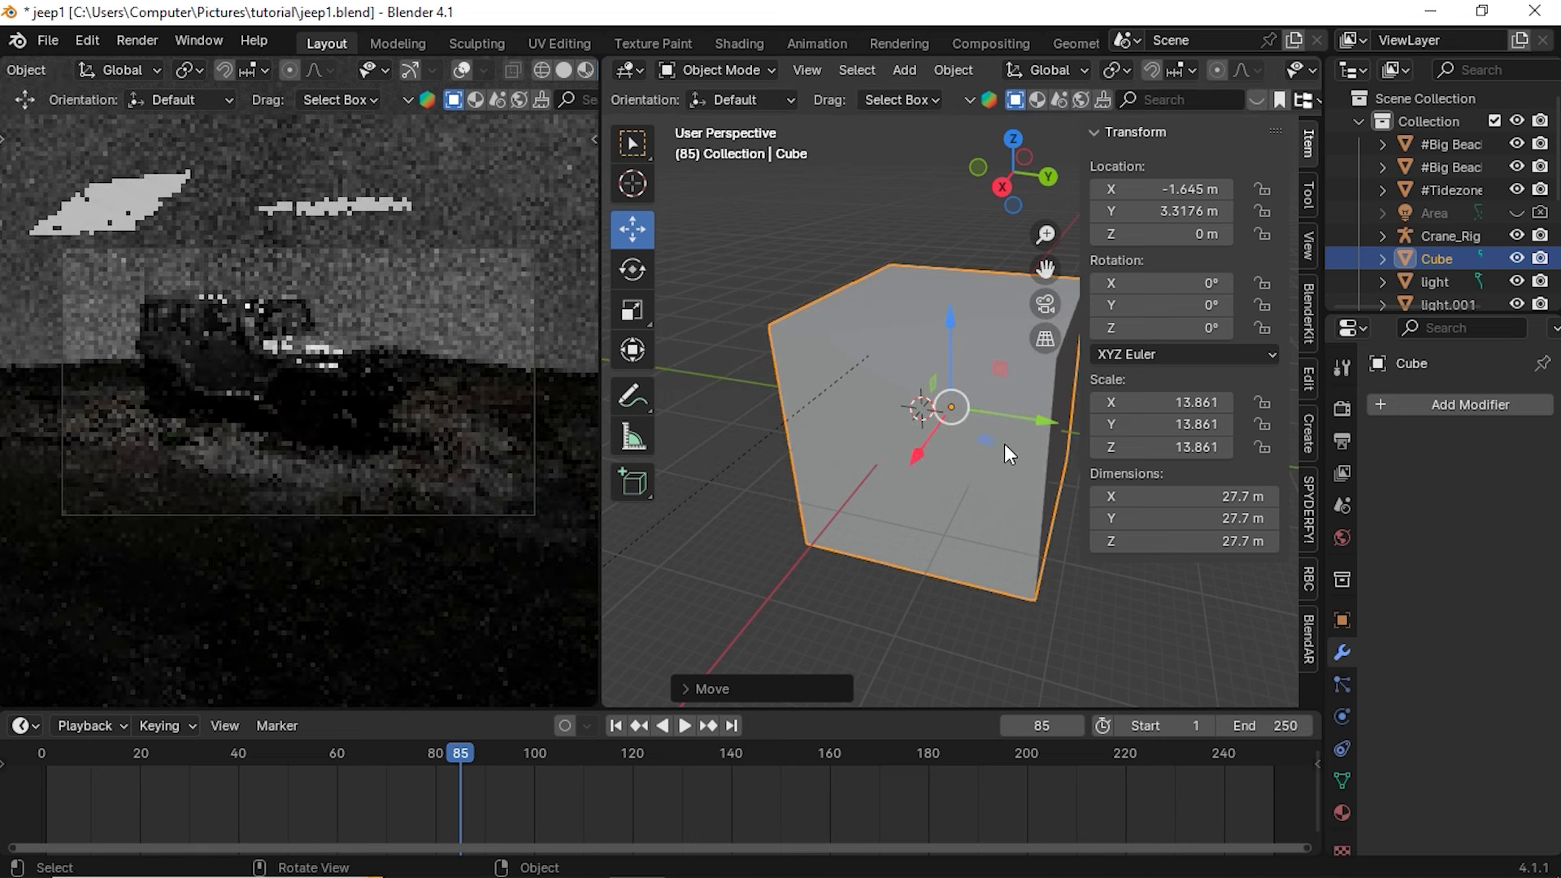
Set the cube's viewport display to Bounds so the scene inside it can be seen
{"action": "left_click", "coordinate": [1342, 620]}
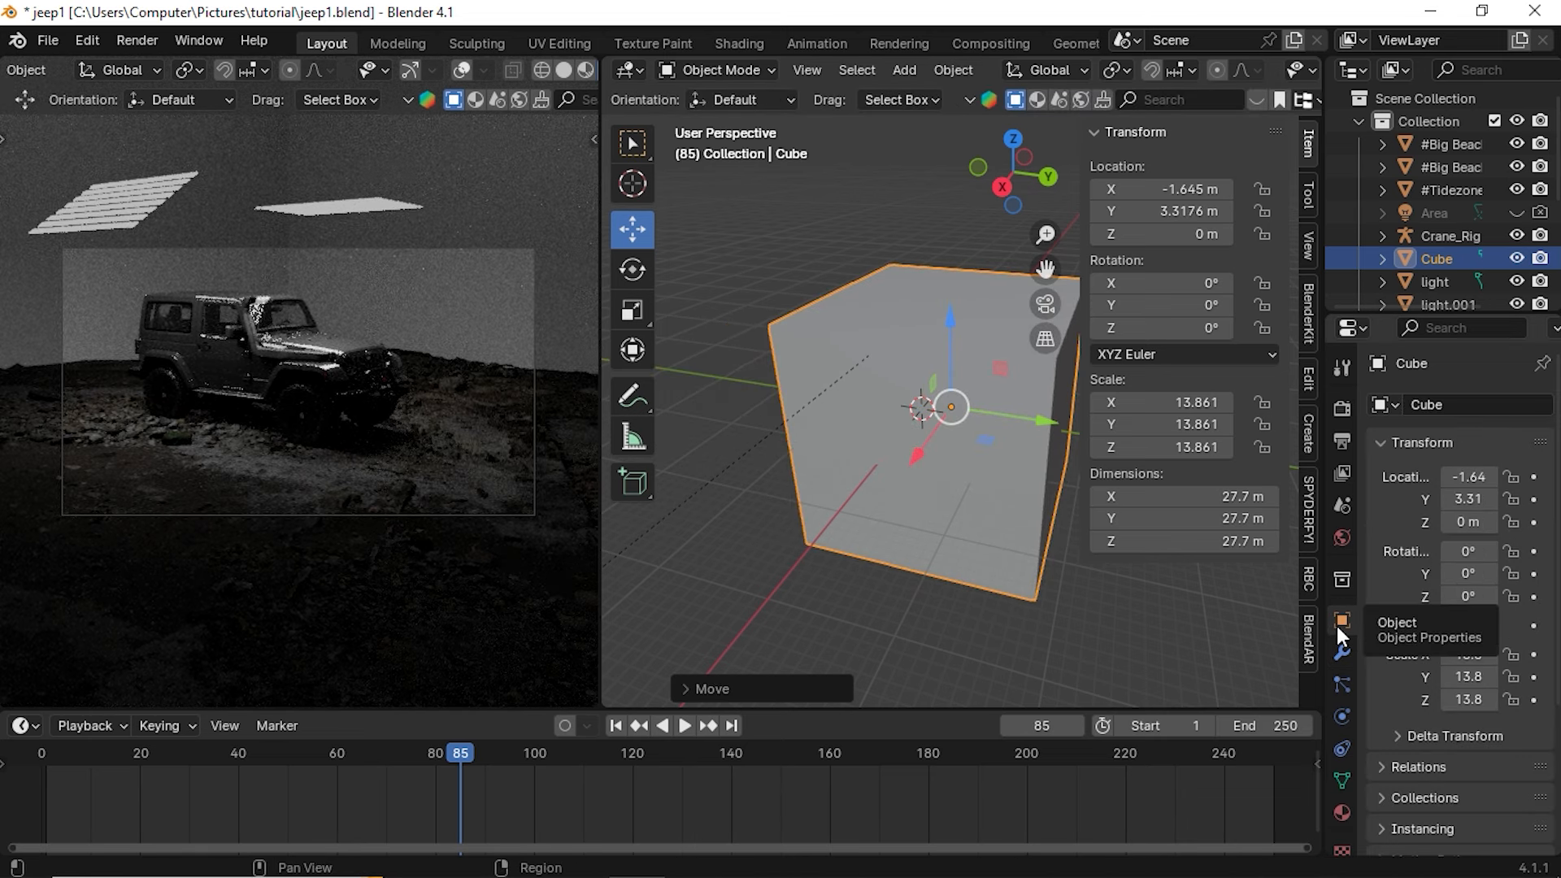
{"action": "scroll", "coordinate": [1398, 647], "scroll_direction": "down", "scroll_amount": 5}
{"action": "left_click", "coordinate": [1407, 777]}
{"action": "scroll", "coordinate": [1404, 774], "scroll_direction": "down", "scroll_amount": 7}
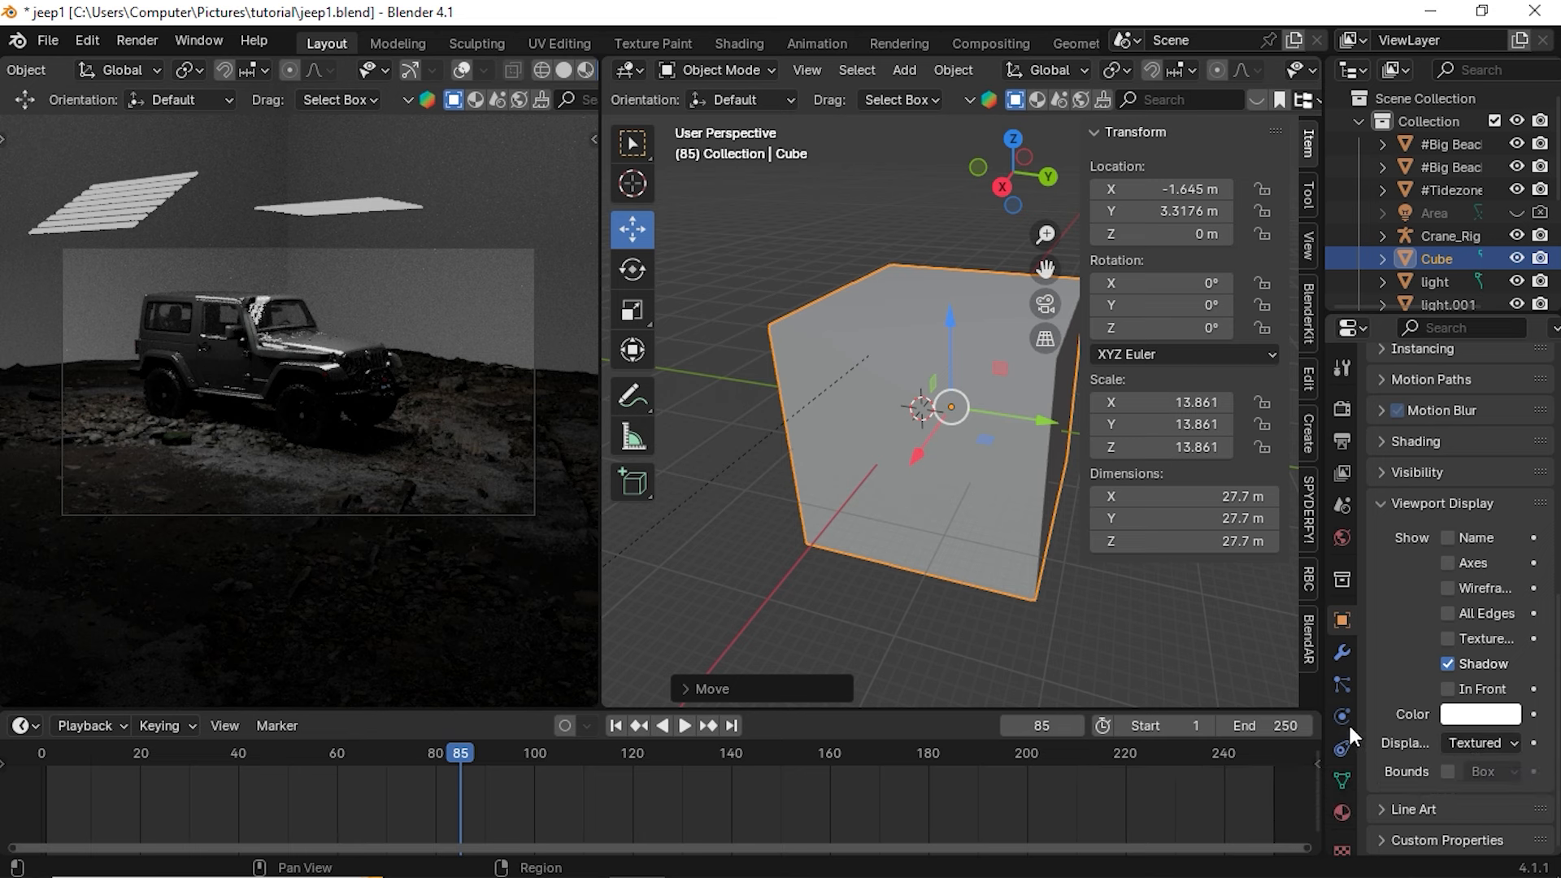
{"action": "left_click_drag", "start_coordinate": [1325, 641], "coordinate": [1062, 640]}
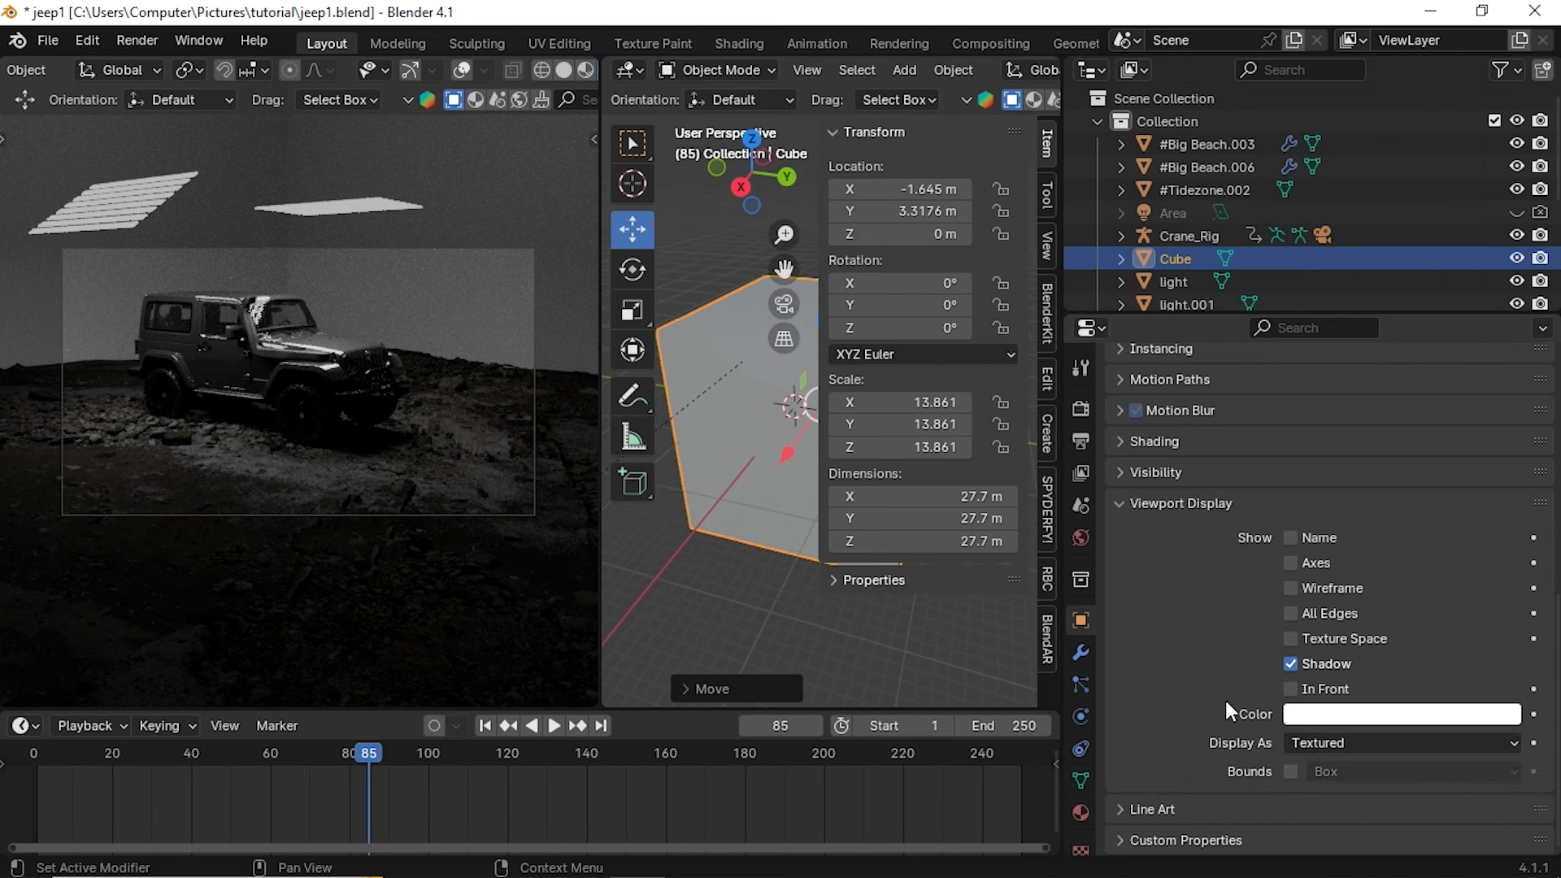
{"action": "left_click", "coordinate": [1320, 746]}
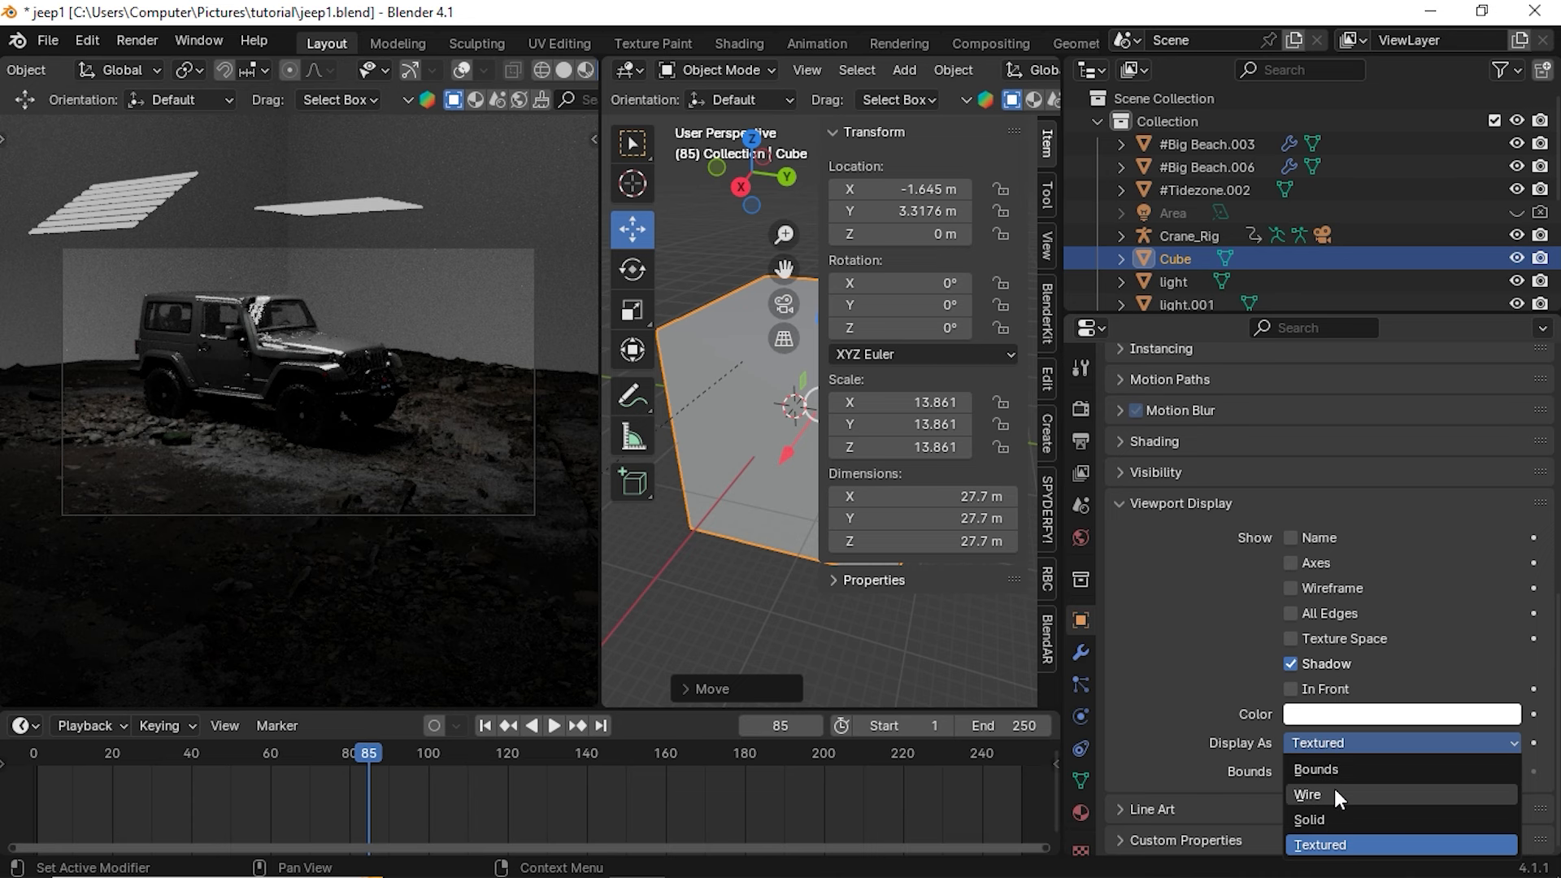
{"action": "left_click", "coordinate": [1329, 769]}
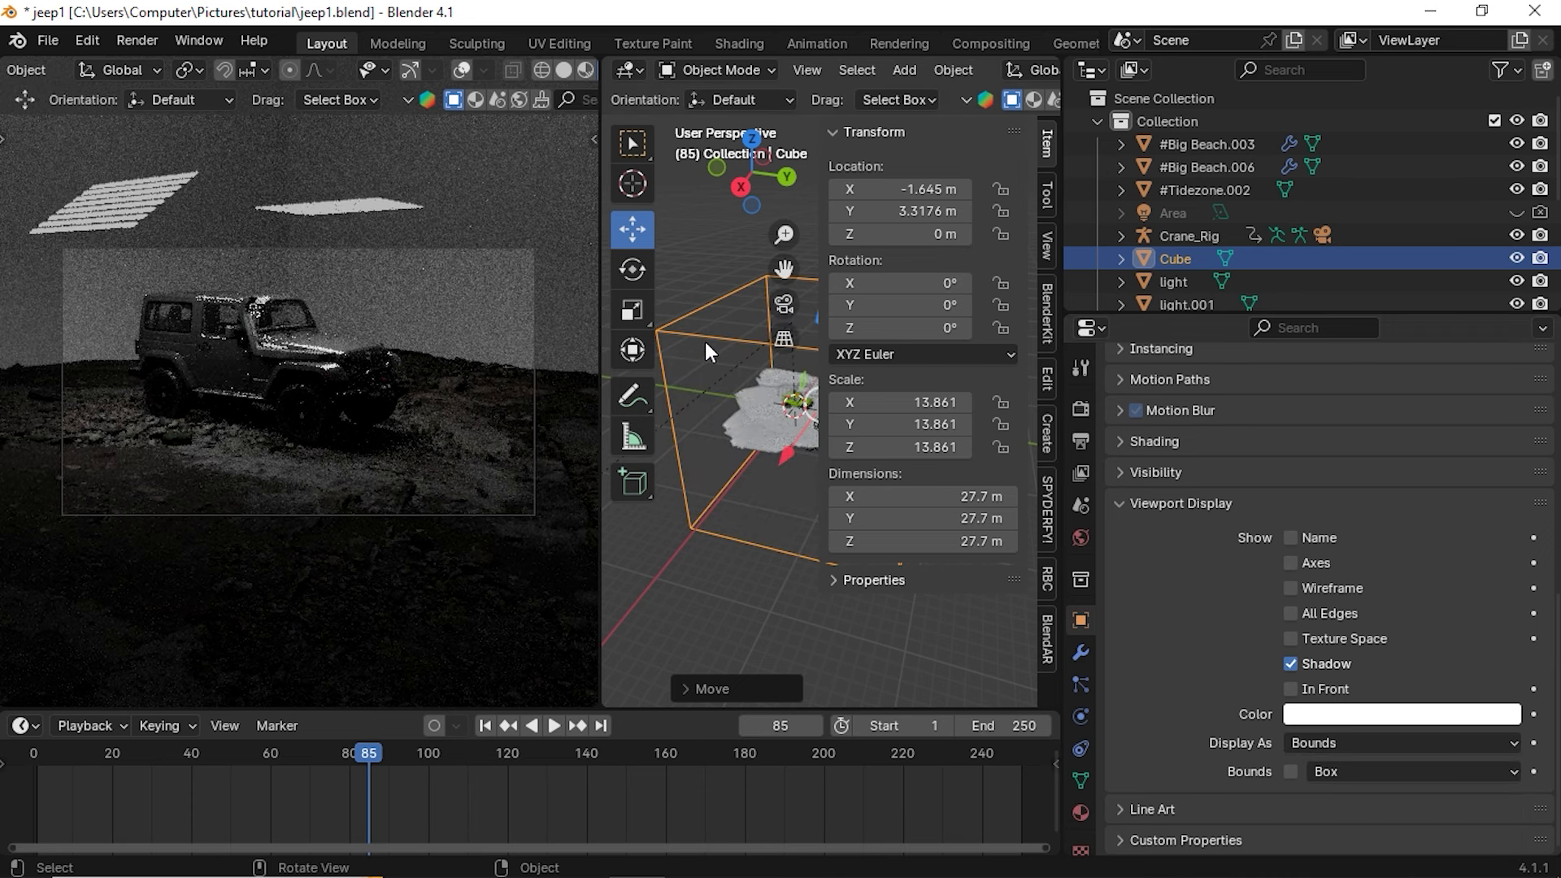
Flatten the enclosing cube along Z to about 10.8 m high and raise it to about 3.11 m along Z
{"action": "left_click_drag", "start_coordinate": [1069, 363], "coordinate": [1451, 363]}
{"action": "middle_click_drag", "start_coordinate": [956, 595], "coordinate": [867, 531]}
{"action": "scroll", "coordinate": [976, 557], "scroll_direction": "up", "scroll_amount": 4}
{"action": "middle_click_drag", "start_coordinate": [992, 562], "coordinate": [1010, 441]}
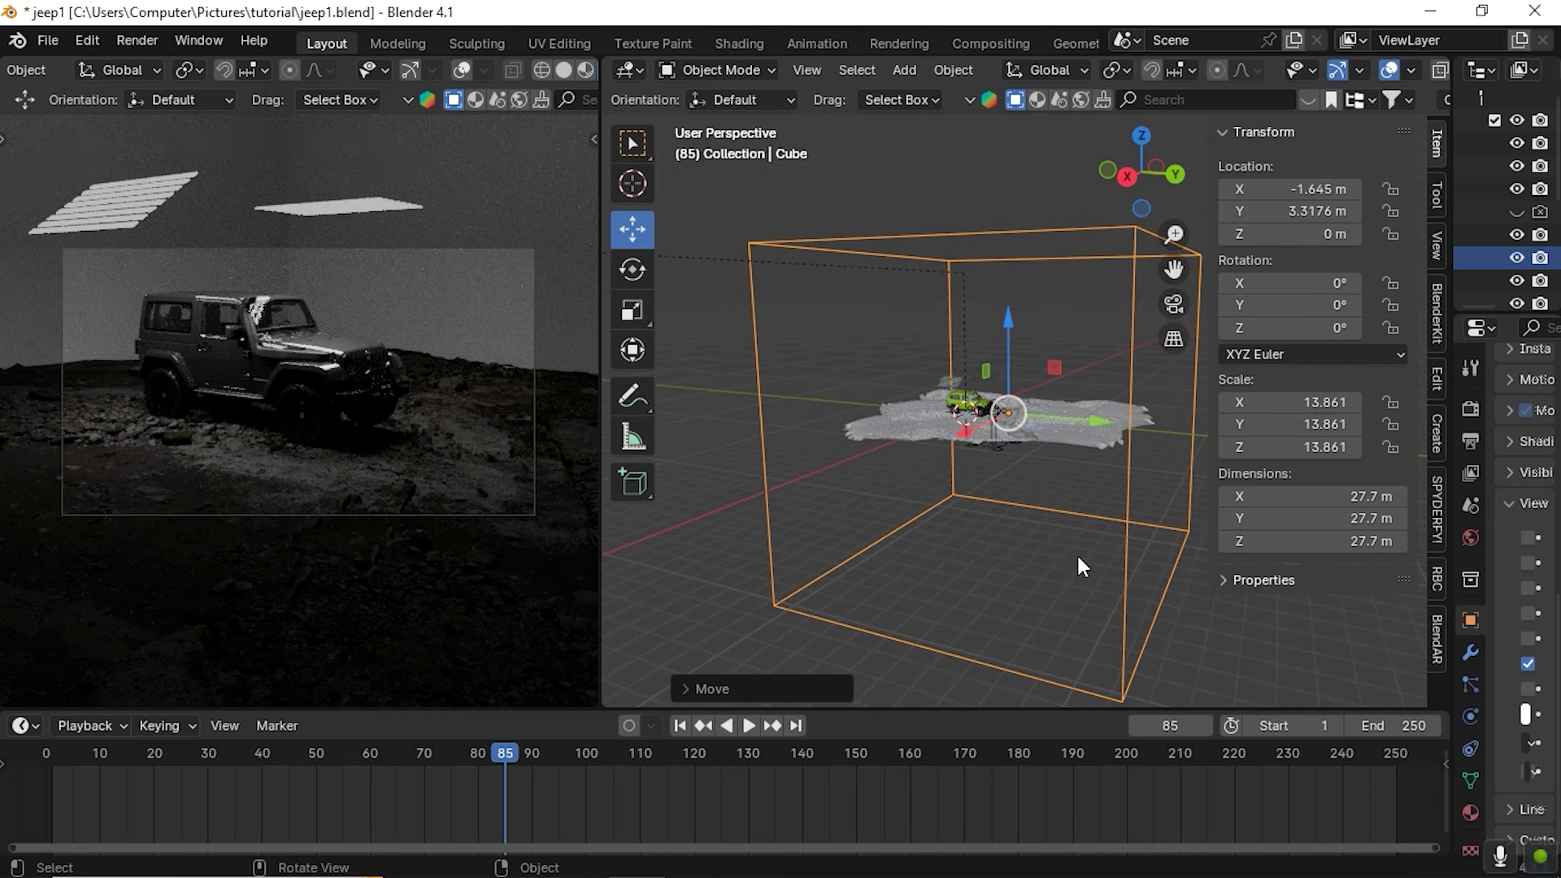
{"action": "key", "text": "s"}
{"action": "key", "text": "z"}
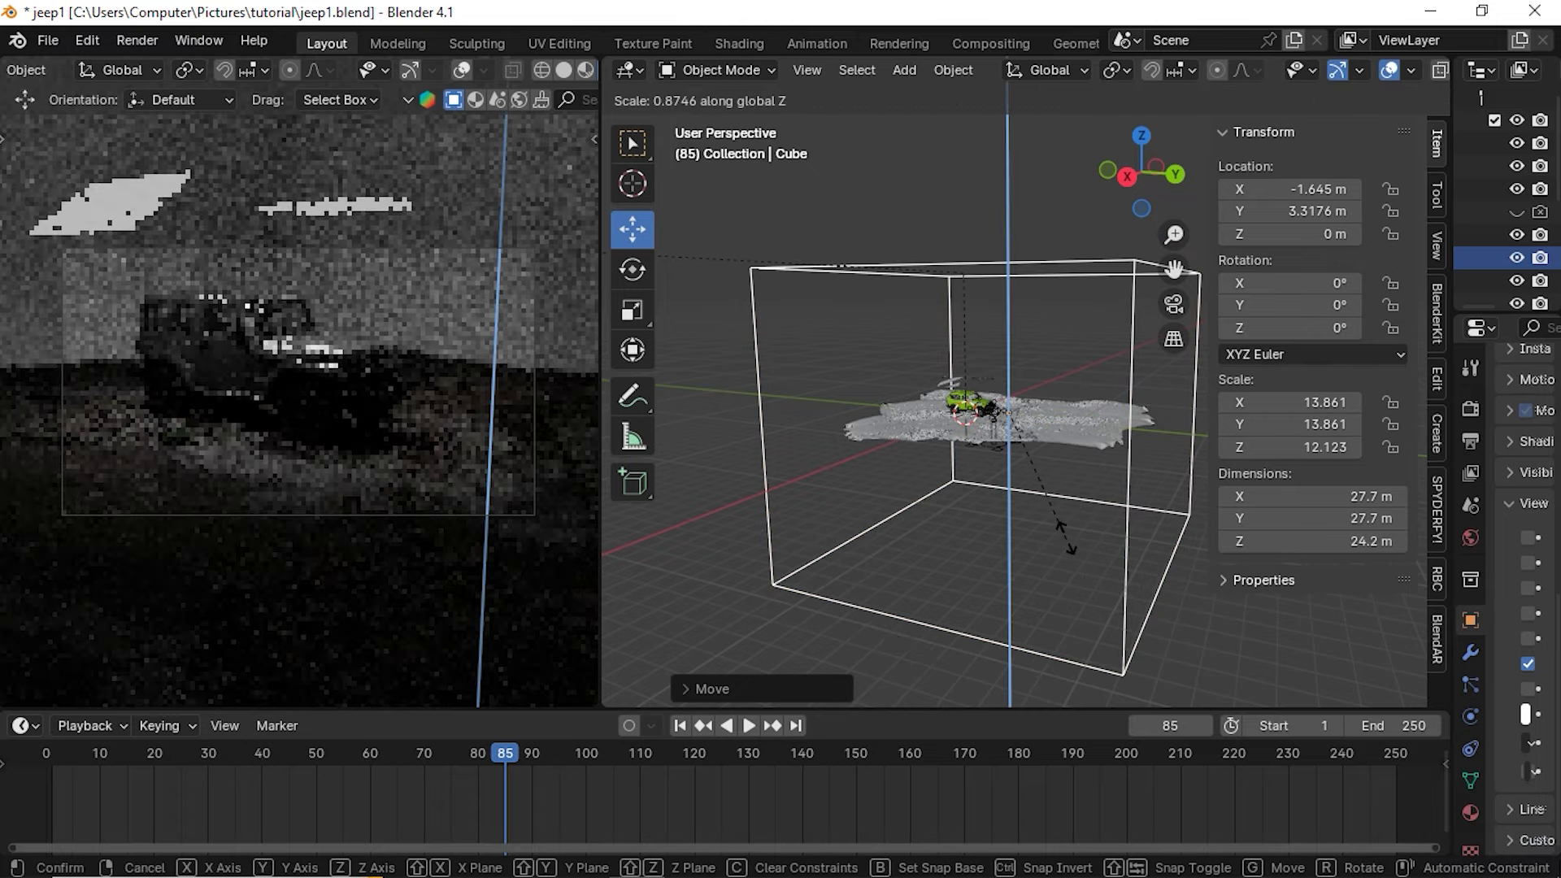
{"action": "left_click", "coordinate": [1023, 486]}
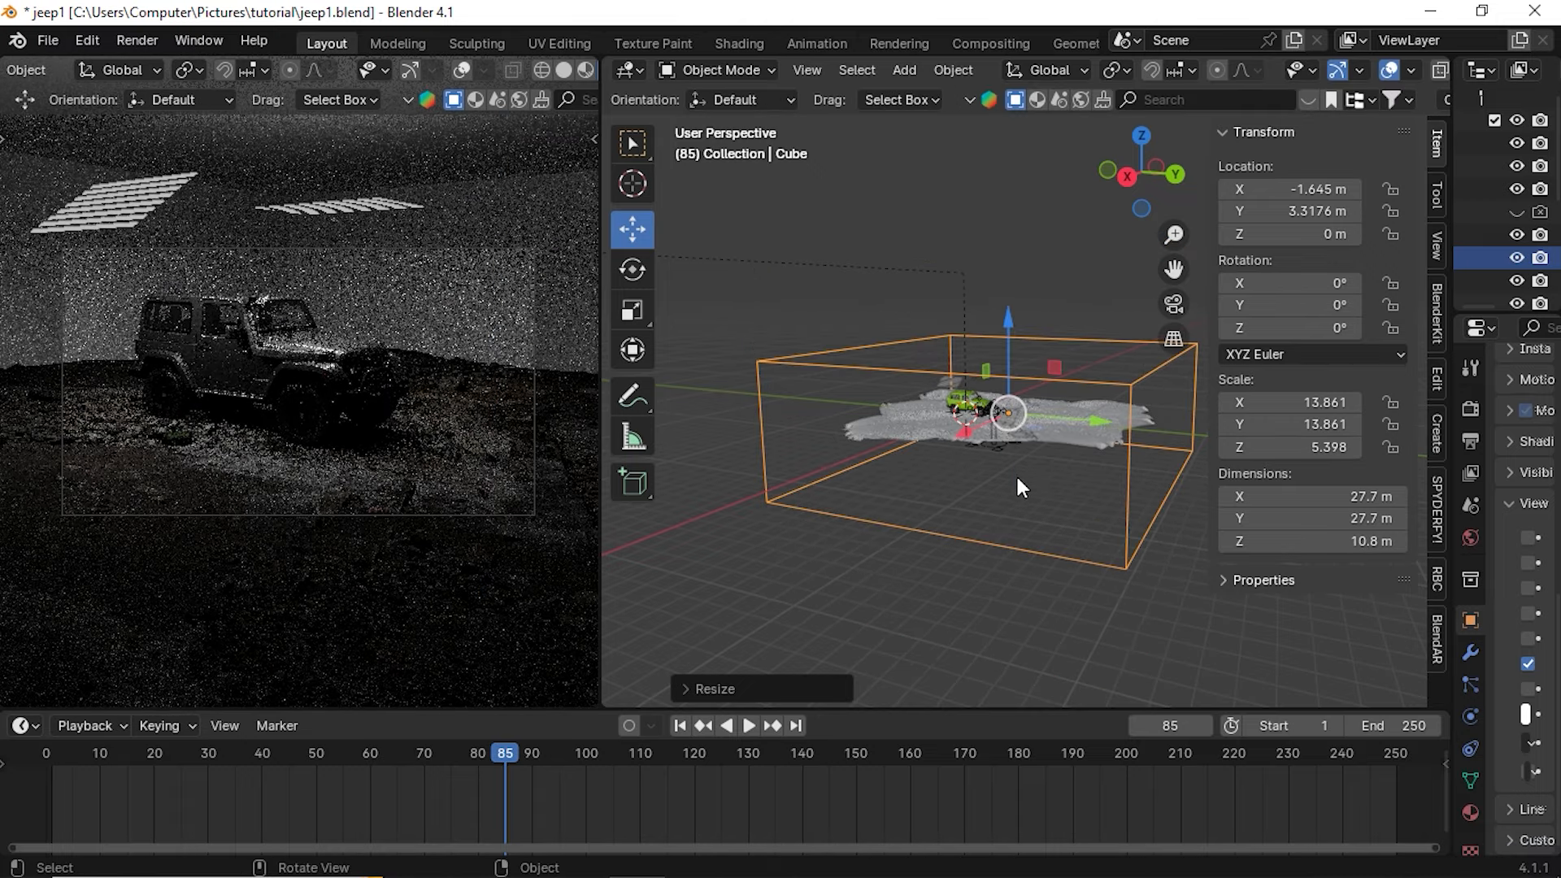
{"action": "left_click_drag", "start_coordinate": [1006, 359], "coordinate": [1012, 288]}
{"action": "middle_click_drag", "start_coordinate": [962, 582], "coordinate": [1038, 469]}
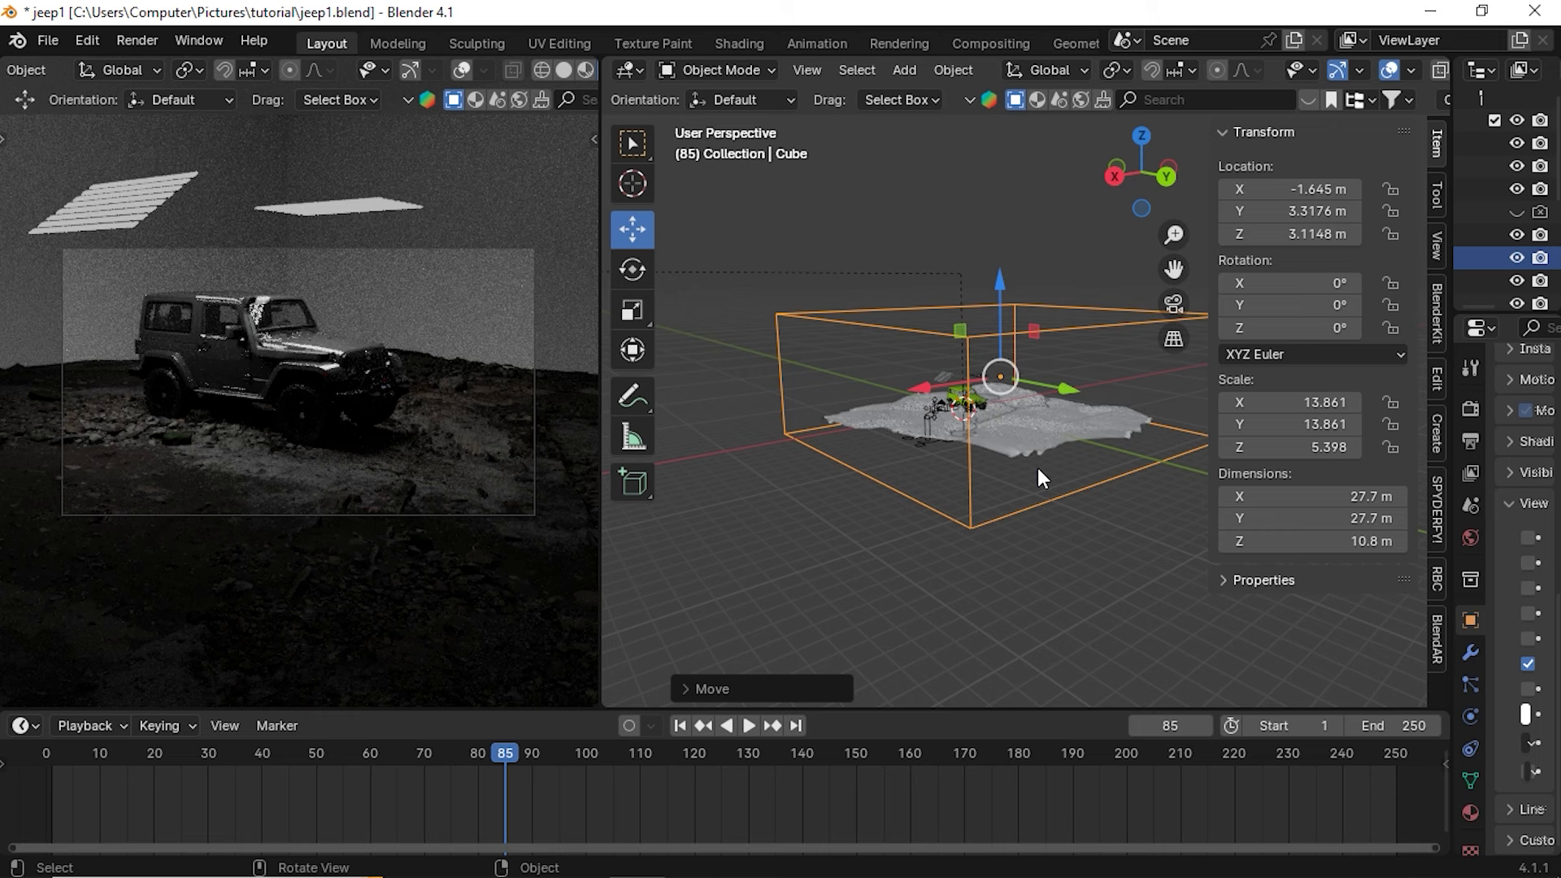
Examine how the cube fits around the jeep and terrain from the front, right and top orthographic views
{"action": "key", "text": "KP_1"}
{"action": "scroll", "coordinate": [1042, 478], "scroll_direction": "up", "scroll_amount": 5}
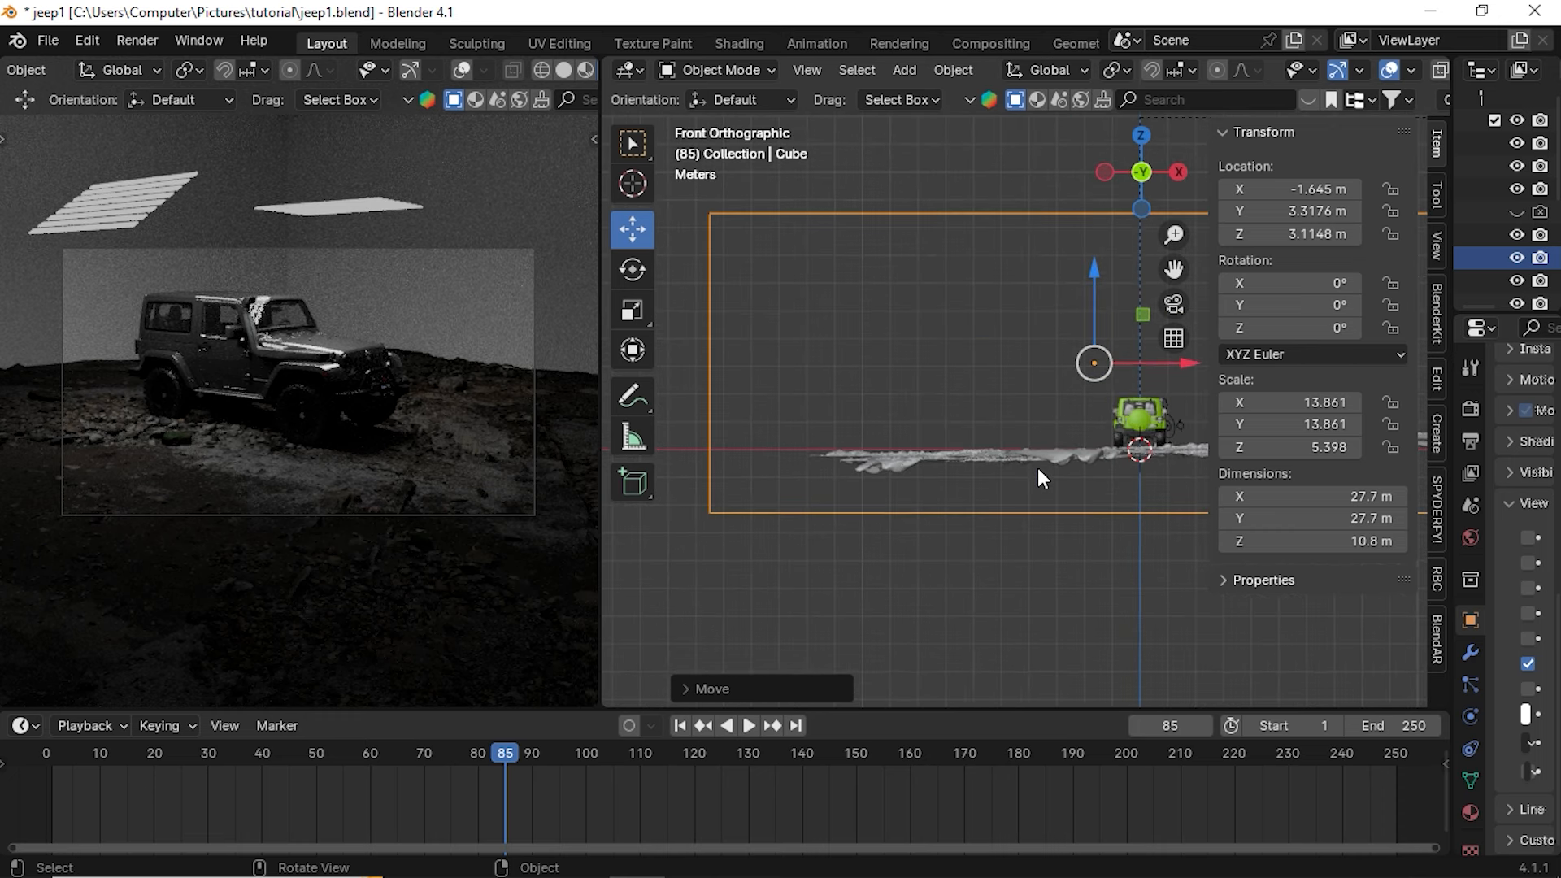
{"action": "left_click_drag", "start_coordinate": [1173, 269], "coordinate": [1044, 269]}
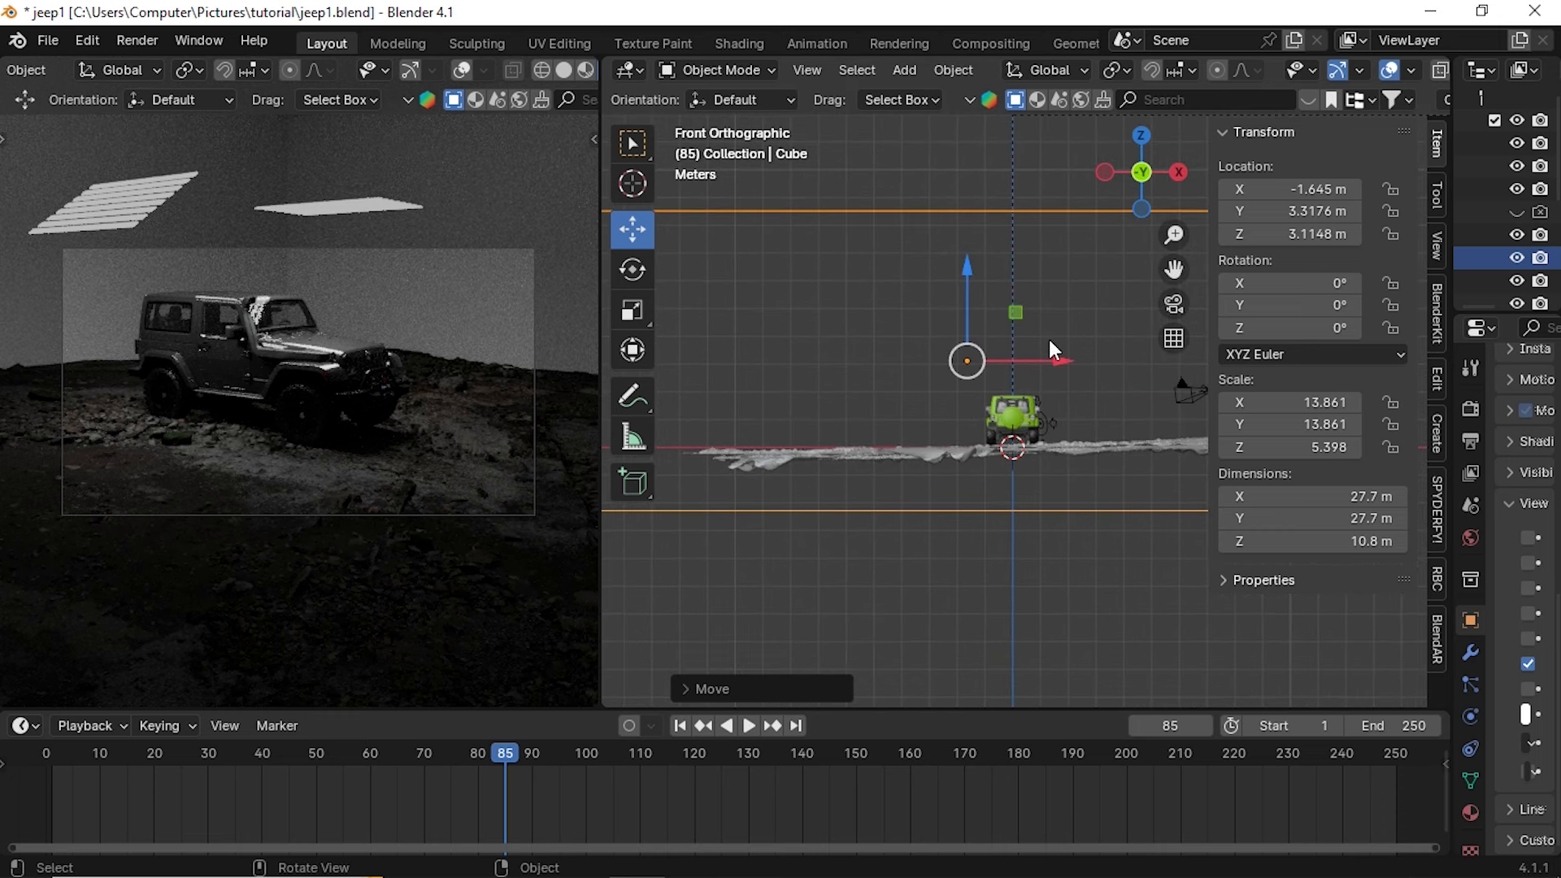
{"action": "scroll", "coordinate": [1026, 344], "scroll_direction": "down", "scroll_amount": 2}
{"action": "key", "text": "KP_8"}
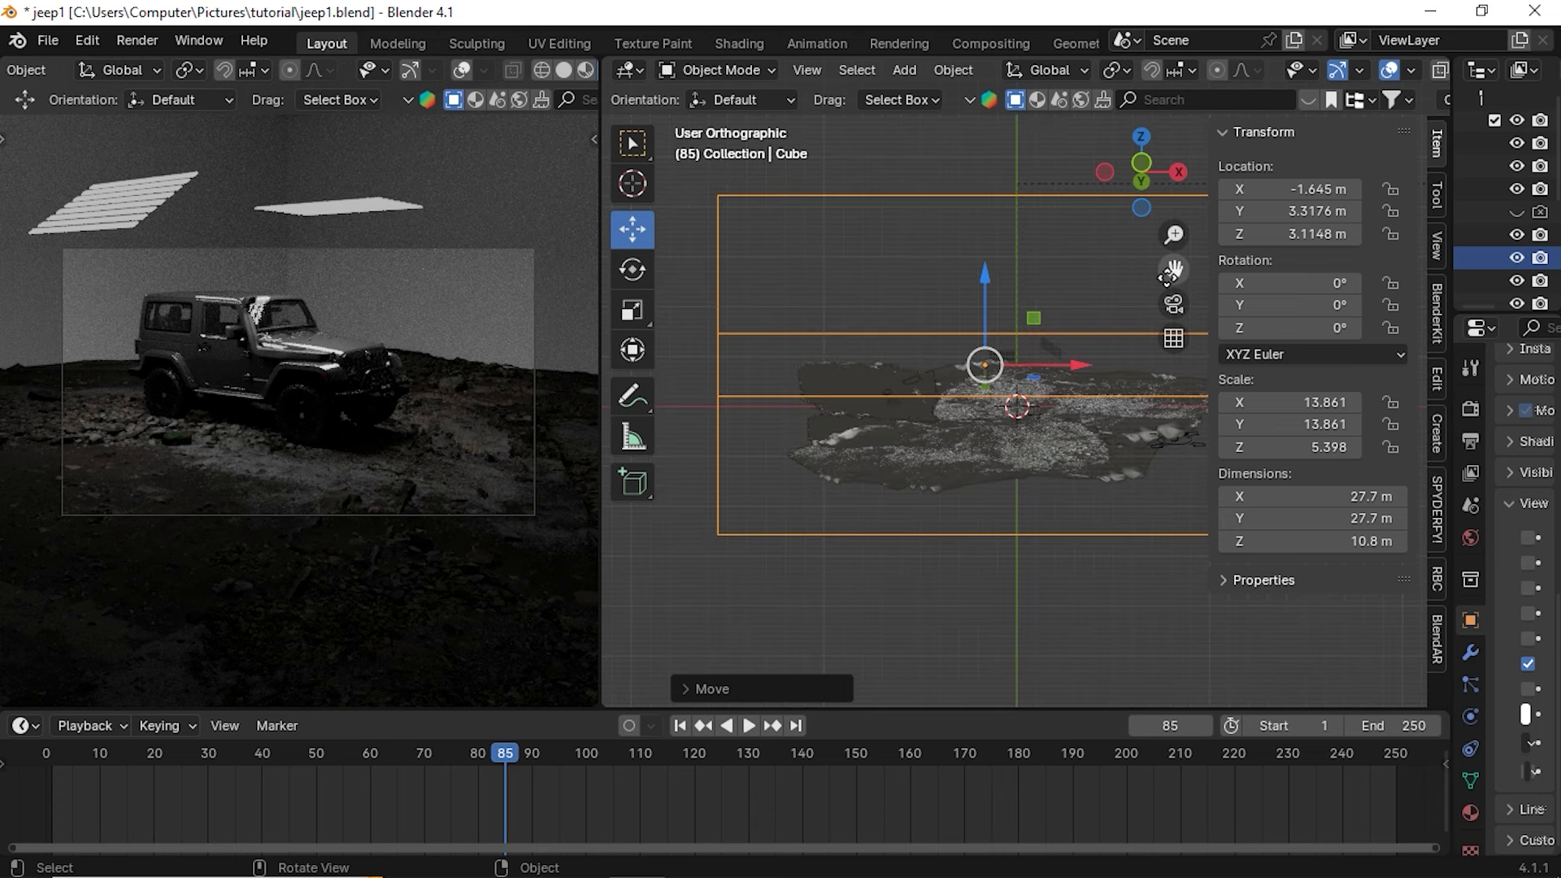
{"action": "key", "text": "KP_3"}
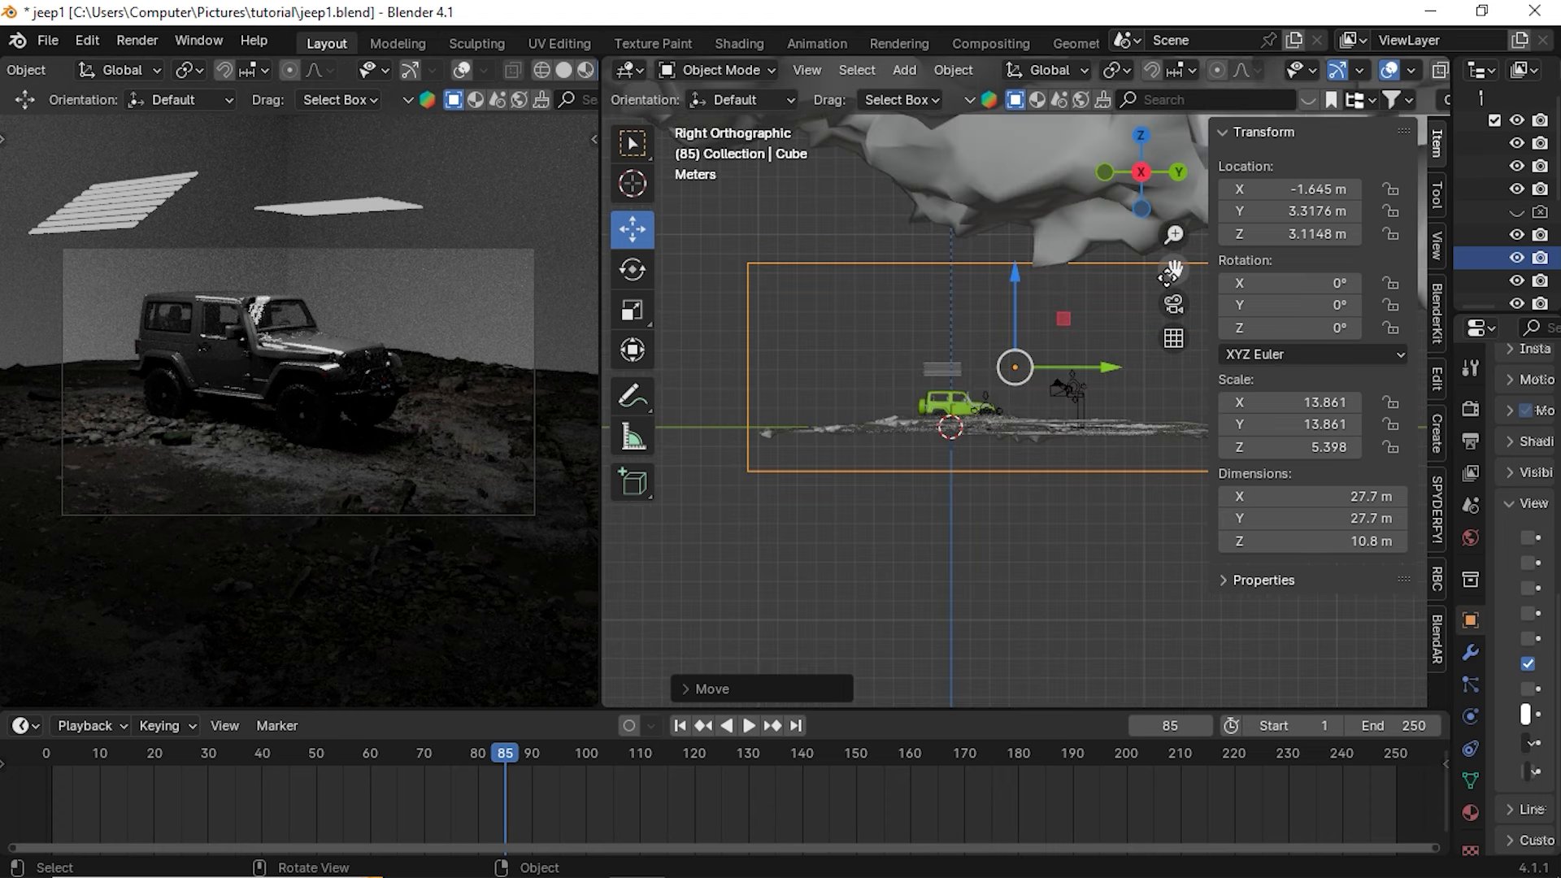
{"action": "key", "text": "KP_7"}
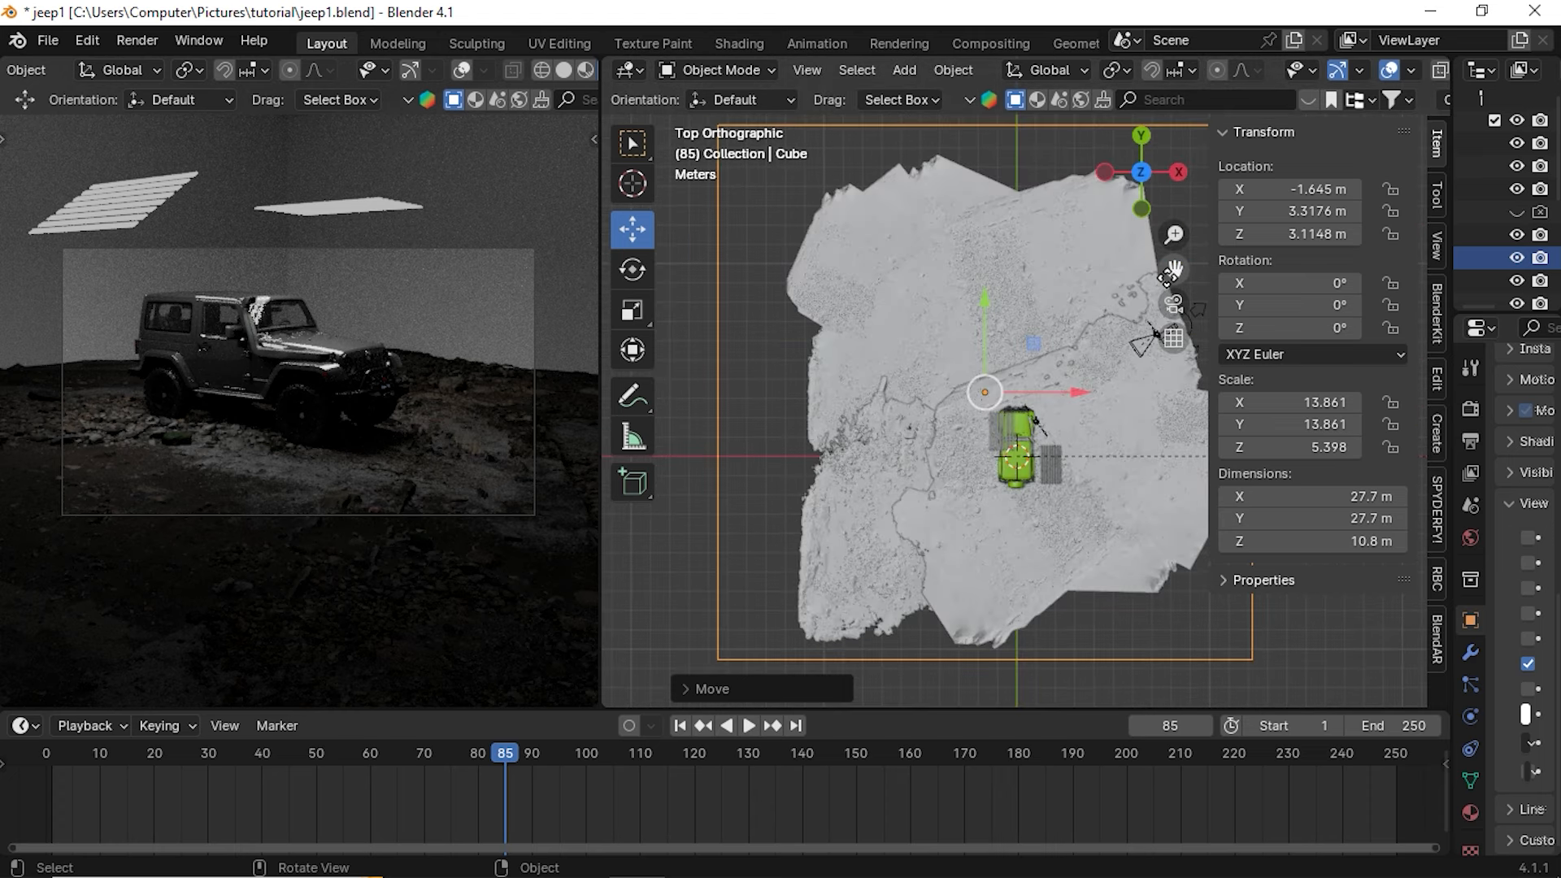
{"action": "key", "text": "KP_8"}
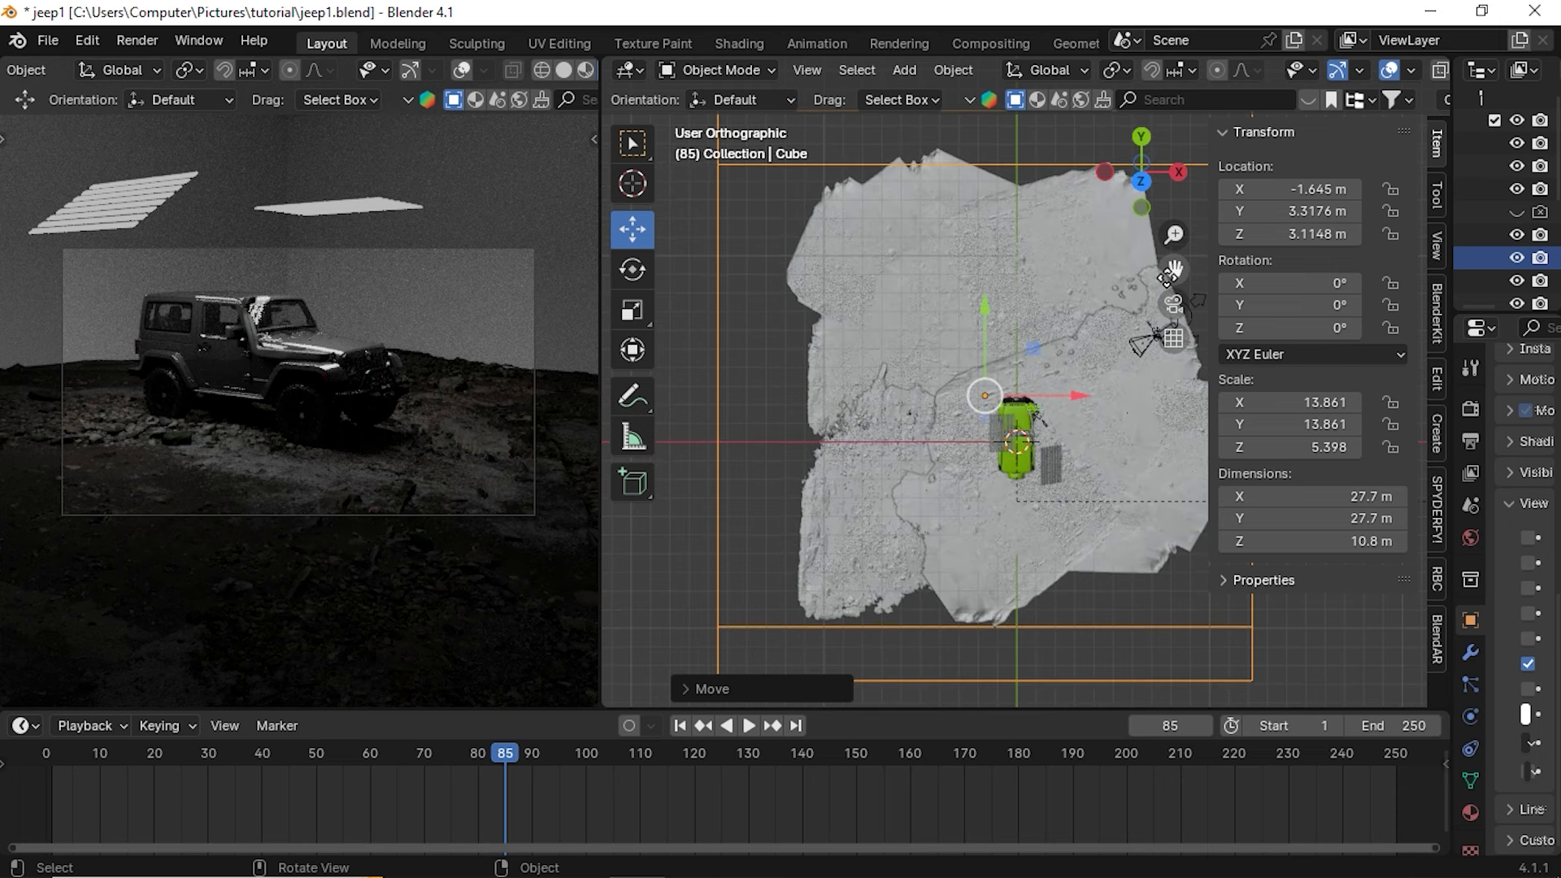
{"action": "key", "text": "KP_9"}
{"action": "key", "text": "KP_6"}
{"action": "key", "text": "KP_4"}
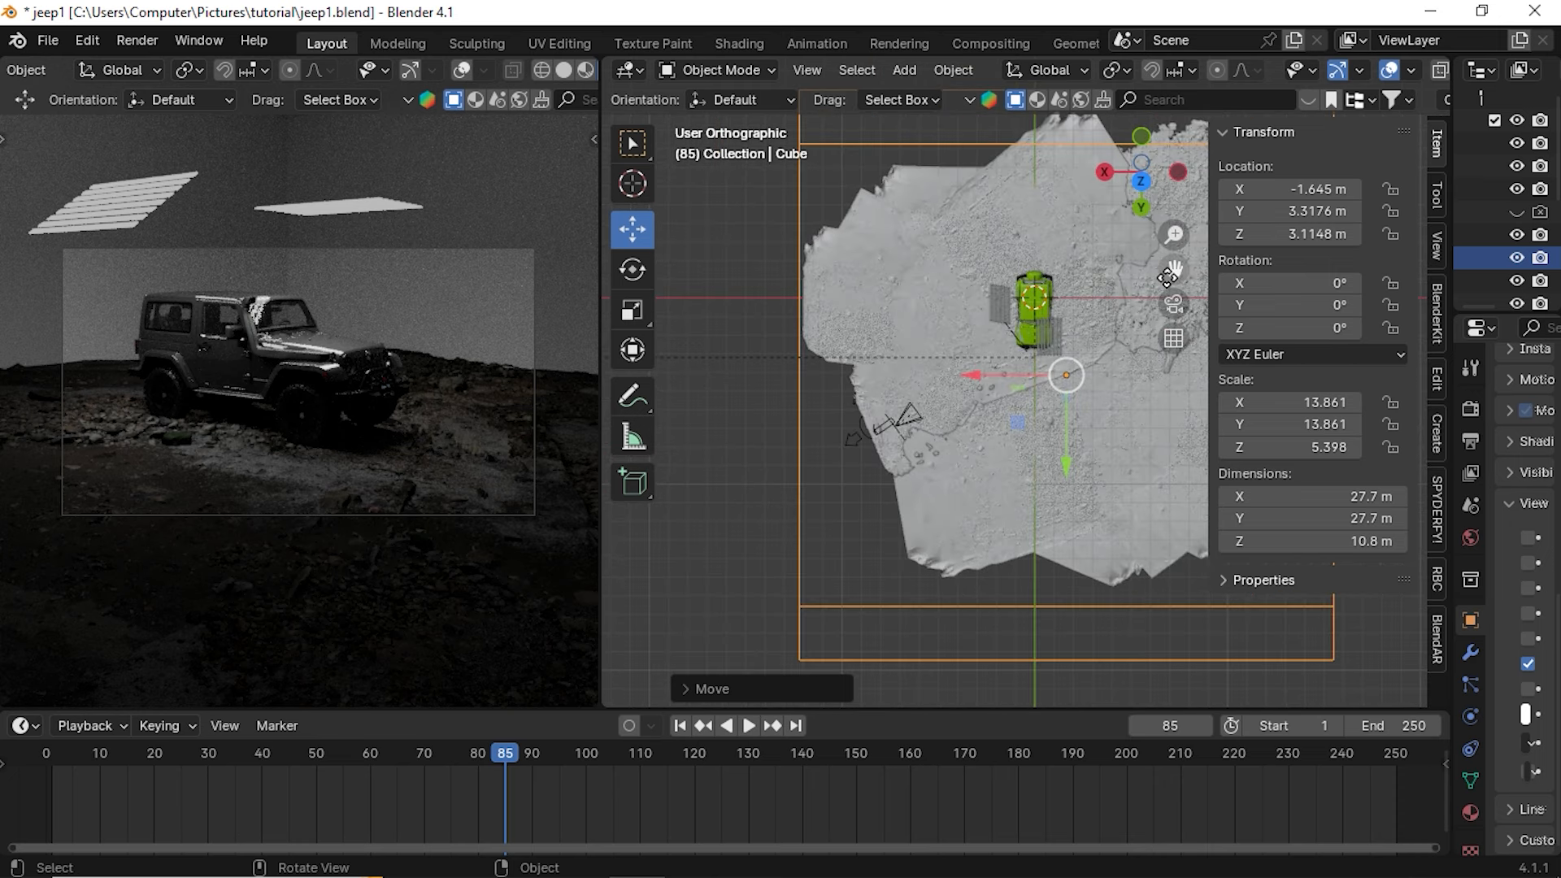
{"action": "key", "text": "KP_3"}
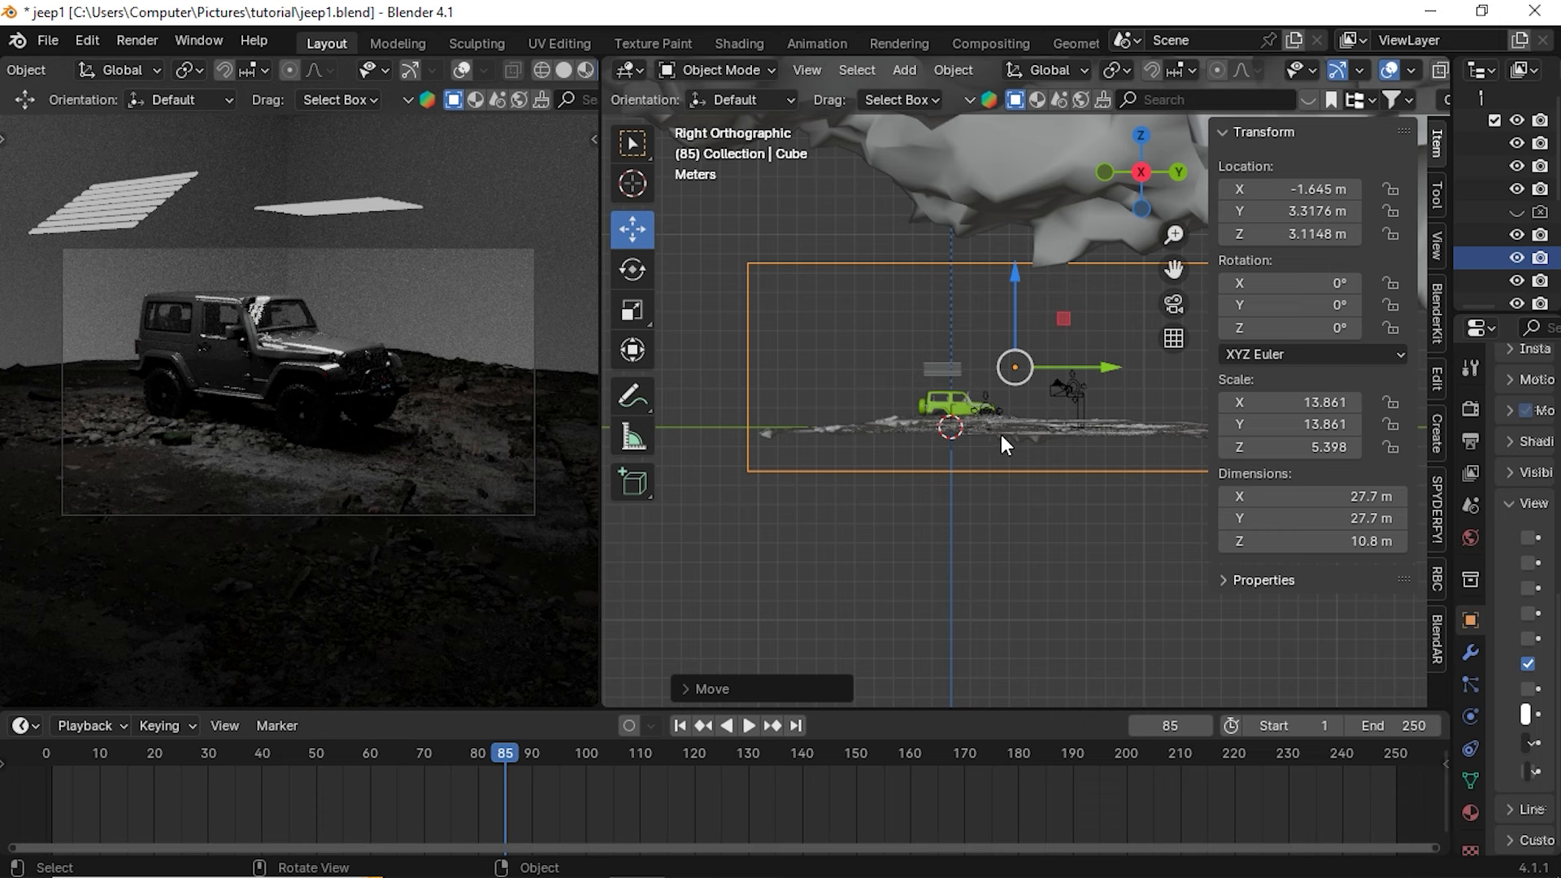
Select the large rock cliff mesh and move it along X to about -76.53 m
{"action": "middle_click_drag", "start_coordinate": [1001, 435], "coordinate": [852, 315]}
{"action": "left_click", "coordinate": [852, 317]}
{"action": "middle_click_drag", "start_coordinate": [868, 411], "coordinate": [717, 321]}
{"action": "left_click_drag", "start_coordinate": [670, 299], "coordinate": [1093, 447]}
{"action": "middle_click_drag", "start_coordinate": [937, 452], "coordinate": [1102, 373]}
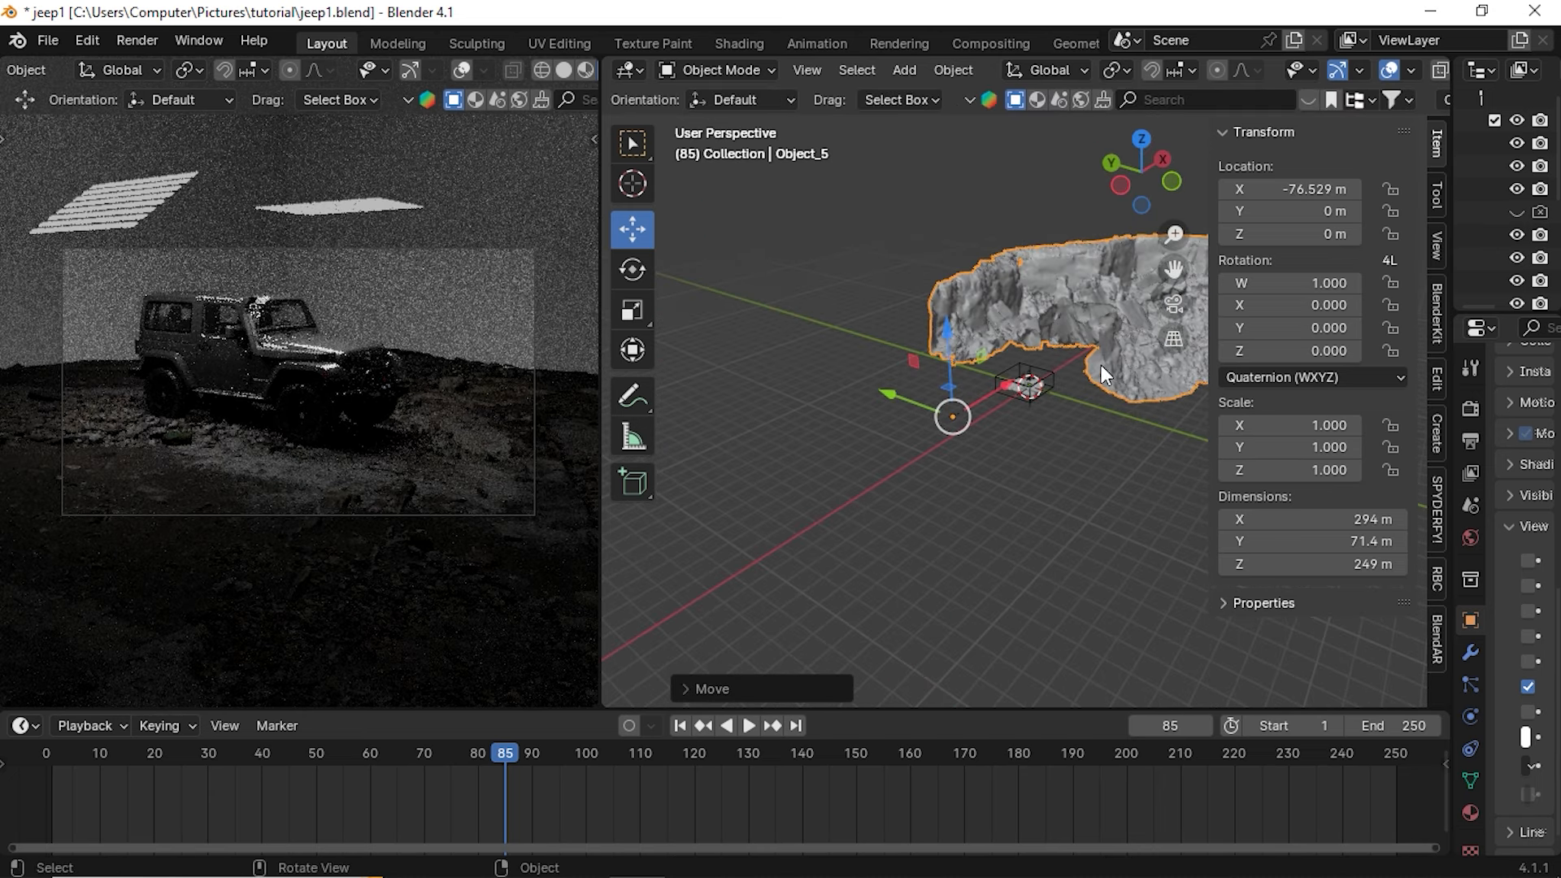
{"action": "key", "text": "r"}
{"action": "key", "text": "z"}
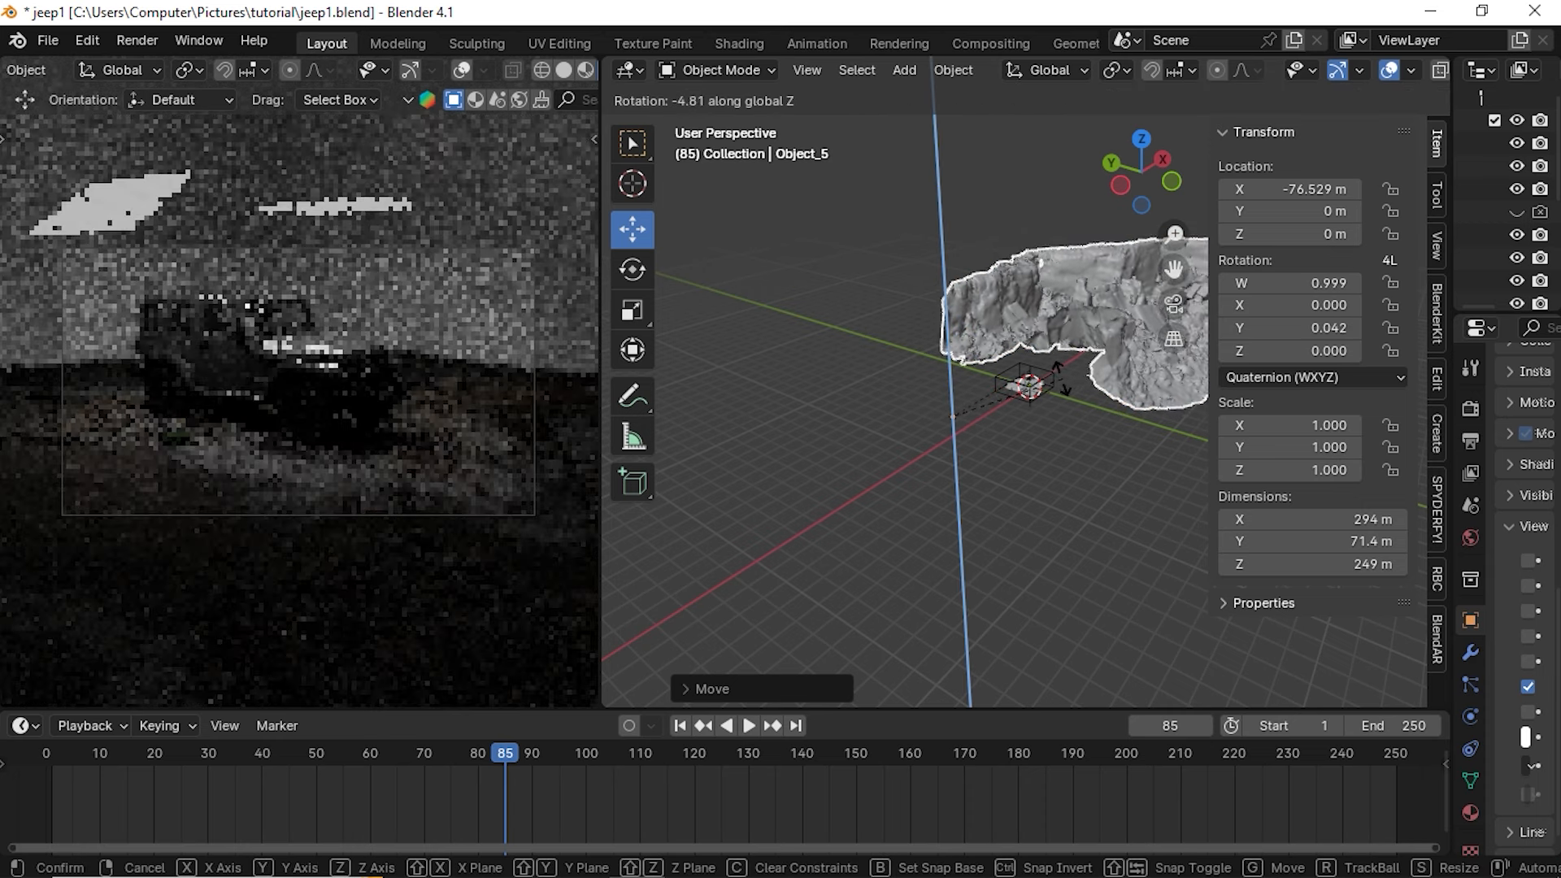
{"action": "key", "text": "Escape"}
Set the rock cliff mesh's origin to its geometry
{"action": "middle_click_drag", "start_coordinate": [1021, 381], "coordinate": [1076, 391]}
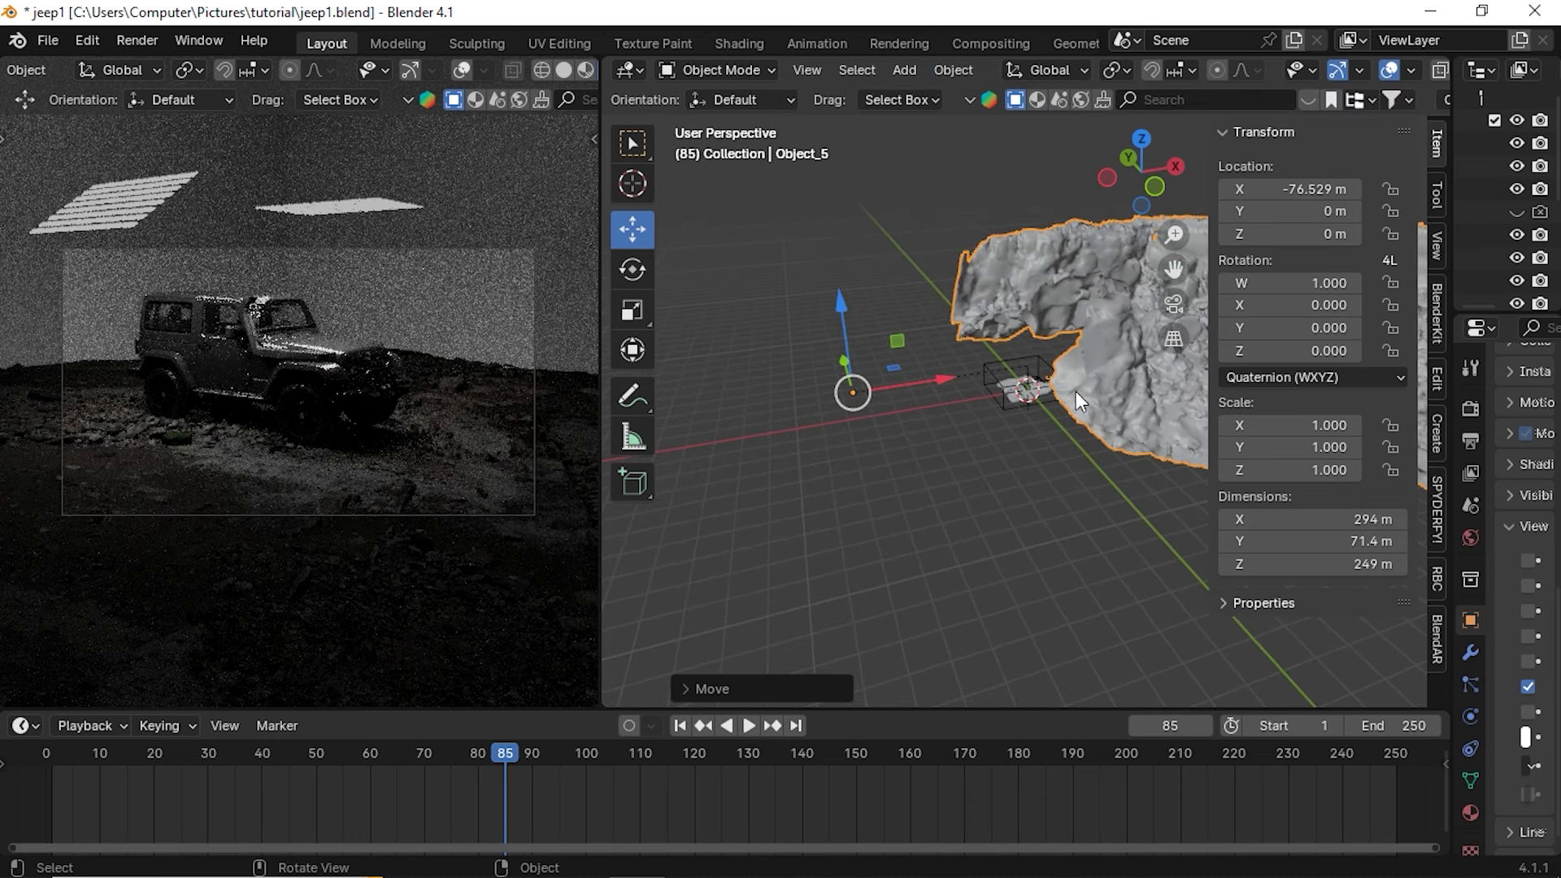
{"action": "left_click_drag", "start_coordinate": [1173, 269], "coordinate": [1173, 269]}
{"action": "middle_click_drag", "start_coordinate": [691, 573], "coordinate": [744, 539]}
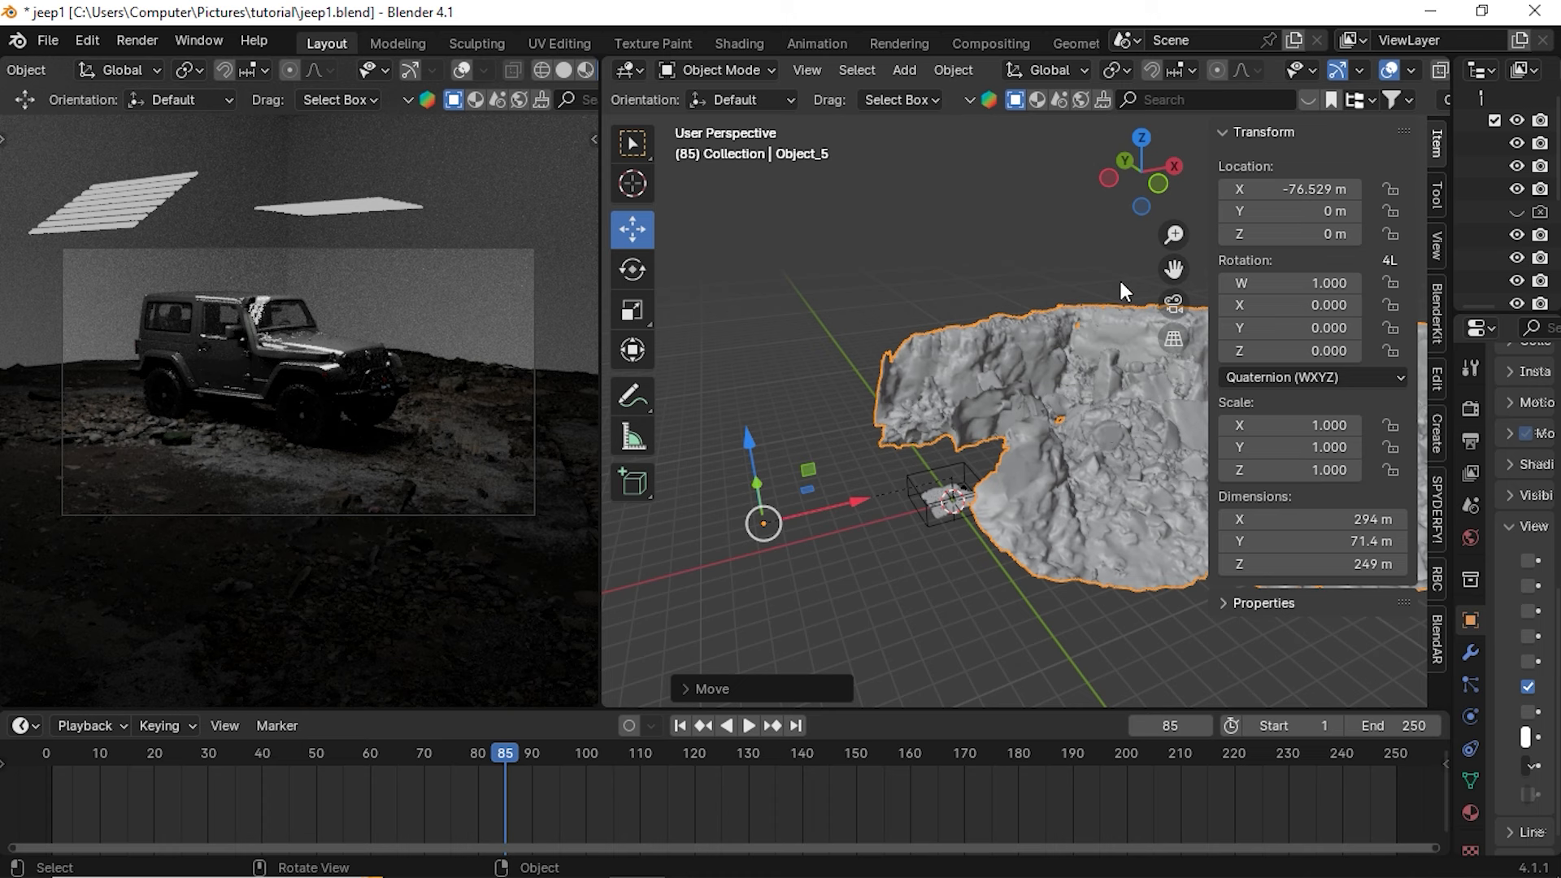
{"action": "left_click_drag", "start_coordinate": [1173, 269], "coordinate": [1003, 269]}
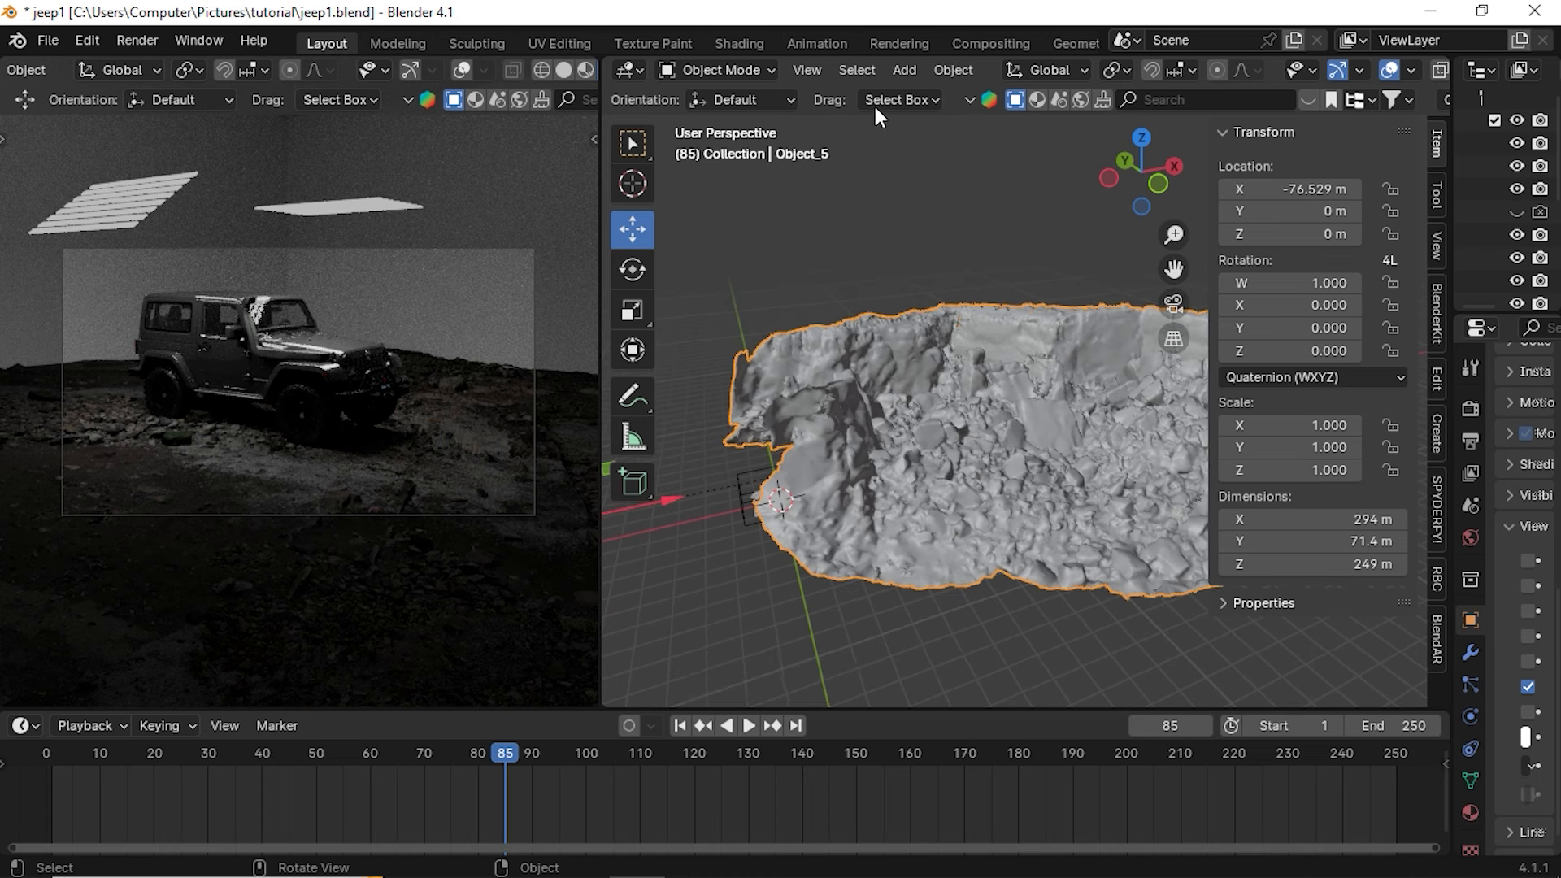
{"action": "left_click", "coordinate": [954, 71]}
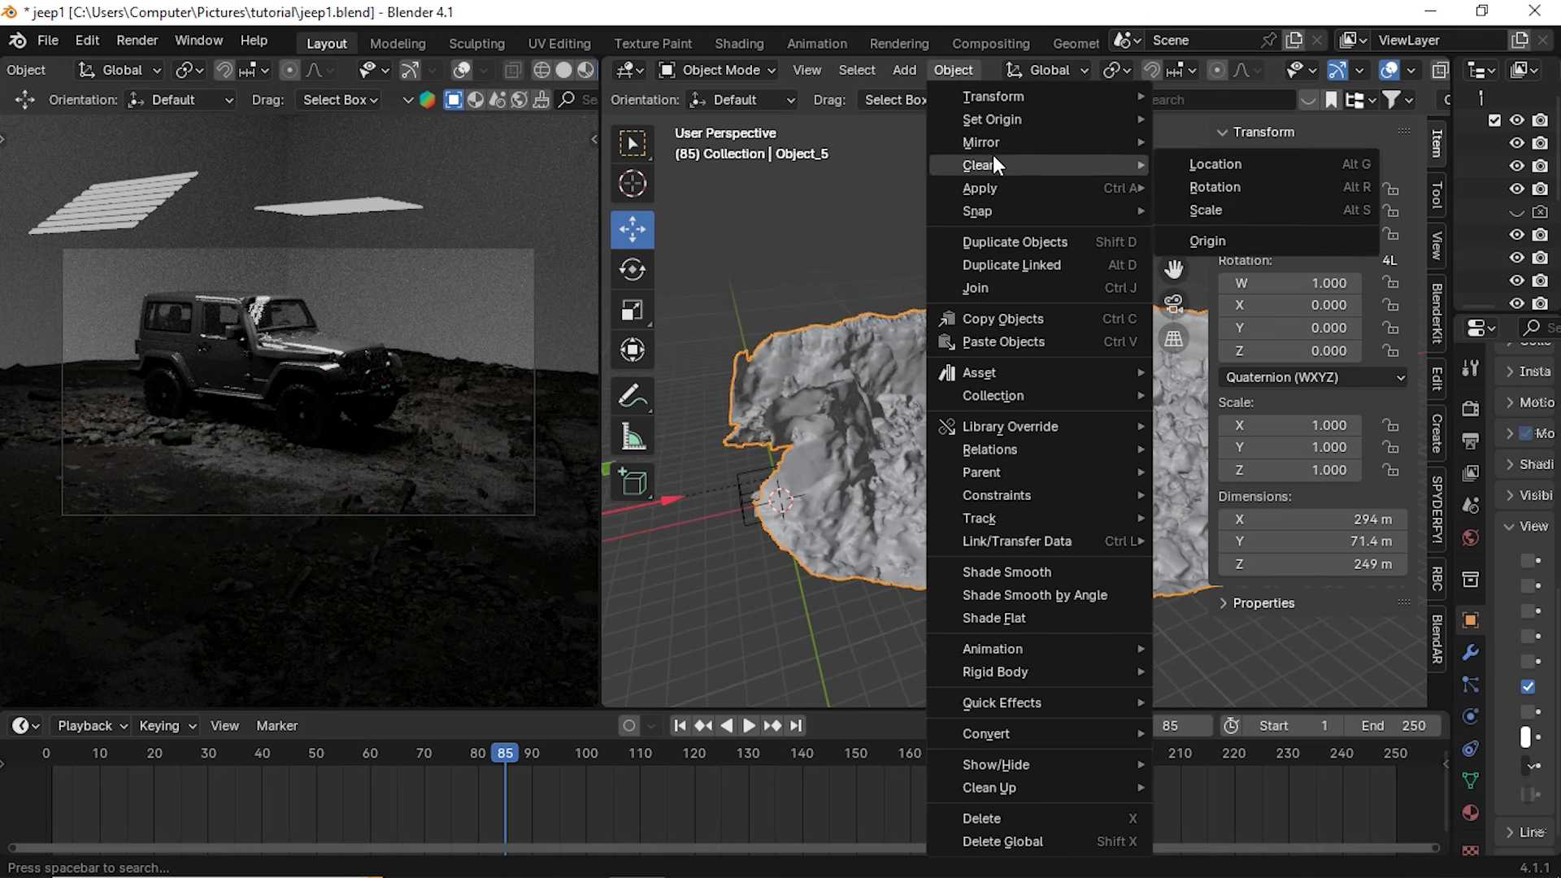
{"action": "mouse_move", "coordinate": [1008, 118]}
{"action": "left_click", "coordinate": [1221, 135]}
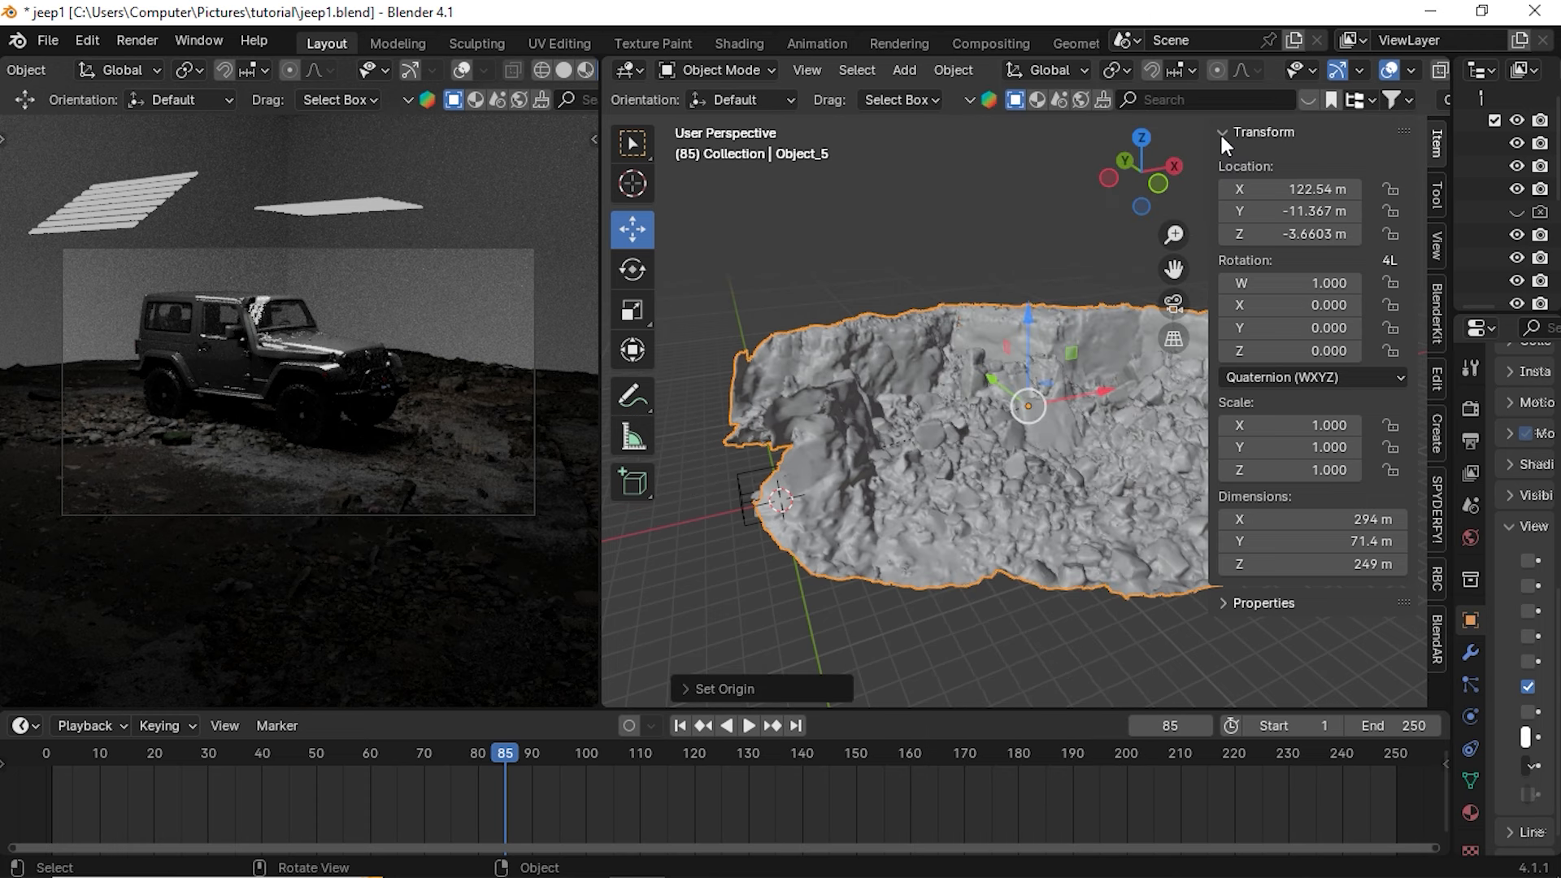
Rotate the rock cliff around the global Z axis to a quaternion of about W 0.731 and Y 0.683
{"action": "middle_click_drag", "start_coordinate": [920, 451], "coordinate": [1019, 441]}
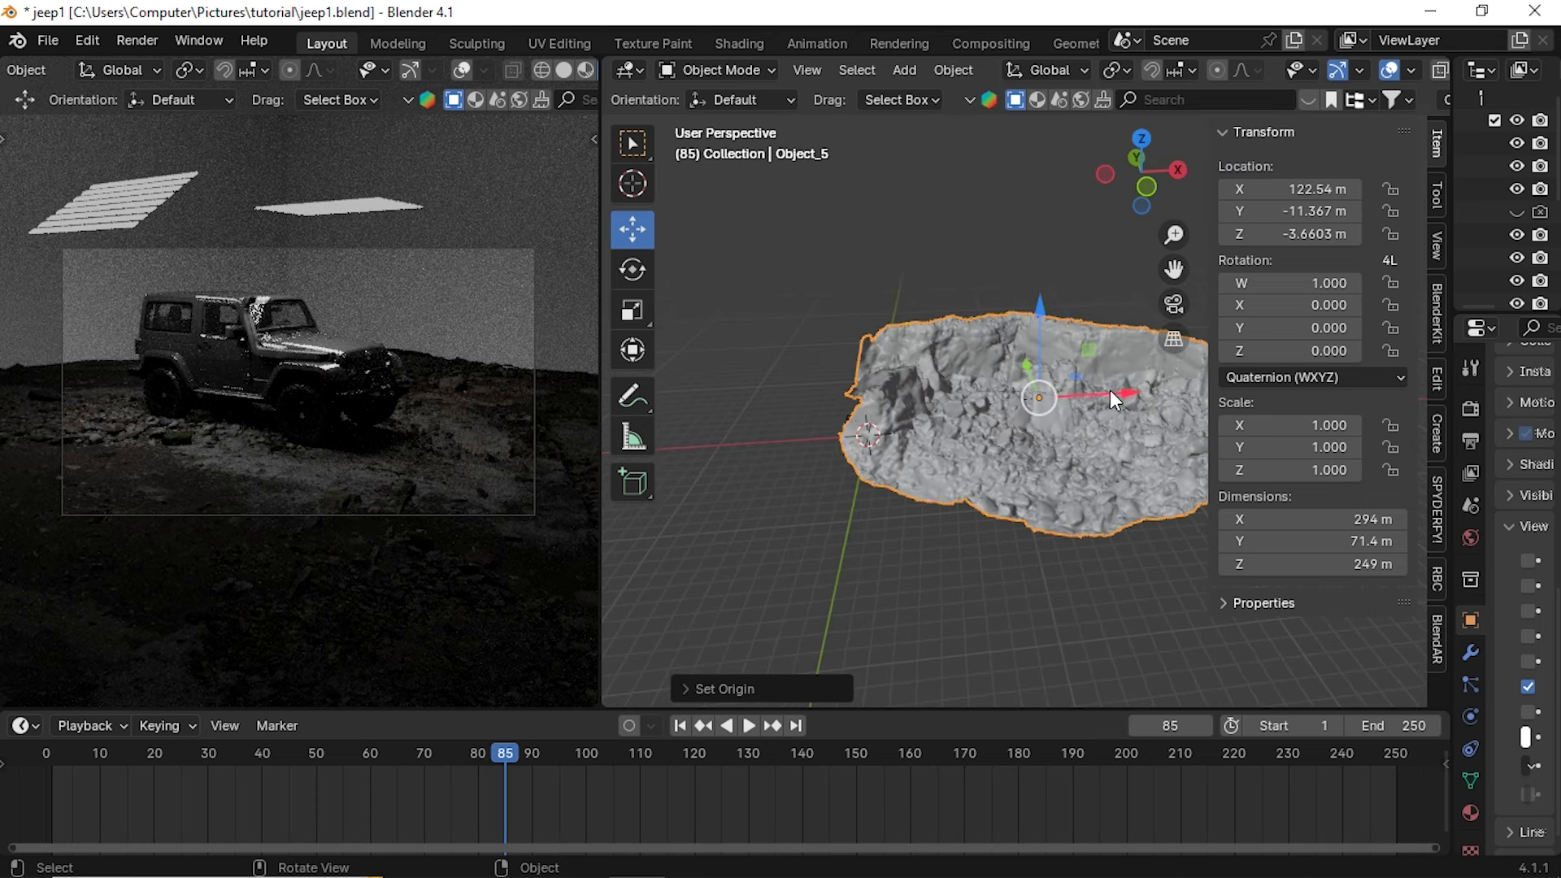
{"action": "key", "text": "r"}
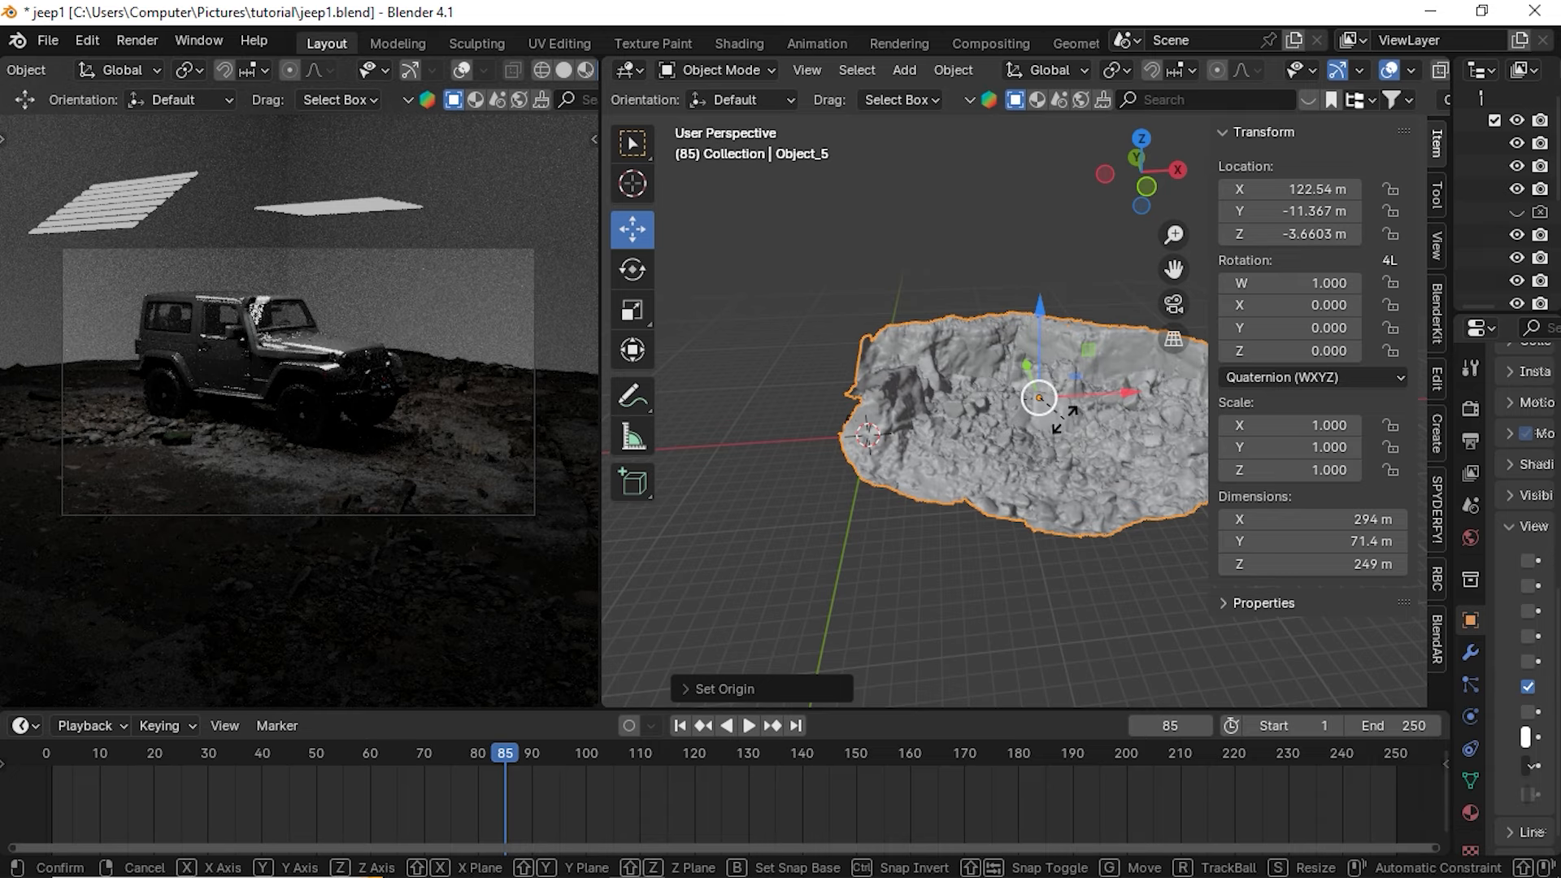
{"action": "key", "text": "z"}
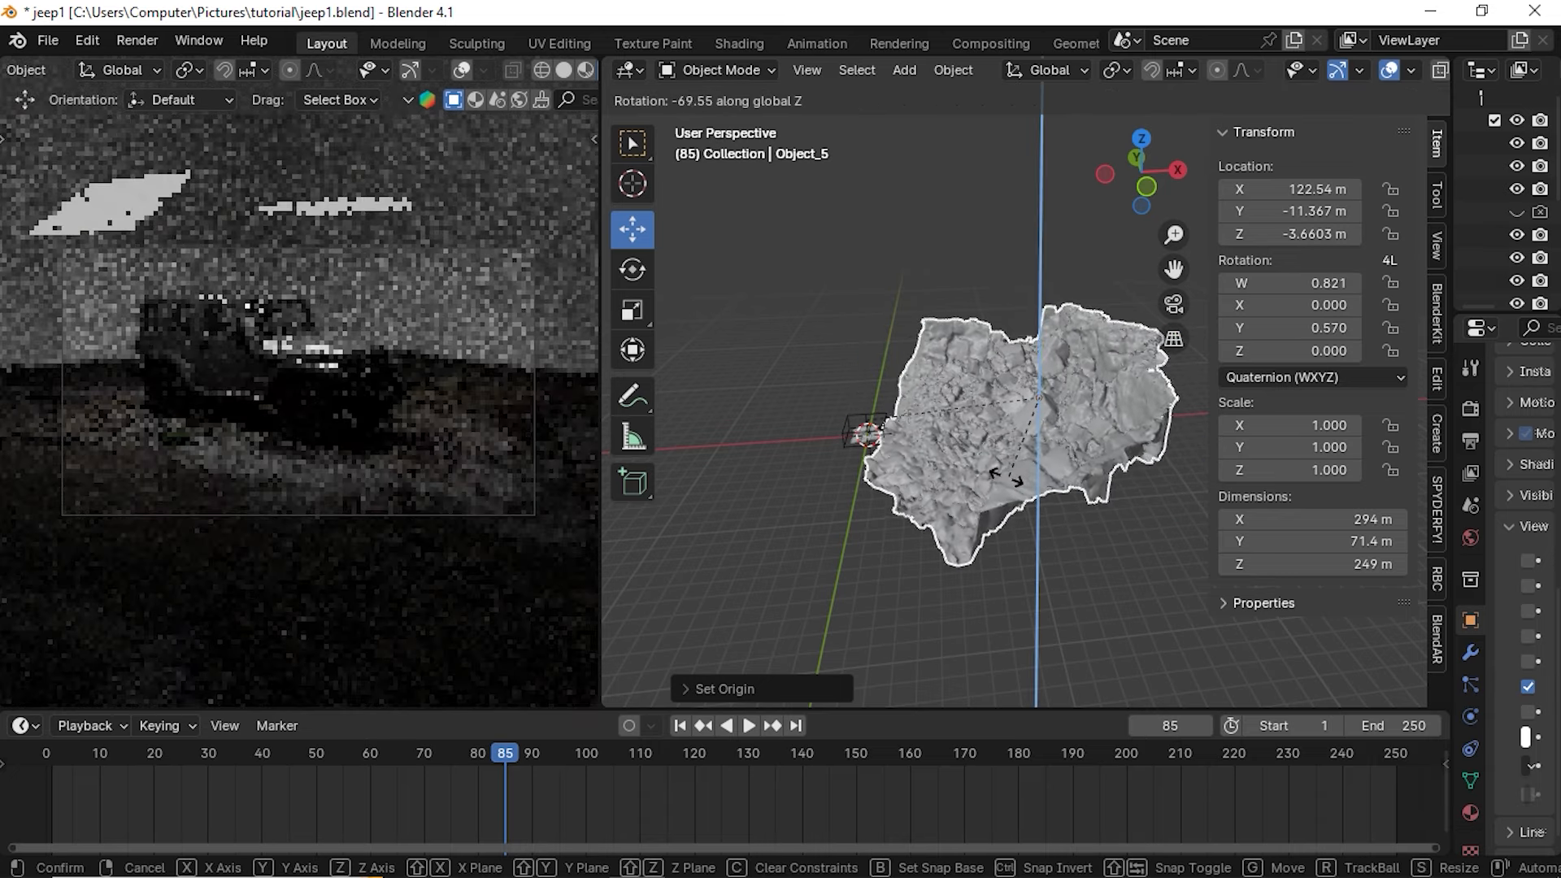
{"action": "left_click", "coordinate": [980, 469]}
Scale the rock cliff down uniformly to about 0.398, making it about 117 m long in X
{"action": "middle_click_drag", "start_coordinate": [711, 524], "coordinate": [792, 525]}
{"action": "key", "text": "KP_0"}
{"action": "middle_click_drag", "start_coordinate": [982, 293], "coordinate": [805, 602]}
{"action": "key", "text": "s"}
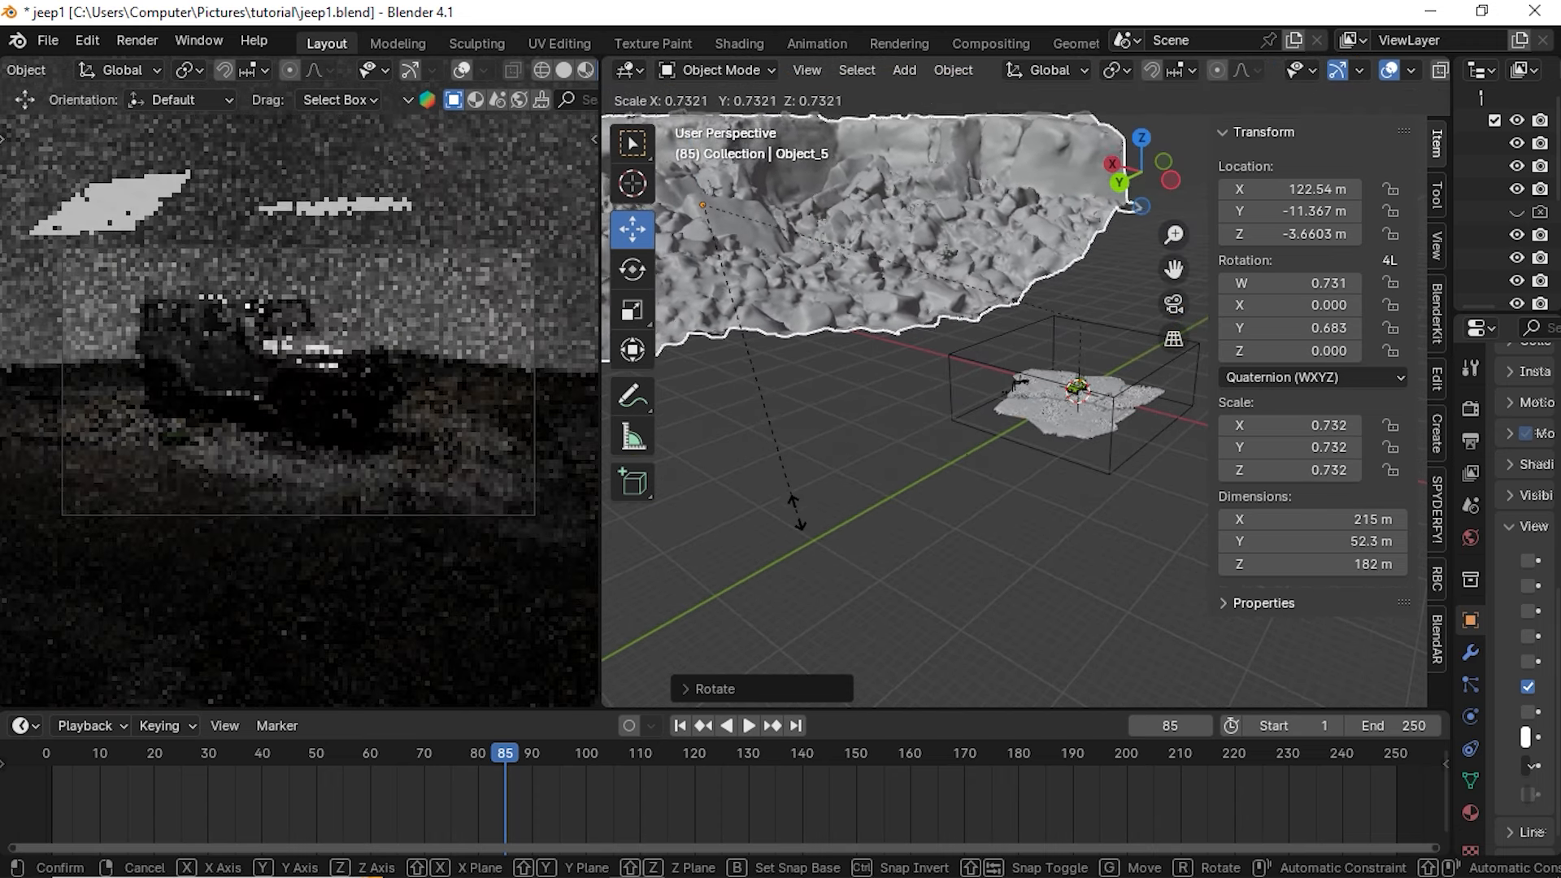
{"action": "left_click", "coordinate": [739, 287]}
Move the rock cliff to about 32.67 m along X and 10.9 m along Y so it surrounds the beach terrain
{"action": "left_click_drag", "start_coordinate": [668, 201], "coordinate": [908, 345]}
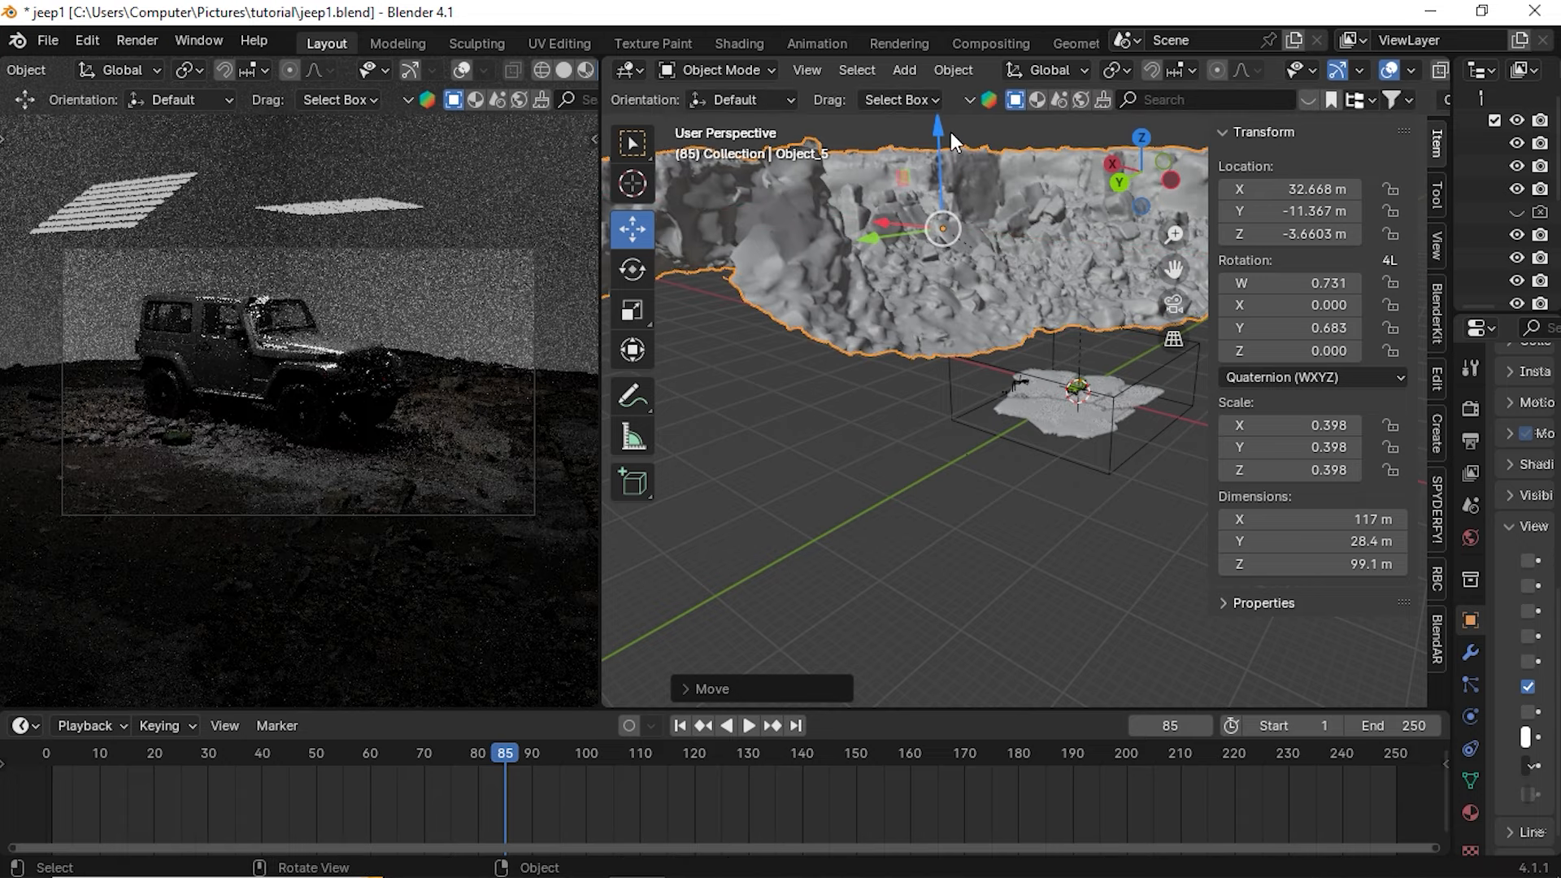
{"action": "left_click_drag", "start_coordinate": [944, 134], "coordinate": [952, 244]}
{"action": "middle_click_drag", "start_coordinate": [1027, 292], "coordinate": [807, 353]}
{"action": "scroll", "coordinate": [1017, 418], "scroll_direction": "up", "scroll_amount": 3}
{"action": "scroll", "coordinate": [1032, 413], "scroll_direction": "up", "scroll_amount": 3}
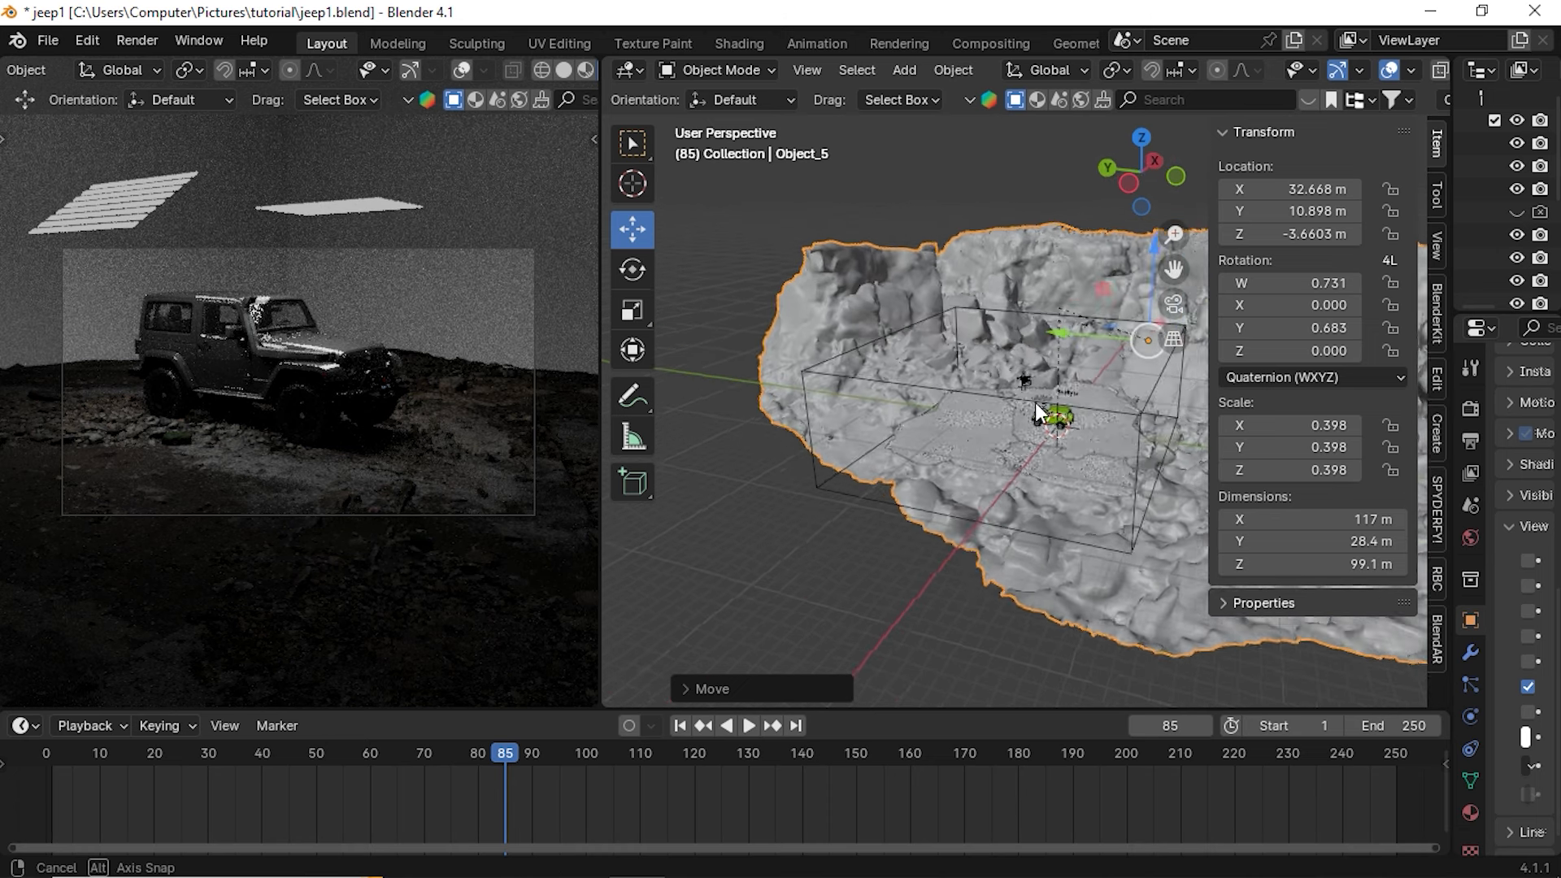
{"action": "middle_click_drag", "start_coordinate": [1021, 412], "coordinate": [925, 378]}
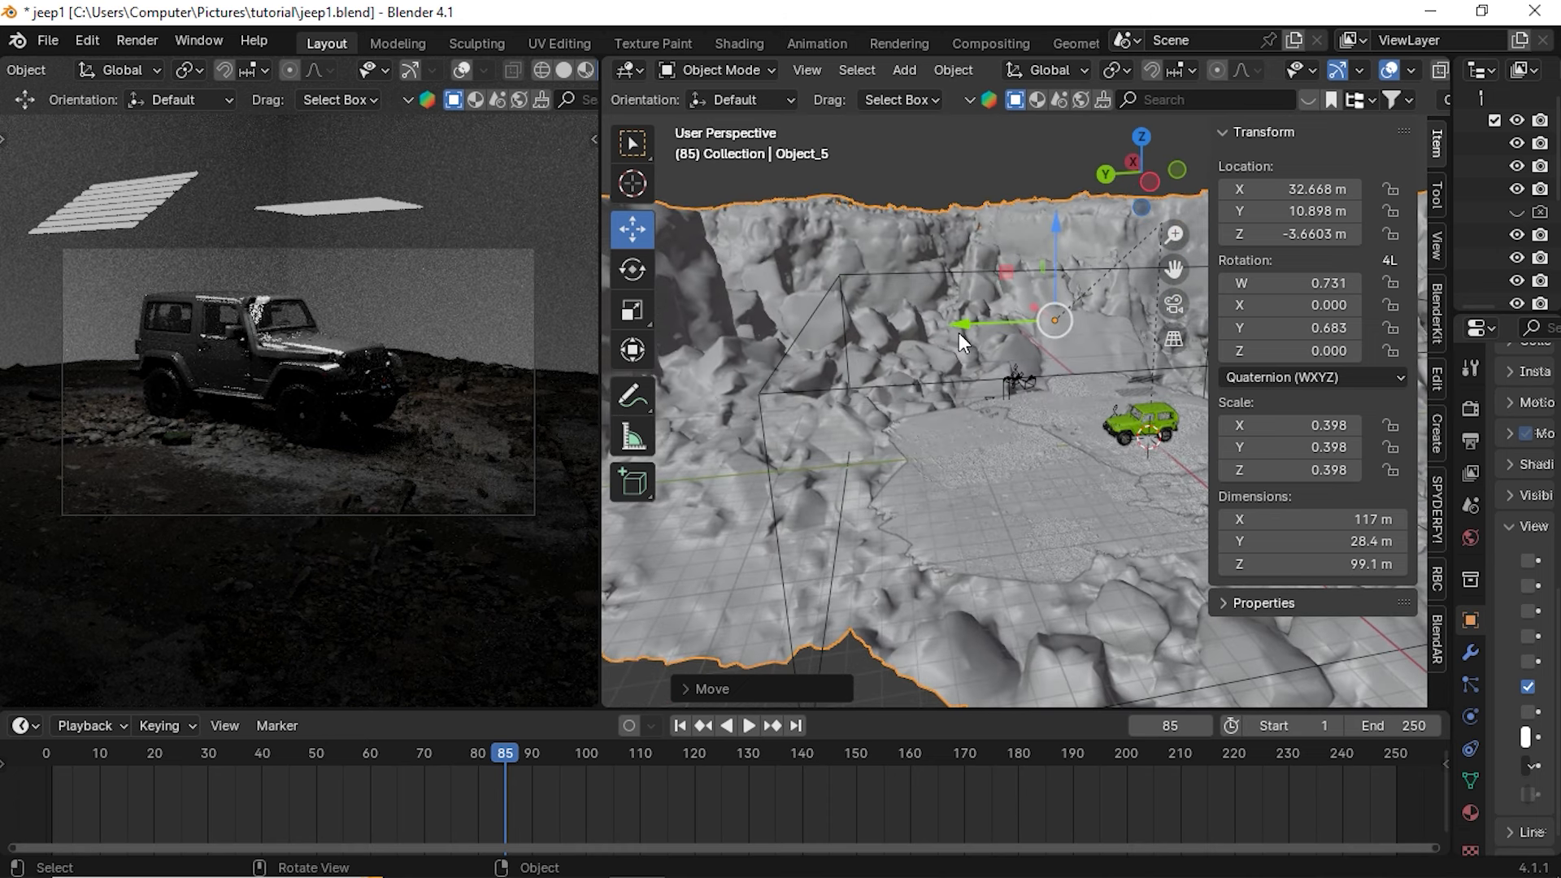
Change the larger 3D viewport area to the Shader Editor
{"action": "left_click", "coordinate": [641, 68]}
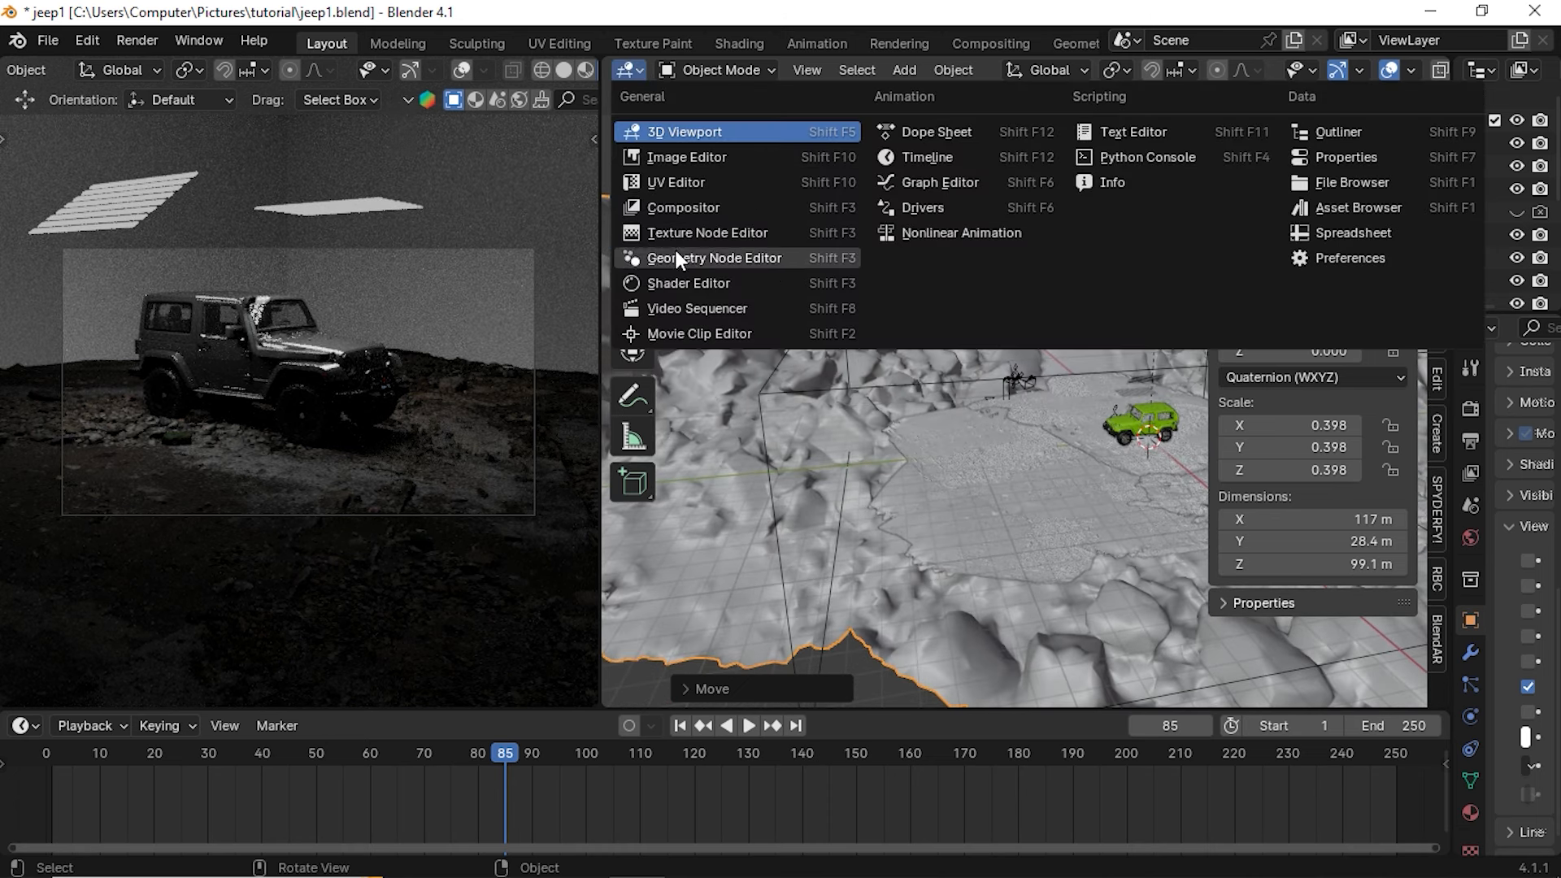
{"action": "left_click", "coordinate": [623, 66]}
{"action": "left_click", "coordinate": [639, 70]}
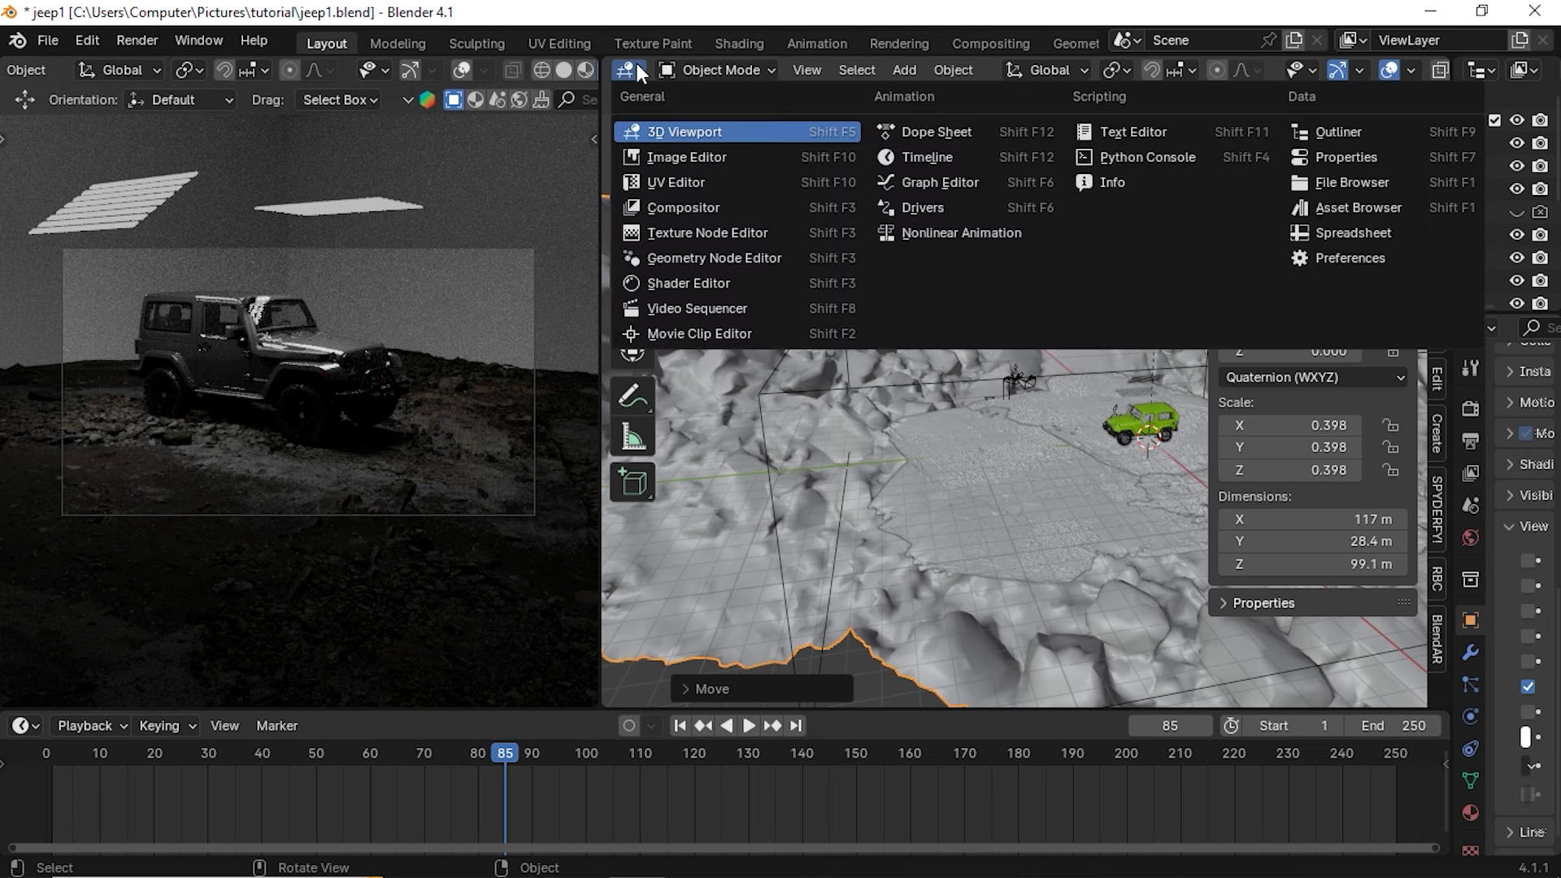
{"action": "left_click", "coordinate": [688, 278]}
{"action": "middle_click_drag", "start_coordinate": [811, 330], "coordinate": [888, 283]}
{"action": "scroll", "coordinate": [1000, 252], "scroll_direction": "down", "scroll_amount": 6}
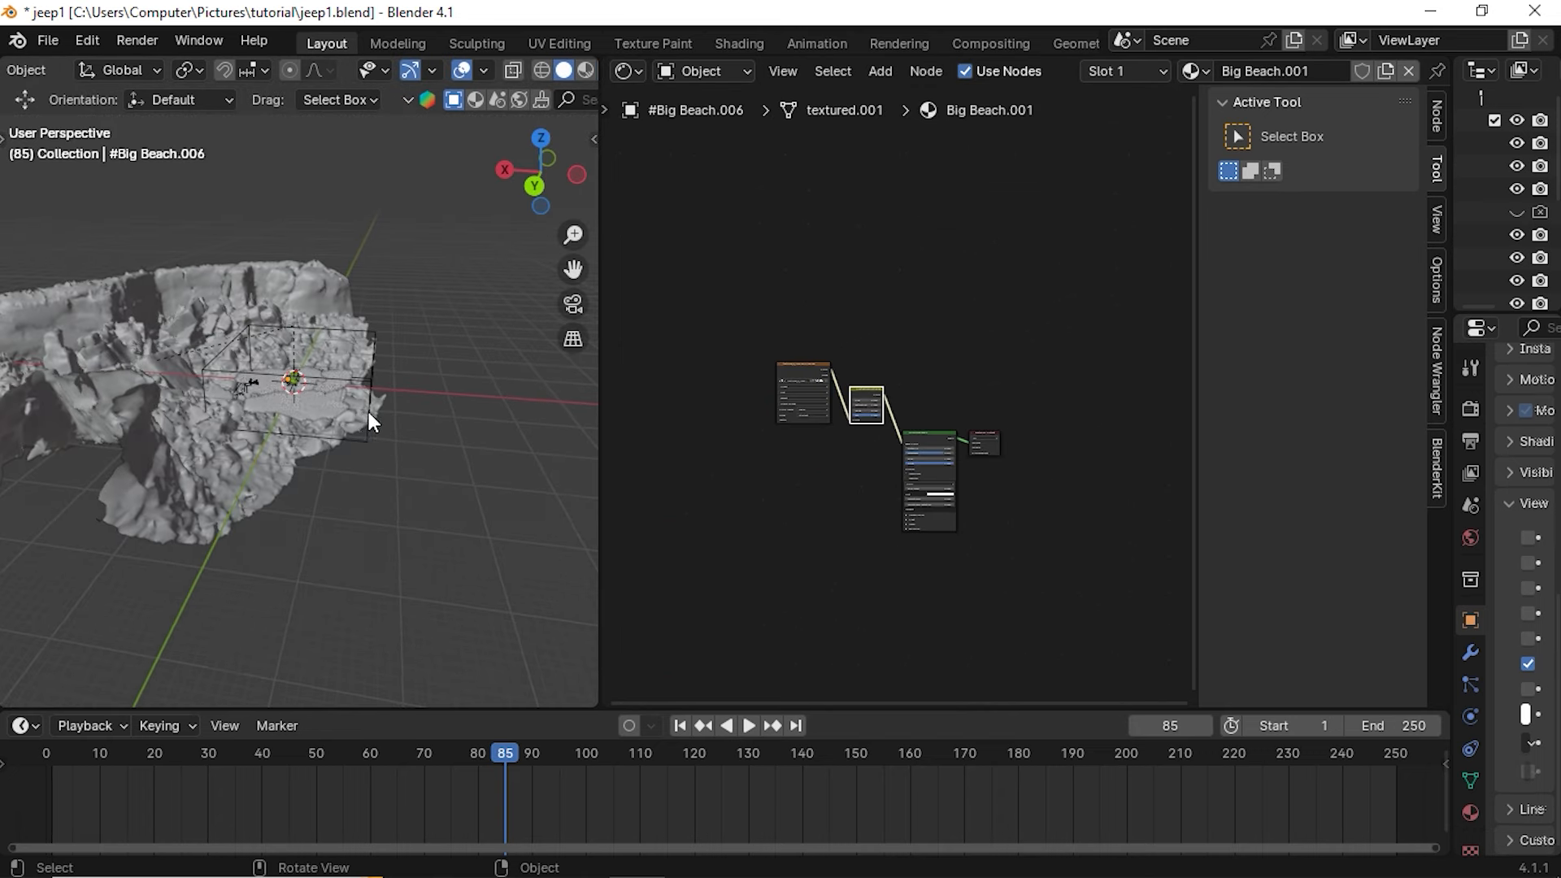
Select the enclosing cube in the 3D view and hide the Shader Editor's sidebar
{"action": "middle_click_drag", "start_coordinate": [369, 411], "coordinate": [398, 376]}
{"action": "left_click", "coordinate": [447, 378]}
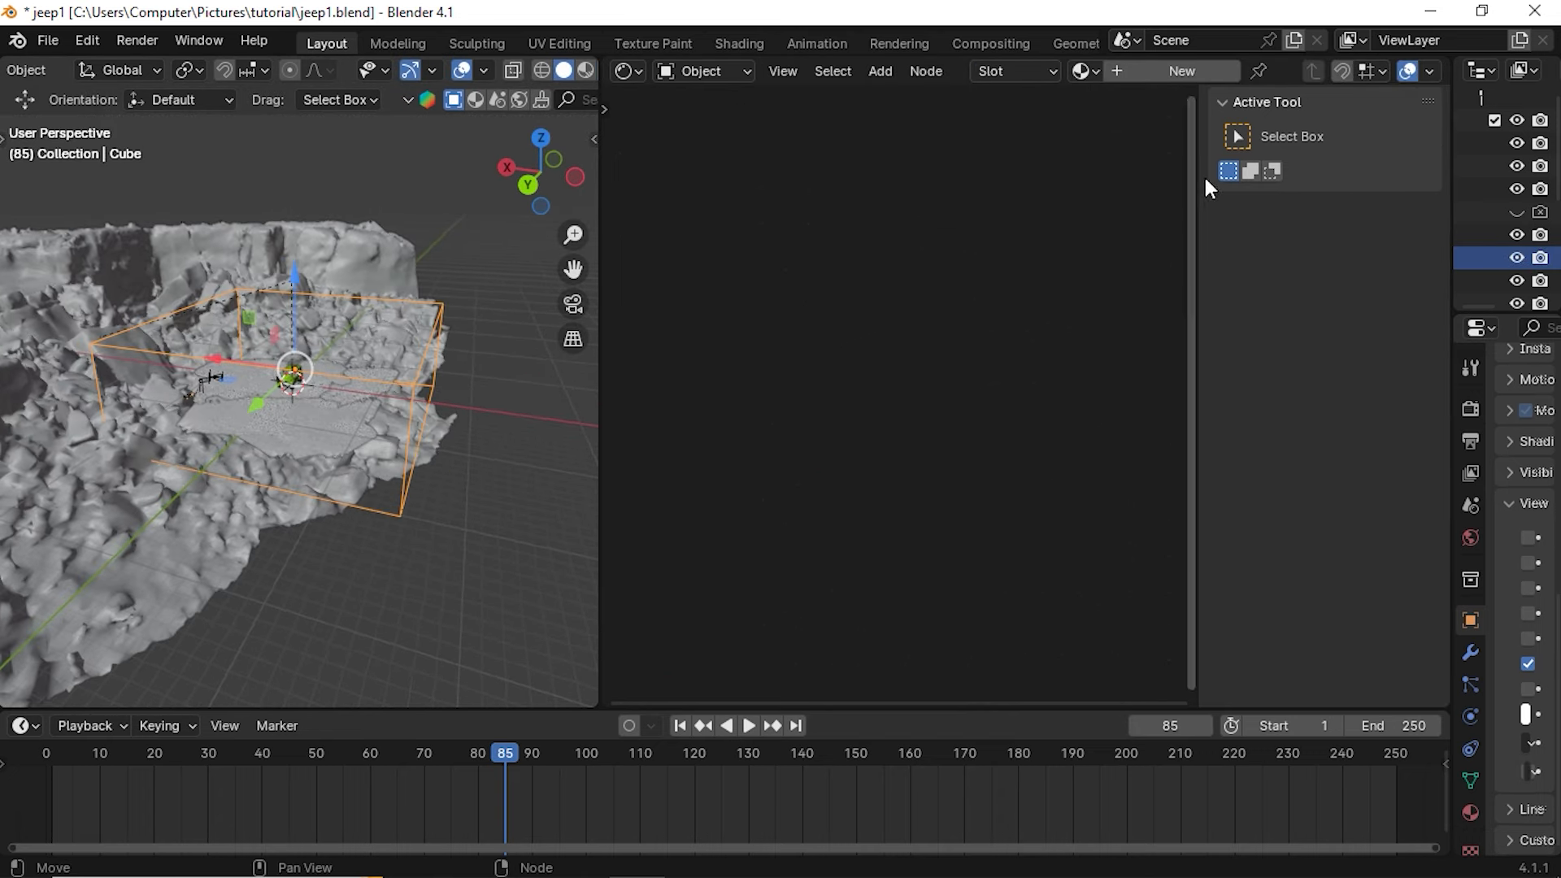
{"action": "key", "text": "n"}
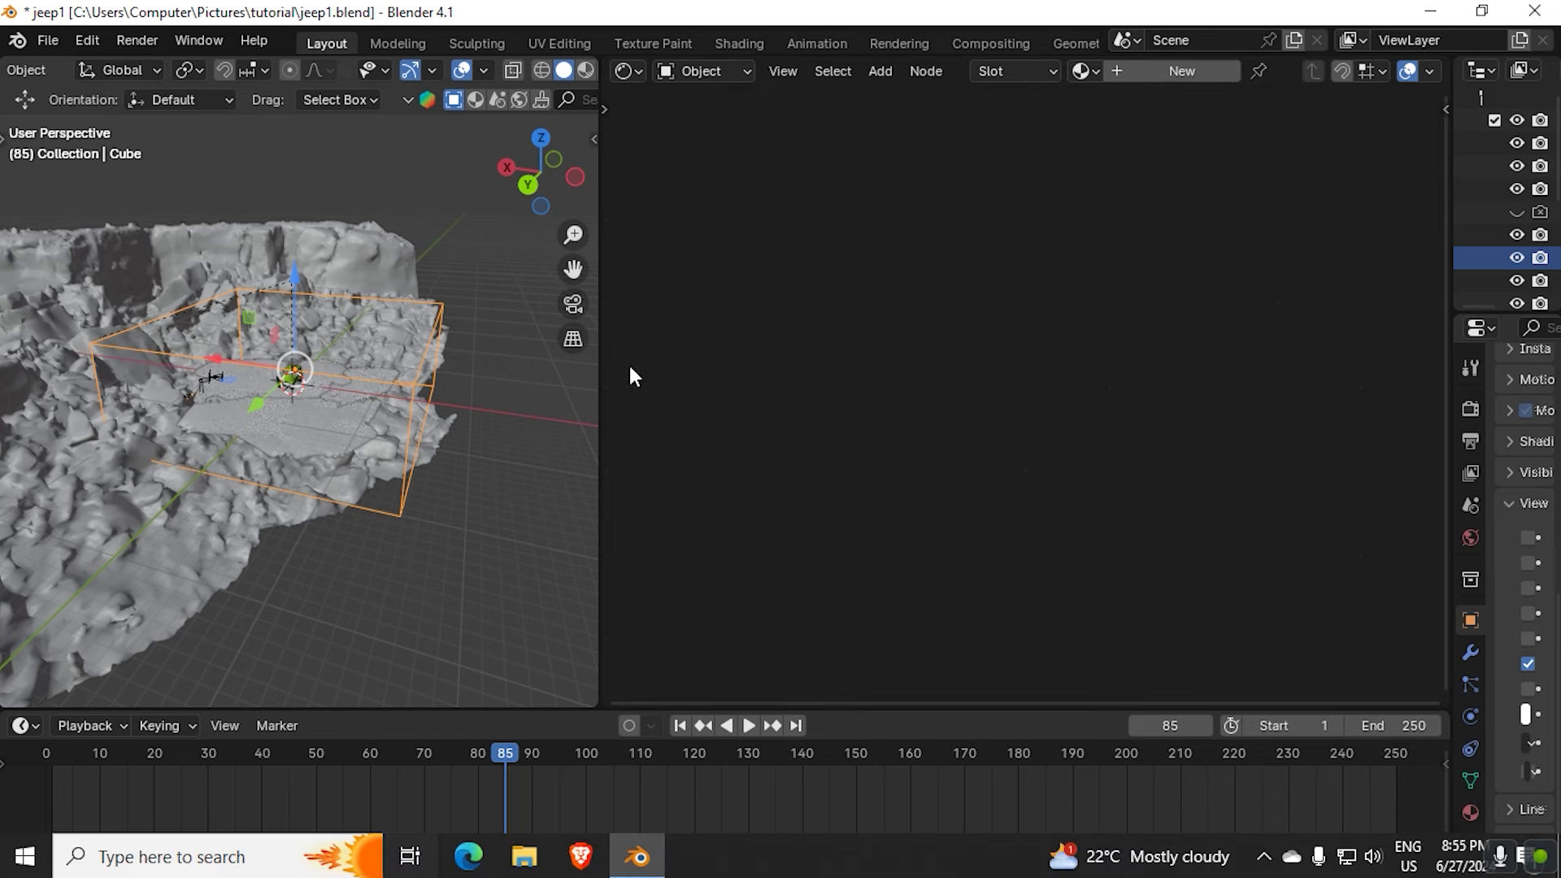
{"action": "scroll", "coordinate": [390, 404], "scroll_direction": "up", "scroll_amount": 4}
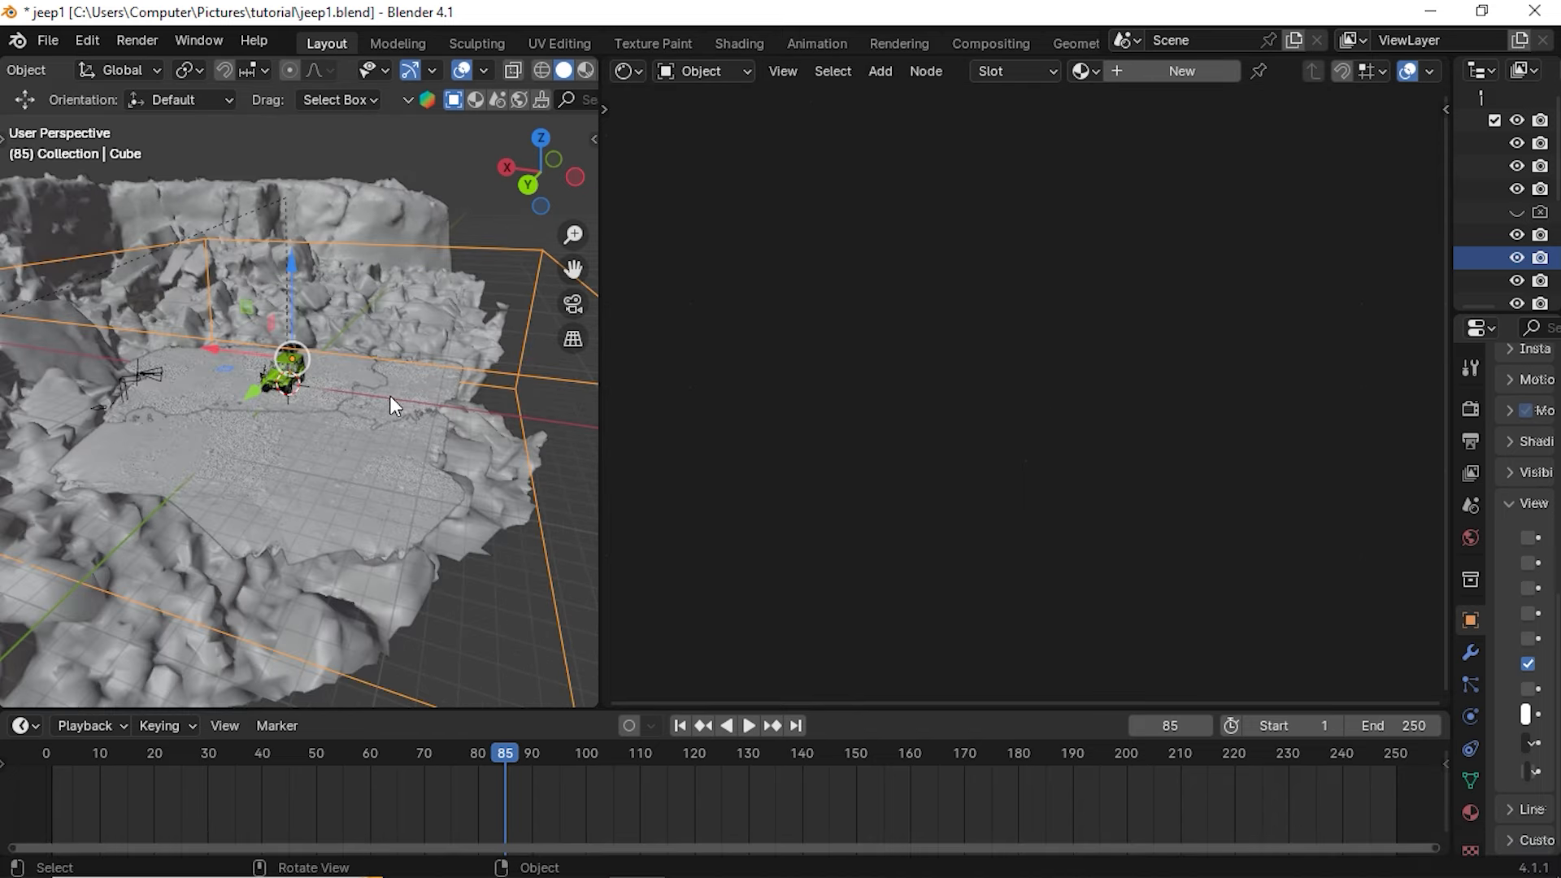
Create a new node-based material for the enclosing cube
{"action": "left_click", "coordinate": [1138, 80]}
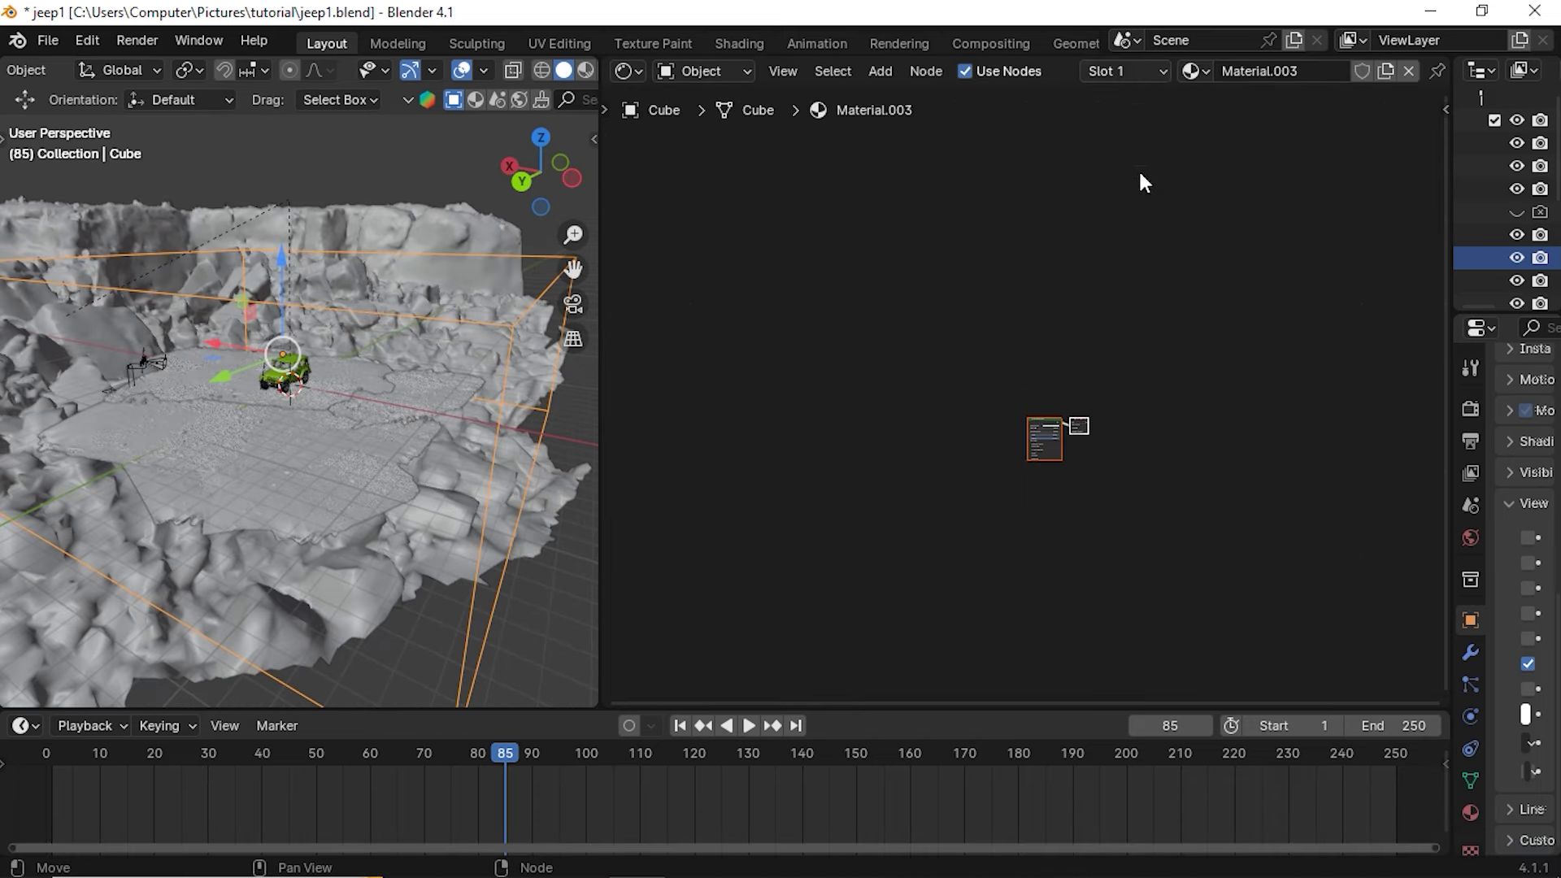
{"action": "scroll", "coordinate": [1138, 487], "scroll_direction": "up", "scroll_amount": 3}
{"action": "scroll", "coordinate": [1075, 394], "scroll_direction": "up", "scroll_amount": 6}
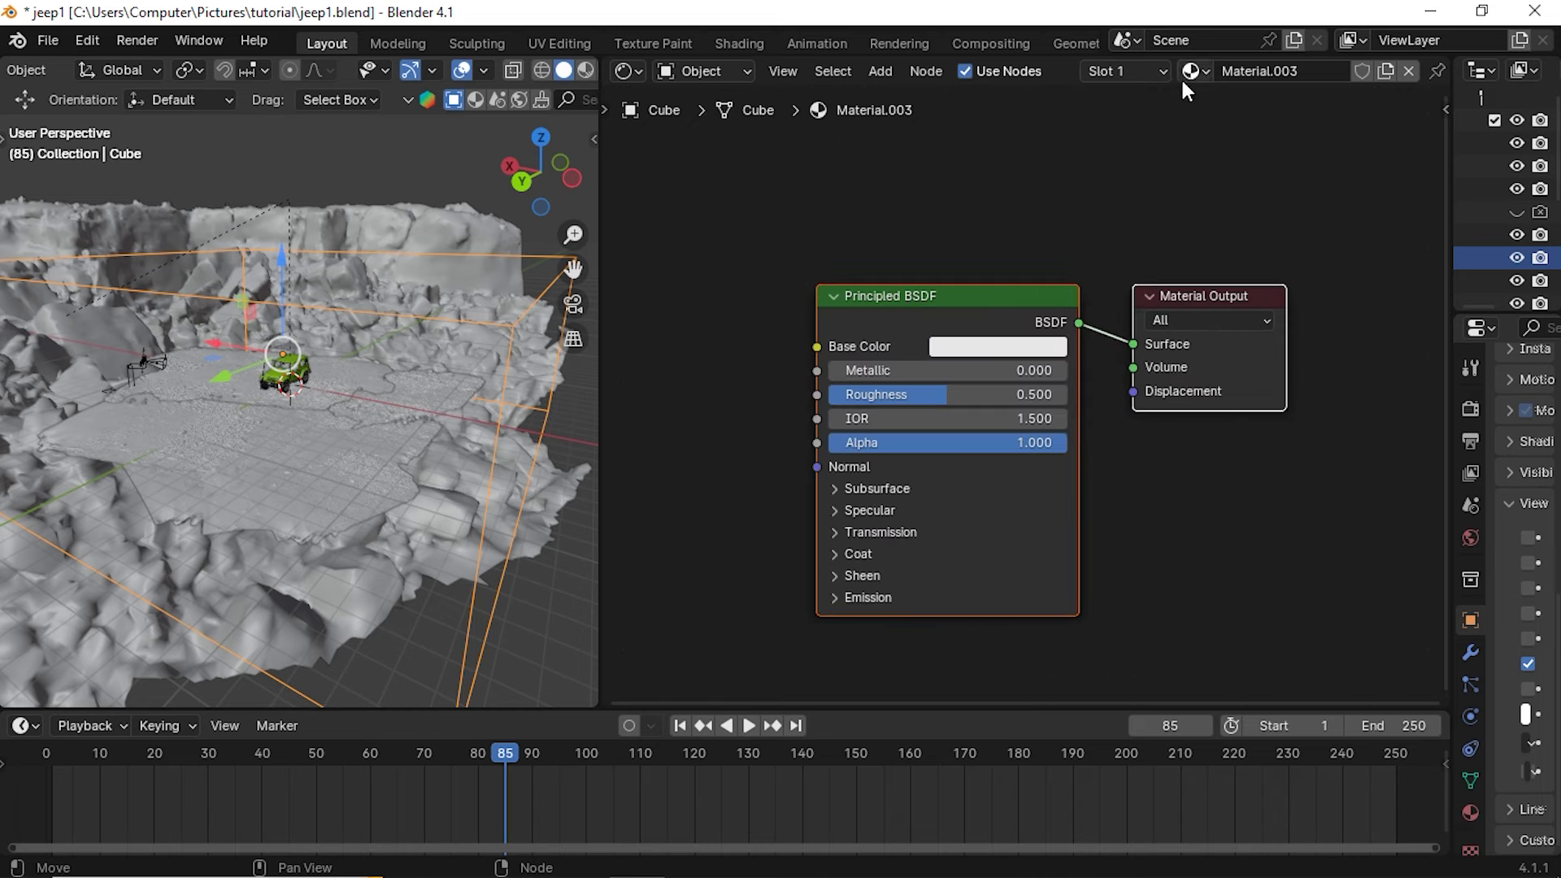
{"action": "scroll", "coordinate": [1181, 76], "scroll_direction": "down", "scroll_amount": 3}
{"action": "scroll", "coordinate": [1026, 338], "scroll_direction": "down", "scroll_amount": 4}
{"action": "left_click_drag", "start_coordinate": [1021, 349], "coordinate": [955, 795]}
{"action": "middle_click_drag", "start_coordinate": [1032, 318], "coordinate": [1265, 445]}
{"action": "scroll", "coordinate": [1184, 265], "scroll_direction": "down", "scroll_amount": 1}
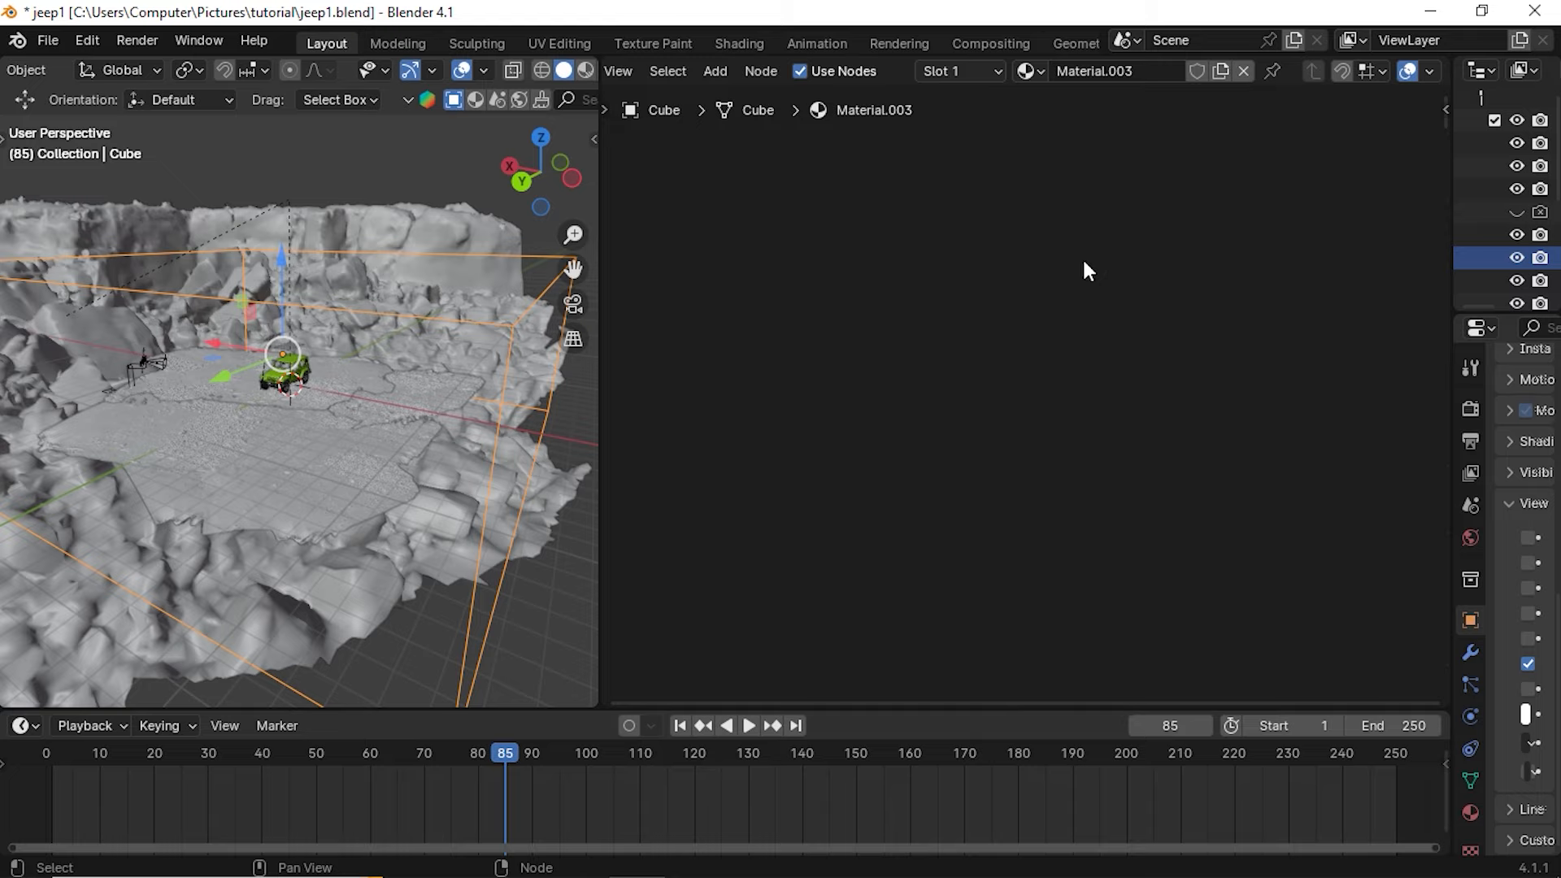
Bring the nodes of the cube's new material into view in the Shader Editor for closer examination
{"action": "key", "text": "Home"}
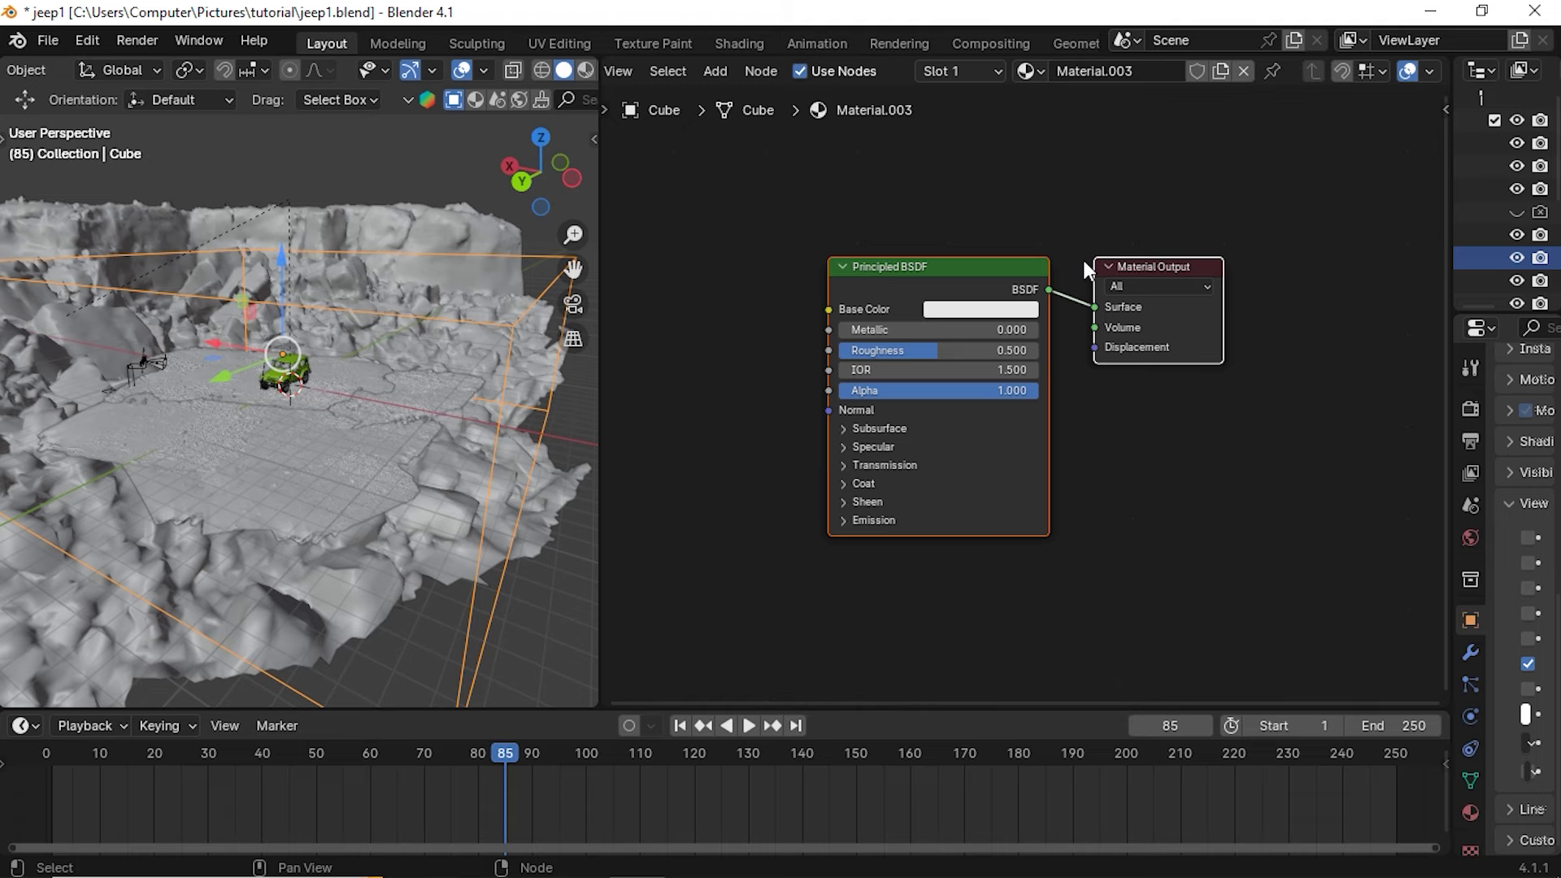
{"action": "scroll", "coordinate": [1115, 371], "scroll_direction": "up", "scroll_amount": 3}
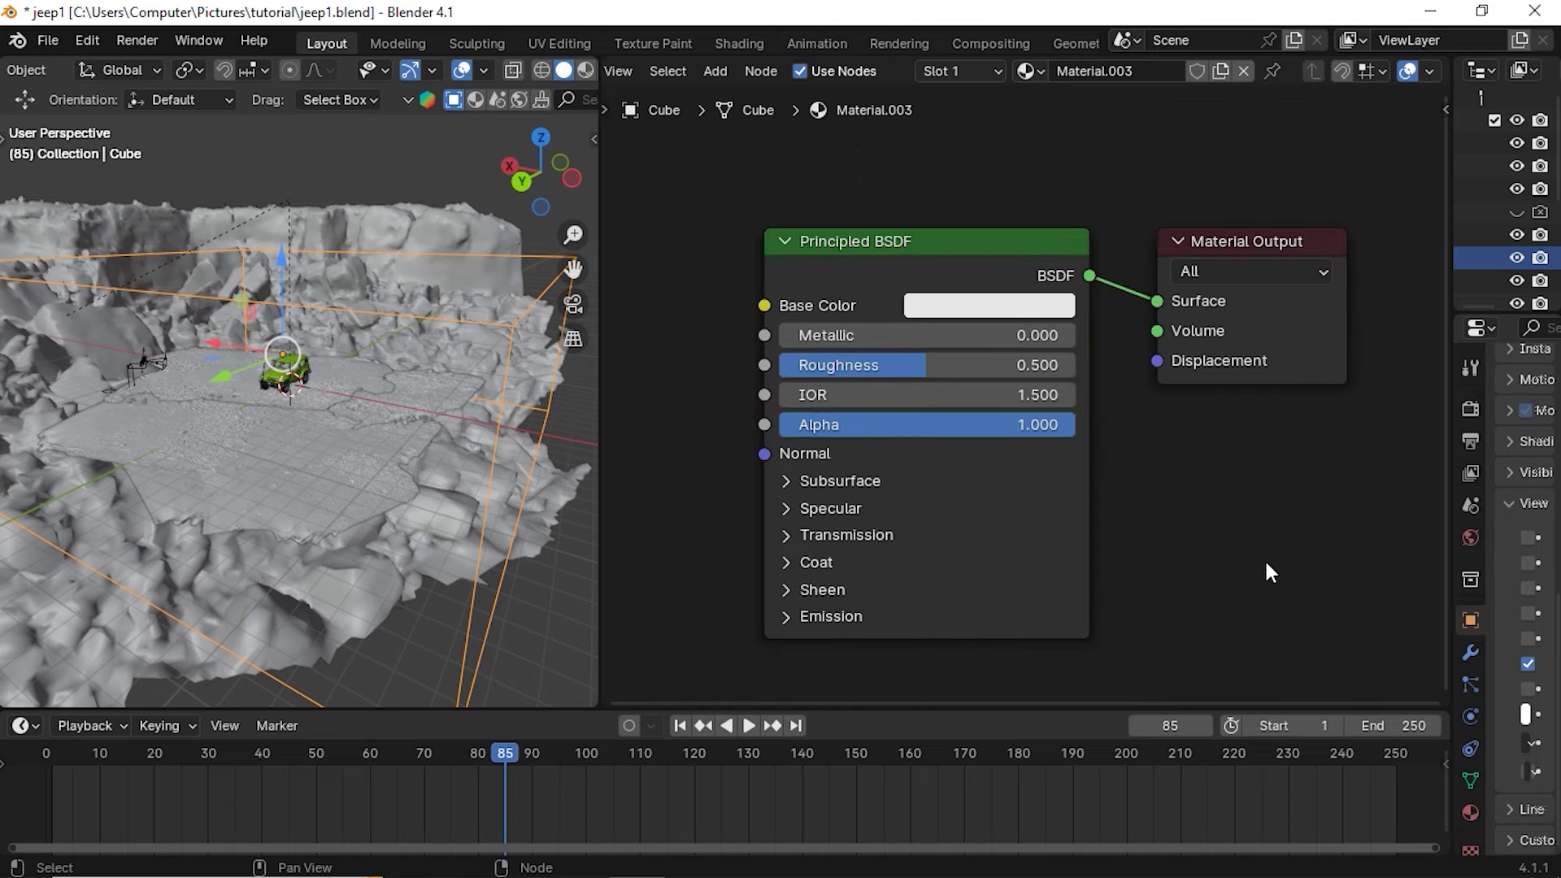
{"action": "scroll", "coordinate": [1266, 568], "scroll_direction": "down", "scroll_amount": 2}
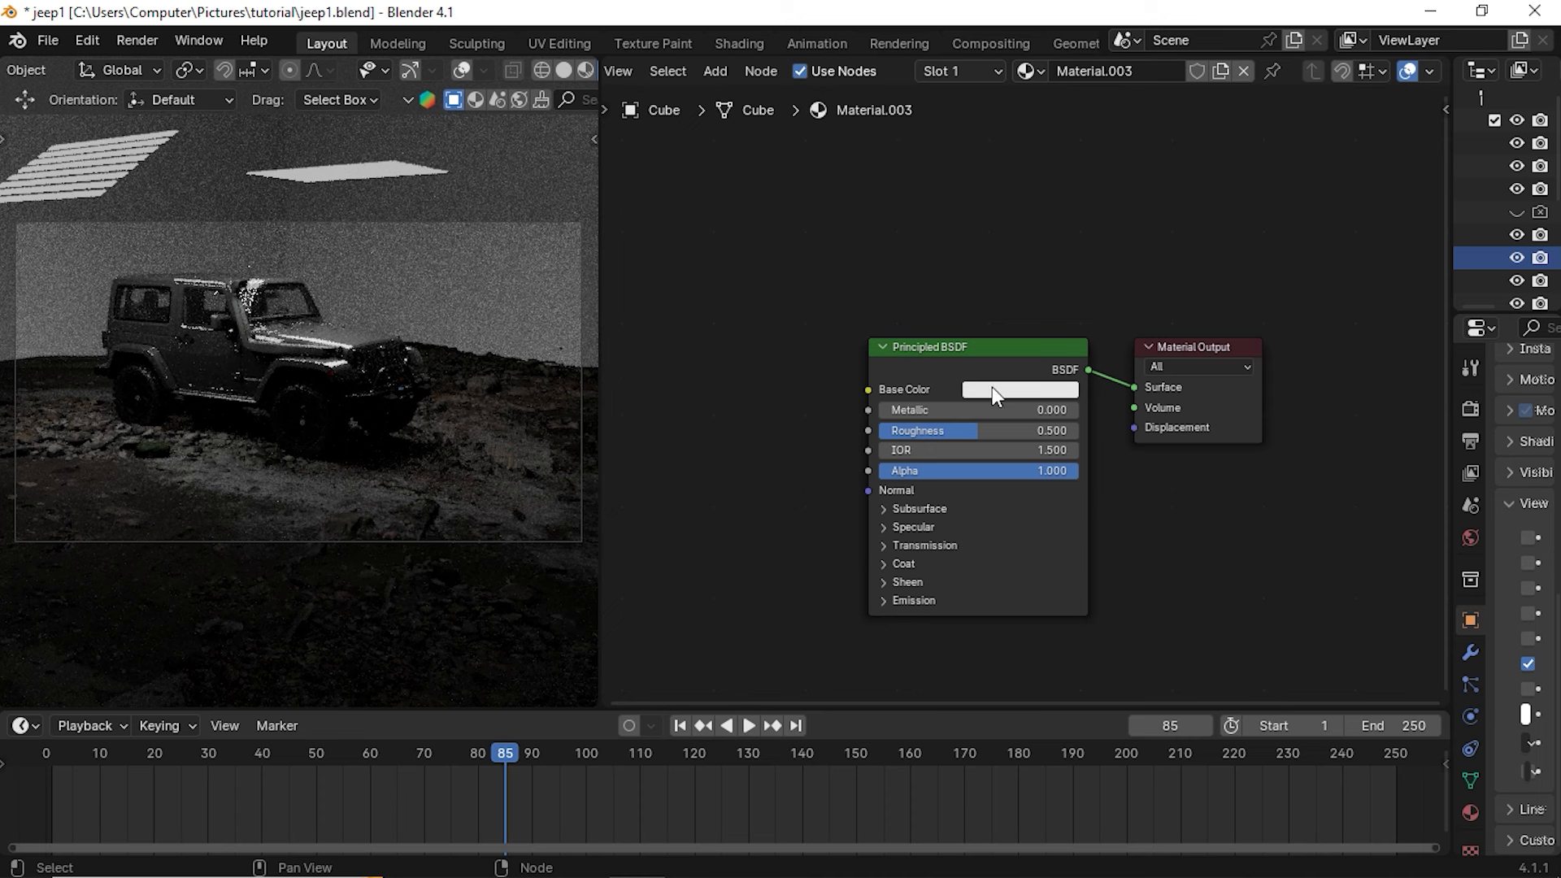
{"action": "scroll", "coordinate": [992, 387], "scroll_direction": "up", "scroll_amount": 2}
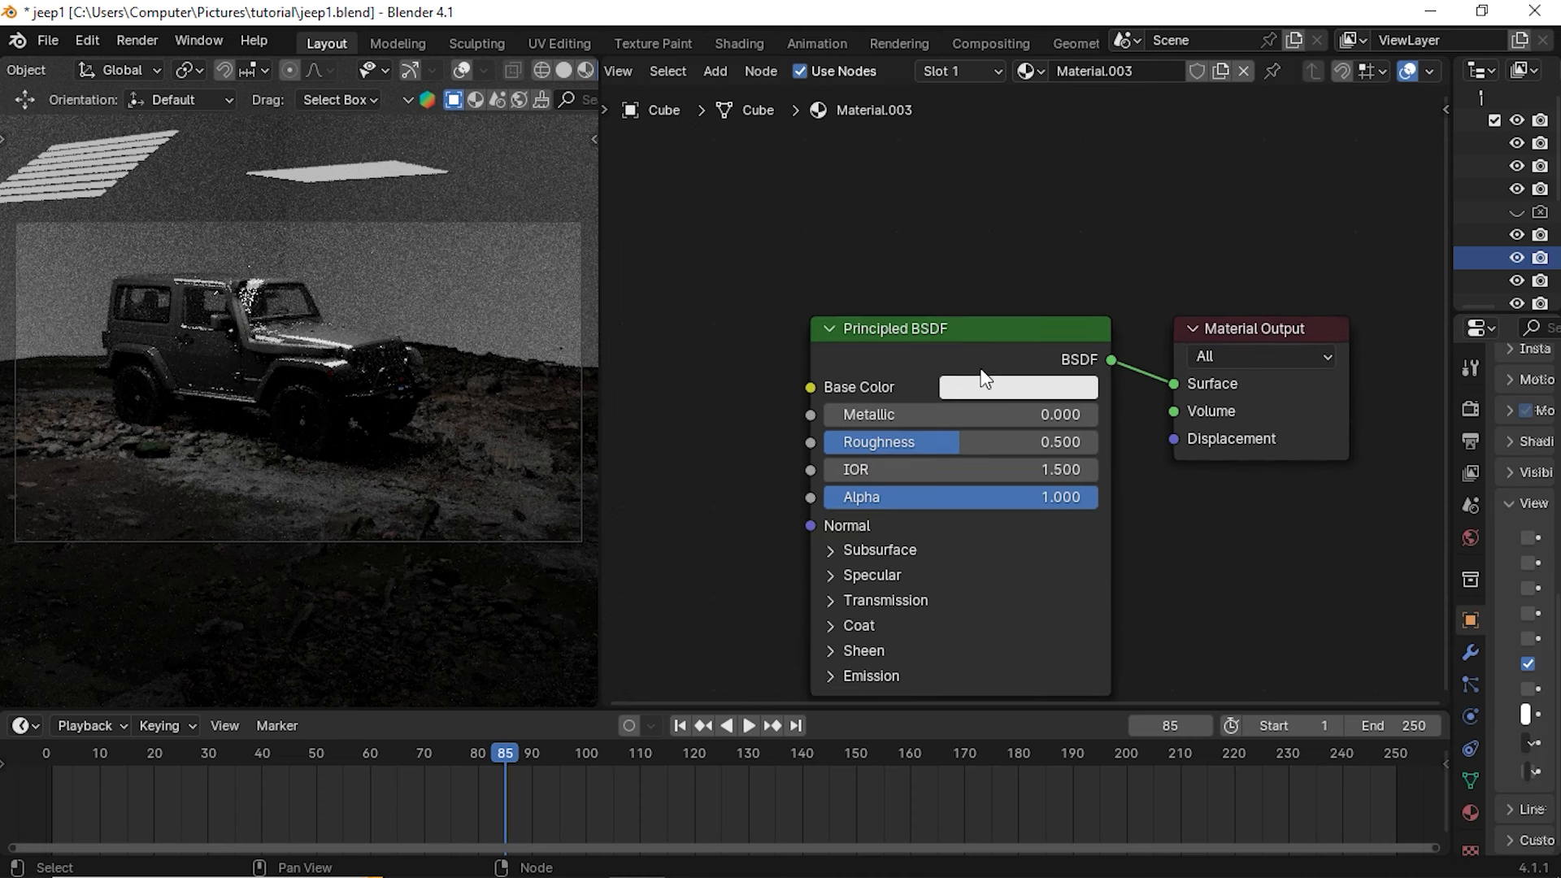
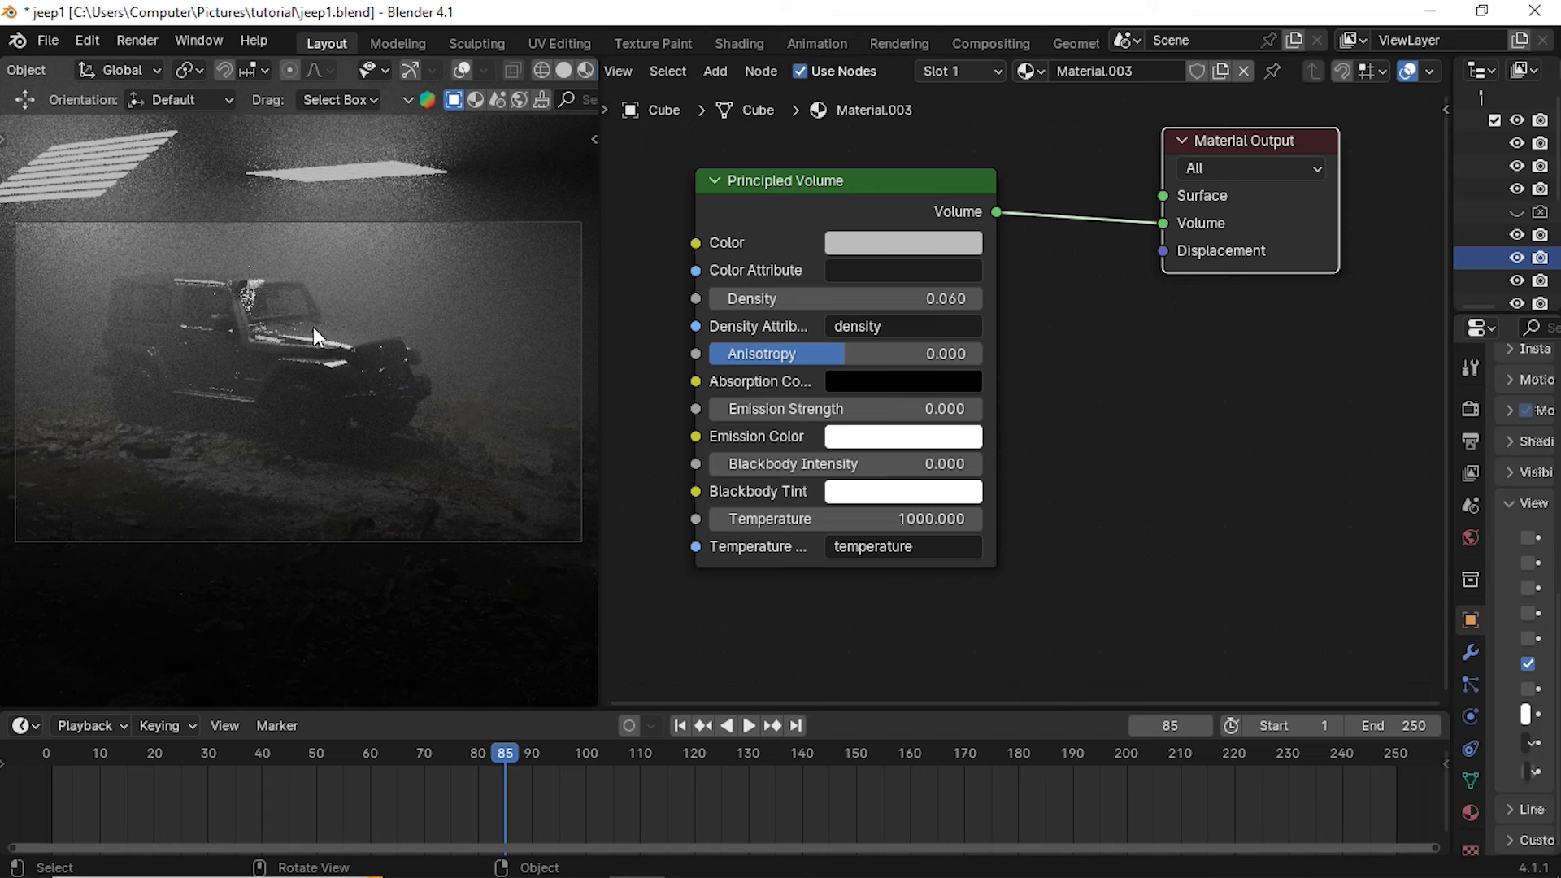
Widen the camera preview area slightly and frame the cube's Principled Volume node at a readable size
{"action": "scroll", "coordinate": [323, 320], "scroll_direction": "up", "scroll_amount": 2}
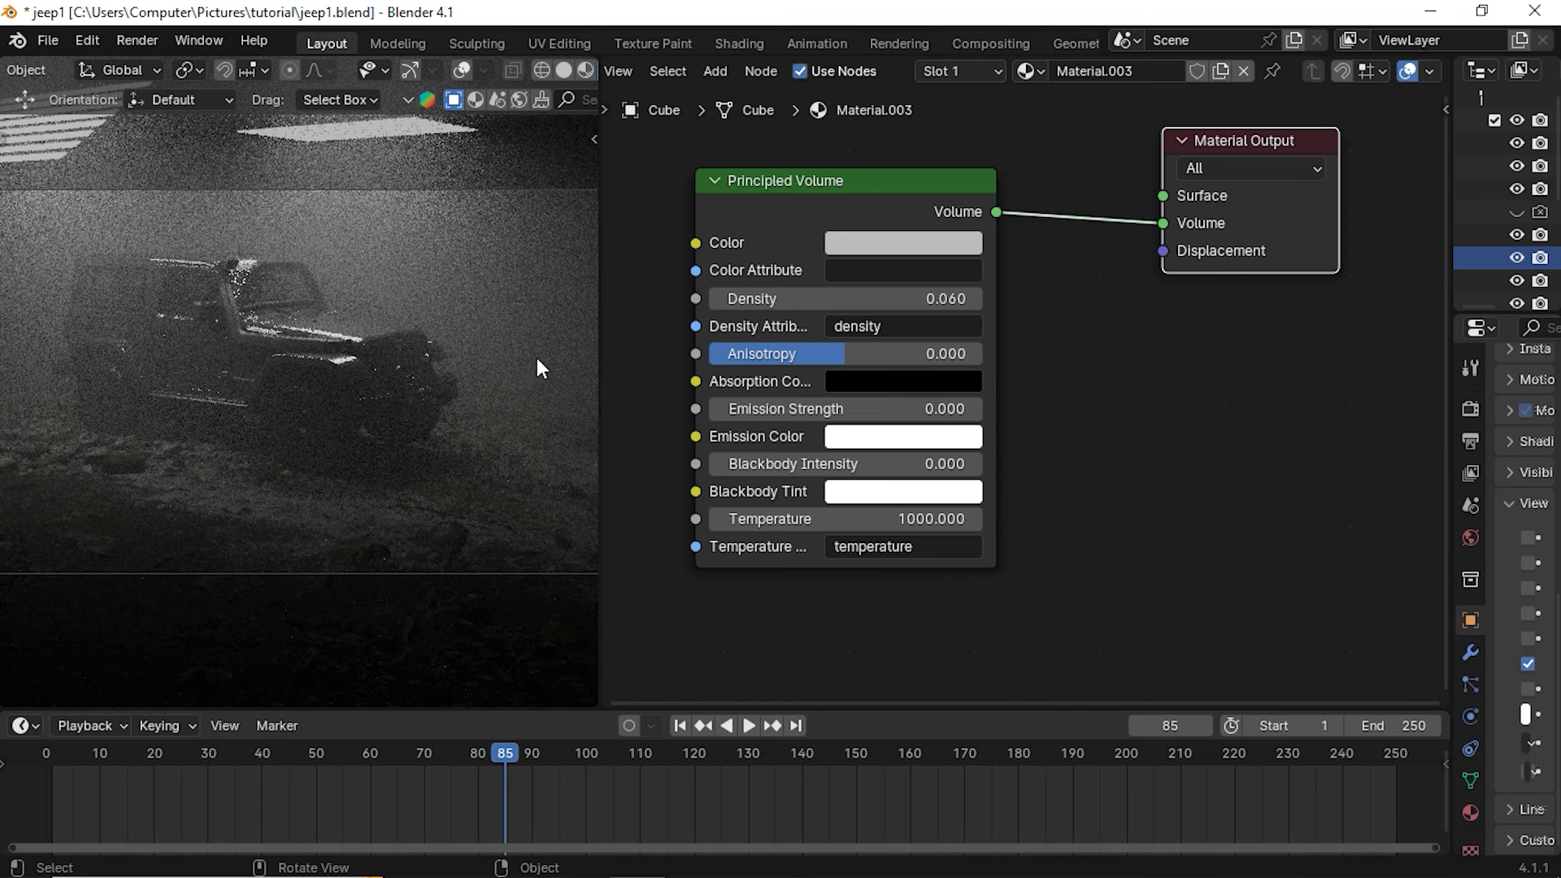
{"action": "scroll", "coordinate": [1106, 368], "scroll_direction": "down", "scroll_amount": 2}
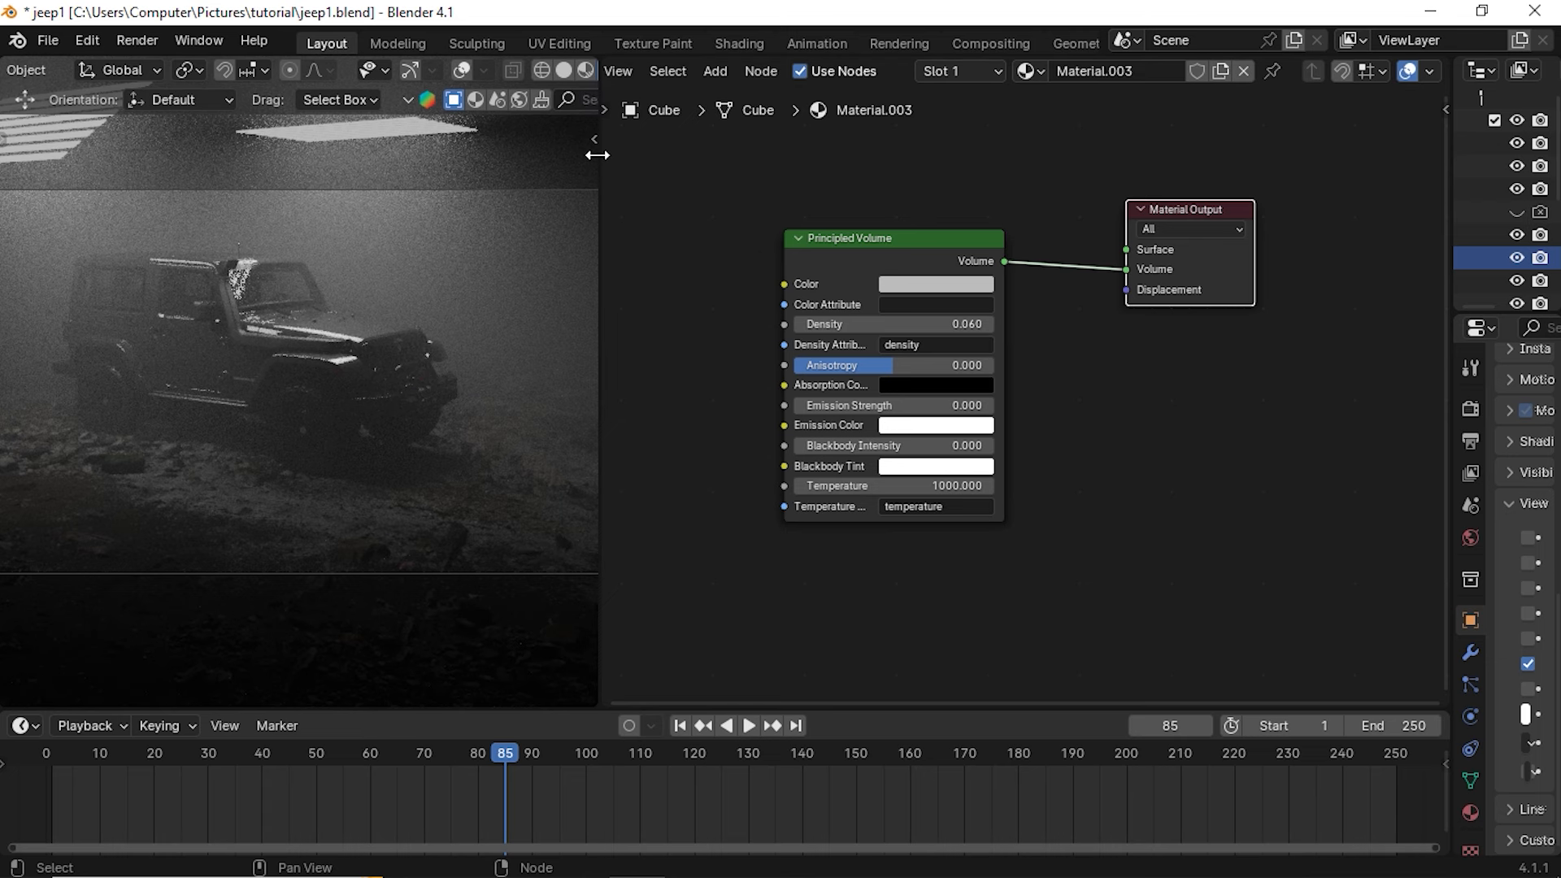
{"action": "left_click_drag", "start_coordinate": [597, 149], "coordinate": [615, 149]}
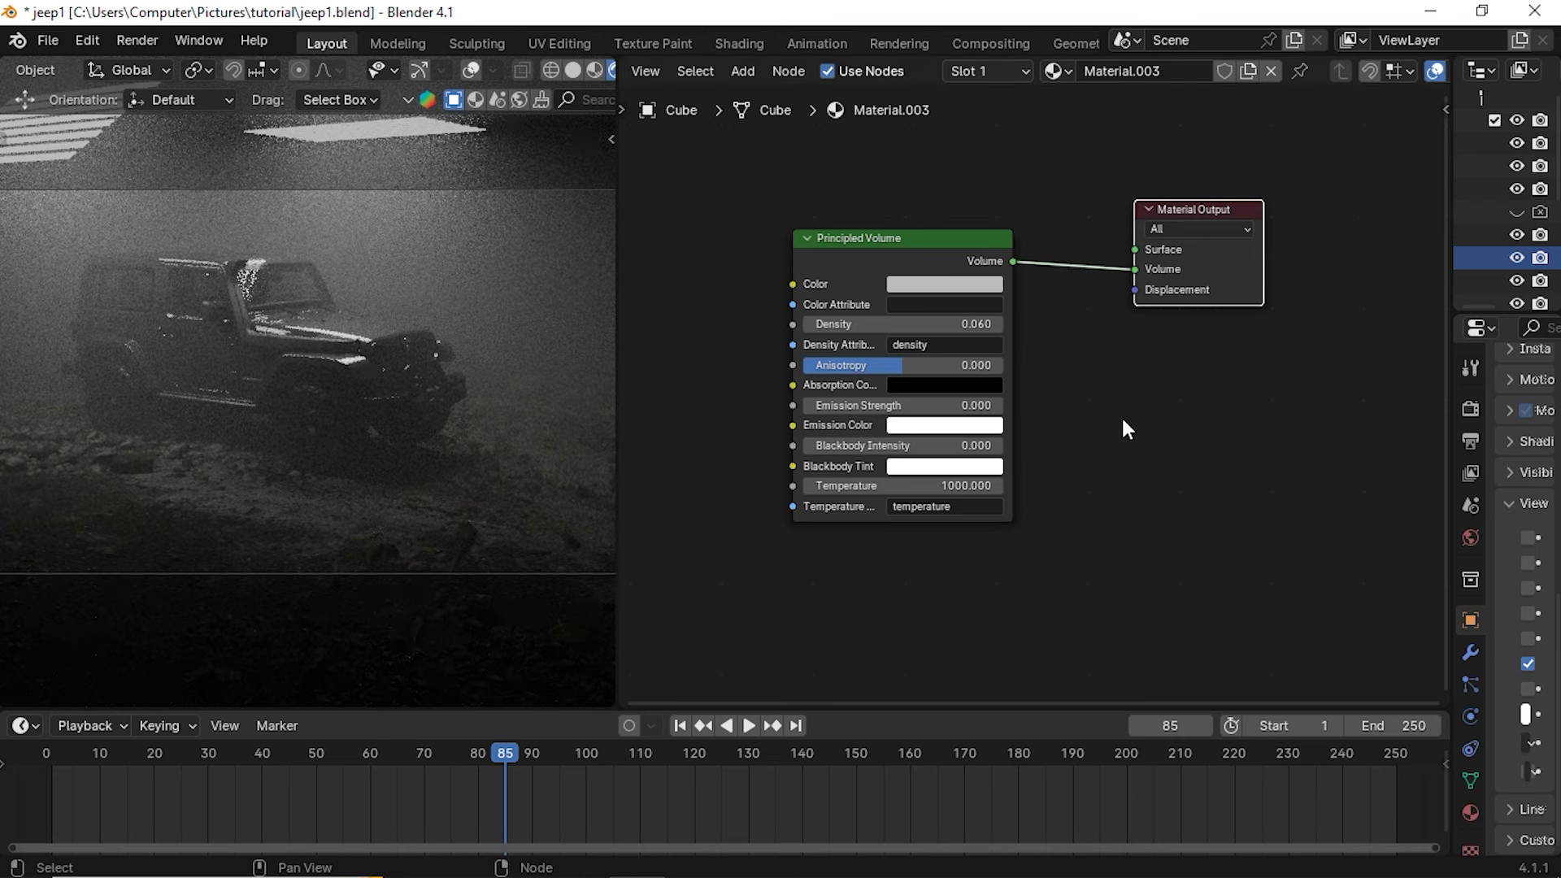
{"action": "scroll", "coordinate": [1100, 436], "scroll_direction": "up", "scroll_amount": 3}
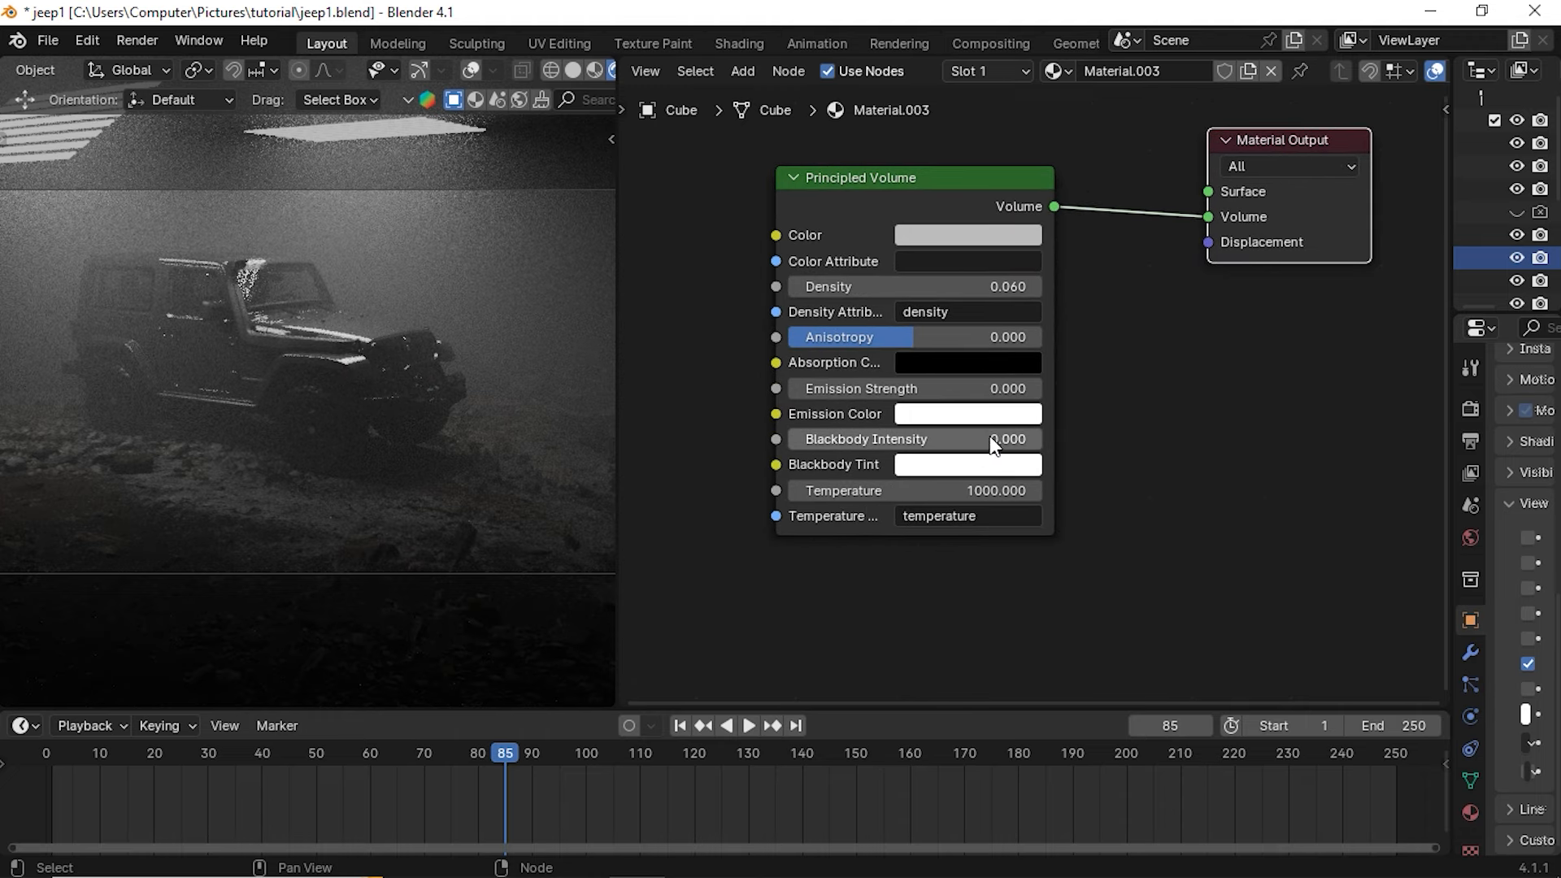
Open the Principled Volume's colour and try an emission strength of 0.5, returning the strength to 0
{"action": "left_click", "coordinate": [962, 237]}
{"action": "left_click", "coordinate": [990, 236]}
{"action": "mouse_move", "coordinate": [1004, 342]}
{"action": "left_mouse_down"}
{"action": "mouse_move", "coordinate": [1008, 273]}
{"action": "mouse_move", "coordinate": [939, 317]}
{"action": "mouse_move", "coordinate": [1055, 305]}
{"action": "mouse_move", "coordinate": [1076, 324]}
{"action": "mouse_move", "coordinate": [936, 386]}
{"action": "mouse_move", "coordinate": [975, 396]}
{"action": "mouse_move", "coordinate": [975, 421]}
{"action": "mouse_move", "coordinate": [1039, 422]}
{"action": "mouse_move", "coordinate": [1031, 342]}
{"action": "mouse_move", "coordinate": [1009, 359]}
{"action": "left_mouse_up"}
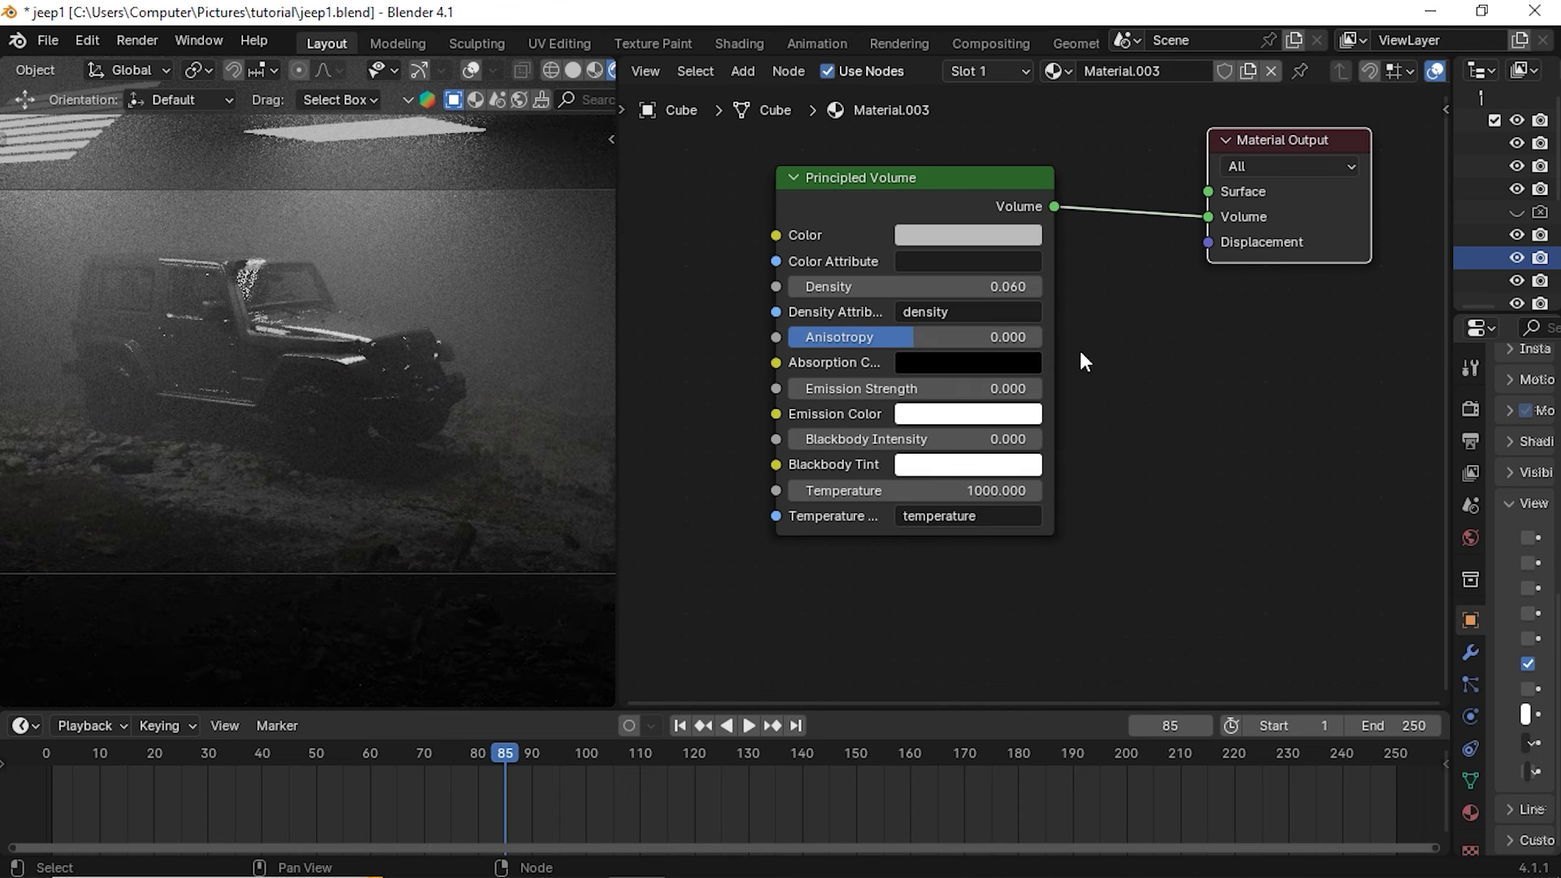
{"action": "middle_click_drag", "start_coordinate": [1072, 341], "coordinate": [1104, 338]}
{"action": "middle_click_drag", "start_coordinate": [1290, 553], "coordinate": [1275, 509]}
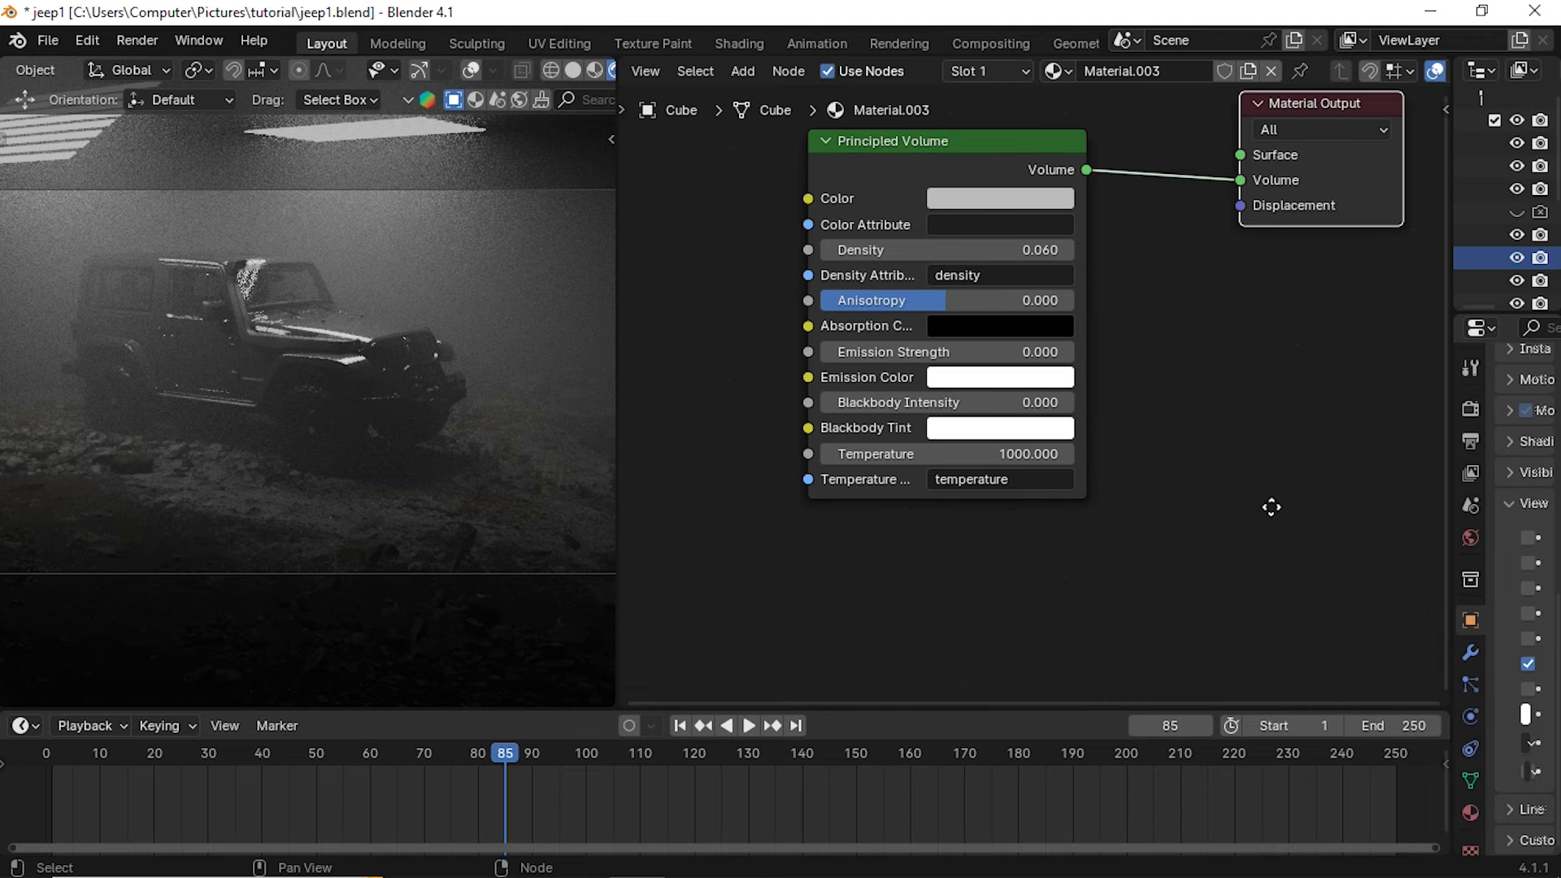
{"action": "left_click", "coordinate": [1037, 351]}
{"action": "type", "text": "0.1"}
{"action": "key", "text": "Return"}
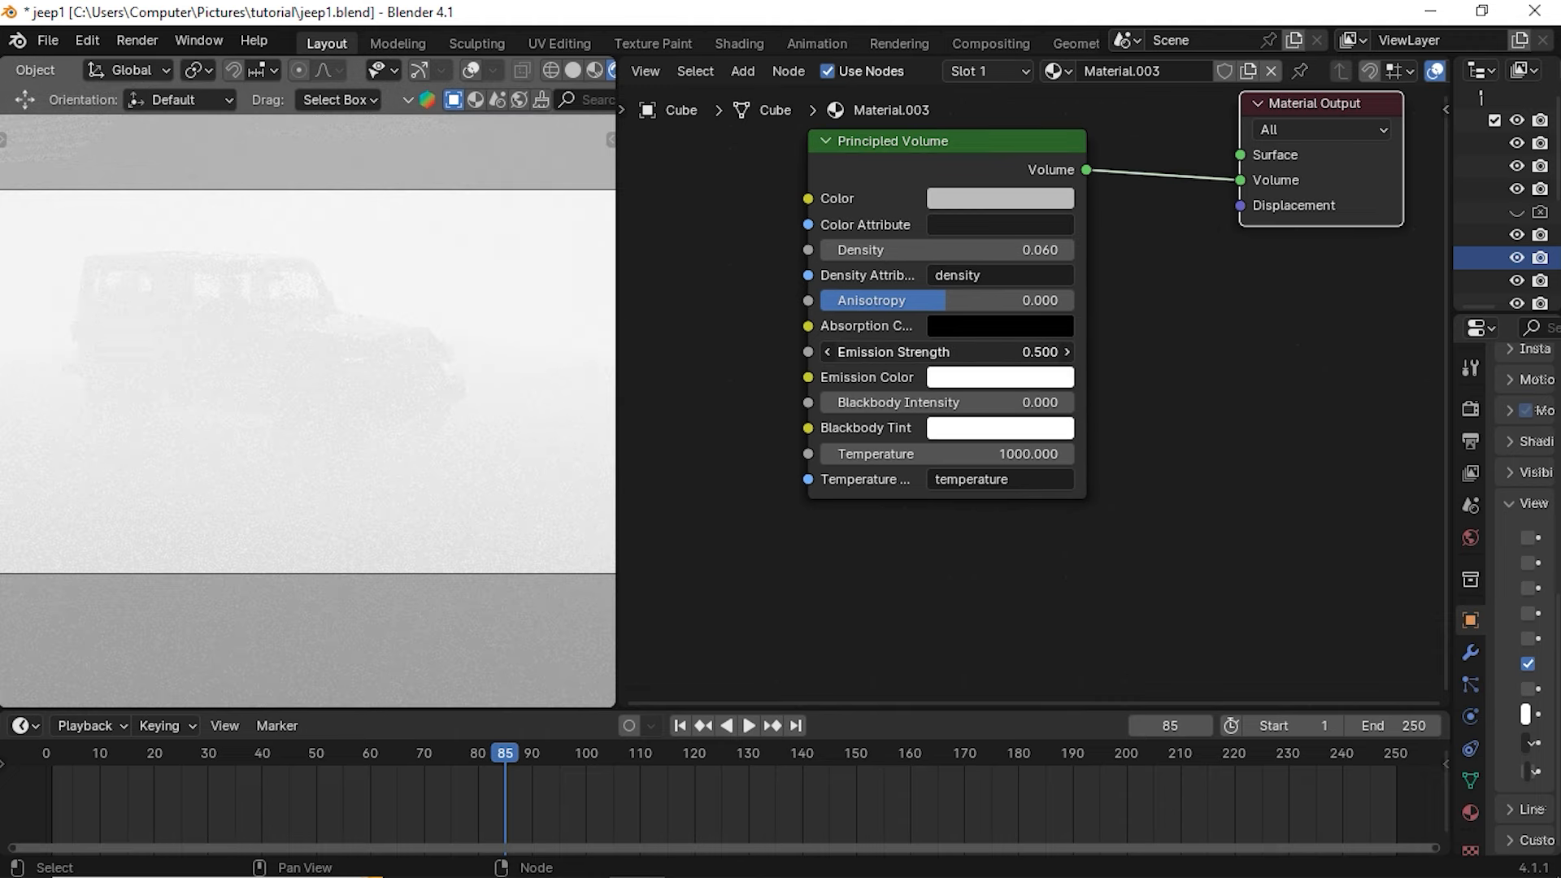
{"action": "left_click_drag", "start_coordinate": [1016, 352], "coordinate": [994, 351]}
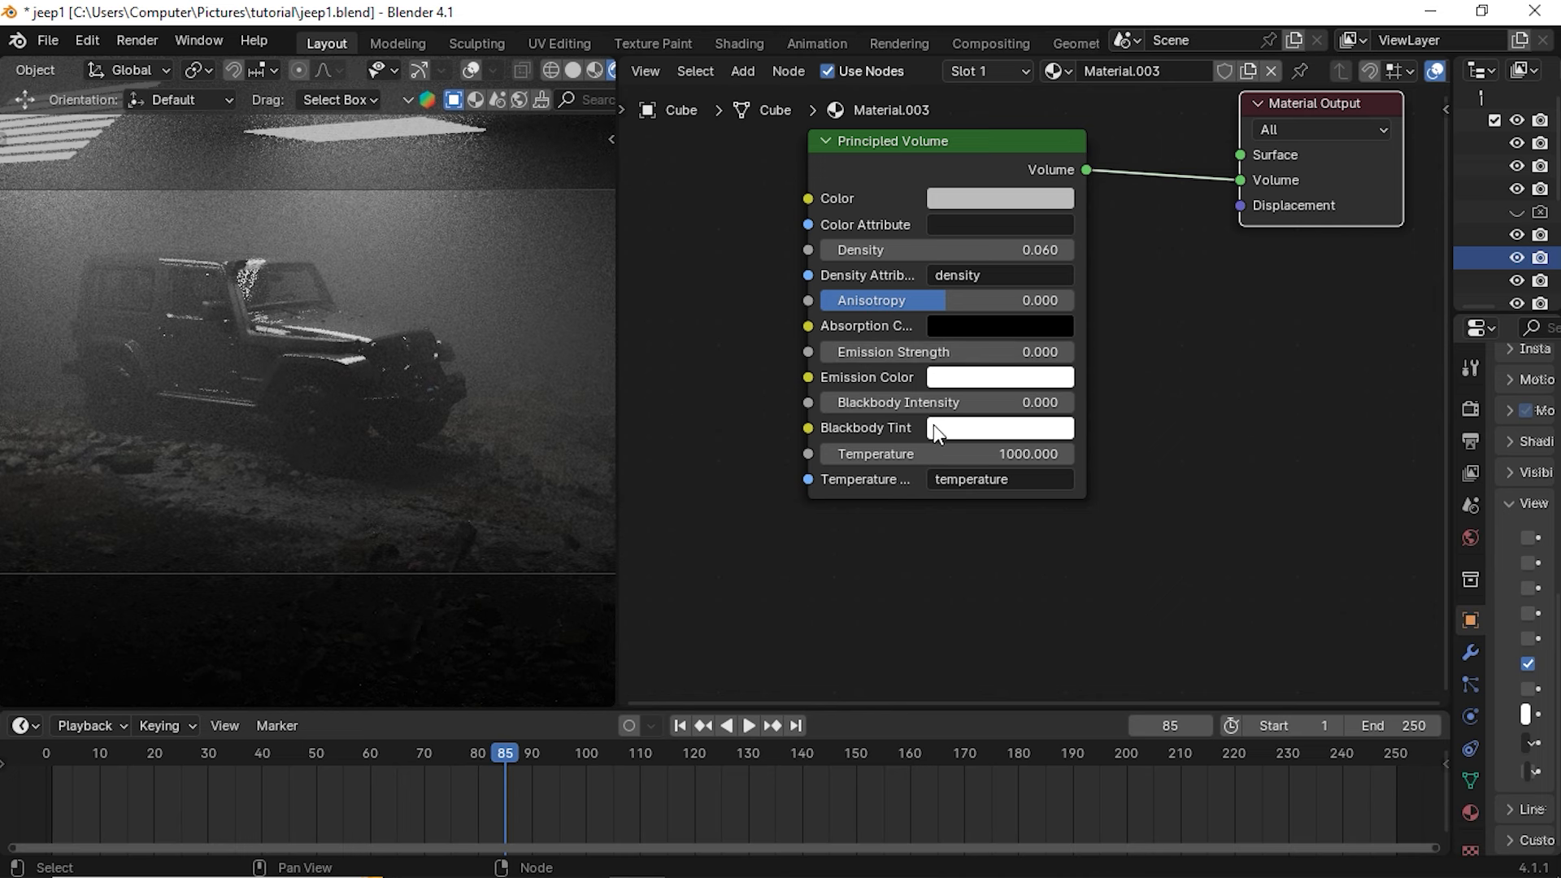
Set the blackbody intensity of the cube's Principled Volume to 0.009
{"action": "mouse_move", "coordinate": [894, 402]}
{"action": "left_mouse_down"}
{"action": "mouse_move", "coordinate": [951, 403]}
{"action": "mouse_move", "coordinate": [900, 402]}
{"action": "left_mouse_up"}
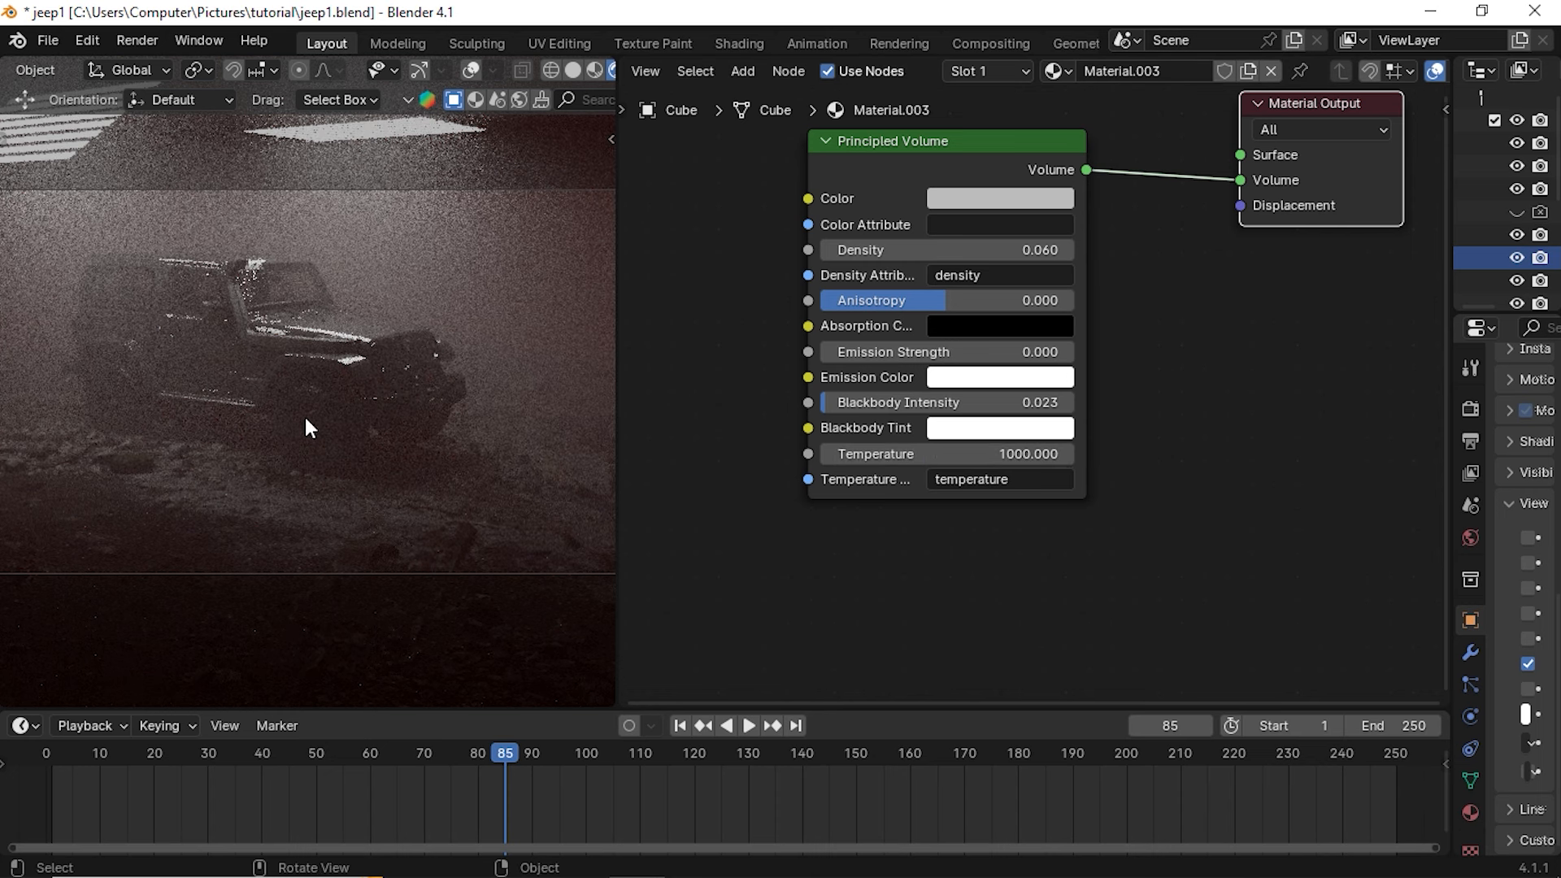
{"action": "left_click_drag", "start_coordinate": [1017, 404], "coordinate": [823, 401]}
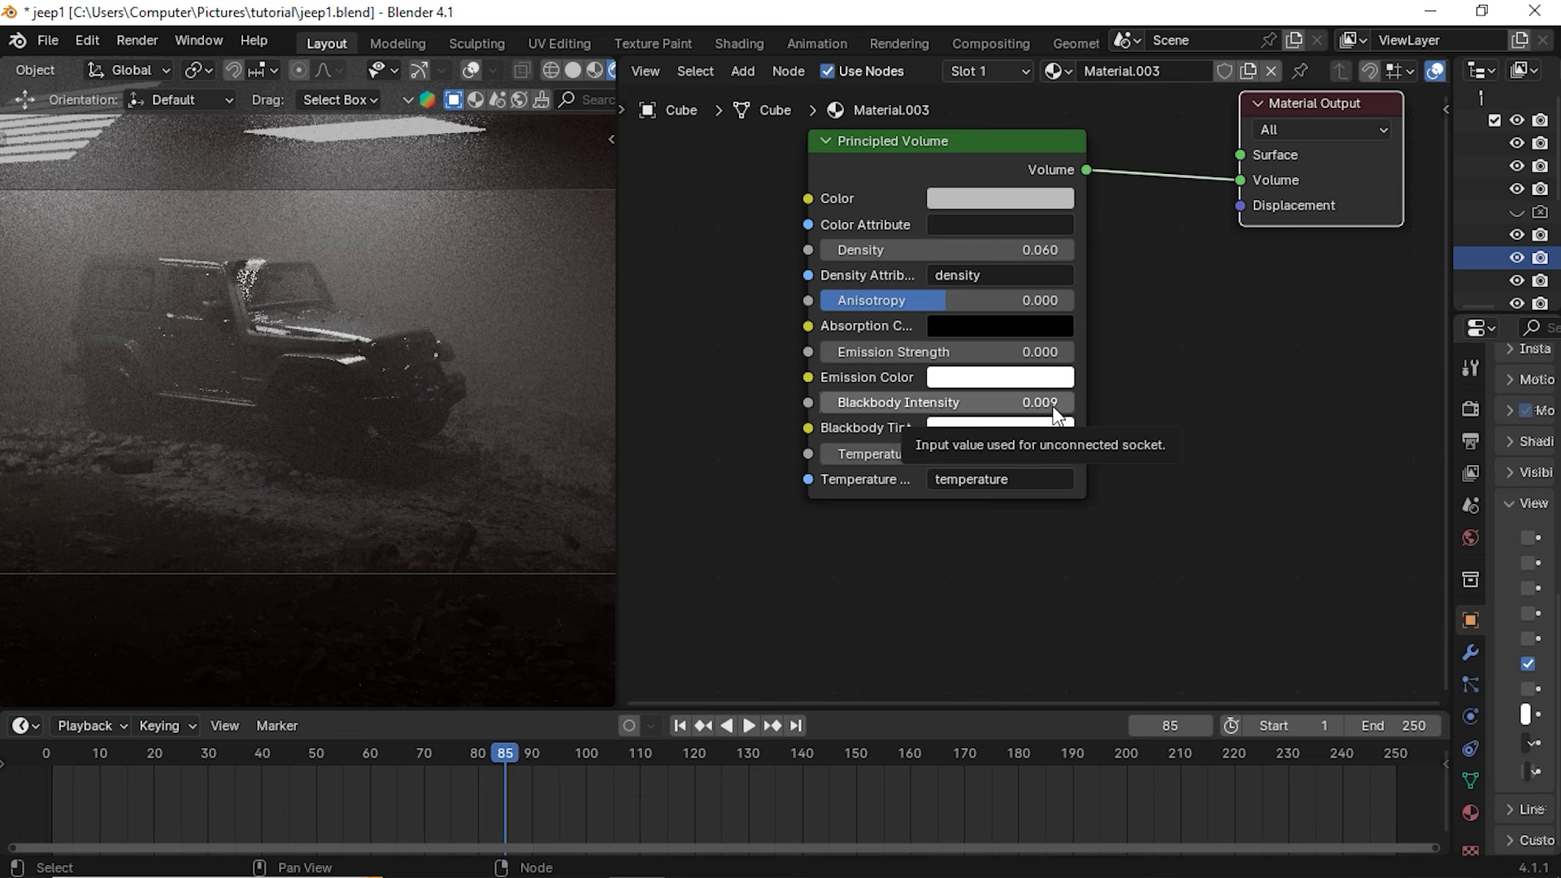
{"action": "middle_click_drag", "start_coordinate": [1129, 385], "coordinate": [1142, 483]}
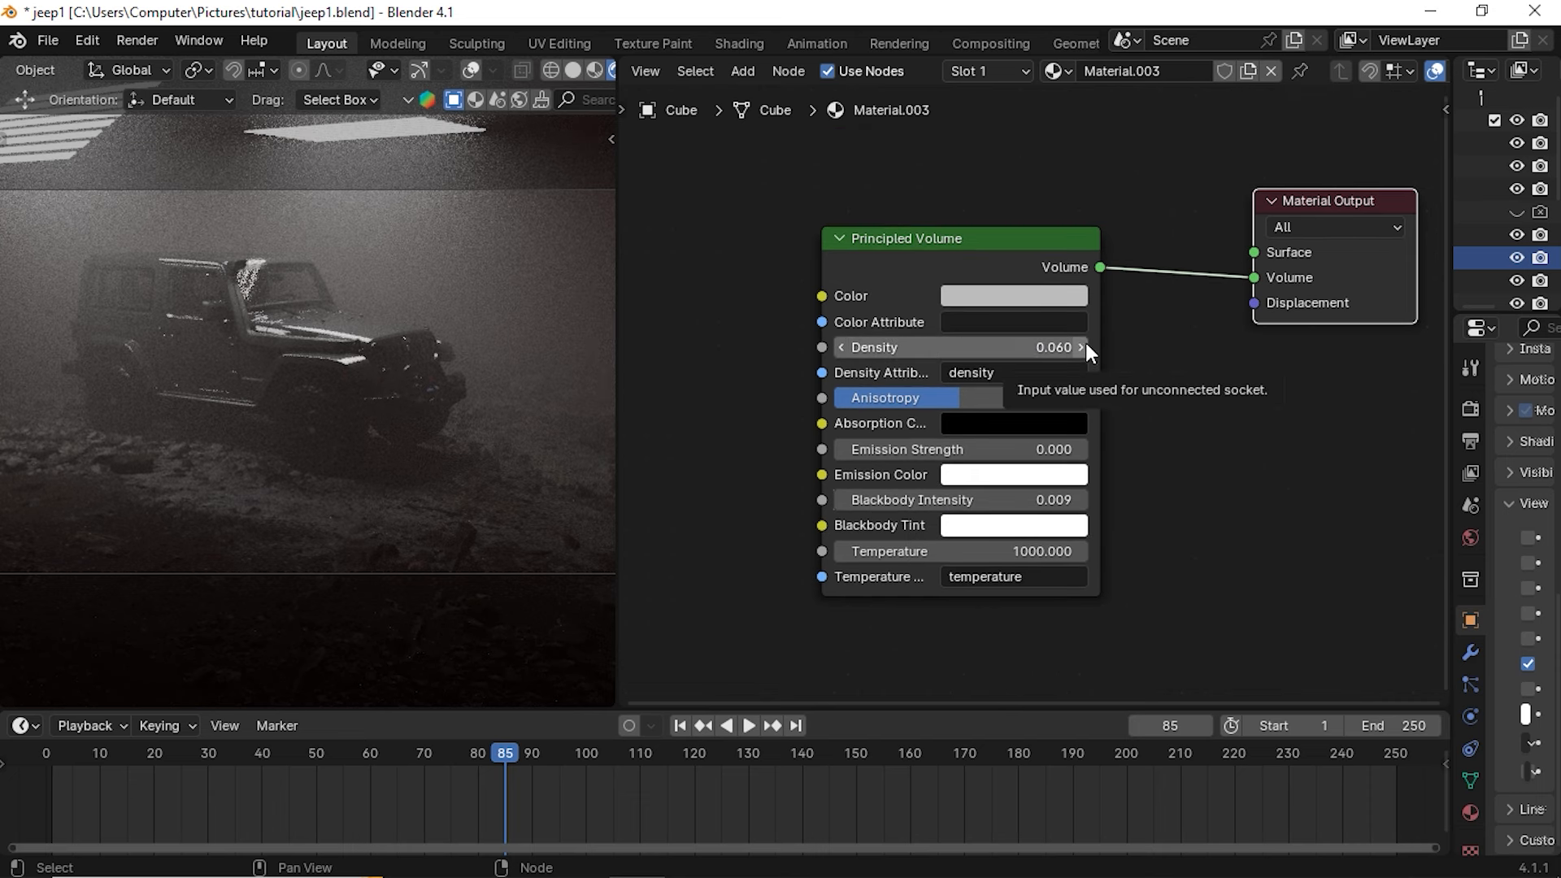
{"action": "middle_click_drag", "start_coordinate": [1127, 273], "coordinate": [1085, 330]}
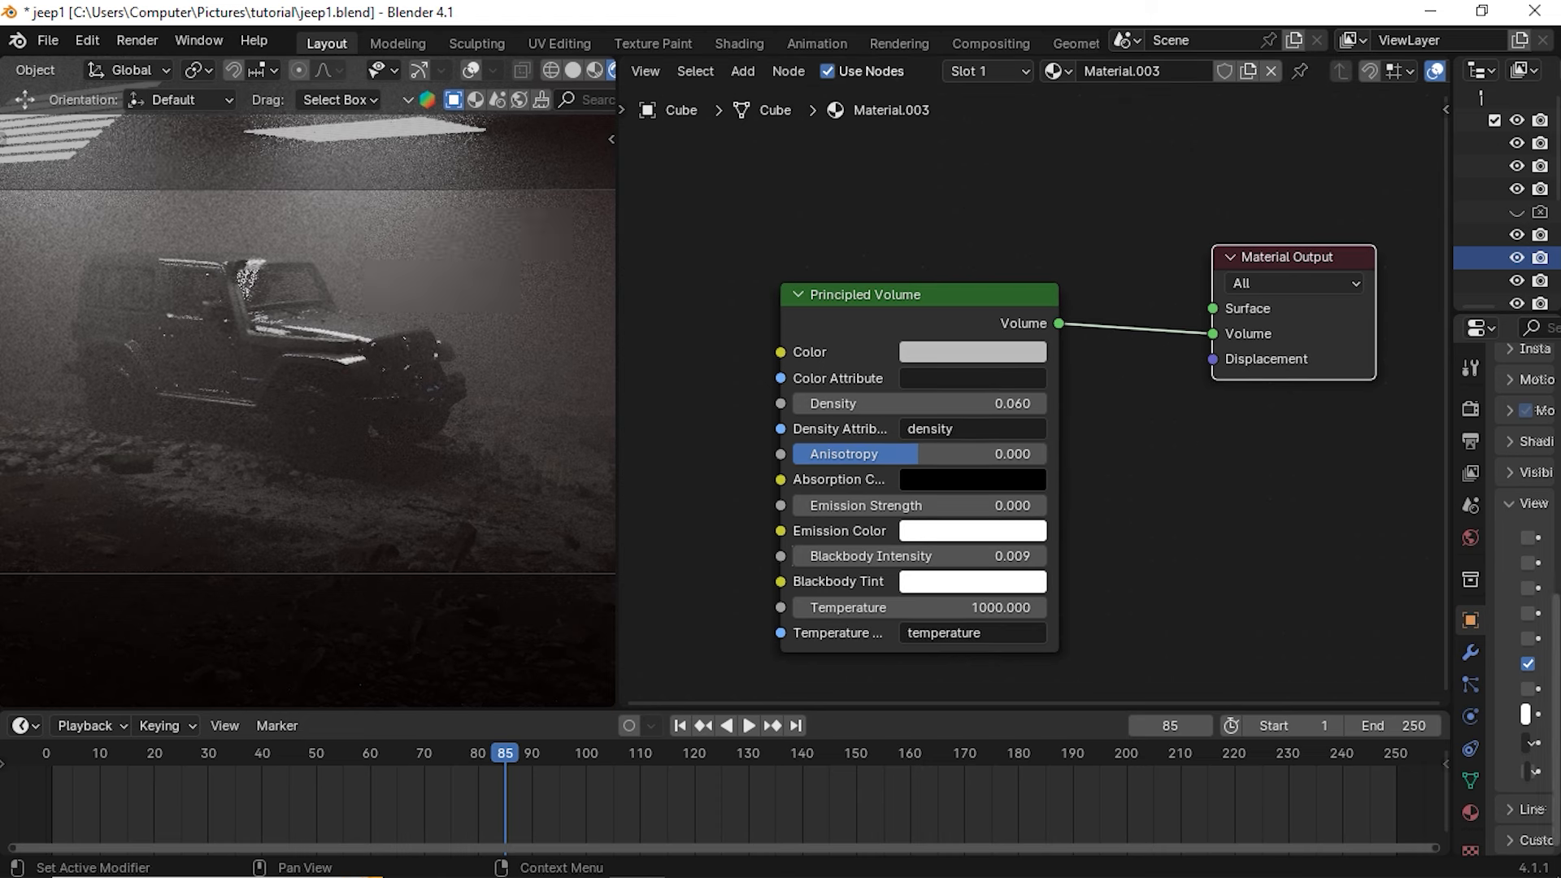
Show the gizmos and overlays in the camera view and select the jeep
{"action": "left_click", "coordinate": [425, 69]}
{"action": "left_click", "coordinate": [468, 71]}
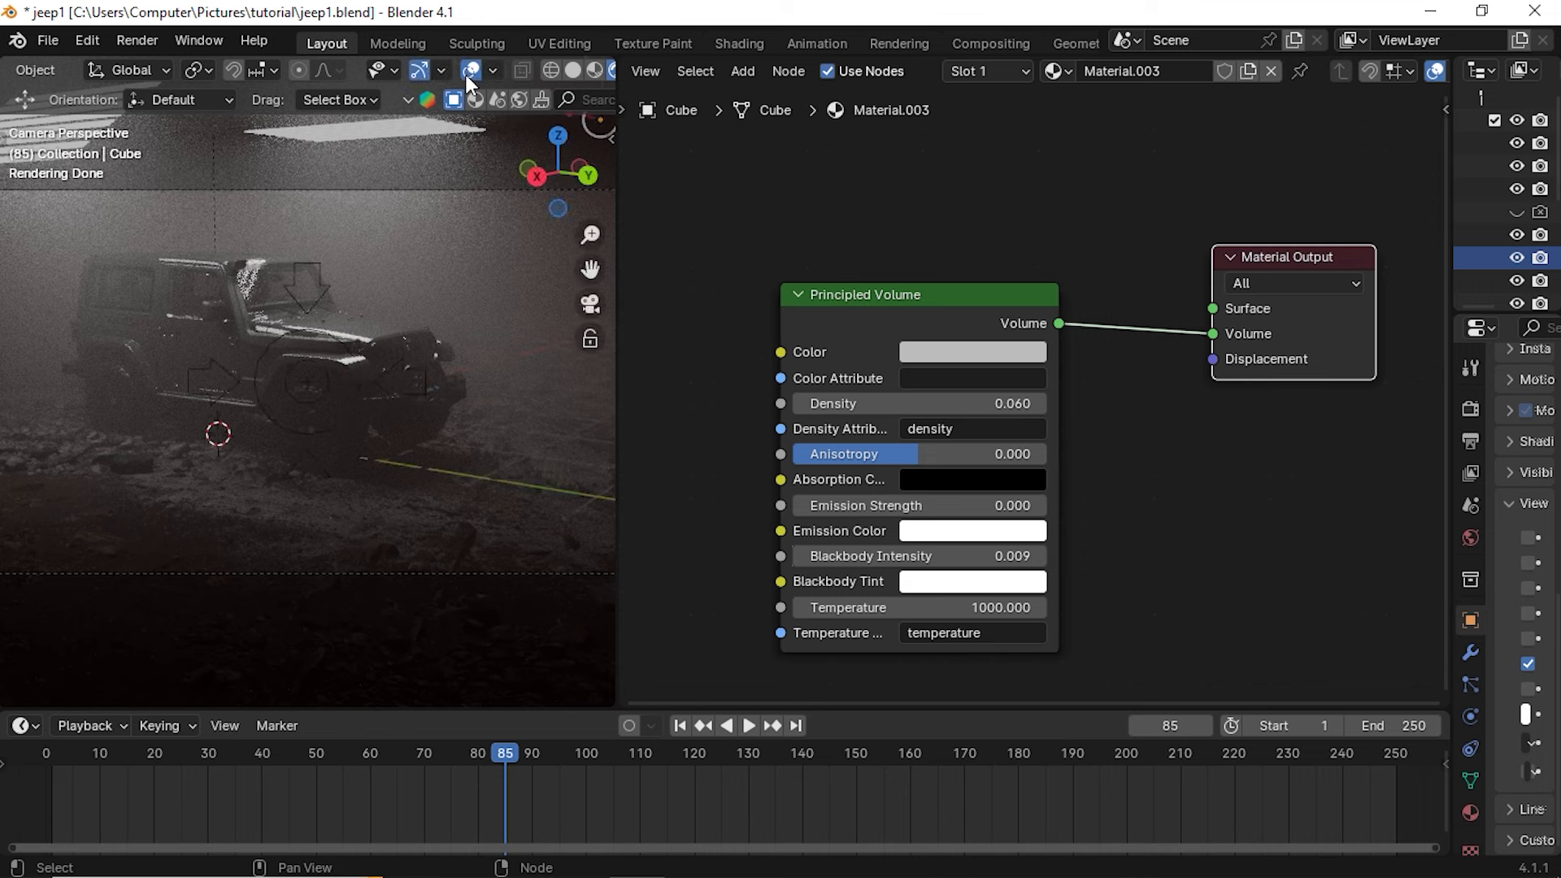
{"action": "left_click", "coordinate": [374, 351]}
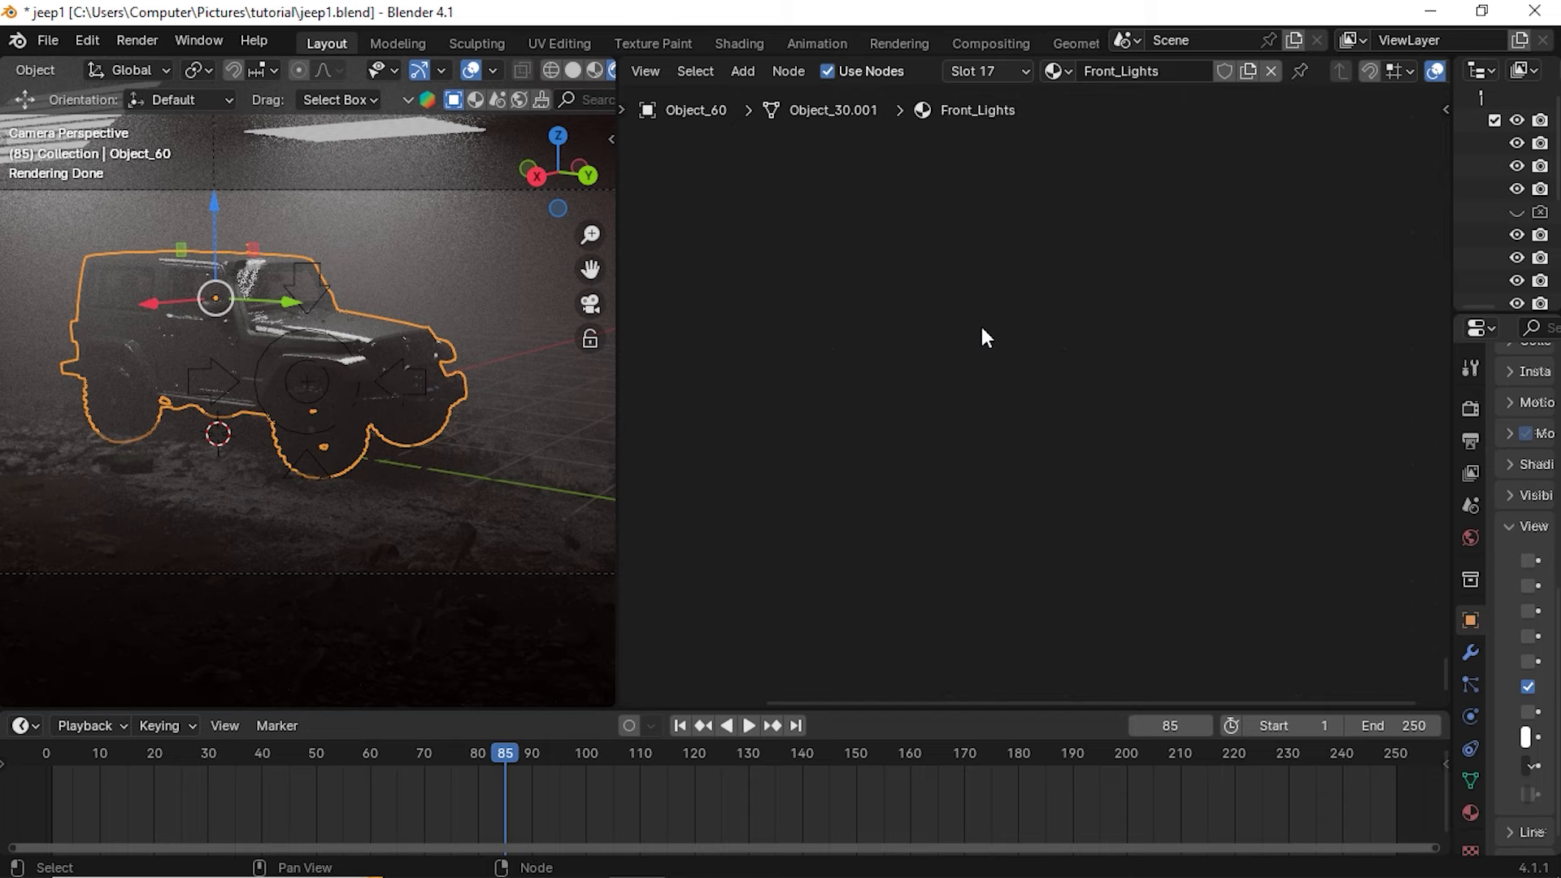
Set the emission strength of the jeep's Front_Lights material to 500
{"action": "key", "text": "Home"}
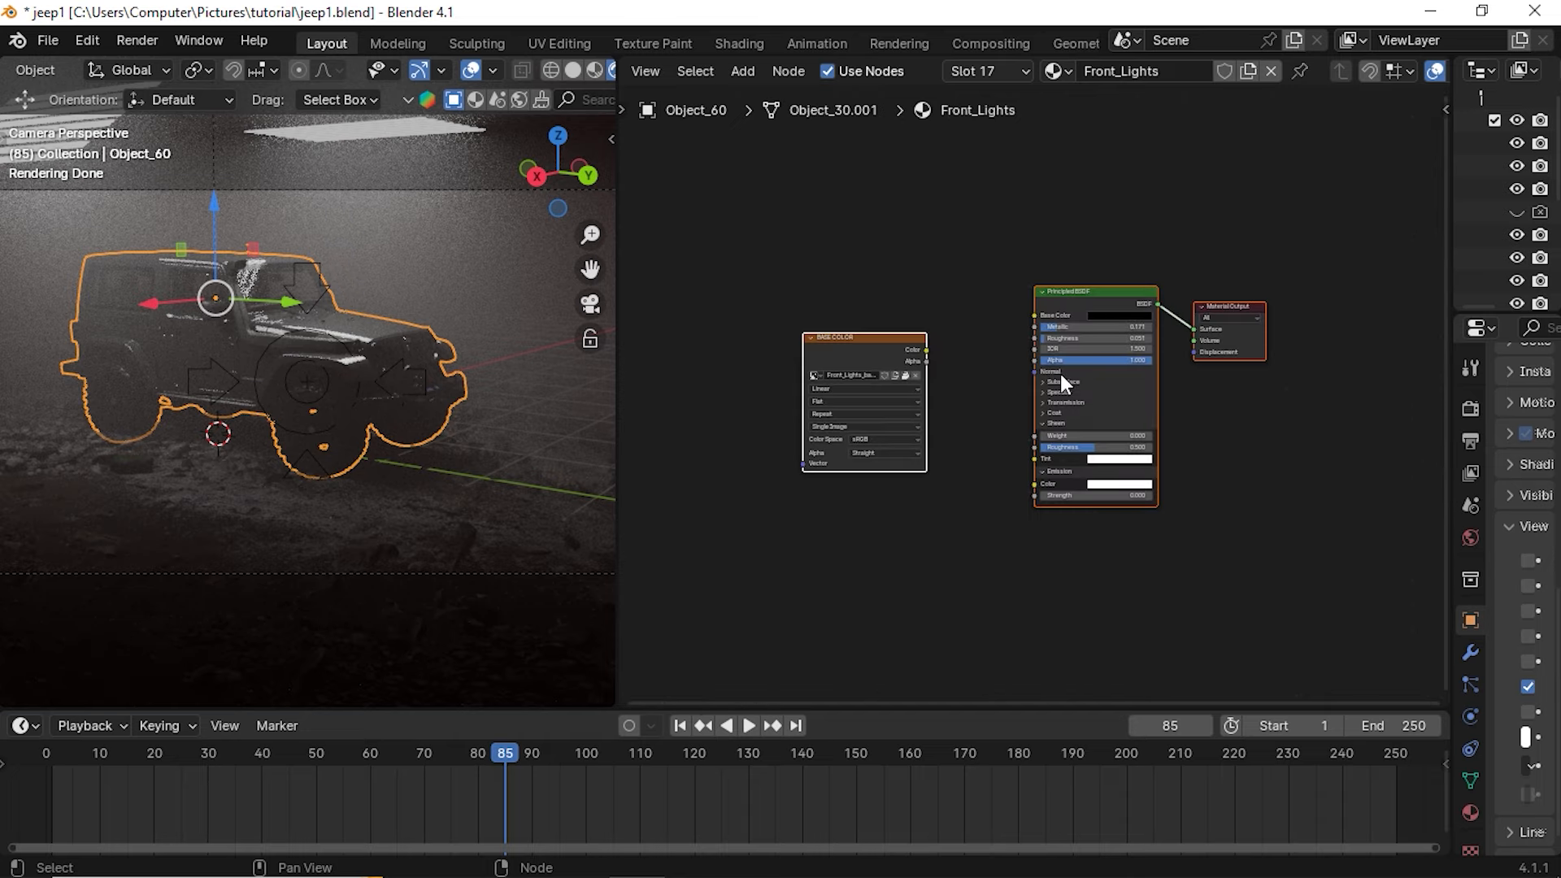
{"action": "scroll", "coordinate": [1057, 379], "scroll_direction": "up", "scroll_amount": 4}
{"action": "middle_click_drag", "start_coordinate": [1380, 515], "coordinate": [1271, 493]}
{"action": "left_click", "coordinate": [1168, 489]}
{"action": "scroll", "coordinate": [1040, 504], "scroll_direction": "up", "scroll_amount": 1}
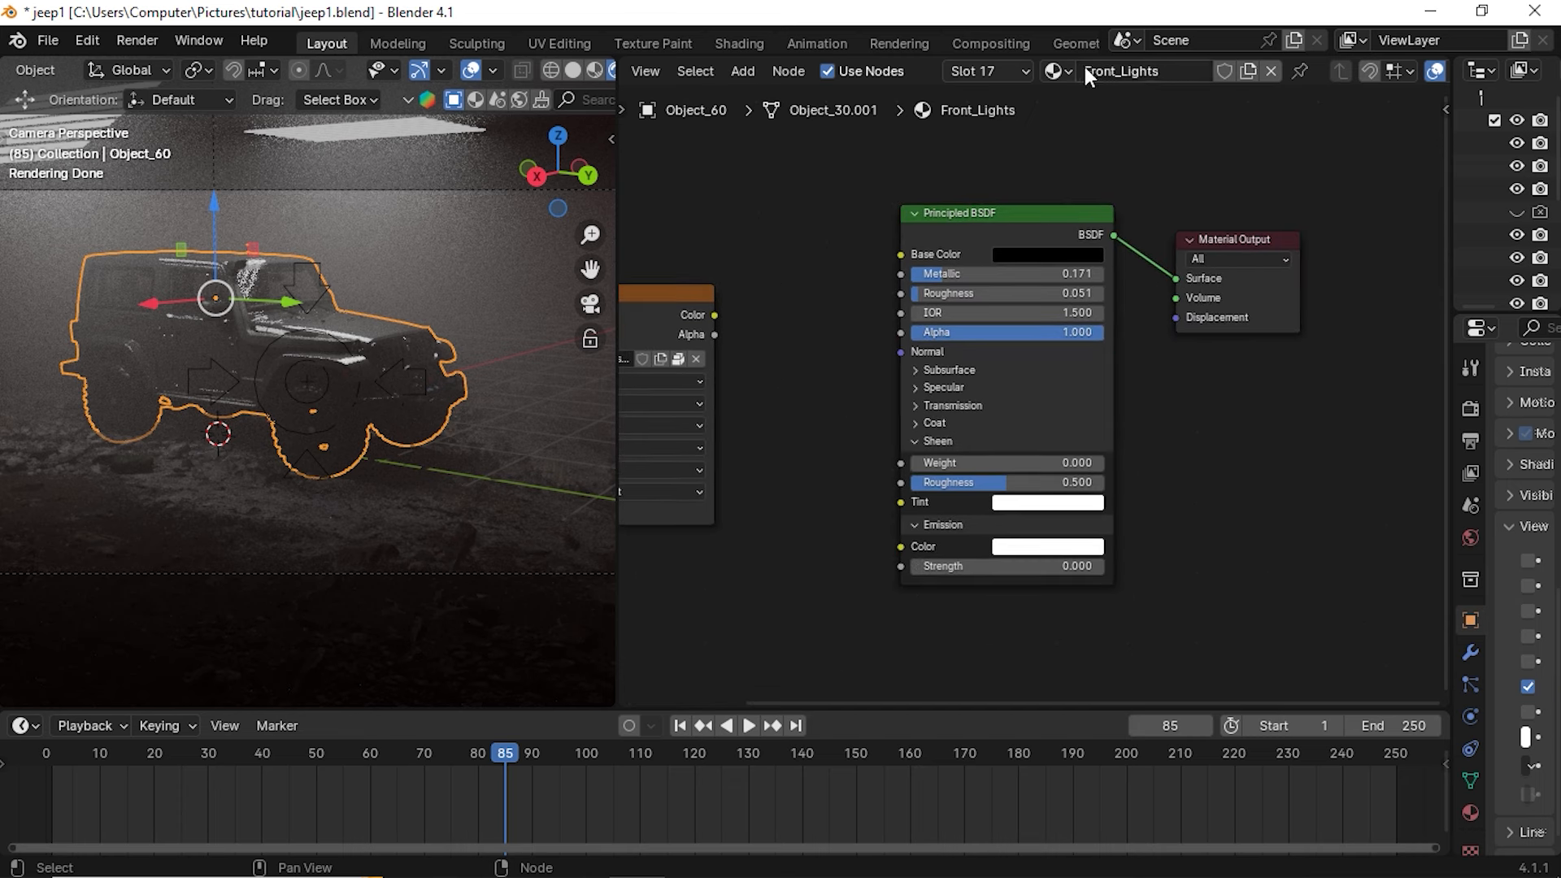
{"action": "middle_click_drag", "start_coordinate": [1064, 628], "coordinate": [1047, 611]}
{"action": "left_click", "coordinate": [1057, 550]}
{"action": "type", "text": "500"}
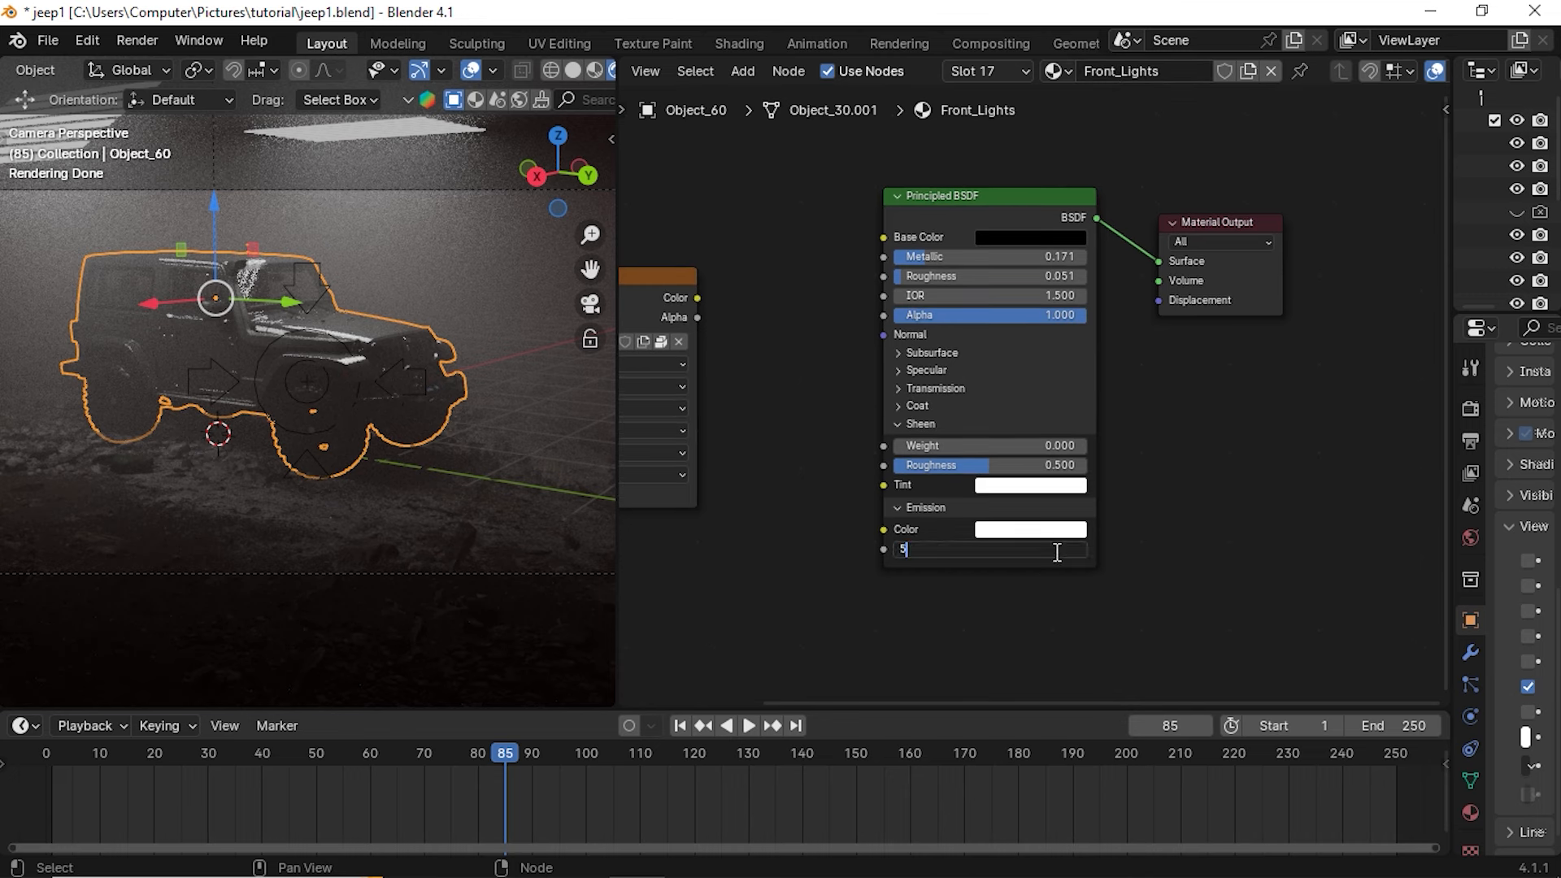
{"action": "key", "text": "Return"}
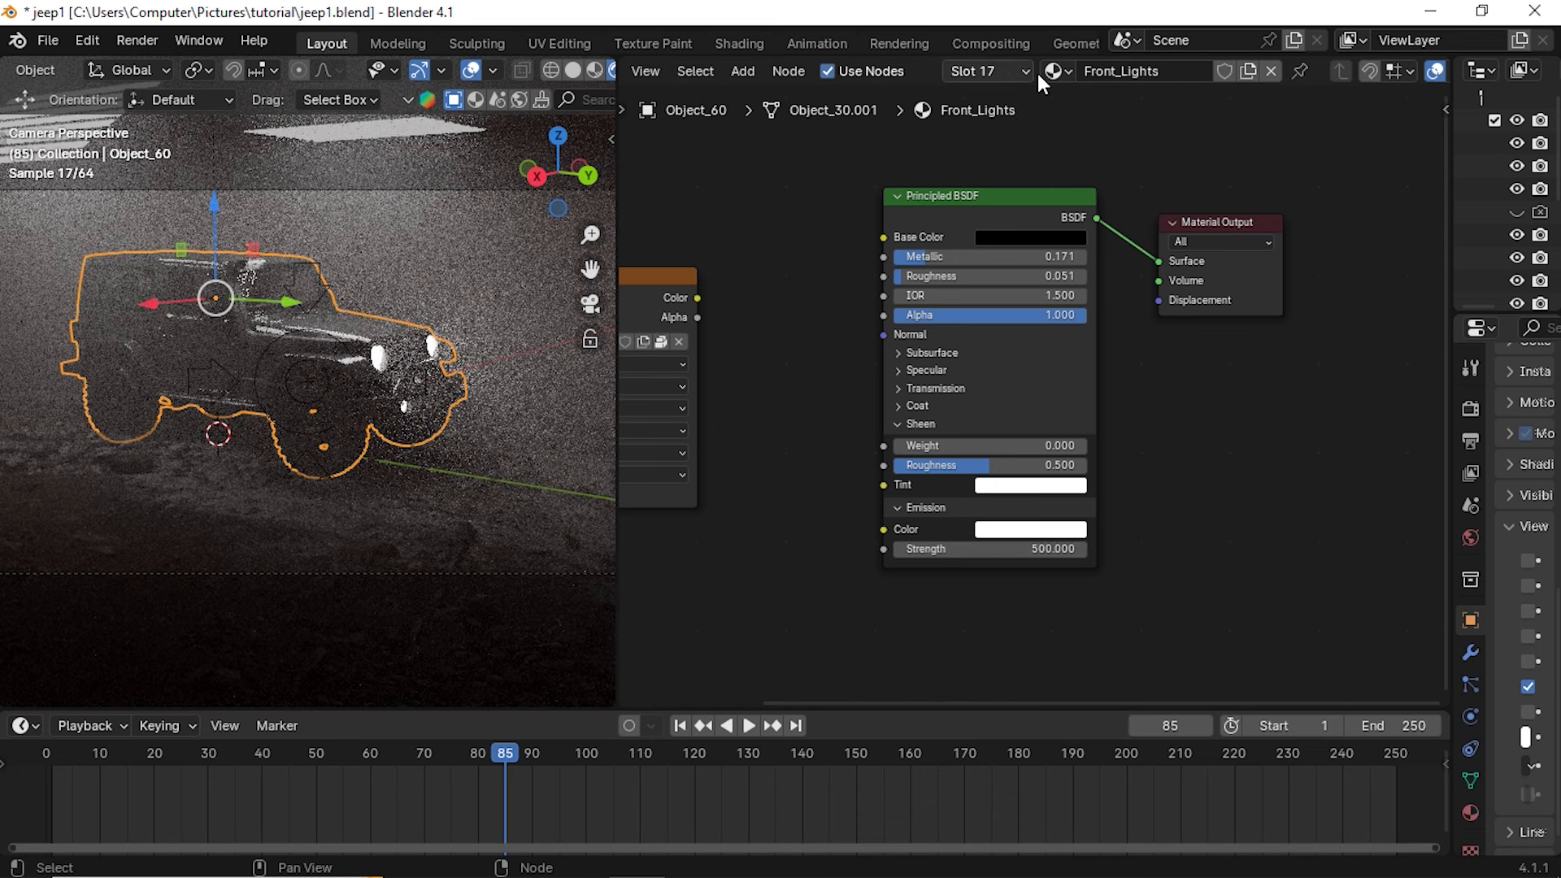
Switch to the jeep's Front_Lights_-_Colored material and set its emission strength to 500
{"action": "left_click", "coordinate": [1012, 71]}
{"action": "scroll", "coordinate": [984, 154], "scroll_direction": "down", "scroll_amount": 2}
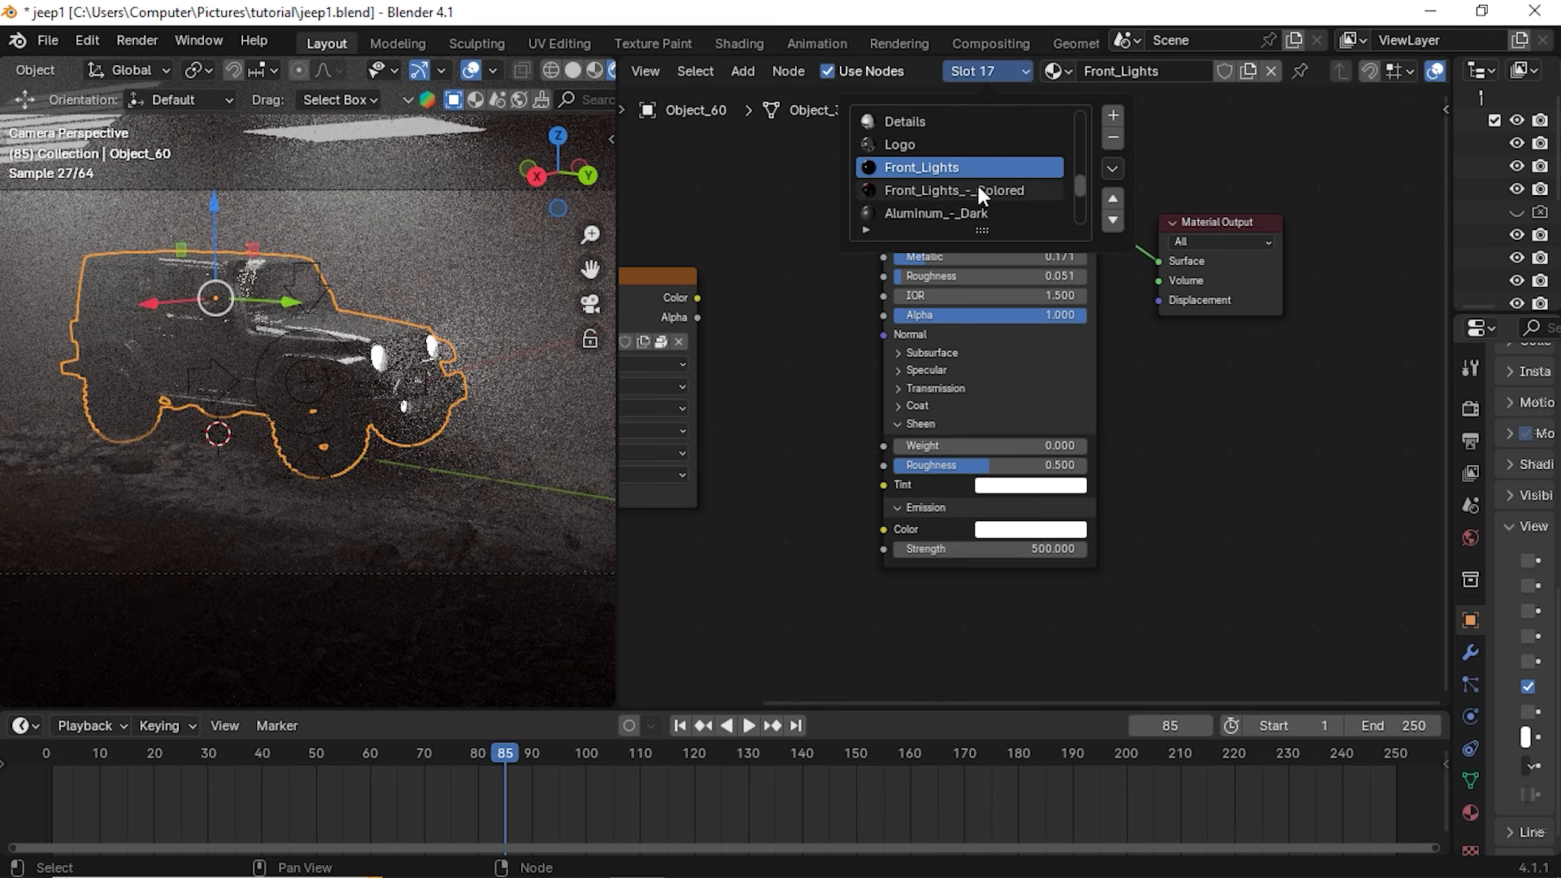
{"action": "left_click", "coordinate": [978, 188]}
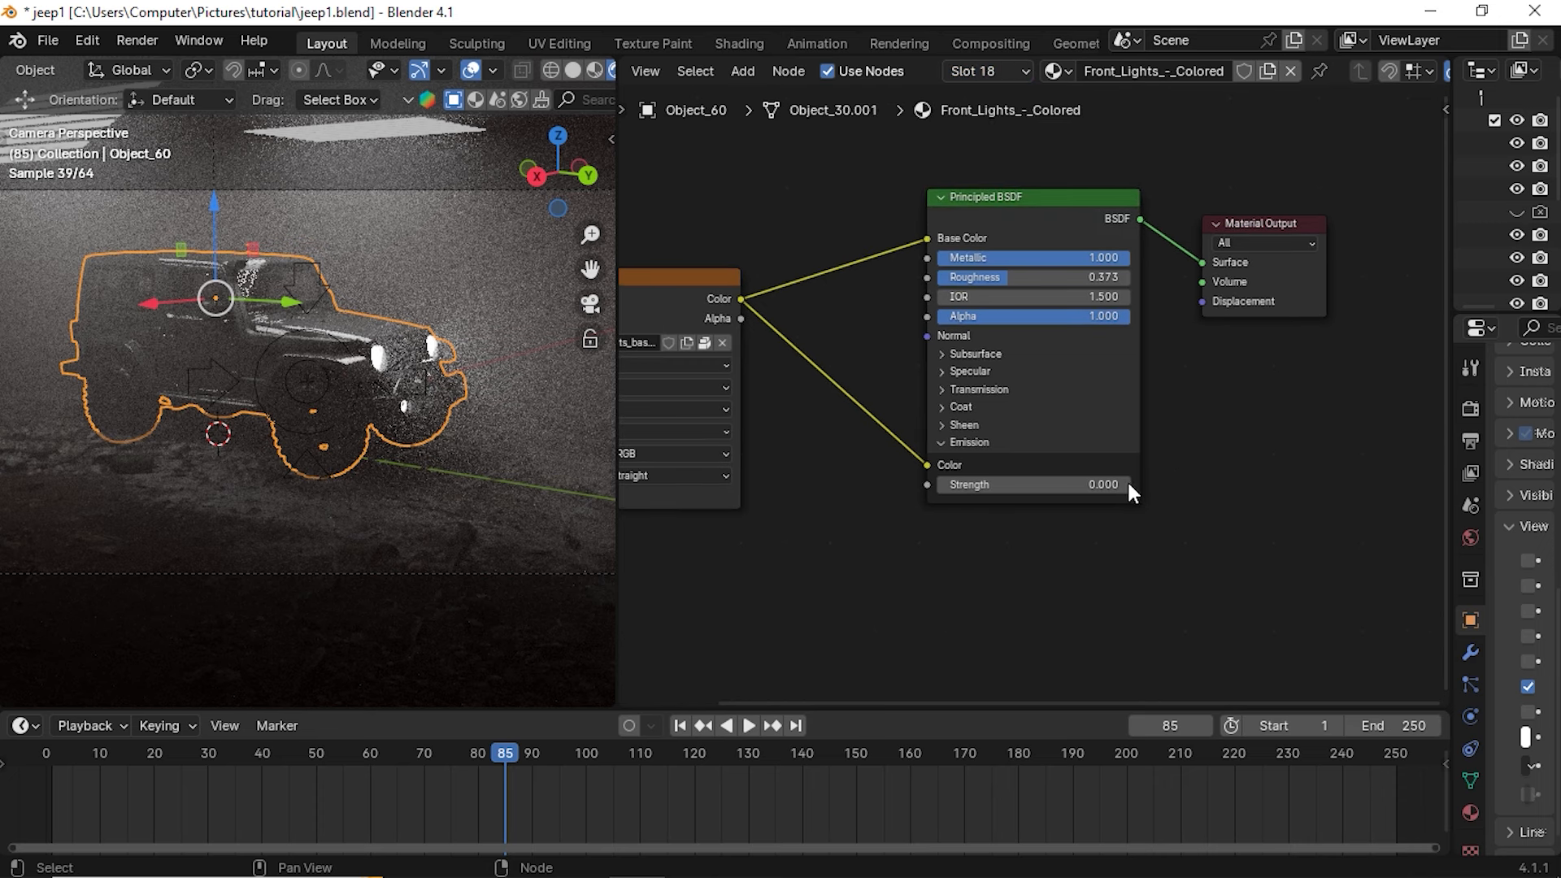
{"action": "left_click", "coordinate": [1100, 481]}
{"action": "type", "text": "500"}
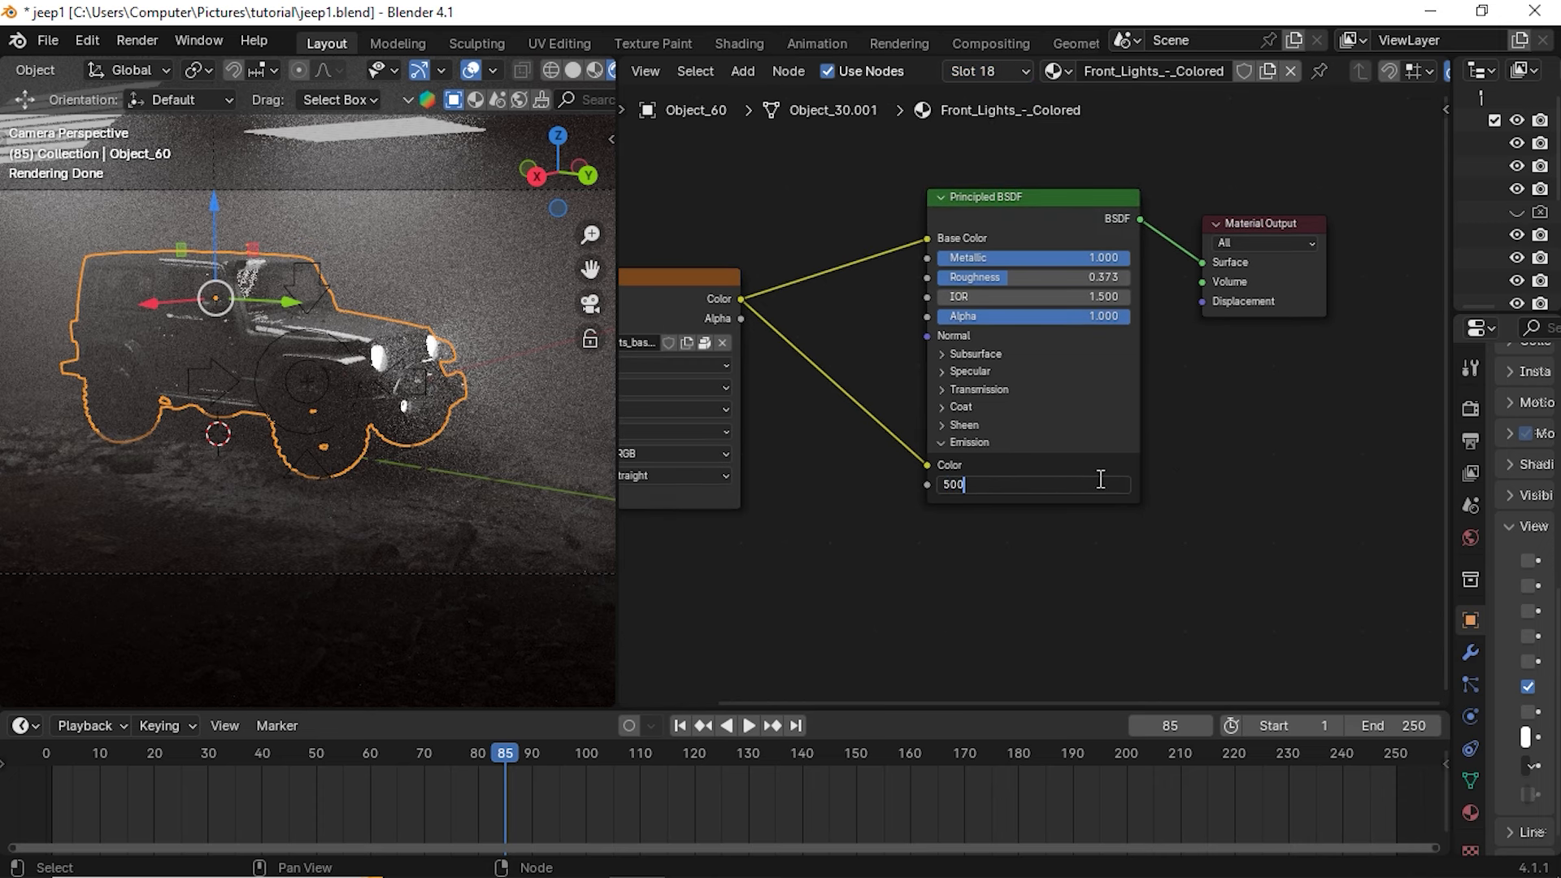
{"action": "key", "text": "Return"}
Join the Shader Editor area into the 3D viewport and save the file
{"action": "scroll", "coordinate": [250, 394], "scroll_direction": "down", "scroll_amount": 2}
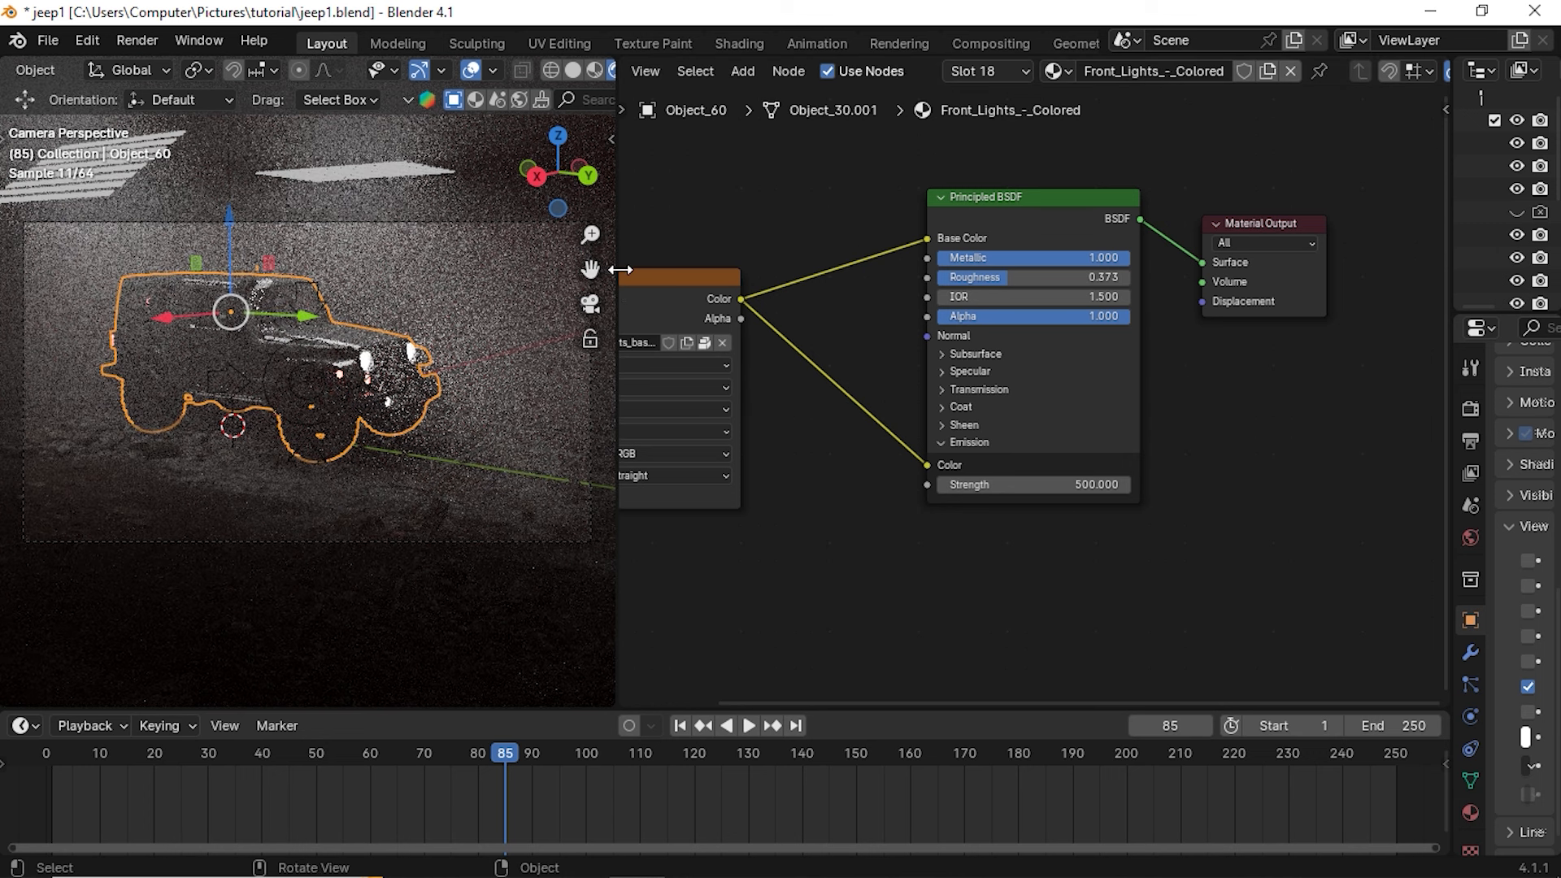
{"action": "scroll", "coordinate": [845, 236], "scroll_direction": "down", "scroll_amount": 2}
{"action": "mouse_move", "coordinate": [845, 235]}
{"action": "middle_mouse_down"}
{"action": "mouse_move", "coordinate": [868, 242]}
{"action": "mouse_move", "coordinate": [856, 247]}
{"action": "middle_mouse_up"}
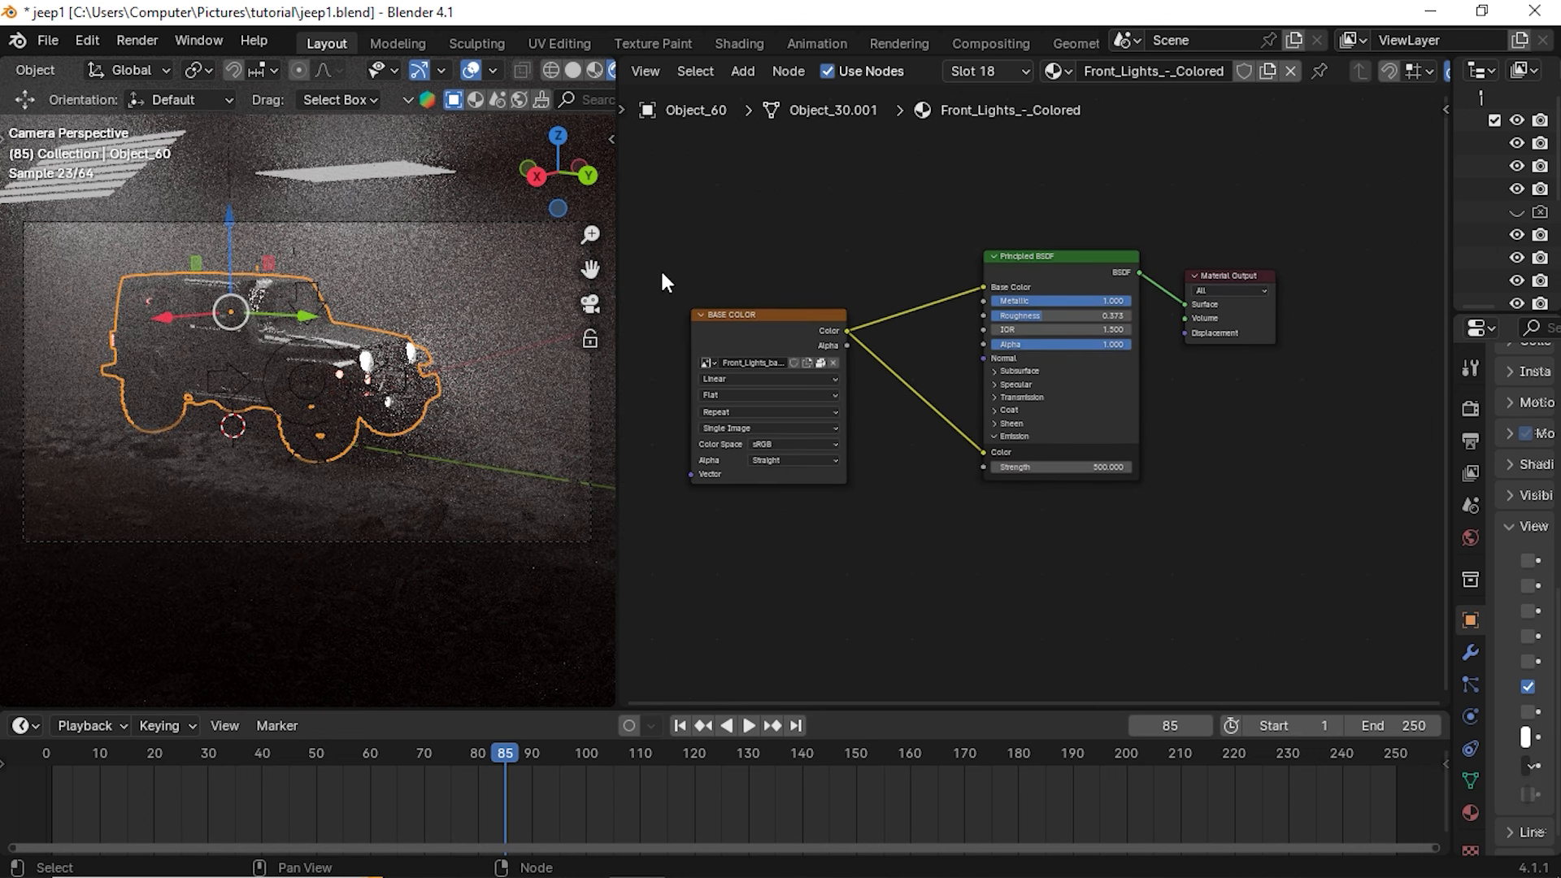
{"action": "right_click", "coordinate": [615, 270]}
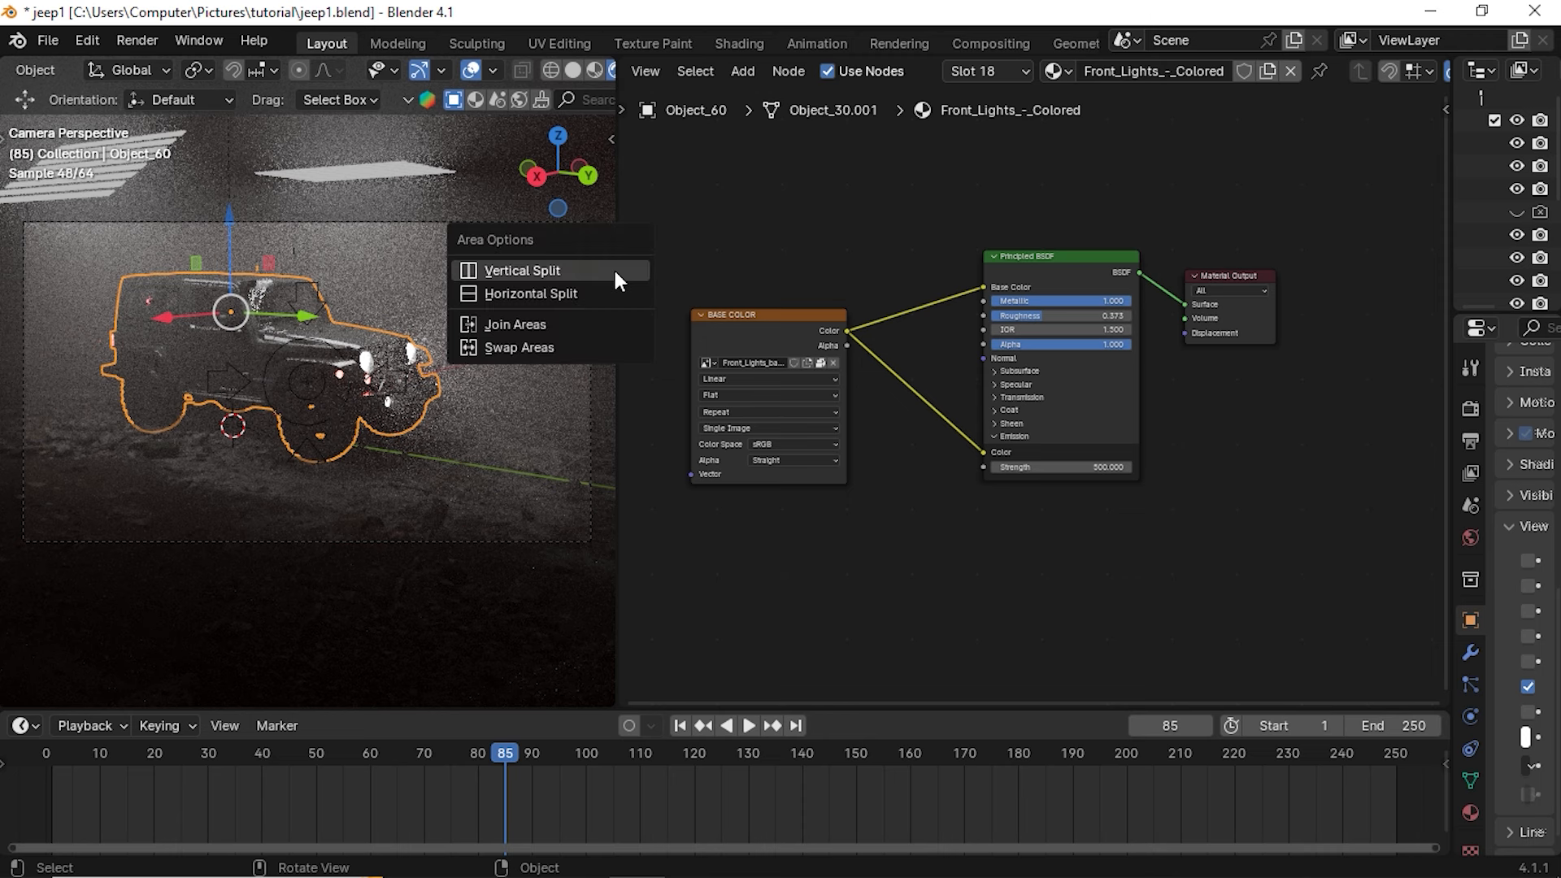
{"action": "left_click", "coordinate": [590, 323]}
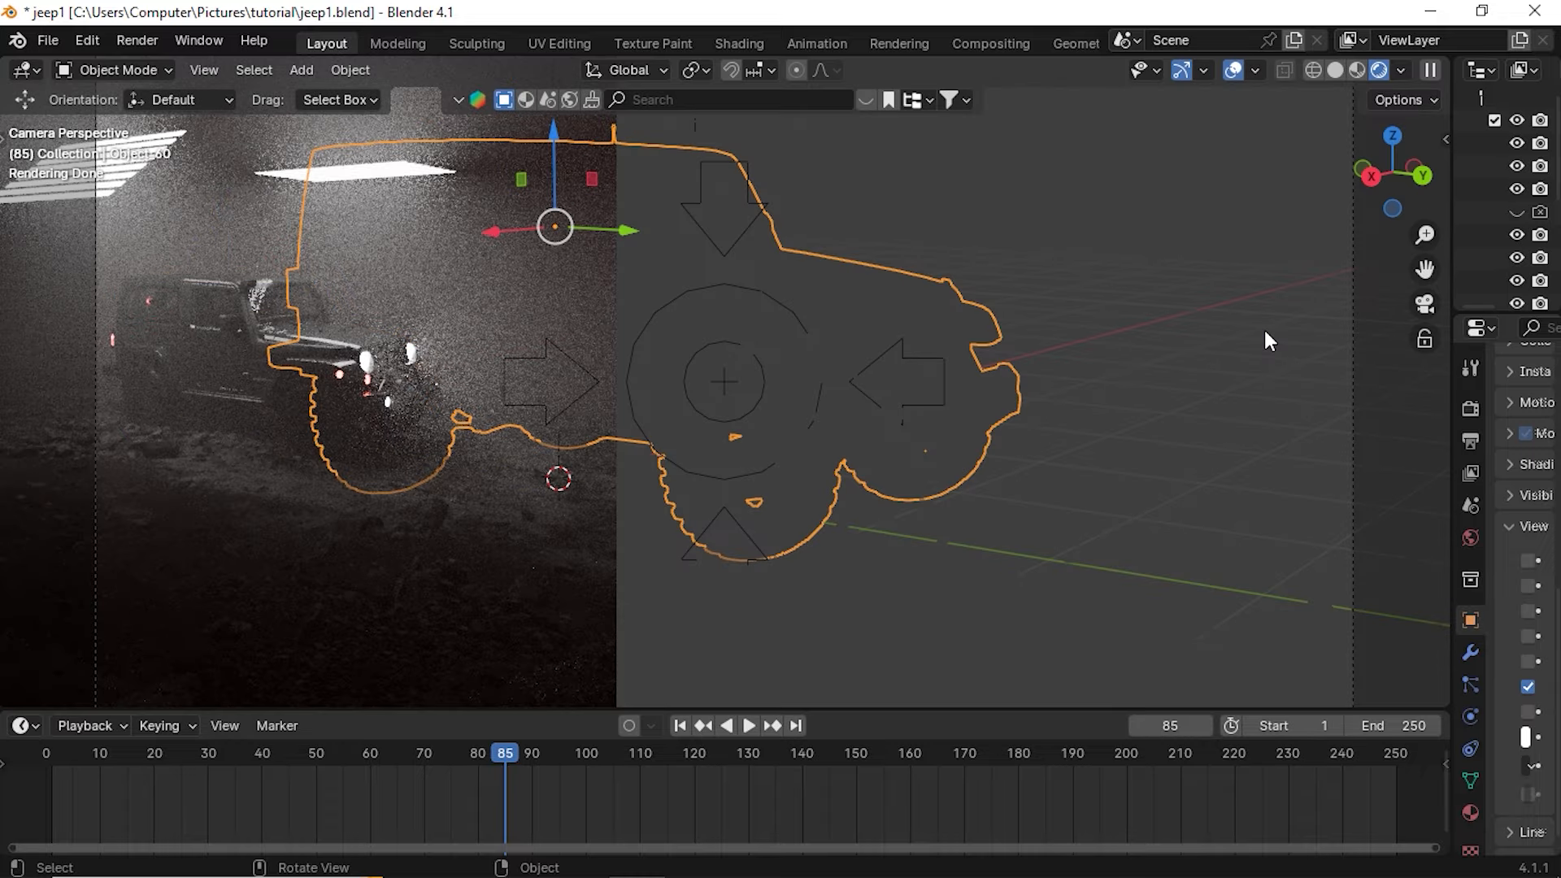
{"action": "left_click", "coordinate": [1265, 330]}
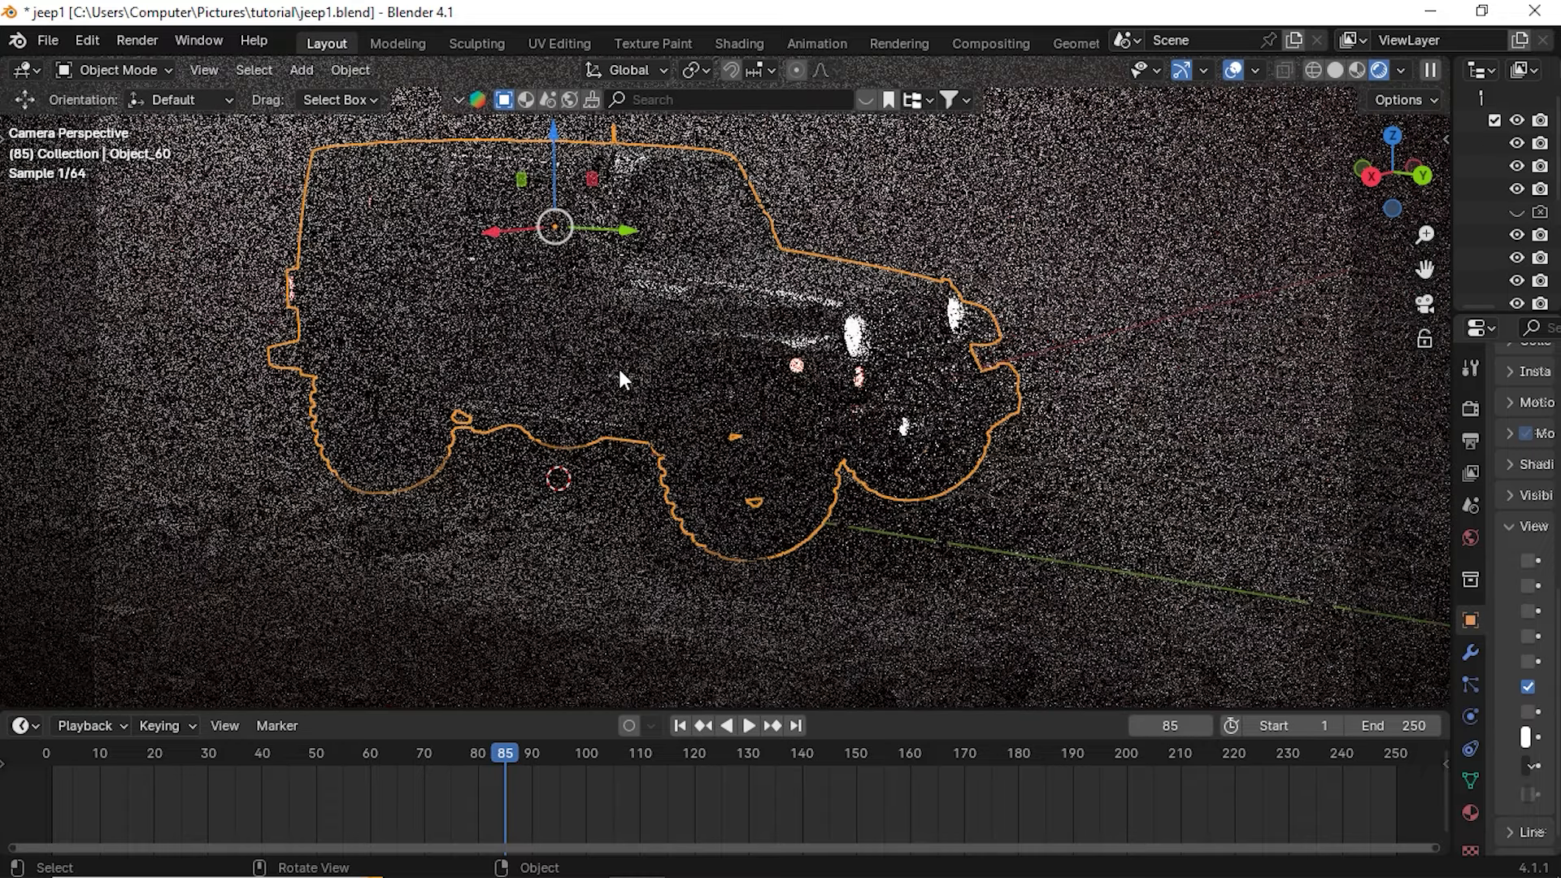
{"action": "scroll", "coordinate": [645, 294], "scroll_direction": "down", "scroll_amount": 1}
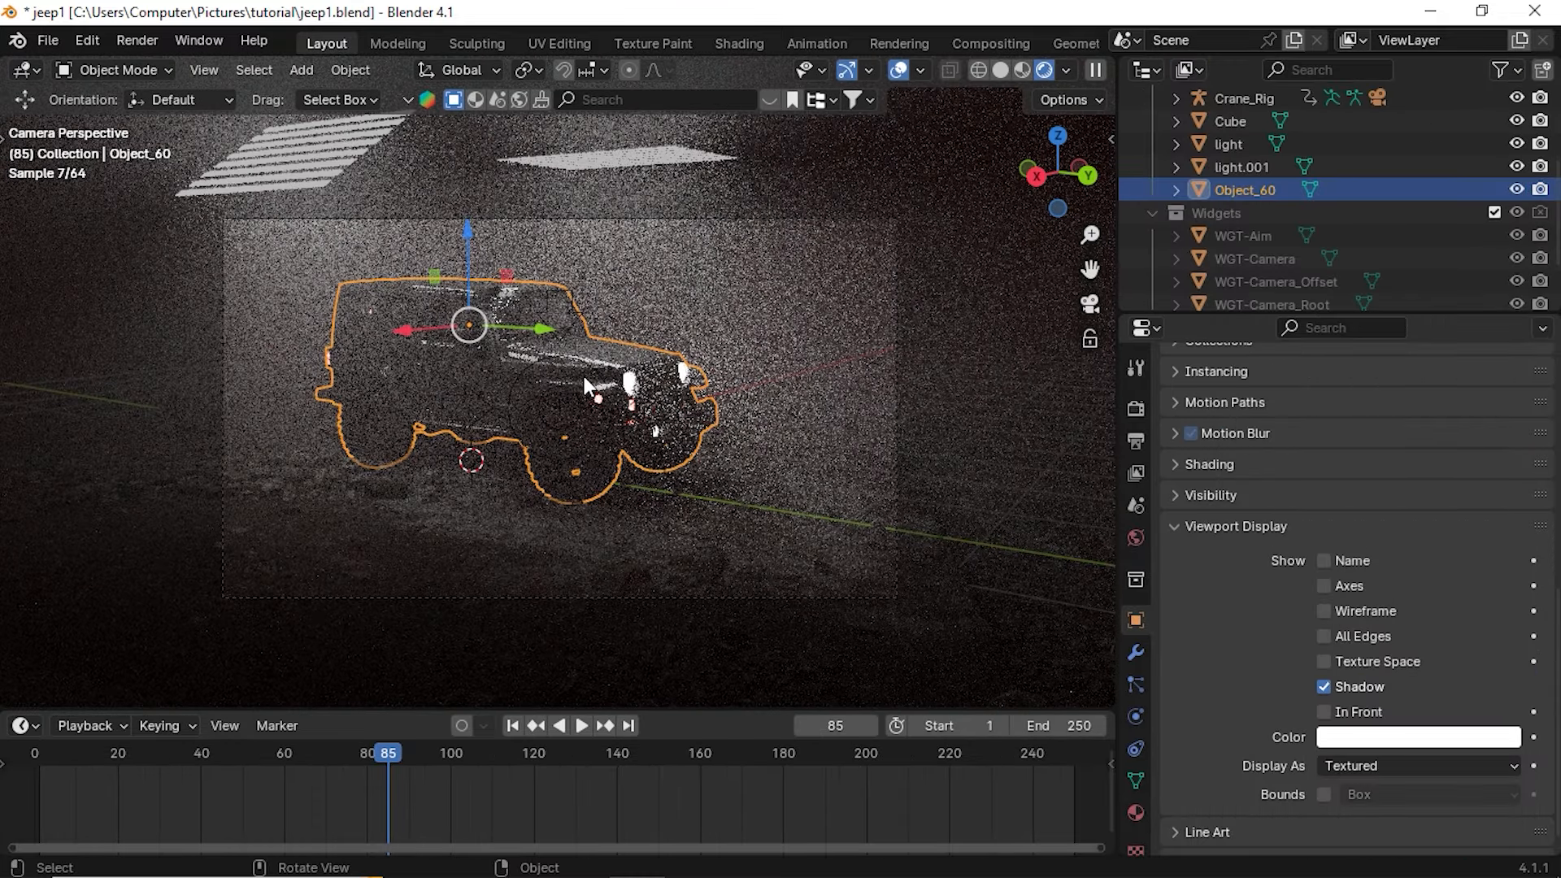
{"action": "key", "text": "ctrl+s"}
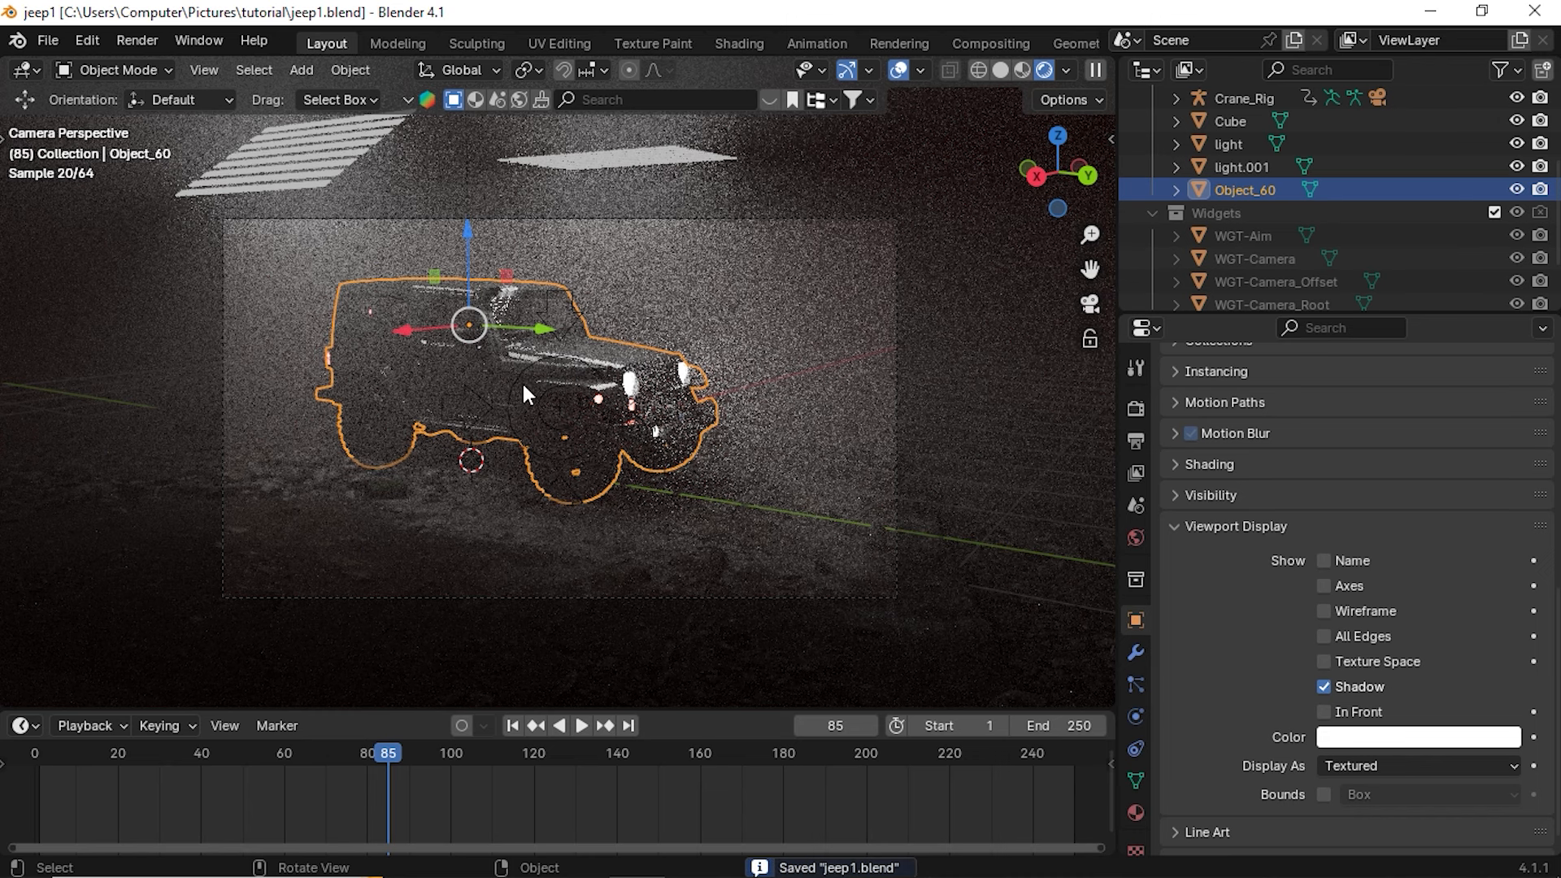
Switch the viewport to solid shading and widen the Properties editor beside it
{"action": "key", "text": "z"}
{"action": "left_click", "coordinate": [719, 390]}
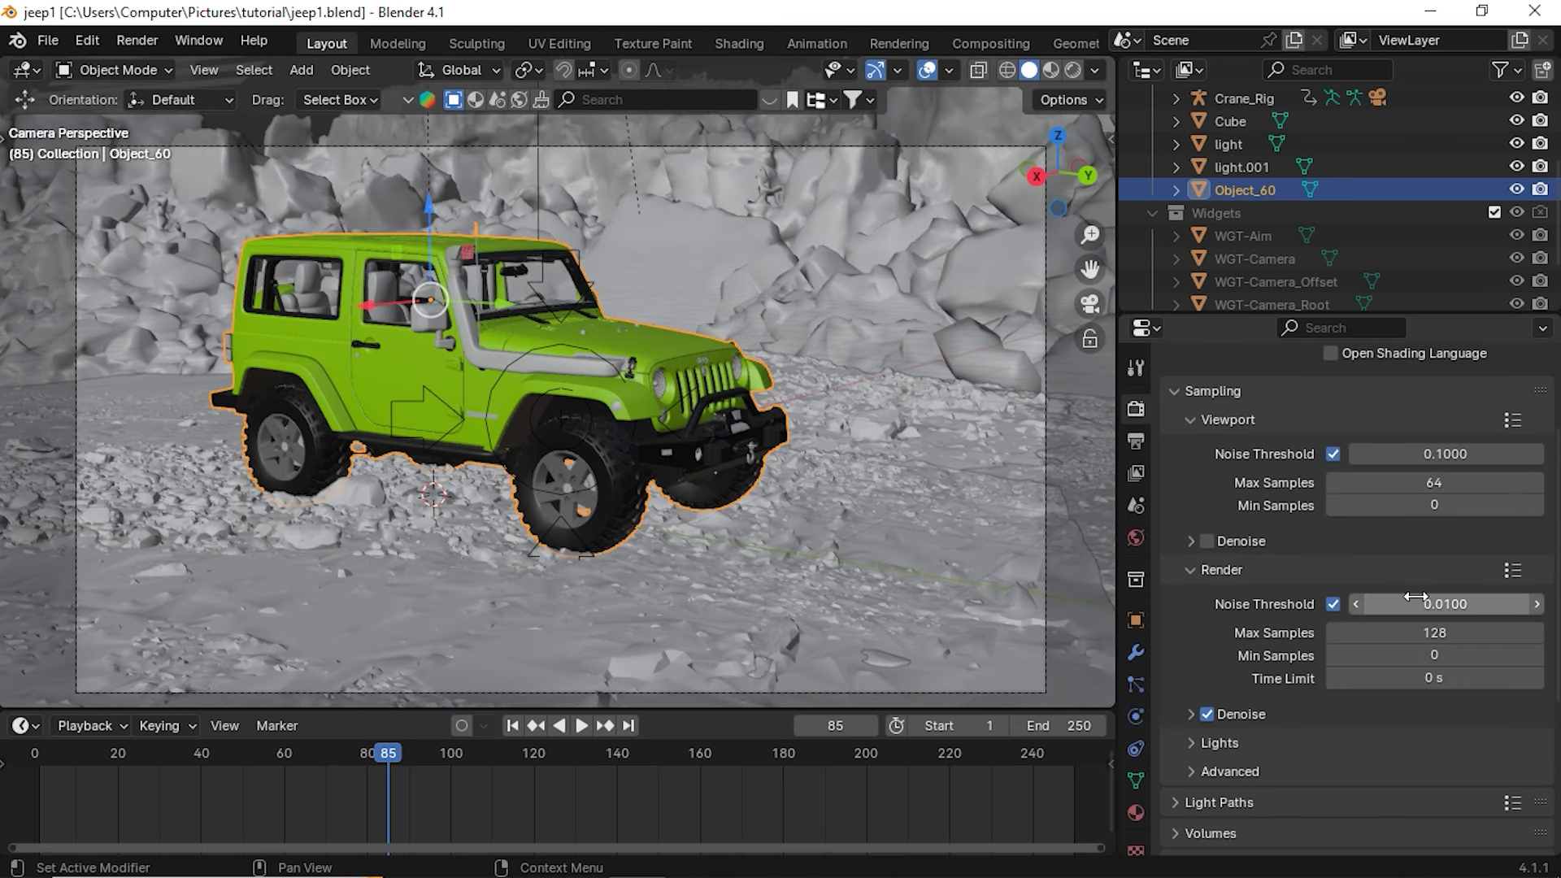
{"action": "left_click_drag", "start_coordinate": [1116, 426], "coordinate": [1044, 426]}
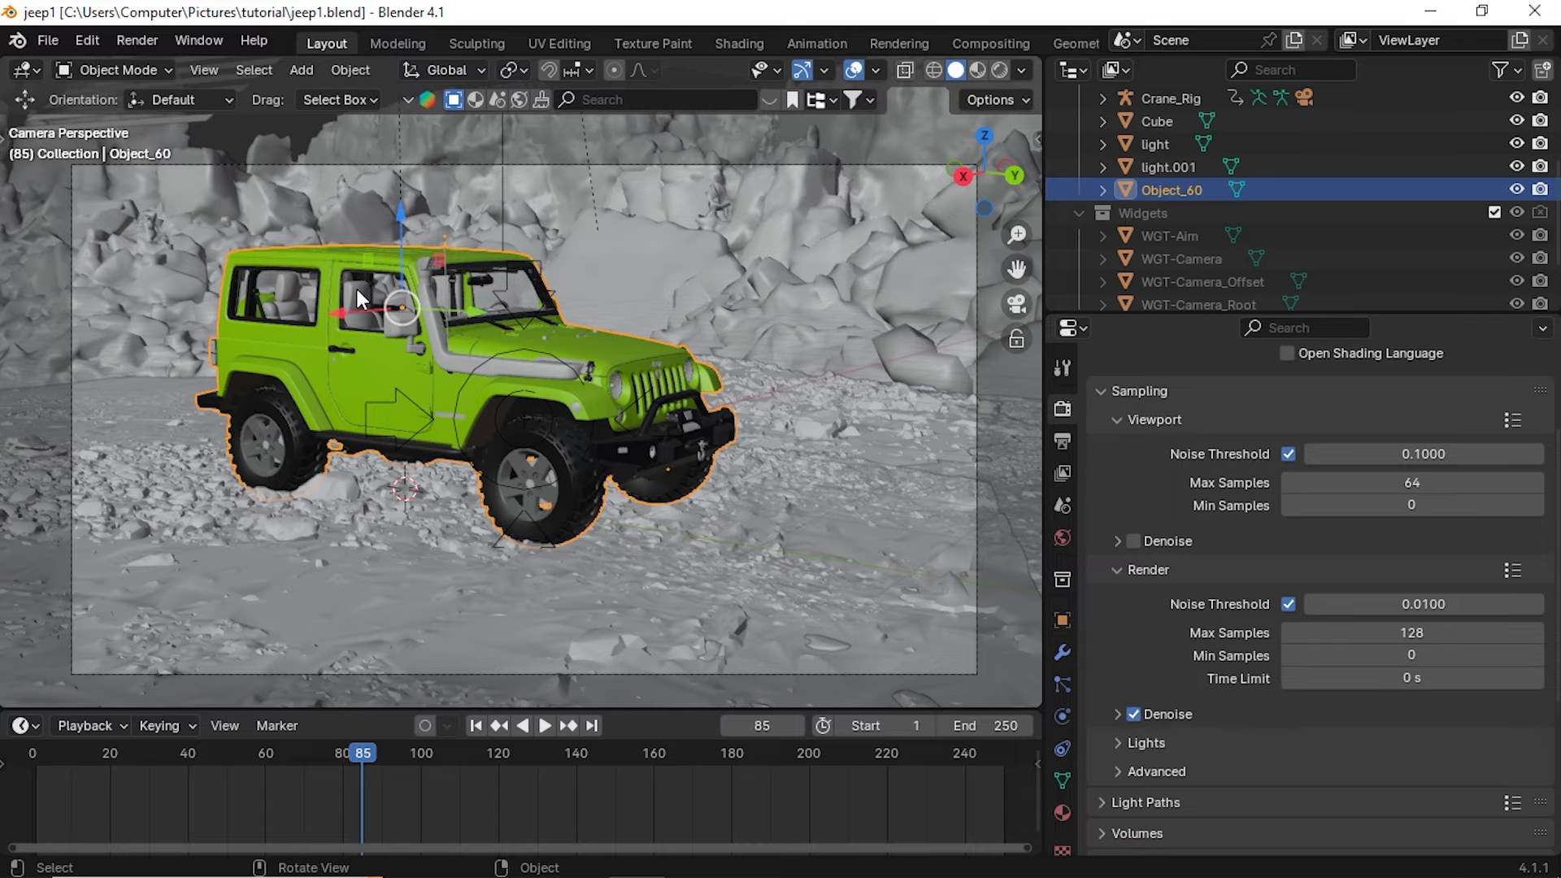
Render the current frame and examine the jeep's headlights and the fog behind them up close
{"action": "key", "text": "F12"}
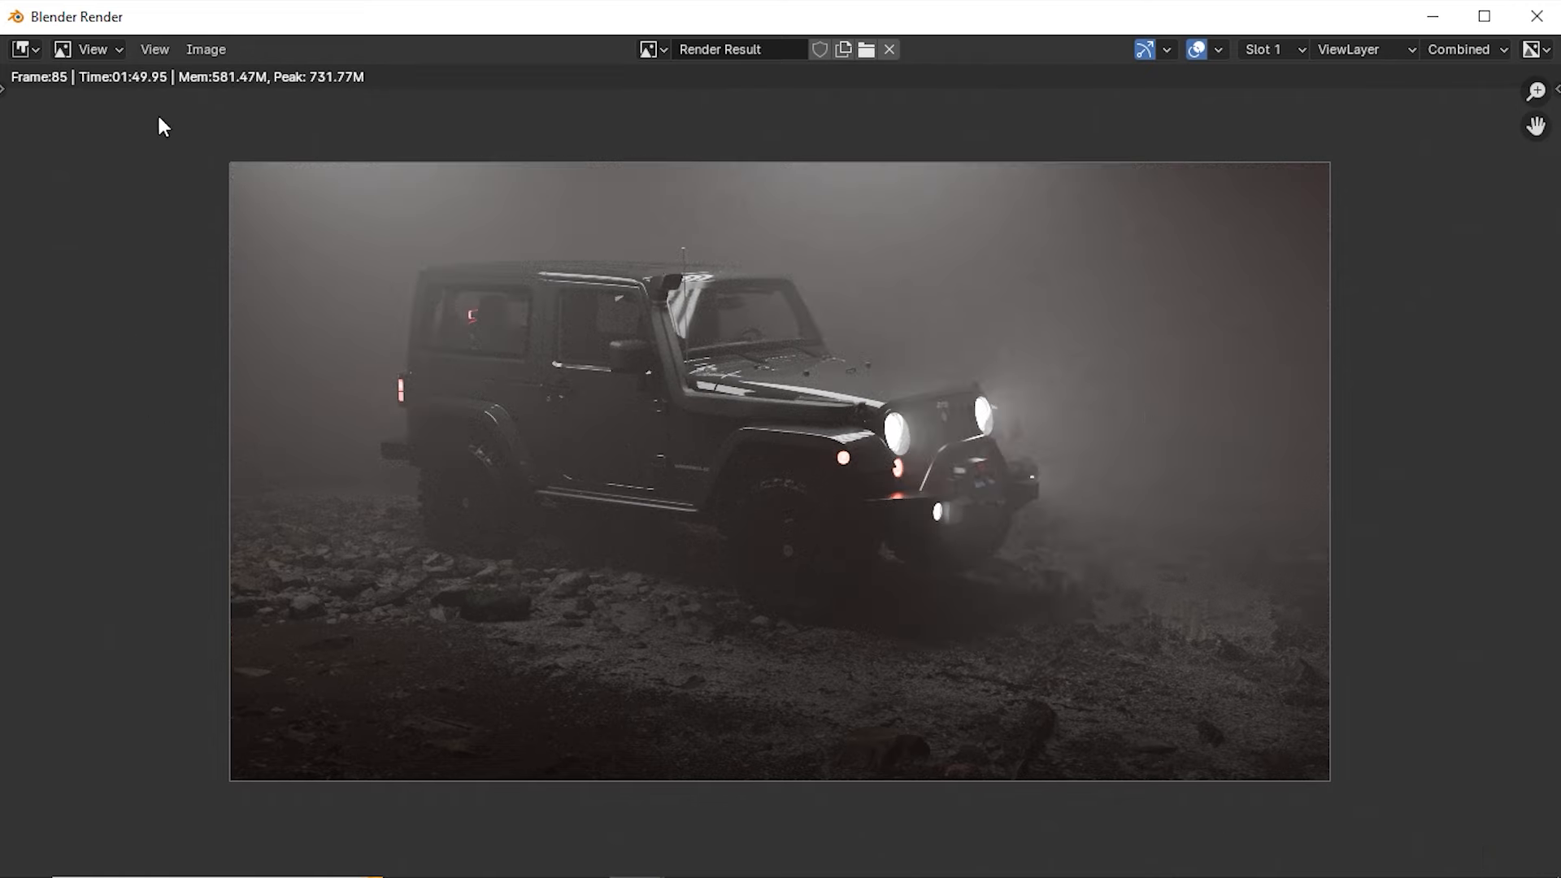
{"action": "scroll", "coordinate": [841, 432], "scroll_direction": "up", "scroll_amount": 3}
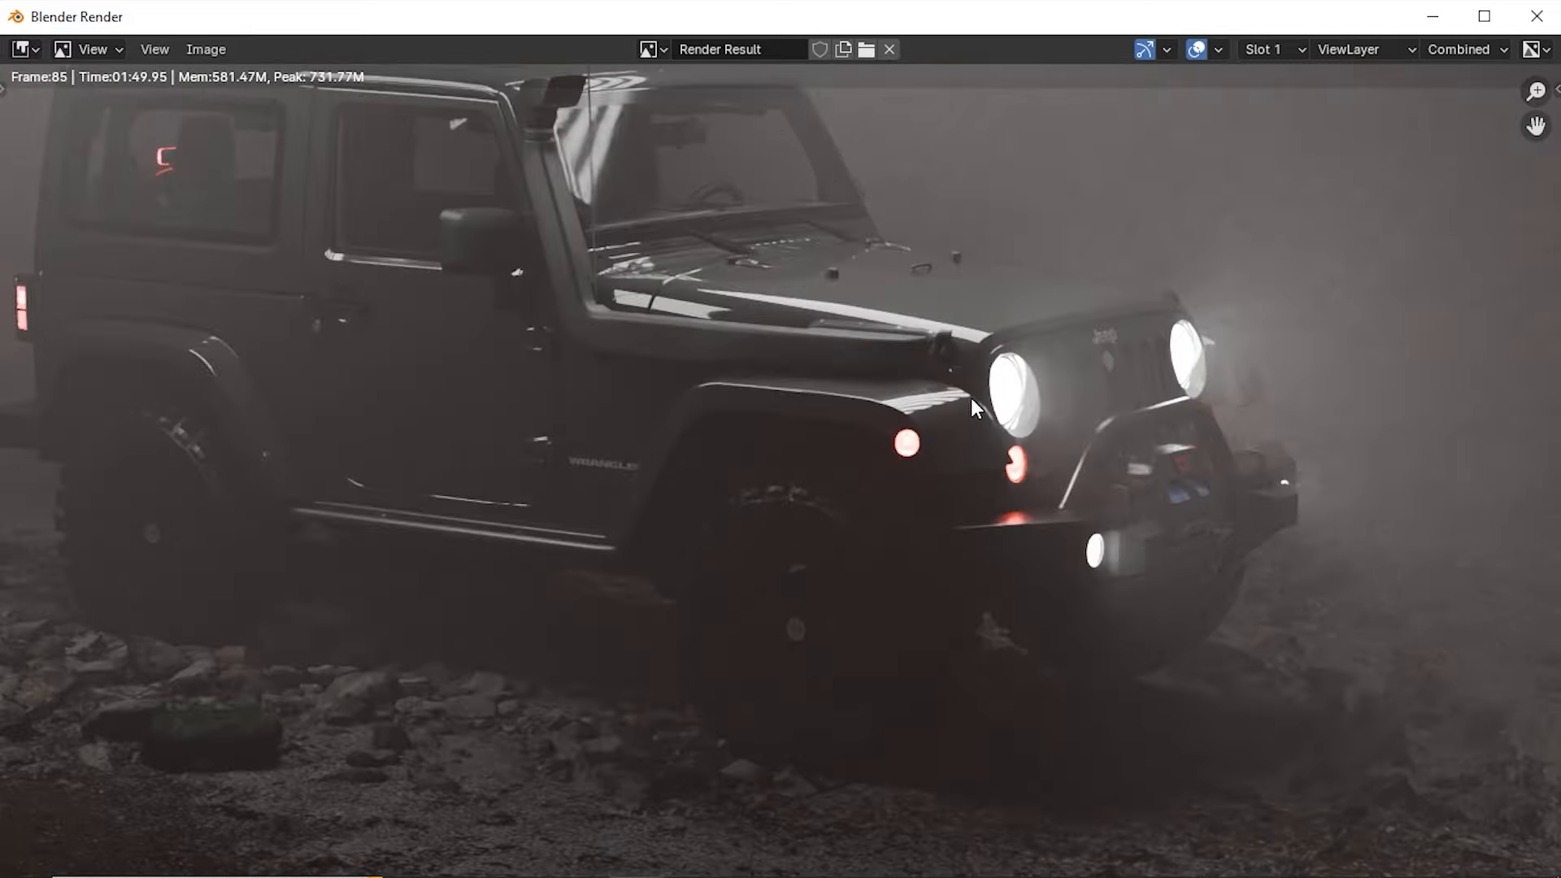
{"action": "middle_click_drag", "start_coordinate": [912, 512], "coordinate": [740, 425]}
{"action": "scroll", "coordinate": [725, 418], "scroll_direction": "up", "scroll_amount": 1}
{"action": "middle_click_drag", "start_coordinate": [943, 483], "coordinate": [768, 486]}
{"action": "middle_click_drag", "start_coordinate": [752, 418], "coordinate": [560, 570]}
{"action": "middle_click_drag", "start_coordinate": [988, 266], "coordinate": [1056, 515]}
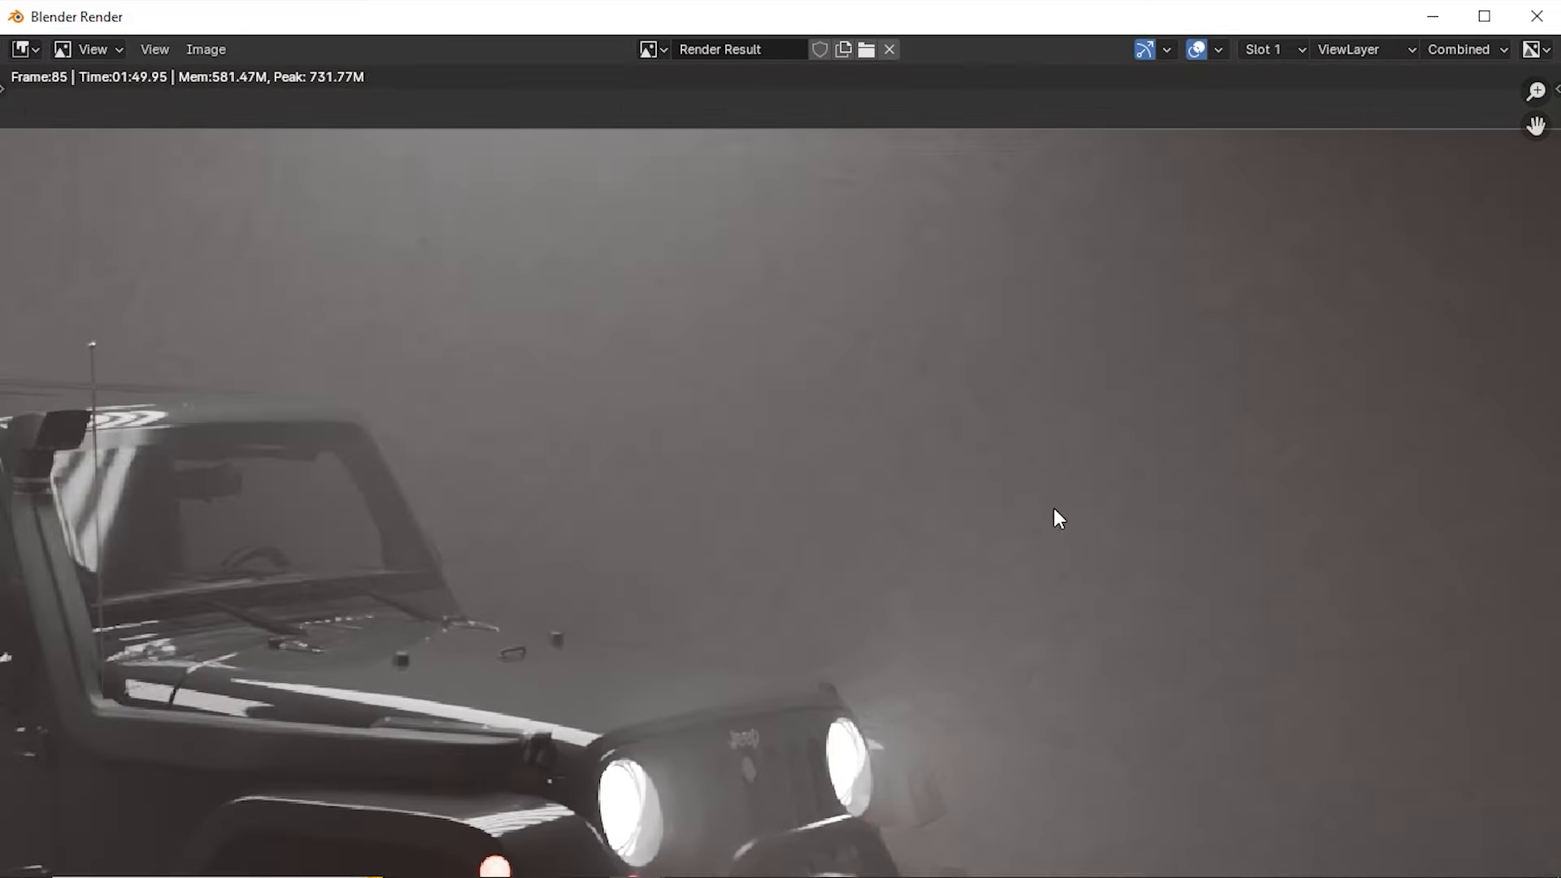
{"action": "scroll", "coordinate": [1049, 480], "scroll_direction": "up", "scroll_amount": 1}
{"action": "middle_click_drag", "start_coordinate": [1045, 453], "coordinate": [759, 313]}
{"action": "scroll", "coordinate": [958, 466], "scroll_direction": "up", "scroll_amount": 2}
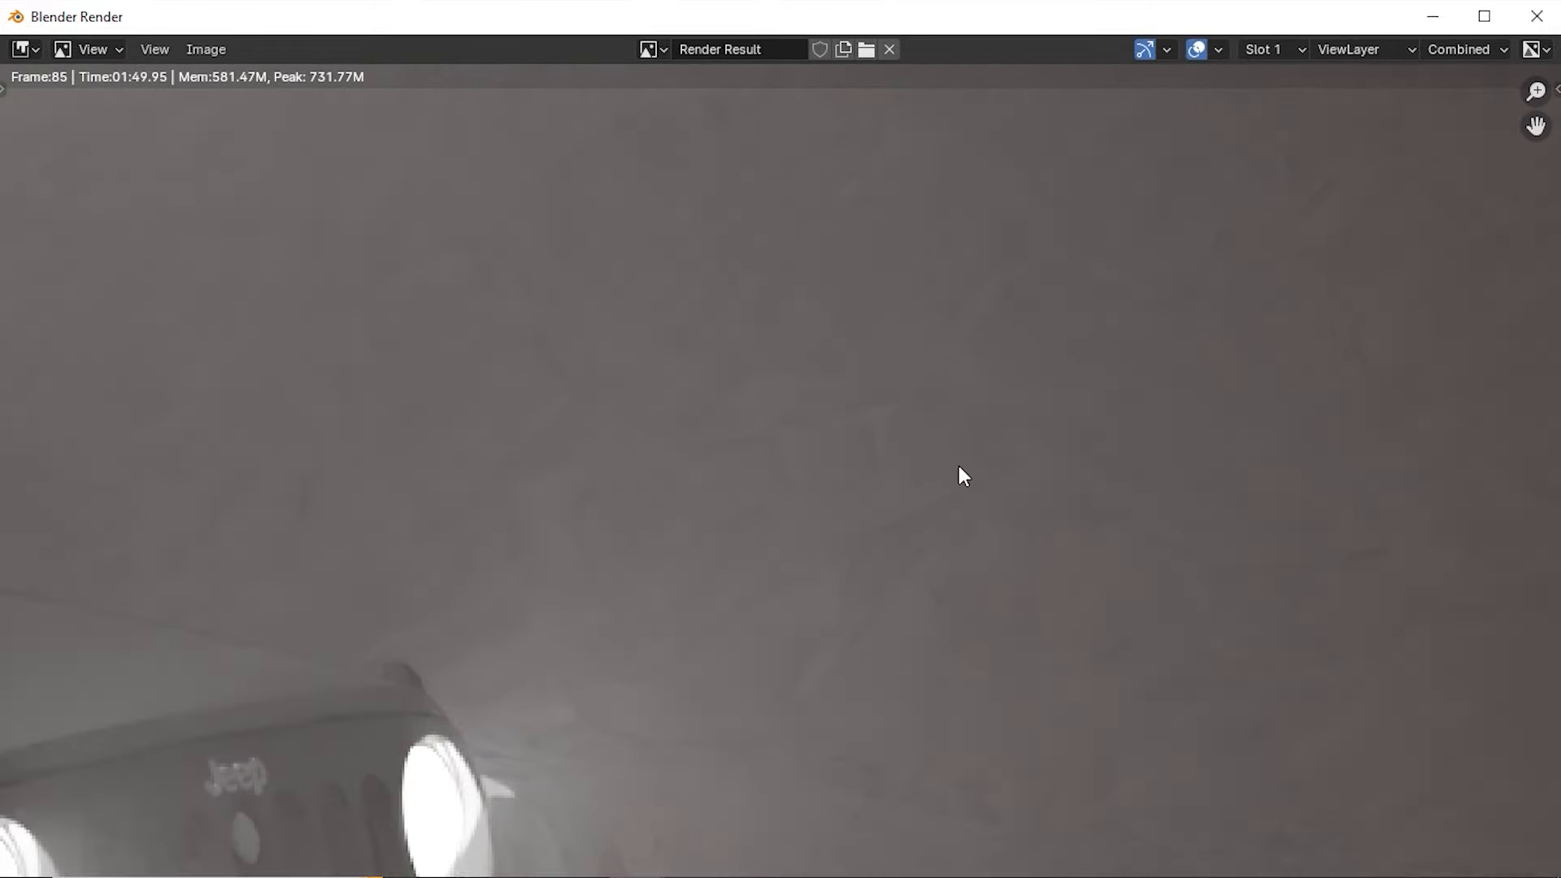
{"action": "middle_click_drag", "start_coordinate": [918, 431], "coordinate": [818, 383]}
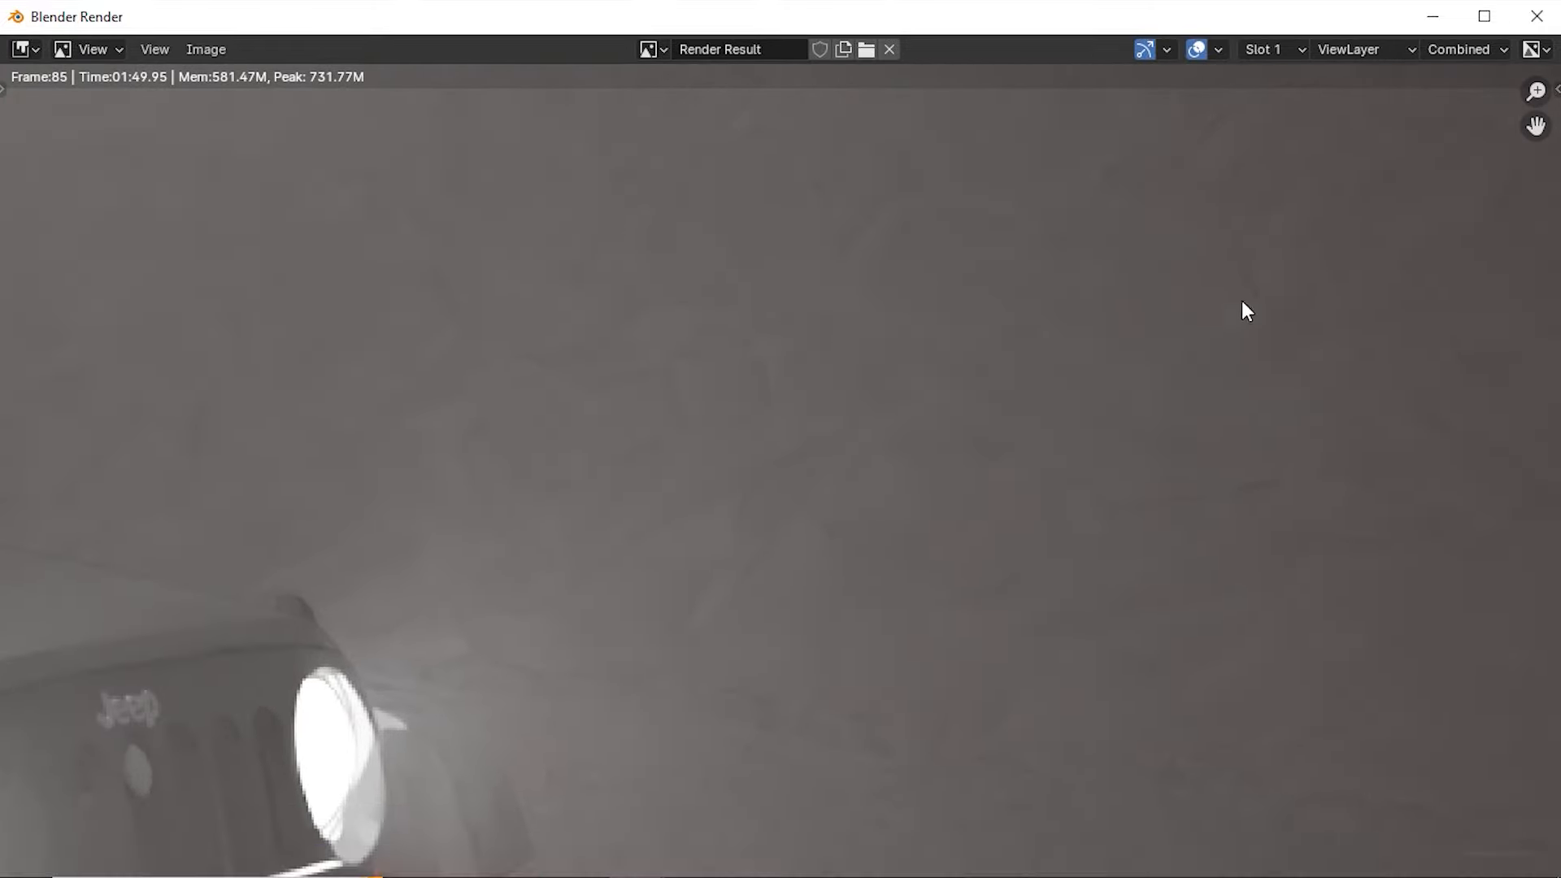
Examine the overall composition of the rendered jeep in the fog, then minimize the render window
{"action": "scroll", "coordinate": [909, 343], "scroll_direction": "down", "scroll_amount": 3}
{"action": "middle_click_drag", "start_coordinate": [725, 373], "coordinate": [829, 355]}
{"action": "middle_click_drag", "start_coordinate": [526, 335], "coordinate": [849, 316]}
{"action": "scroll", "coordinate": [496, 247], "scroll_direction": "down", "scroll_amount": 1}
{"action": "scroll", "coordinate": [495, 247], "scroll_direction": "down", "scroll_amount": 1}
{"action": "middle_click_drag", "start_coordinate": [503, 220], "coordinate": [685, 186]}
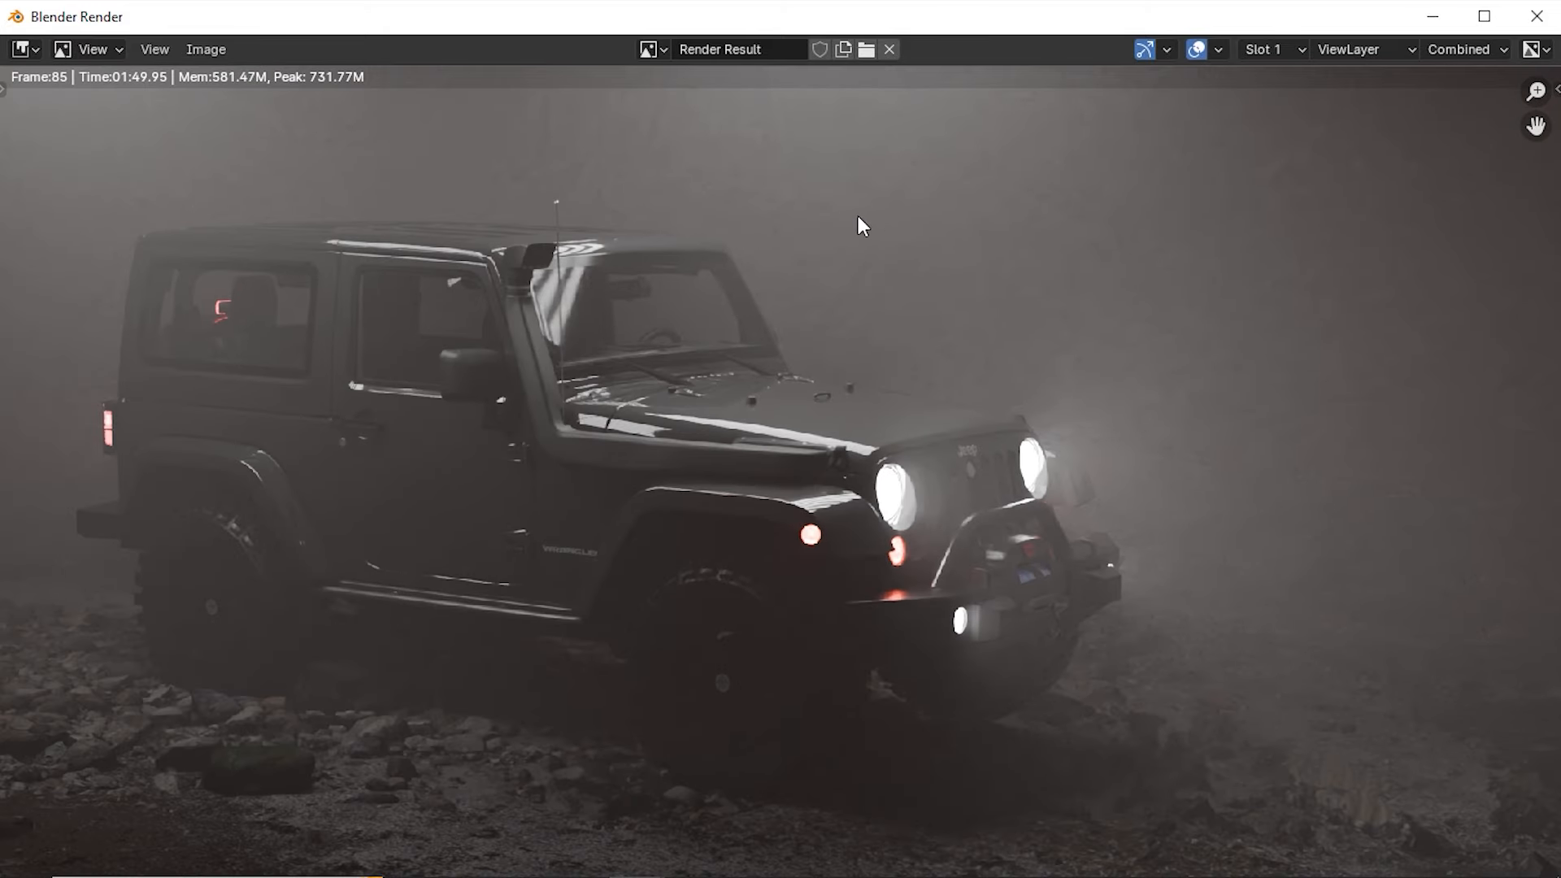
{"action": "scroll", "coordinate": [895, 348], "scroll_direction": "down", "scroll_amount": 1}
{"action": "middle_click_drag", "start_coordinate": [895, 348], "coordinate": [937, 272]}
{"action": "left_click", "coordinate": [1433, 16]}
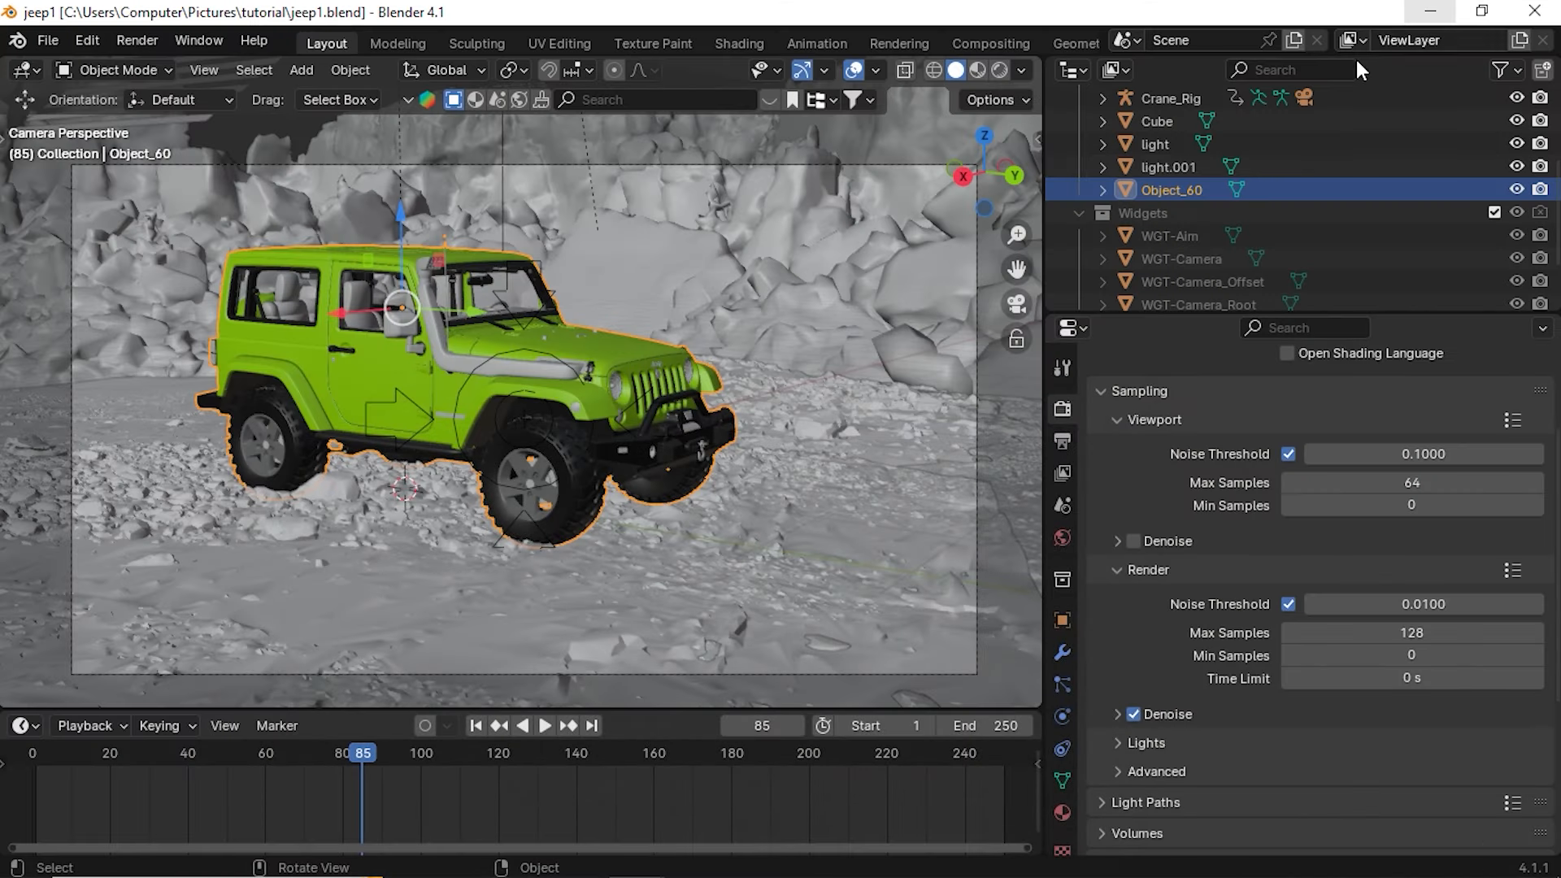
Set the render max samples to 4096
{"action": "left_click", "coordinate": [1318, 632]}
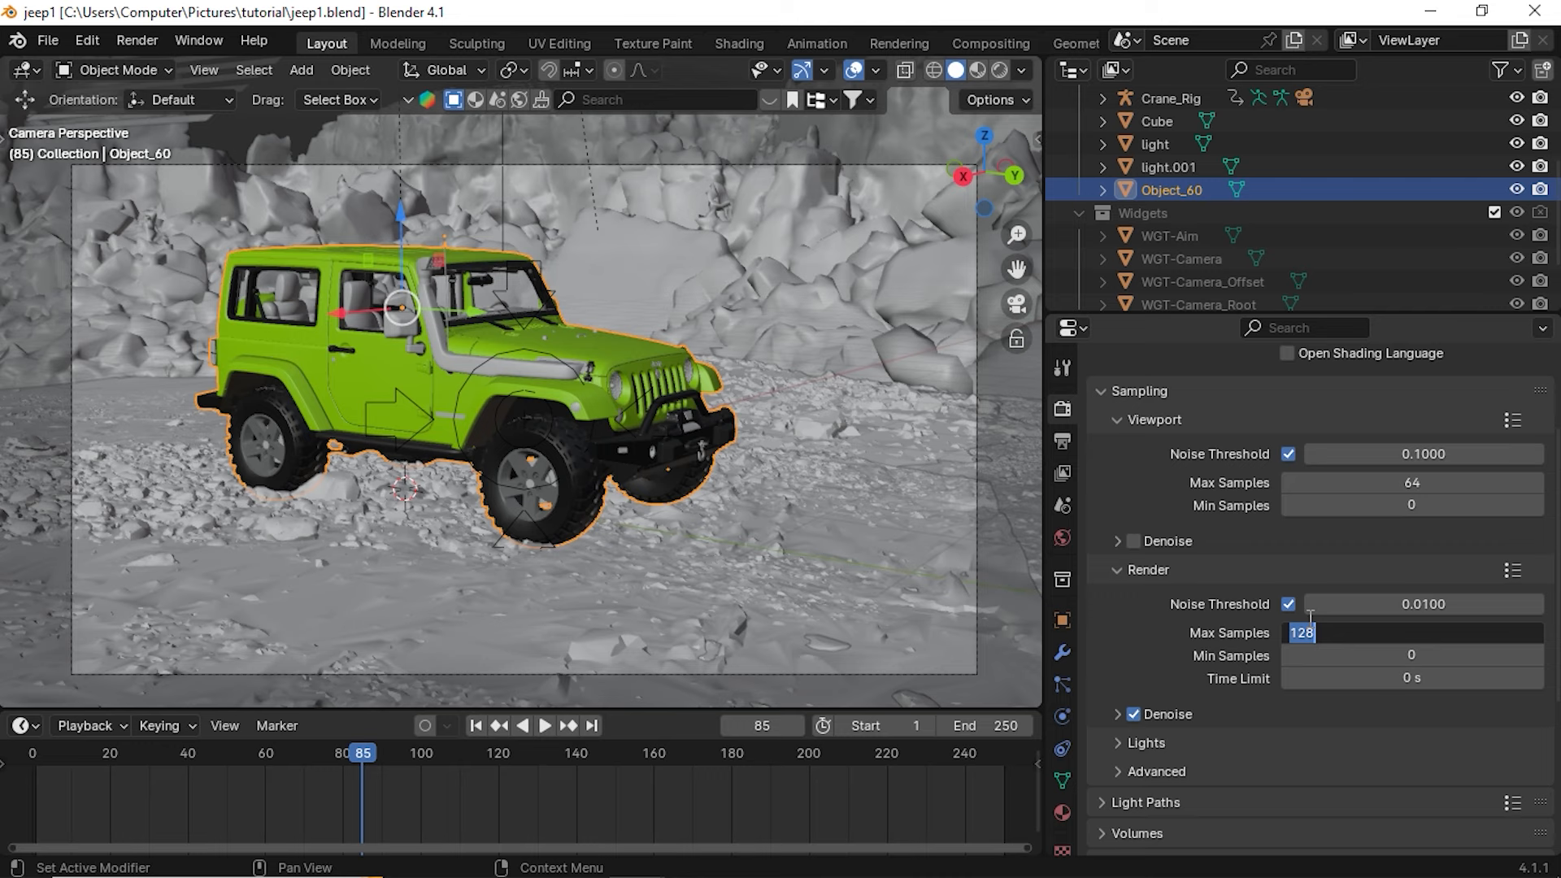
{"action": "type", "text": "4096"}
{"action": "key", "text": "Return"}
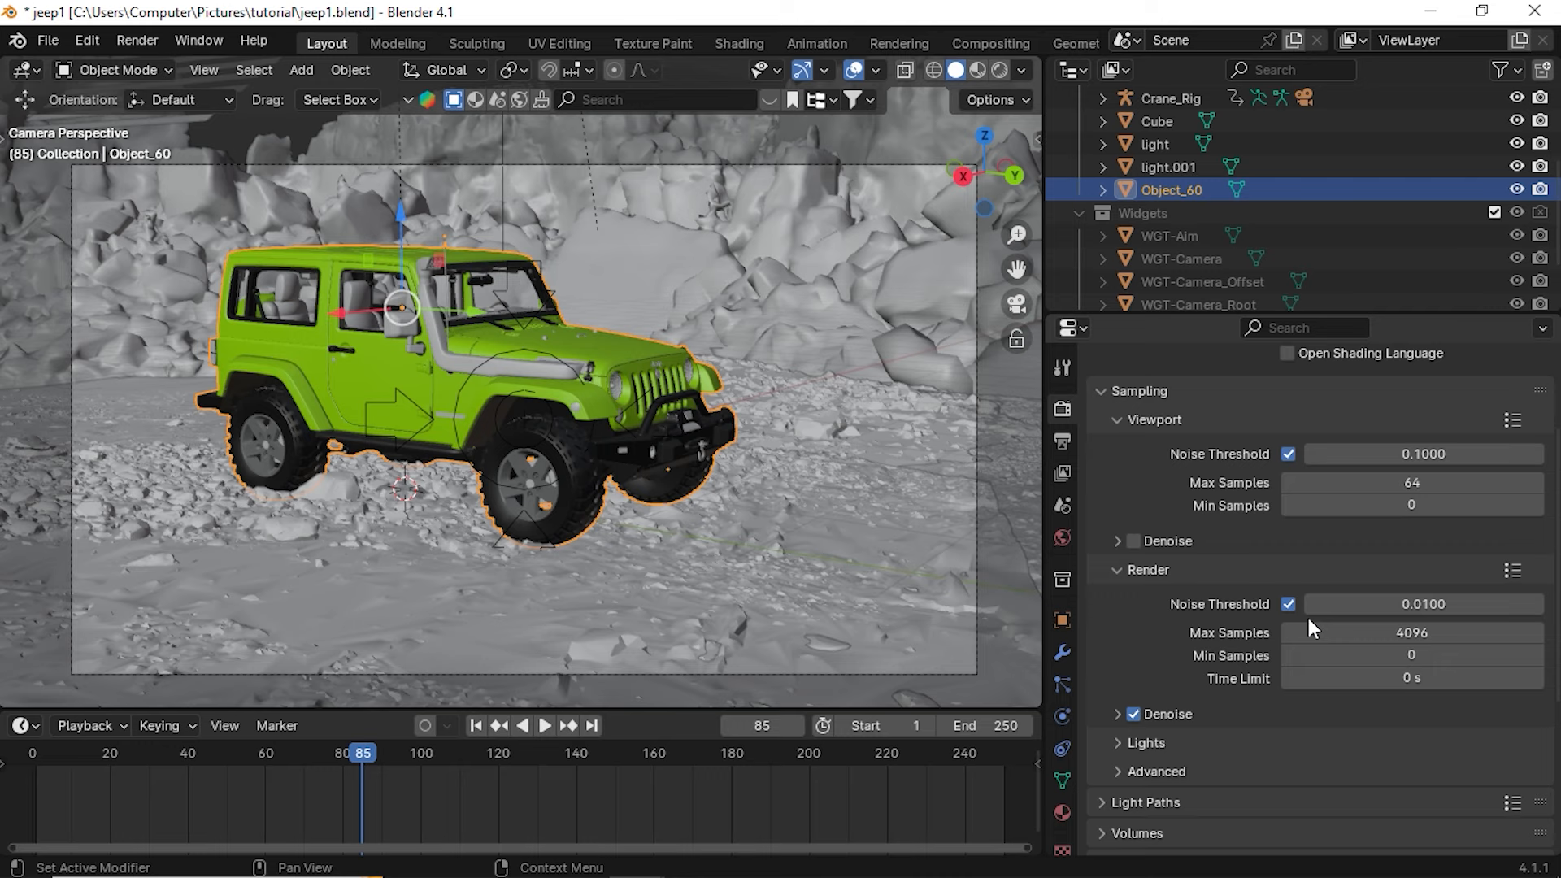
Set the render max samples to 128
{"action": "left_click", "coordinate": [1459, 655]}
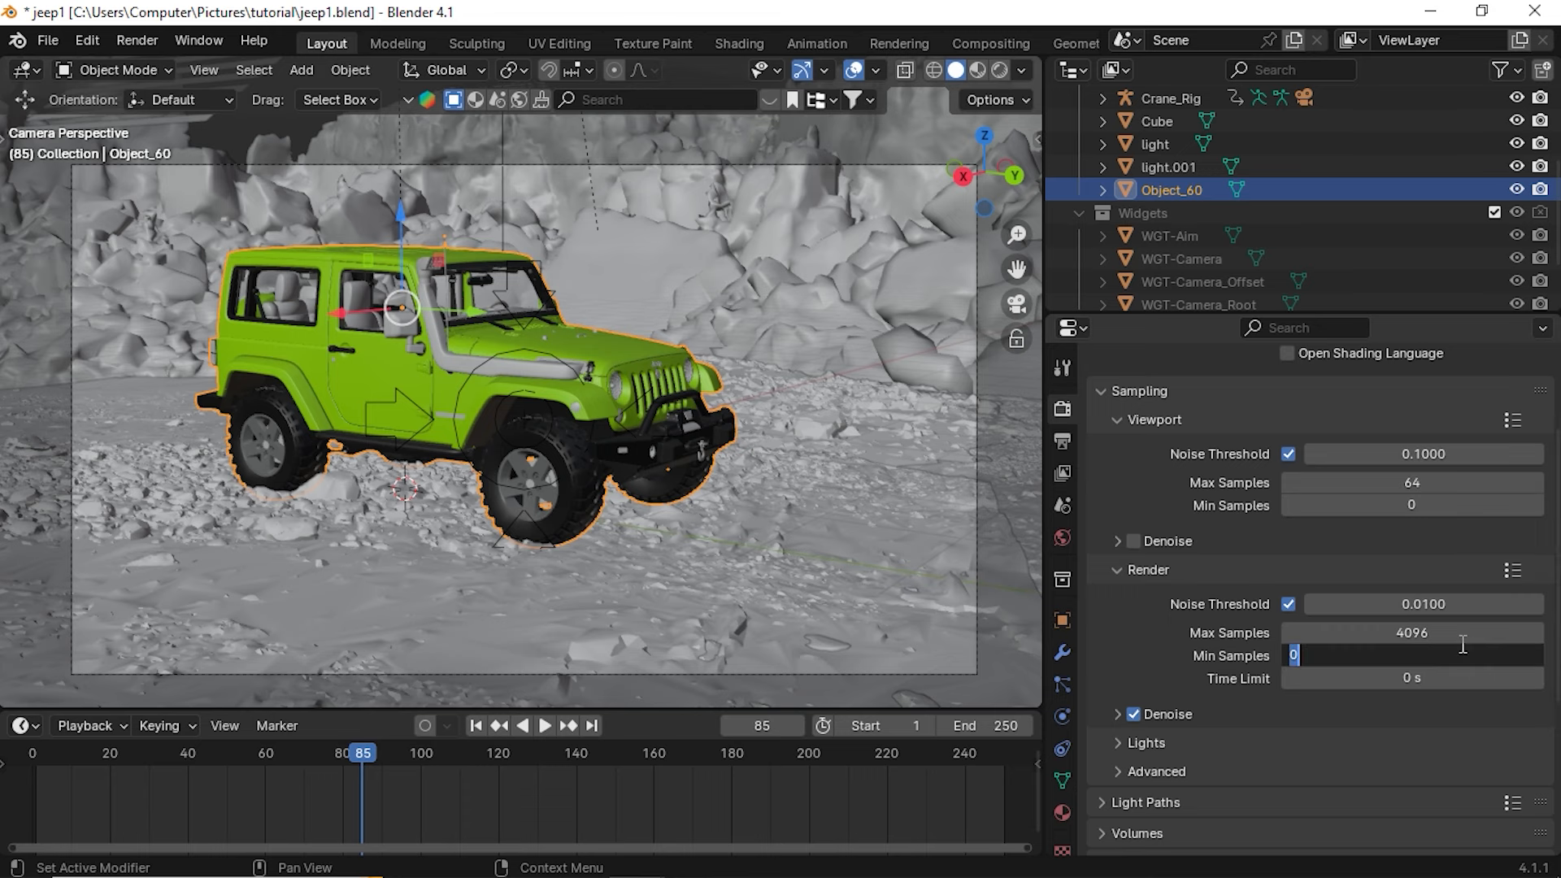
{"action": "left_click", "coordinate": [1453, 632]}
{"action": "type", "text": "128"}
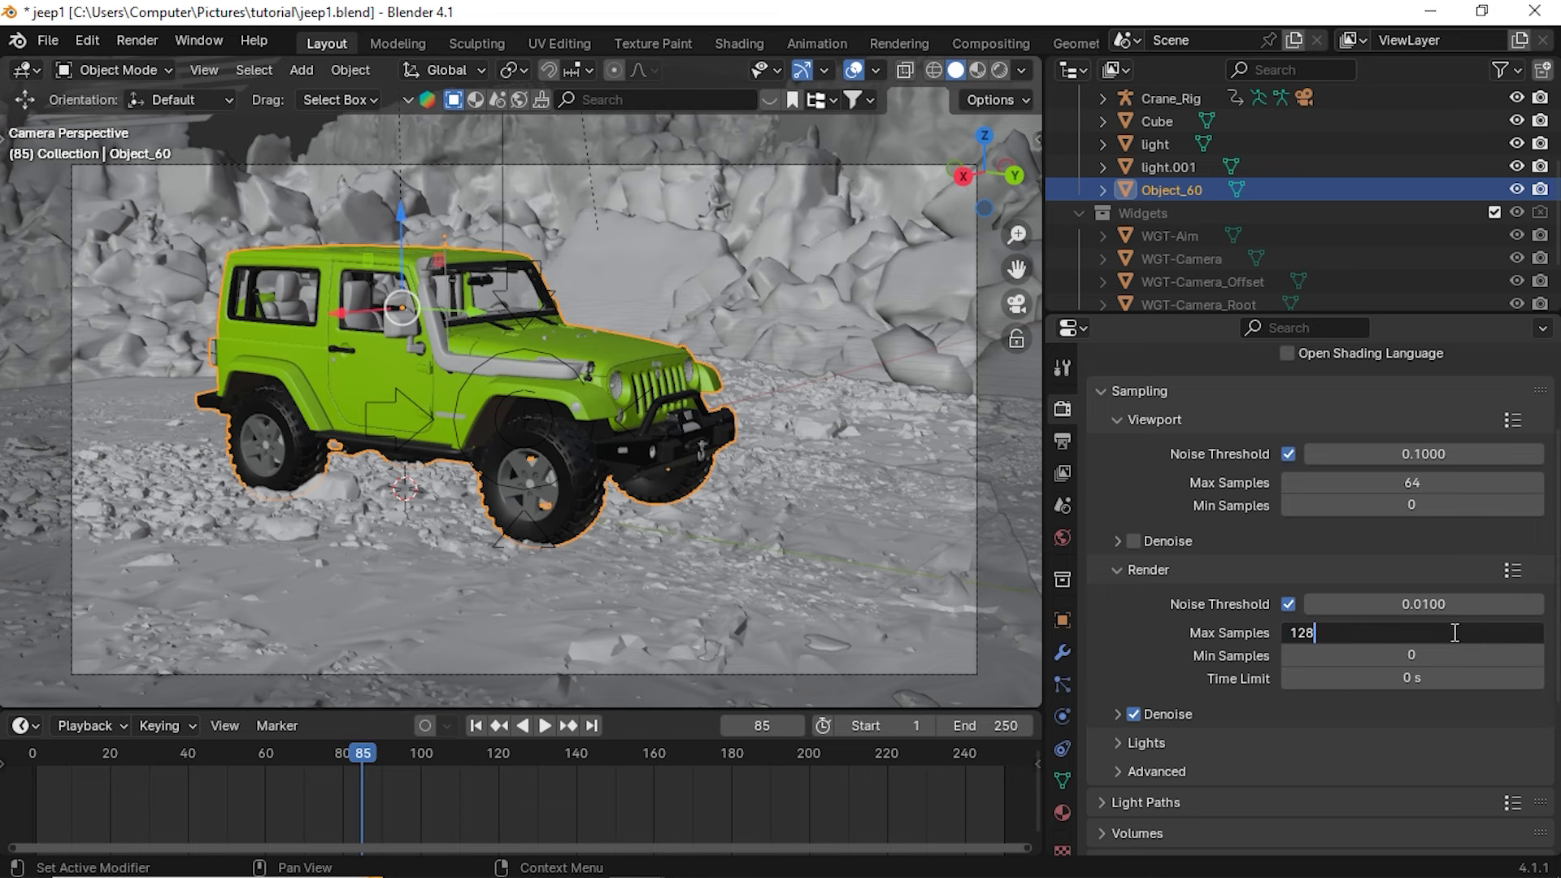
{"action": "key", "text": "Return"}
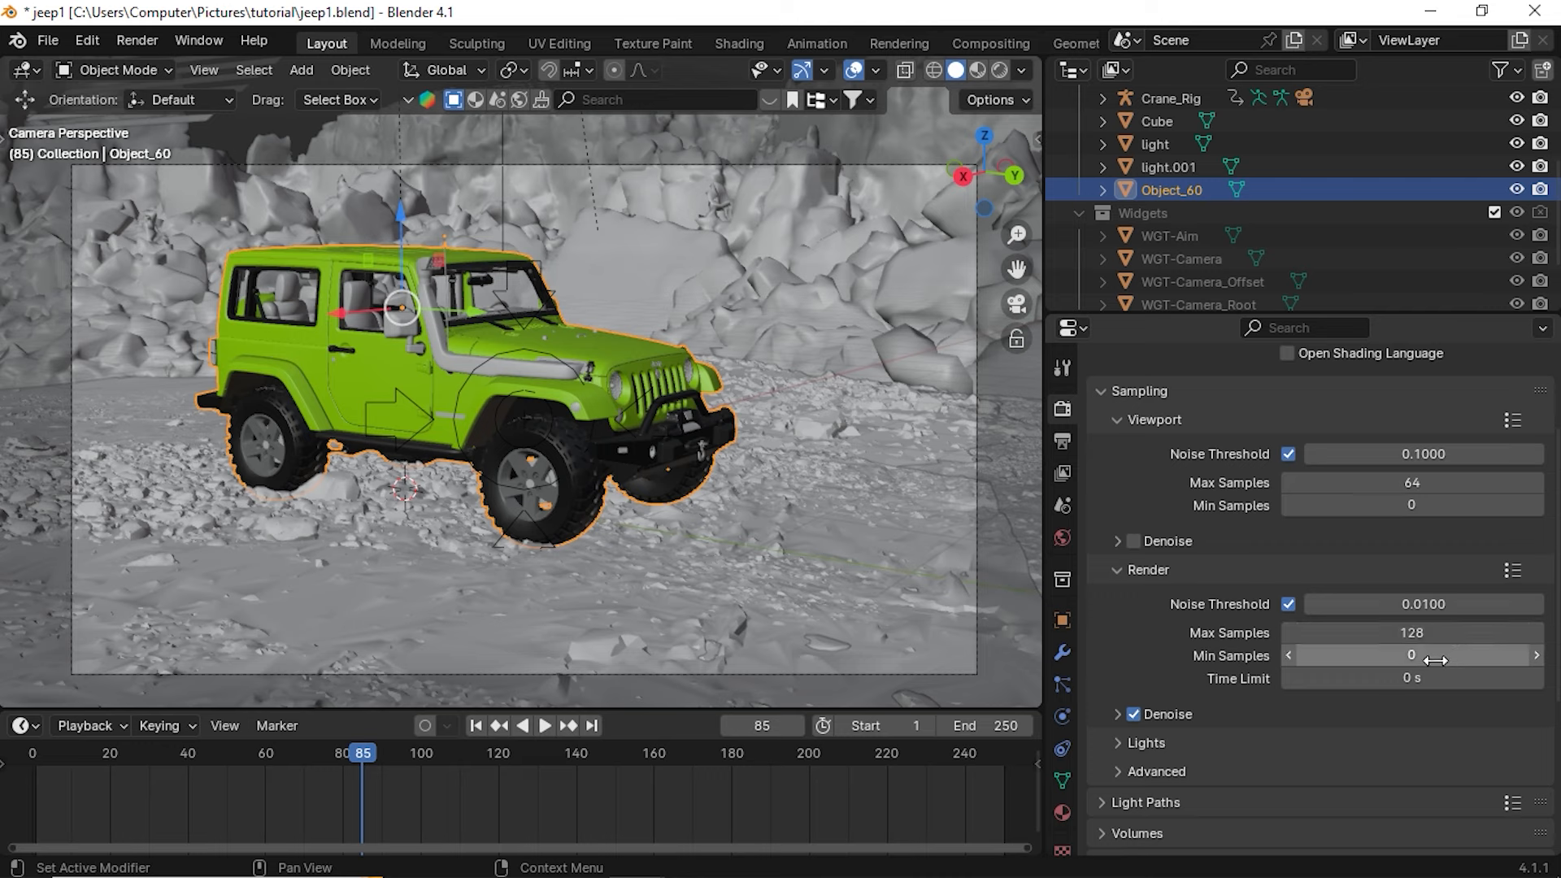
Examine the Slot 2 render around the headlights and the dark foggy background, then minimize its window
{"action": "left_click", "coordinate": [1402, 633]}
{"action": "left_click", "coordinate": [926, 594]}
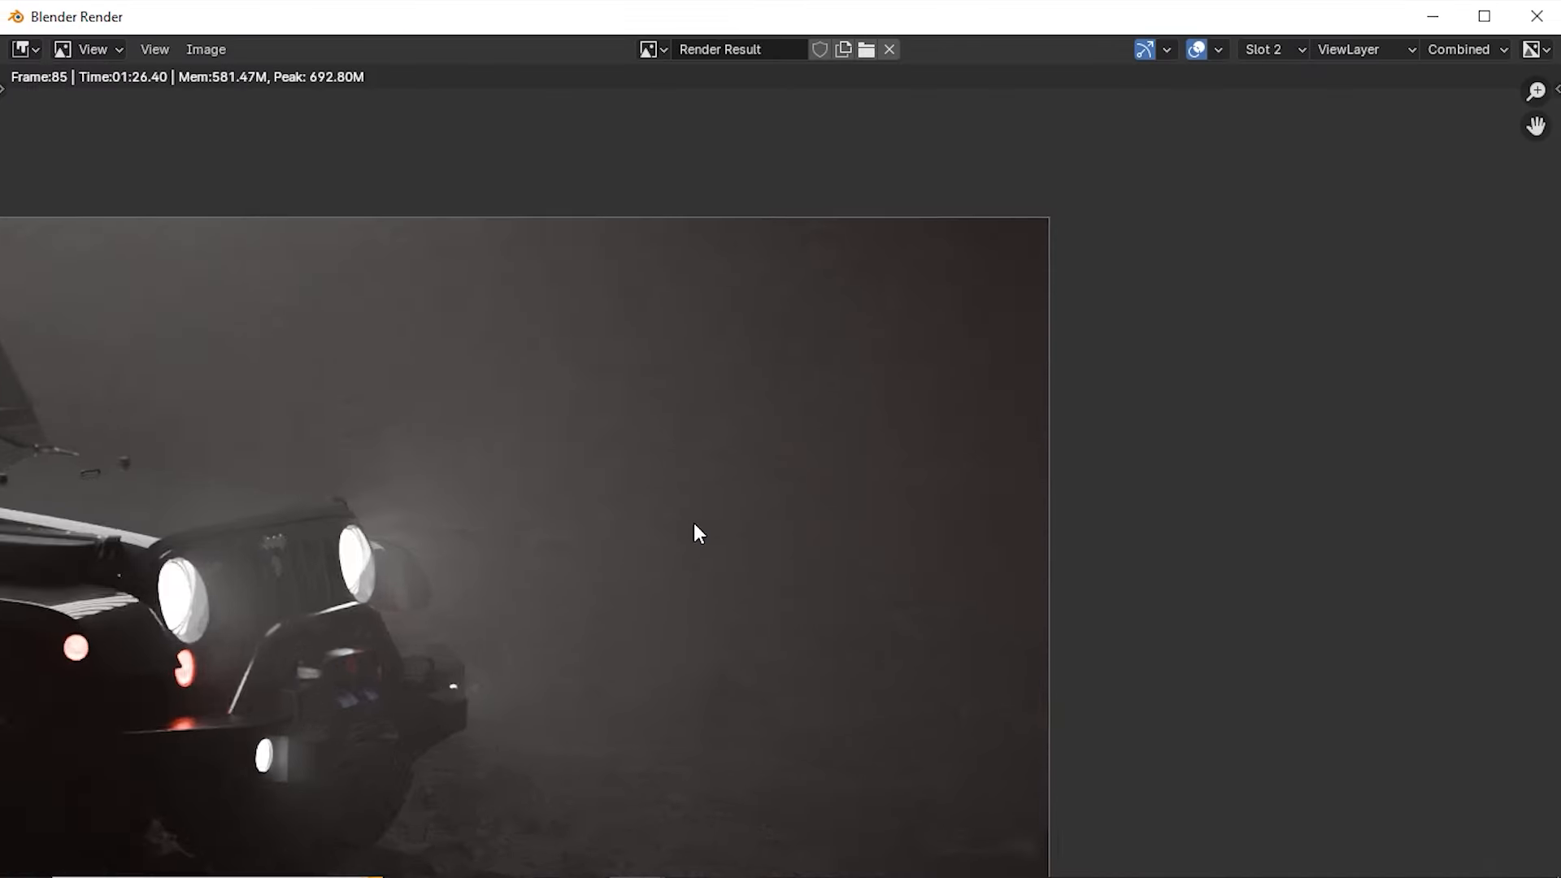
{"action": "scroll", "coordinate": [694, 523], "scroll_direction": "up", "scroll_amount": 2}
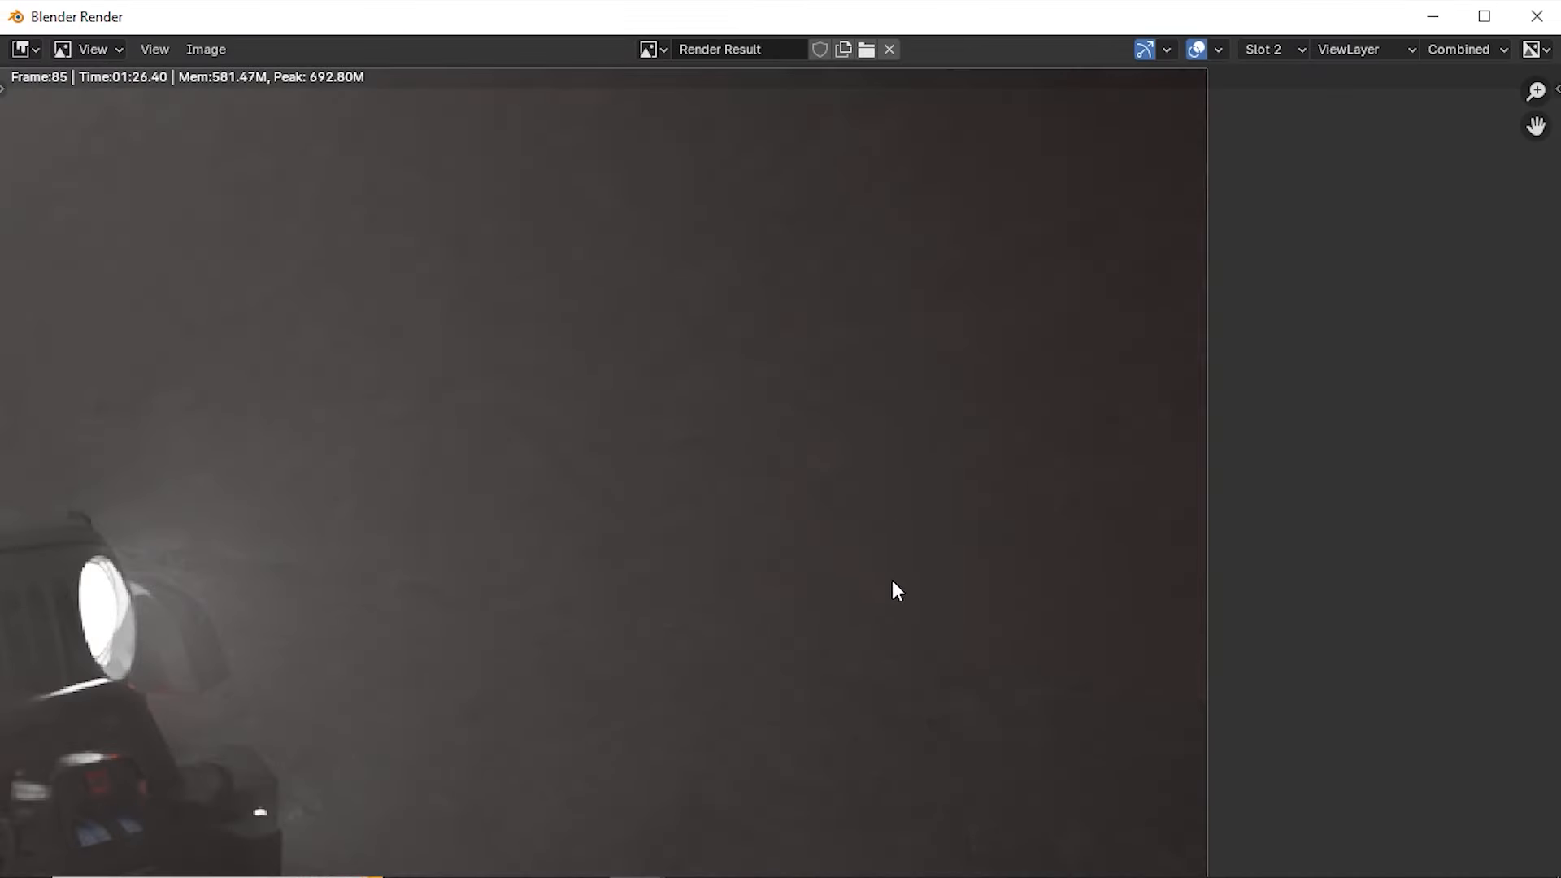
{"action": "scroll", "coordinate": [691, 524], "scroll_direction": "down", "scroll_amount": 4}
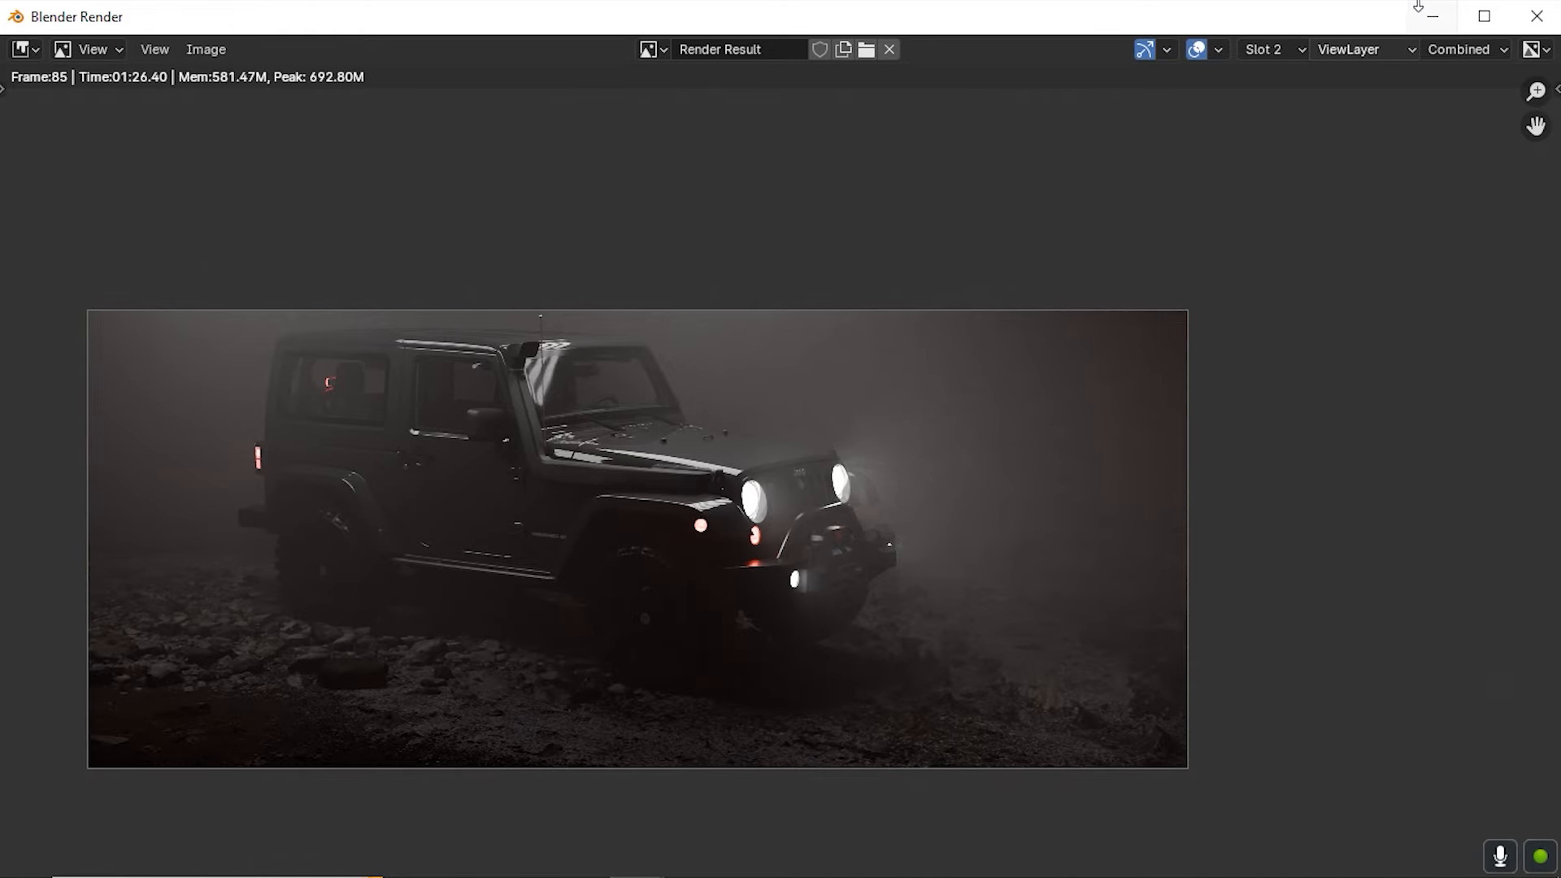
{"action": "left_click", "coordinate": [1432, 16]}
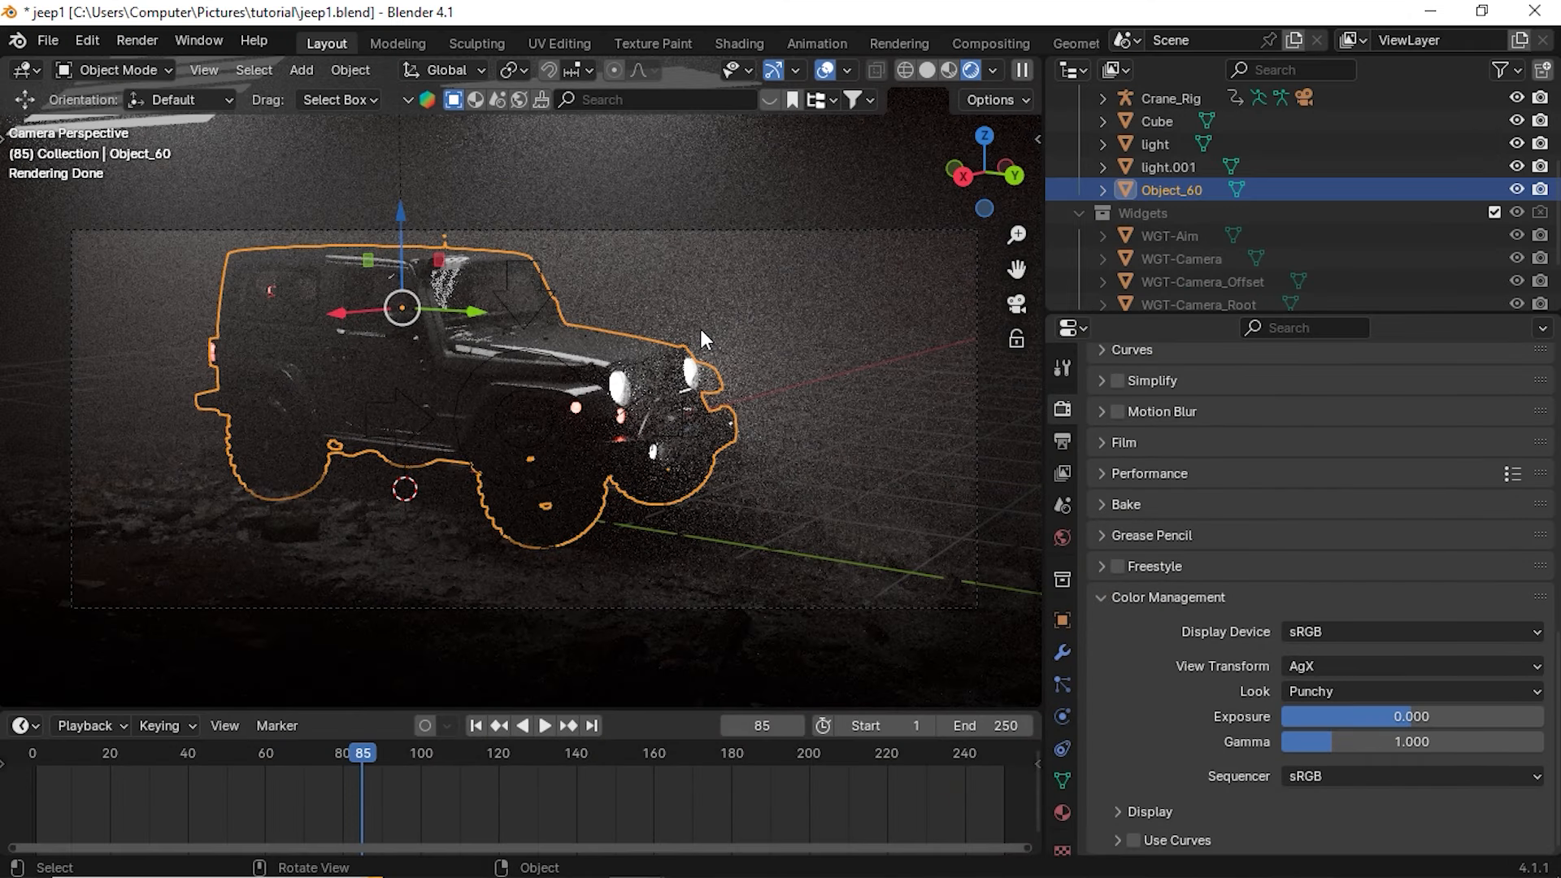
Enable nodes in the Compositing workspace and move the Composite node farther away from Render Layers
{"action": "left_click", "coordinate": [973, 39]}
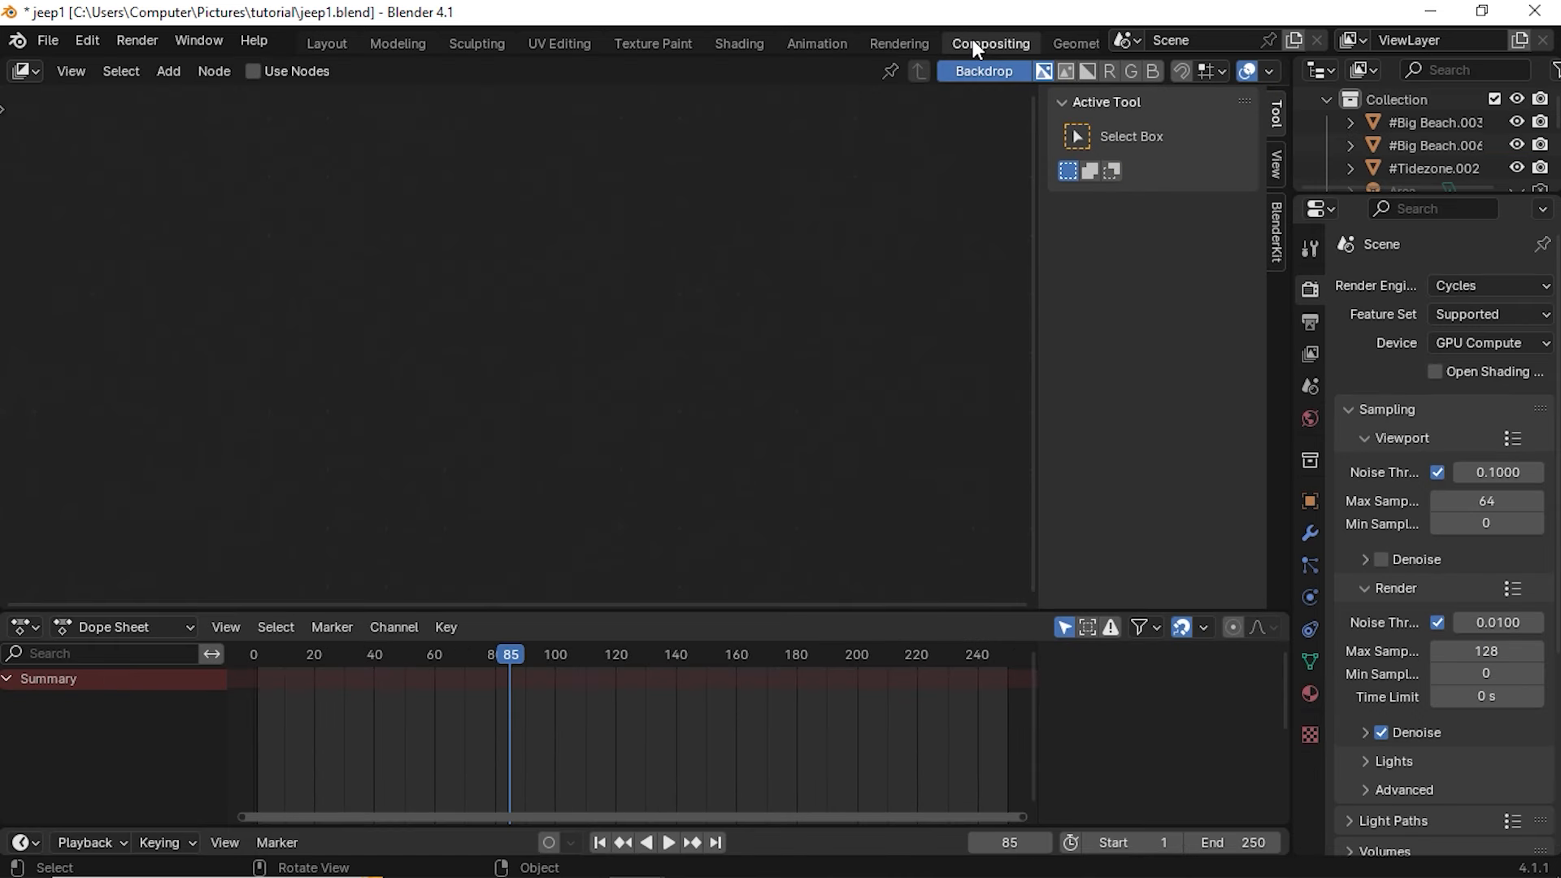
{"action": "left_click", "coordinate": [253, 71]}
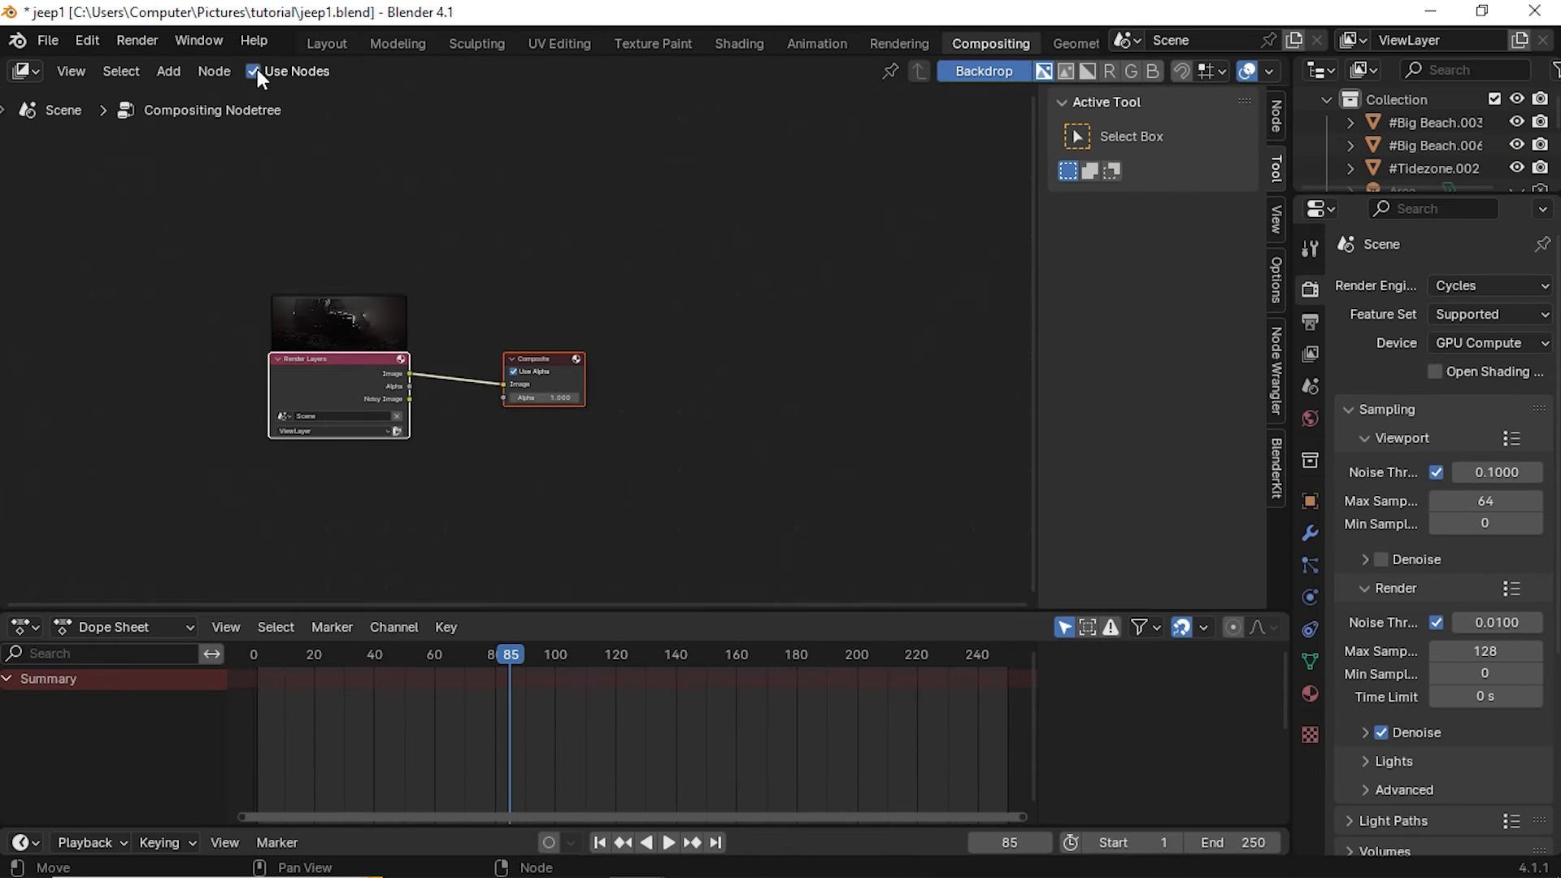
{"action": "key", "text": "Home"}
{"action": "scroll", "coordinate": [582, 506], "scroll_direction": "up", "scroll_amount": 8}
{"action": "middle_click_drag", "start_coordinate": [596, 494], "coordinate": [528, 488]}
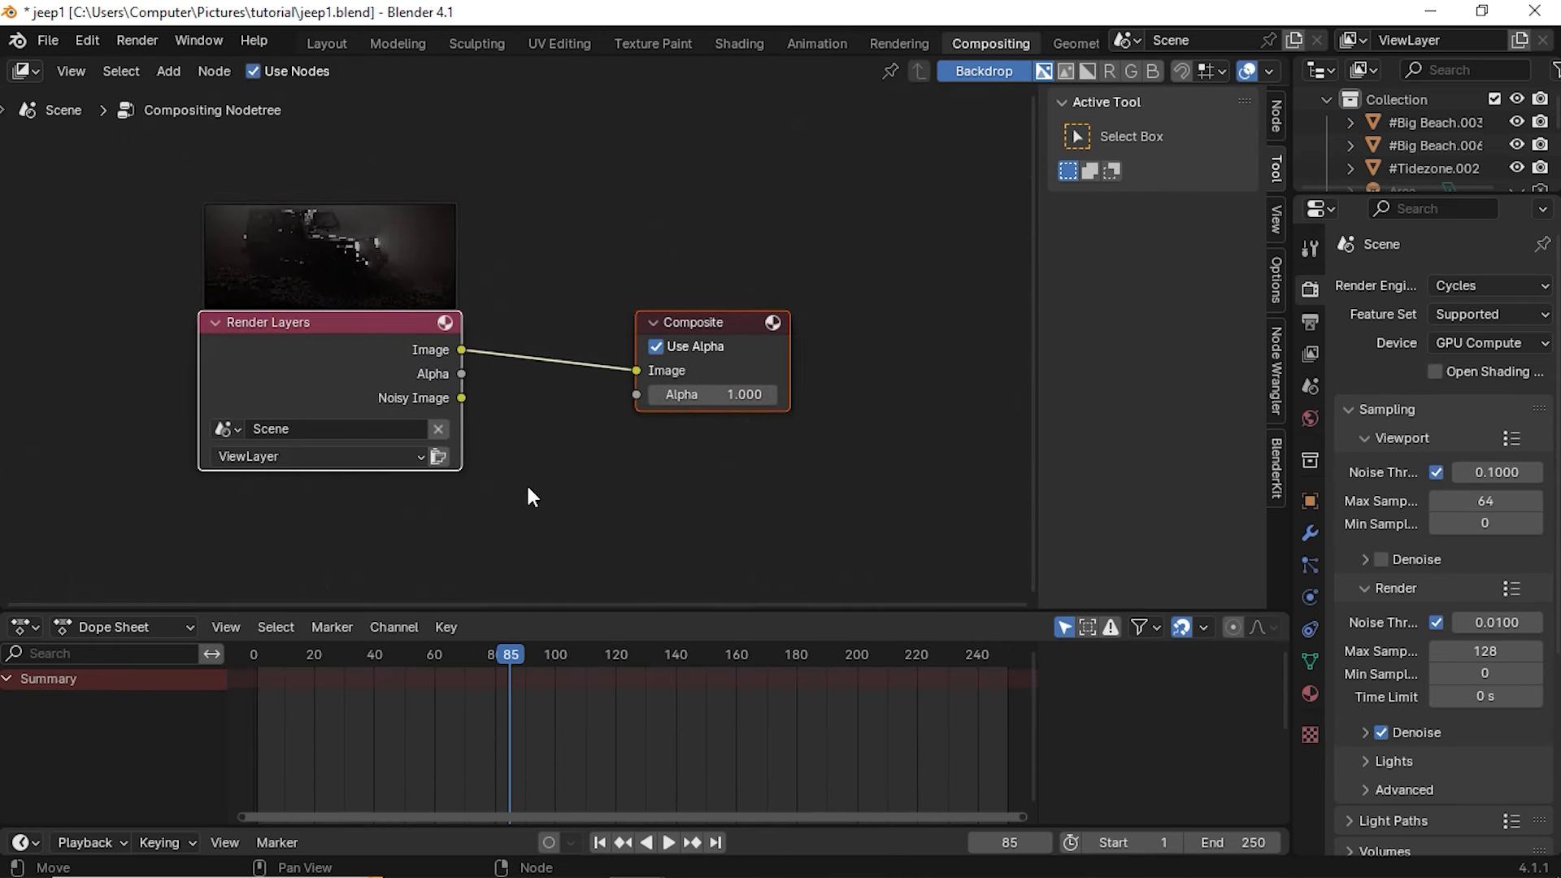
{"action": "left_click", "coordinate": [662, 278]}
{"action": "left_click_drag", "start_coordinate": [701, 324], "coordinate": [983, 305]}
{"action": "middle_click_drag", "start_coordinate": [799, 394], "coordinate": [619, 396]}
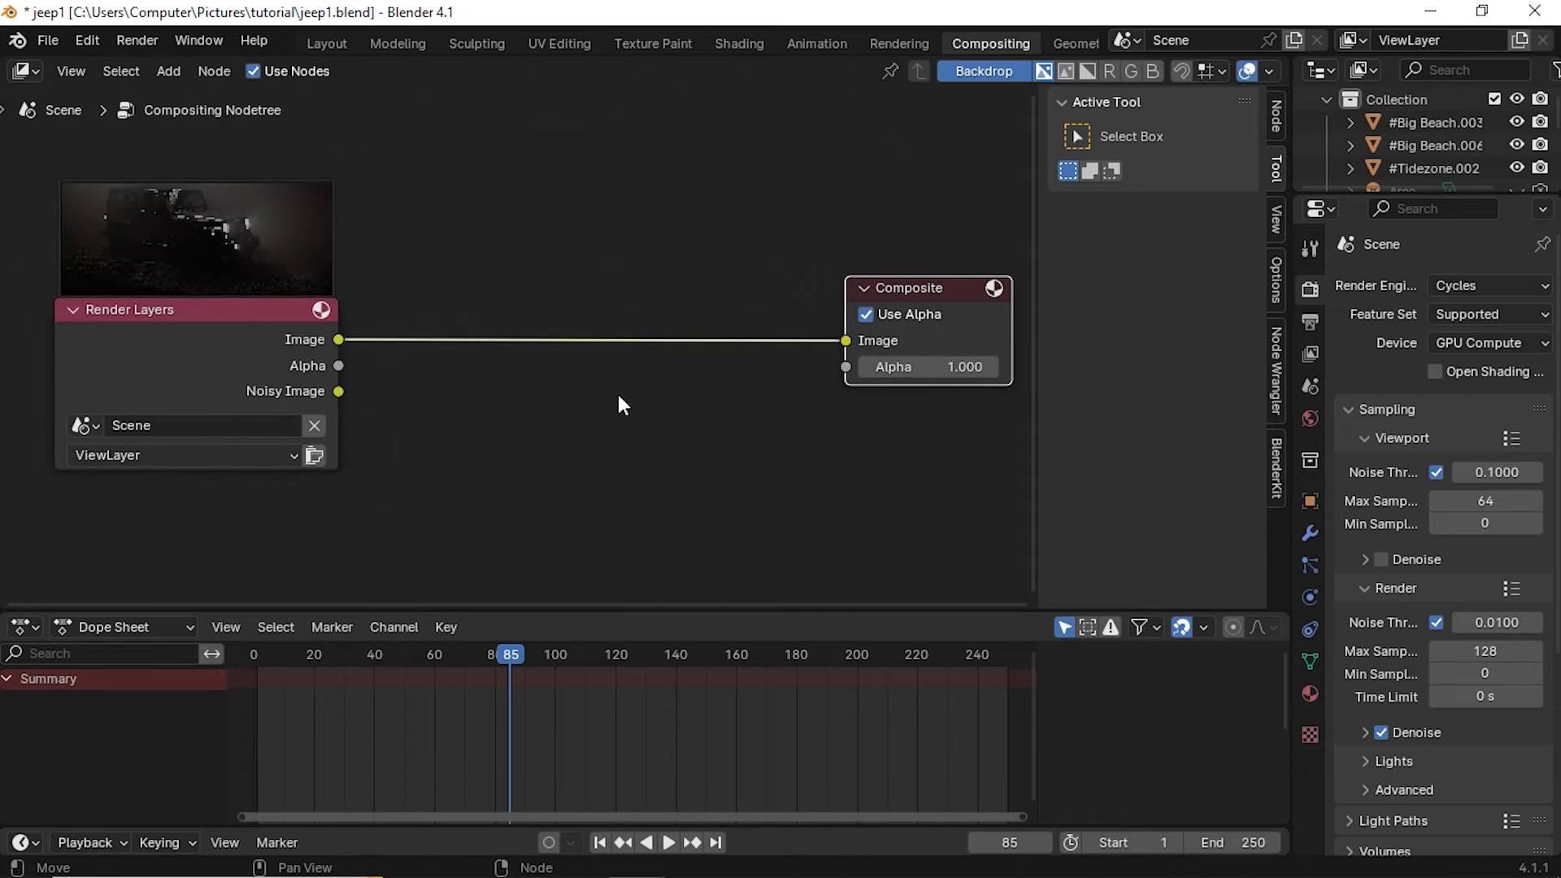
Add a Viewer node below the Composite node and connect the Render Layers Image output to it
{"action": "key", "text": "shift+a"}
{"action": "left_click", "coordinate": [592, 391]}
{"action": "type", "text": "vi"}
{"action": "key", "text": "Return"}
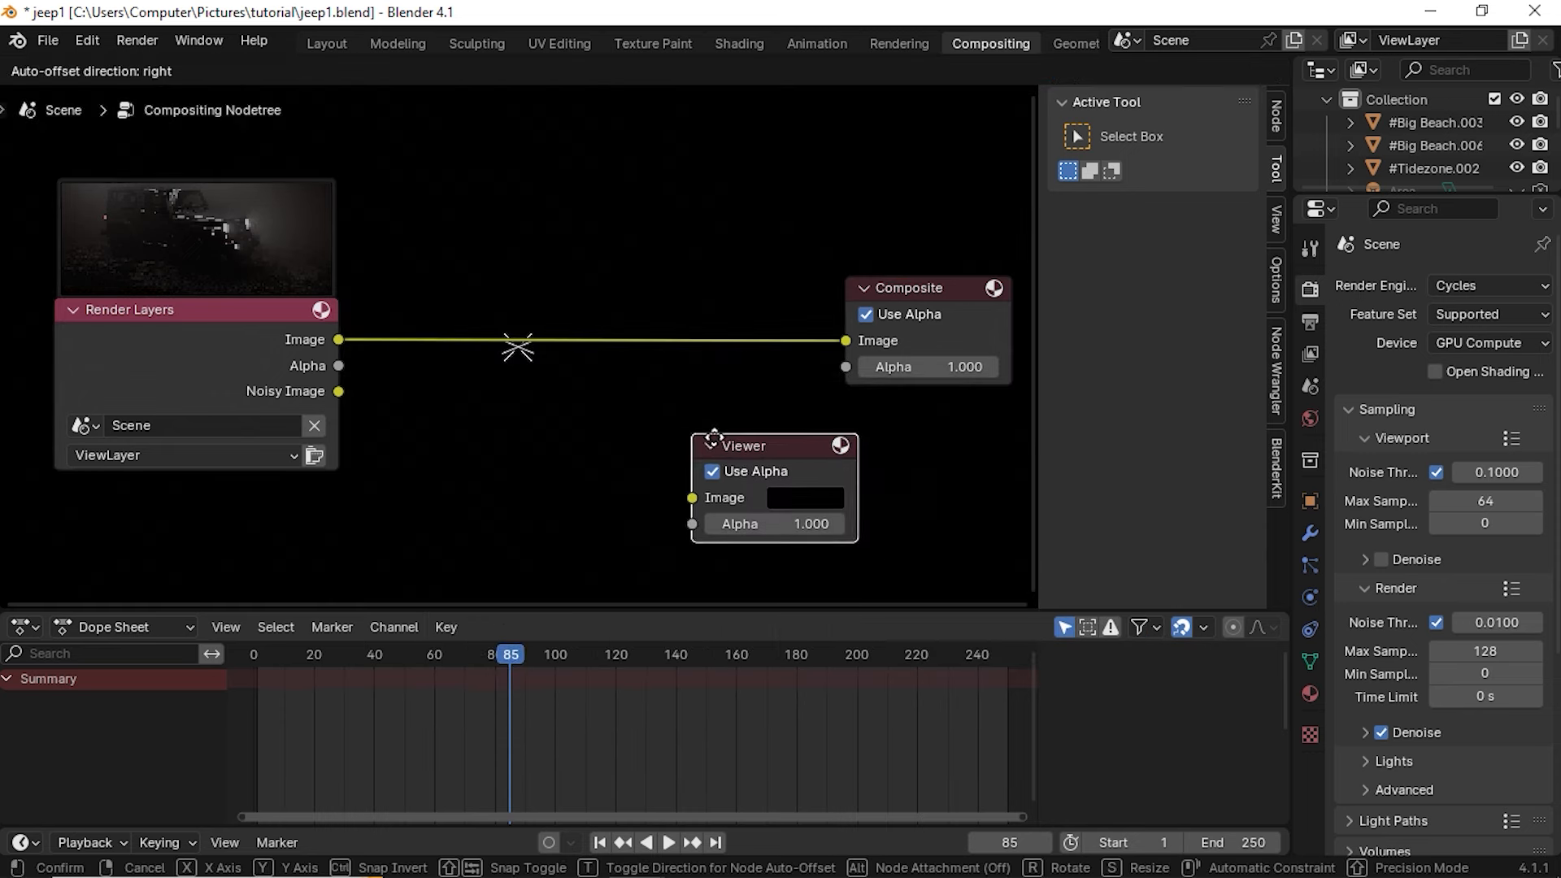
{"action": "left_click", "coordinate": [861, 402]}
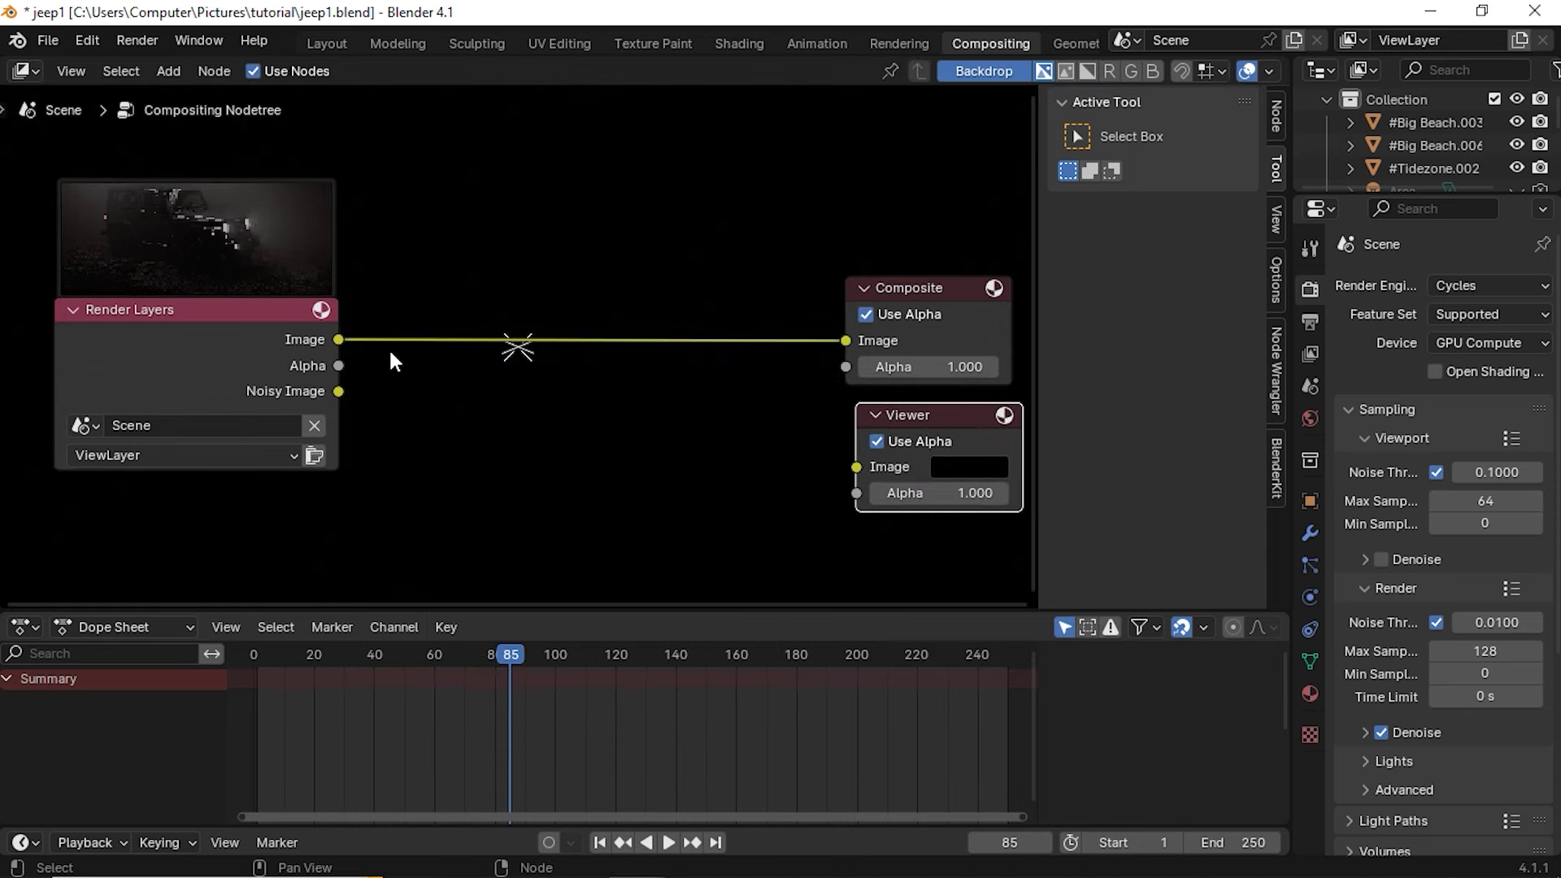
{"action": "left_click_drag", "start_coordinate": [339, 339], "coordinate": [853, 465]}
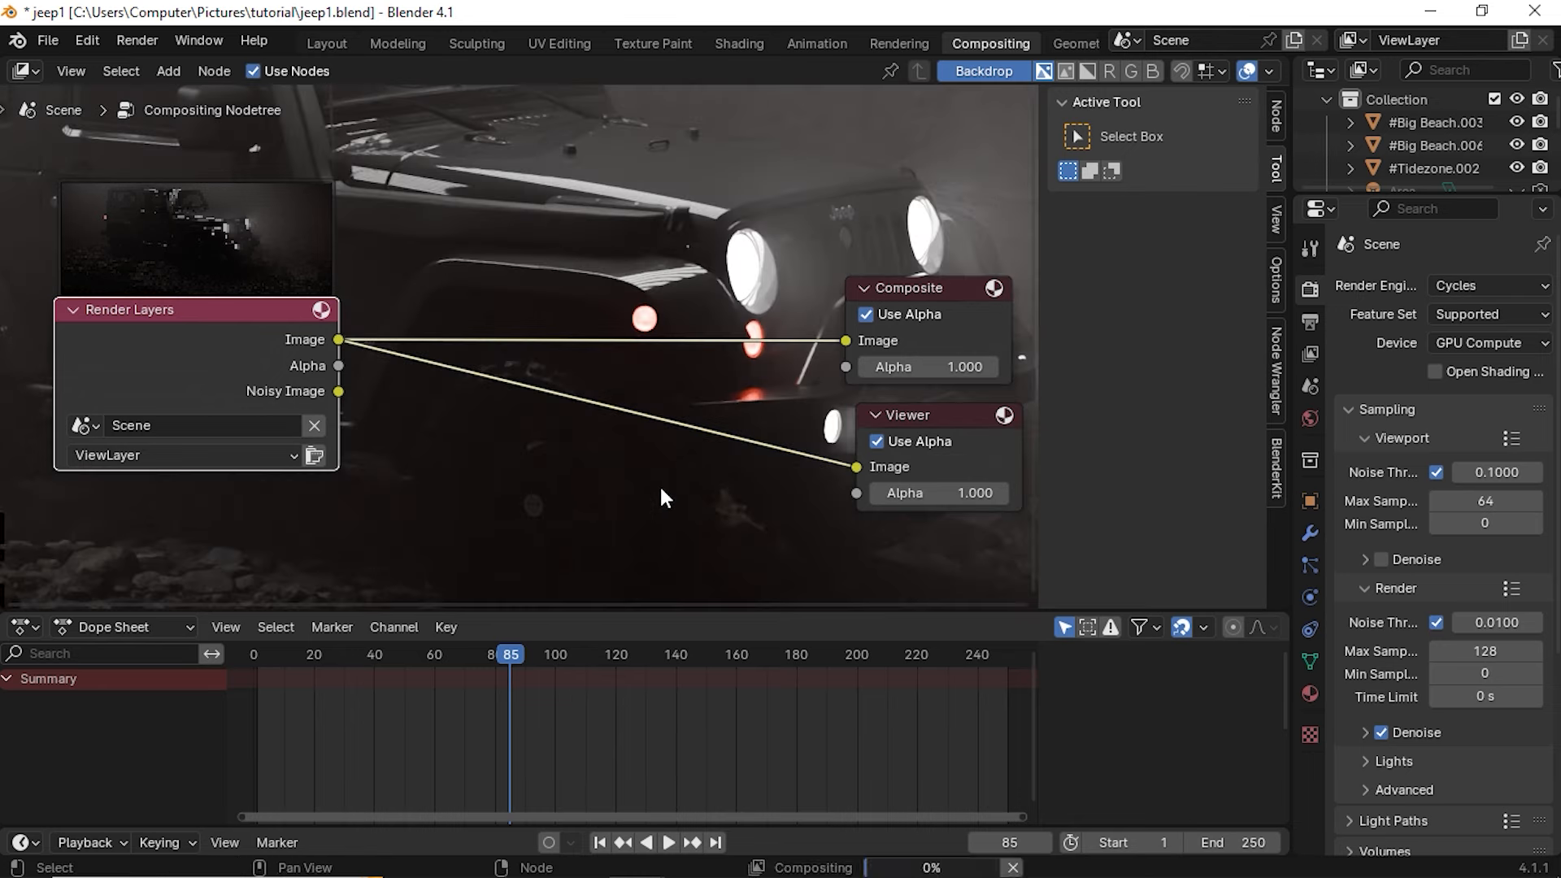
Hide the compositor's sidebar and adjust the zoom of the backdrop image behind the nodes
{"action": "scroll", "coordinate": [517, 436], "scroll_direction": "down", "scroll_amount": 2}
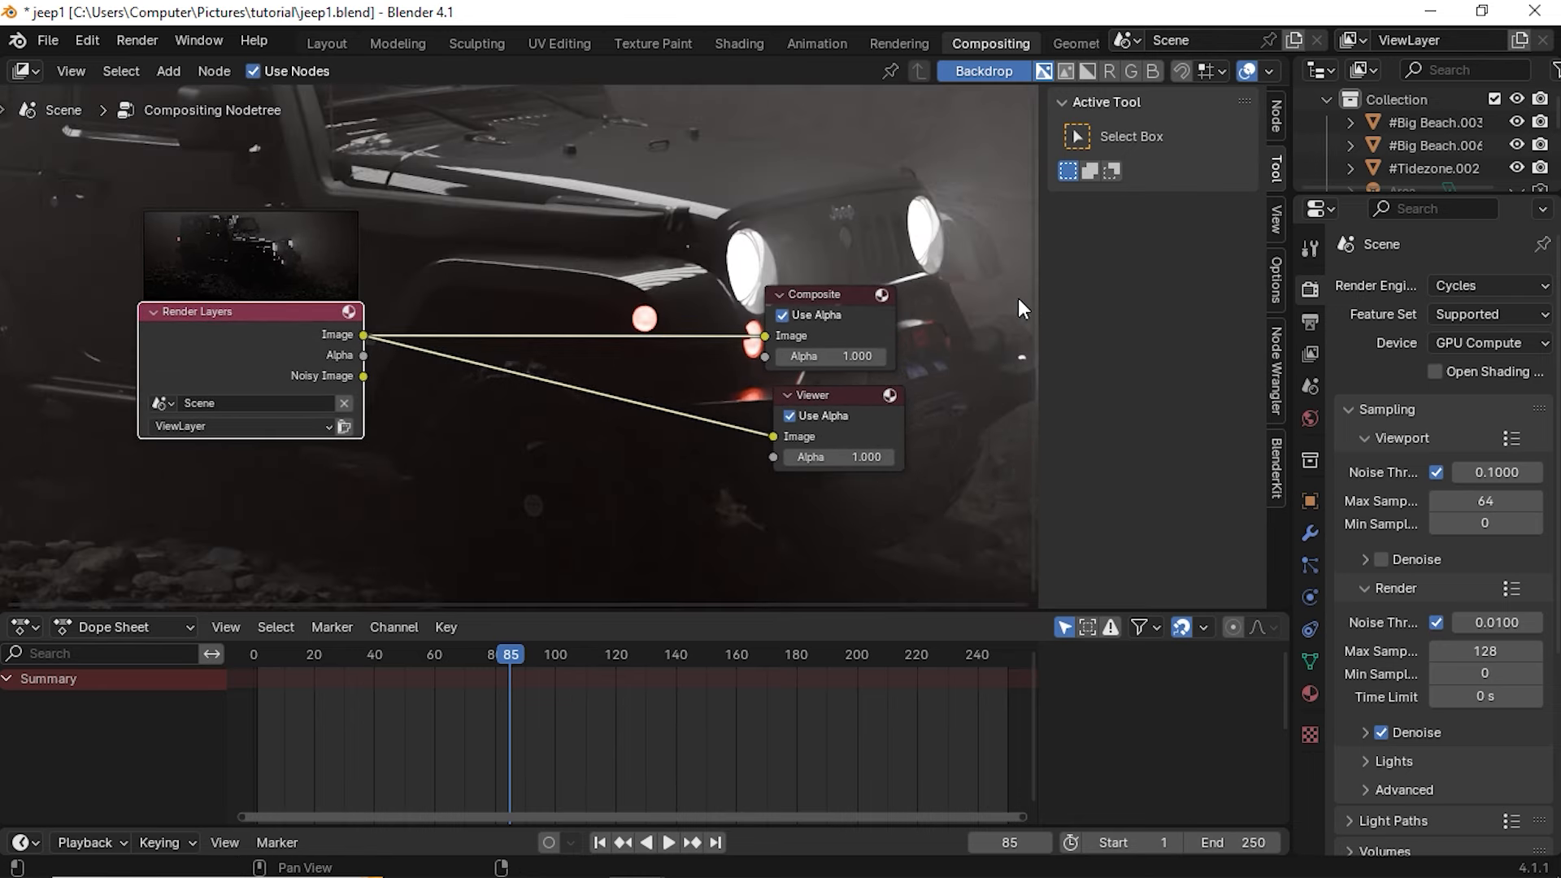
{"action": "key", "text": "n"}
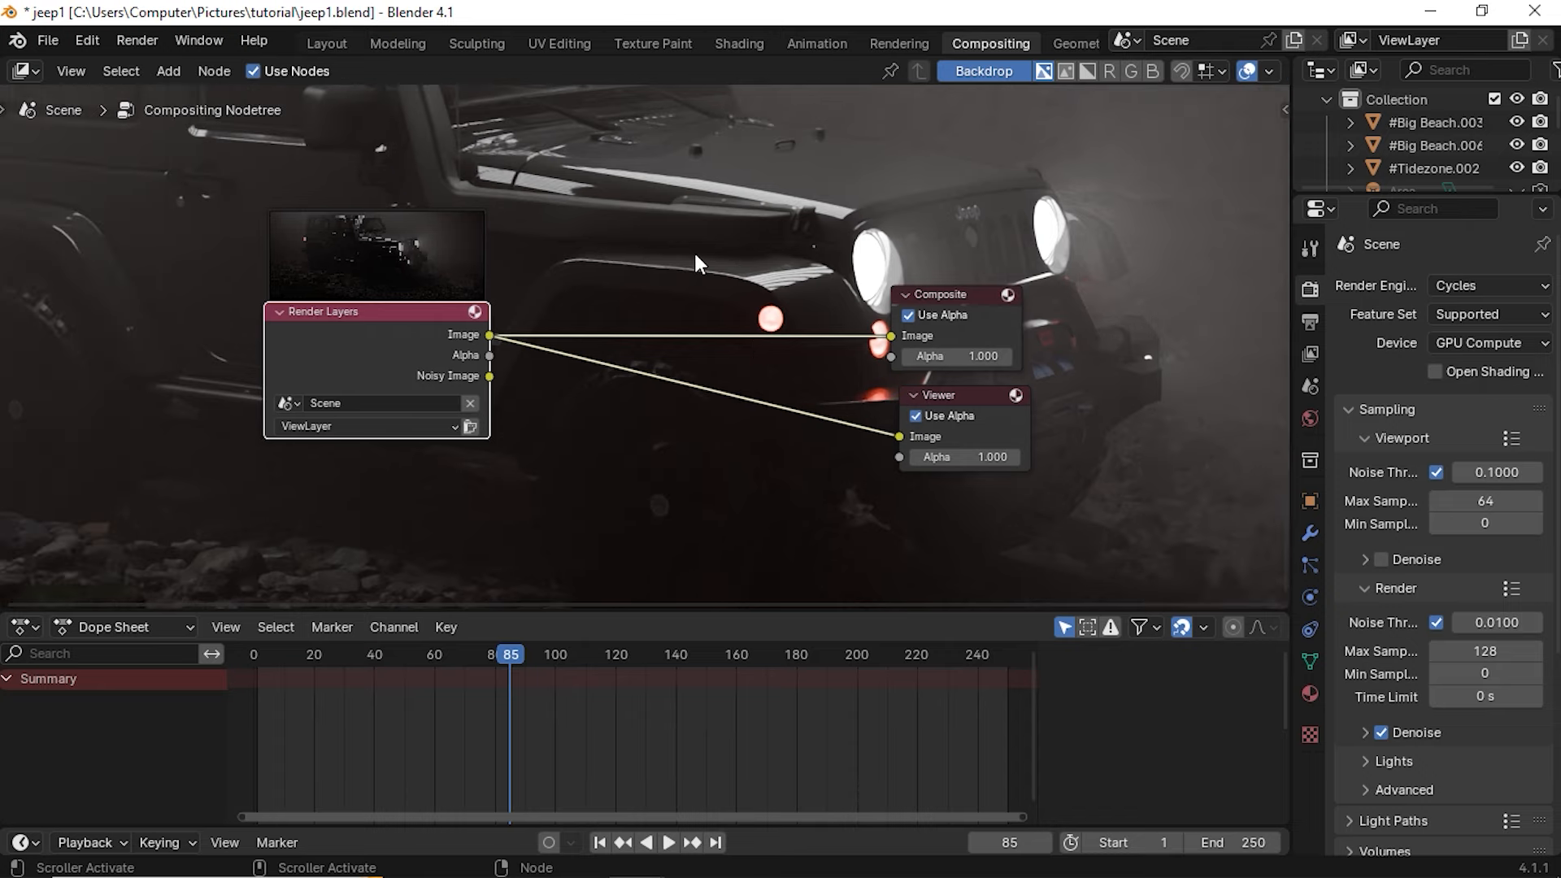
{"action": "key", "text": "v"}
{"action": "key", "text": "v"}
{"action": "key", "text": "v"}
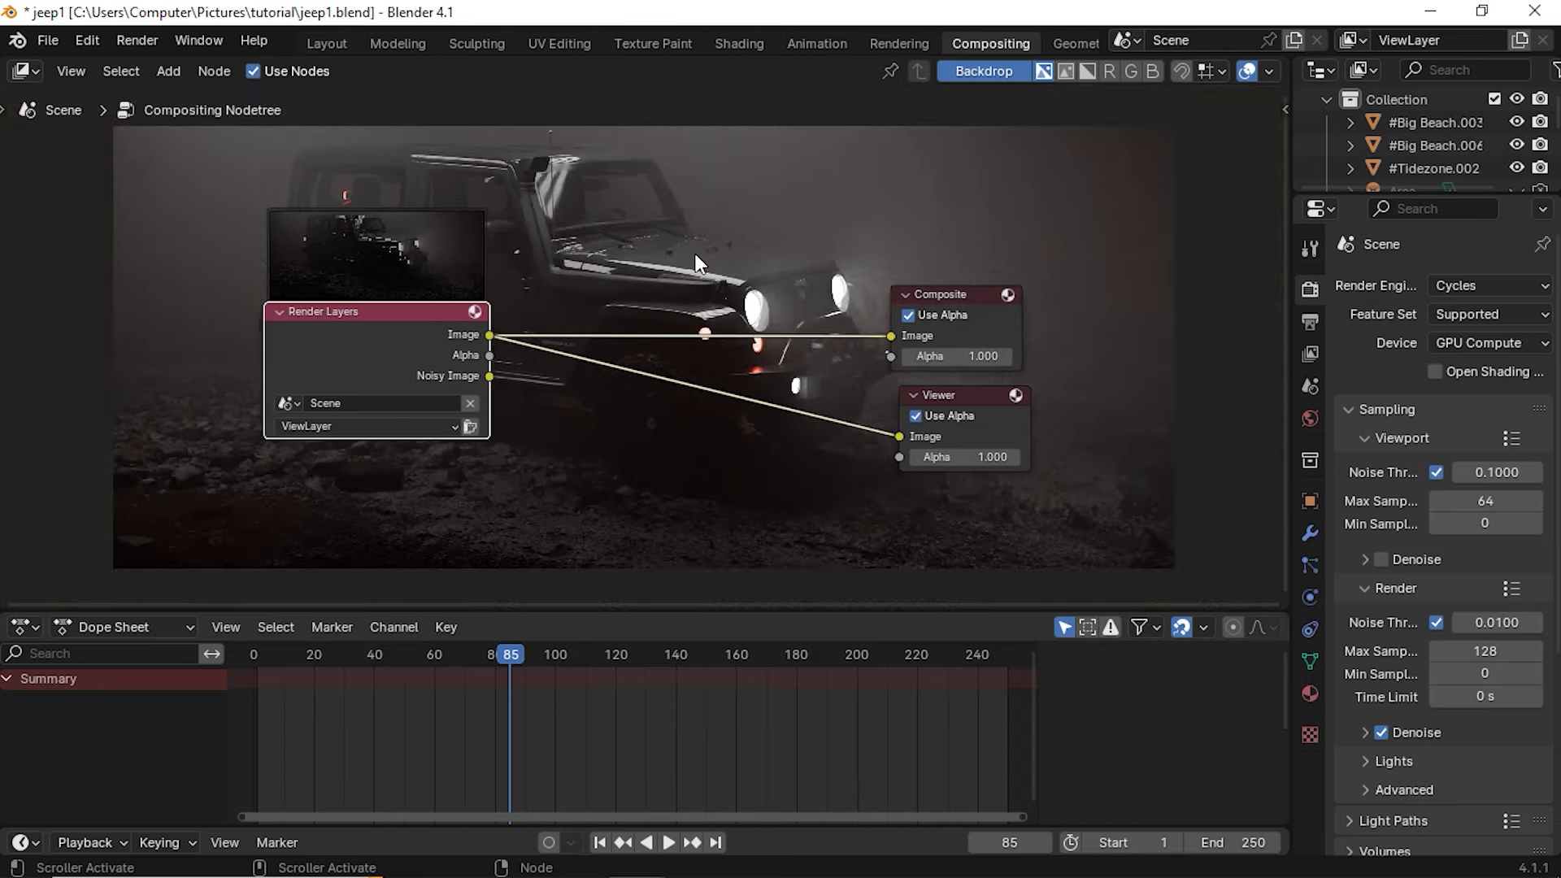
{"action": "key", "text": "alt+v"}
{"action": "key", "text": "alt+v"}
{"action": "key", "text": "alt+v"}
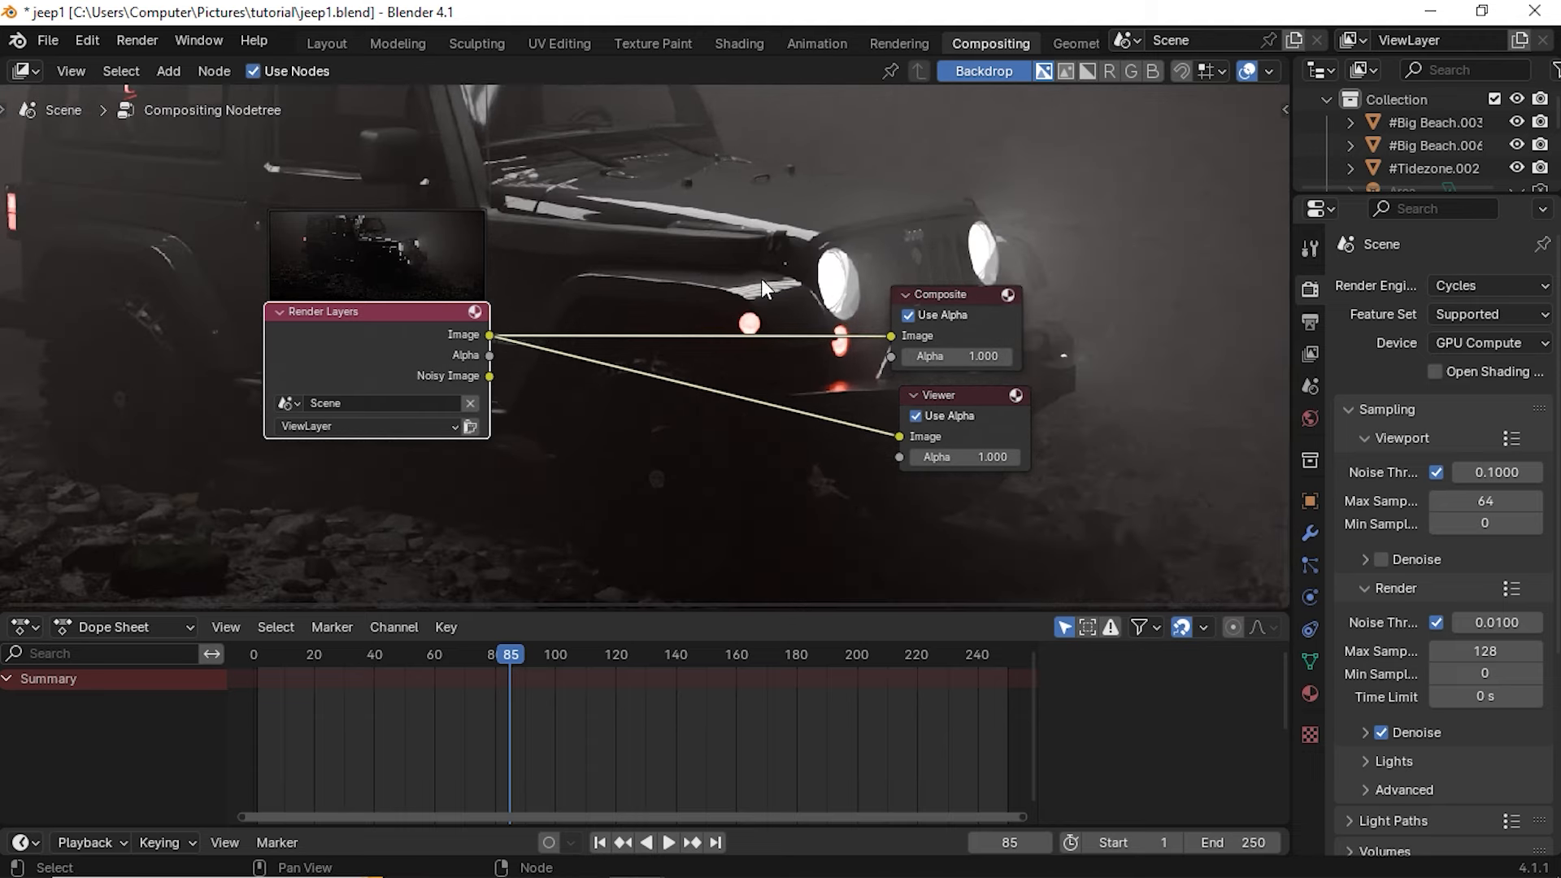
Reposition the backdrop image of the jeep behind the compositing nodes
{"action": "left_click", "coordinate": [973, 397]}
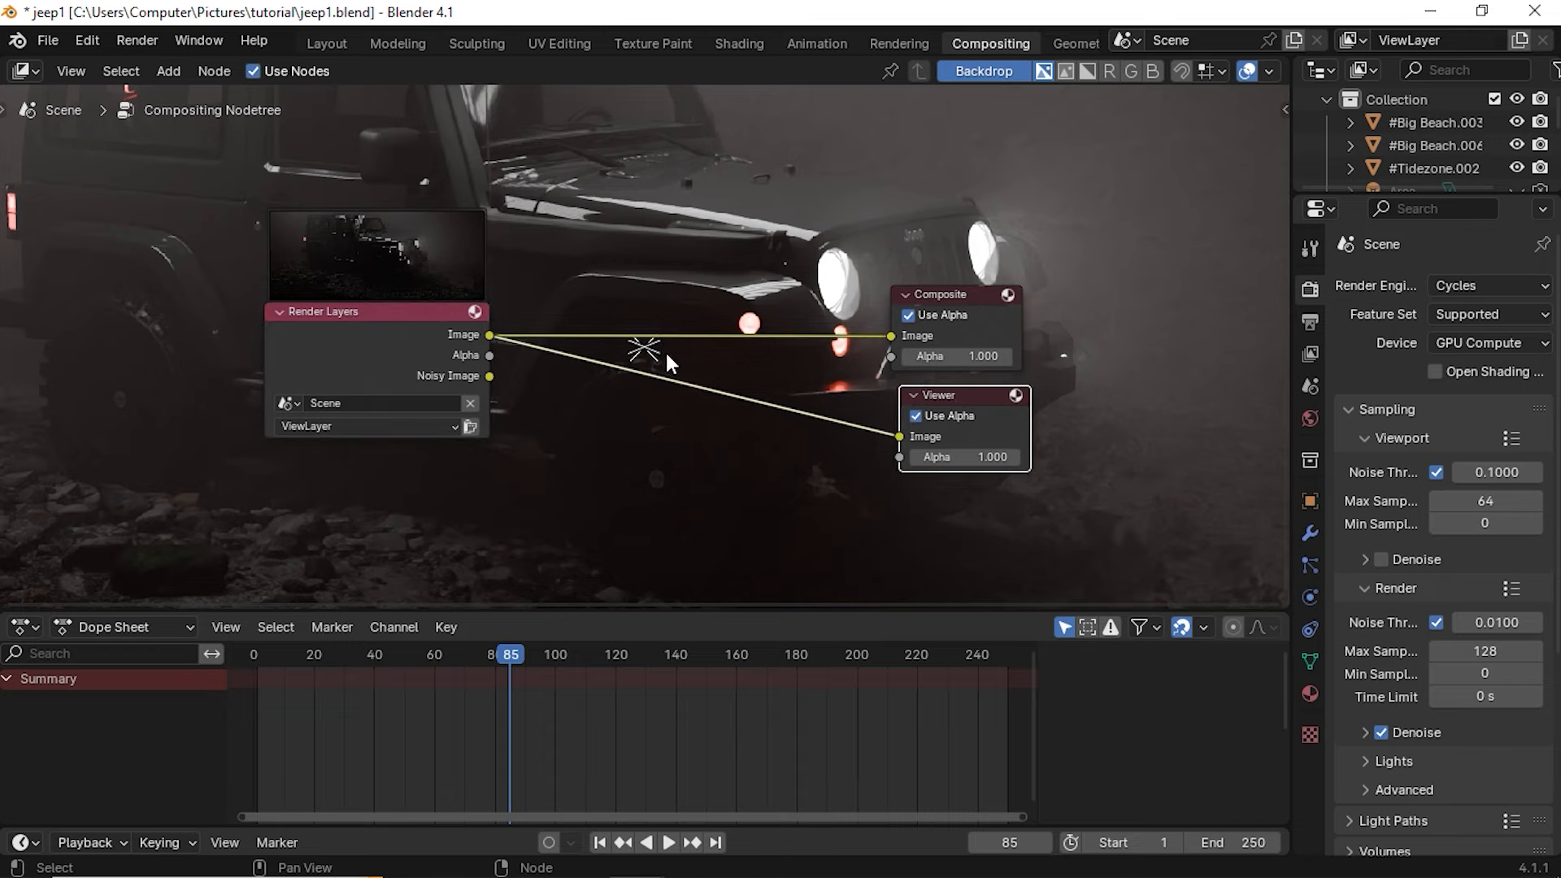
{"action": "middle_click_drag", "start_coordinate": [636, 379], "coordinate": [668, 396], "text": "alt"}
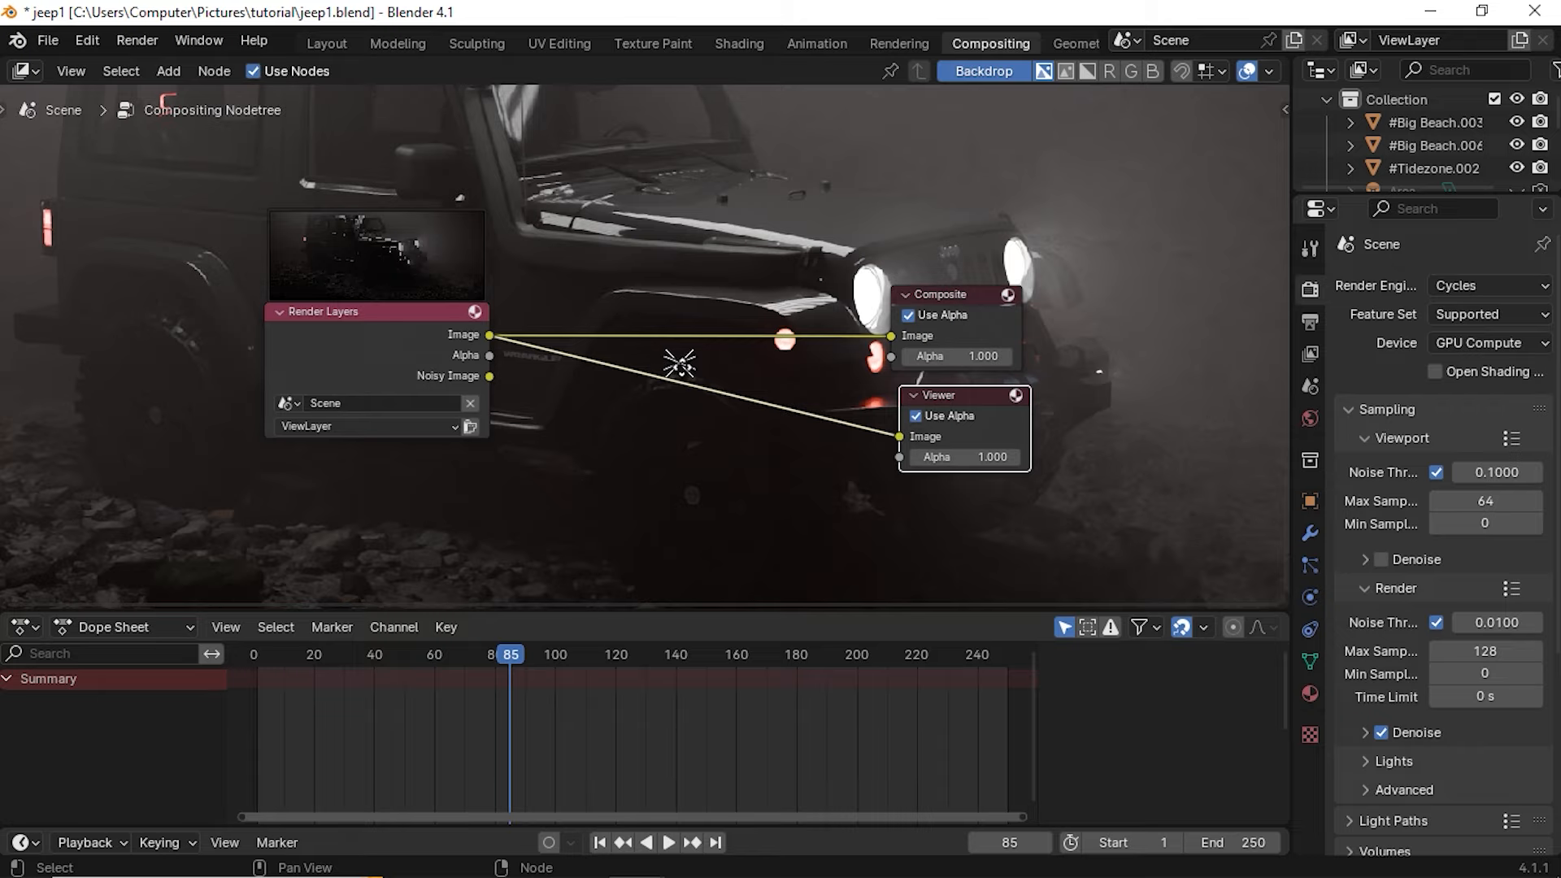
{"action": "middle_click_drag", "start_coordinate": [682, 373], "coordinate": [961, 302], "text": "alt"}
{"action": "left_click_drag", "start_coordinate": [961, 302], "coordinate": [772, 284]}
{"action": "left_click_drag", "start_coordinate": [639, 250], "coordinate": [680, 456]}
{"action": "left_click_drag", "start_coordinate": [764, 281], "coordinate": [693, 365]}
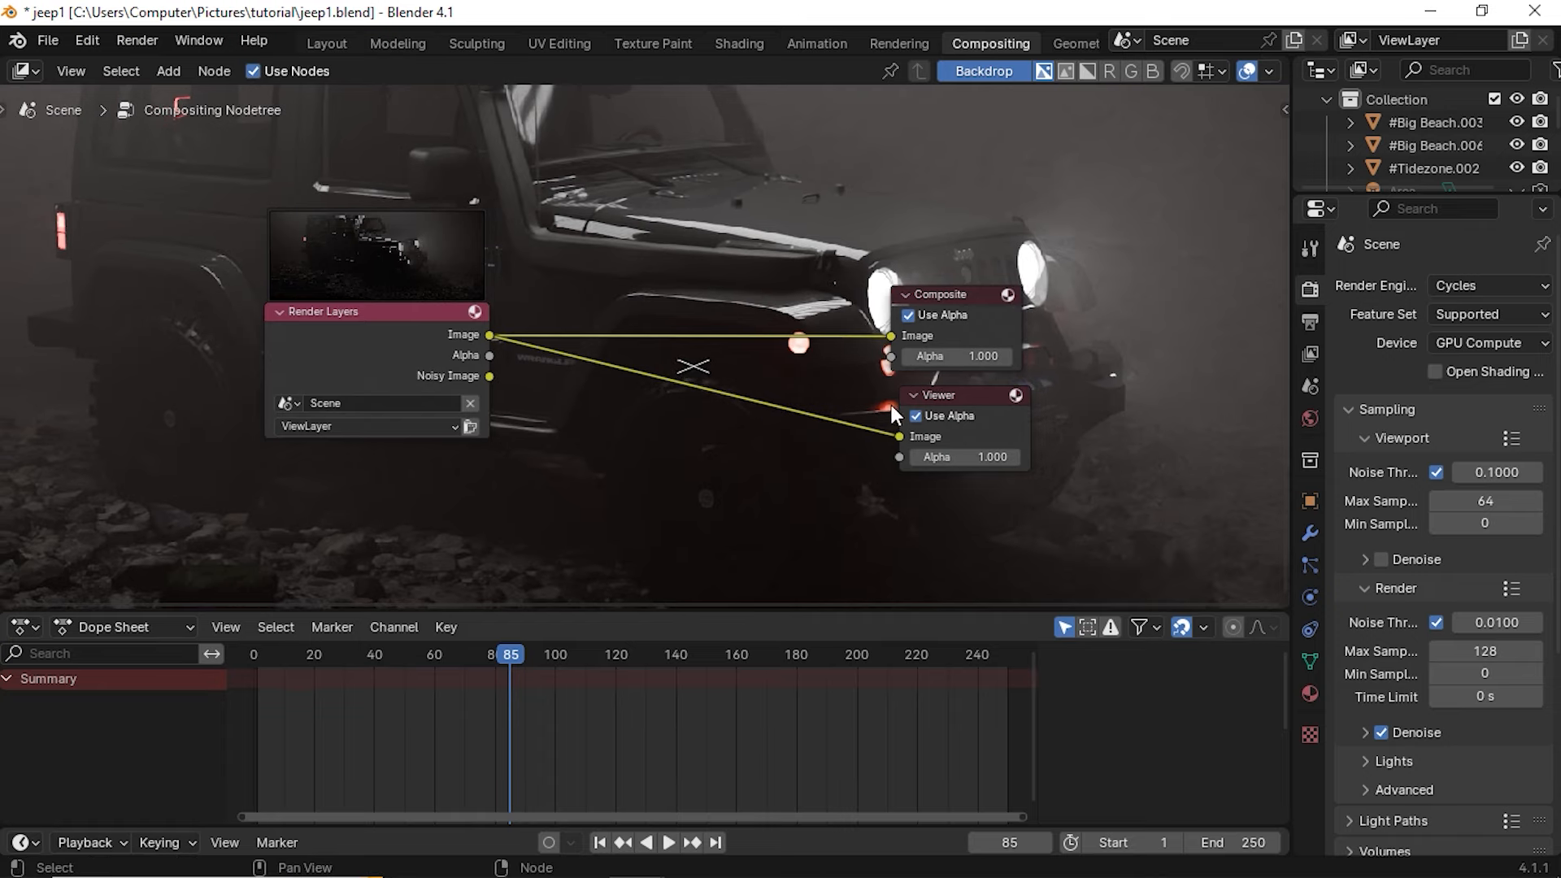
{"action": "left_click", "coordinate": [964, 399]}
{"action": "left_click", "coordinate": [785, 514]}
{"action": "middle_click_drag", "start_coordinate": [735, 418], "coordinate": [699, 377]}
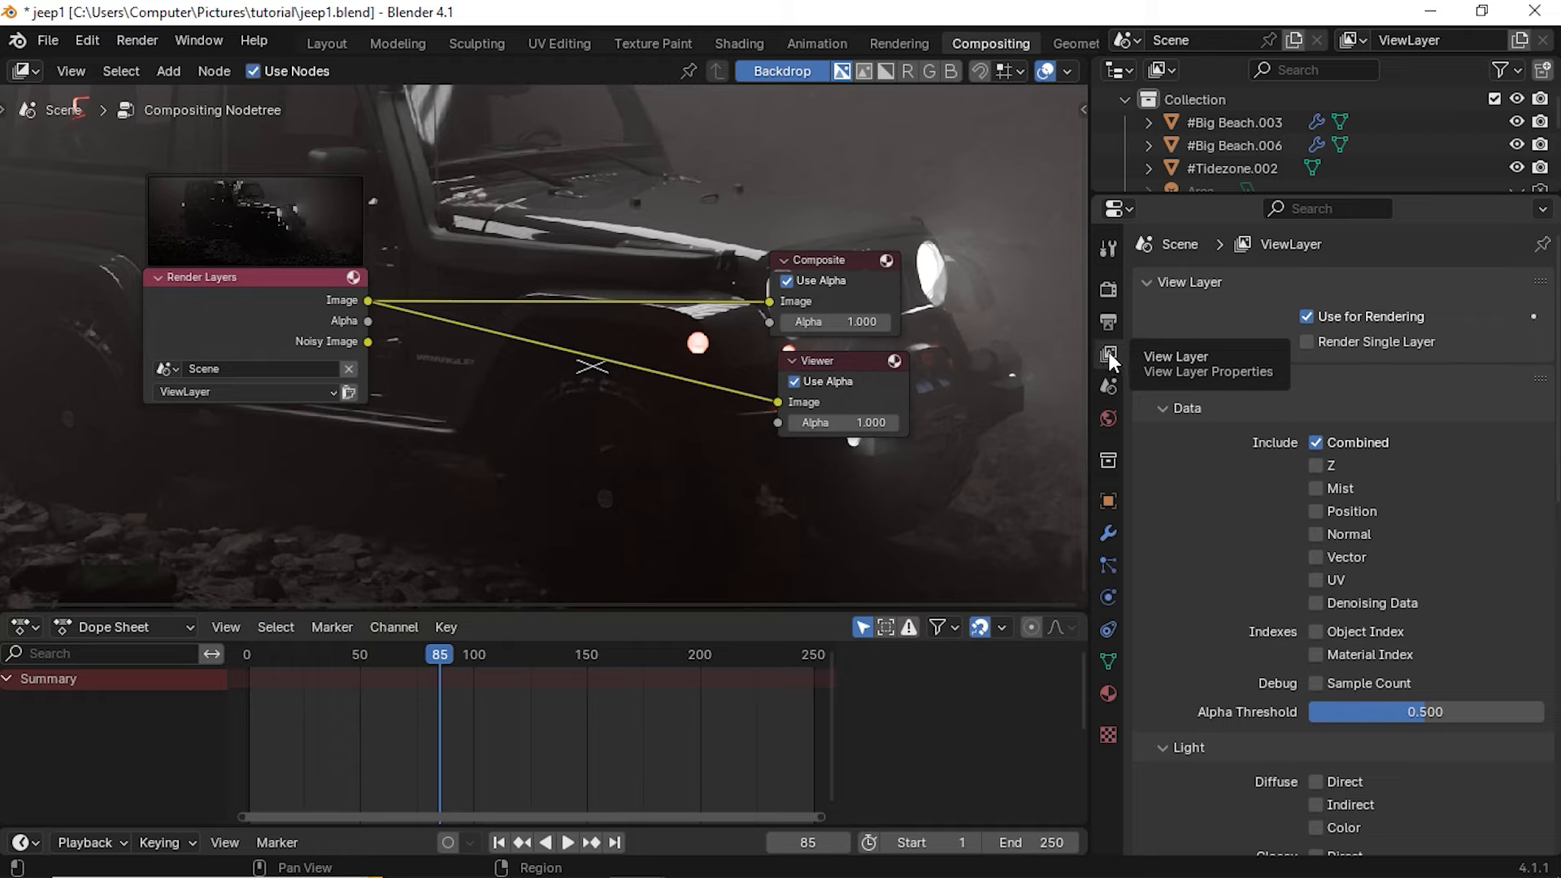
Enable the Denoising Data pass and insert a Denoise node between Render Layers and Composite
{"action": "left_click", "coordinate": [1322, 603]}
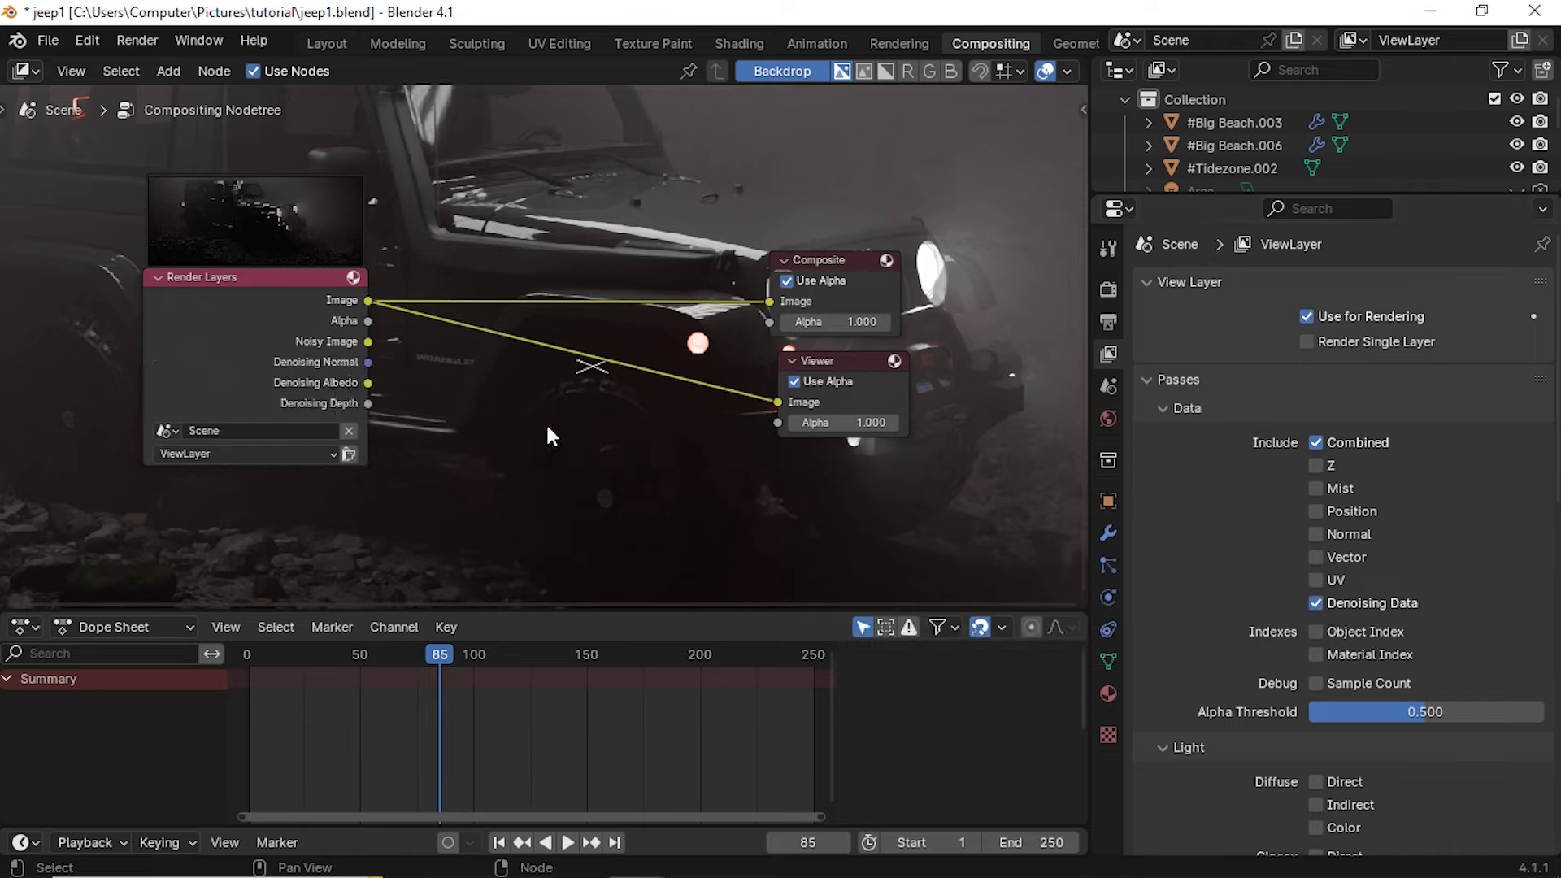
{"action": "key", "text": "shift+a"}
{"action": "left_click", "coordinate": [484, 362]}
{"action": "type", "text": "de"}
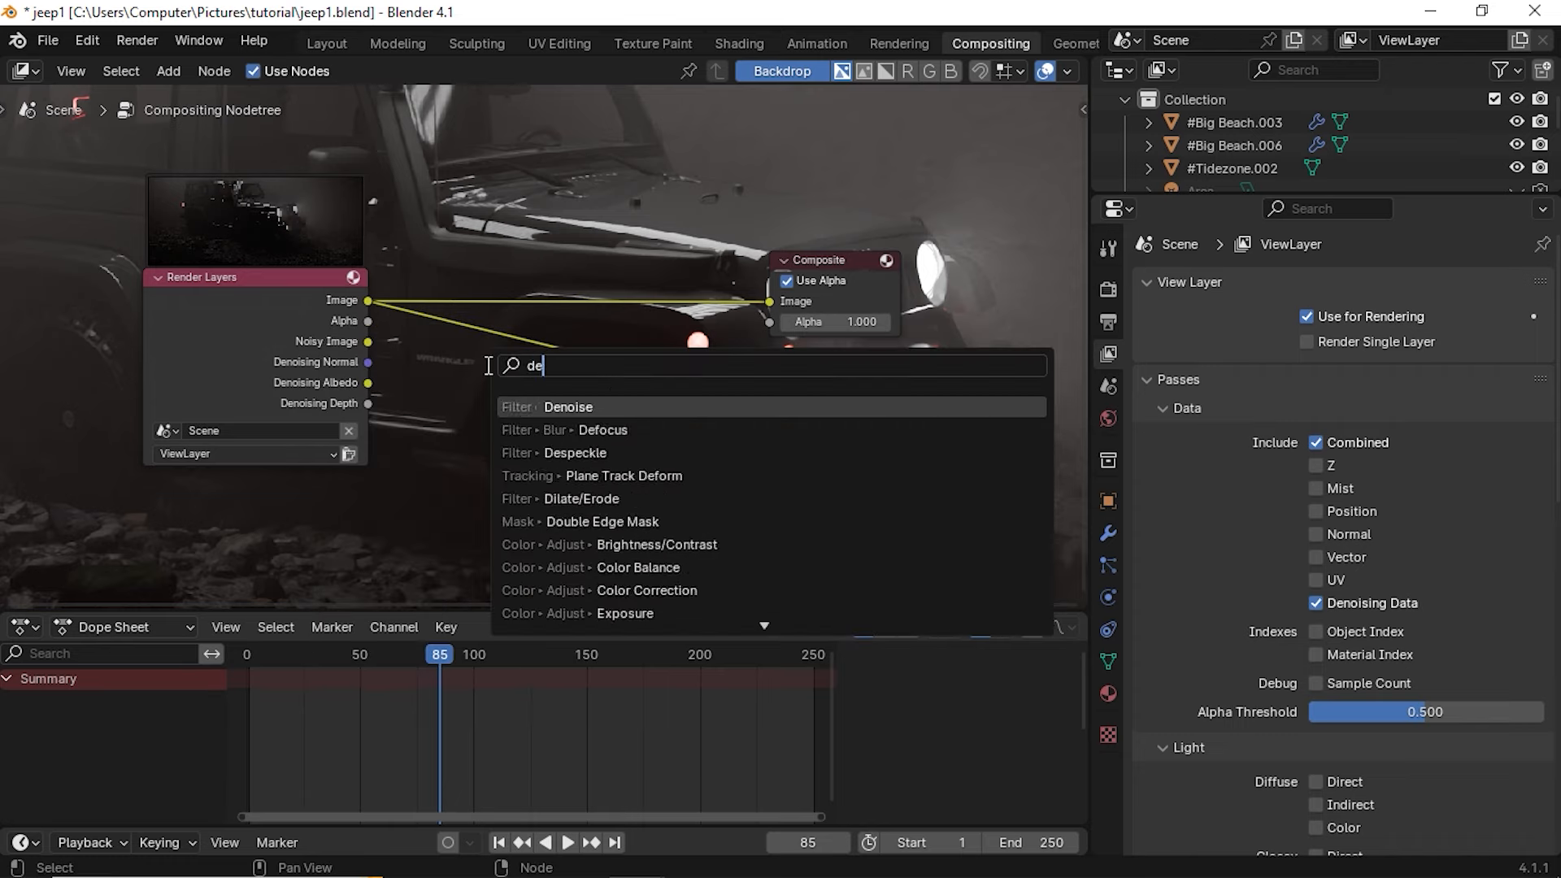
{"action": "left_click", "coordinate": [569, 407]}
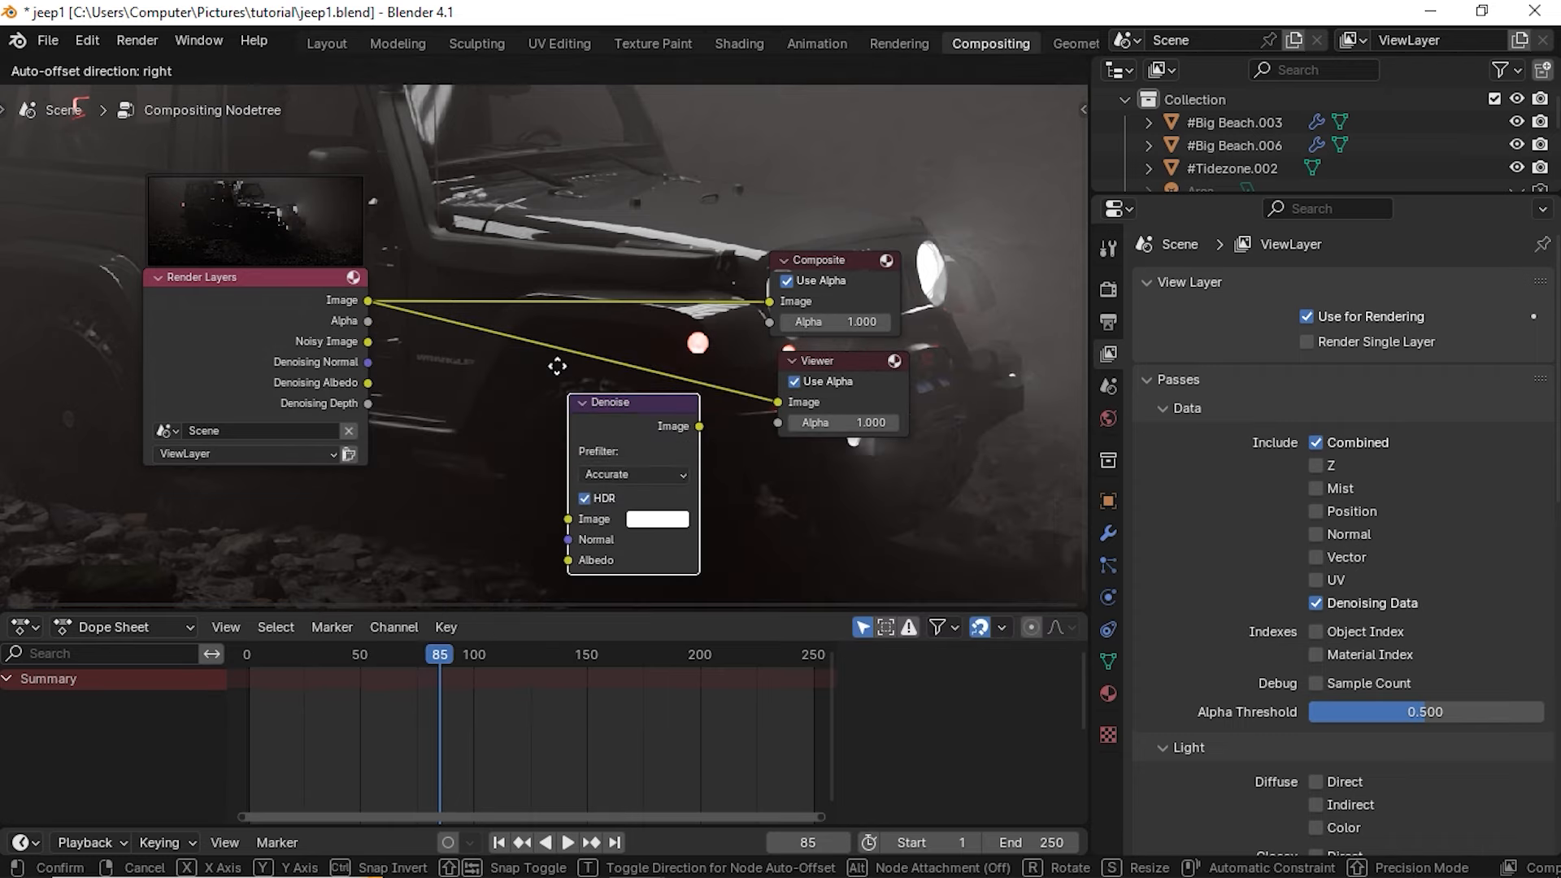
{"action": "left_click", "coordinate": [504, 262]}
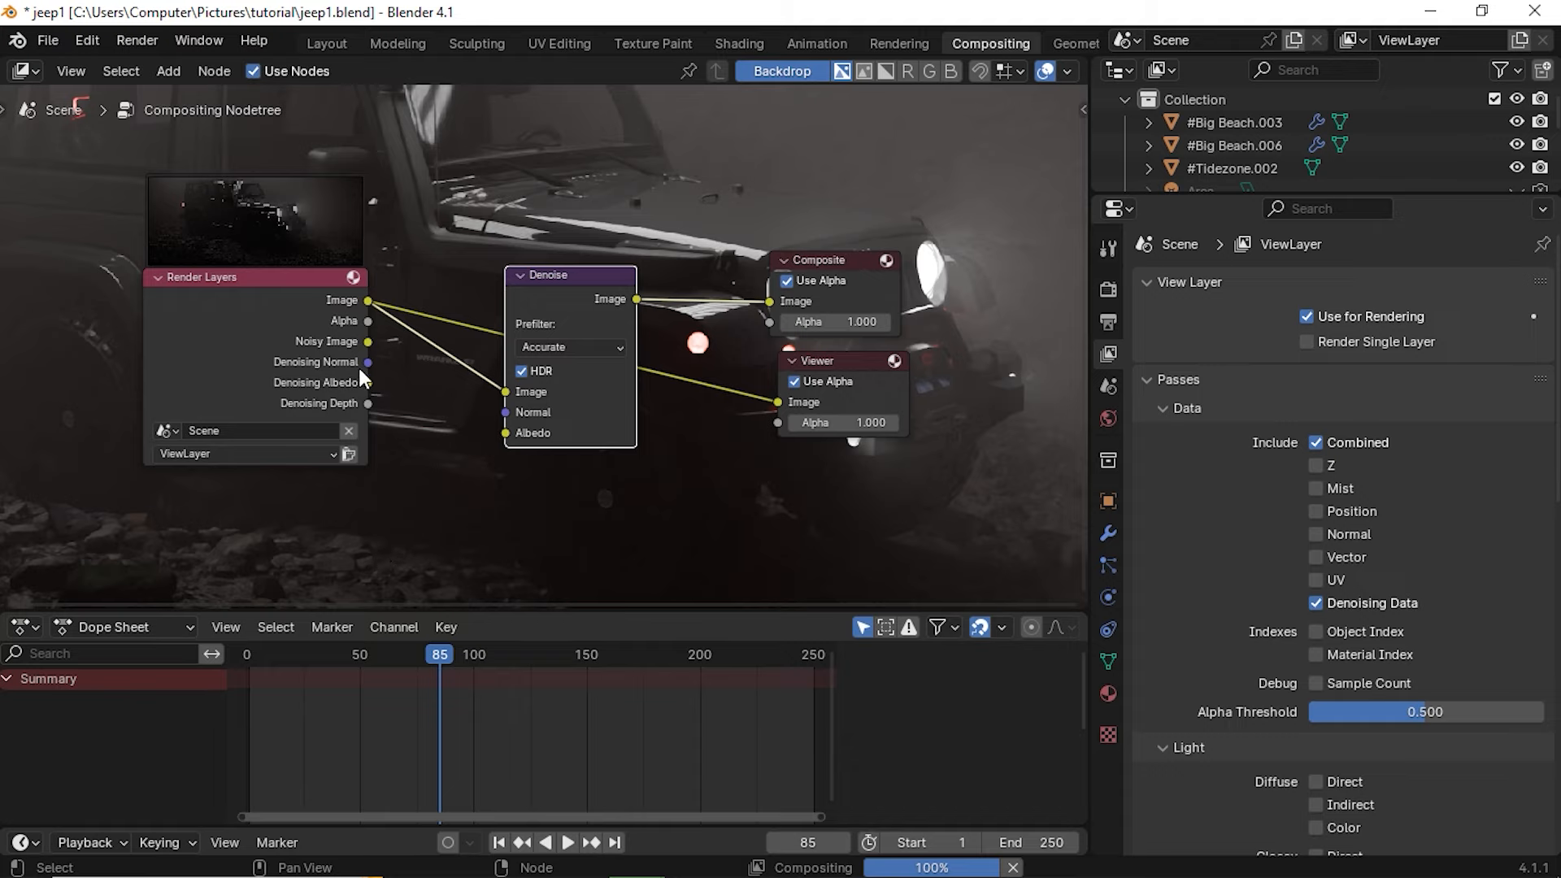
Connect the Denoising Normal and Denoising Albedo outputs to the Denoise node's Normal and Albedo inputs
{"action": "left_click_drag", "start_coordinate": [368, 362], "coordinate": [393, 371]}
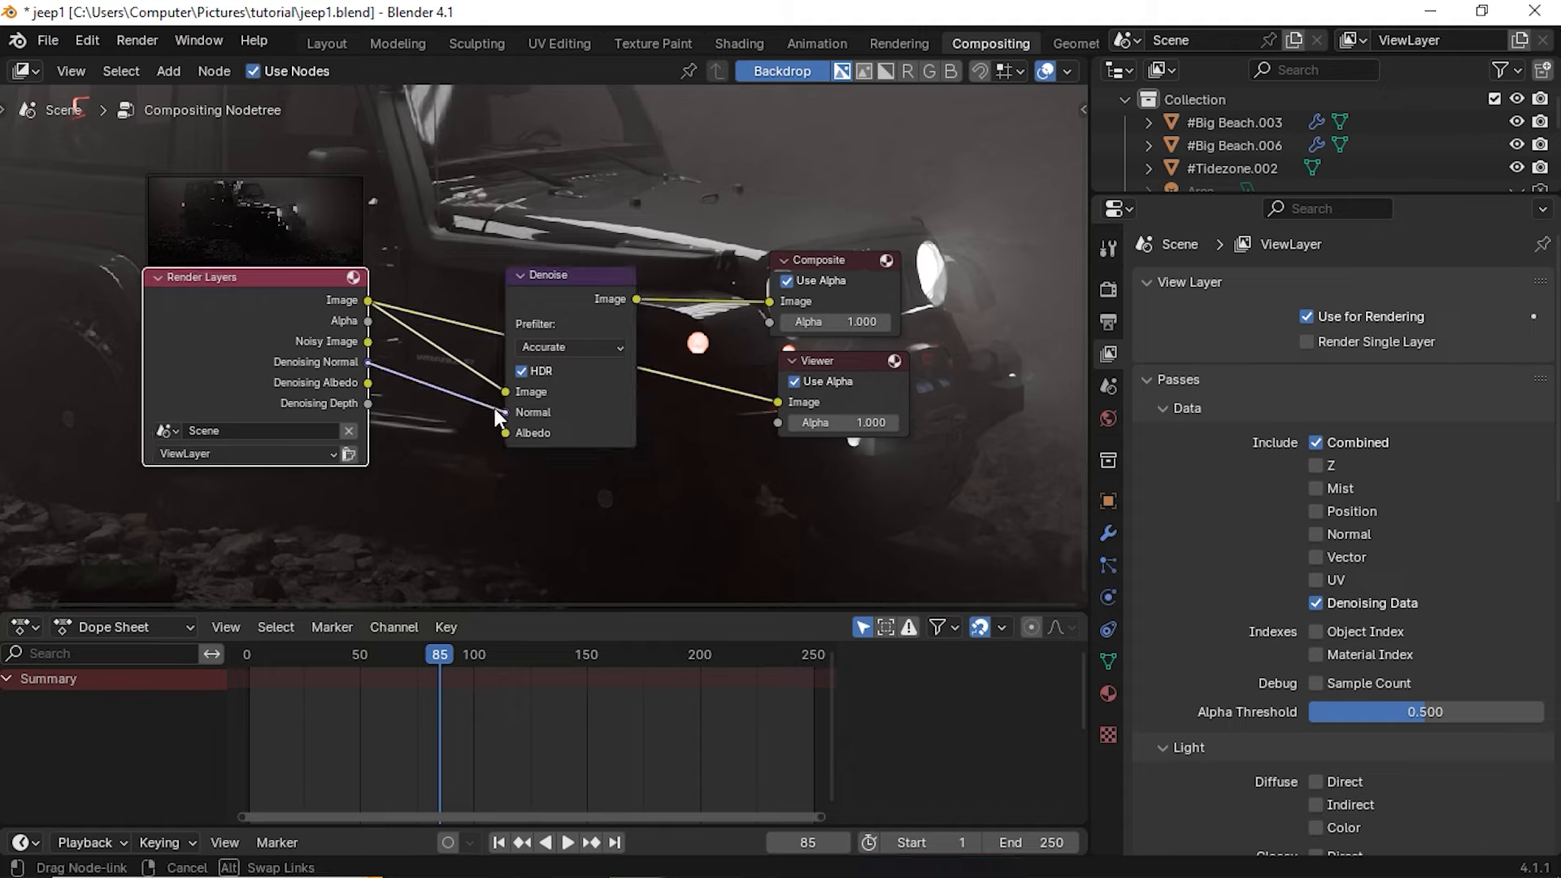
{"action": "left_click_drag", "start_coordinate": [494, 408], "coordinate": [502, 413]}
{"action": "left_click_drag", "start_coordinate": [368, 382], "coordinate": [504, 435]}
Open the Prefilter options of the Denoise node
{"action": "left_click", "coordinate": [584, 345]}
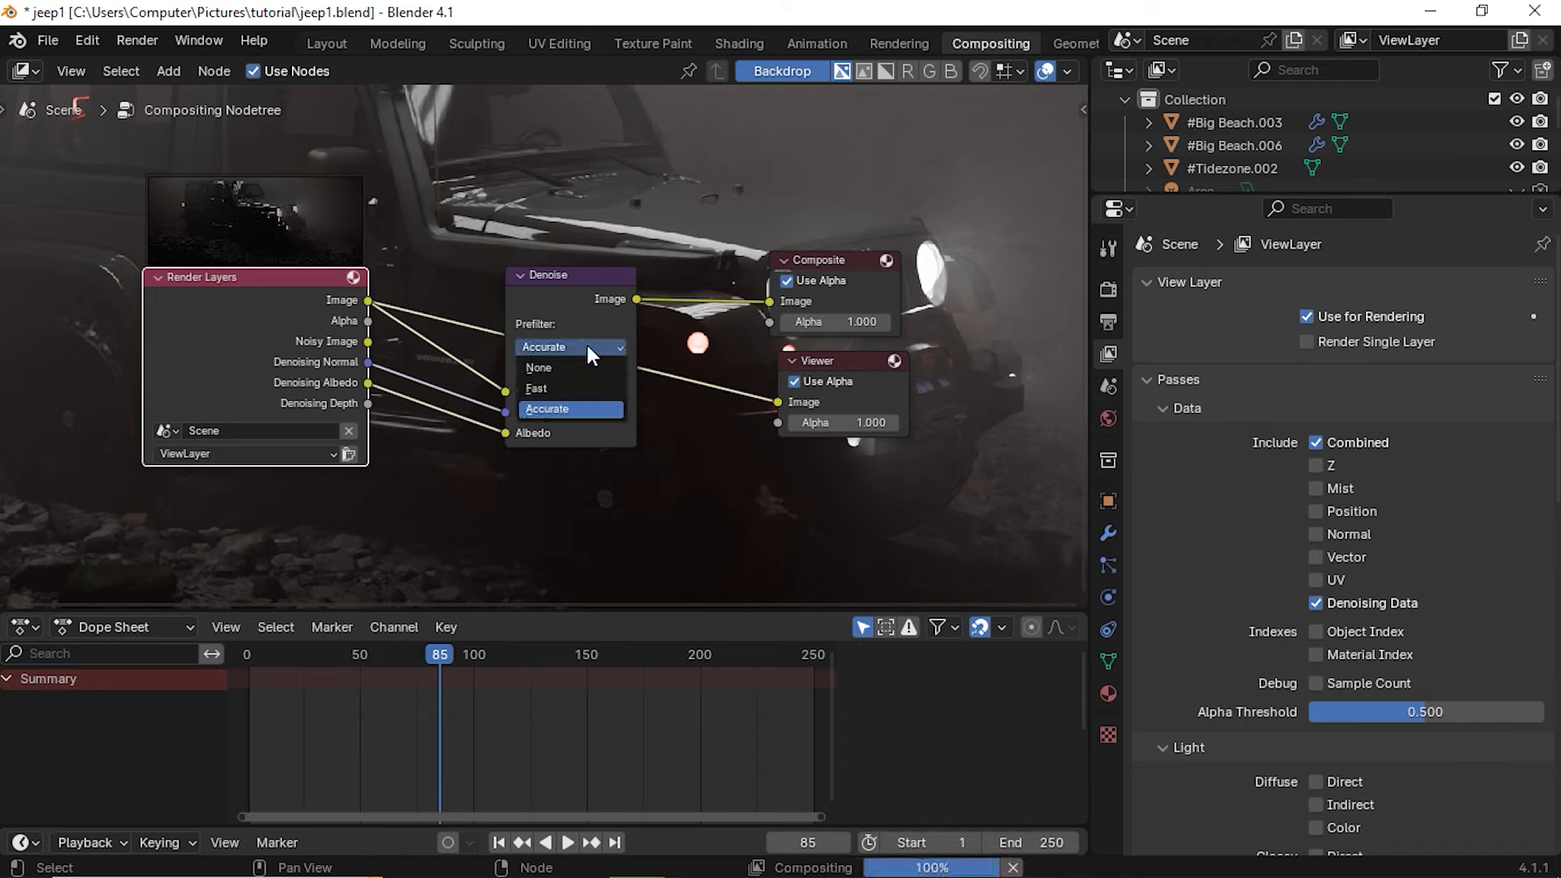